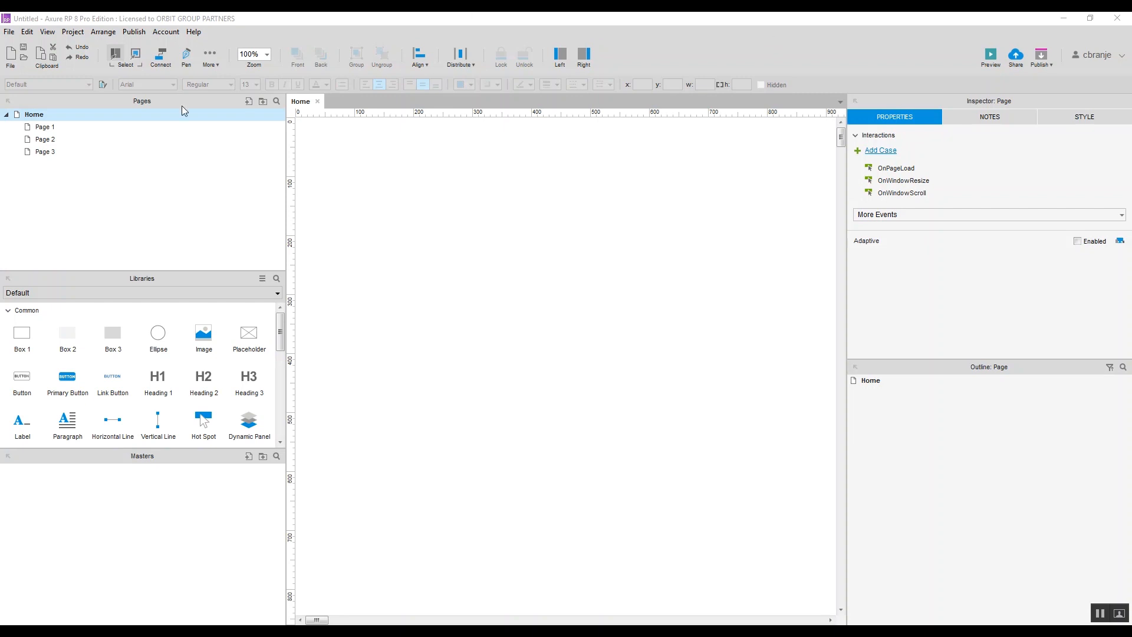
left_click(9, 32)
mouse_move(27, 37)
left_click(224, 15)
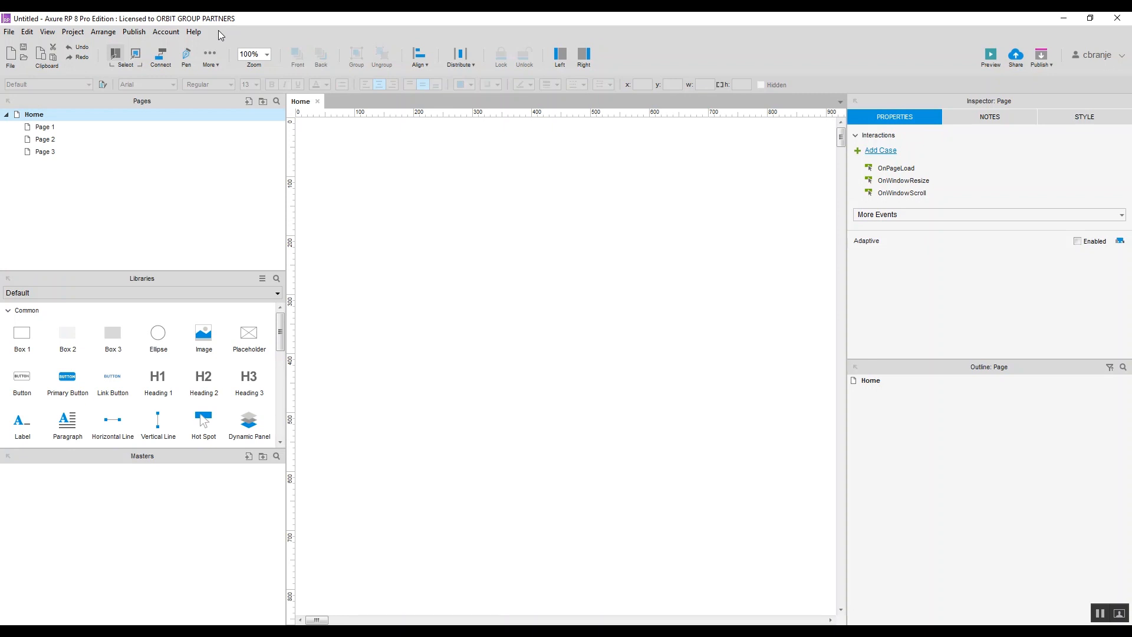
left_click(8, 34)
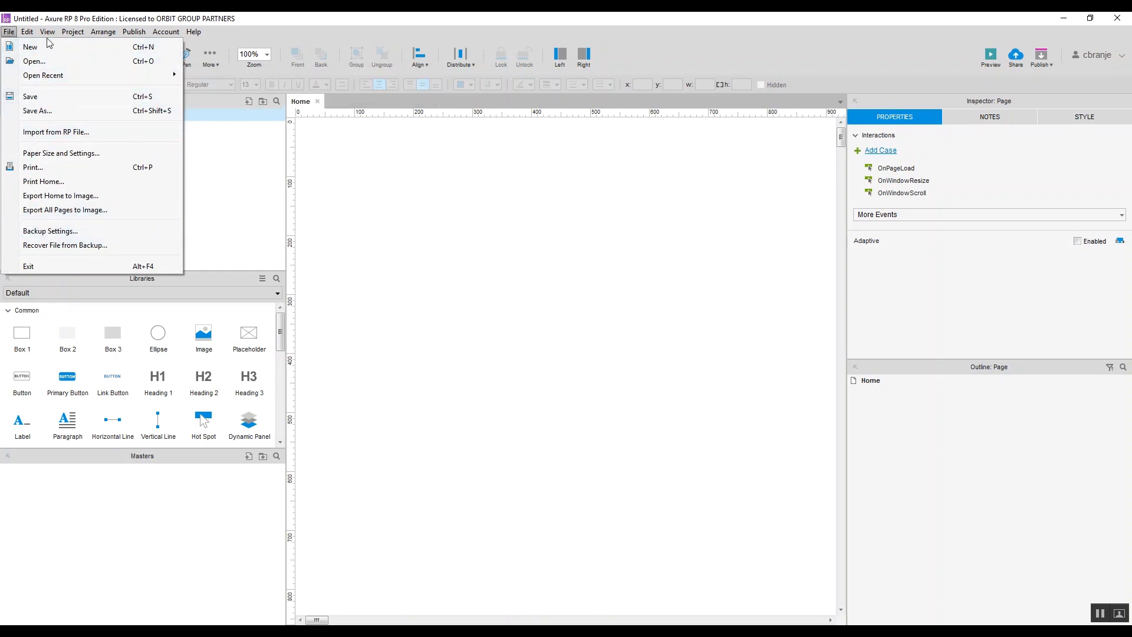
mouse_move(27, 34)
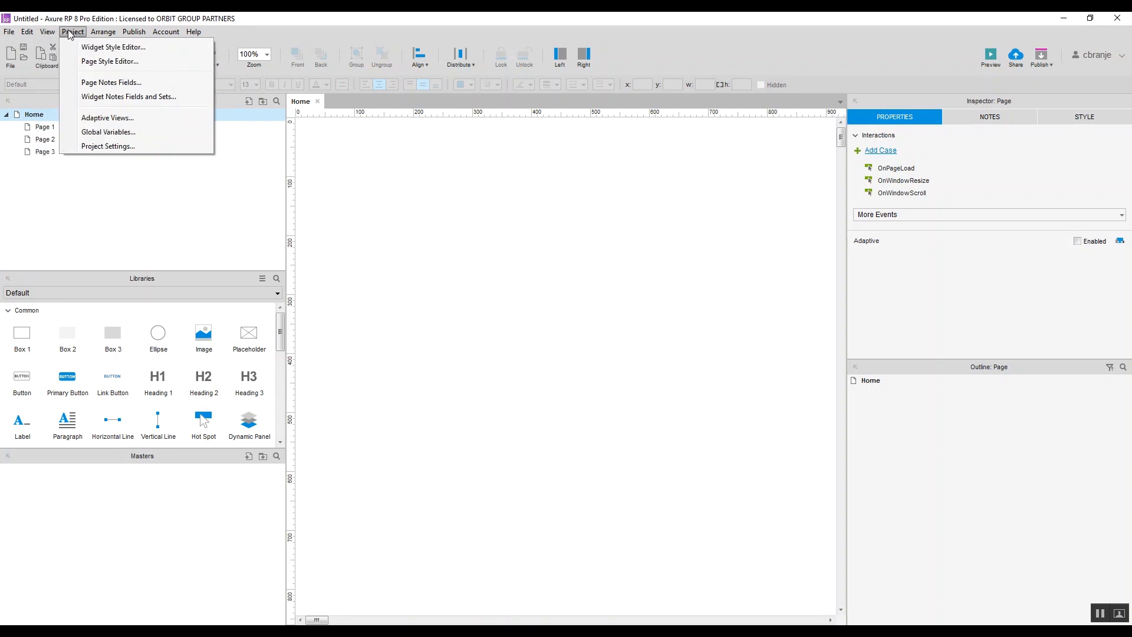
mouse_move(140, 34)
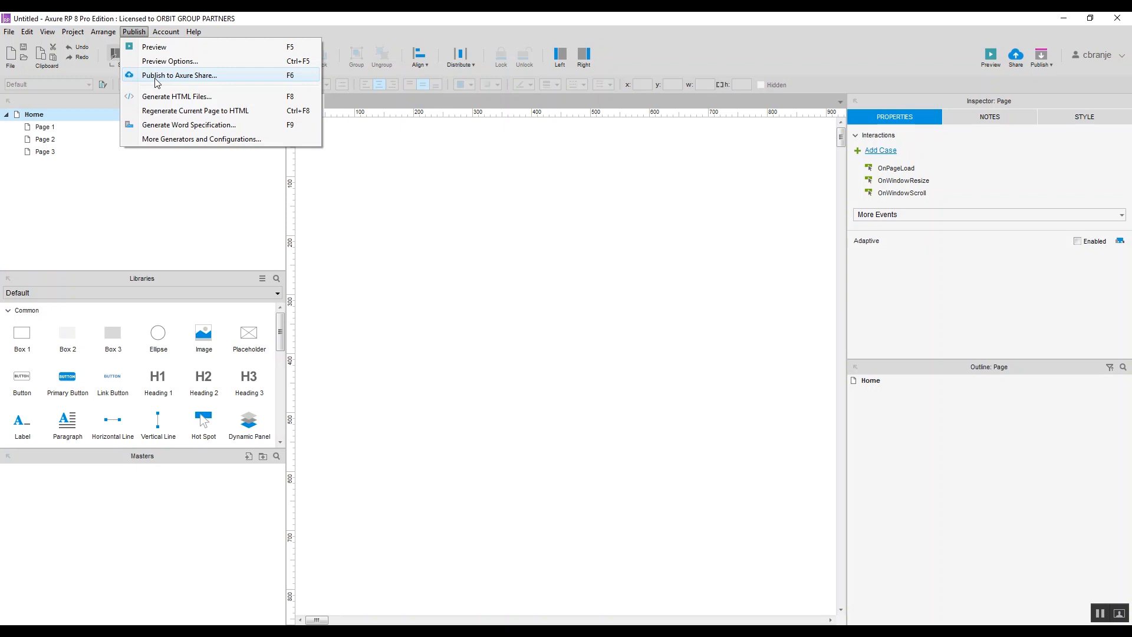
left_click(432, 17)
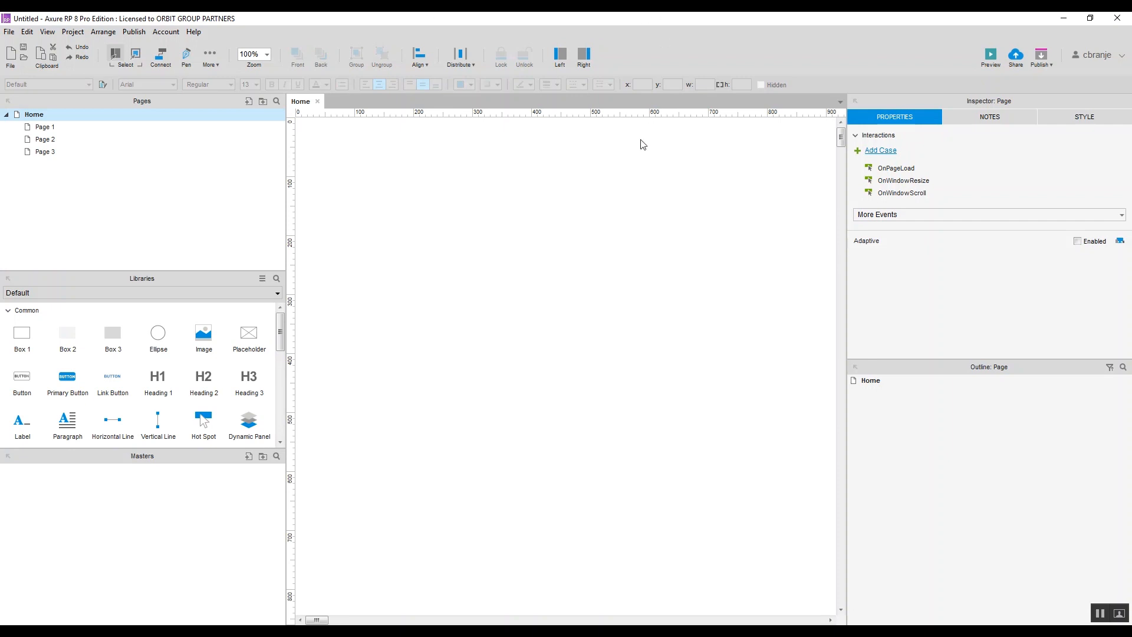
left_click(160, 34)
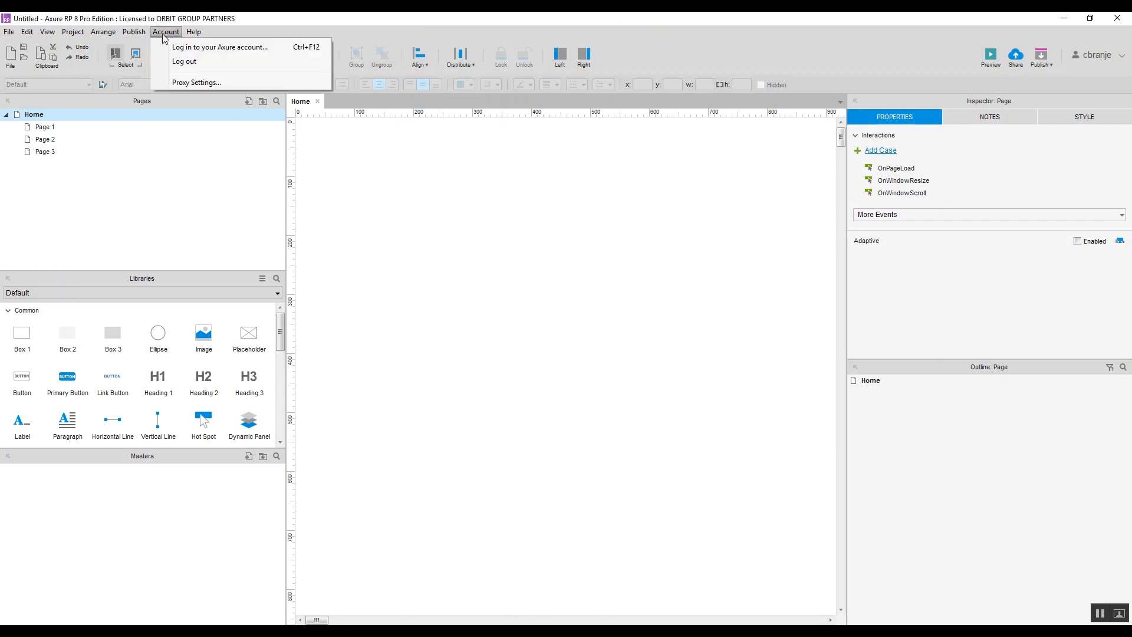
left_click(189, 182)
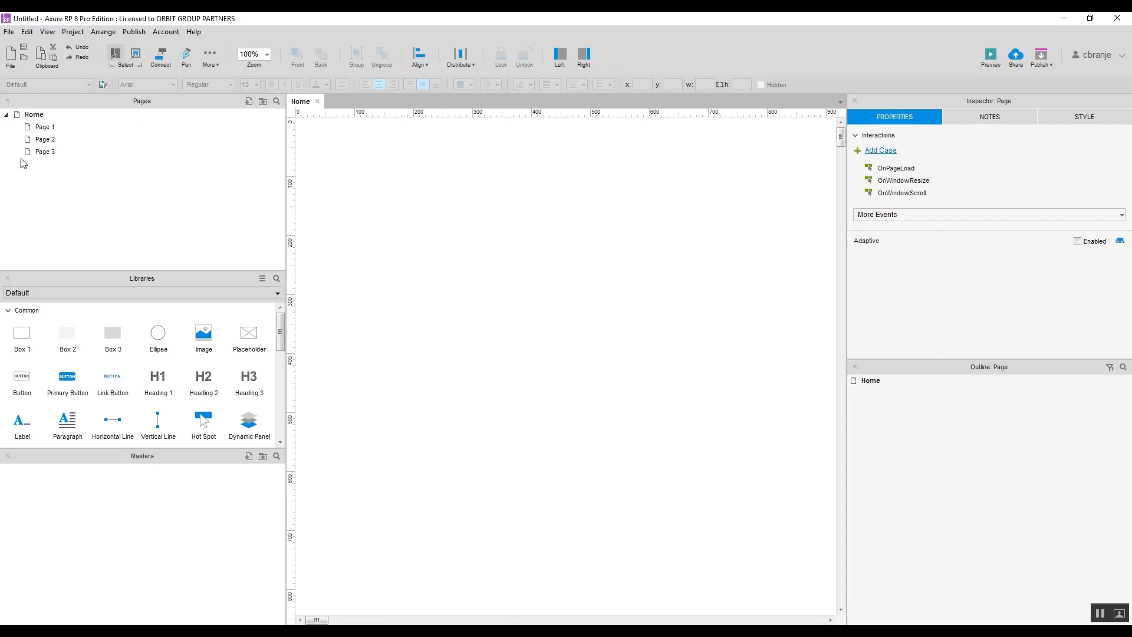
- Open Page 1, Page 2 and Page 3 from the page tree, and switch back to the Home page through the other open pages
left_click(40, 131)
double_click(40, 130)
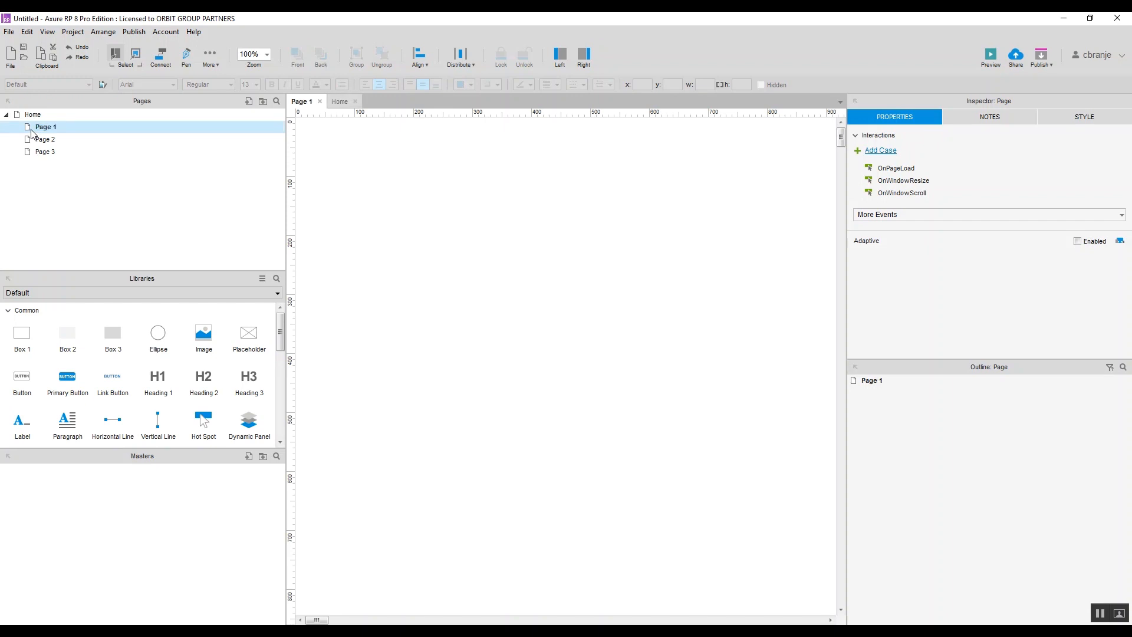
double_click(33, 142)
double_click(32, 153)
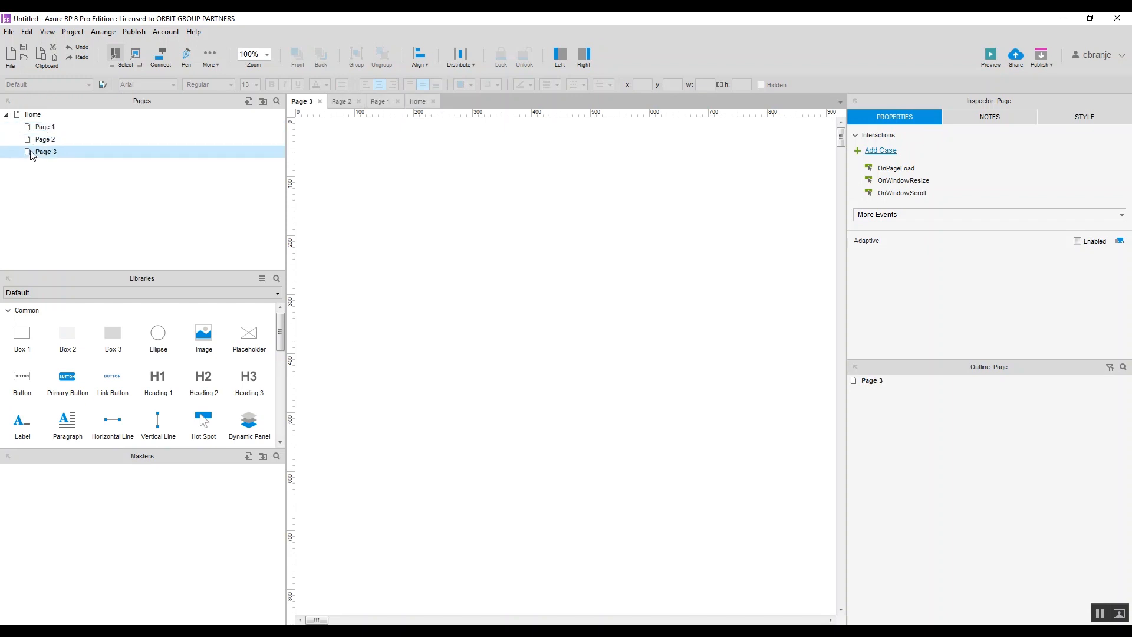
left_click(339, 102)
left_click(377, 102)
left_click(416, 103)
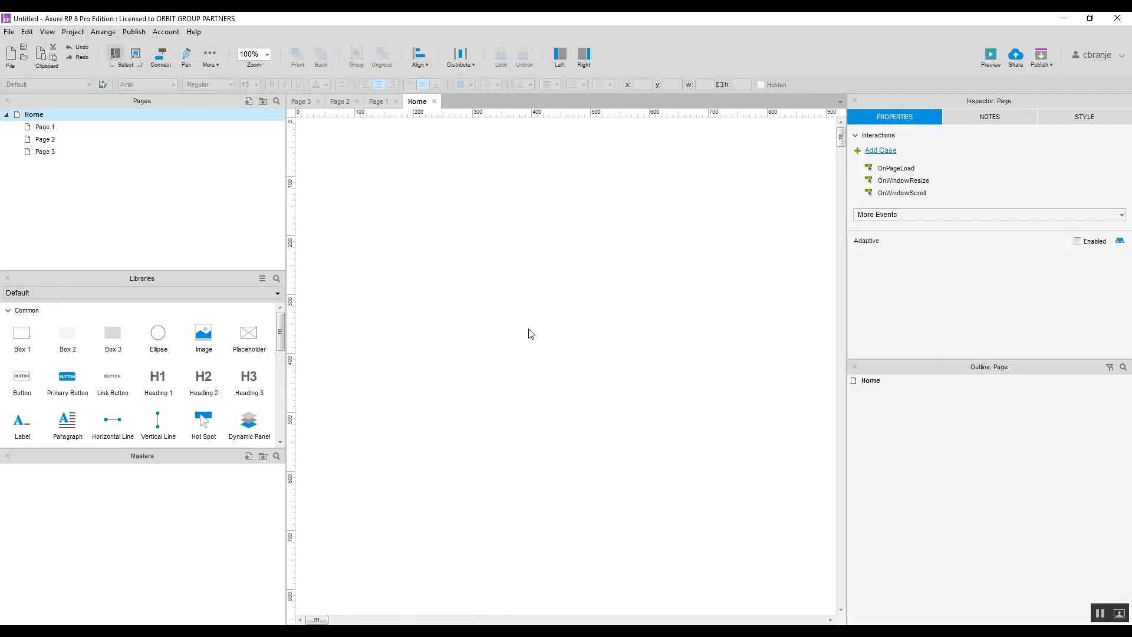
- Move Page 1 out to the top level of the page tree, and back under Home above Page 2
left_click(37, 128)
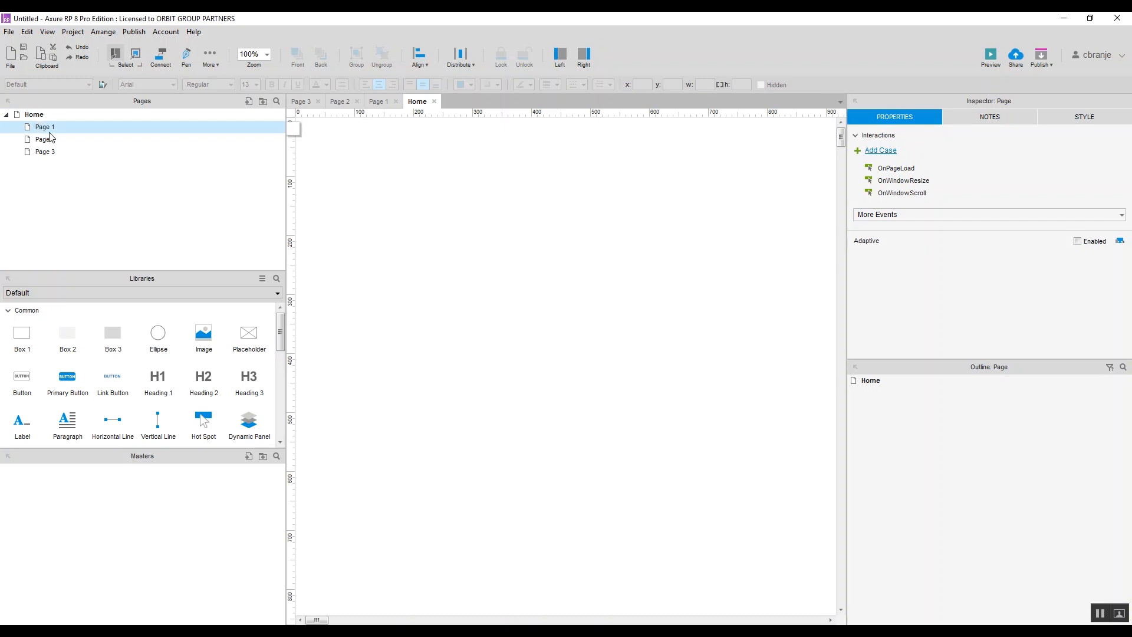
left_click_drag(28, 127, 16, 136)
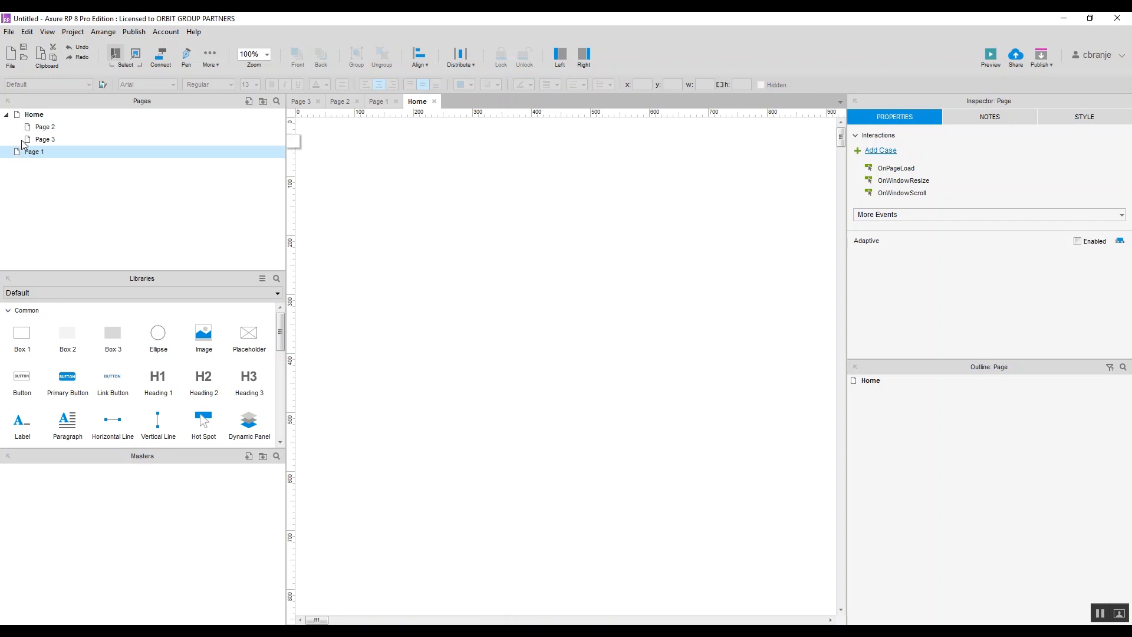
mouse_move(27, 152)
left_mouse_down()
mouse_move(33, 116)
mouse_move(46, 145)
left_mouse_up()
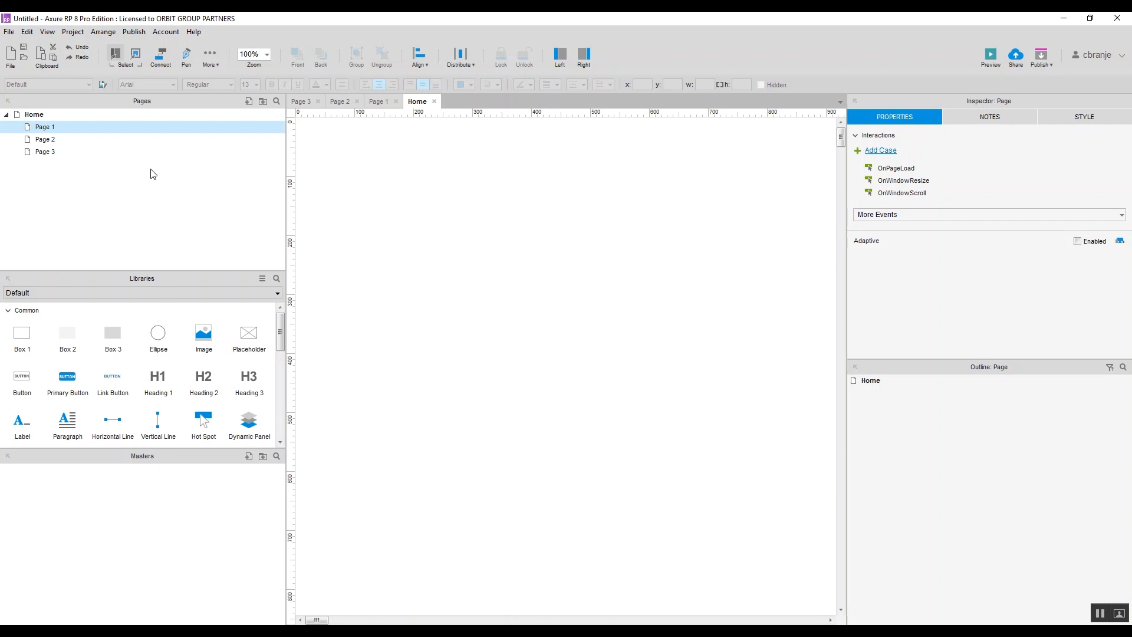
left_click(40, 140)
left_click(37, 115)
left_click(37, 115)
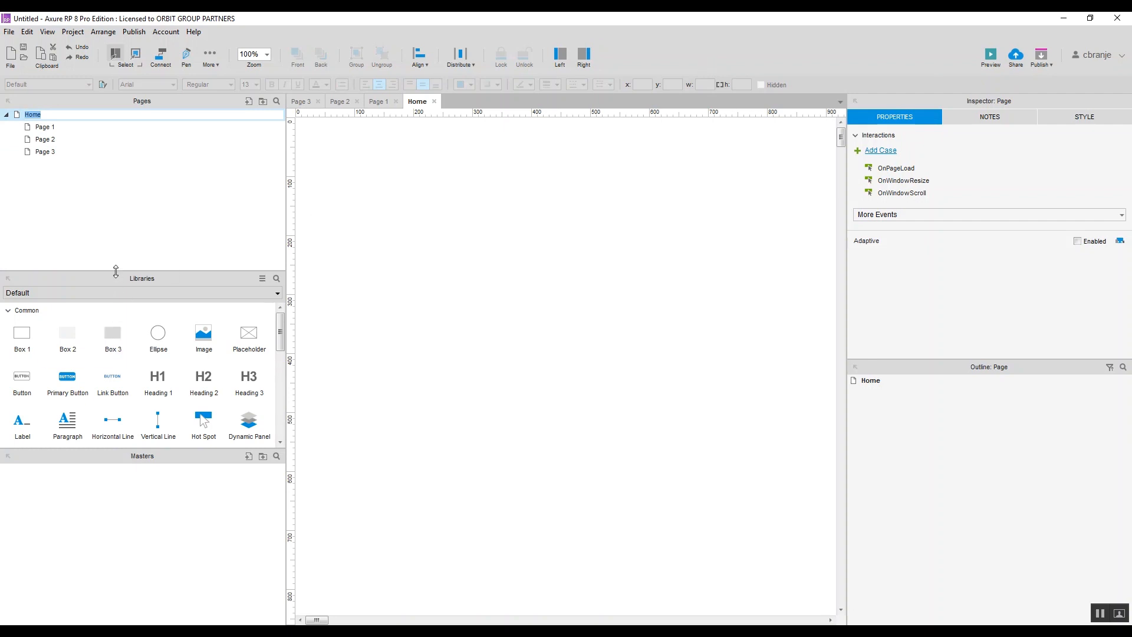
- Enlarge the Libraries pane by shrinking the Pages pane above it and the Masters pane below it
left_click_drag(119, 269, 134, 190)
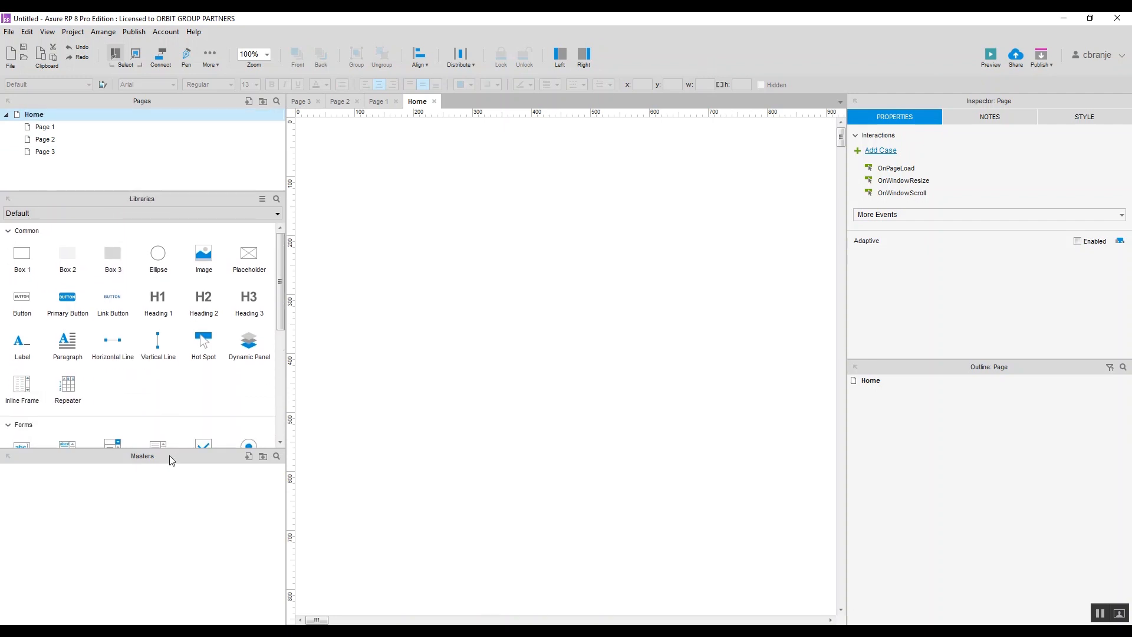
left_click_drag(169, 453, 170, 590)
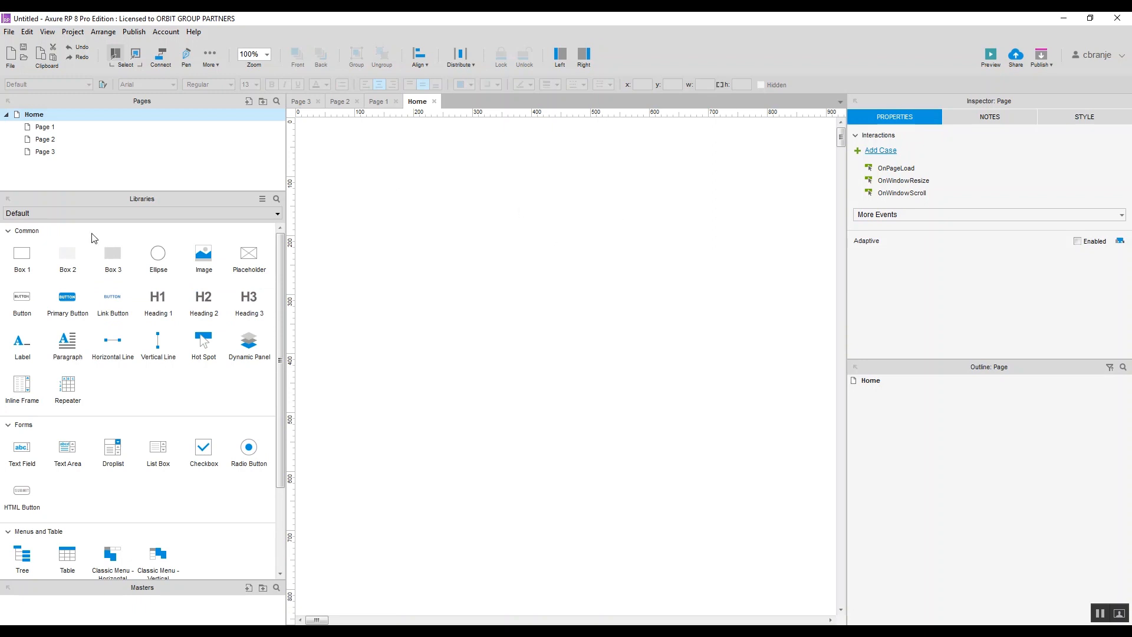
- Place two Box 1 widgets on the Home page, the first at about x 142, y 55 and the second left-aligned below it
left_click(18, 259)
left_click_drag(22, 259, 383, 154)
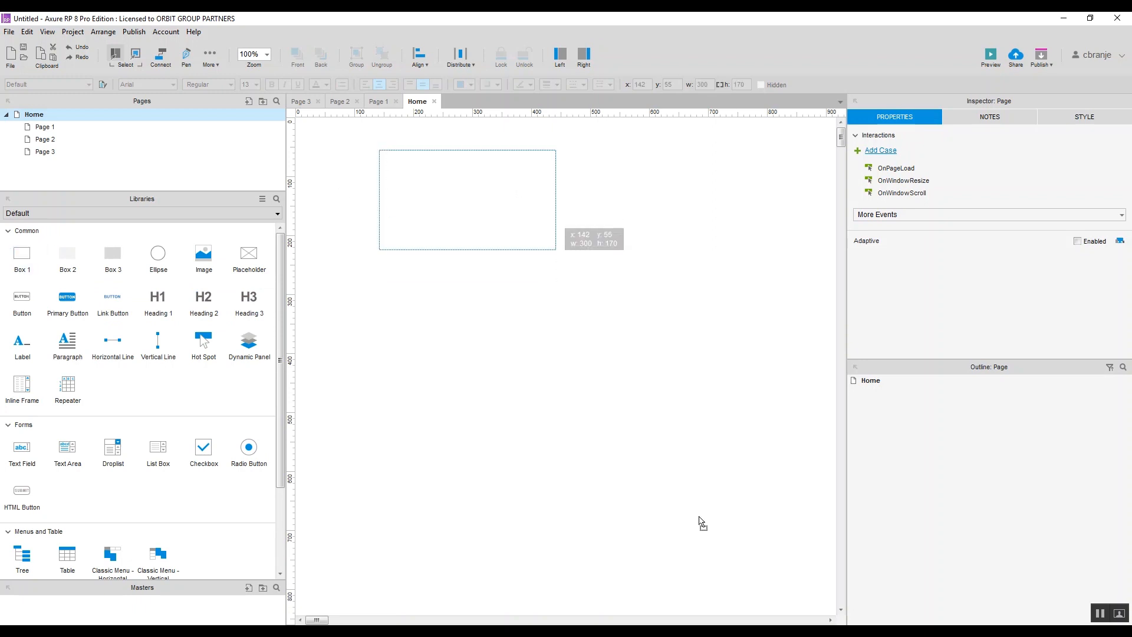
left_click(533, 284)
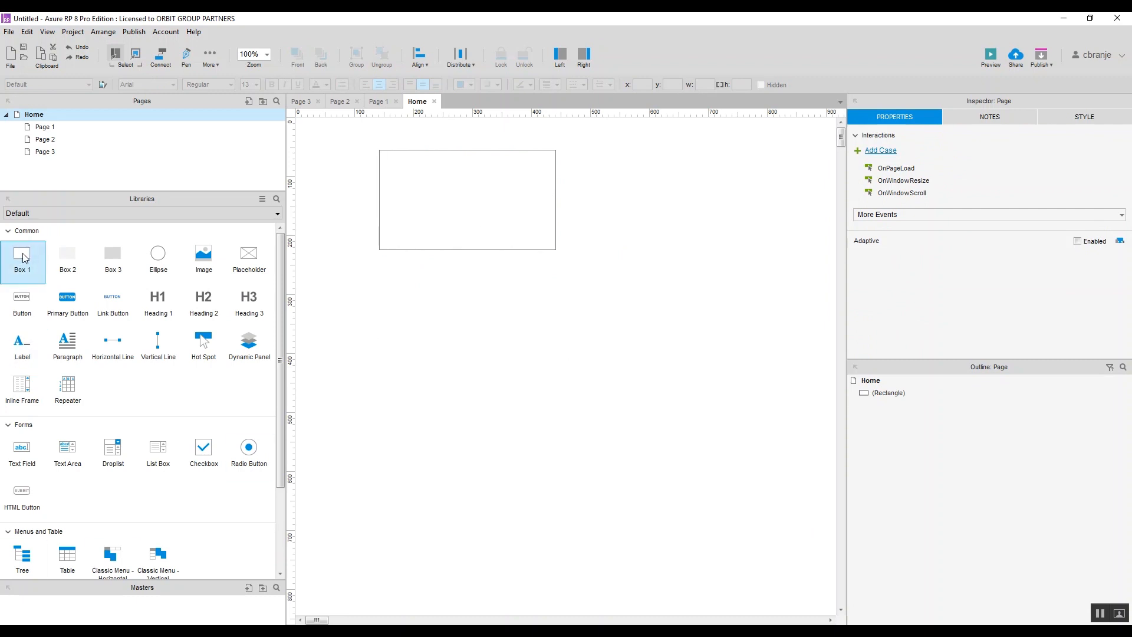
left_click_drag(24, 256, 380, 285)
left_click(659, 313)
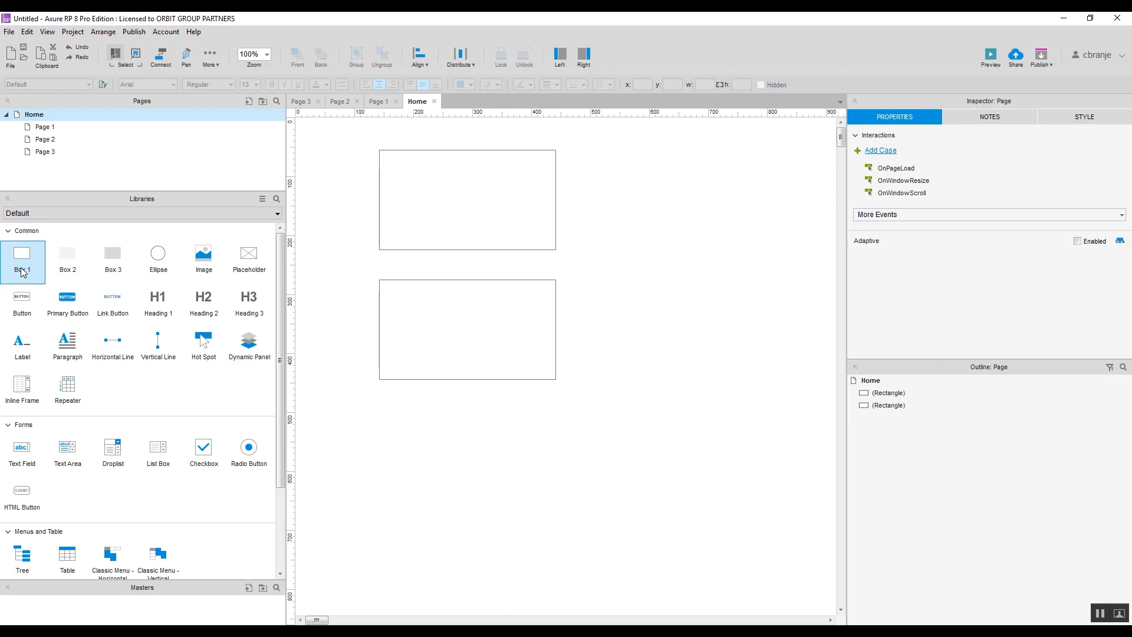
- Examine the inspector properties of the upper rectangle in comparison with those of the page itself
left_click(430, 214)
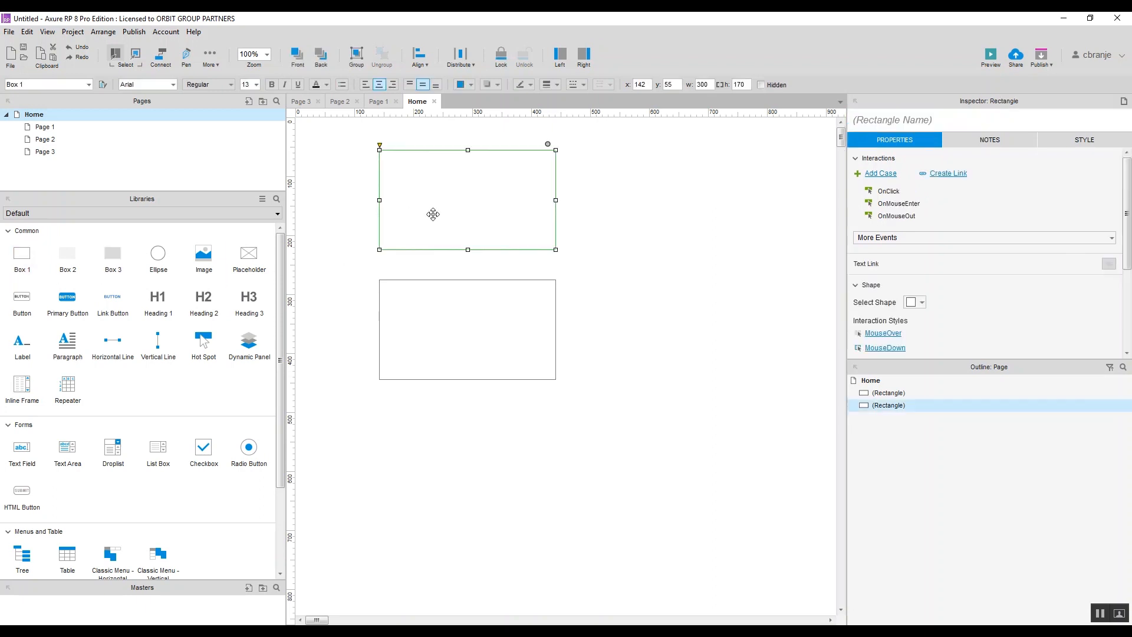
left_click(707, 217)
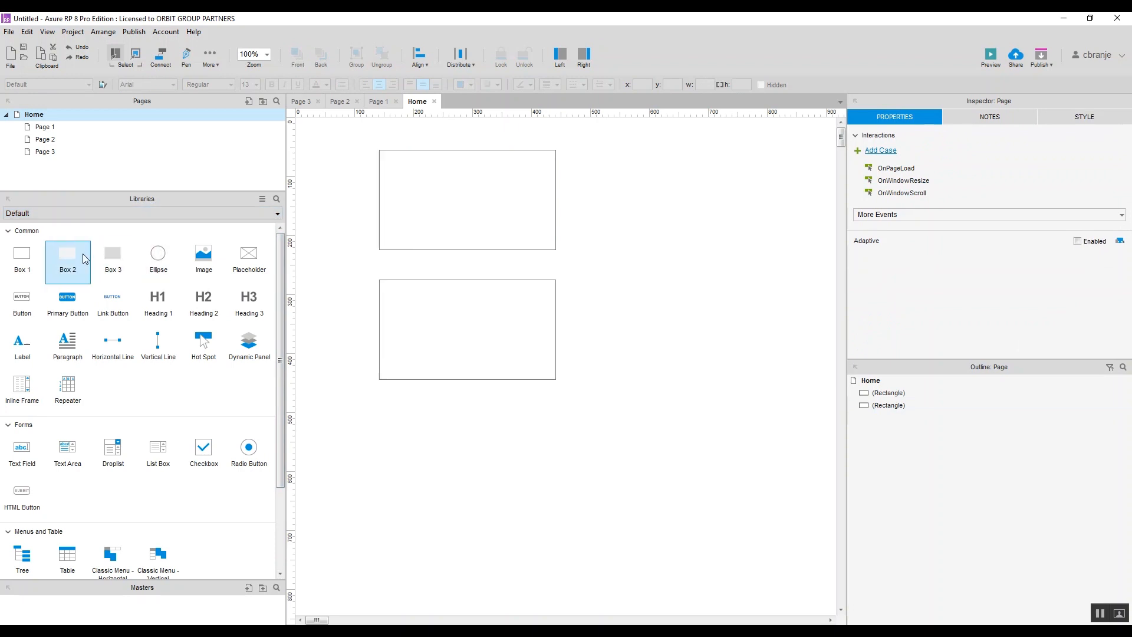
left_click(408, 220)
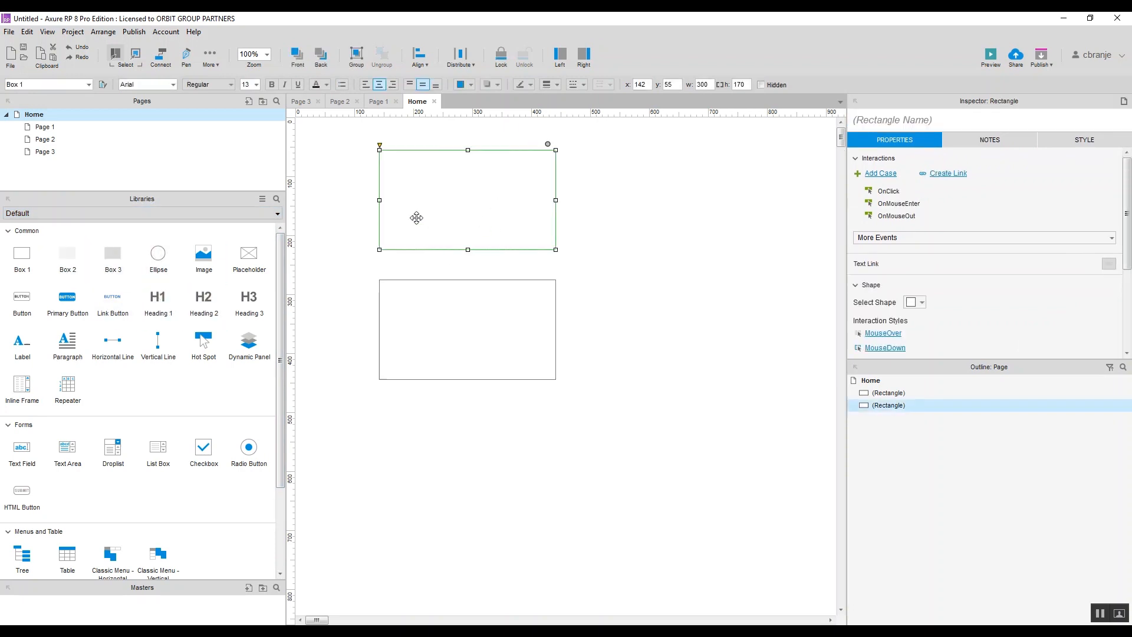
scroll(963, 295, "down", 5)
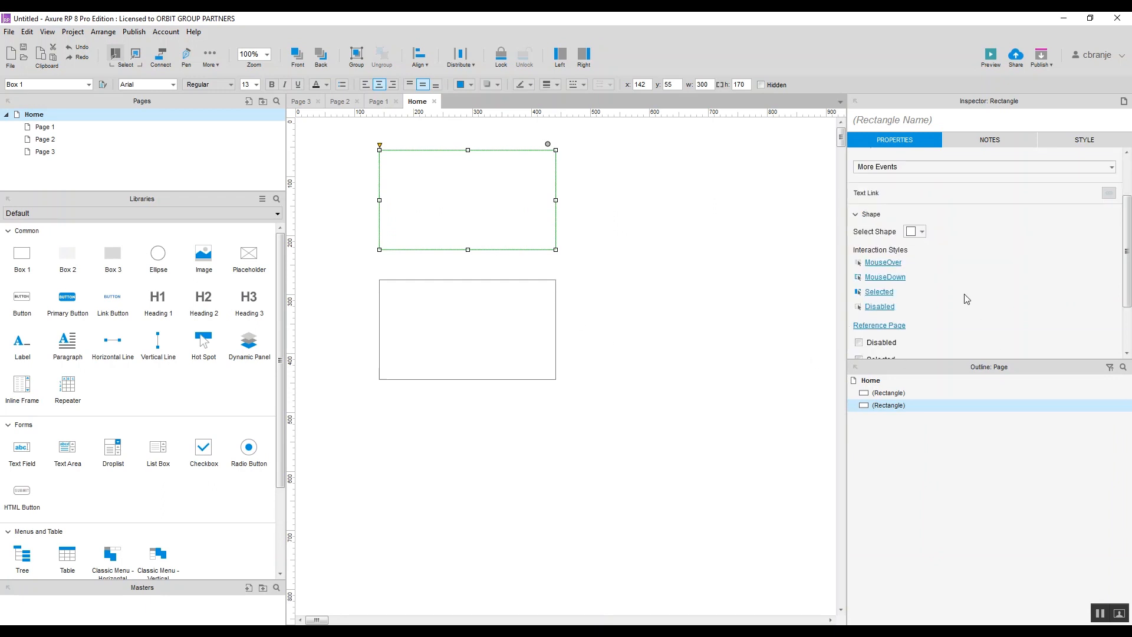
scroll(961, 293, "up", 5)
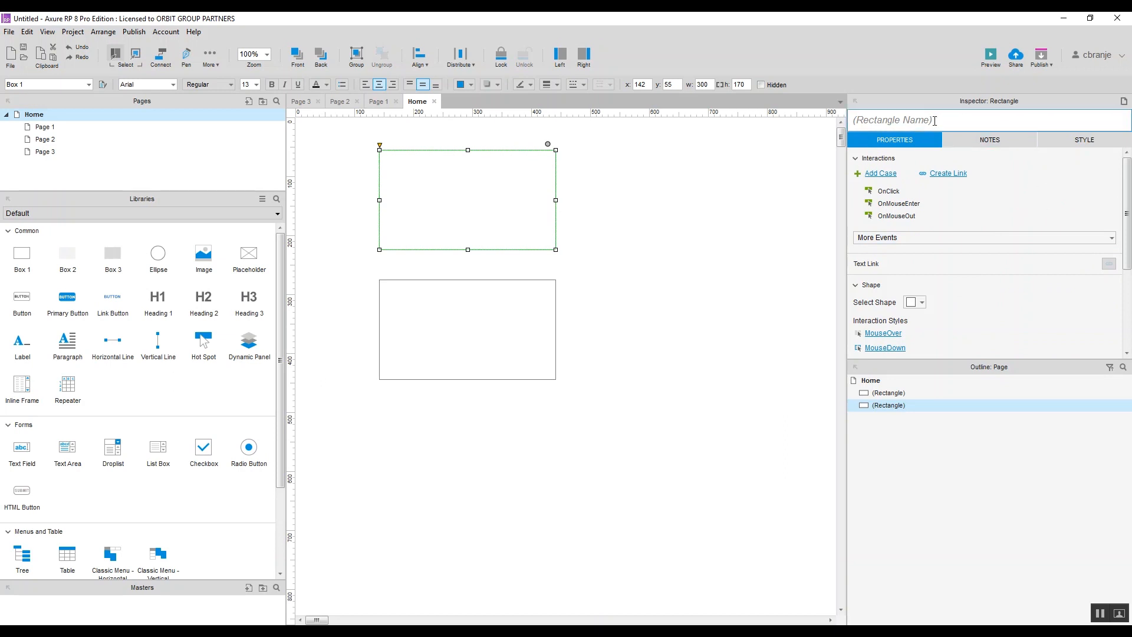
left_click(744, 211)
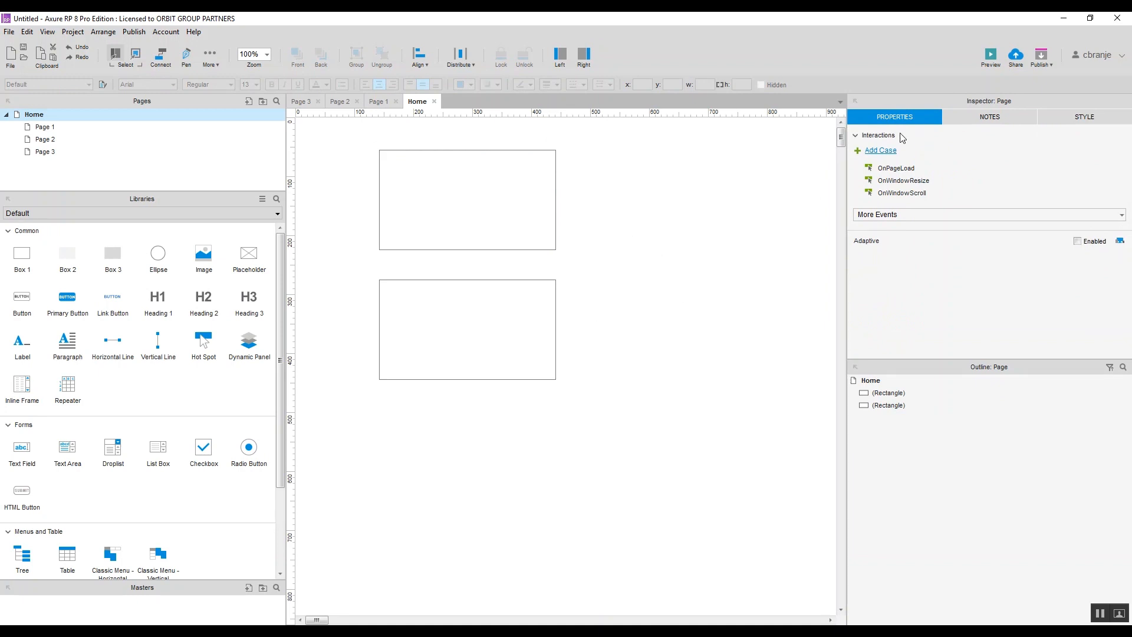
- Name the upper rectangle box_myfirstbox
left_click(553, 228)
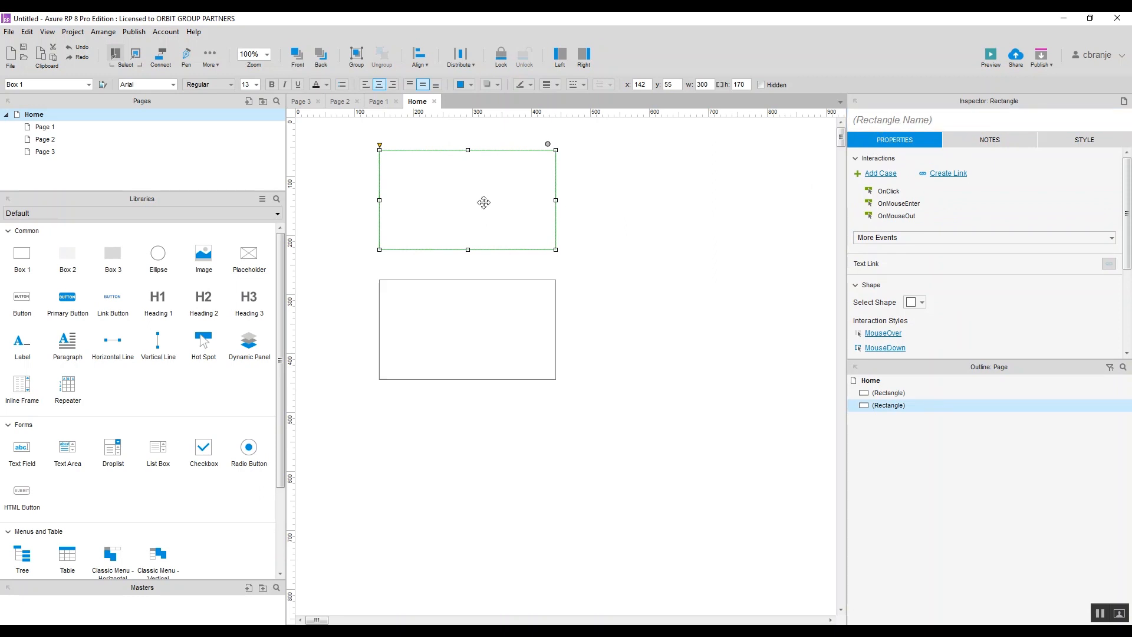
left_click(889, 124)
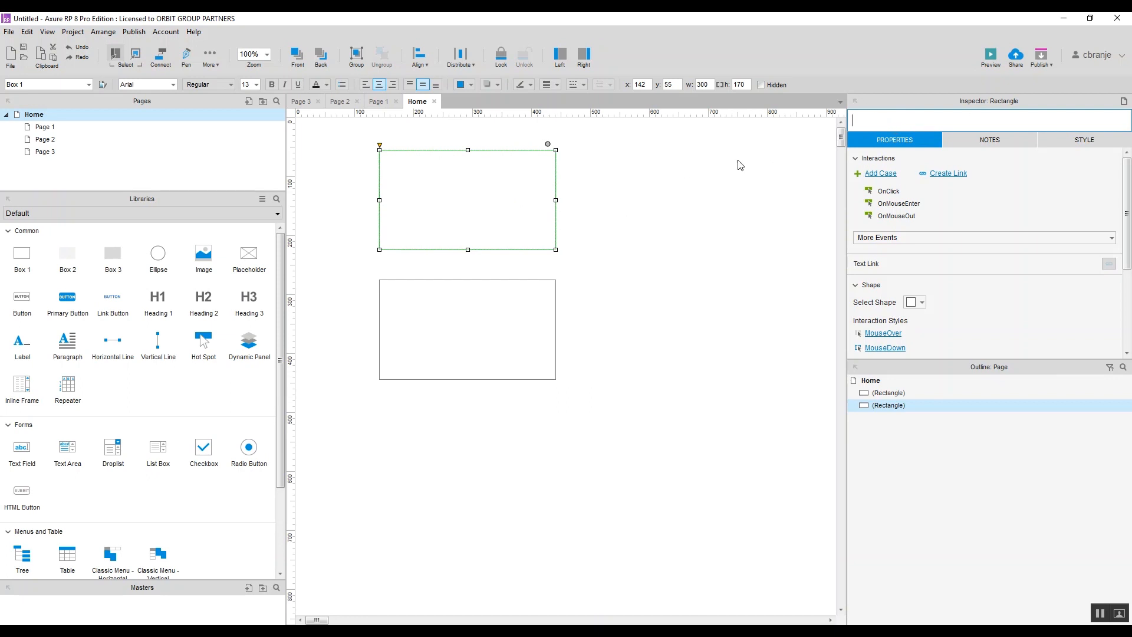
left_click(706, 177)
left_click(497, 202)
left_click(903, 121)
type("box_myfirstbox")
key("Return")
- Enlarge the Inspector pane and add the note "This is my first really cool box" to box_myfirstbox
left_click_drag(964, 361, 973, 513)
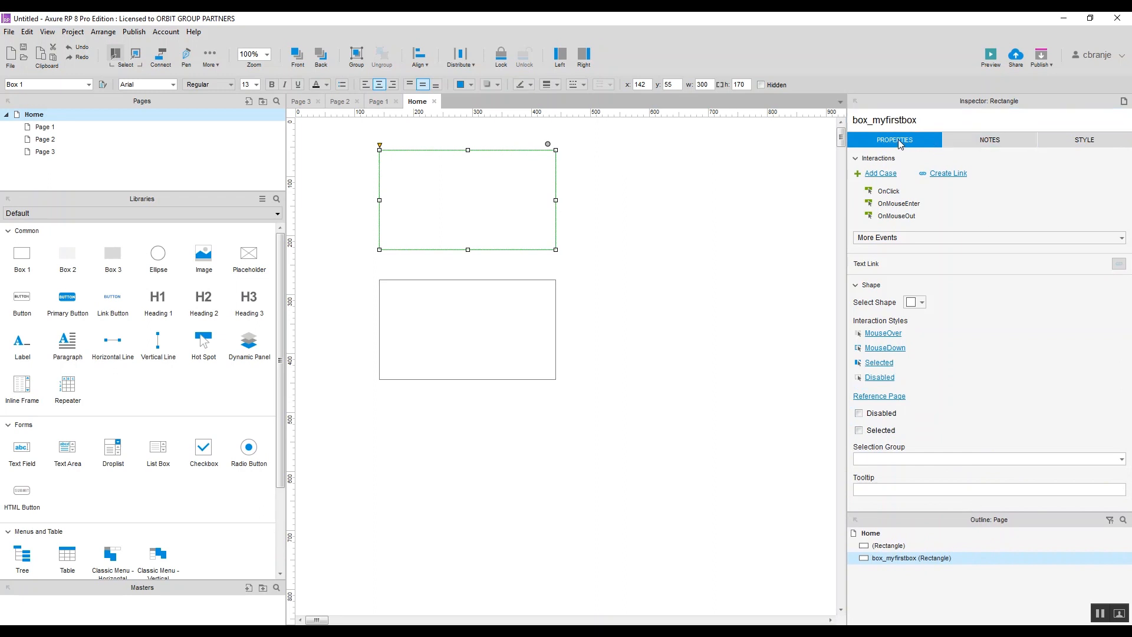
left_click(973, 140)
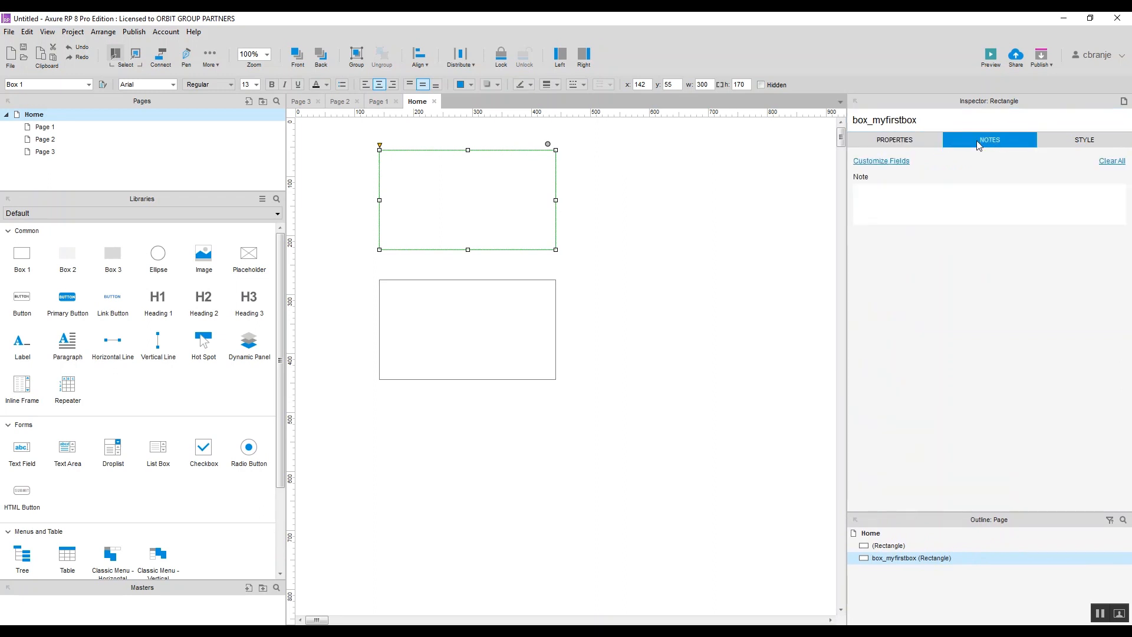
left_click(951, 199)
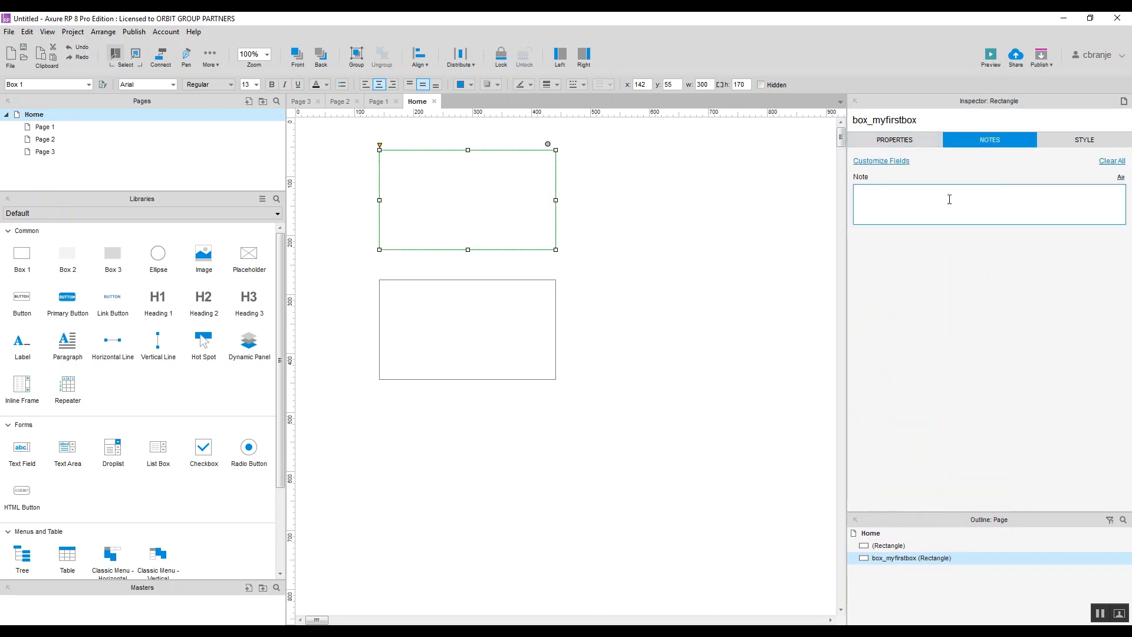
type("This is my first really cool box")
- Show the style settings of box_myfirstbox and move the box across the canvas to about x 391, y 66
left_click(1068, 140)
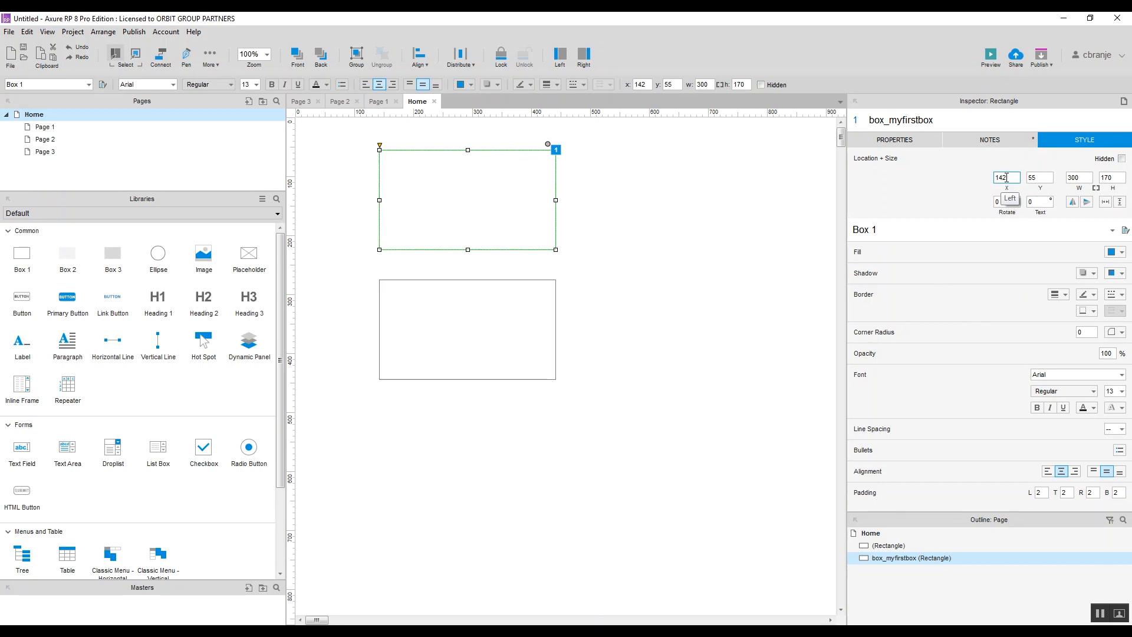
left_click_drag(495, 211, 442, 211)
left_click_drag(433, 205, 609, 205)
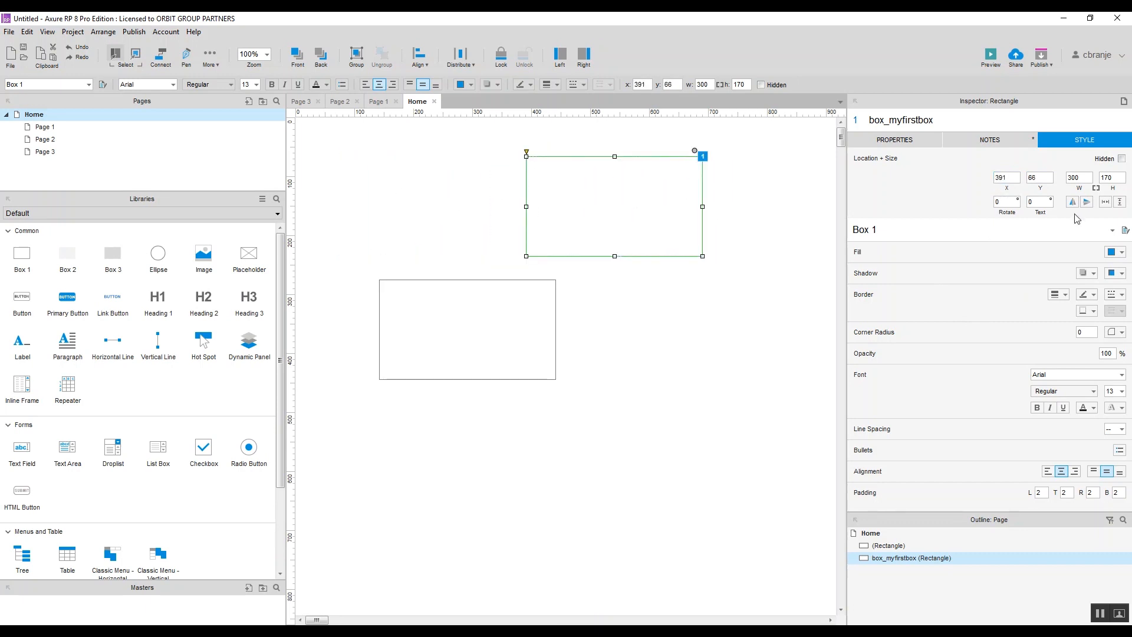
- Set the X position of box_myfirstbox to 400
left_click_drag(1009, 177, 958, 183)
type("400")
left_click(779, 347)
left_click(601, 227)
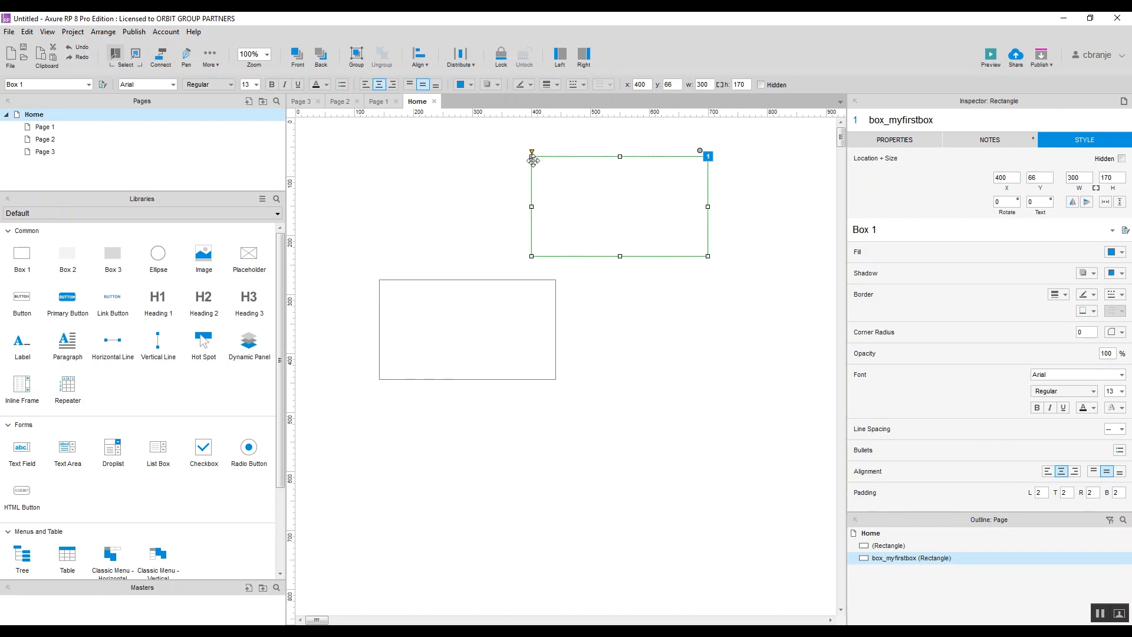
- Stretch the left edge of box_myfirstbox to about x 142, in line with the lower rectangle, and set its width to 600
left_click_drag(532, 207, 380, 214)
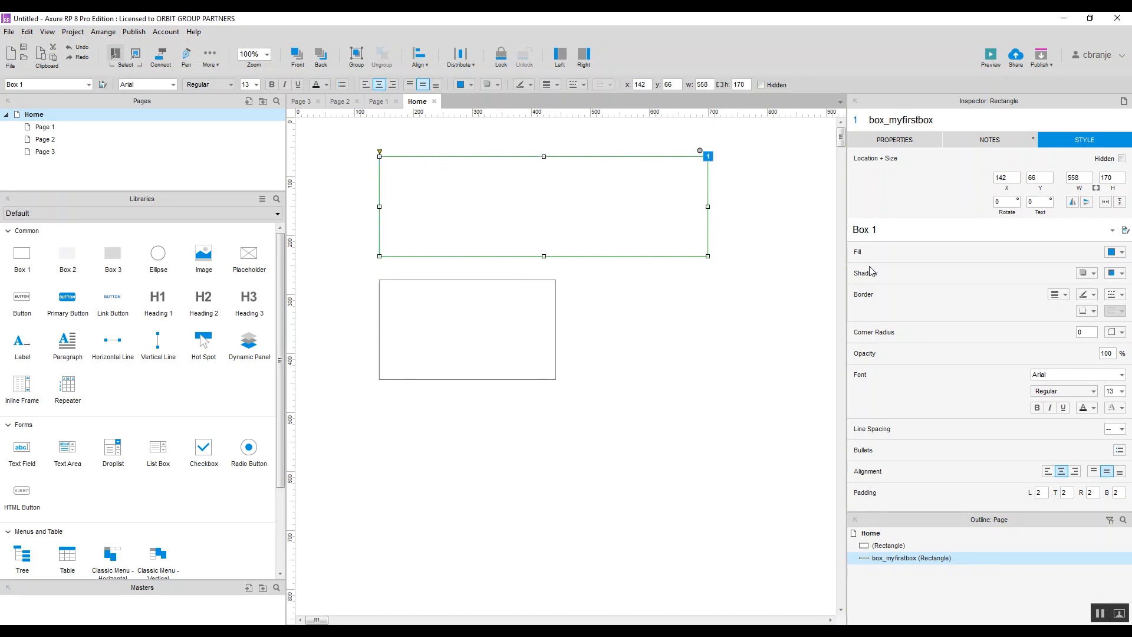
double_click(1081, 180)
type("600")
key("Return")
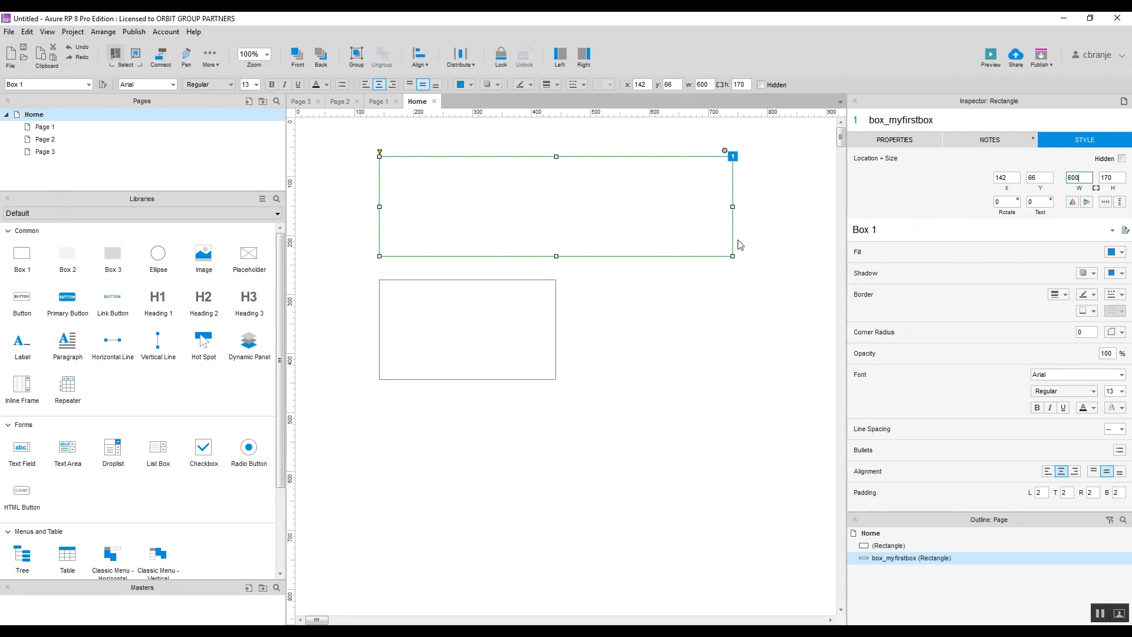
- Narrow box_myfirstbox from its right edge to a width of about 434
left_click(1114, 180)
left_click_drag(733, 206, 635, 203)
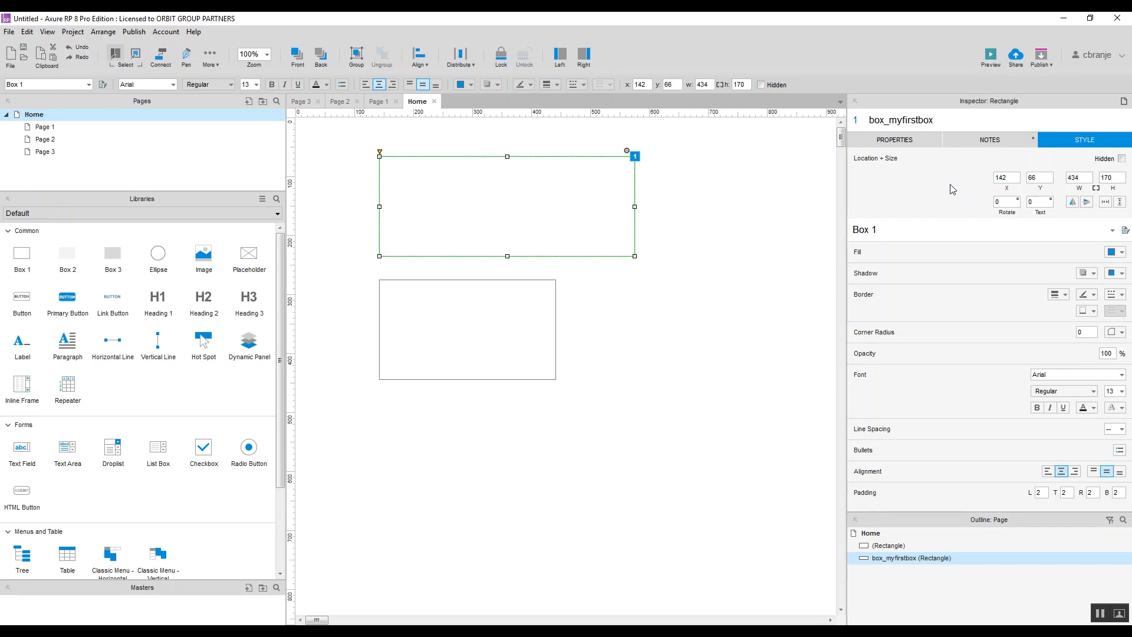
- Try a rotation of 60 degrees on box_myfirstbox and undo it
left_click(1001, 201)
type("60")
key("Return")
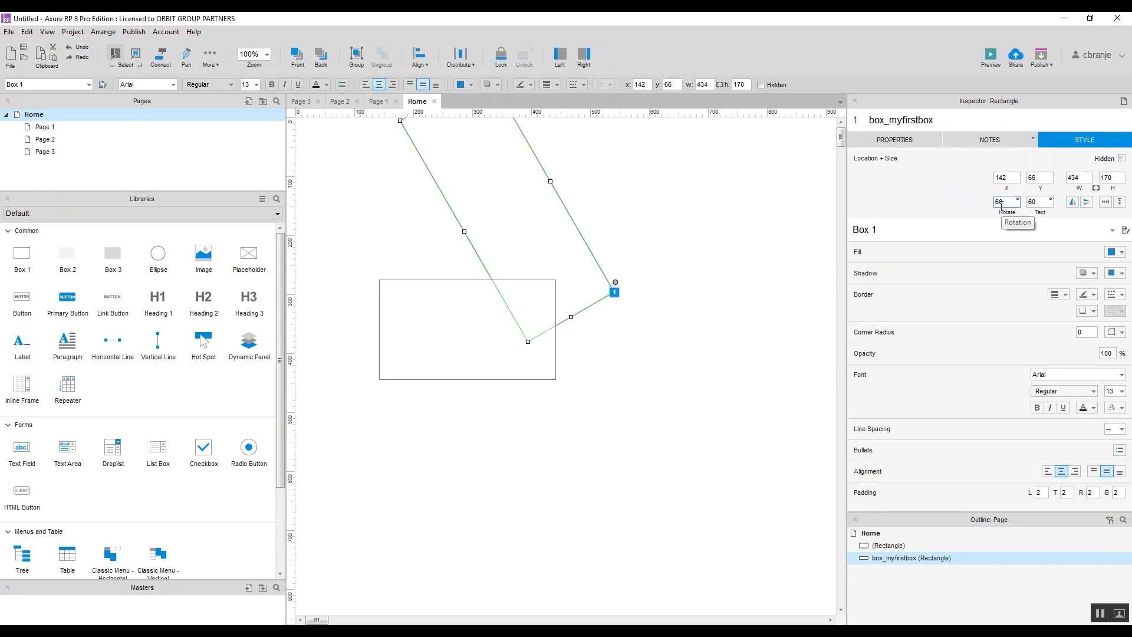
key("ctrl+z")
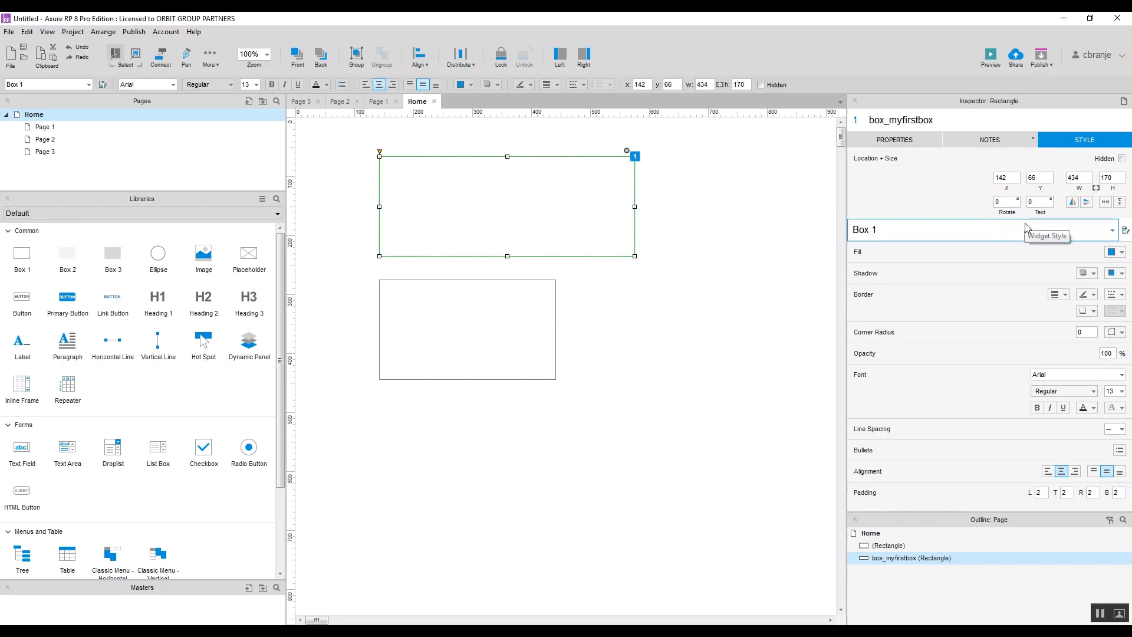
- Rotate box_myfirstbox about 20 degrees clockwise and flip it horizontally to a rotation of 340 degrees
left_click(1077, 203)
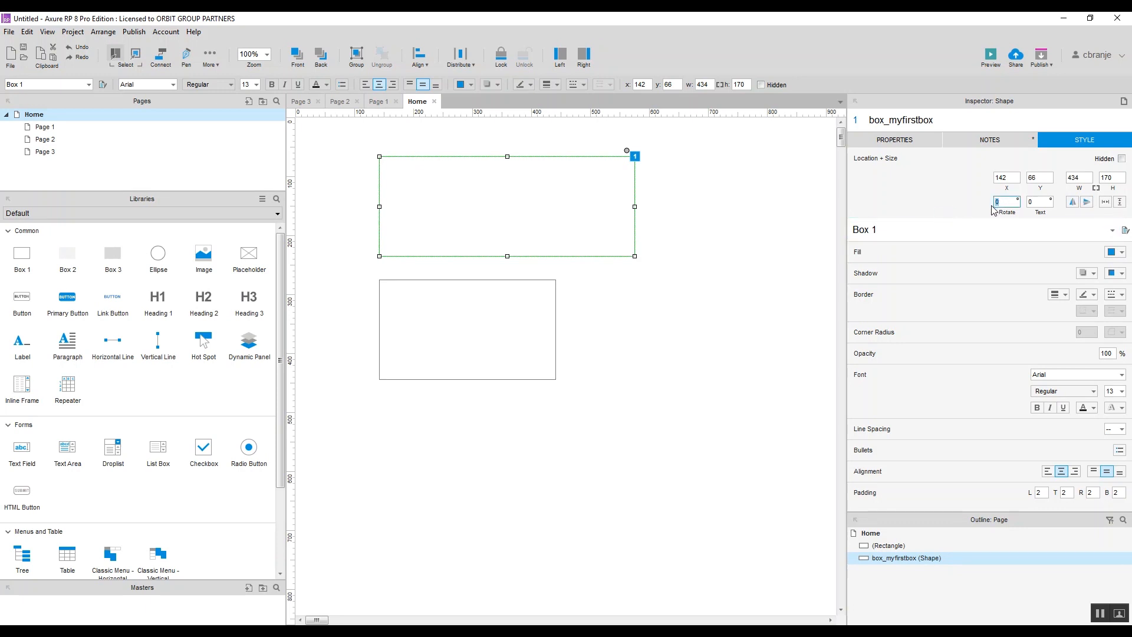
left_click(733, 288)
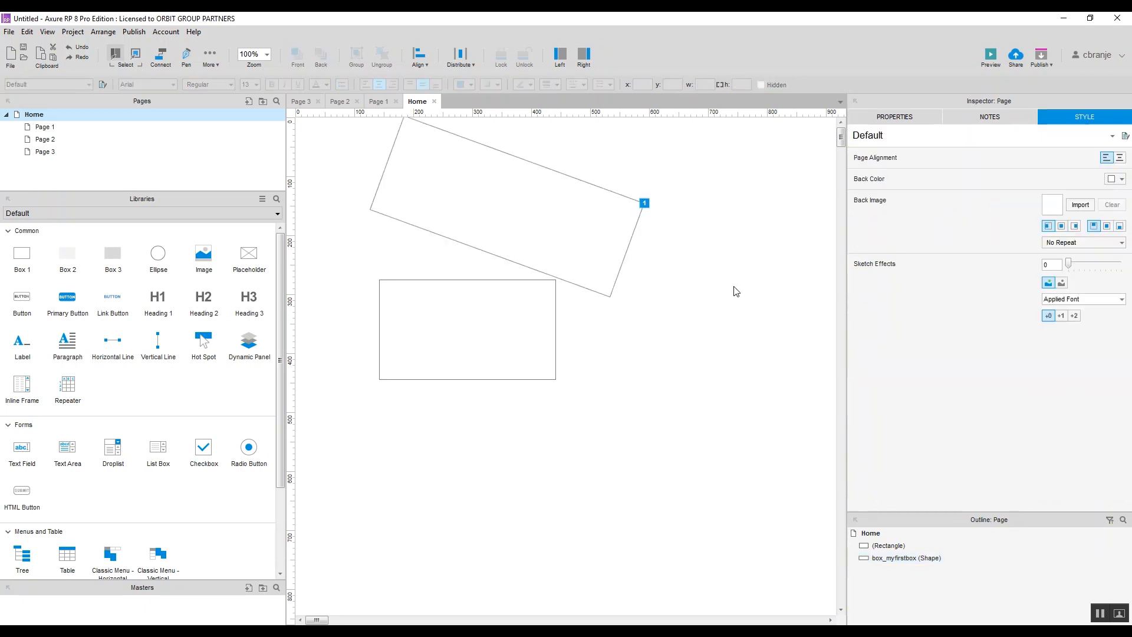
left_click(619, 200)
left_click(1074, 203)
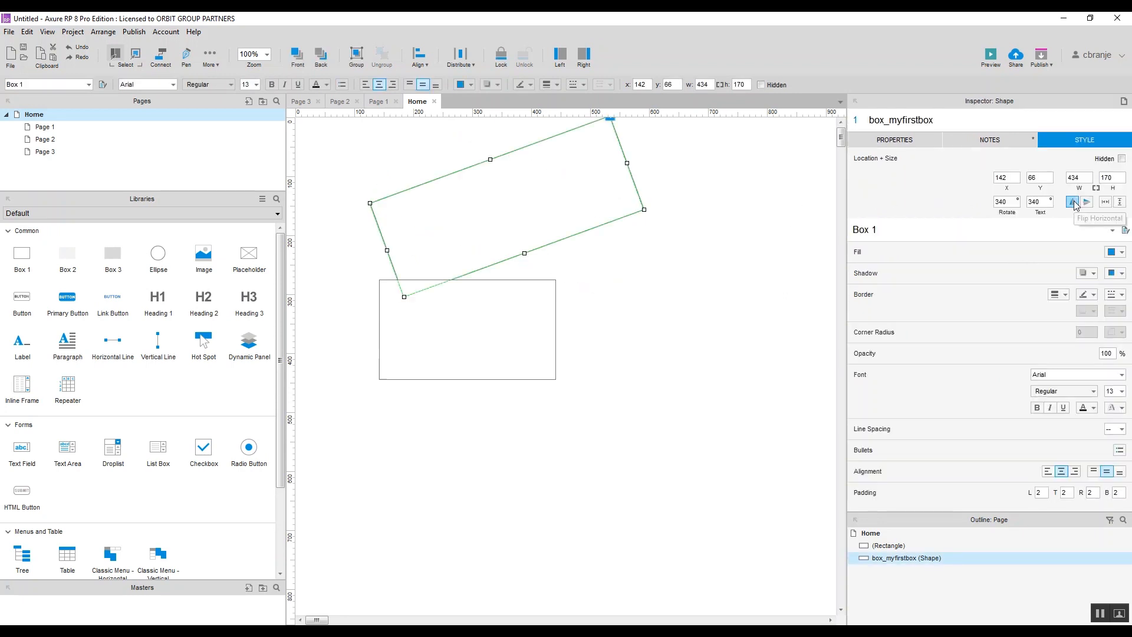
left_click(1073, 202)
left_click(1073, 202)
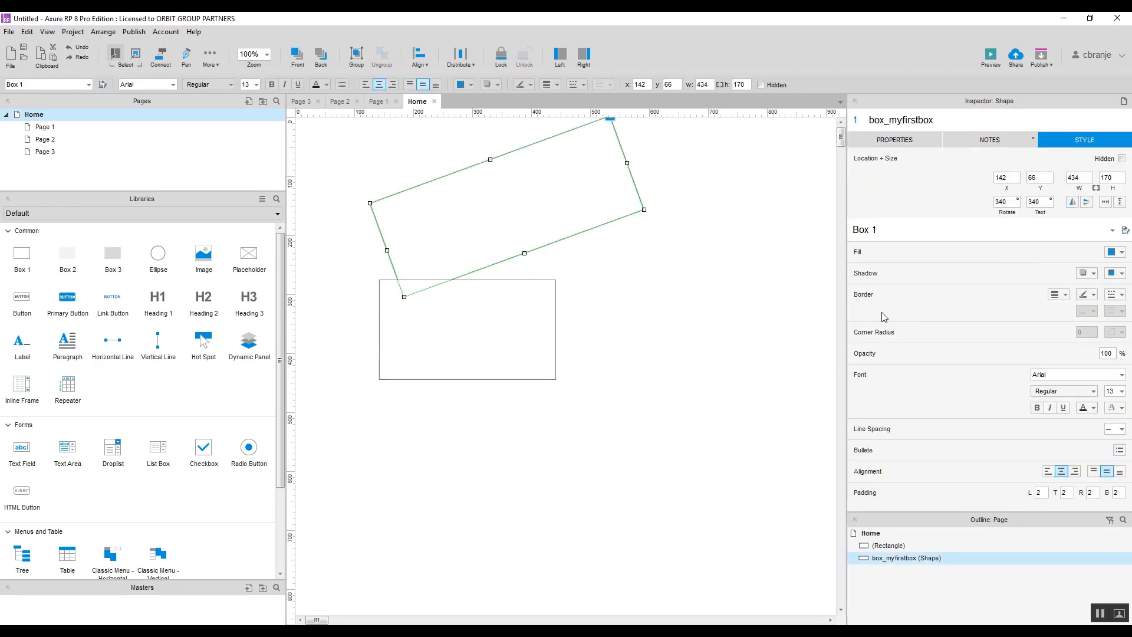
- Move box_myfirstbox to about x 232, y 182 so it overlaps the lower rectangle, and give it a solid mid-grey fill
left_click_drag(586, 206, 640, 275)
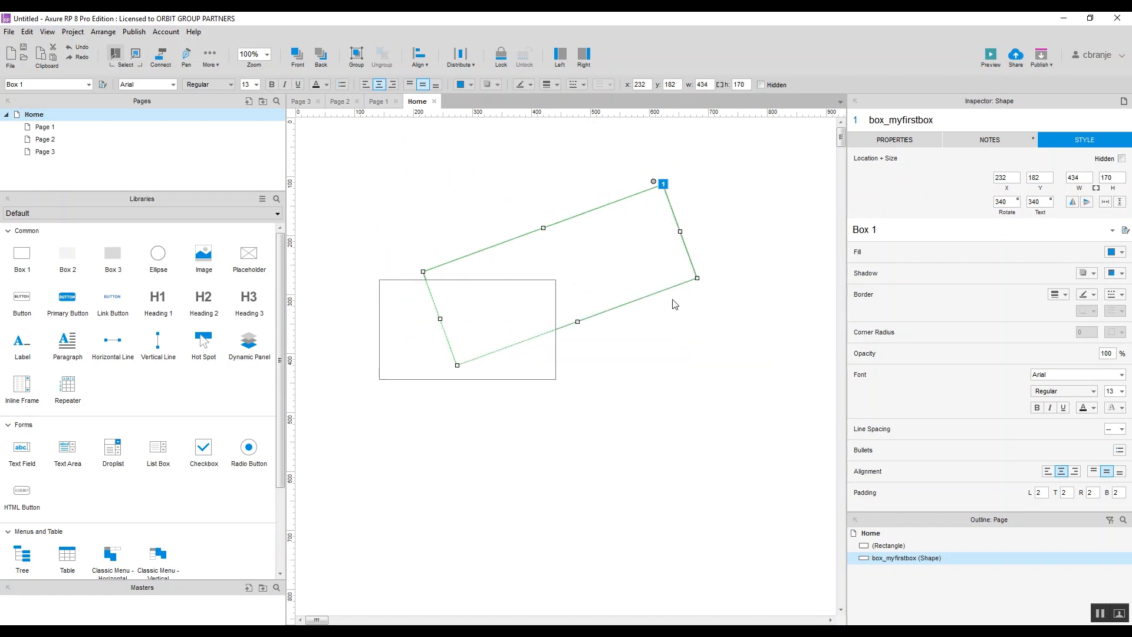
left_click(1122, 252)
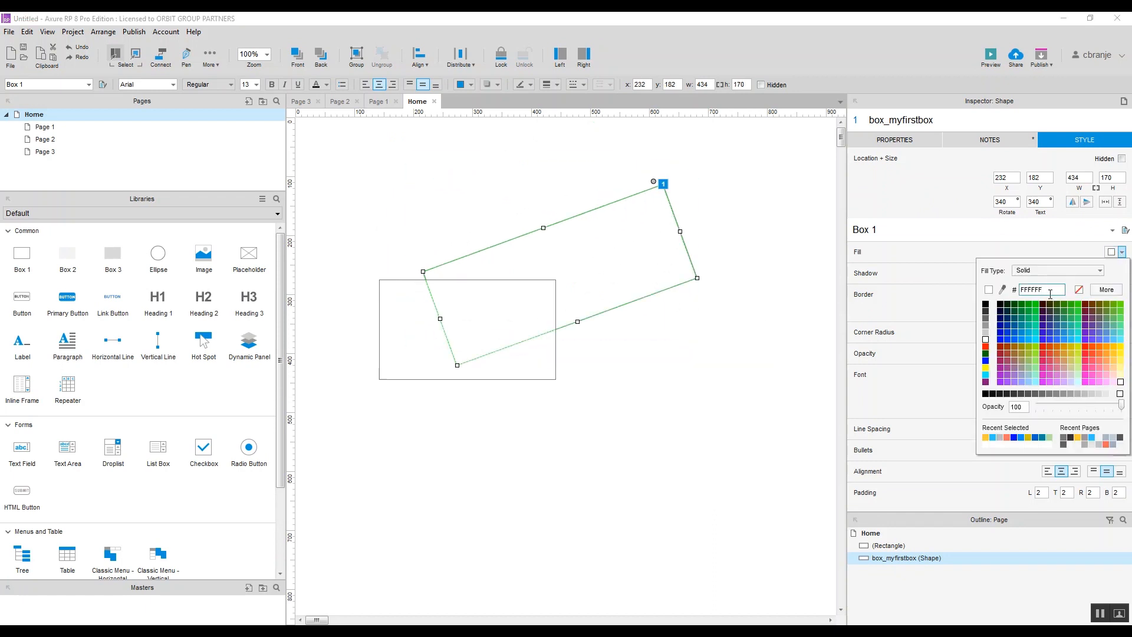
left_click(985, 329)
left_click(985, 329)
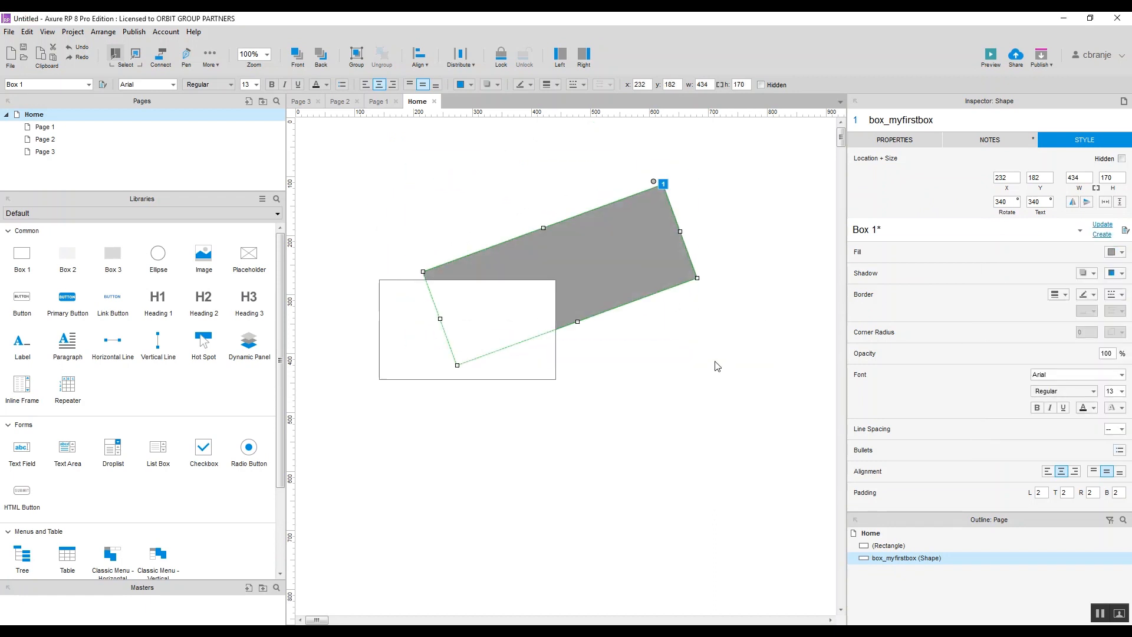
- Bring the grey box_myfirstbox to the front of the other rectangle
left_click(778, 211)
left_click(668, 246)
right_click(591, 251)
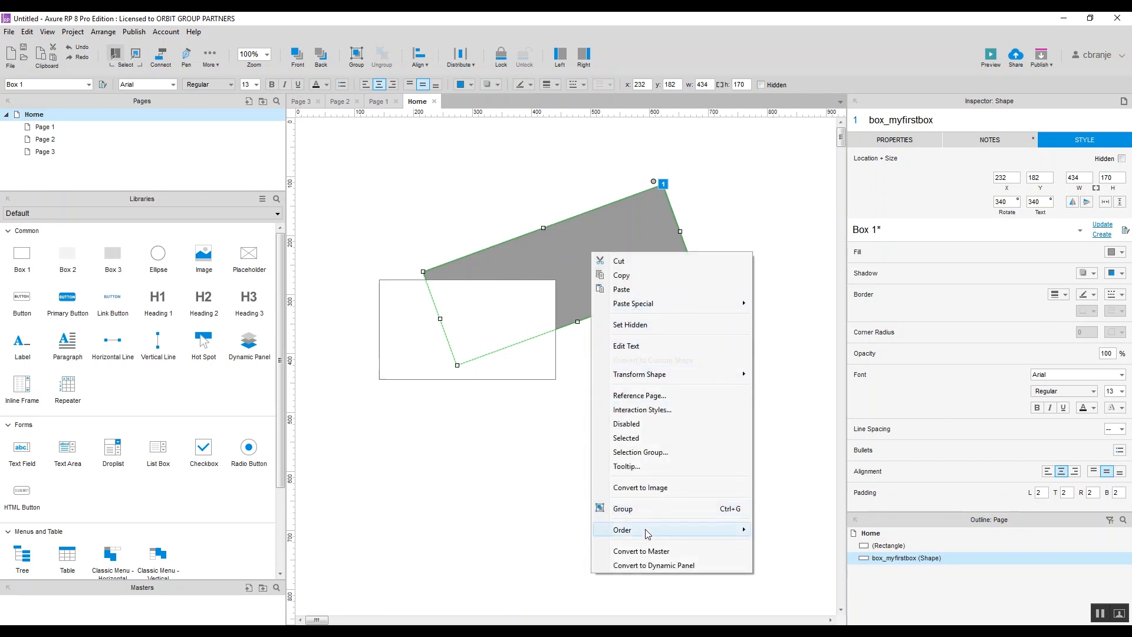
mouse_move(649, 530)
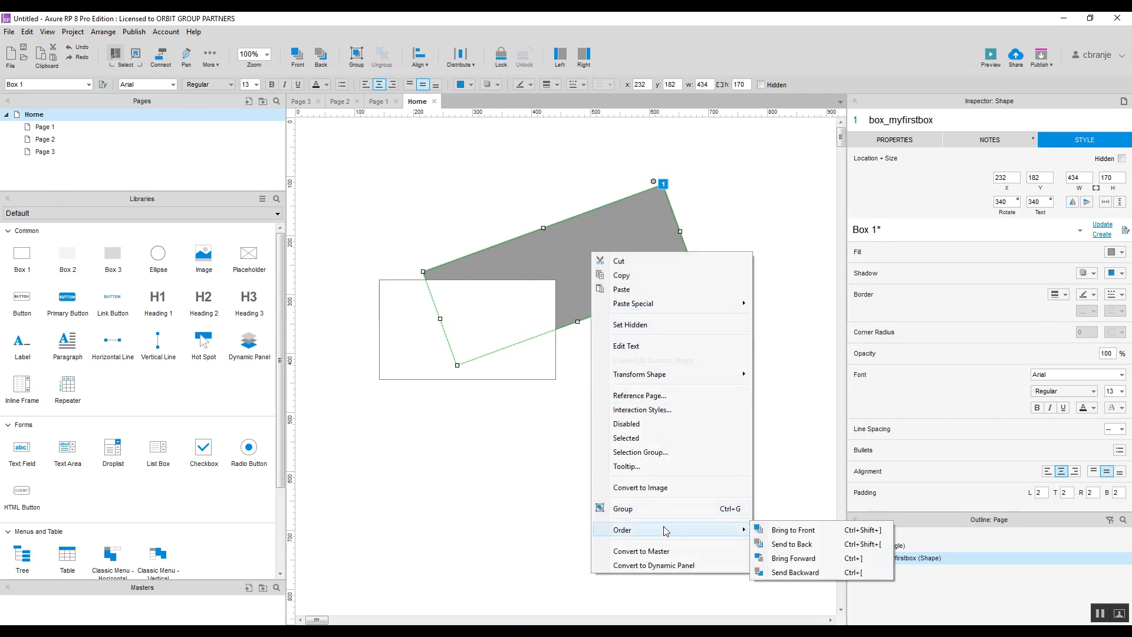
left_click(794, 531)
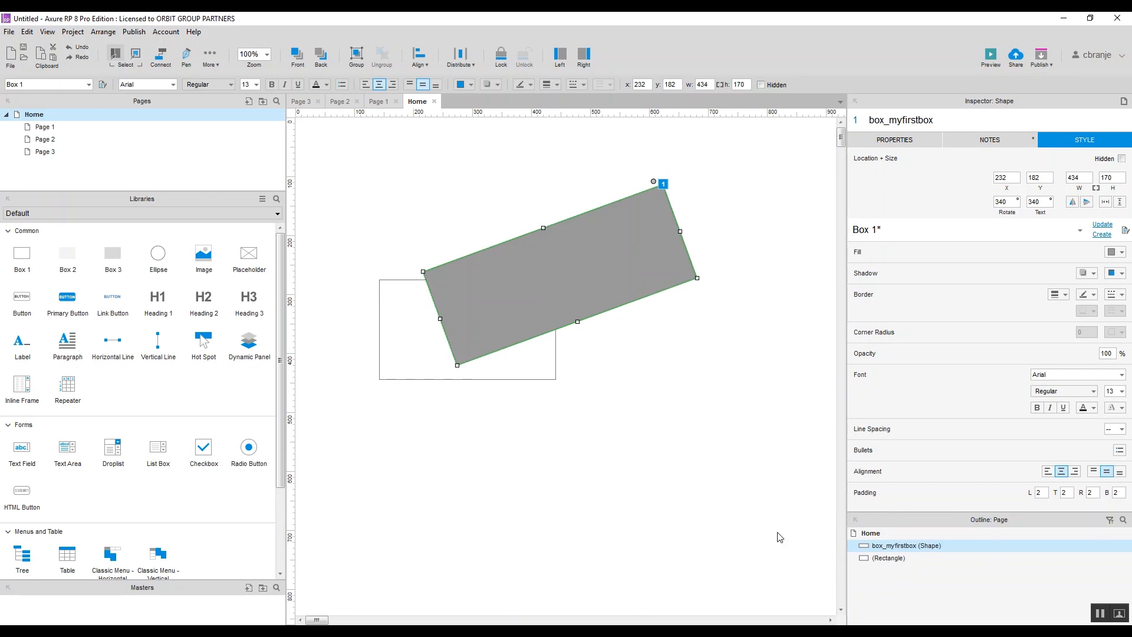
- Send box_myfirstbox to the back, behind the white rectangle, and deselect it
left_click(769, 508)
right_click(625, 236)
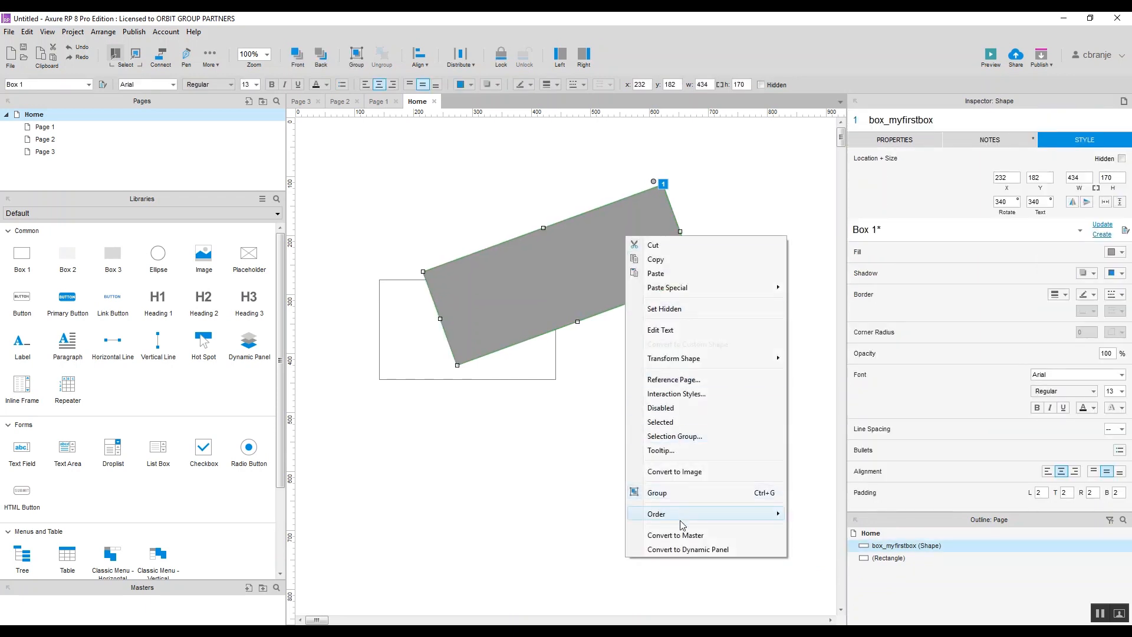
mouse_move(682, 525)
left_click(811, 529)
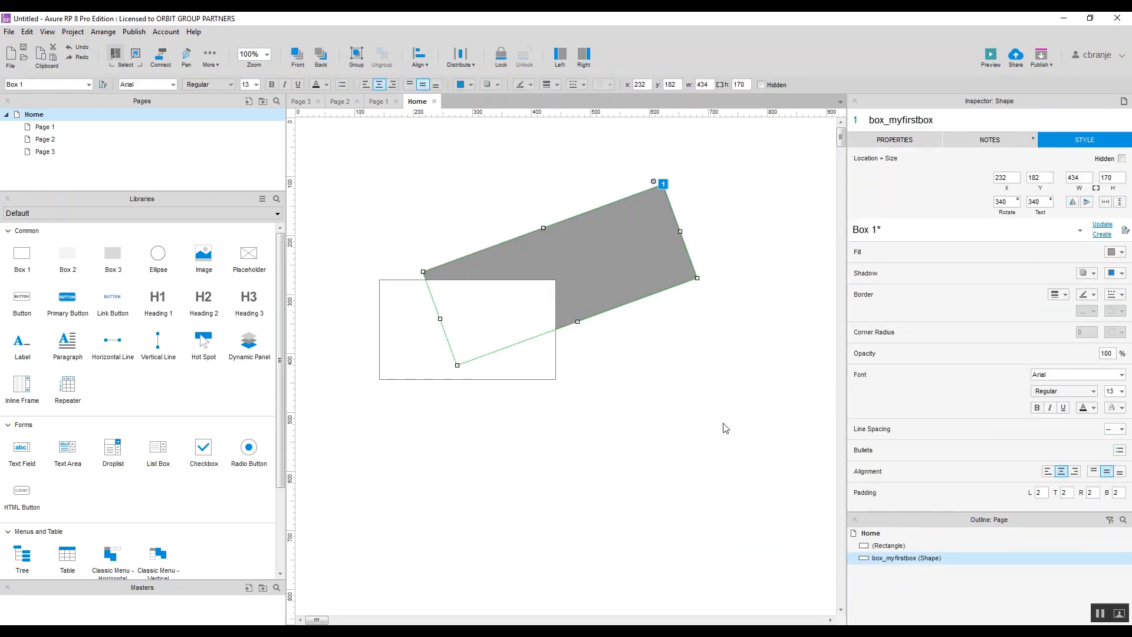
left_click(725, 428)
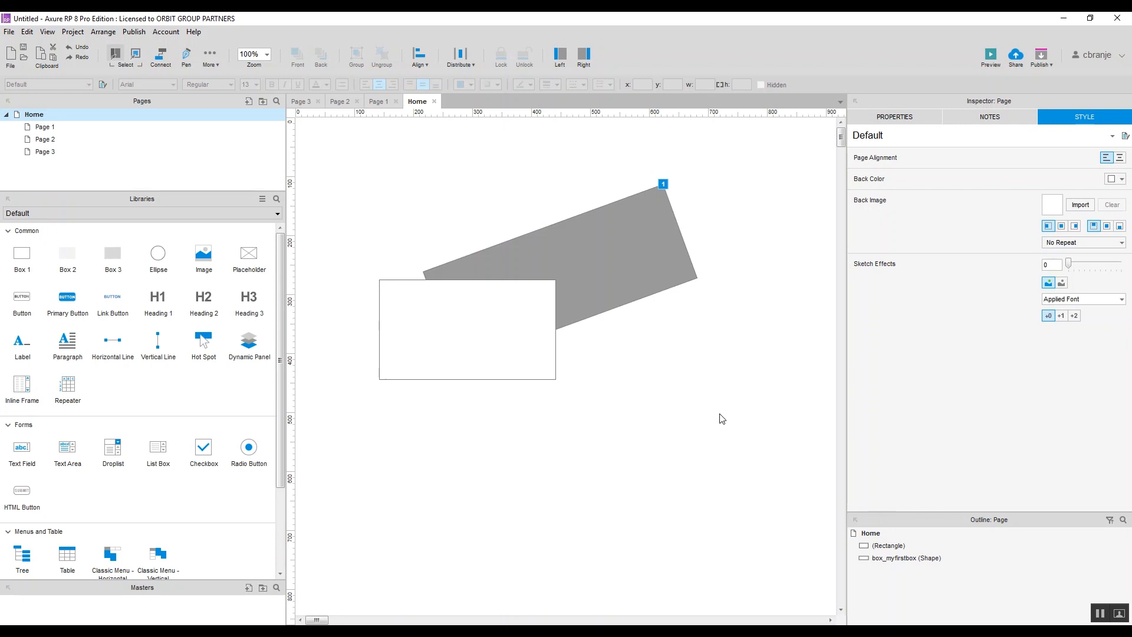
- With the Inspector pane widened, give box_myfirstbox an outer shadow and a solid yellow-green fill
left_click(569, 257)
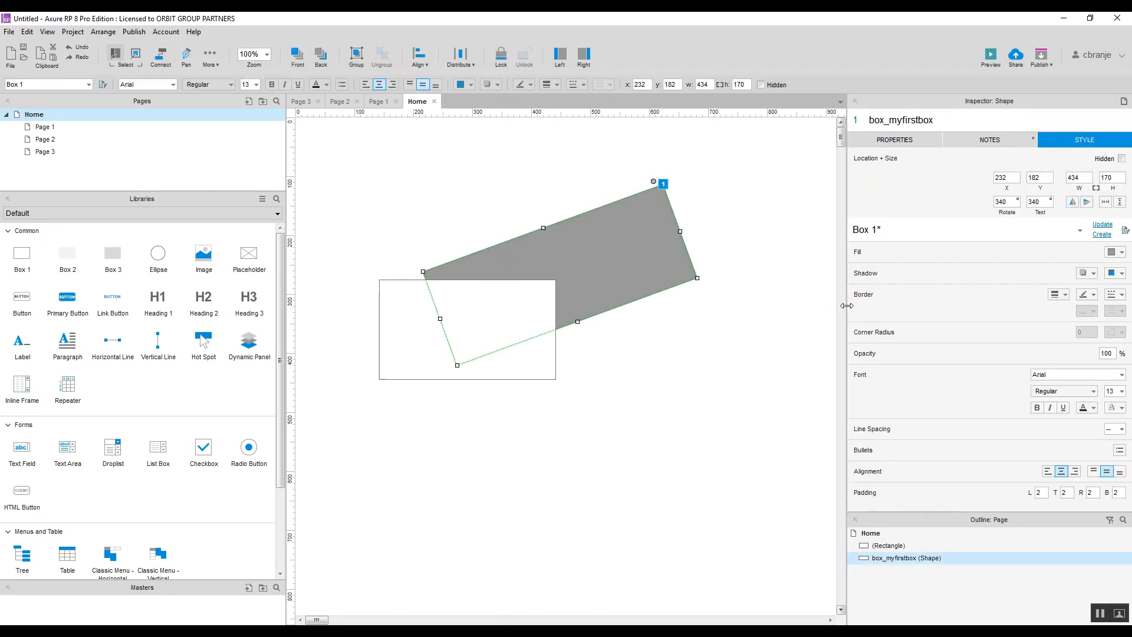
left_click_drag(843, 306, 778, 300)
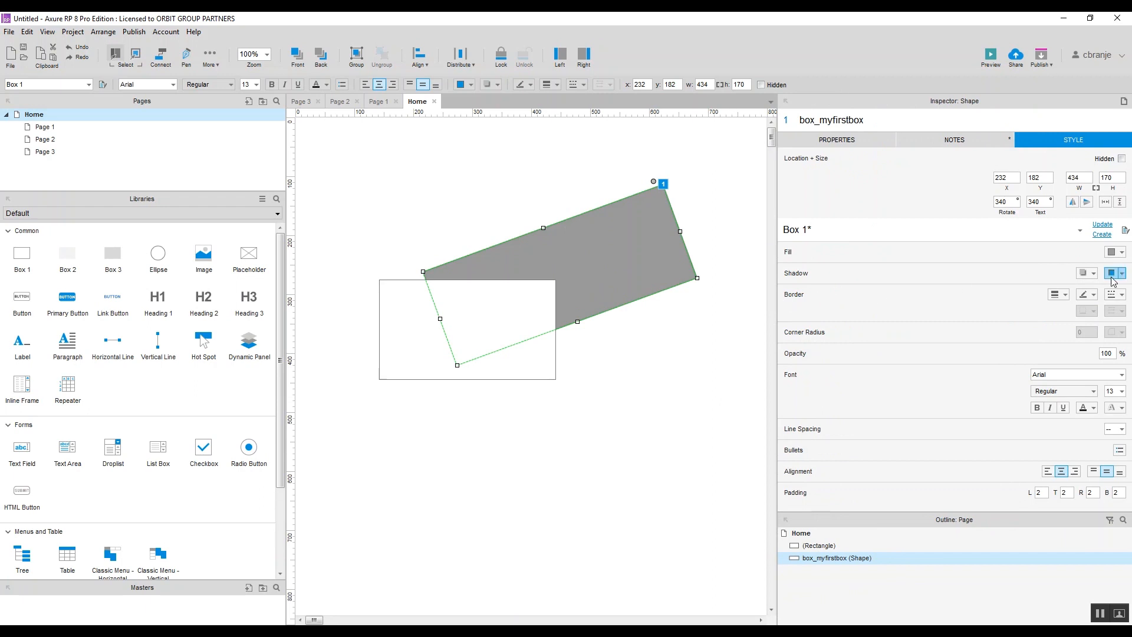
left_click(1088, 273)
left_click(1031, 299)
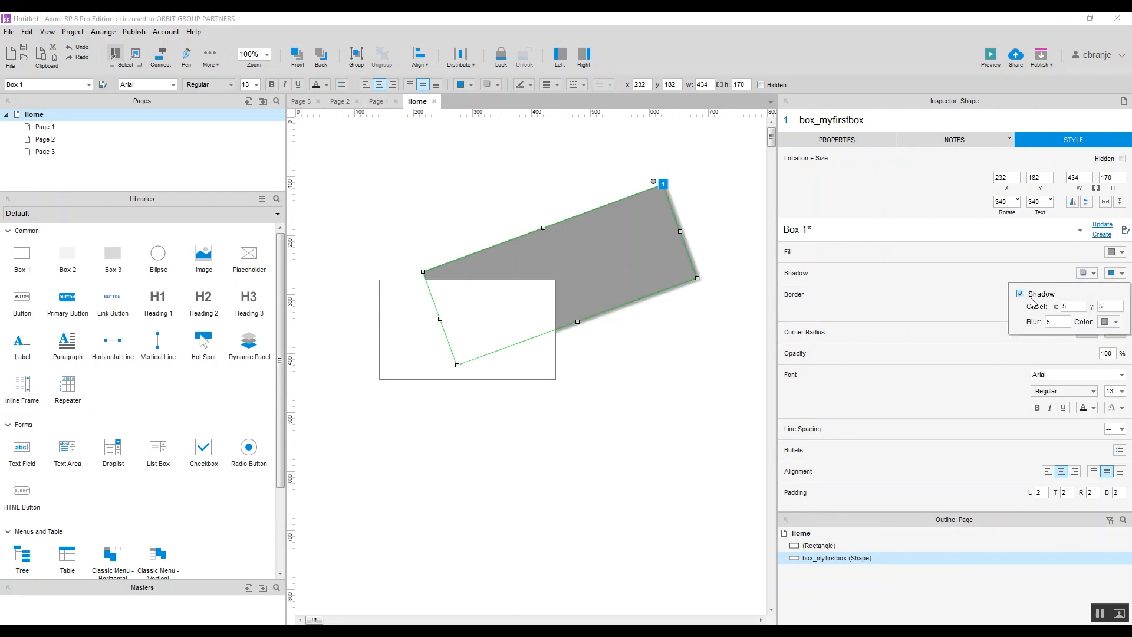
left_click(1122, 252)
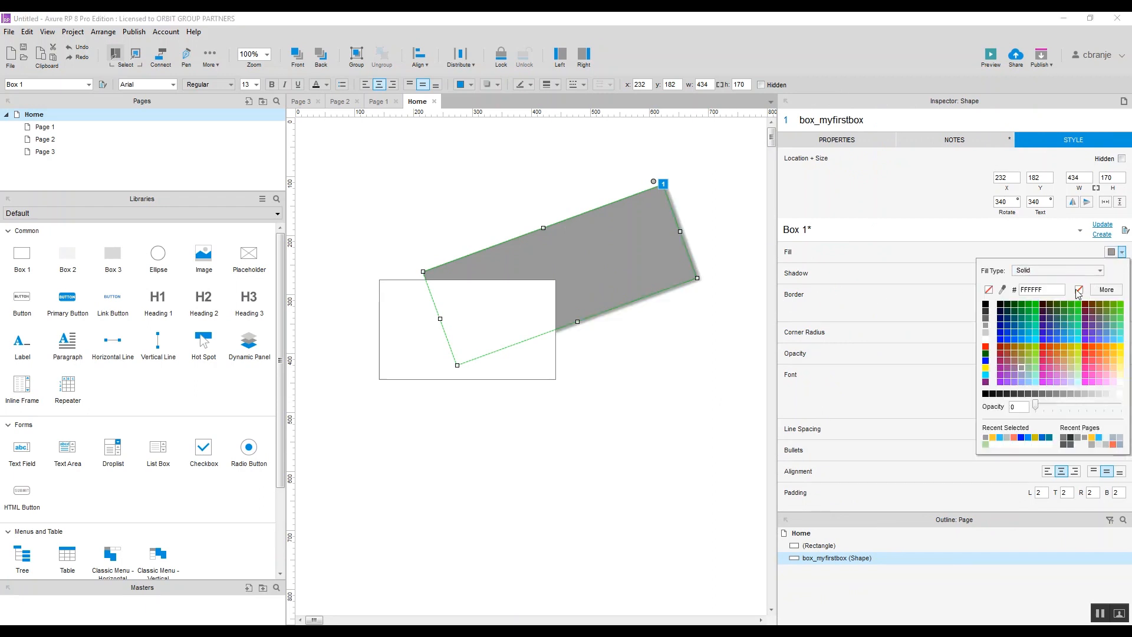
left_click(1080, 350)
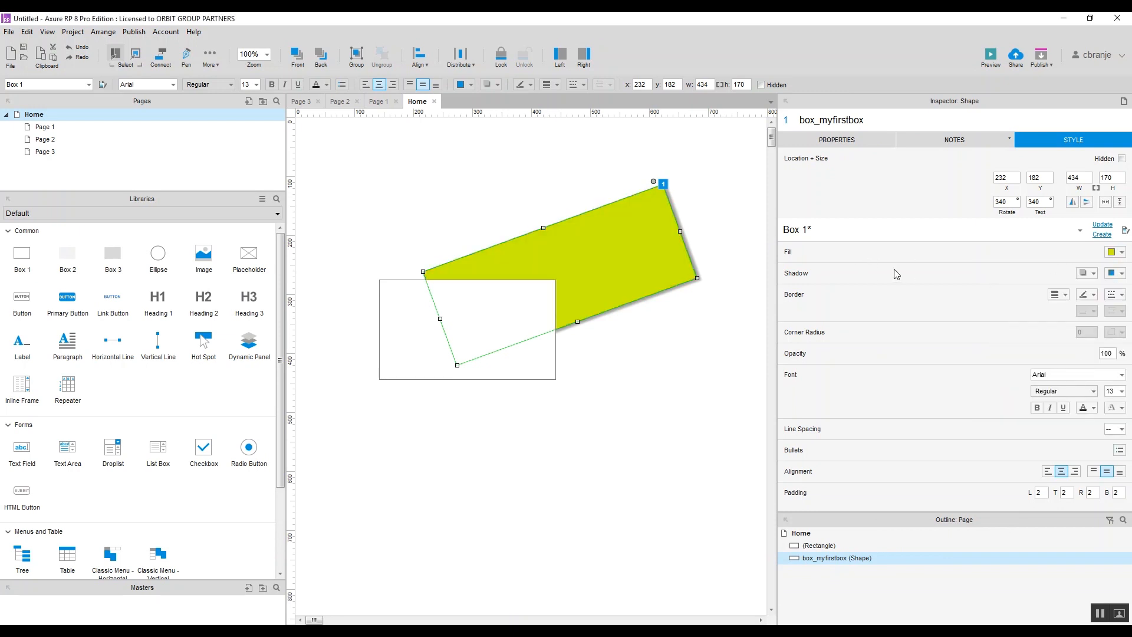
- Try an inner shadow on box_myfirstbox and turn it back off
left_click(1119, 275)
left_click(1030, 296)
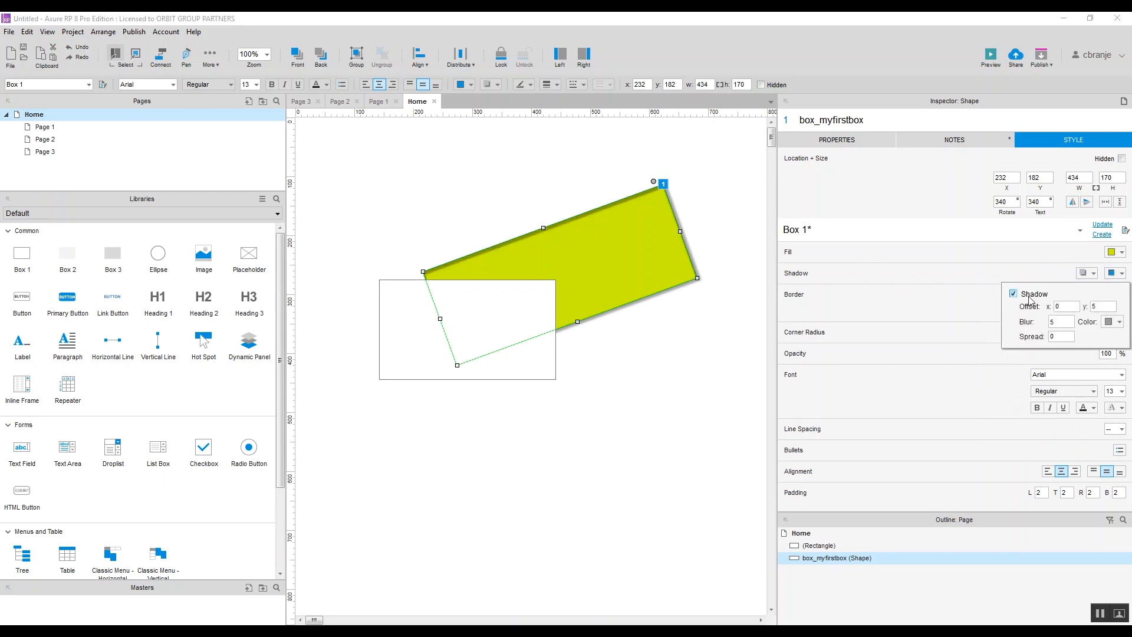
left_click(1028, 296)
left_click(1028, 296)
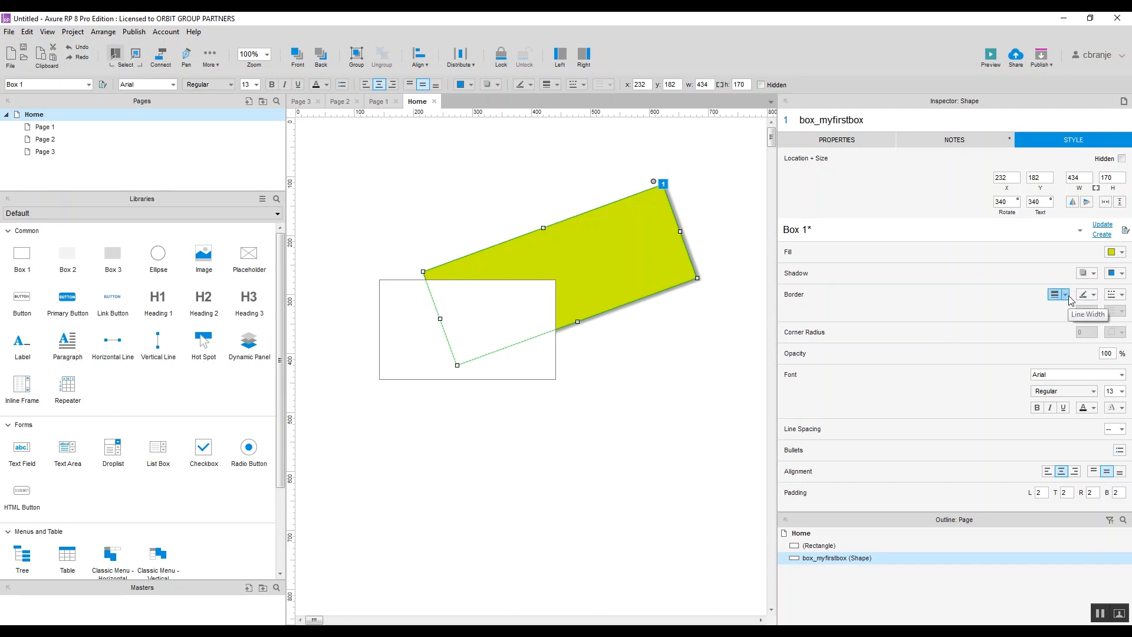
- Set the border of box_myfirstbox to the second-thinnest line width and look over its line colour choices
left_click(1094, 296)
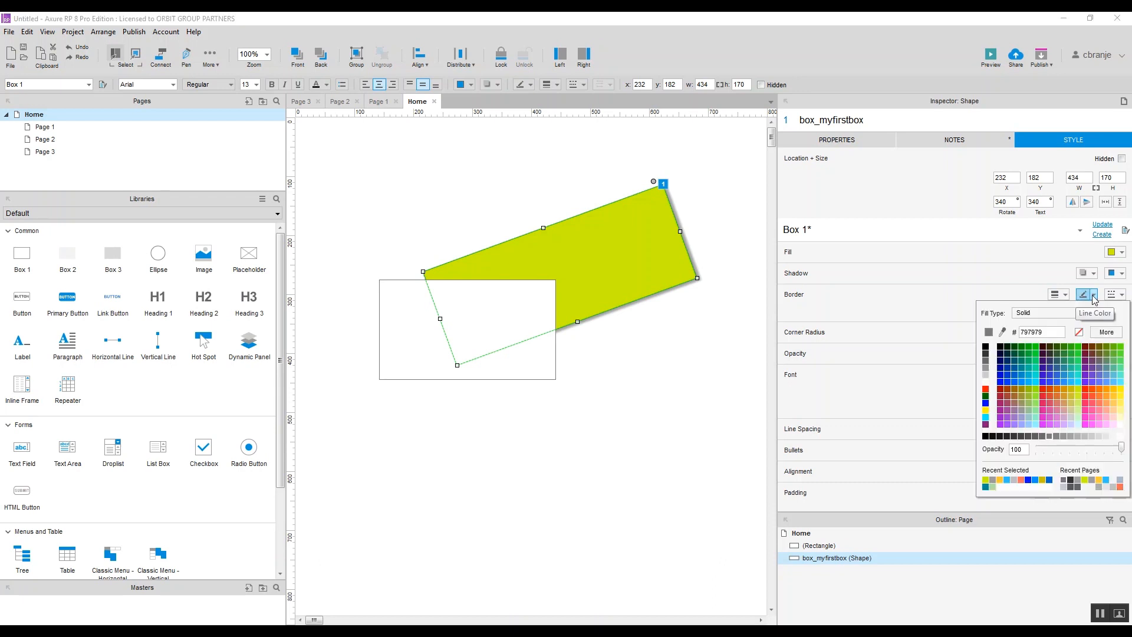
left_click(1065, 296)
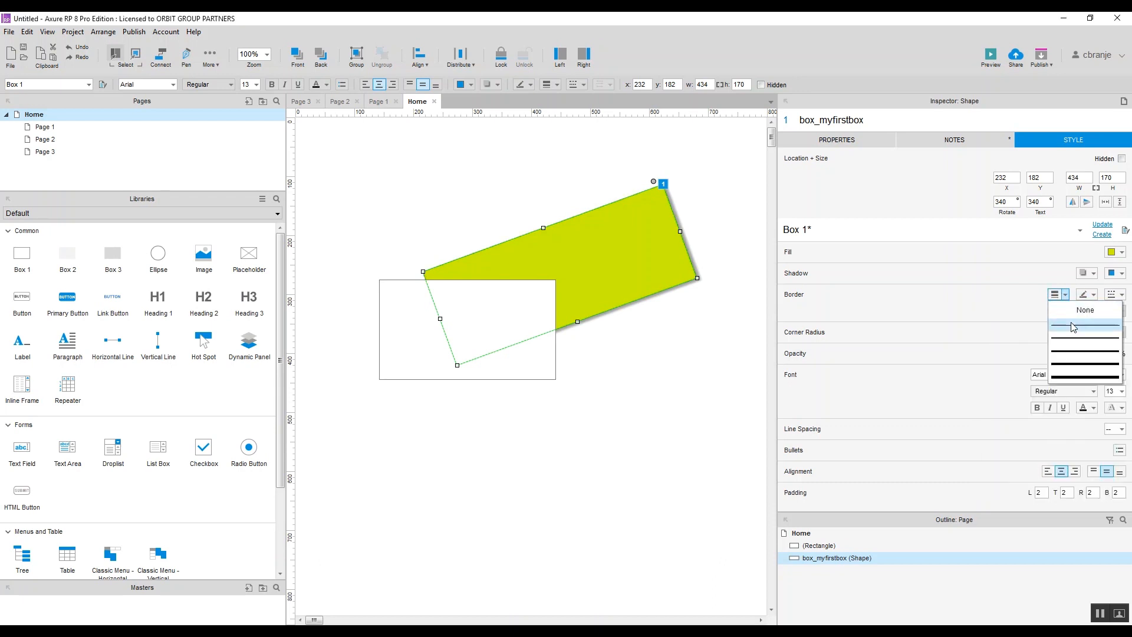
left_click(1071, 325)
left_click(1065, 294)
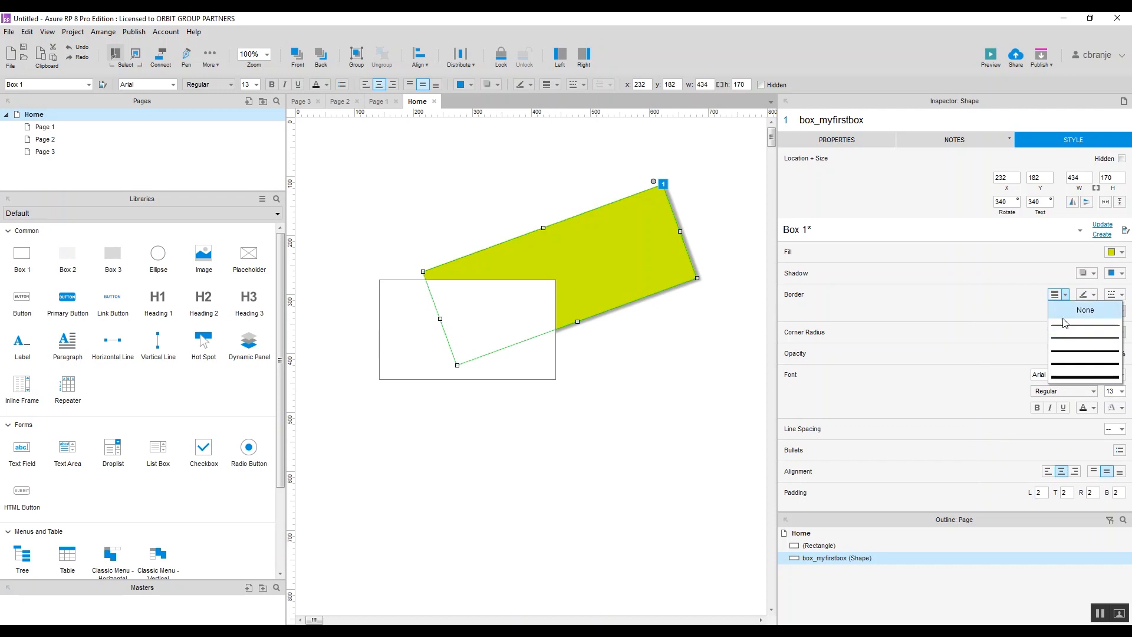
left_click(1068, 344)
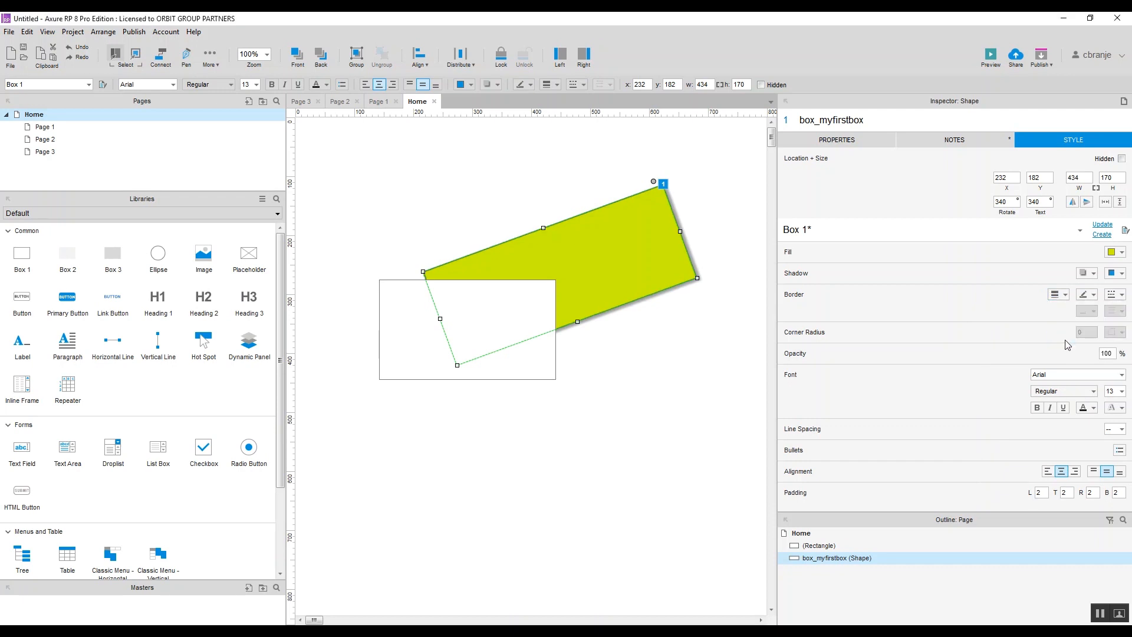
left_click(728, 260)
left_click(665, 249)
left_click(1095, 296)
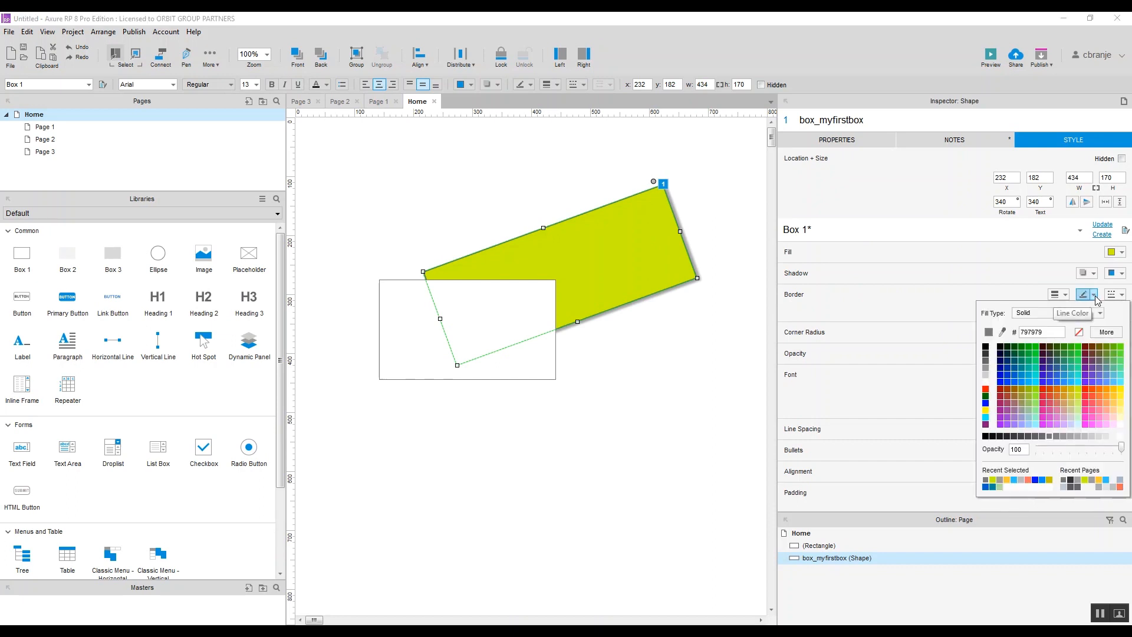
left_click(1095, 296)
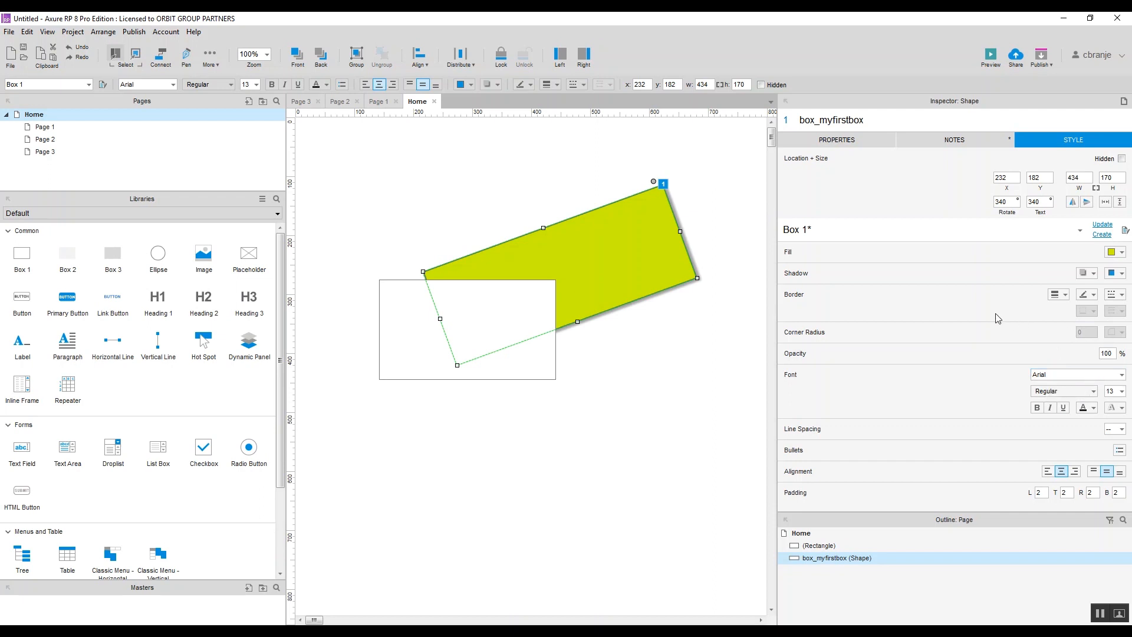
- Remove the outer shadow from box_myfirstbox, keeping the yellow-green fill
left_click(1088, 273)
left_click(966, 286)
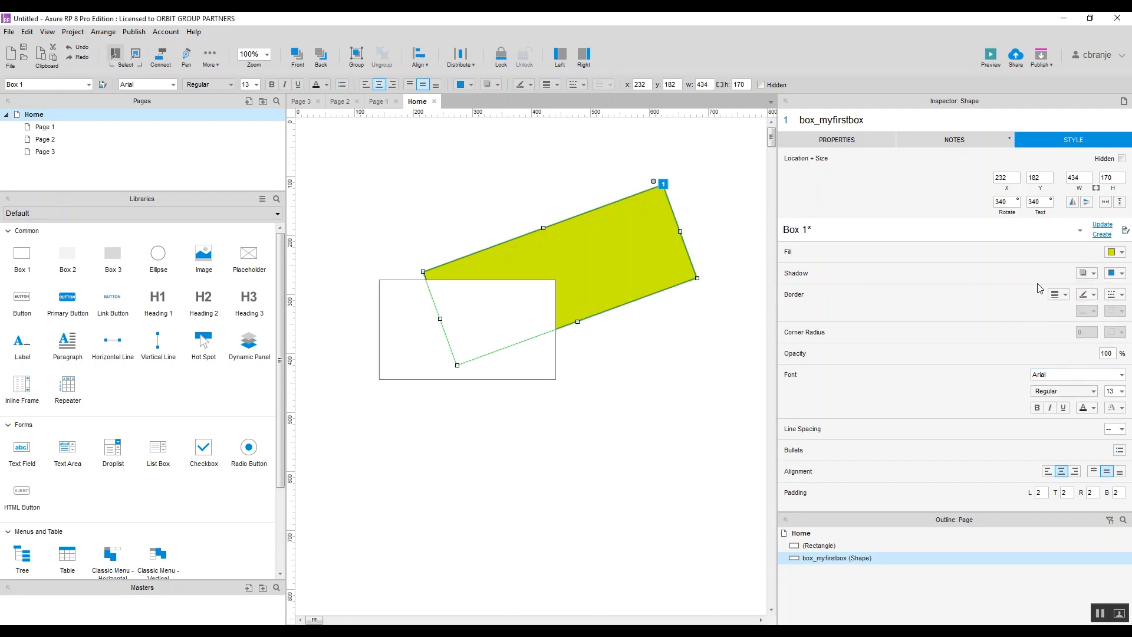
left_click(1121, 253)
left_click(905, 260)
- Set the rotation of box_myfirstbox to 0 degrees
left_click(996, 204)
type("0")
key("Return")
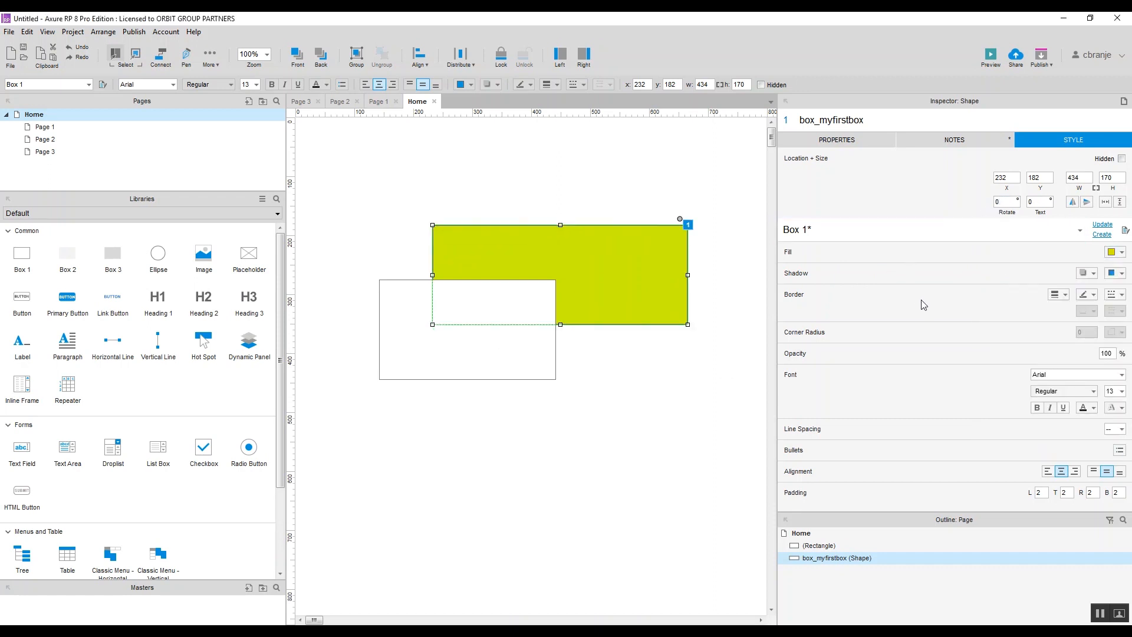
- View the corner options of the unnamed white rectangle and move it to about x 186, y 115, over the yellow-green box
left_click(508, 310)
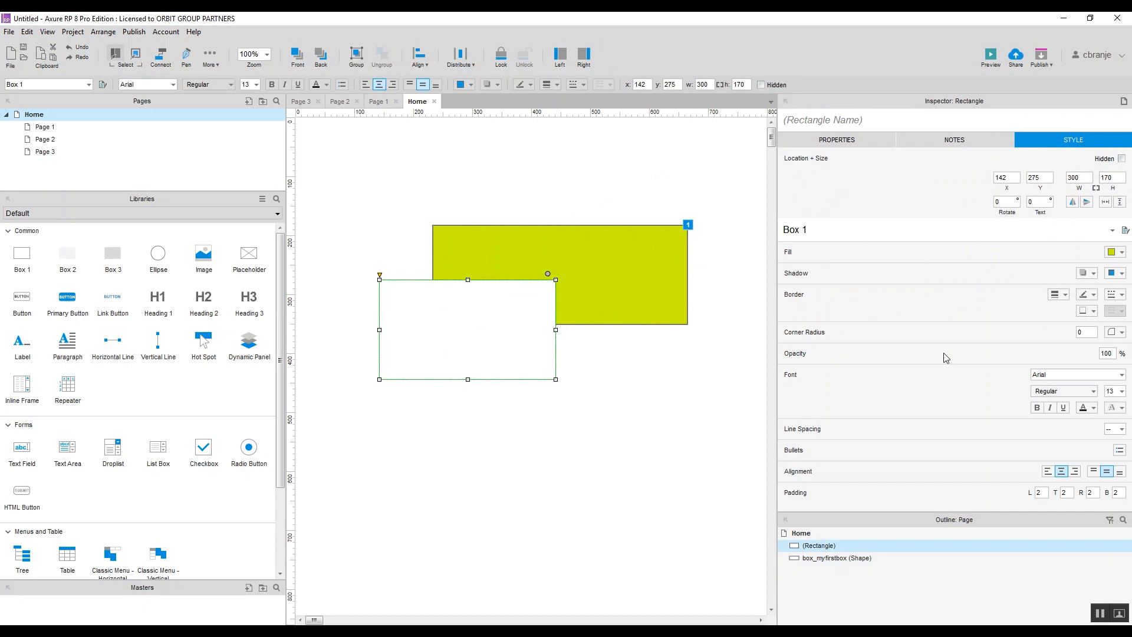
left_click(1122, 334)
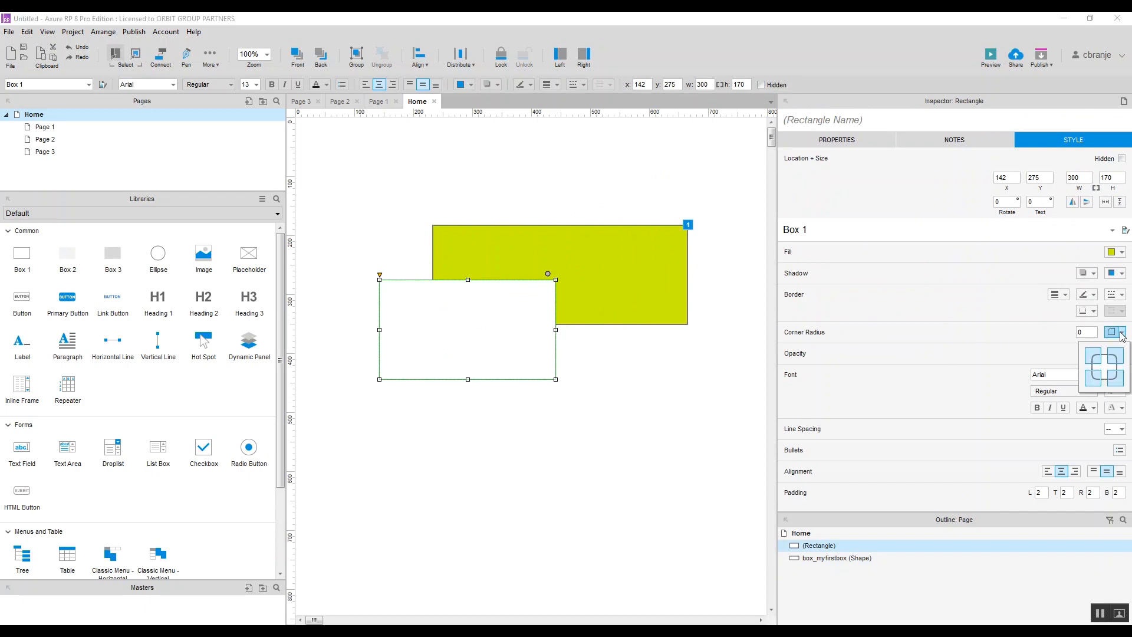
left_click(1122, 334)
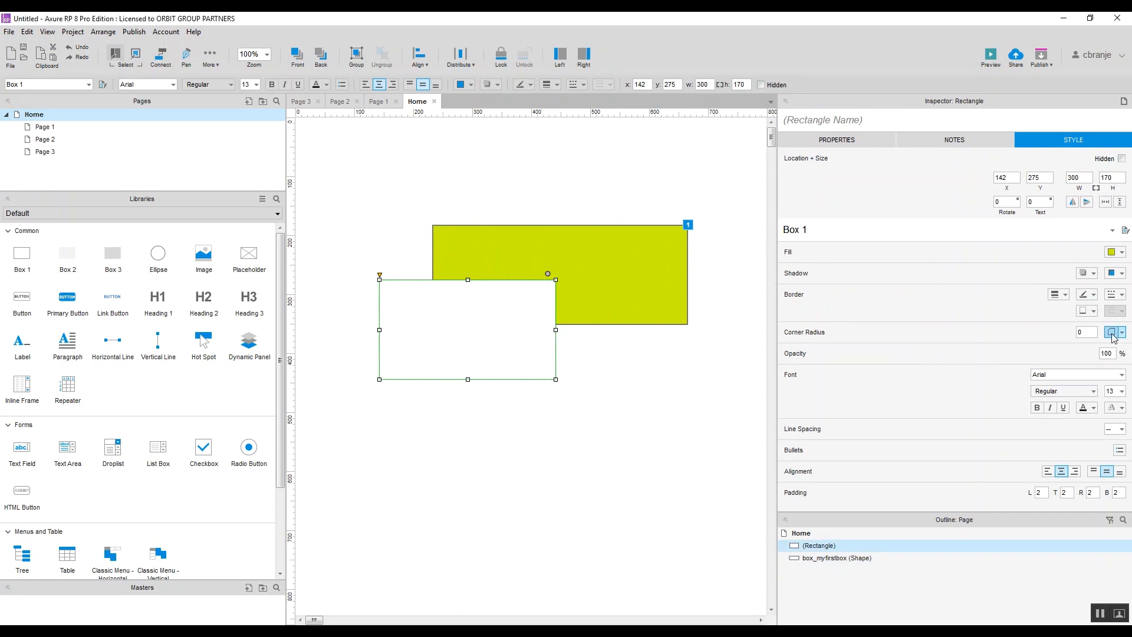
left_click_drag(526, 328, 551, 234)
- Try to set the corner radius of the unnamed white rectangle to 20 with its top-left corner toggled
left_click(1123, 335)
left_click(1095, 359)
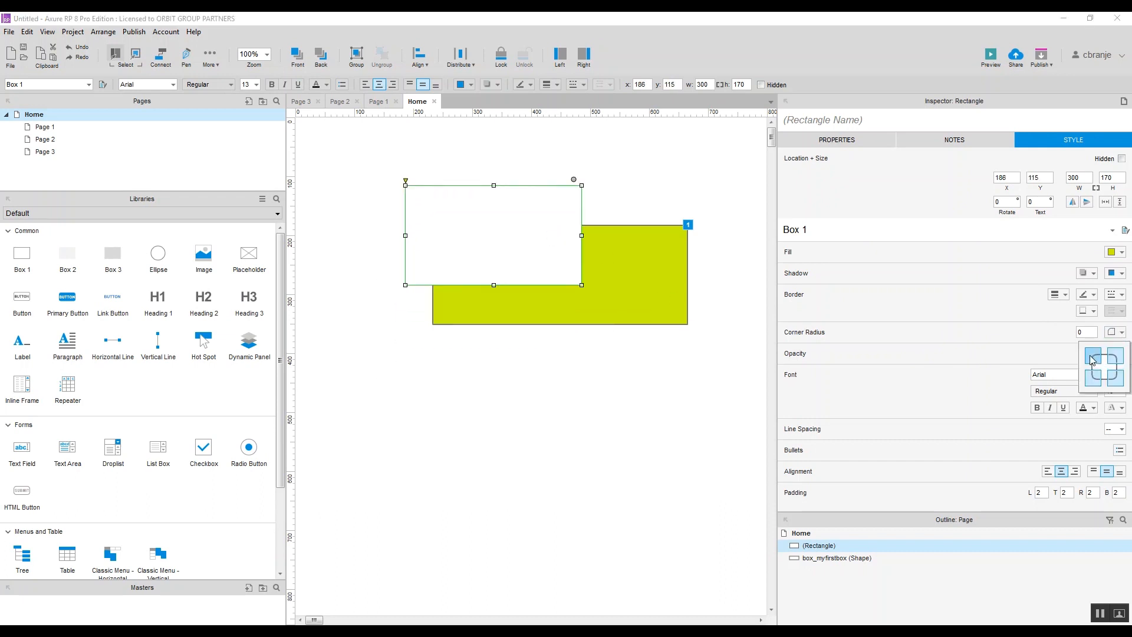
left_click(1089, 332)
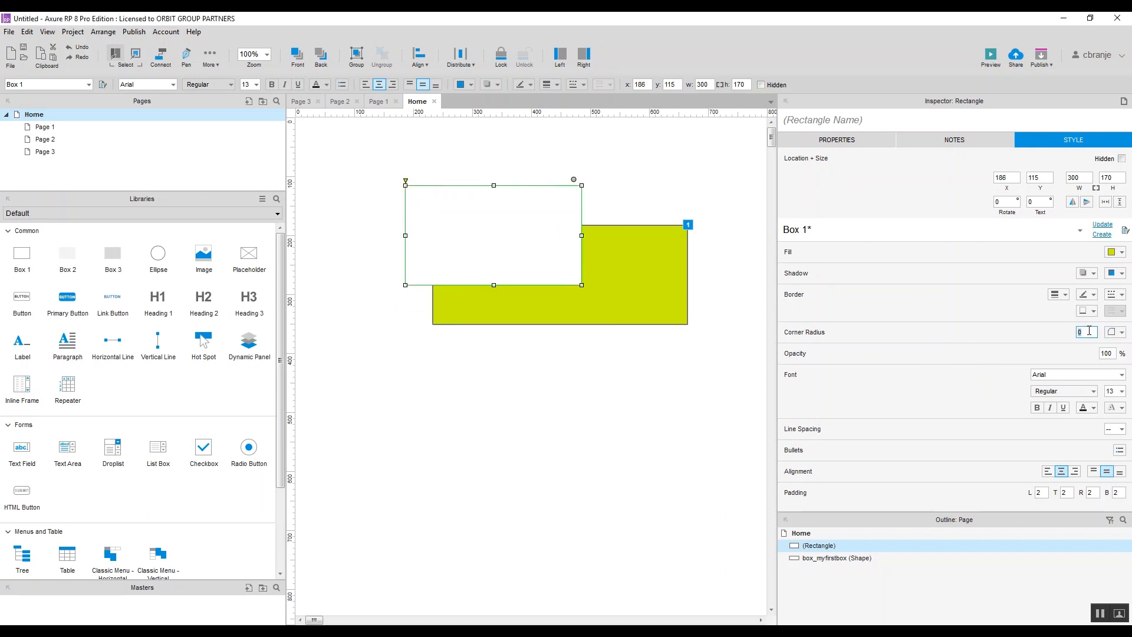
type("20")
key("ctrl+z")
- Move box_myfirstbox clear below the white rectangle and round the rectangle's corners to a radius of about 119
left_click(706, 202)
left_click_drag(649, 260, 664, 345)
left_click(494, 248)
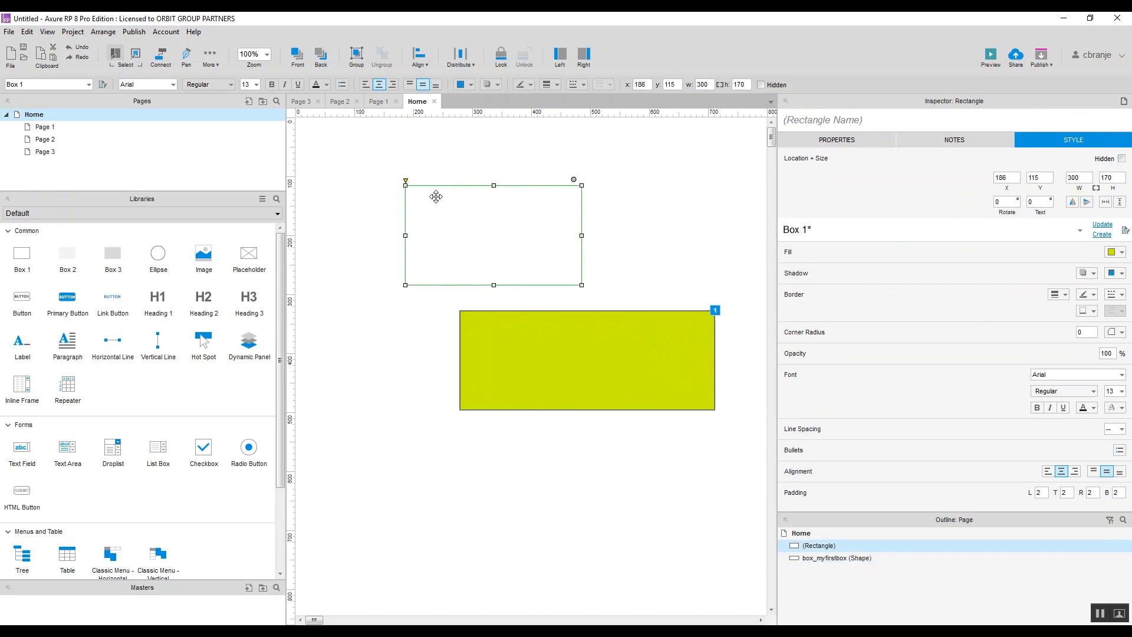
left_click_drag(406, 180, 431, 186)
left_click(641, 238)
left_click(505, 210)
left_click_drag(425, 180, 476, 182)
- Reduce the white rectangle's corner radius to about 106 and move box_myfirstbox to about x 172, y 314
left_click(1119, 333)
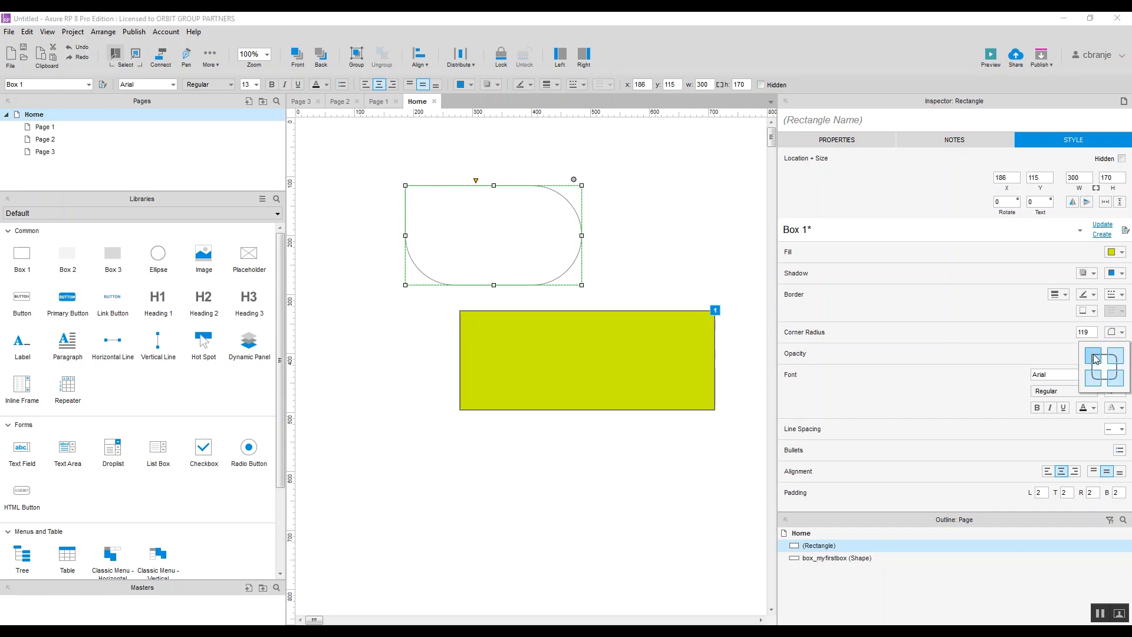
left_click(1093, 356)
left_click_drag(476, 179, 444, 178)
left_click_drag(639, 379, 575, 369)
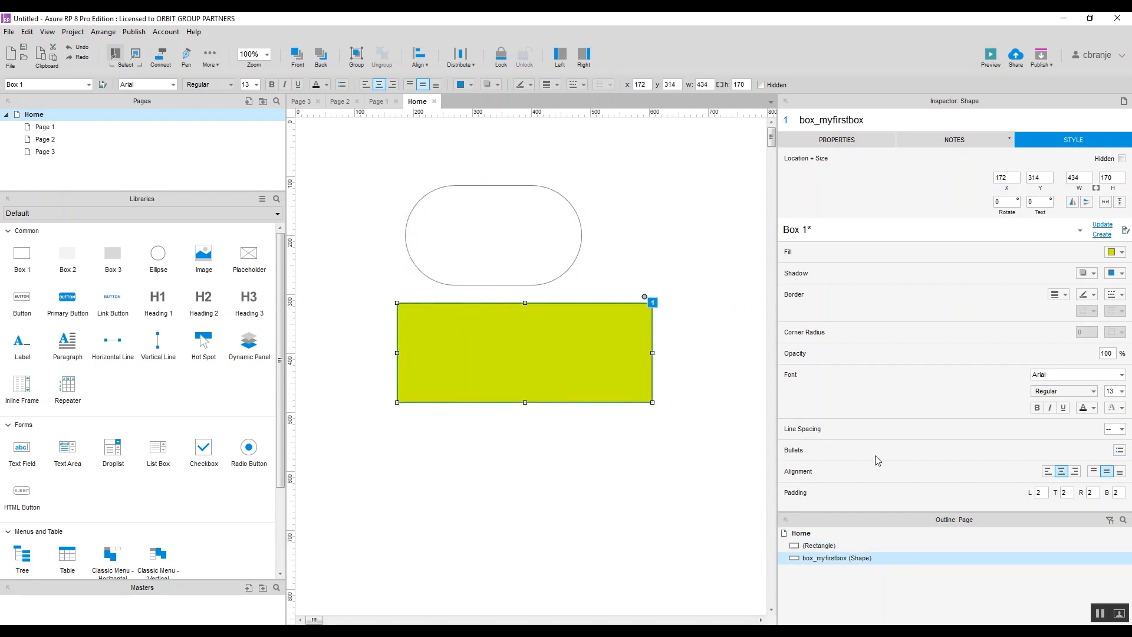
- View the fill type and colour options of box_myfirstbox, keeping its solid yellow-green fill
left_click(1121, 252)
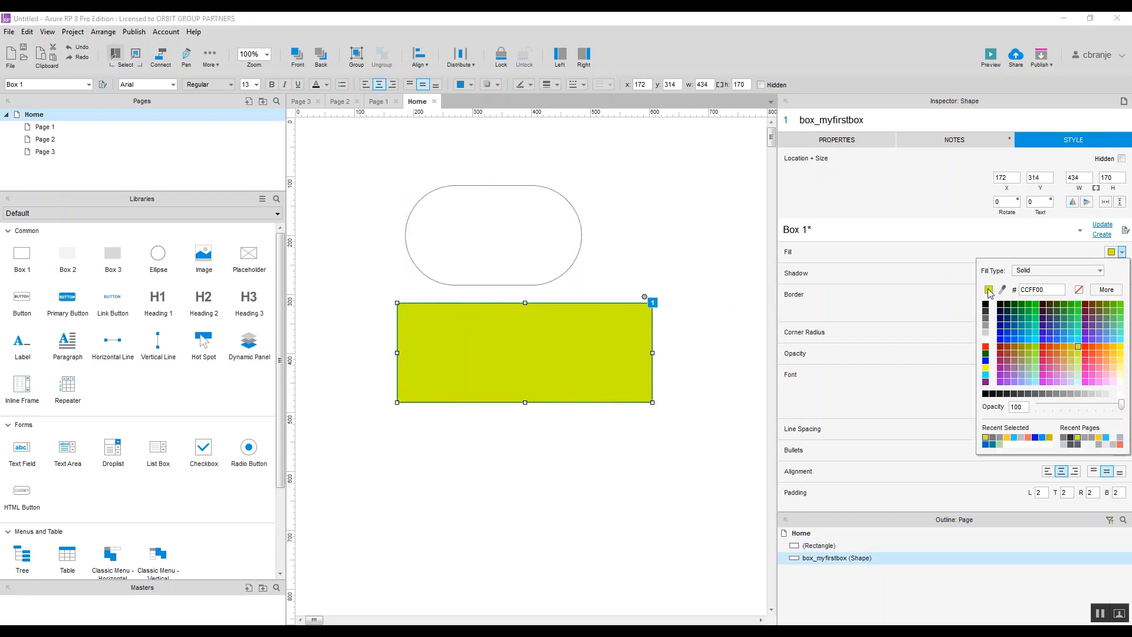
left_click(1038, 272)
left_click(1038, 273)
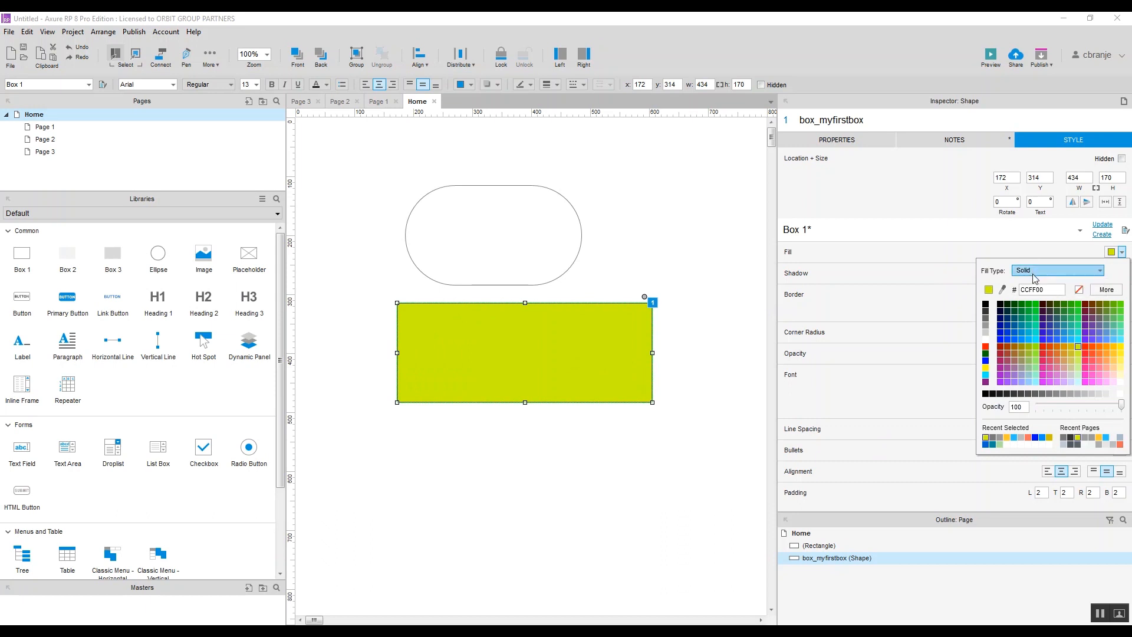
left_click(989, 292)
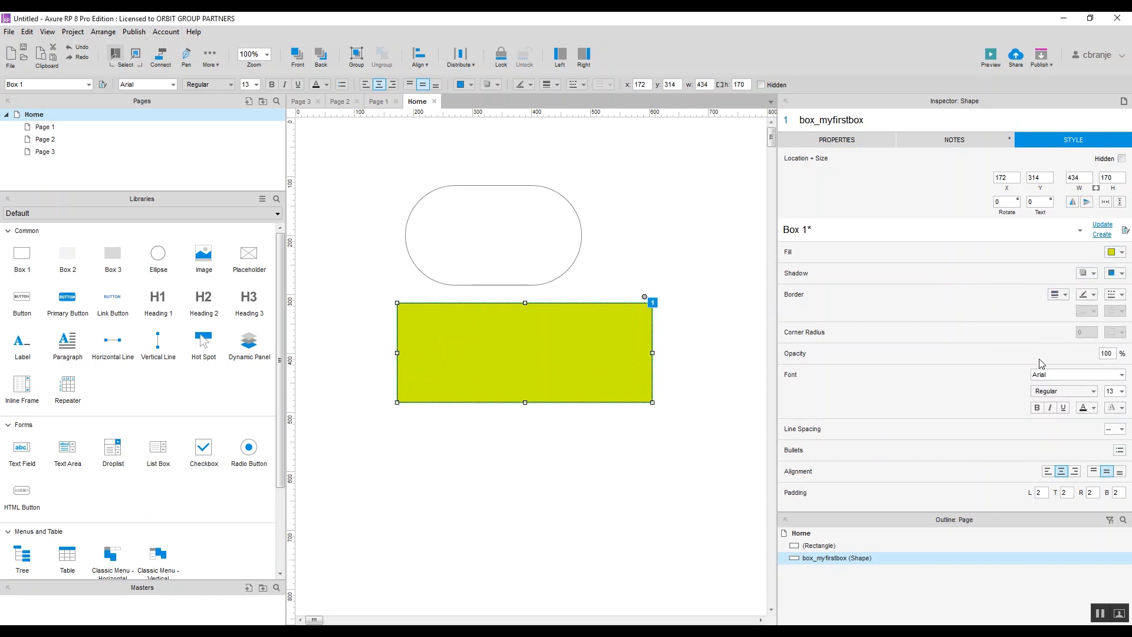
left_click(723, 480)
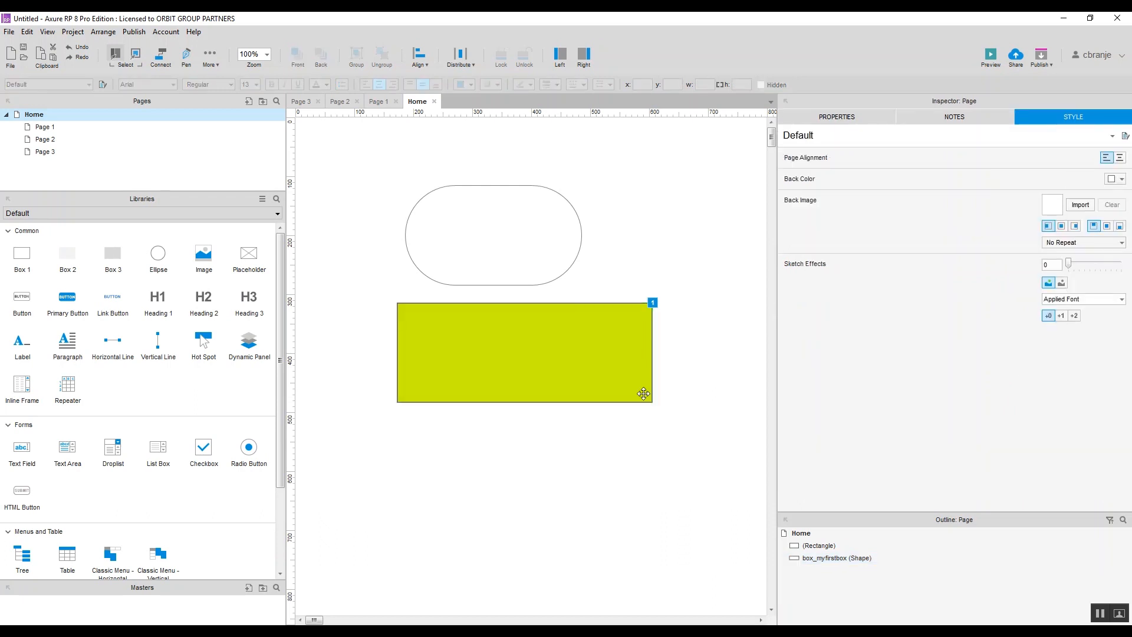
- Move the rounded rectangle to about x 208, y 106 and box_myfirstbox to about x 313, y 154 so they overlap
left_click(631, 382)
mouse_move(477, 246)
left_mouse_down()
mouse_move(500, 249)
mouse_move(490, 241)
left_mouse_up()
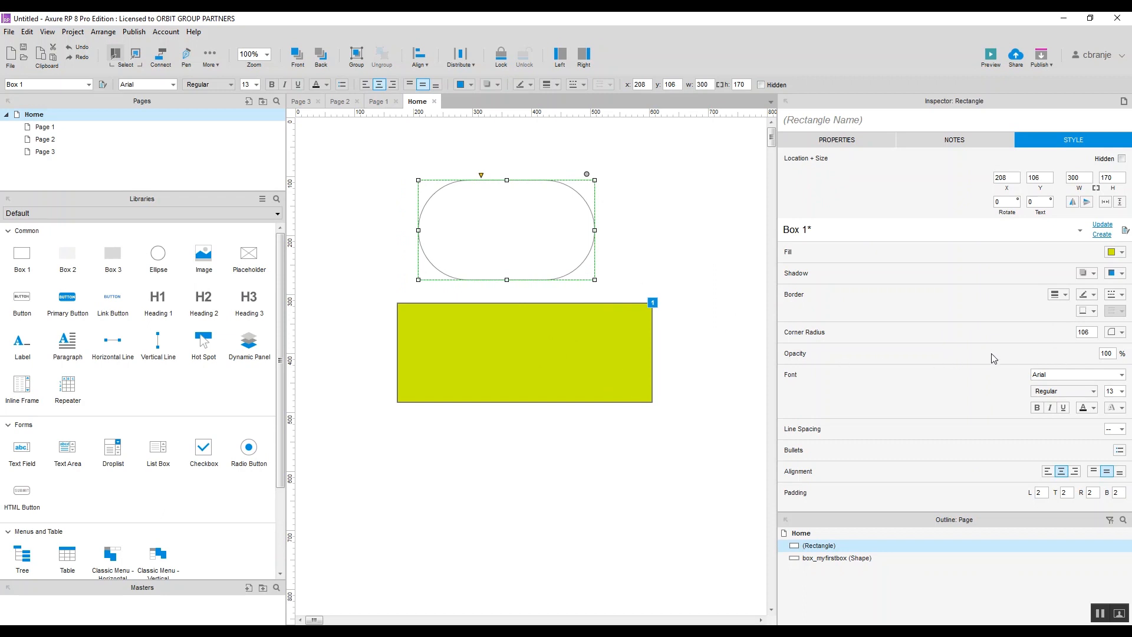
left_click_drag(576, 326, 660, 231)
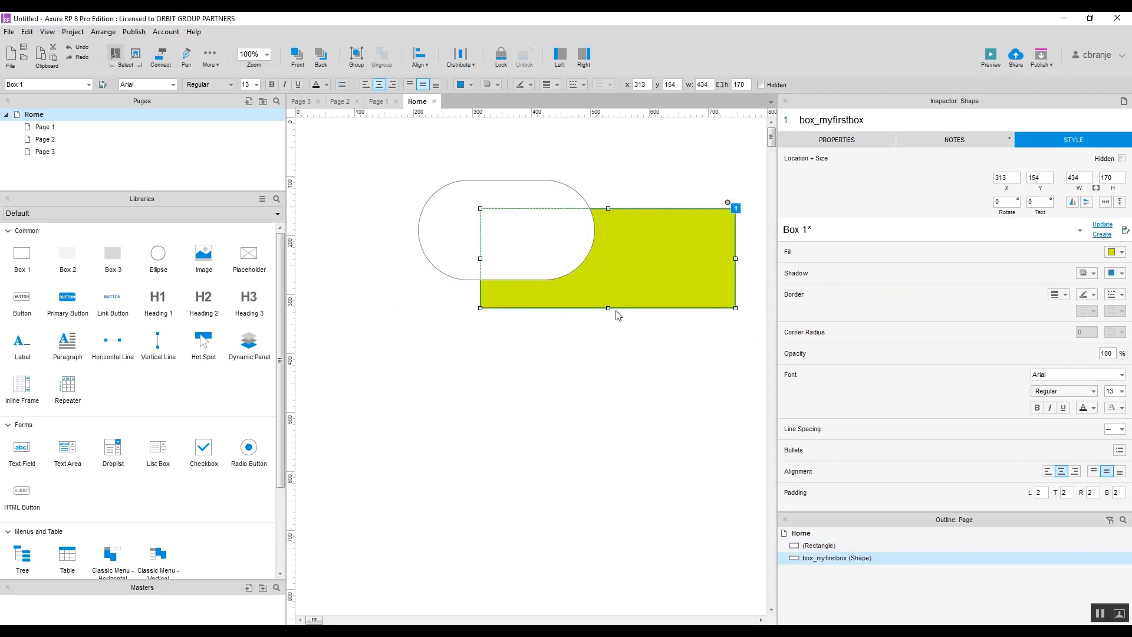
- Fill the rounded rectangle with cyan and set its opacity to 30%
left_click(452, 236)
left_click(1122, 251)
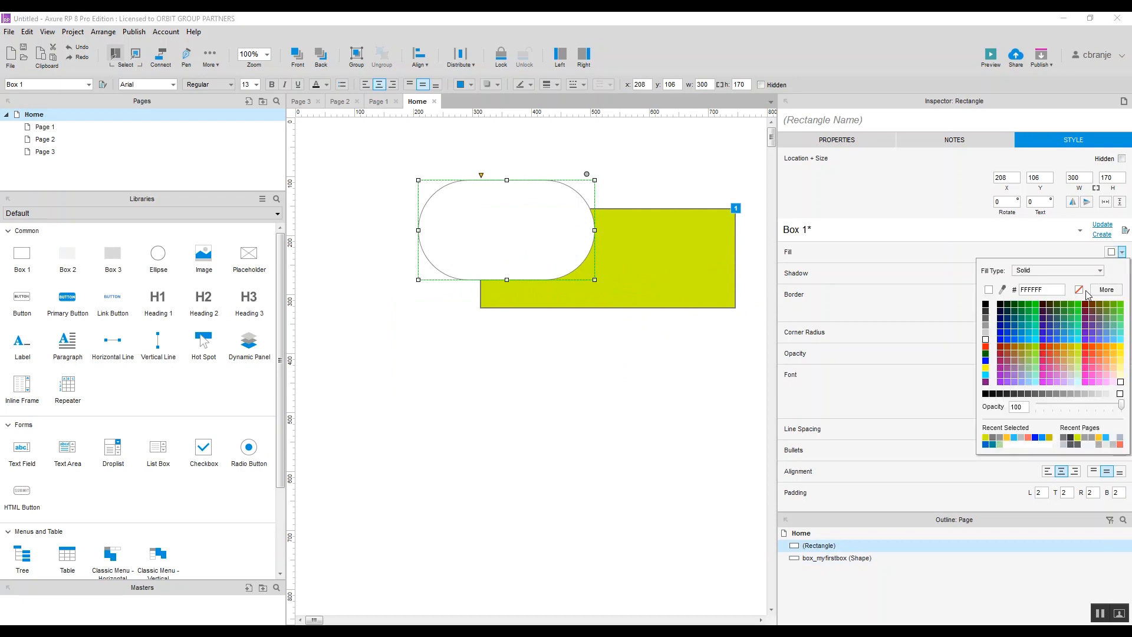
left_click(1039, 346)
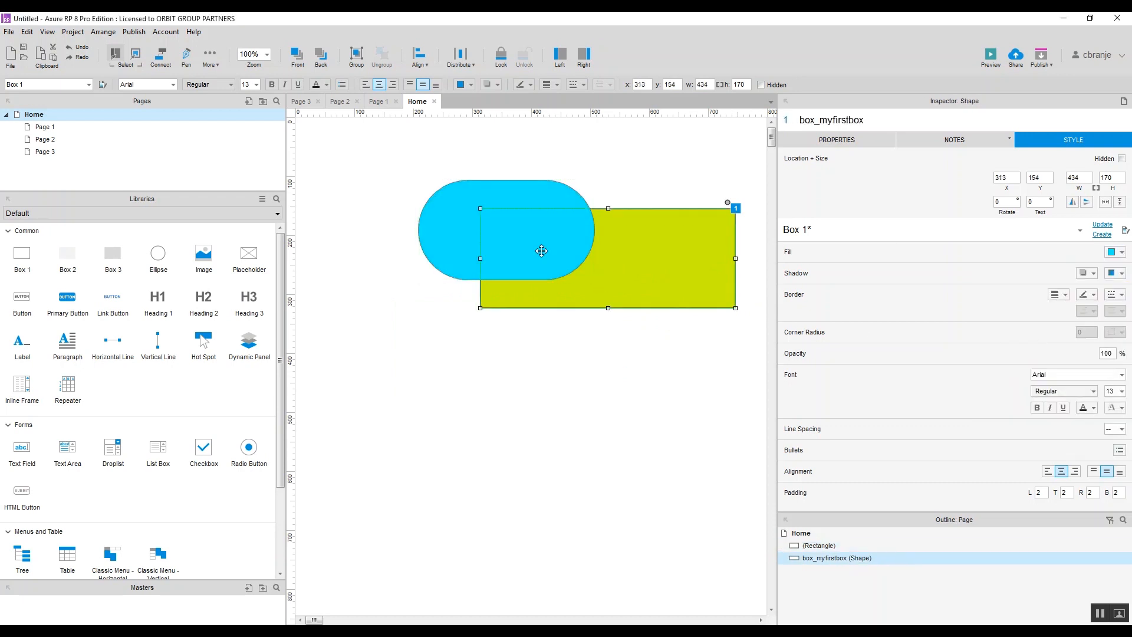
left_click(1107, 353)
type("40")
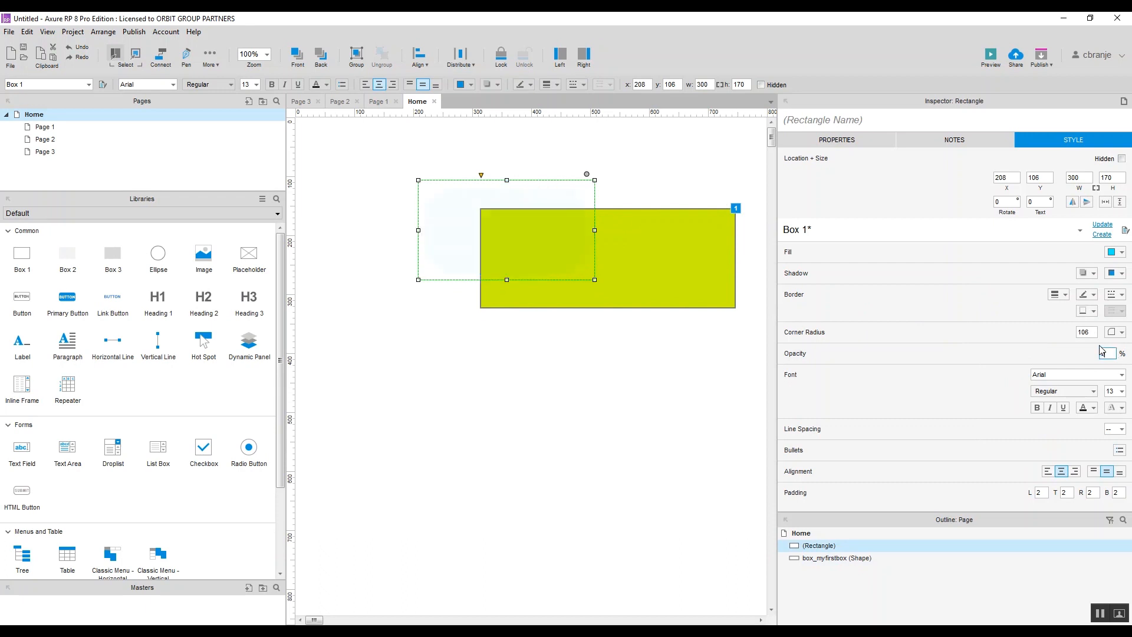
left_click(529, 437)
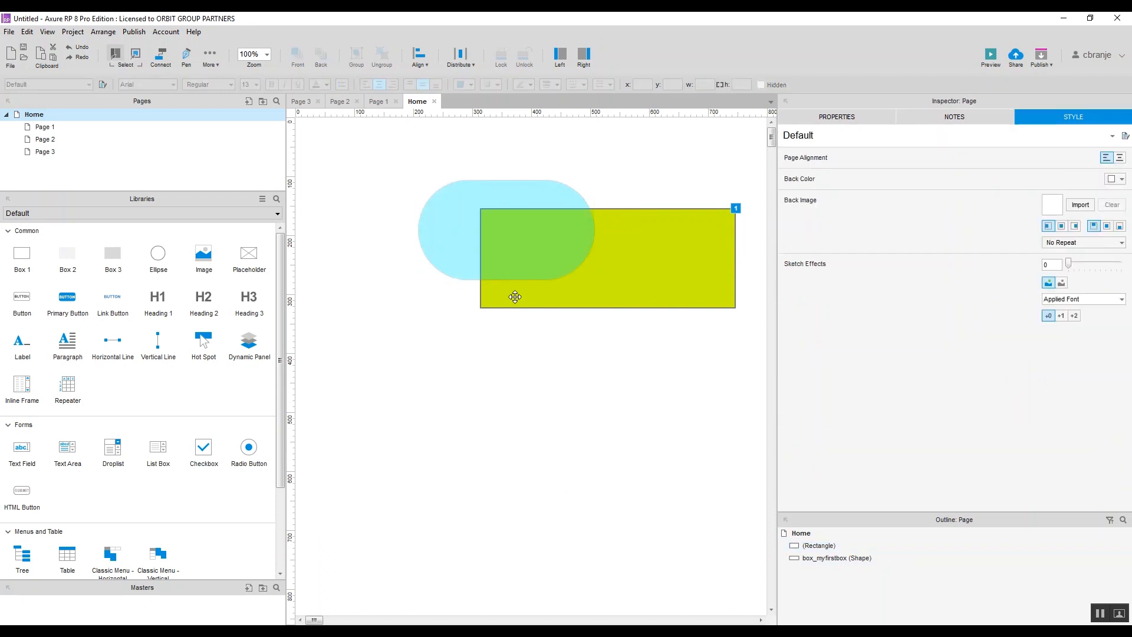
- Move the rounded rectangle below box_myfirstbox to about x 272, y 334 and enter the text "This is my rounded box" in it
left_click_drag(530, 274, 539, 284)
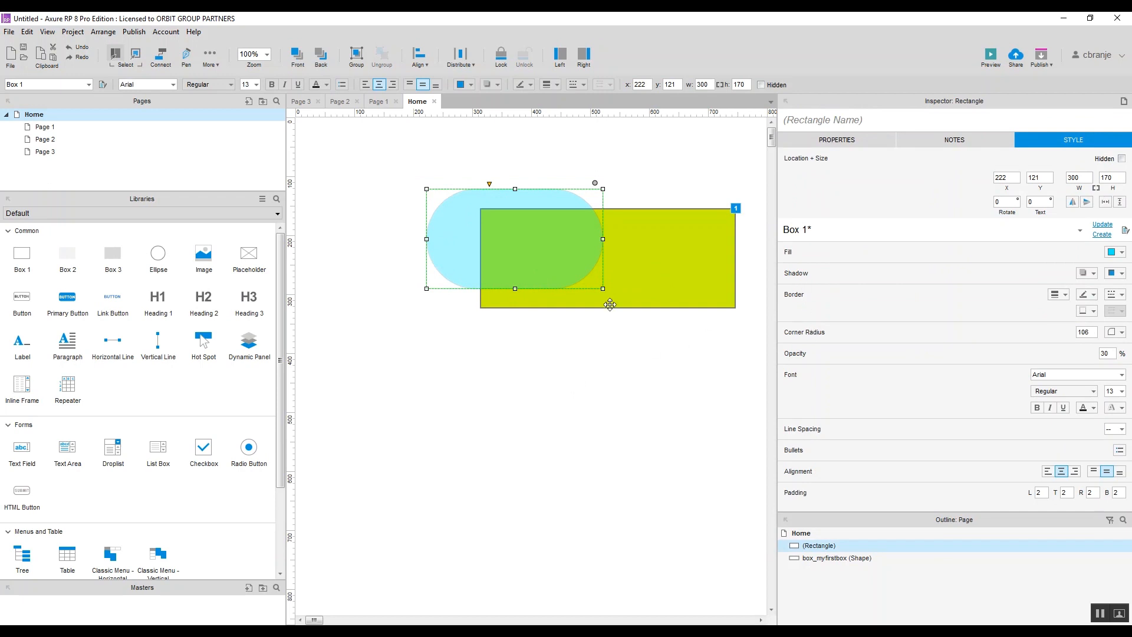
double_click(547, 260)
left_click(423, 310)
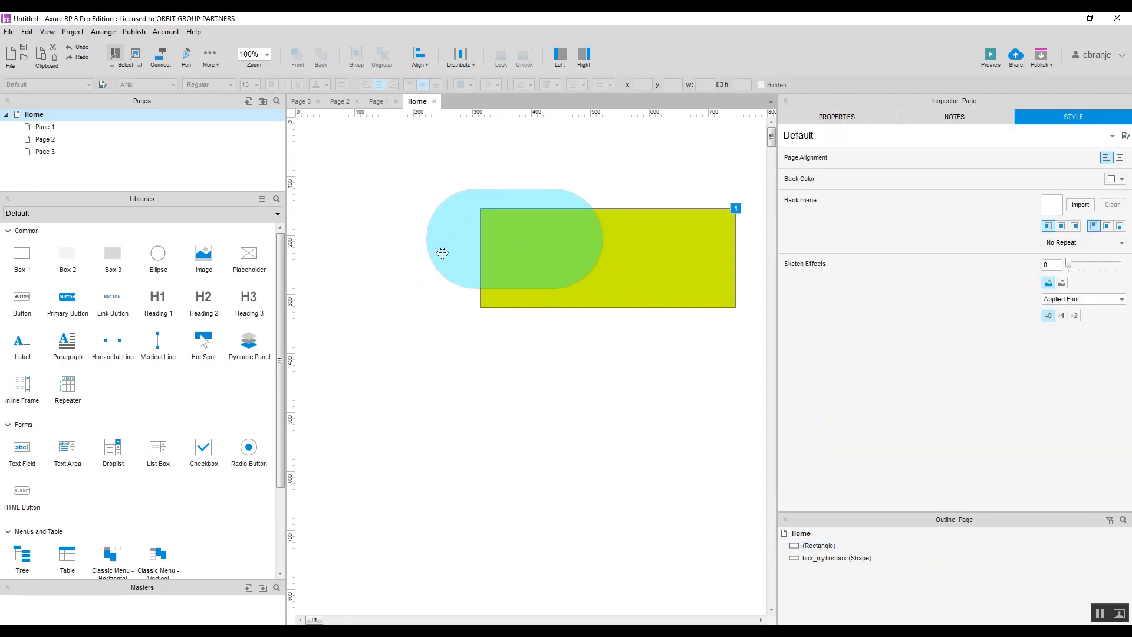
left_click_drag(478, 241, 494, 409)
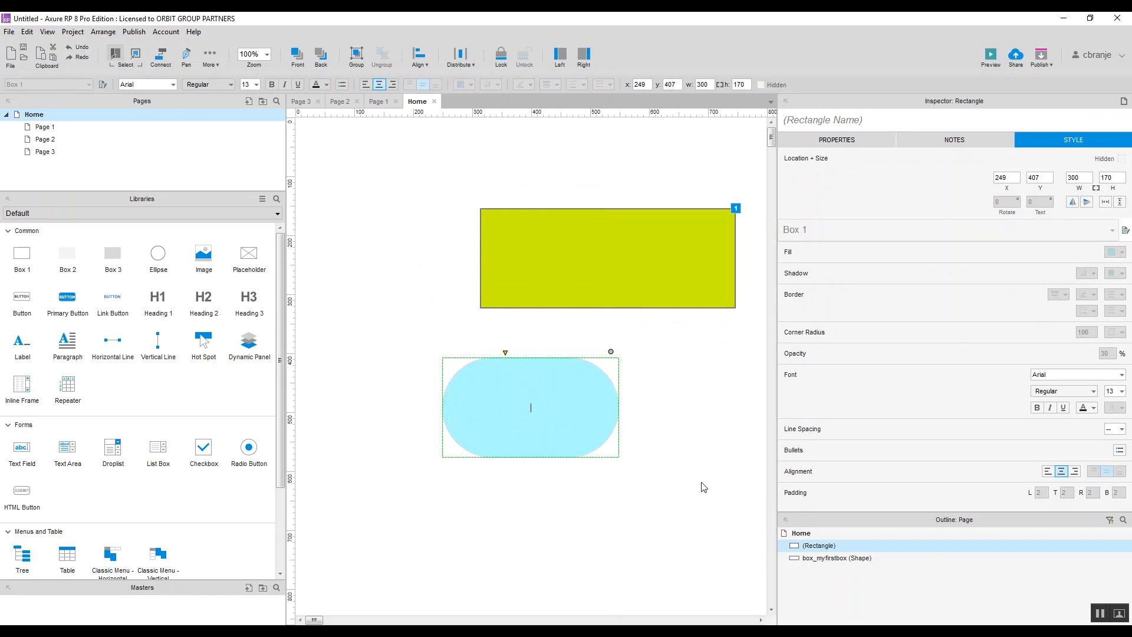
left_click_drag(520, 405, 533, 361)
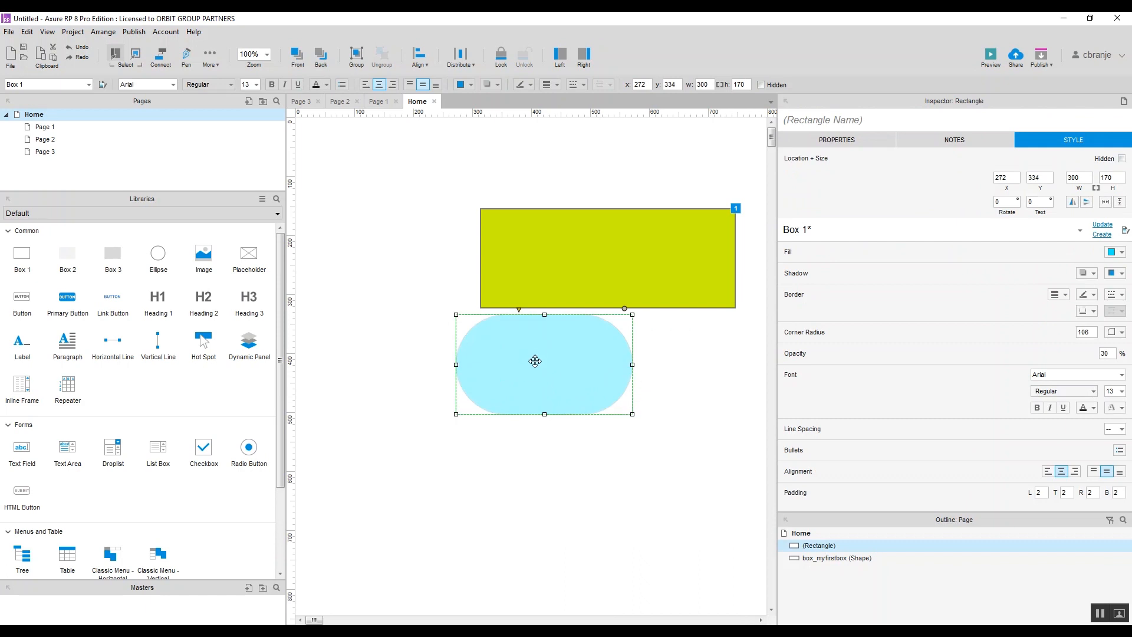
type("This is my rounded box")
left_click(706, 479)
- Browse the available fonts and set the rounded rectangle's text to Roboto
left_click(566, 366)
left_click(1122, 377)
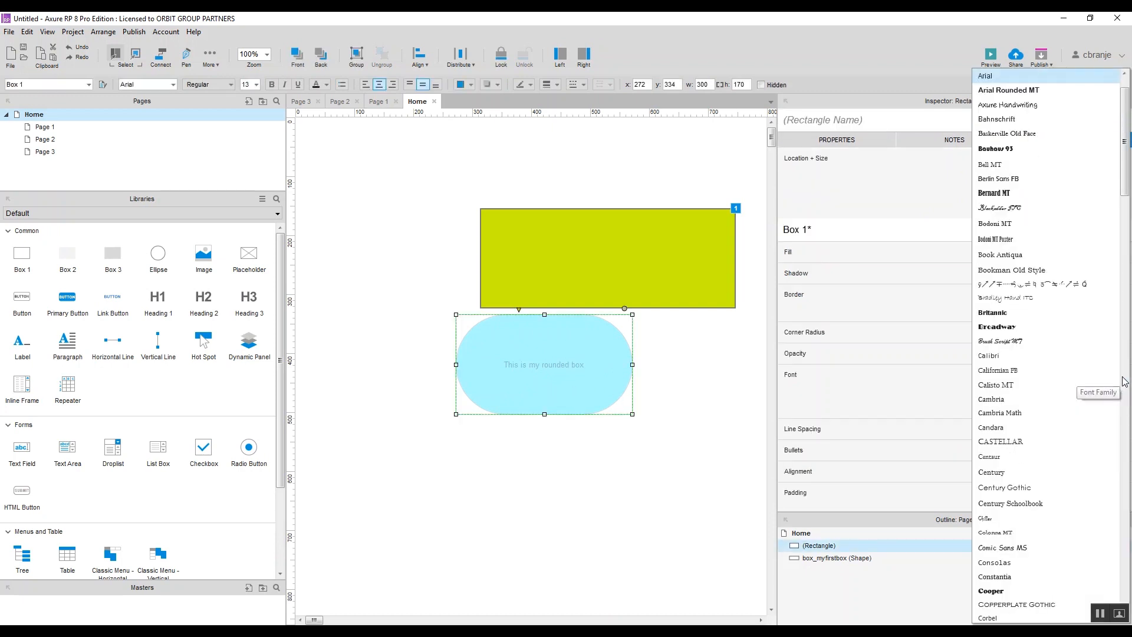
scroll(1073, 508, "down", 5)
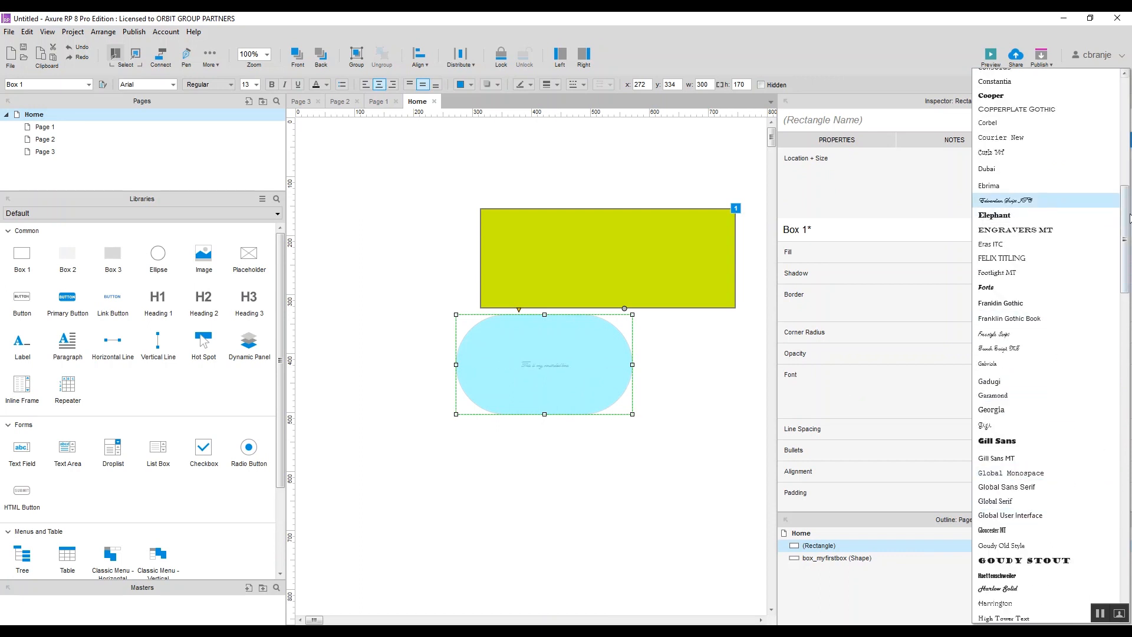
left_click_drag(1125, 183, 1128, 500)
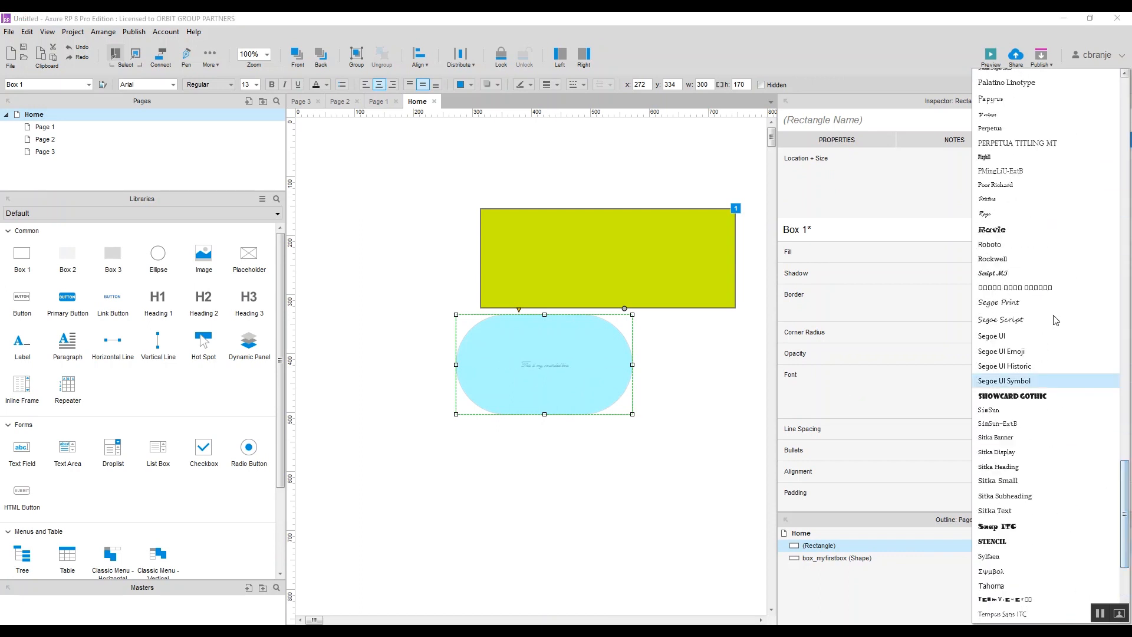
left_click(1002, 246)
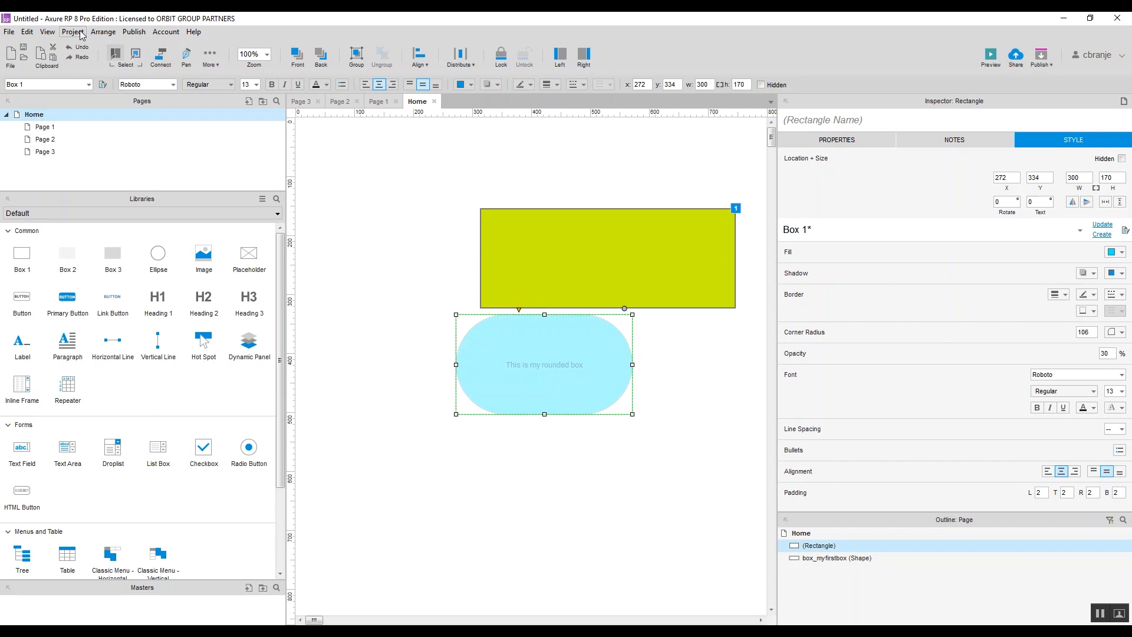
- Look over the Font Mappings and Web Fonts settings for generating HTML files, leaving them unchanged
left_click(133, 33)
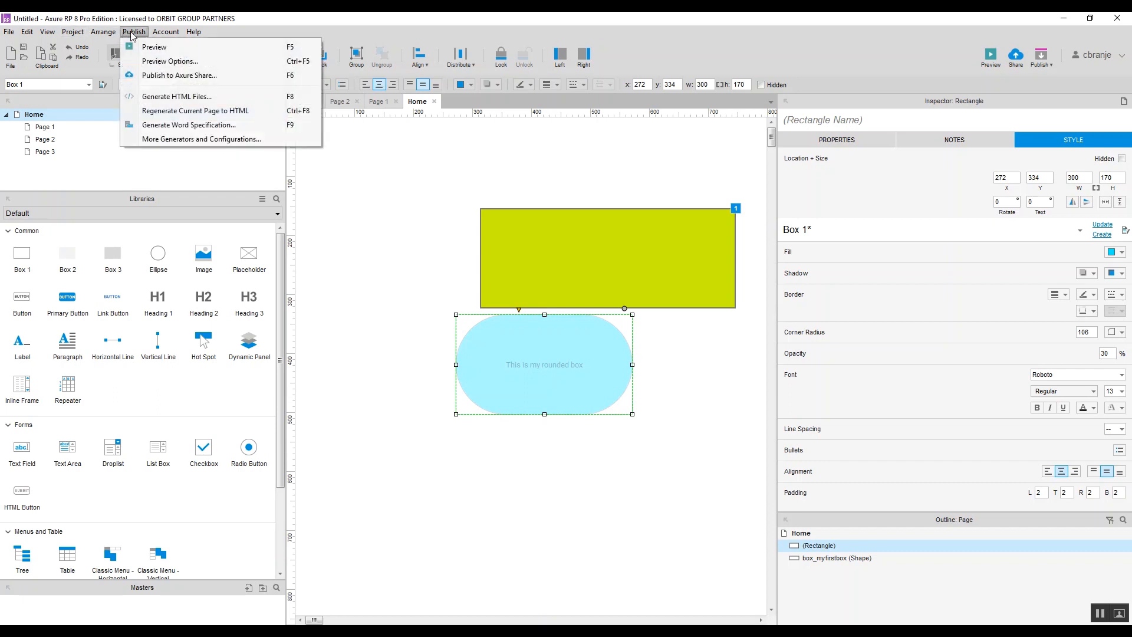
left_click(177, 96)
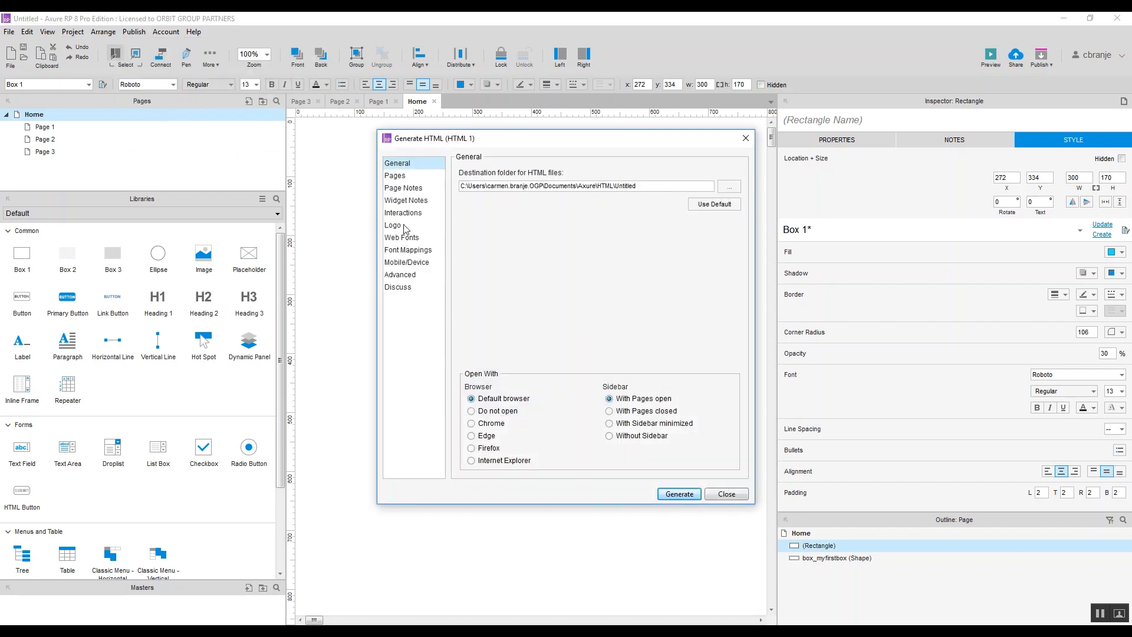
left_click(407, 249)
left_click(407, 238)
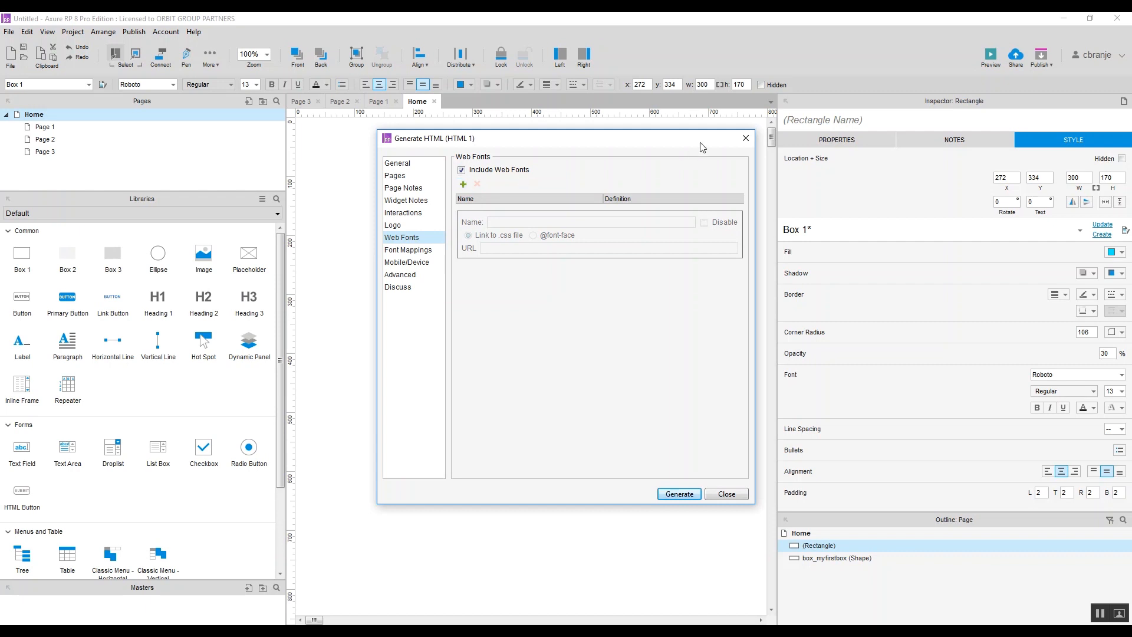
left_click(746, 138)
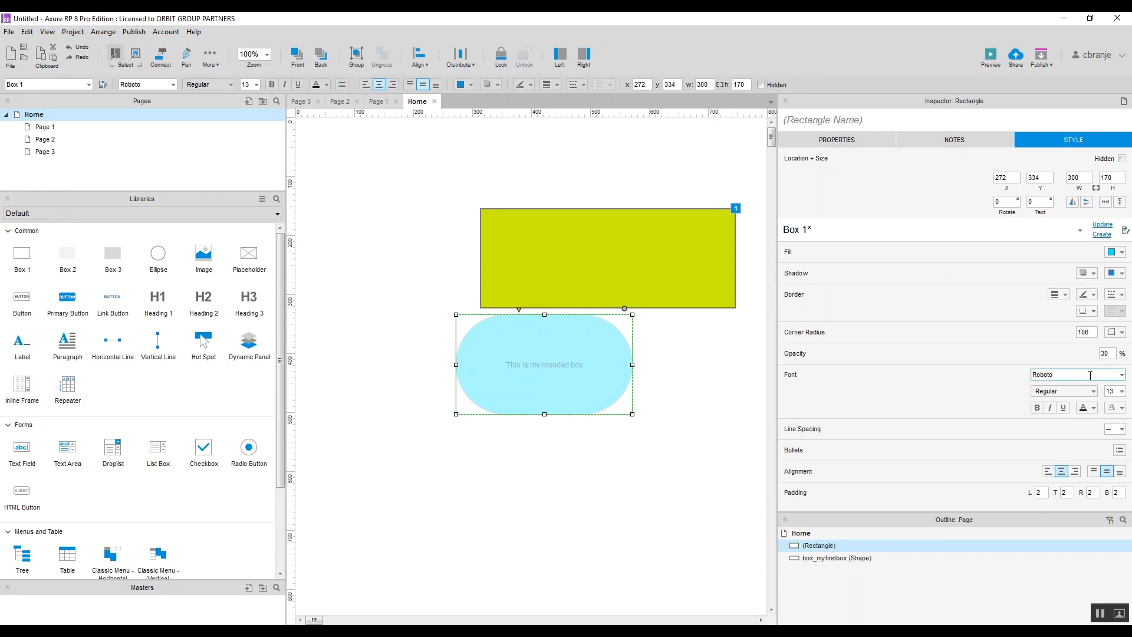
- Set the rounded rectangle's text to font size 36 with the Thin typeface
left_click(1044, 374)
left_click(1091, 392)
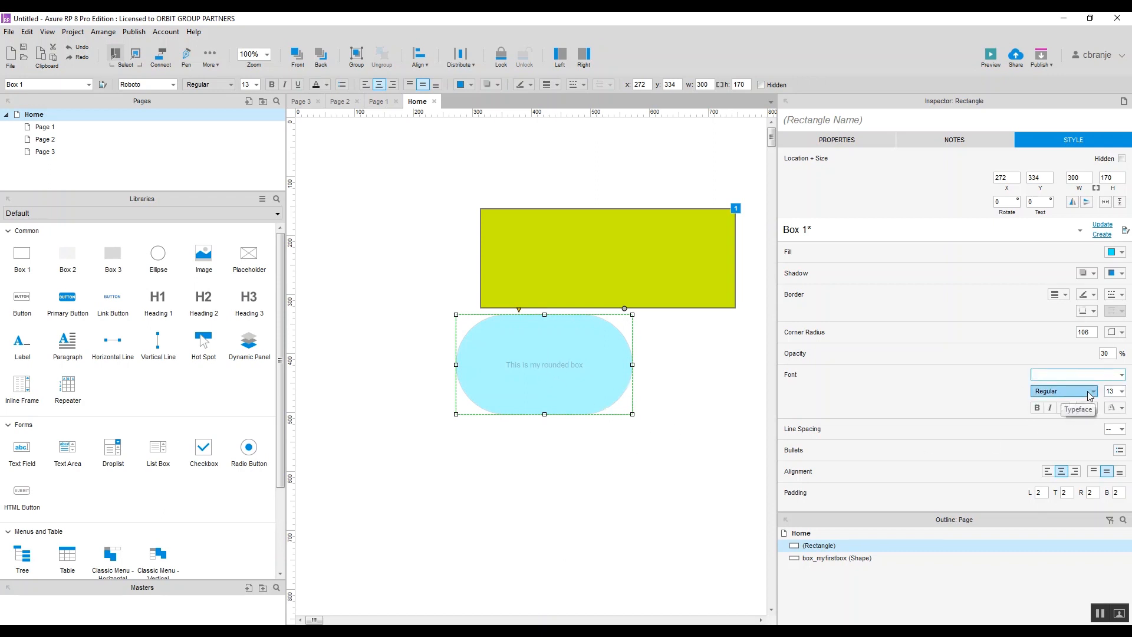
left_click(1091, 393)
left_click(1123, 392)
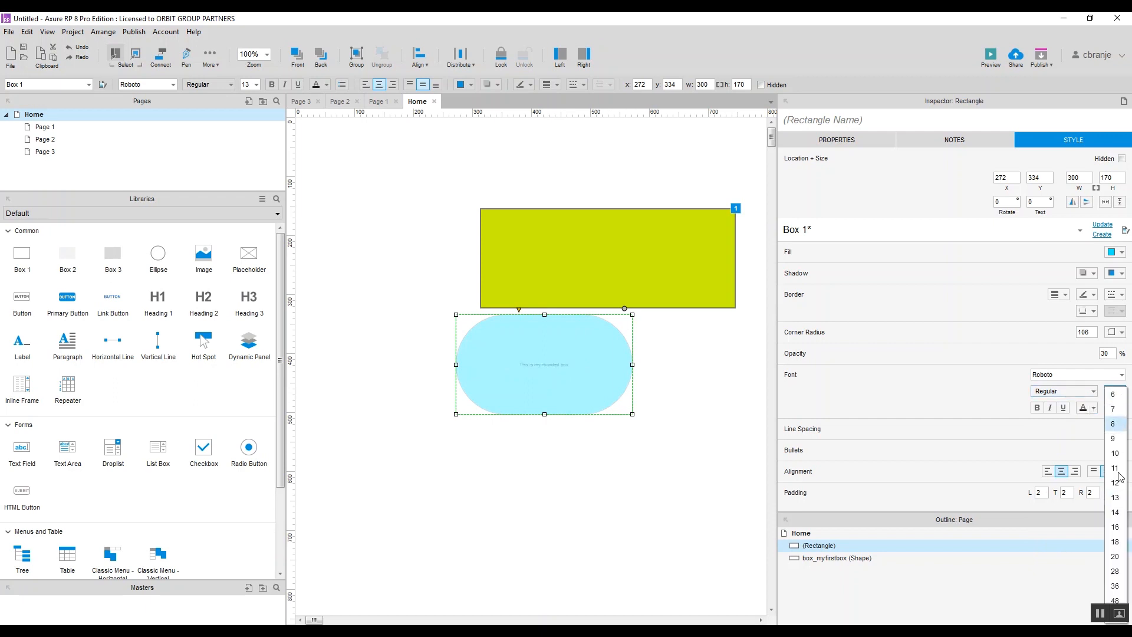
left_click(1114, 585)
left_click(1088, 391)
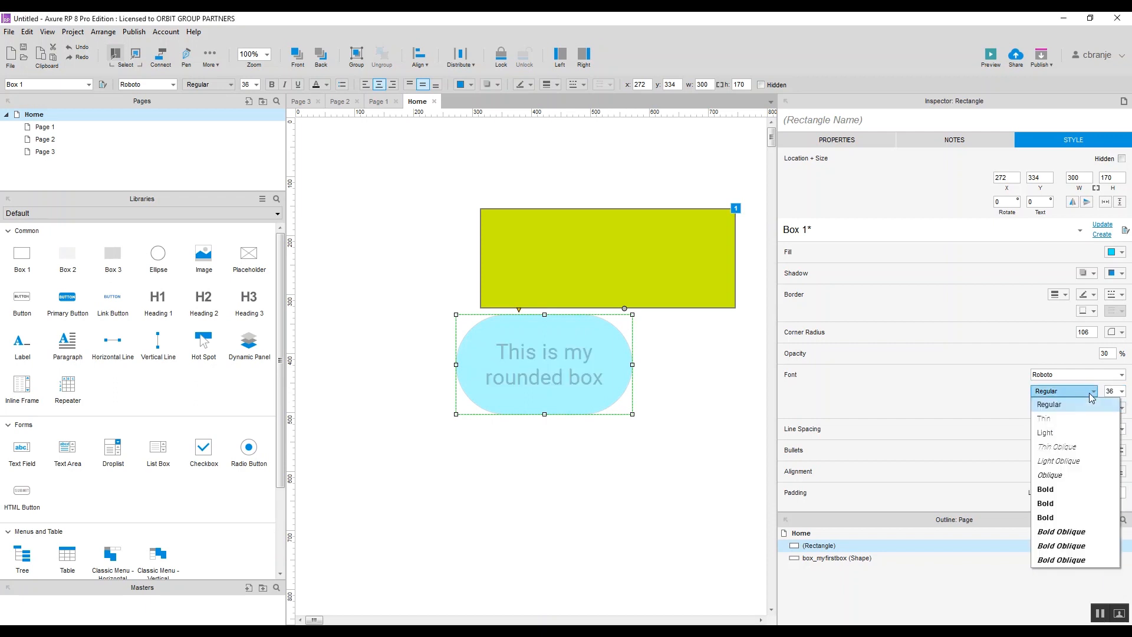
left_click(1068, 412)
left_click(715, 470)
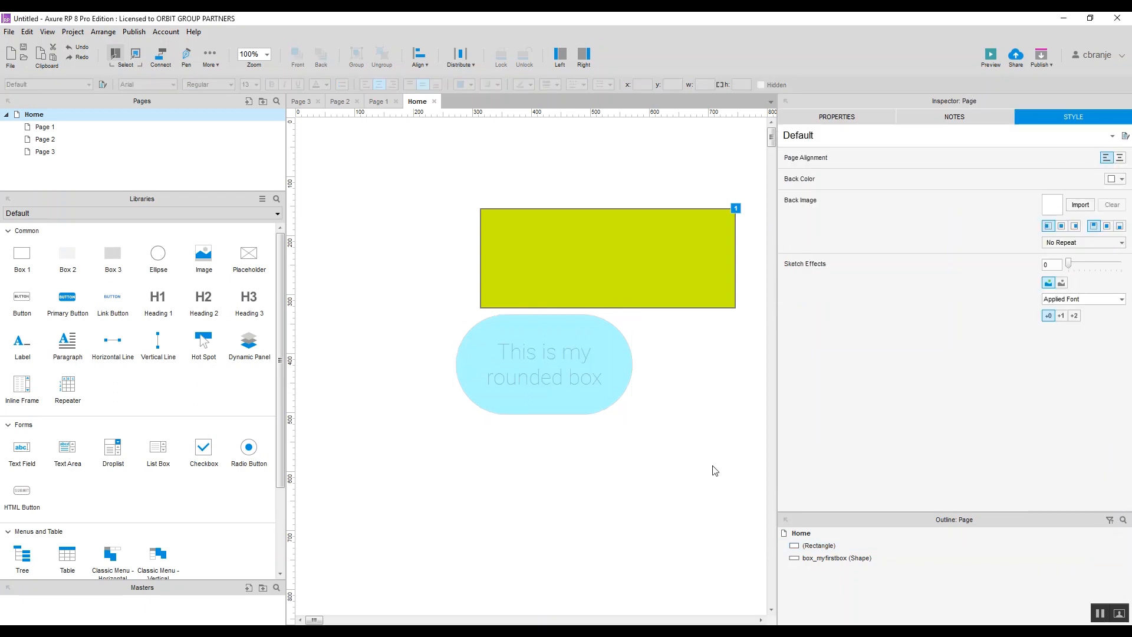
- Set the text colour of the rounded rectangle to black
left_click(606, 385)
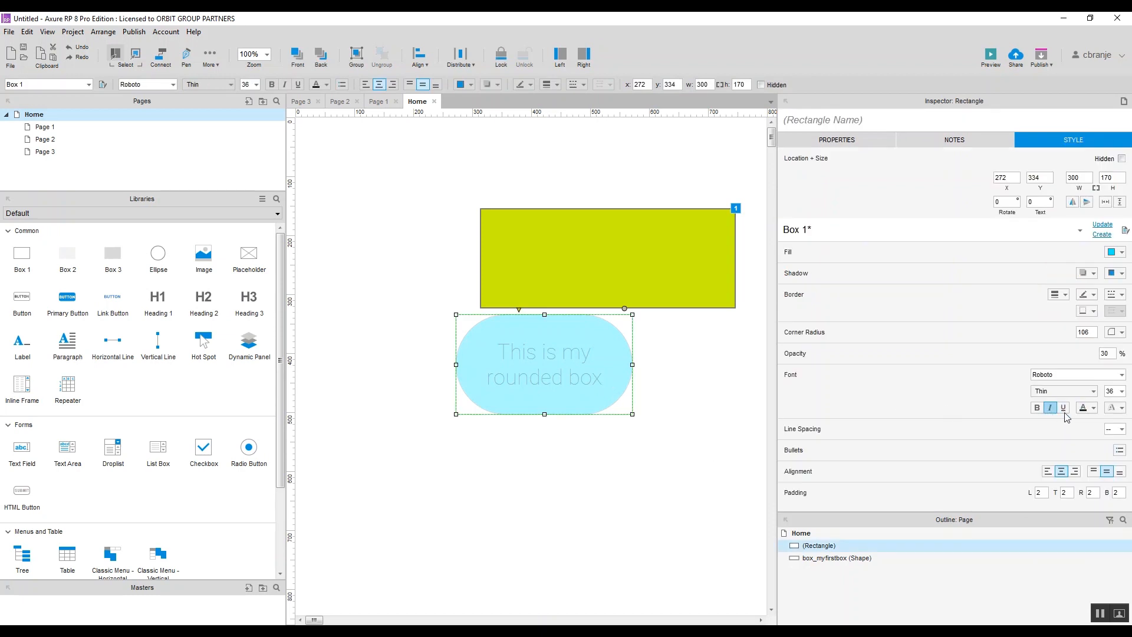
left_click(1093, 409)
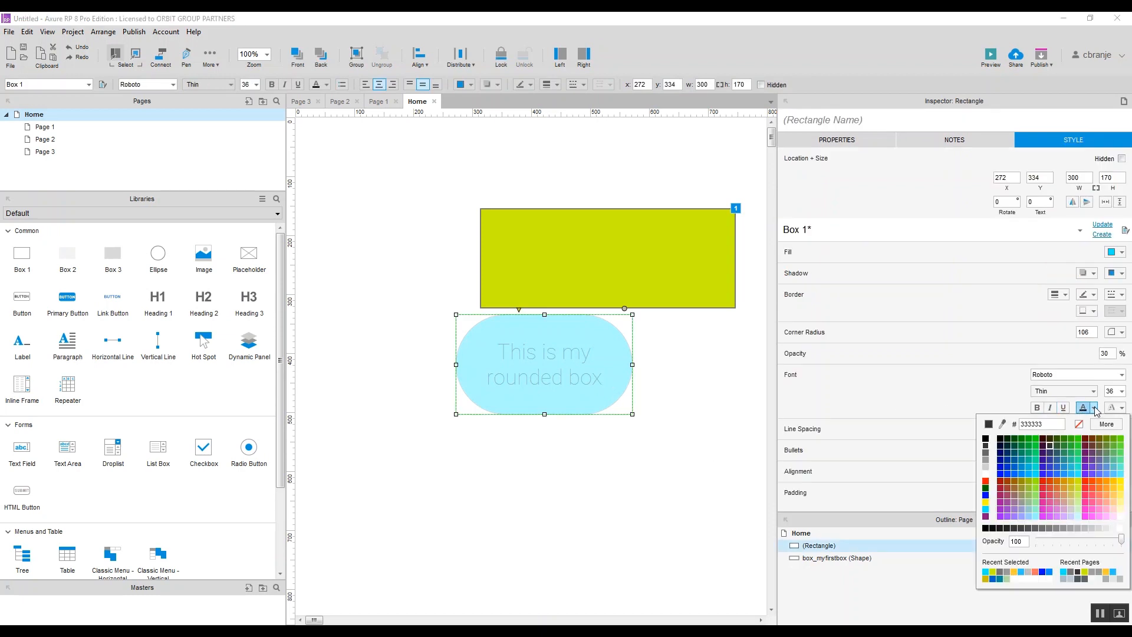
left_click(986, 439)
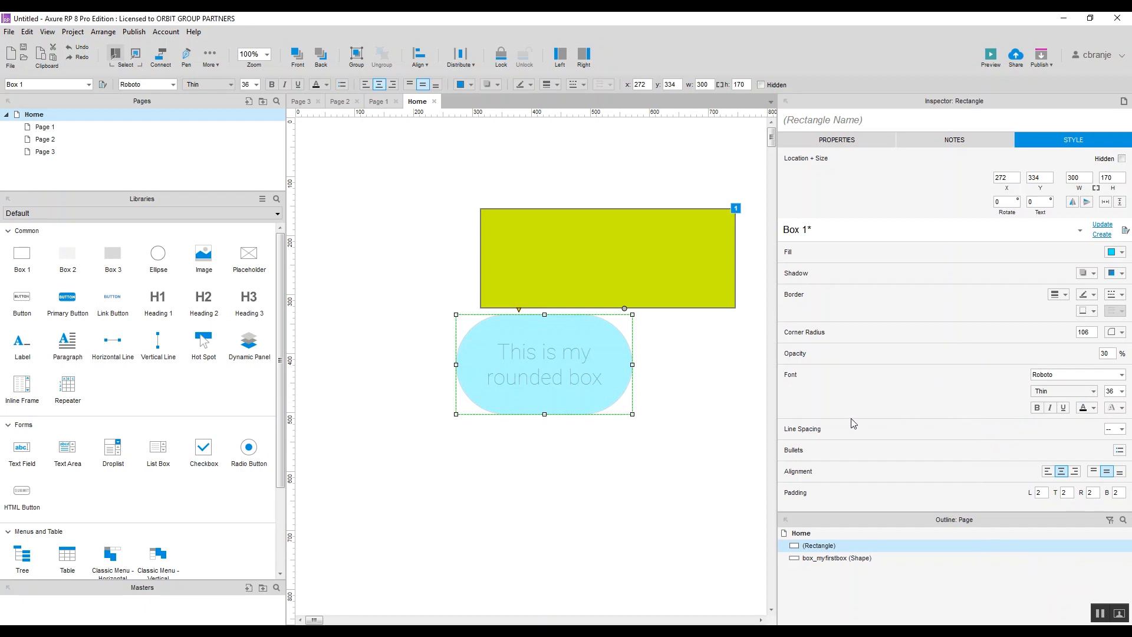
- Try a line spacing of 11 on the rounded rectangle's text, and set it to 28
left_click(1123, 429)
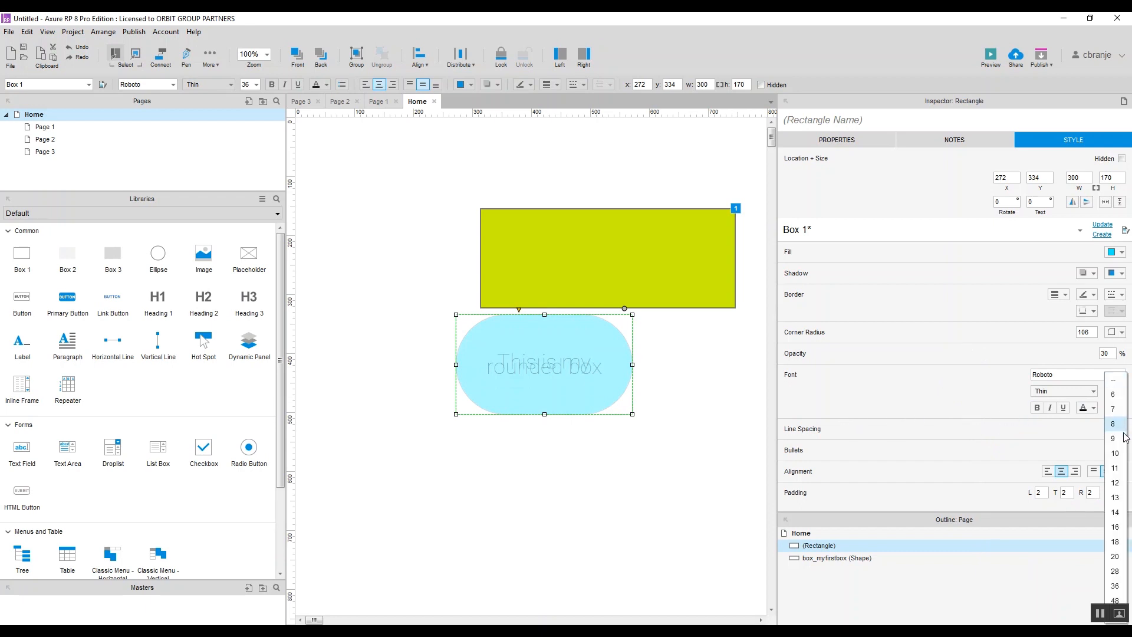
left_click(1115, 467)
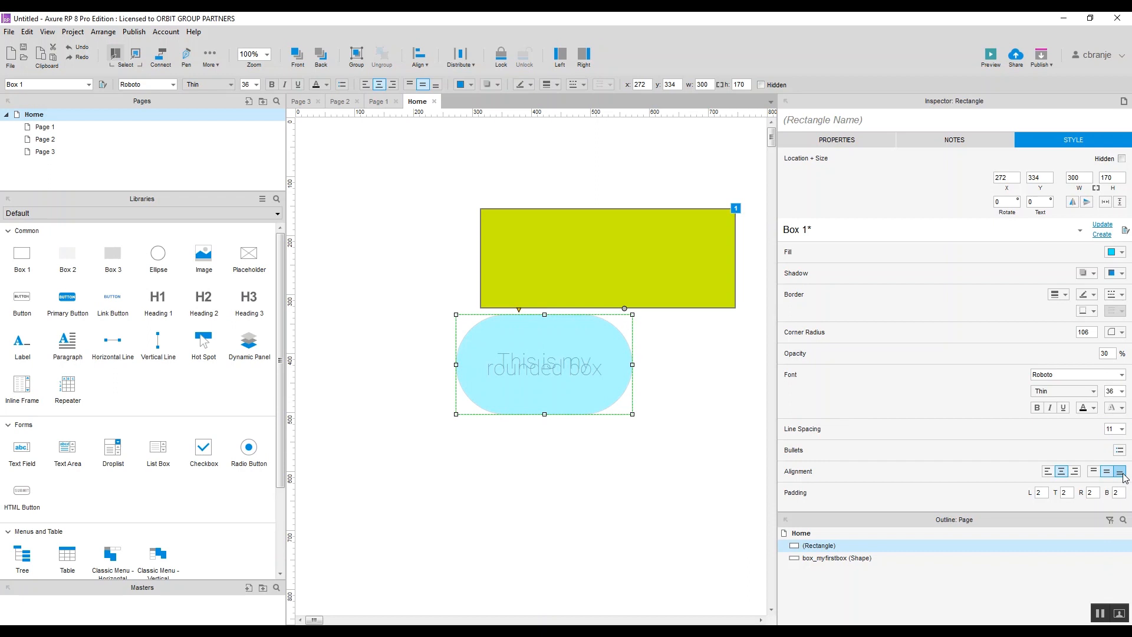
left_click(1122, 429)
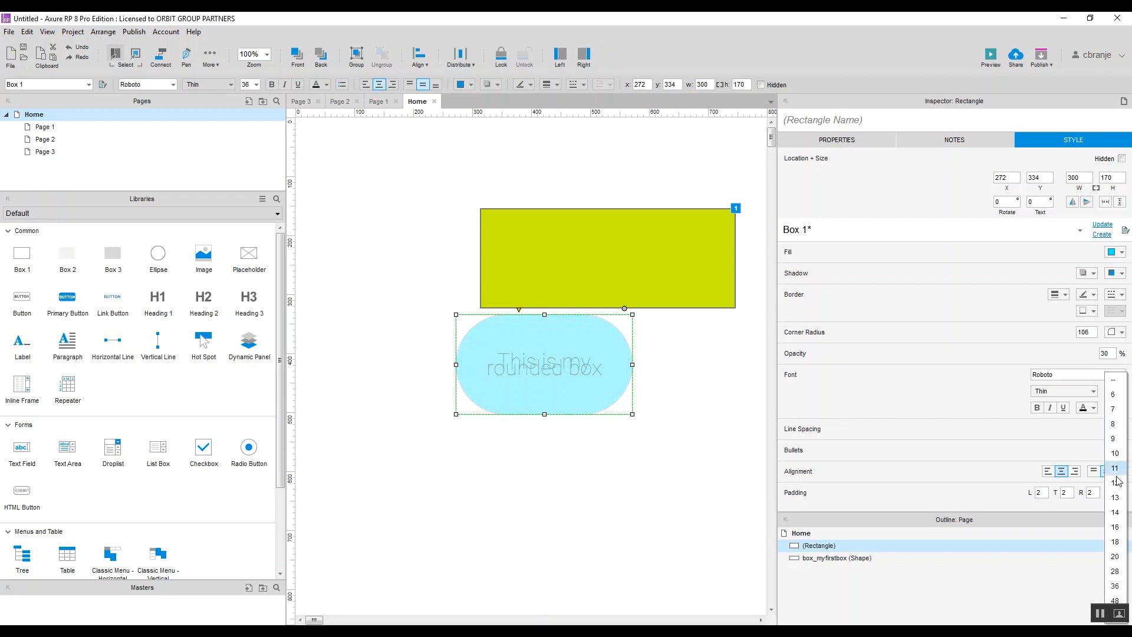
left_click(1116, 571)
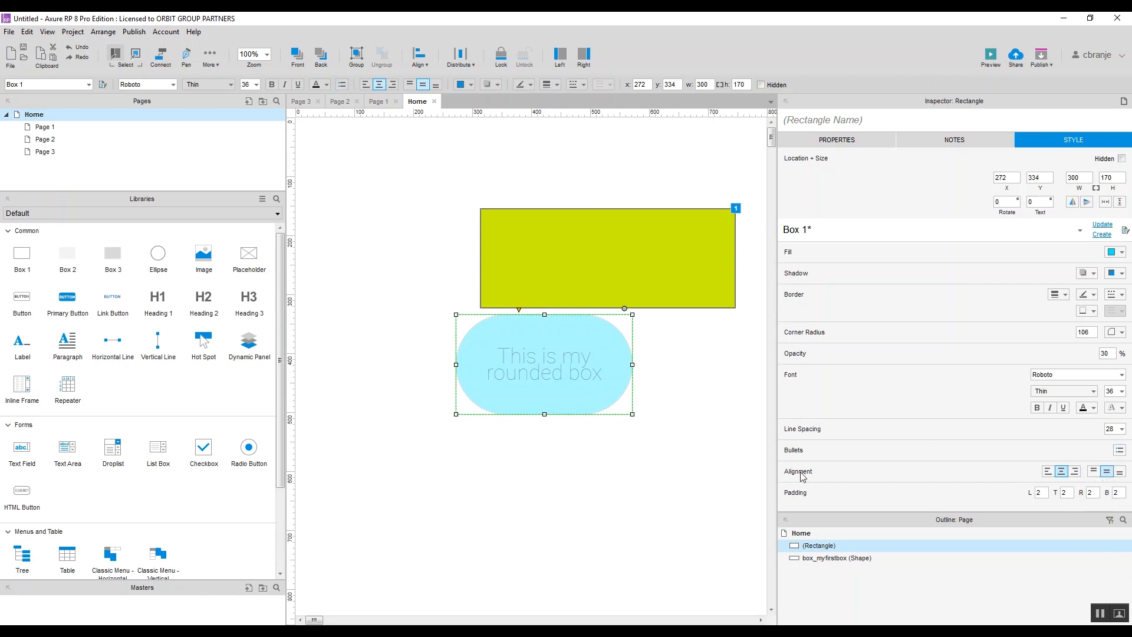
- Try left and right alignment on the rounded rectangle's text, return it to centre, and set its top padding to 40
left_click(1050, 473)
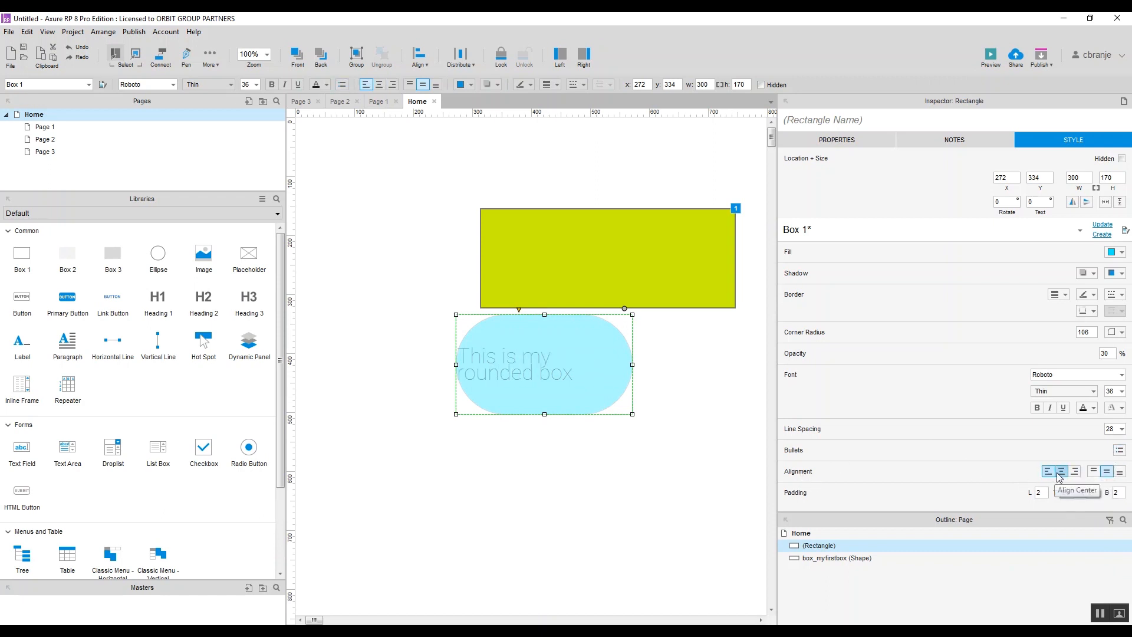
left_click(1062, 471)
left_click(1075, 471)
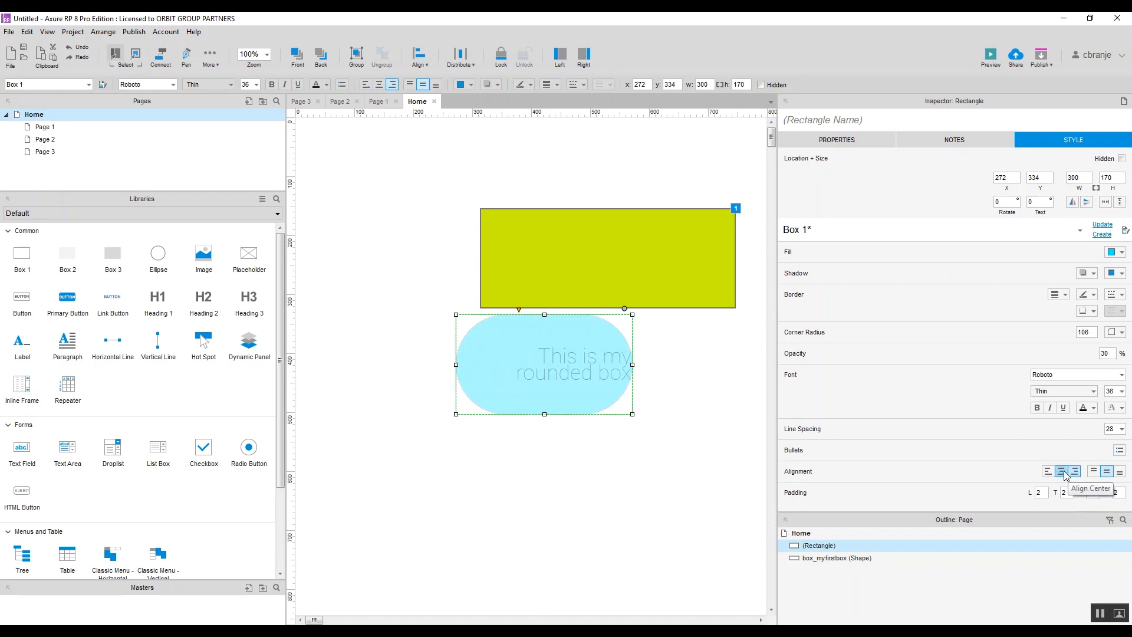
left_click(1061, 472)
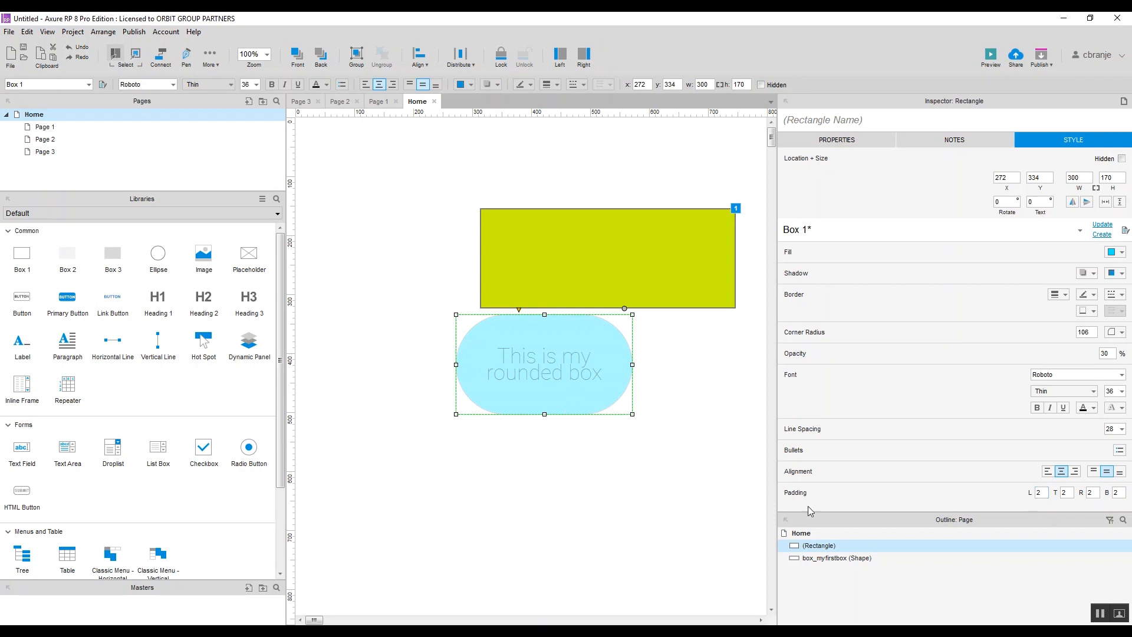
left_click(1064, 495)
type("40")
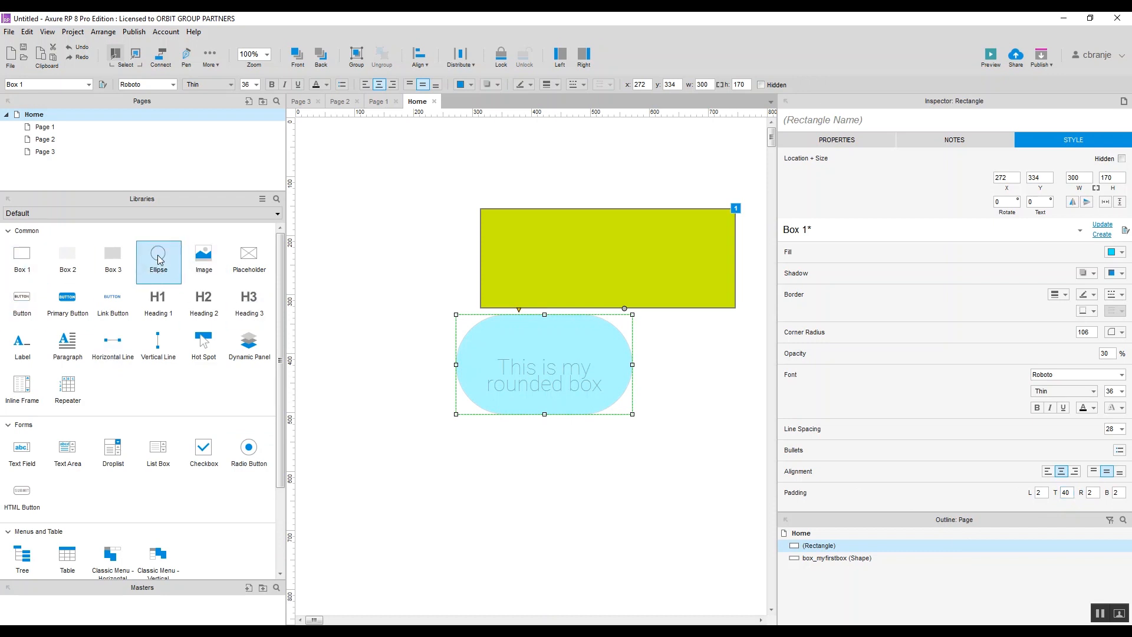
- Place an Ellipse widget on the Home page and move it over the green box's upper-left corner, at X 215, Y 69
left_click_drag(158, 259, 363, 248)
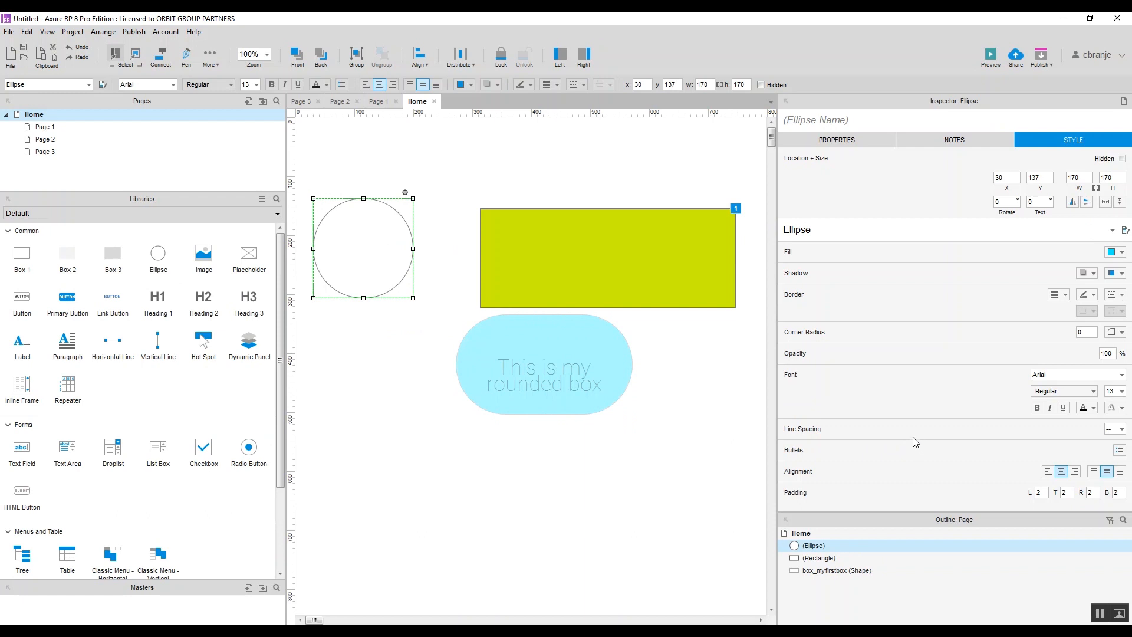
right_click(353, 260)
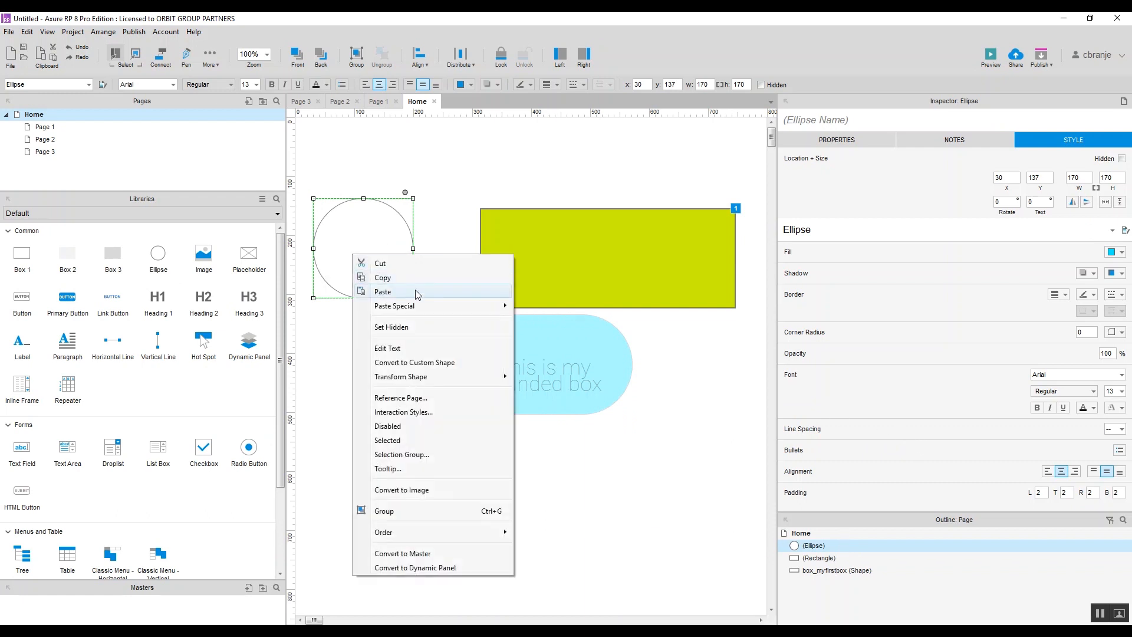
mouse_move(447, 376)
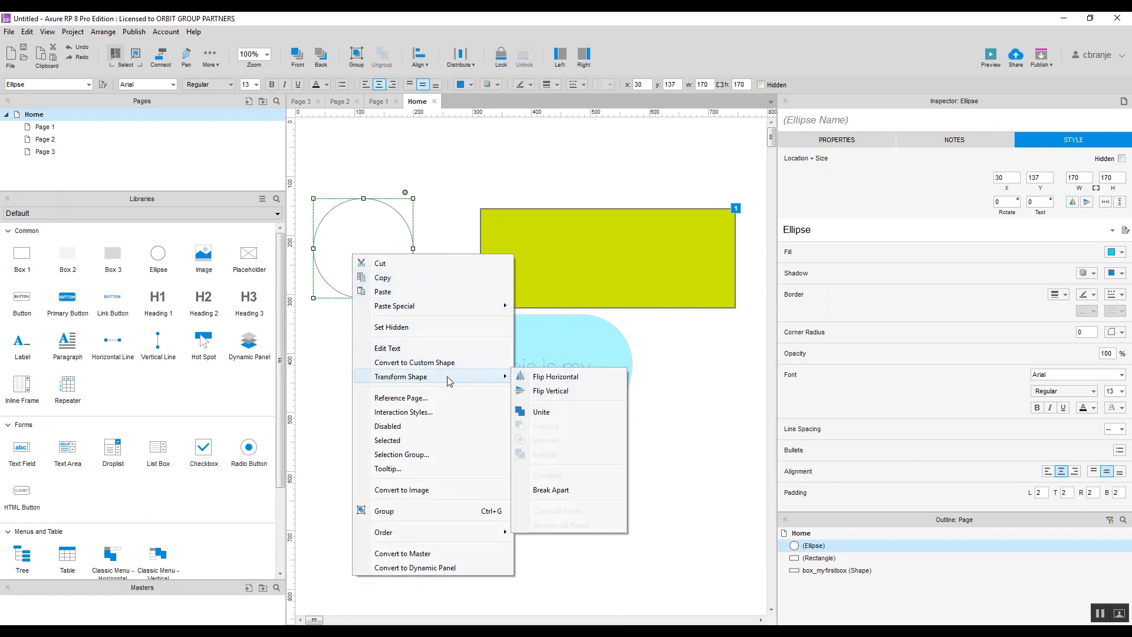
left_click(450, 177)
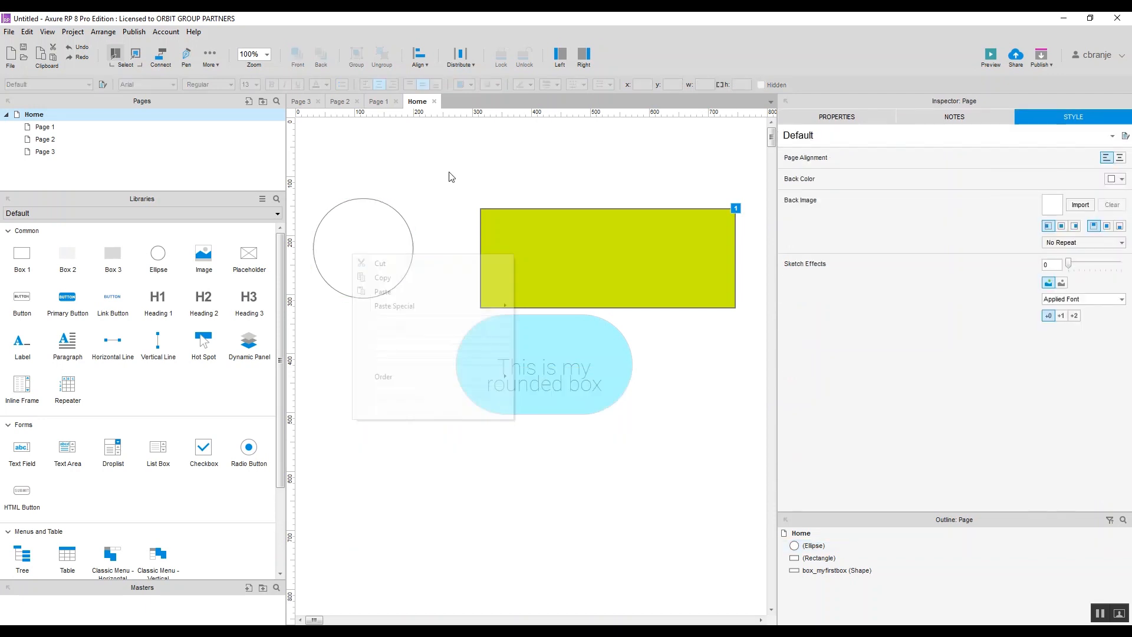
left_click_drag(384, 242, 493, 202)
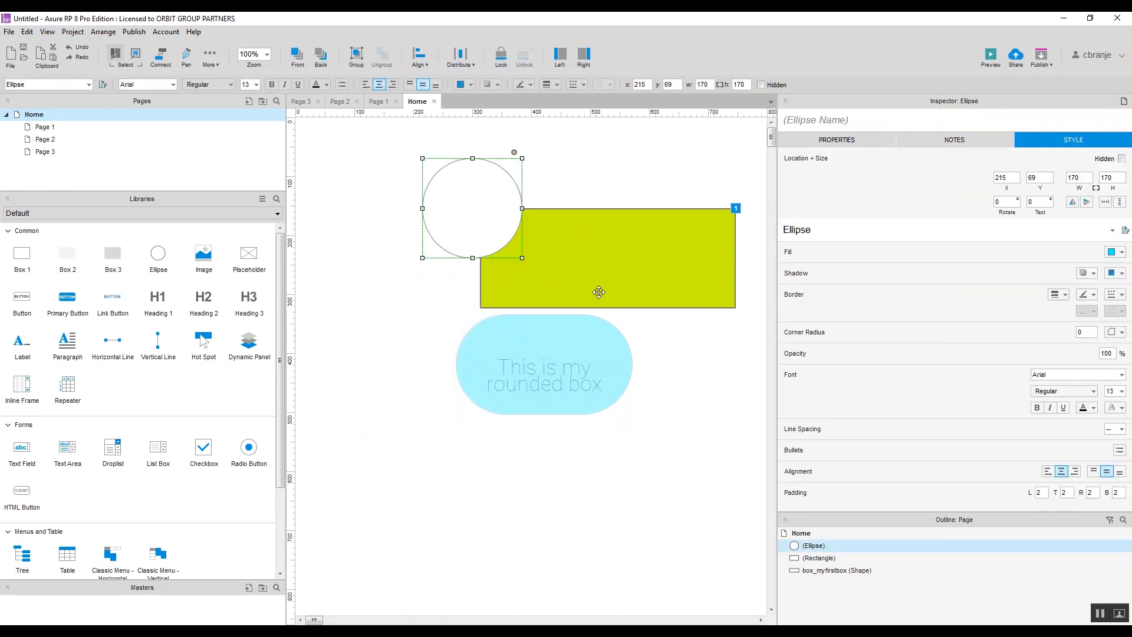
- Select the ellipse together with the green box and look over the Transform Shape options, leaving both shapes unchanged
left_click(614, 261, "shift")
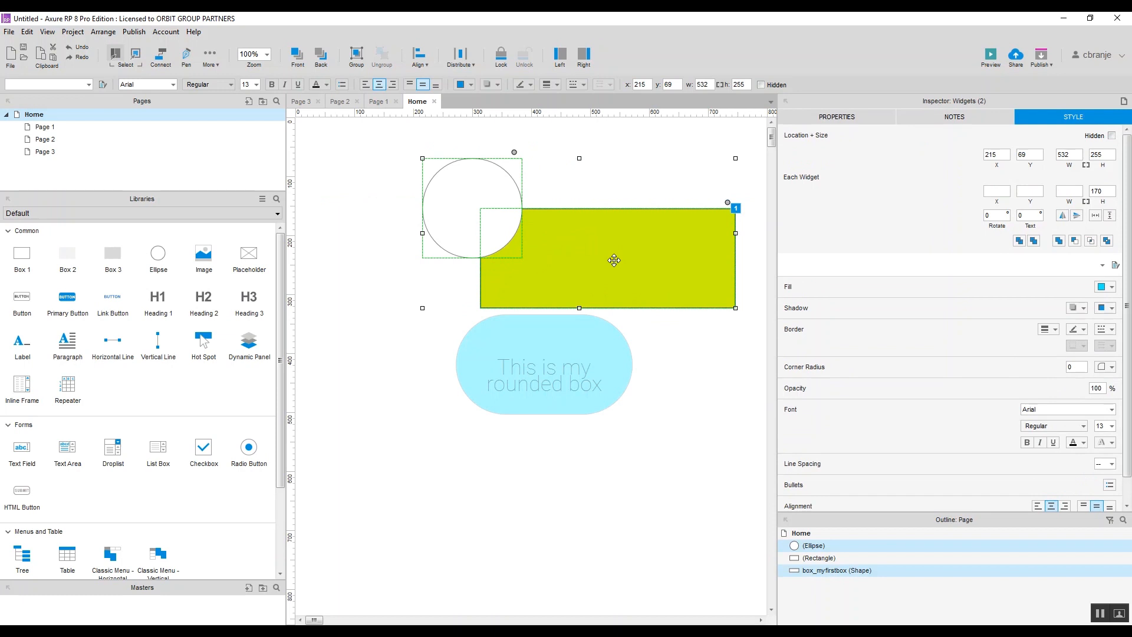
right_click(544, 239)
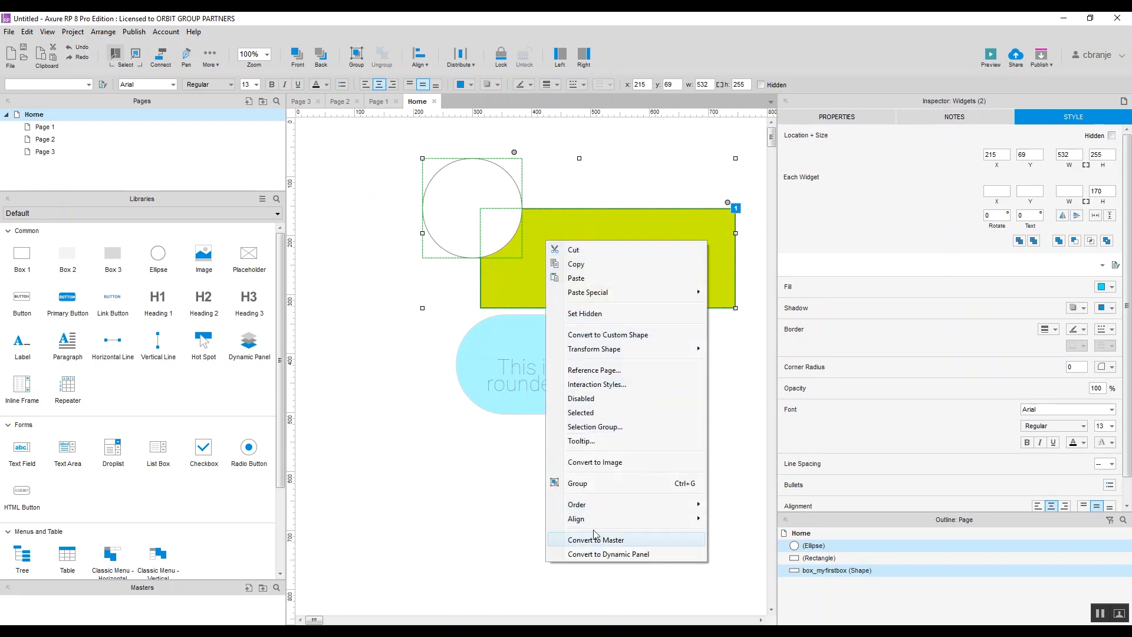
mouse_move(620, 356)
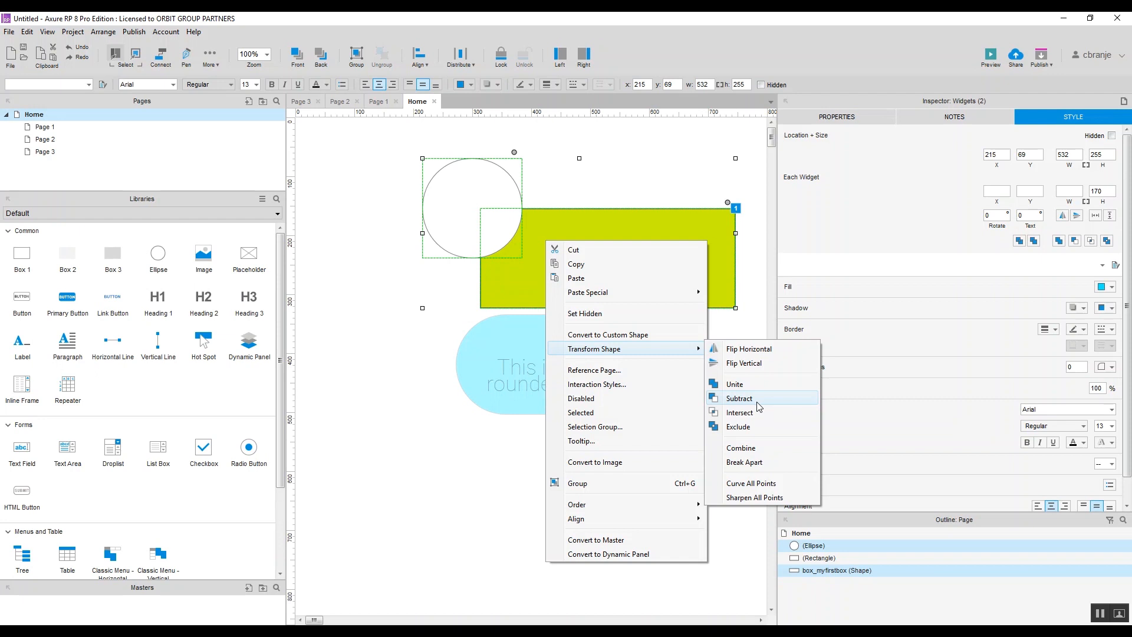
left_click(368, 346)
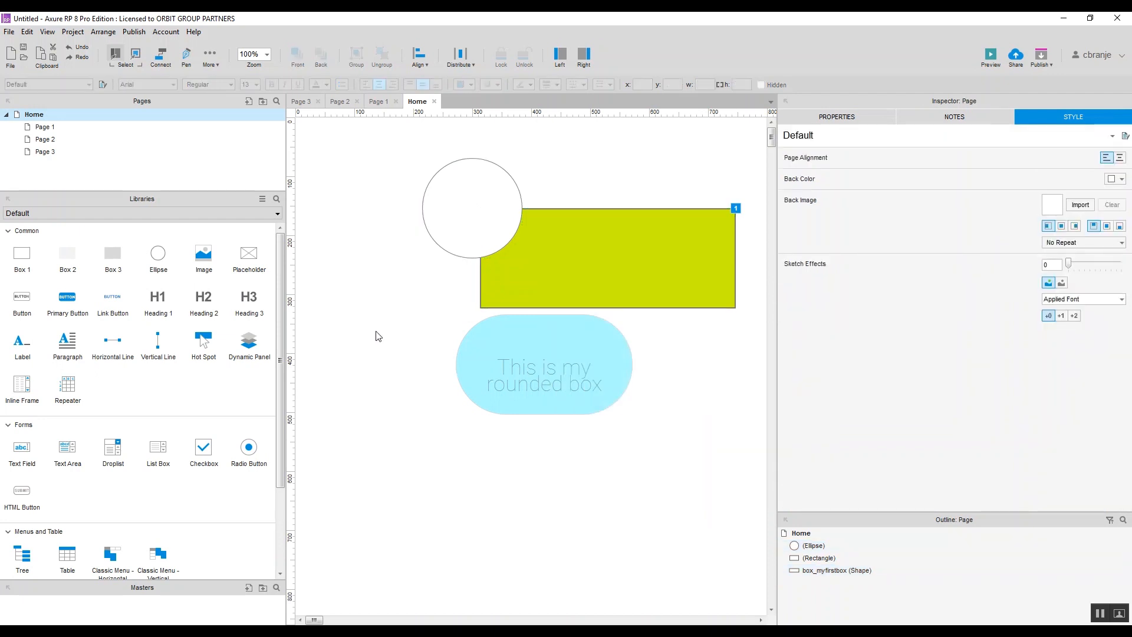
- Clear the widget selection and narrow the Inspector pane to give the canvas more room
left_click(481, 195)
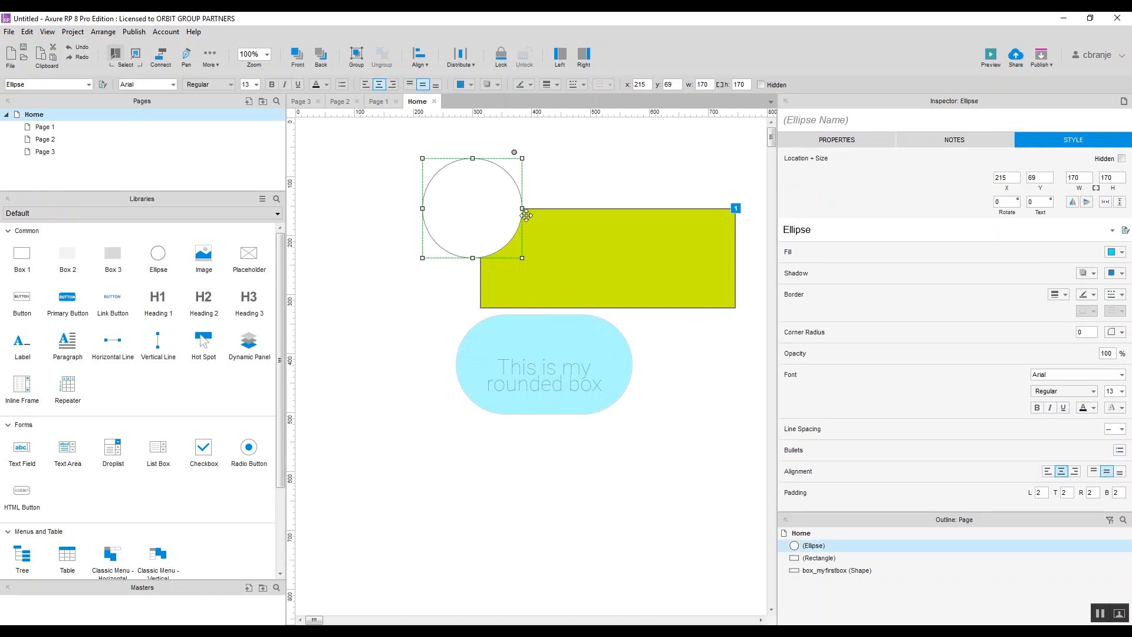
left_click(600, 304, "ctrl")
left_click(382, 383)
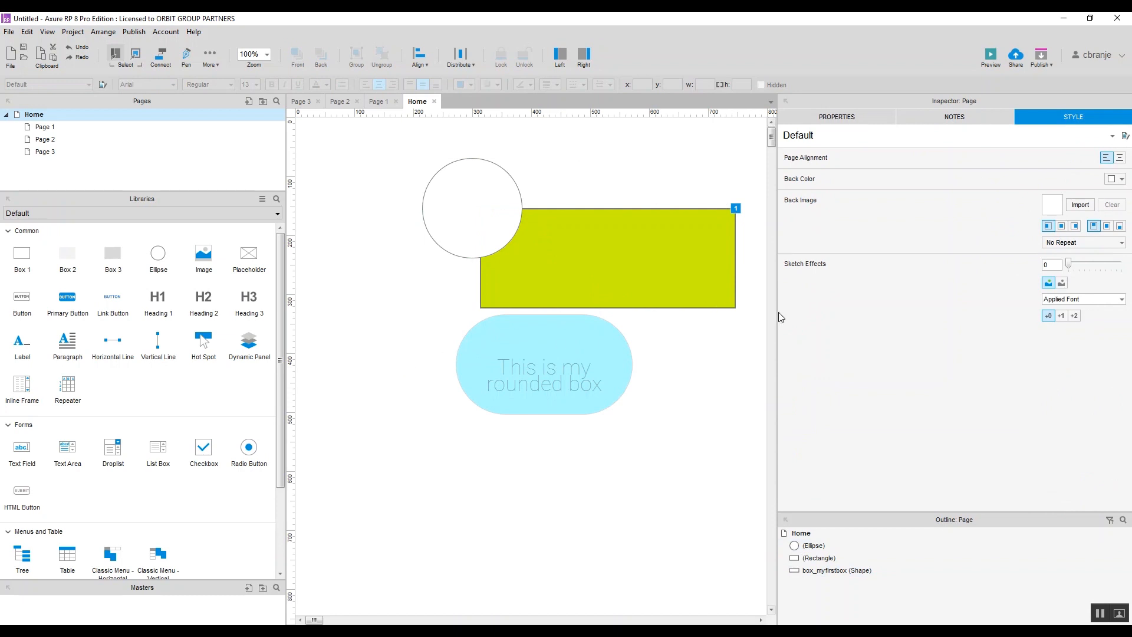
left_click_drag(776, 310, 890, 298)
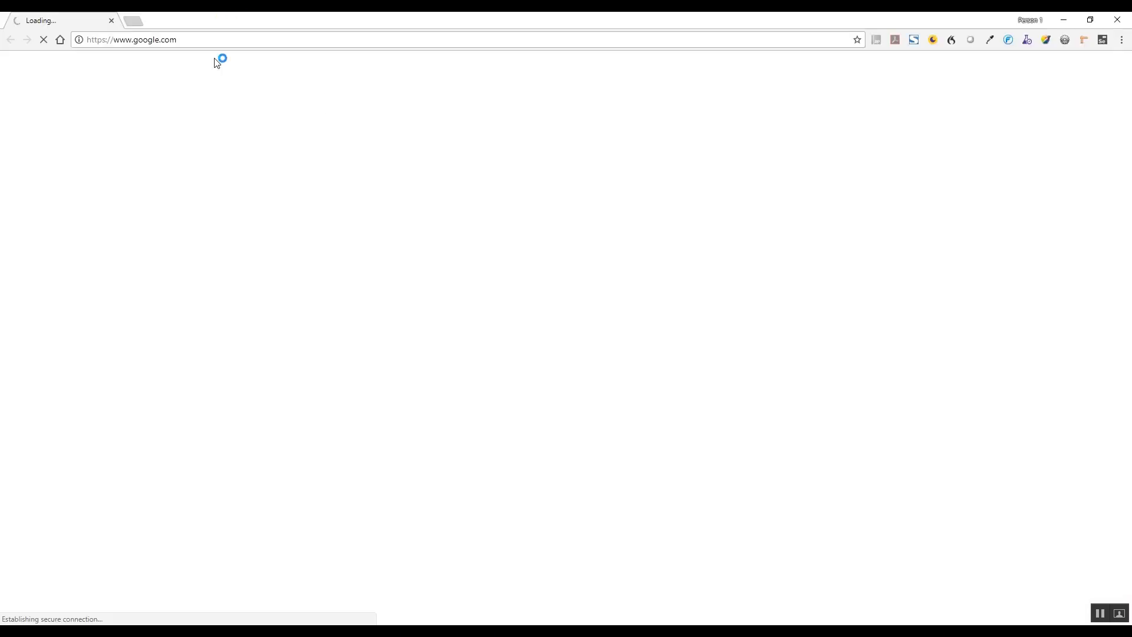
- Search Google for "css box model" in the web browser
left_click(221, 39)
type("css box mode")
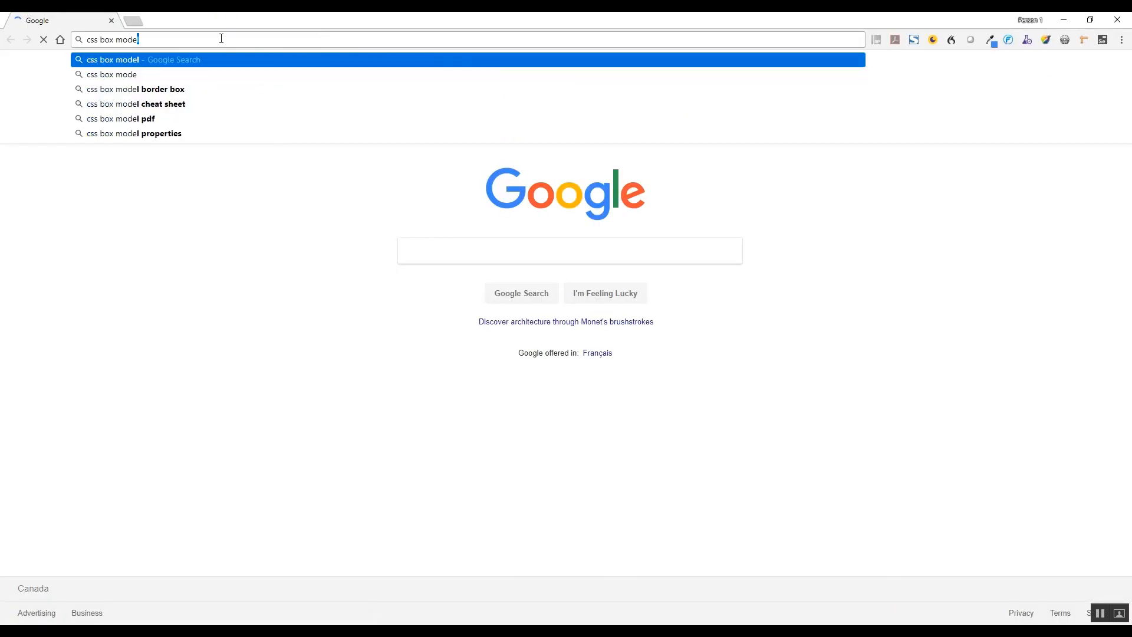
key("Return")
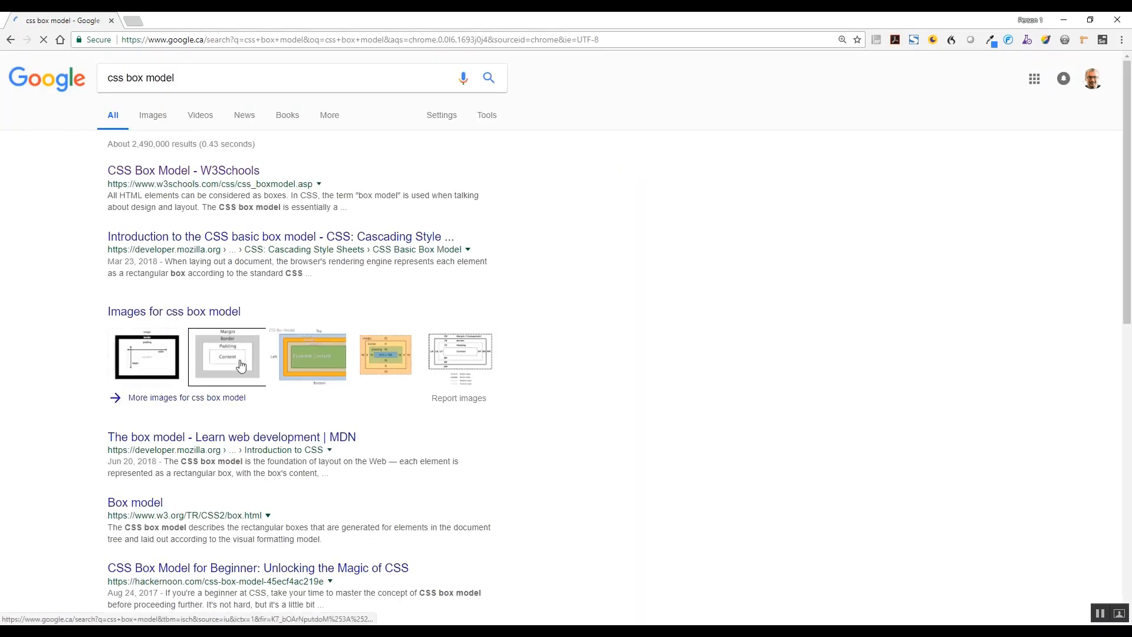
- Examine the enlarged box model diagram showing margin, border, padding and content, and return to Axure RP
left_click(236, 363)
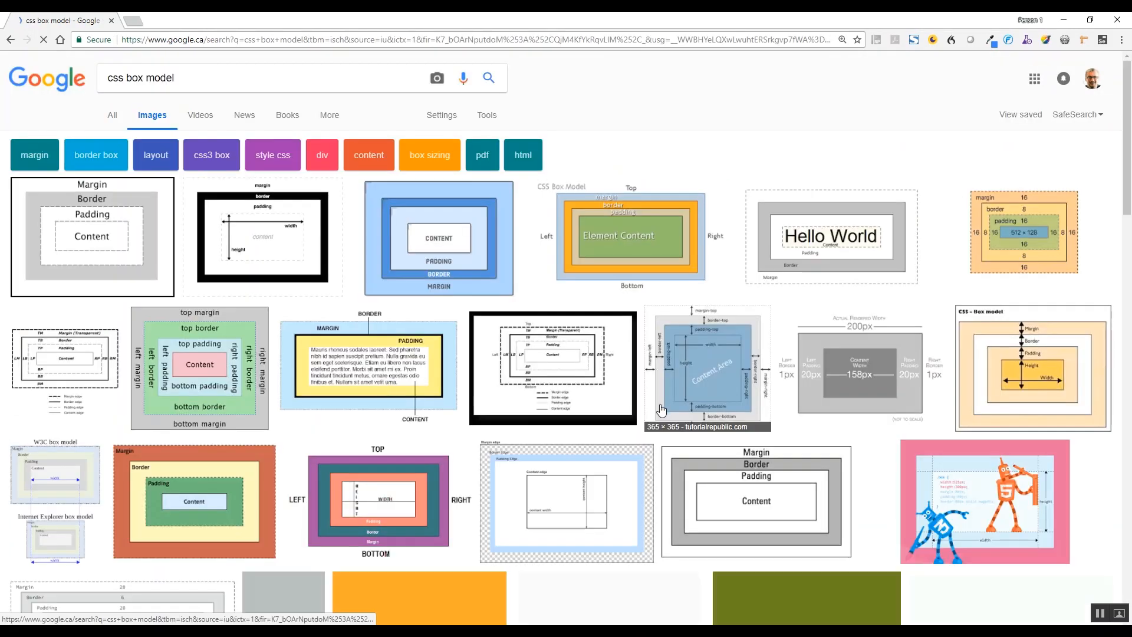
left_click(87, 246)
scroll(169, 213, "up", 3)
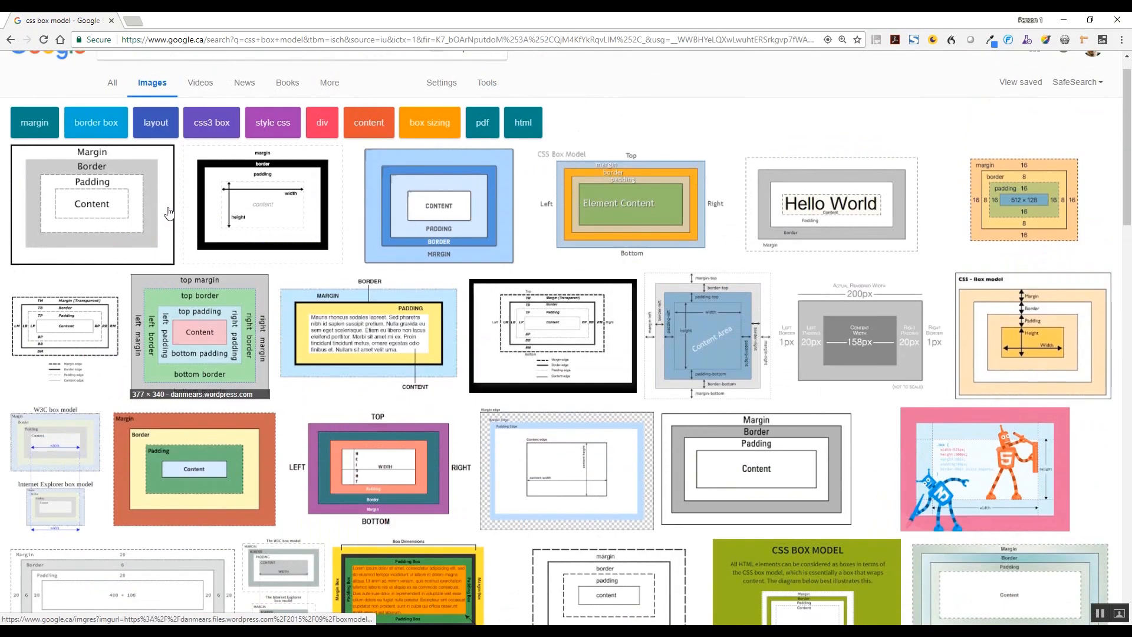
left_click(141, 221)
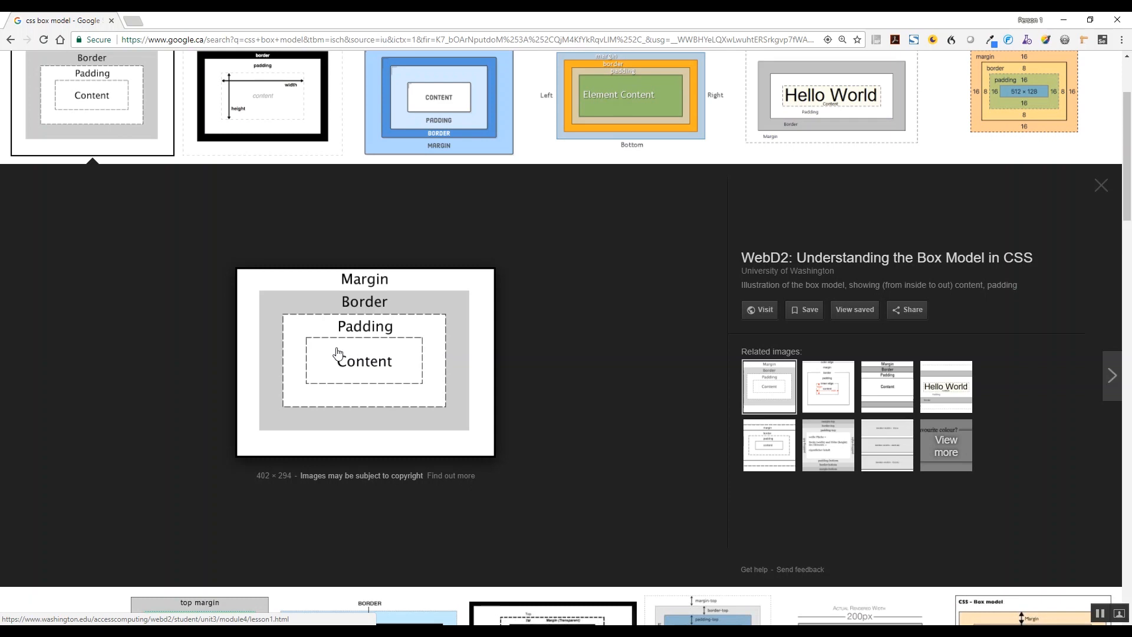
left_click(1064, 20)
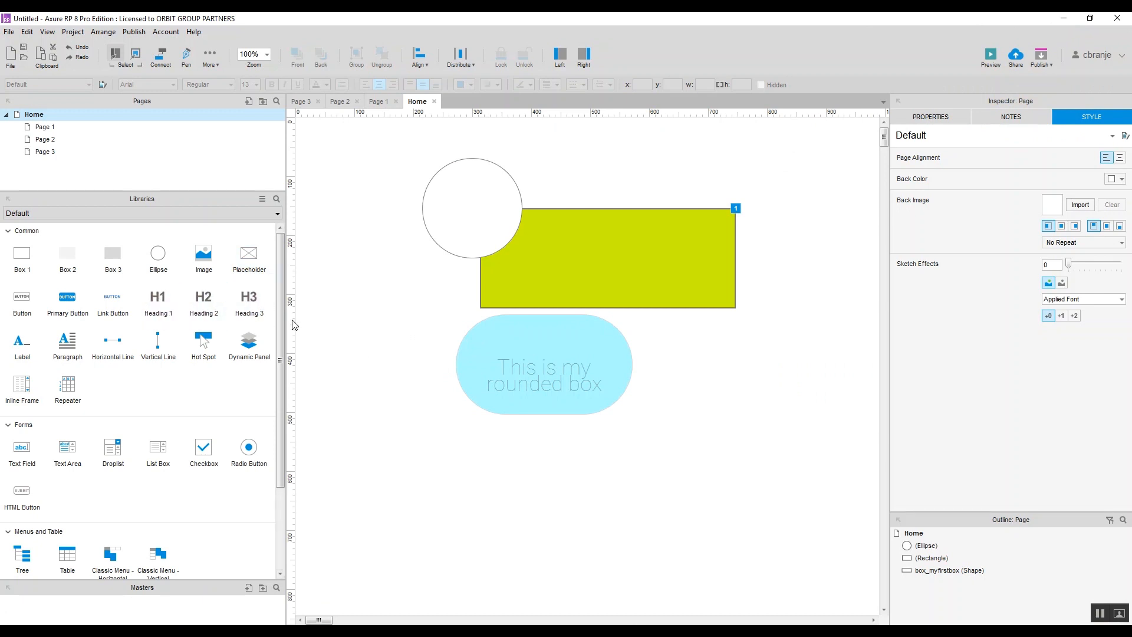
- Import amexgbtlogo (003).png from the Desktop into a new Image widget and position it above the green box at X 416, Y 48
left_click_drag(223, 258, 337, 248)
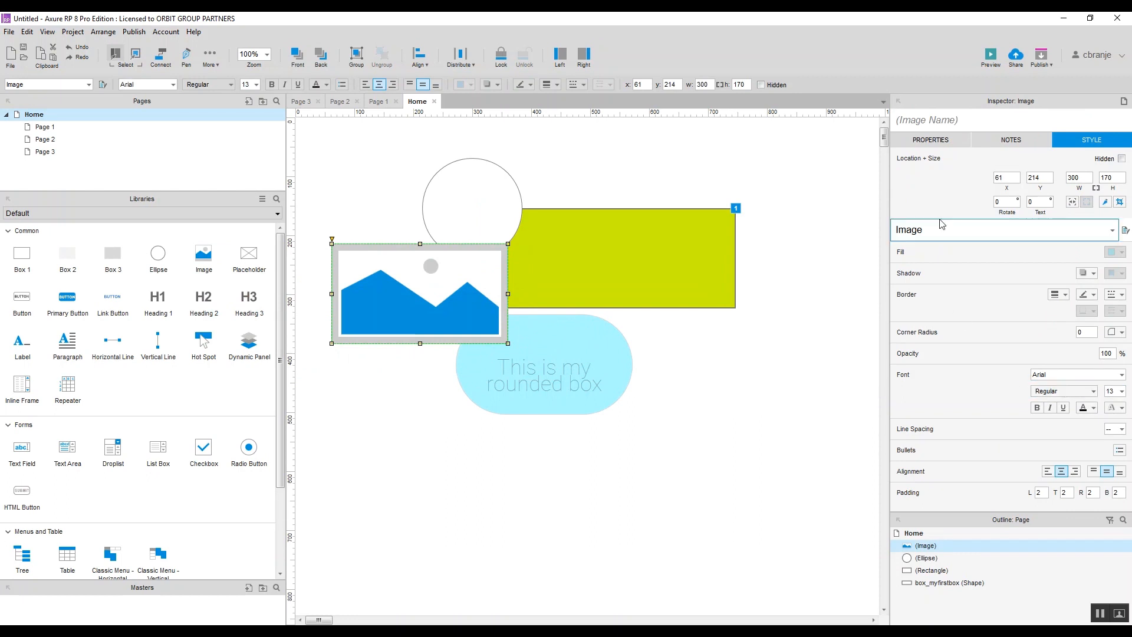
left_click(917, 140)
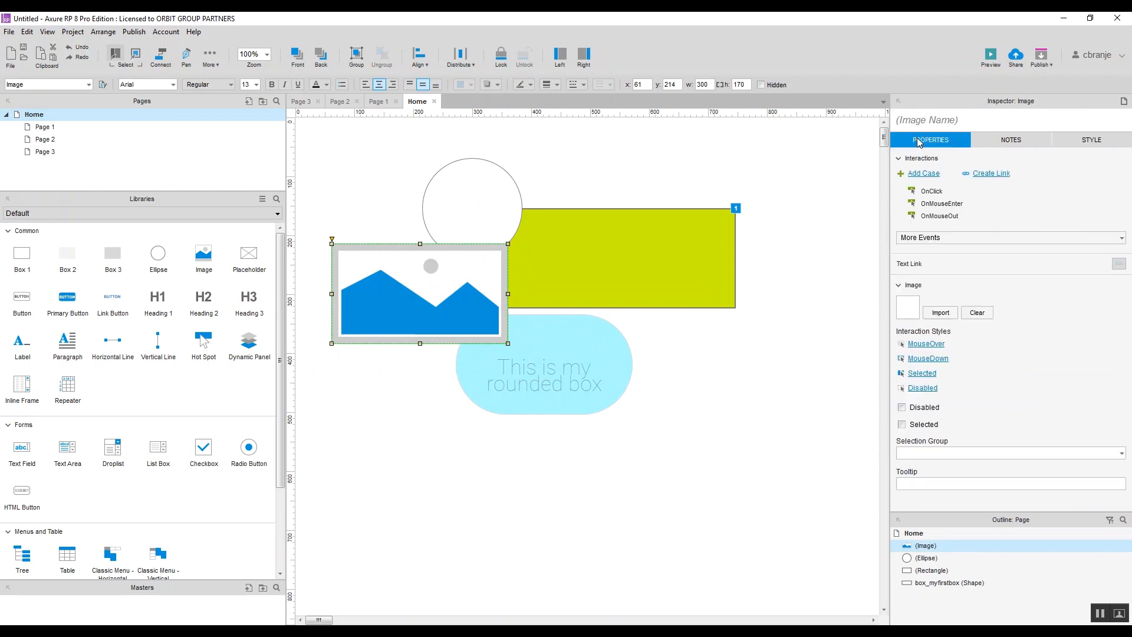
left_click(941, 313)
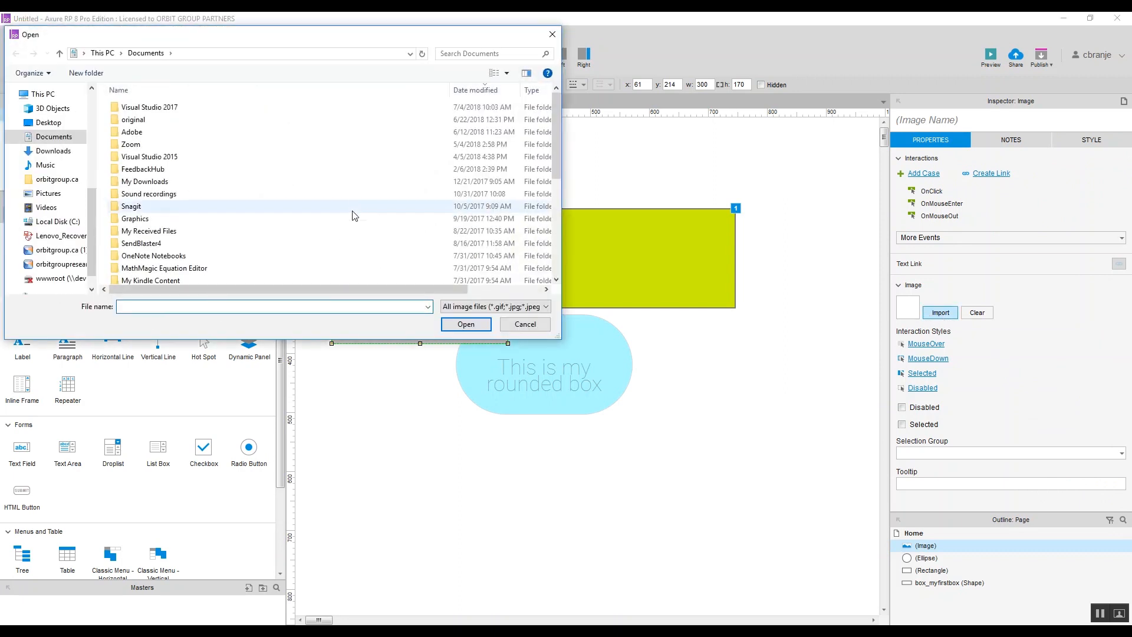
left_click(49, 122)
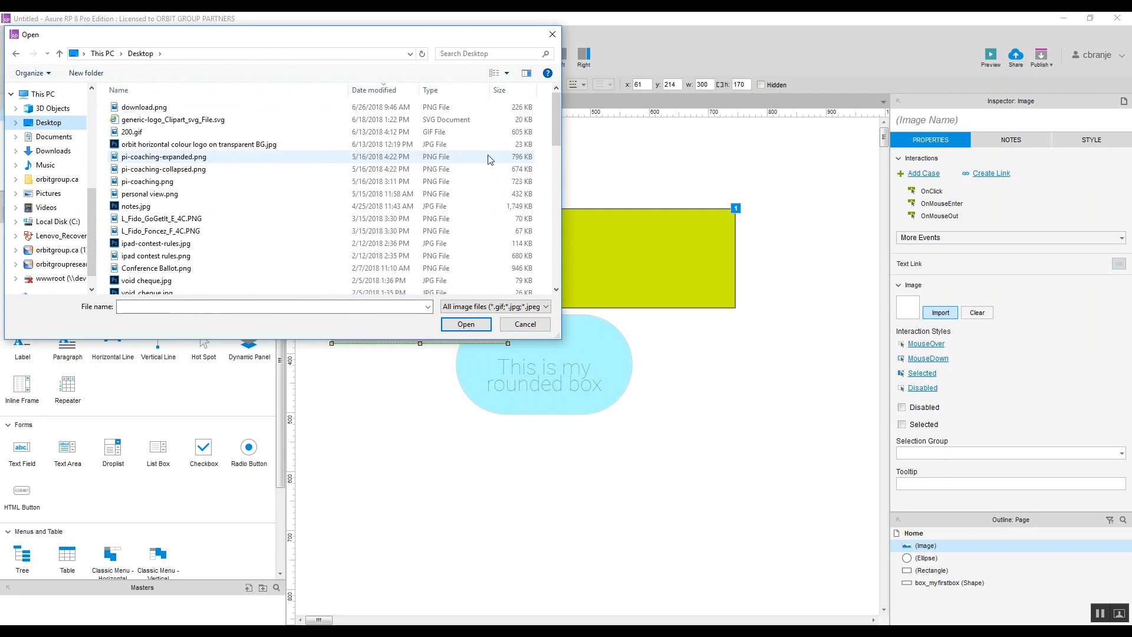
left_click_drag(558, 122, 565, 184)
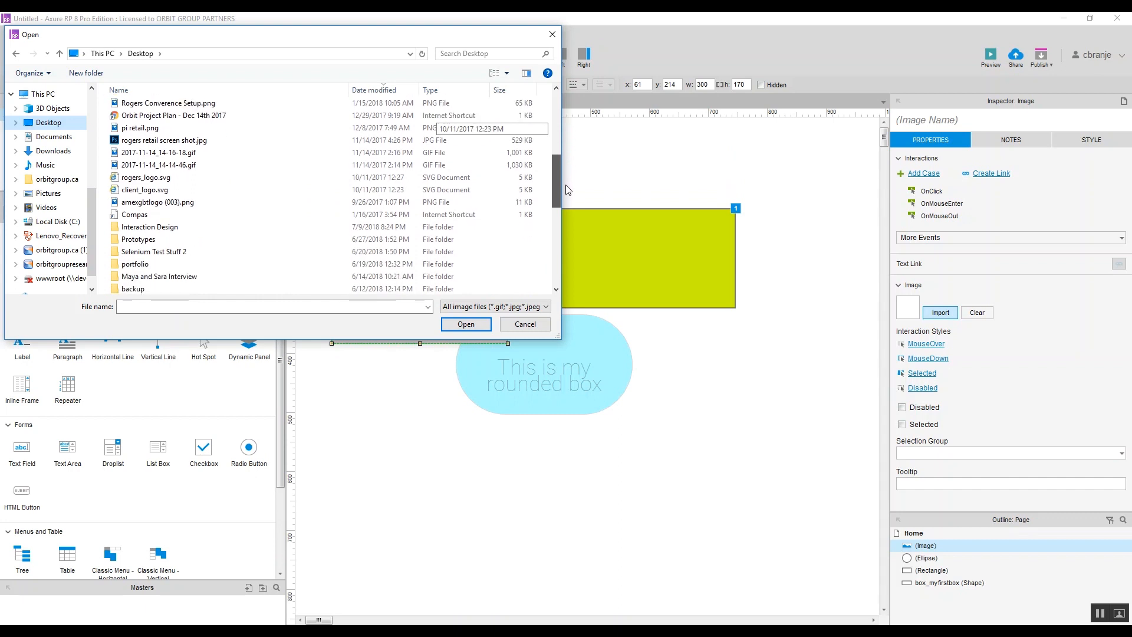
left_click(195, 203)
left_click(453, 327)
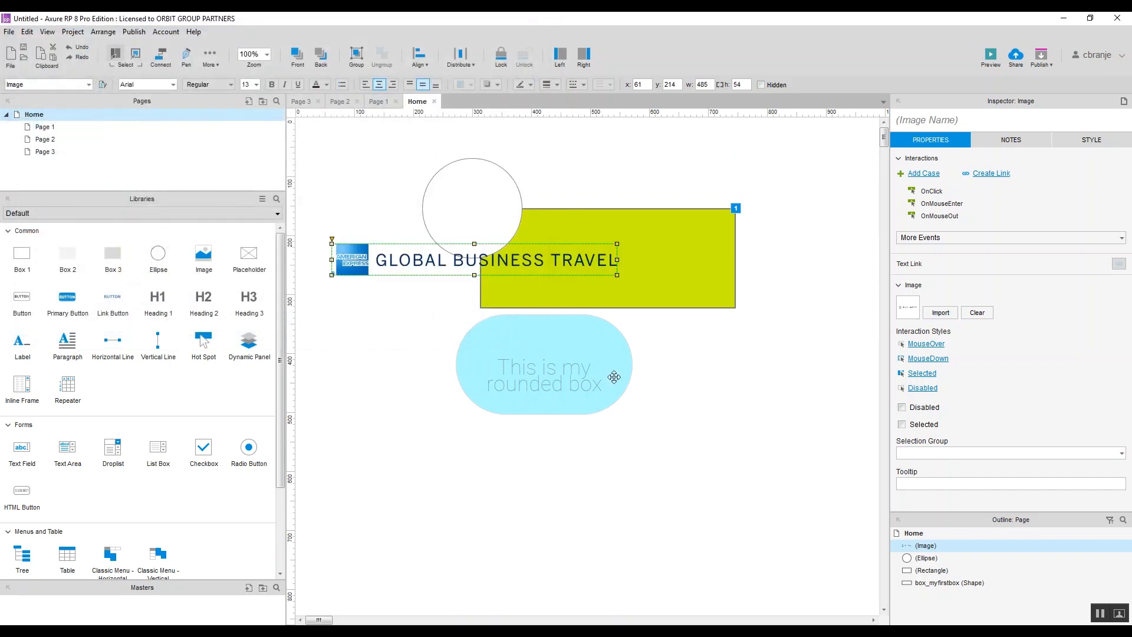
left_click_drag(425, 252, 634, 154)
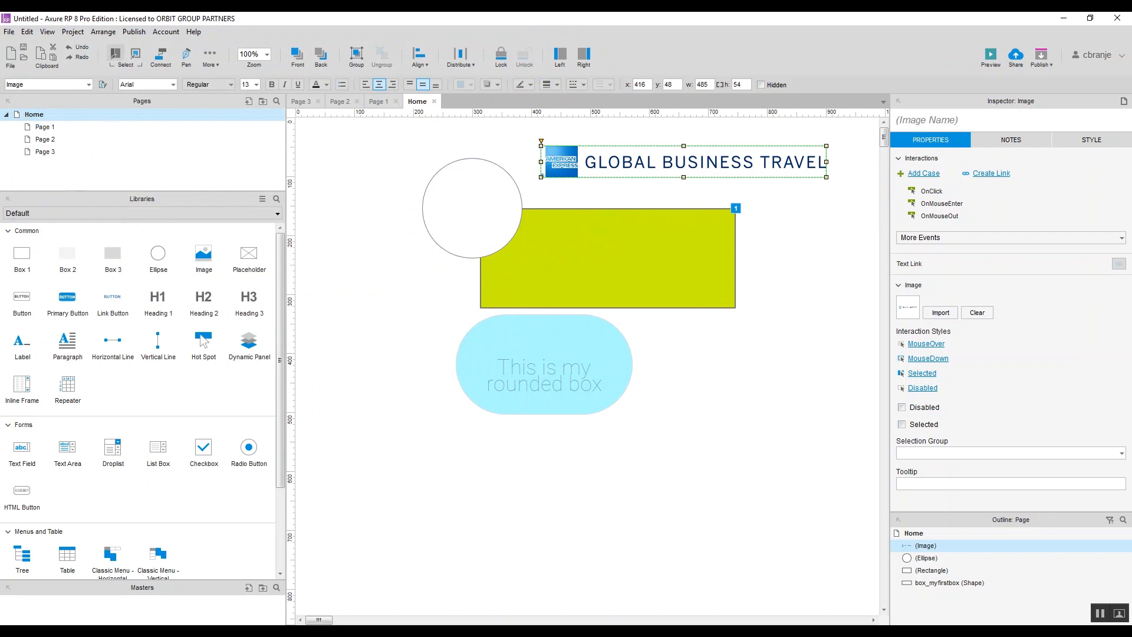
- Insert deleteme.jpg from the Pictures folder in File Explorer onto the Home page canvas in Axure RP
key("super+e")
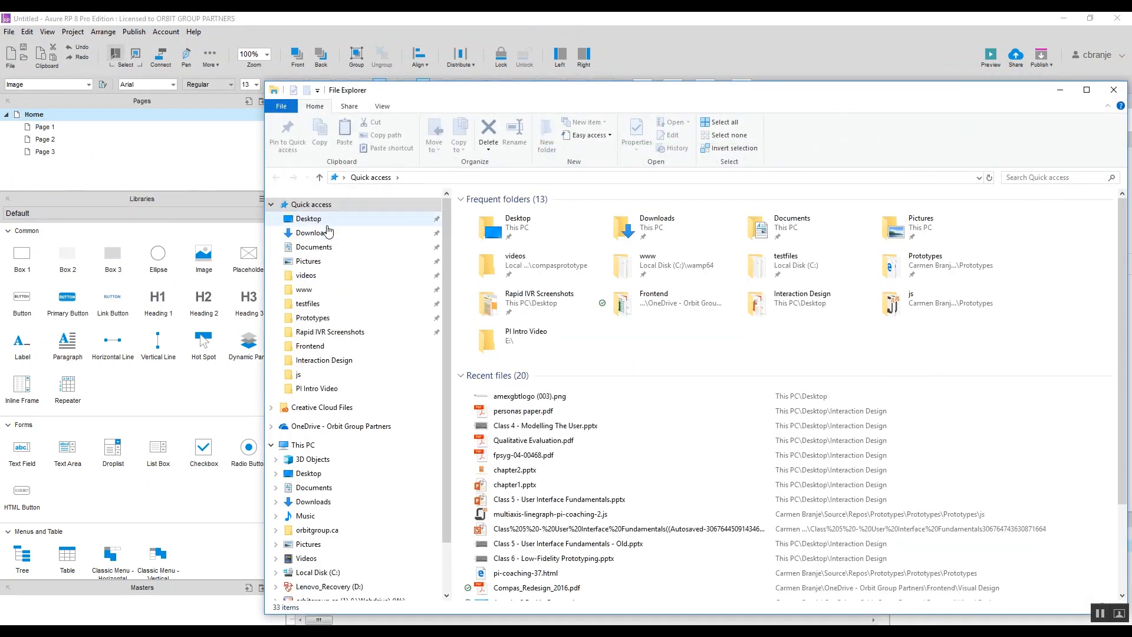
left_click(324, 221)
scroll(598, 396, "down", 5)
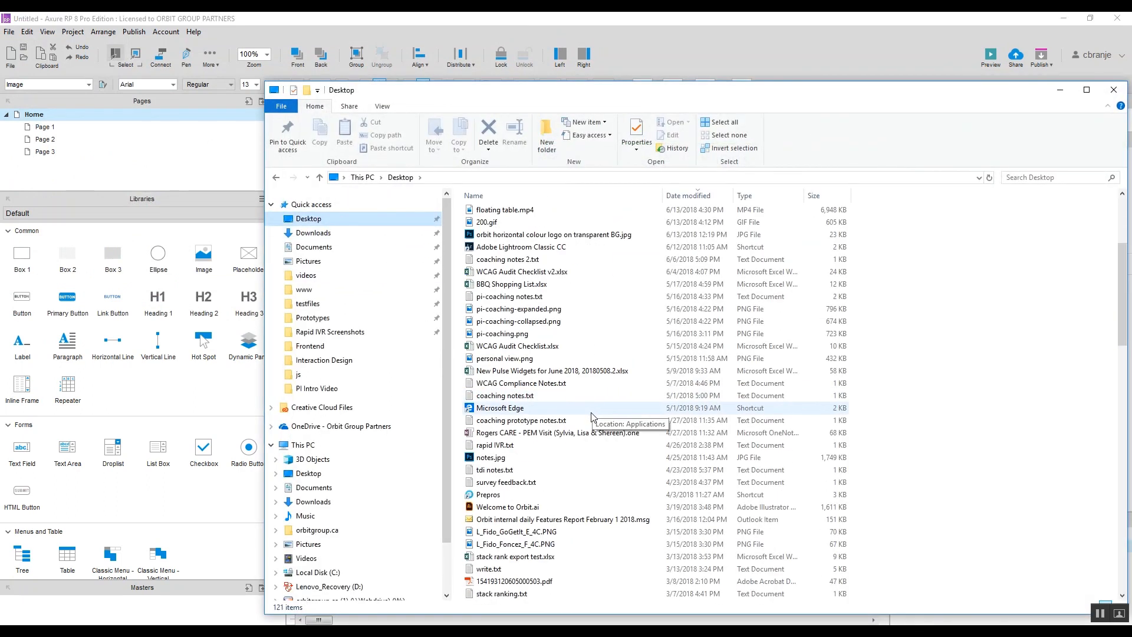
left_click(310, 261)
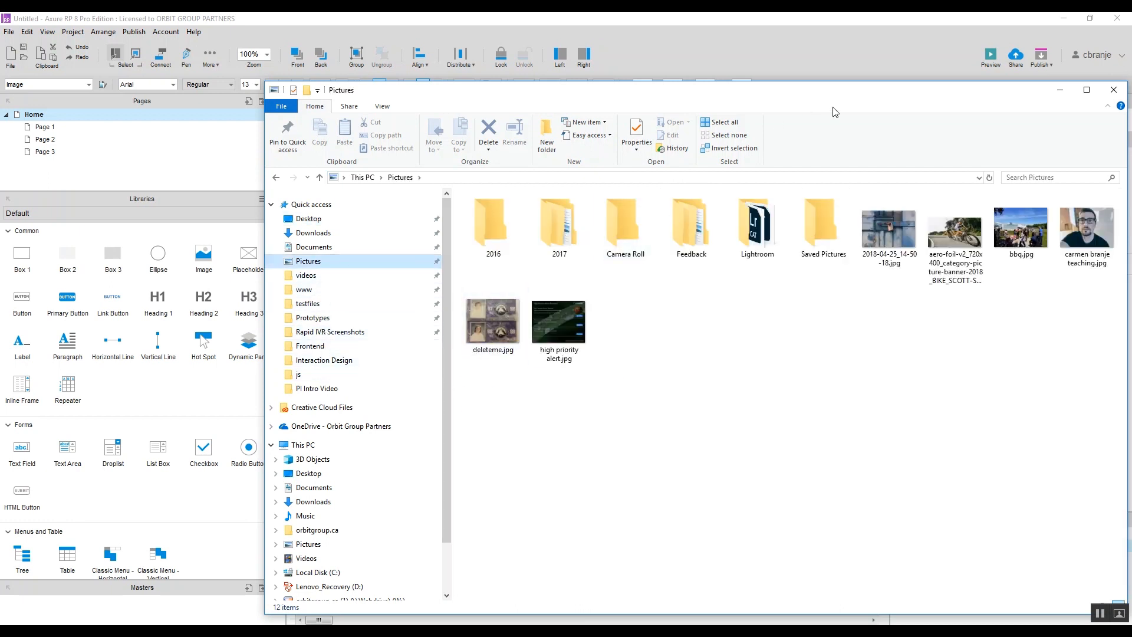
left_click_drag(933, 96, 1074, 317)
left_click_drag(620, 539, 403, 260)
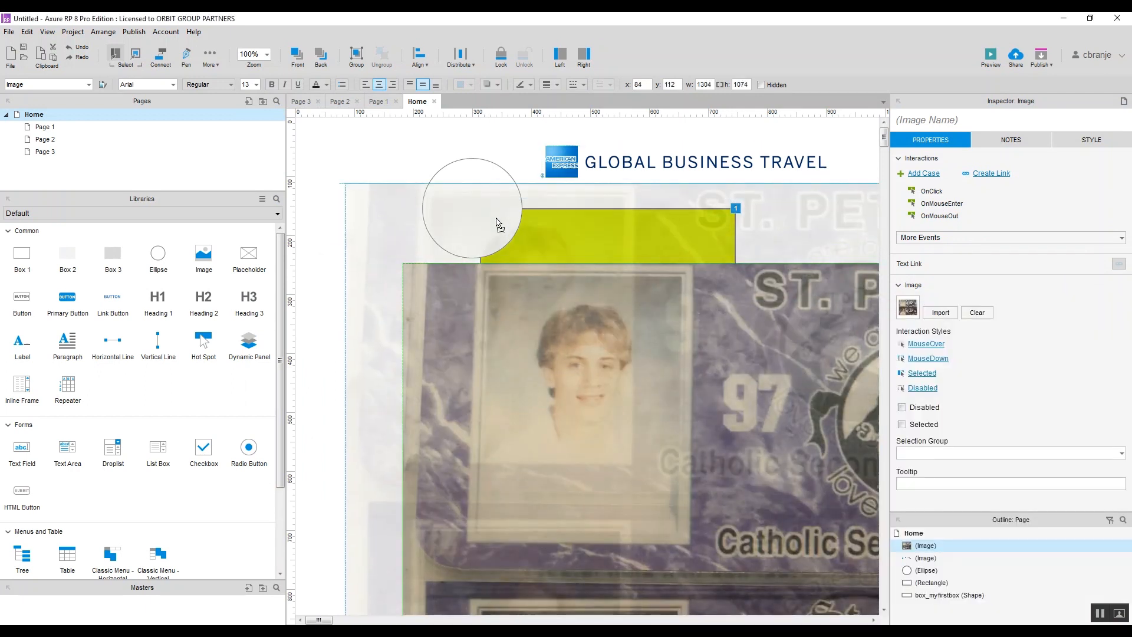
- Shrink the inserted photo to W 411, H 329 and place it below the rounded box at X 544, Y 471
left_click_drag(496, 220, 465, 131)
left_click_drag(647, 424, 673, 229)
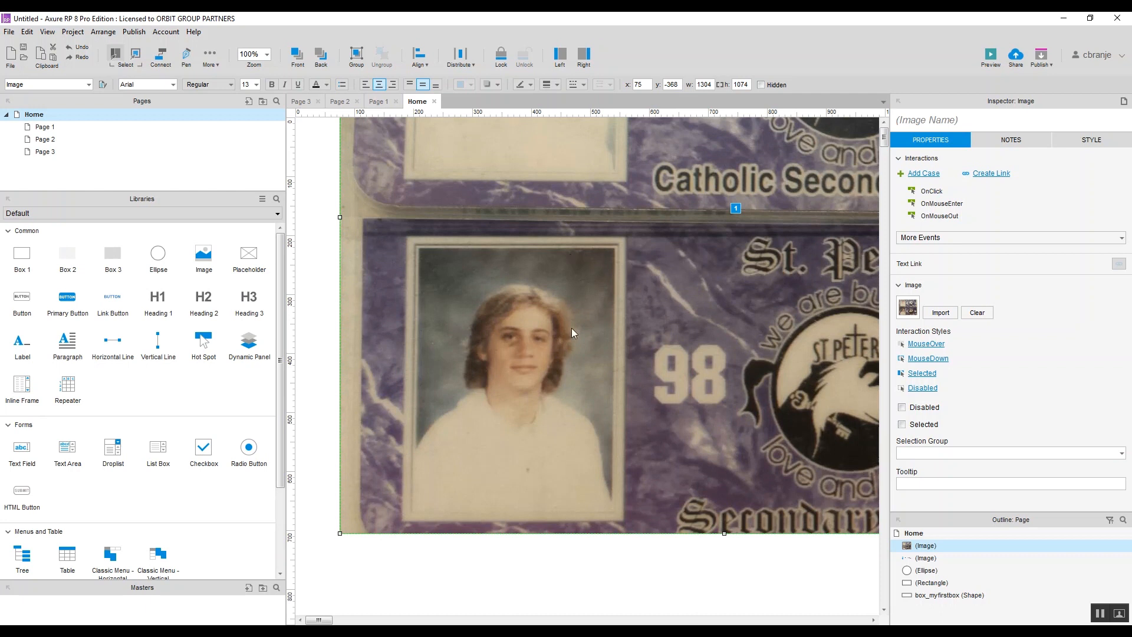
left_click_drag(571, 329, 616, 448)
left_click_drag(528, 276, 518, 450)
left_click_drag(376, 194, 826, 457)
left_click_drag(858, 495, 424, 272)
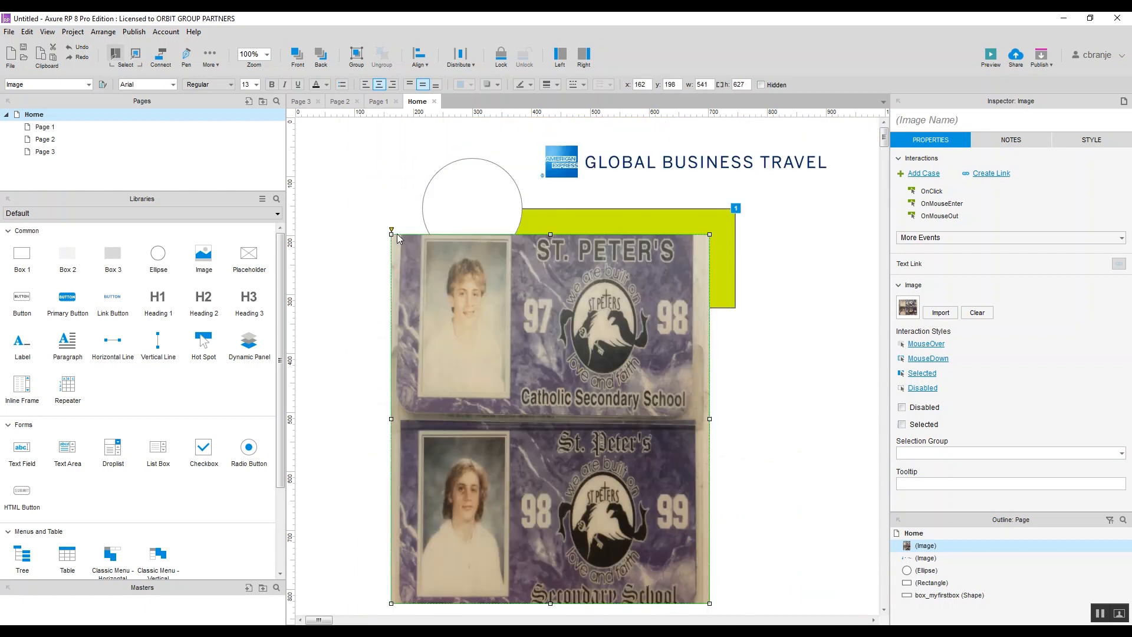
left_click_drag(391, 234, 467, 409)
left_click_drag(569, 476, 718, 461)
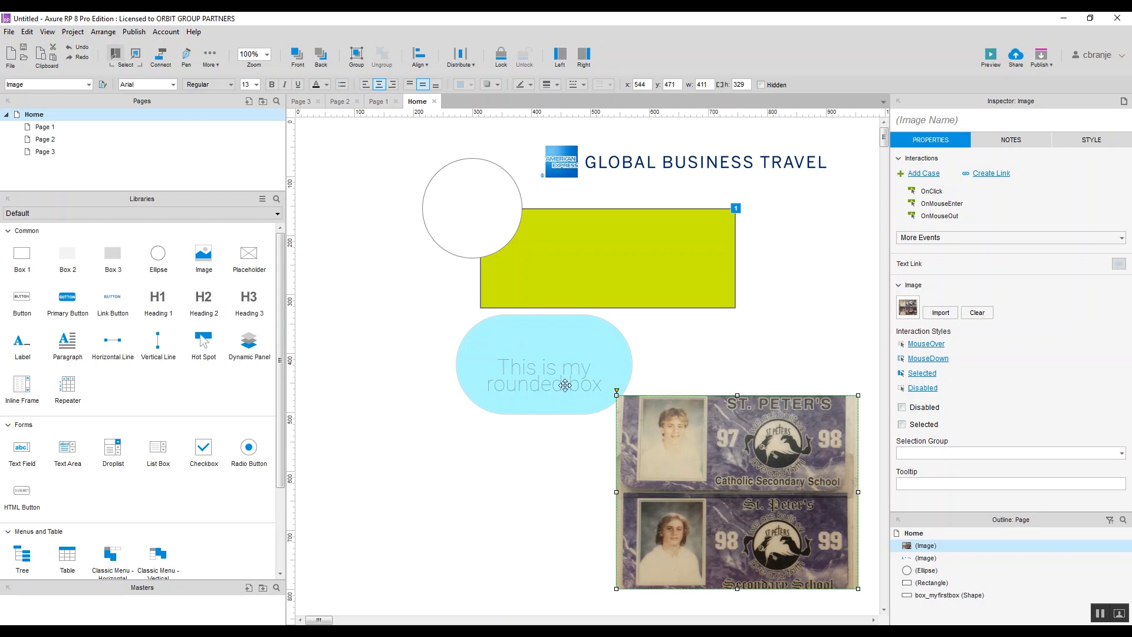
- Move the photo to X 73, Y 229 and position the white ellipse behind it
left_click_drag(699, 485, 420, 342)
left_click_drag(473, 196, 451, 327)
left_click(519, 381, "ctrl")
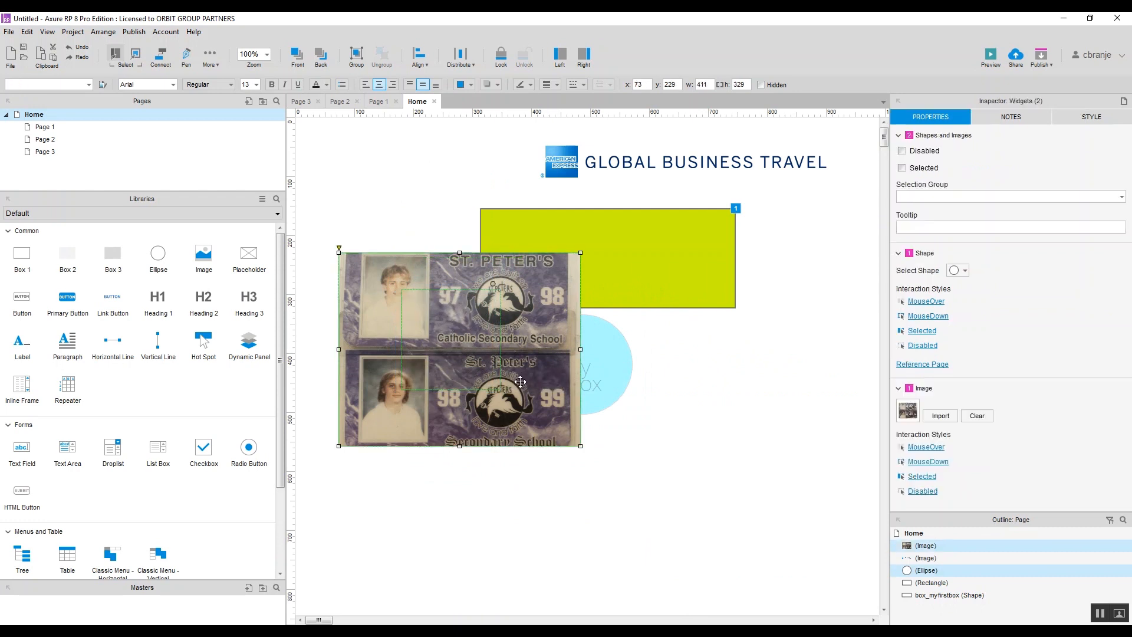
right_click(524, 432)
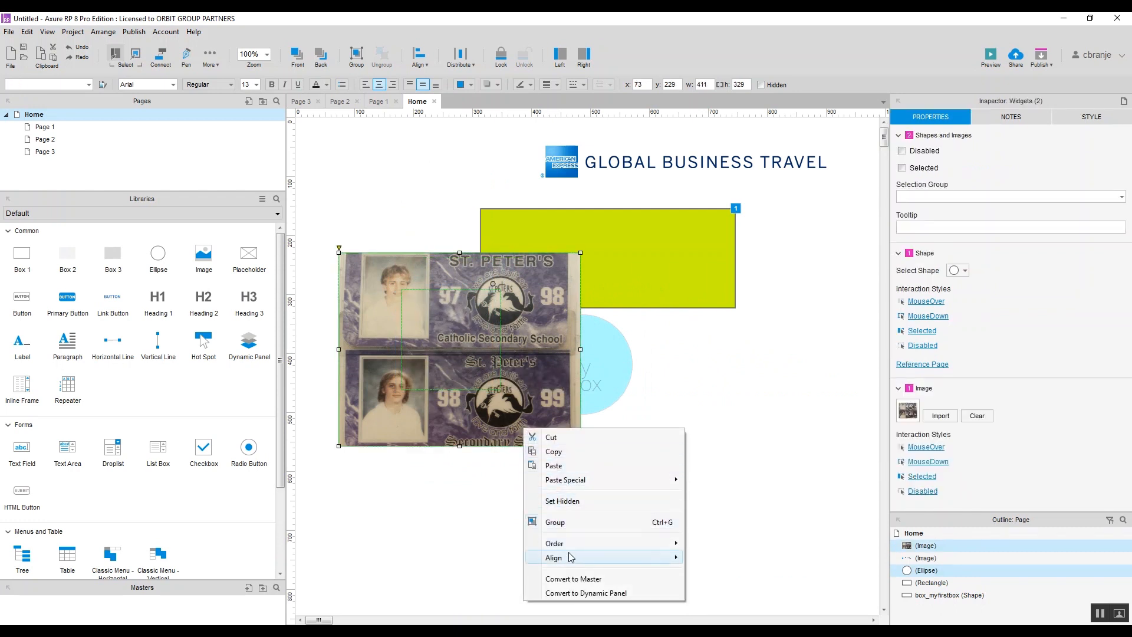
mouse_move(571, 560)
left_click(472, 490)
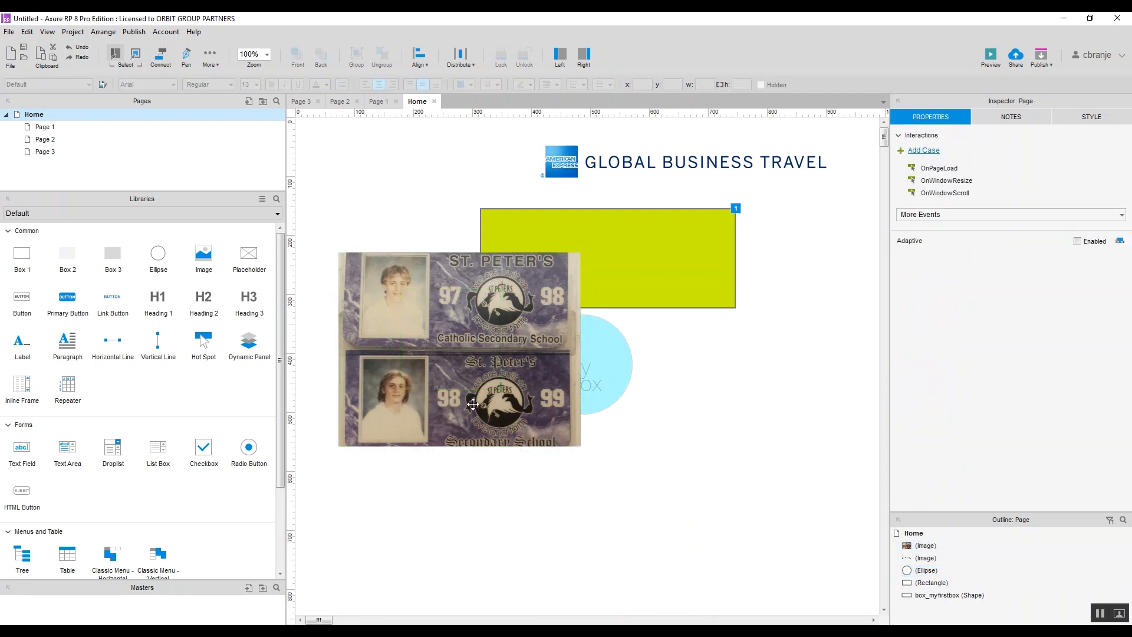
- Set the photo's corner radius to 200 and resize it to W 329, H 341 for a circular look
left_click(476, 399)
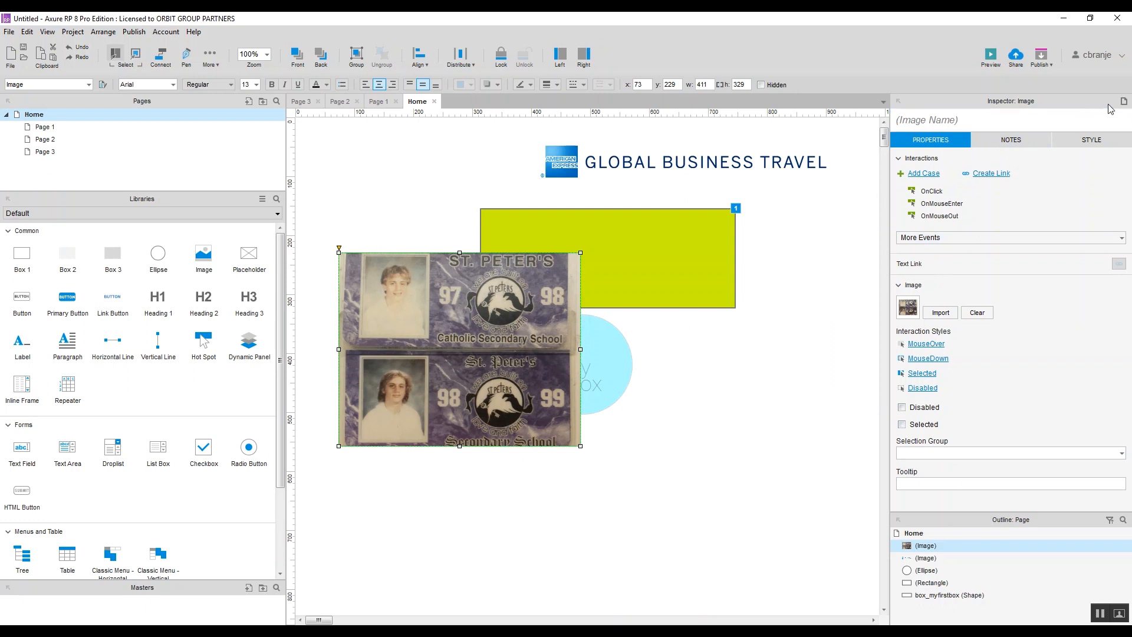
left_click(1092, 142)
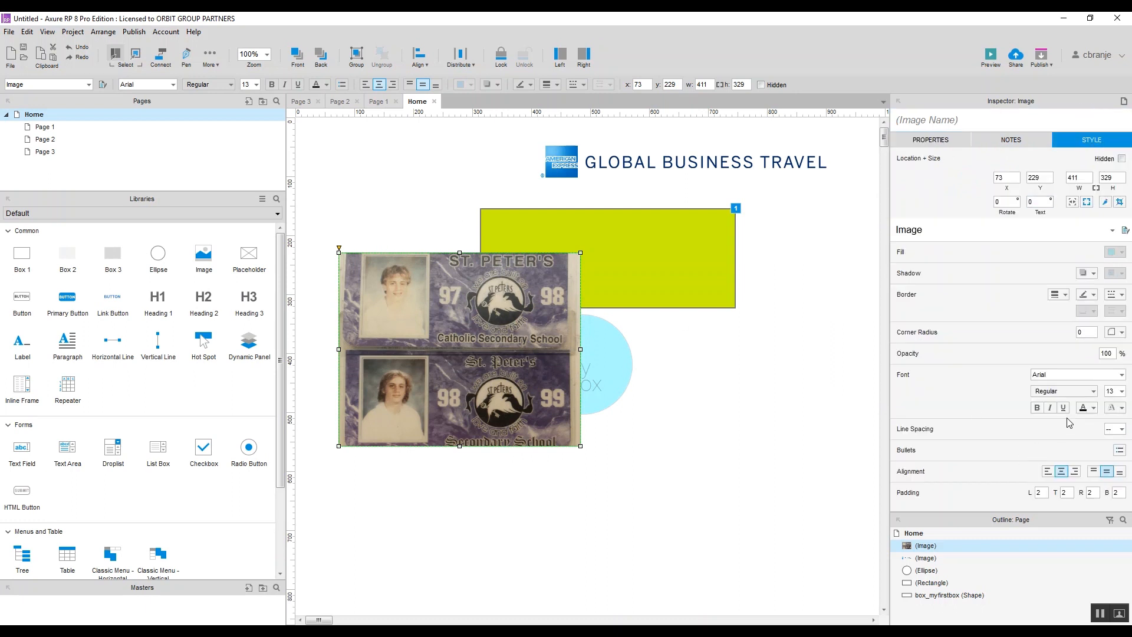
left_click(1115, 332)
left_click(1092, 332)
type("20")
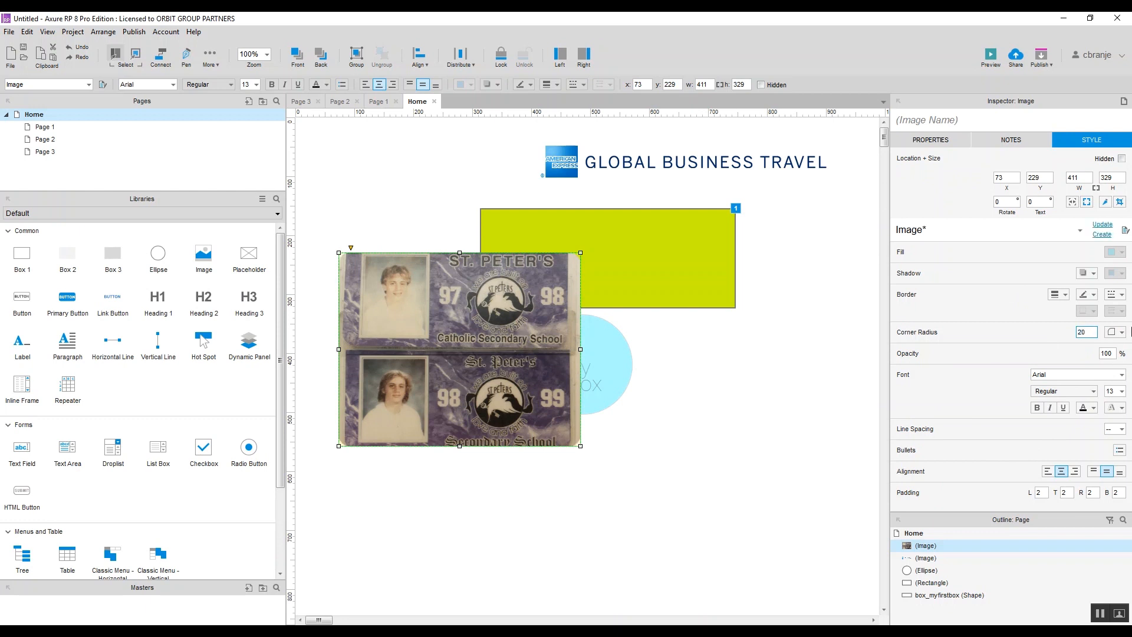
left_click_drag(1092, 333, 1076, 333)
type("200")
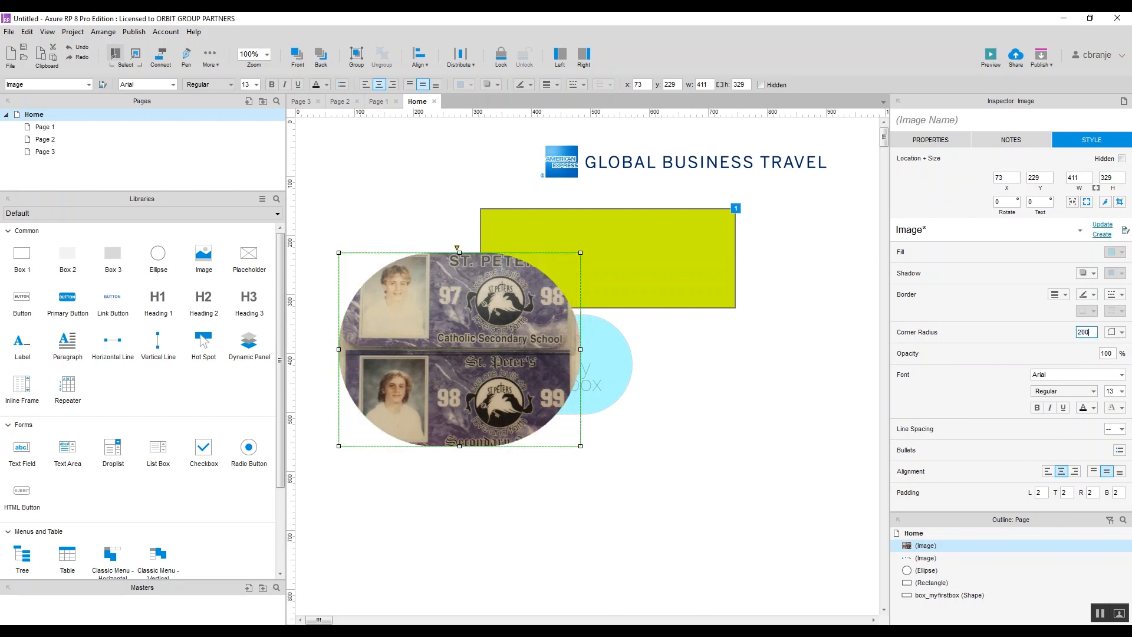
mouse_move(579, 356)
left_mouse_down()
mouse_move(561, 348)
mouse_move(578, 356)
left_mouse_up()
left_click_drag(581, 449, 532, 454)
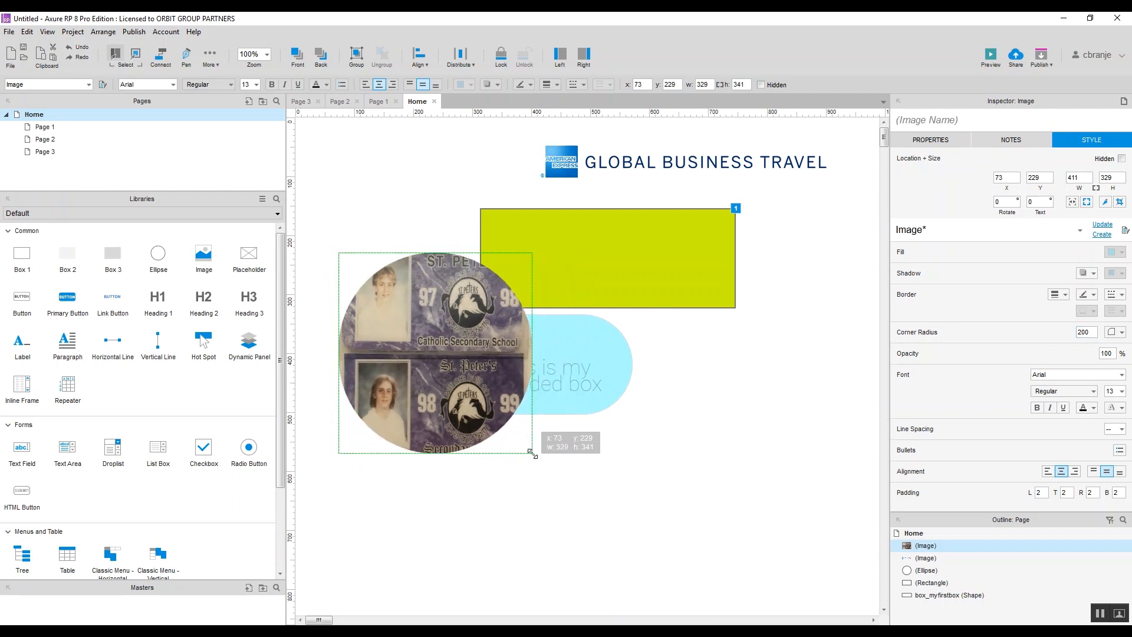
- Move the rounded blue box to X 529, Y 334 and the circular photo to X 126, Y 431
left_click(618, 526)
left_click(567, 348)
left_click_drag(567, 348, 719, 348)
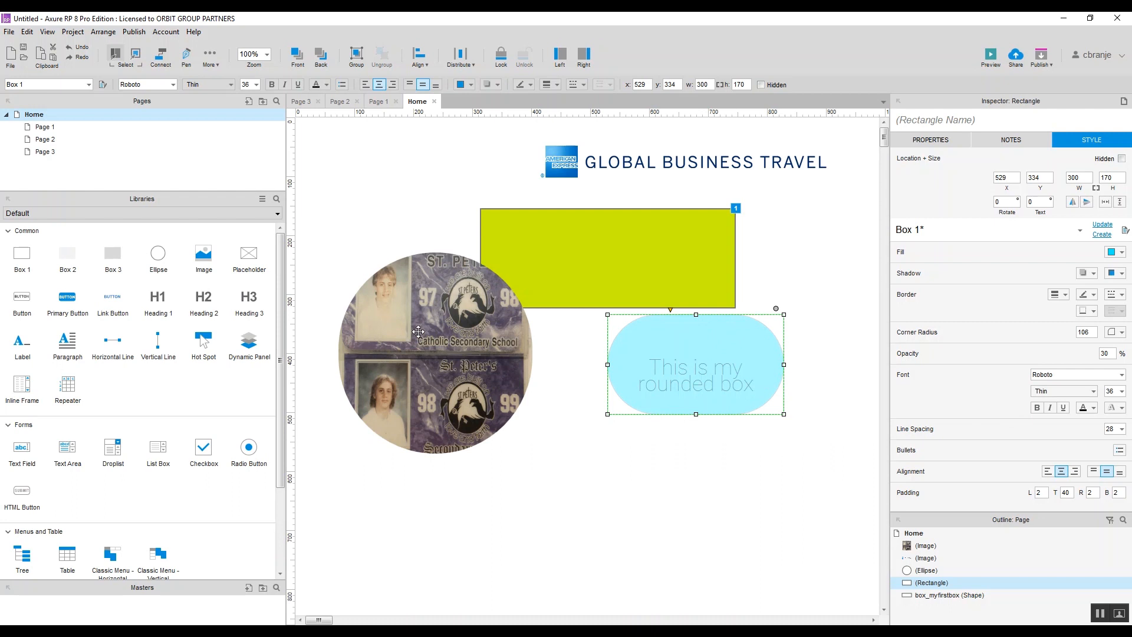
left_click_drag(419, 332, 441, 319)
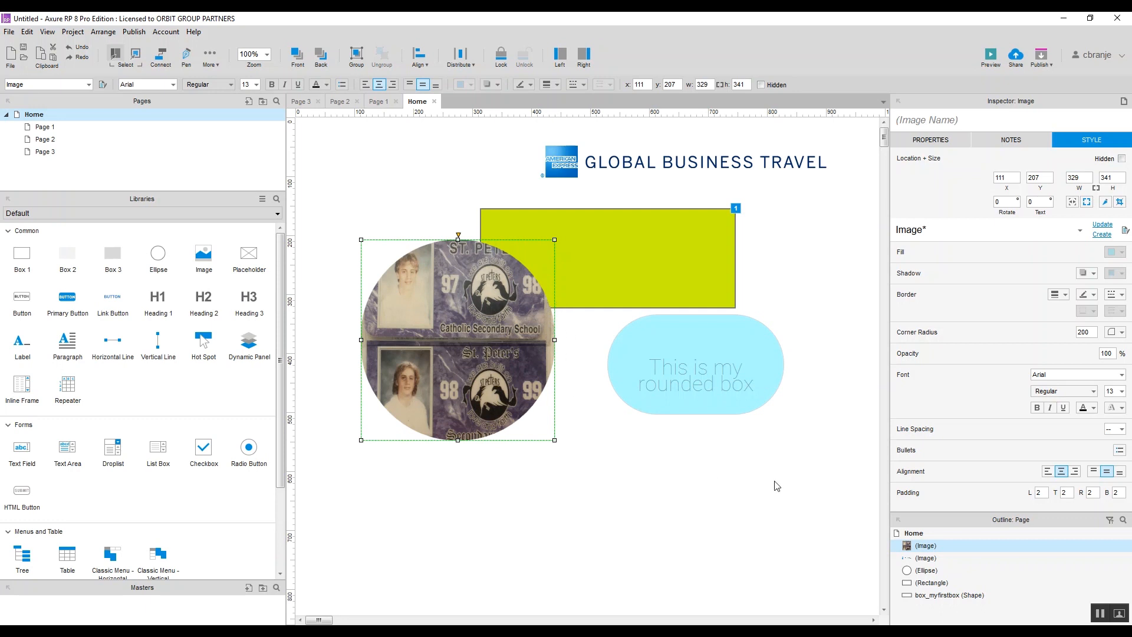
left_click_drag(425, 336, 433, 468)
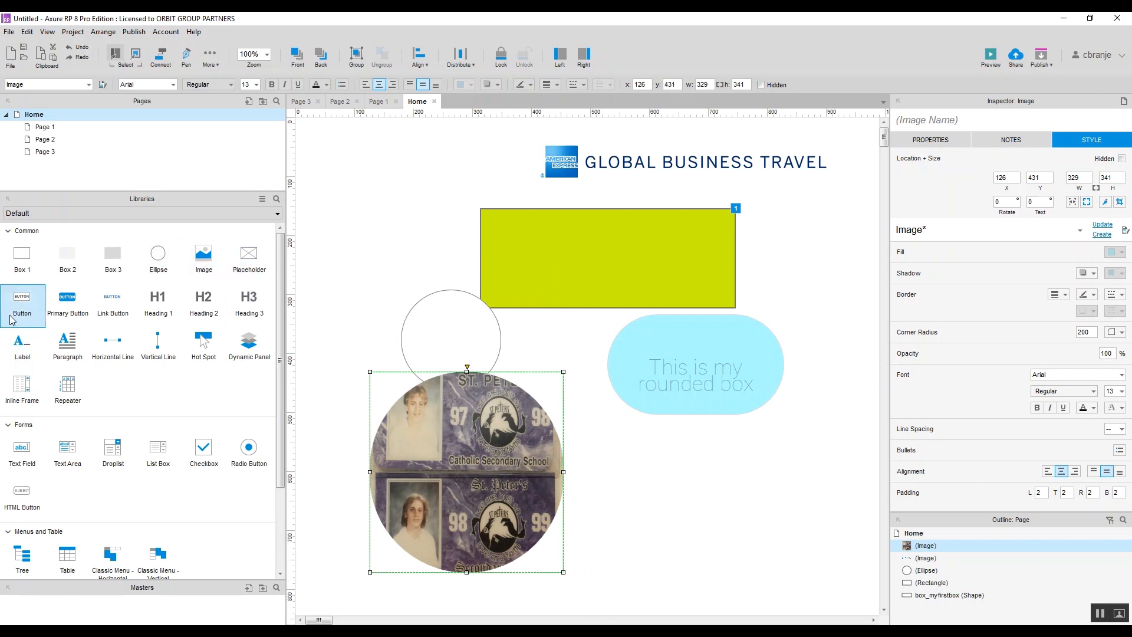
- Add a Button widget to the Home page at X 70, Y 75 and select it
left_click_drag(22, 301, 348, 178)
left_click(392, 230)
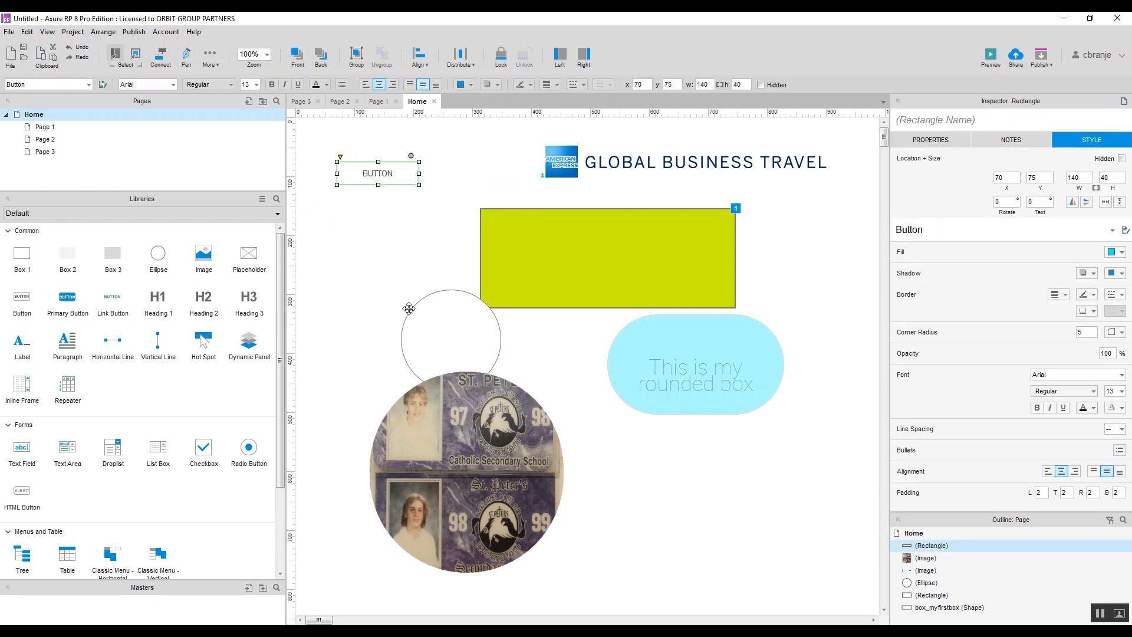
left_click(462, 157)
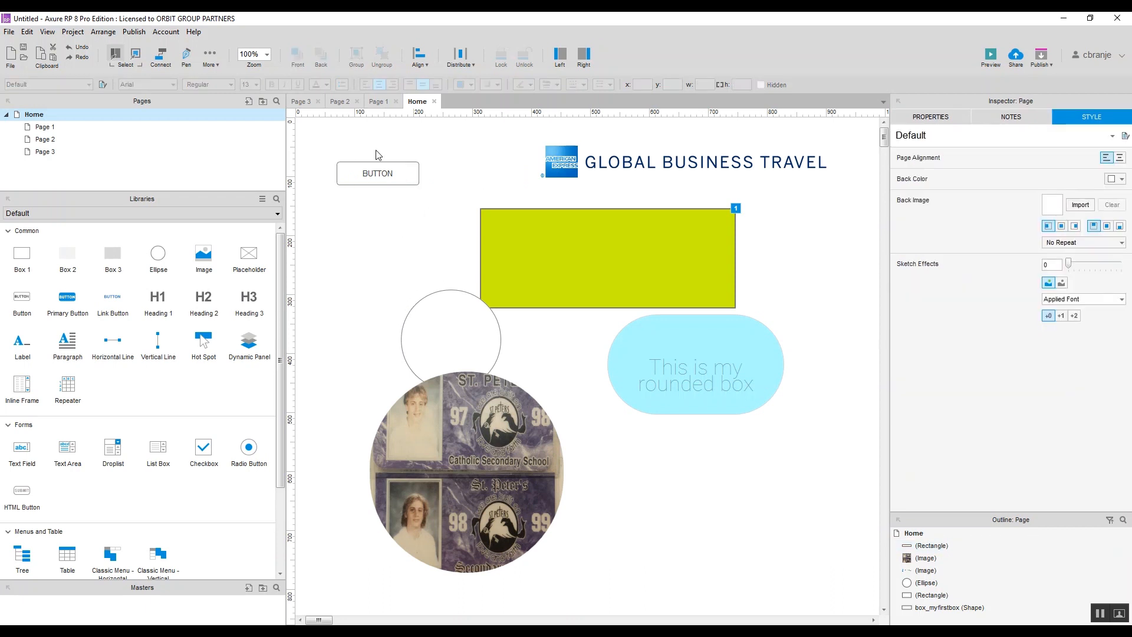
left_click(369, 173)
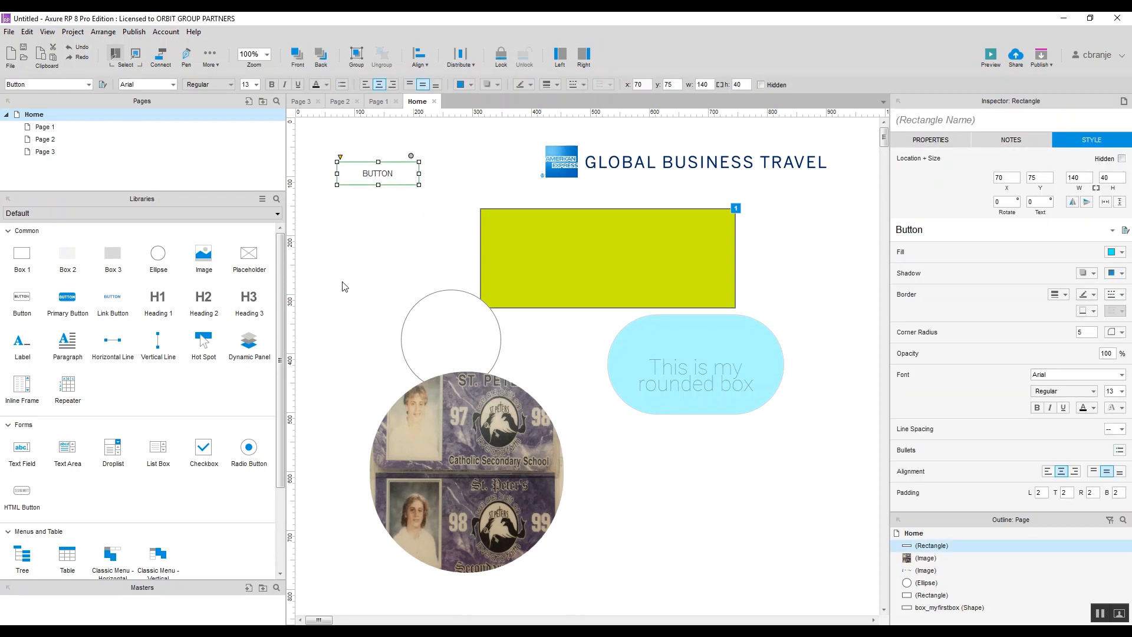
- Reposition the Button widget to X 43, Y 71 and keep it selected
left_click(390, 202)
left_click(386, 170)
left_click(392, 196)
left_click(387, 175)
left_click_drag(388, 176, 372, 173)
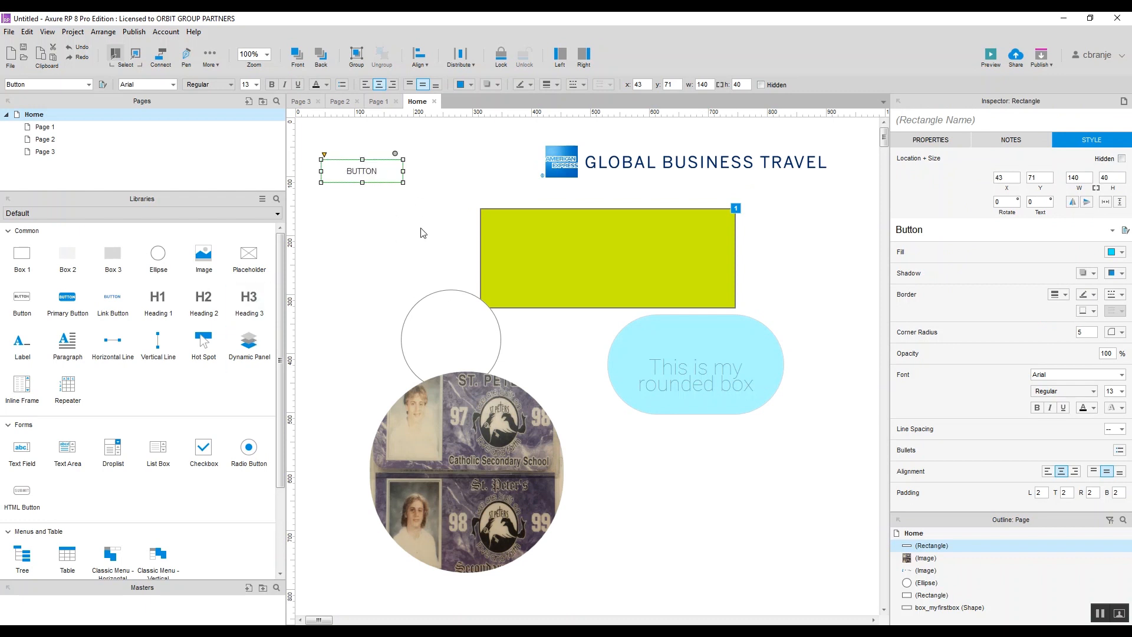
left_click(352, 239)
left_click(360, 175)
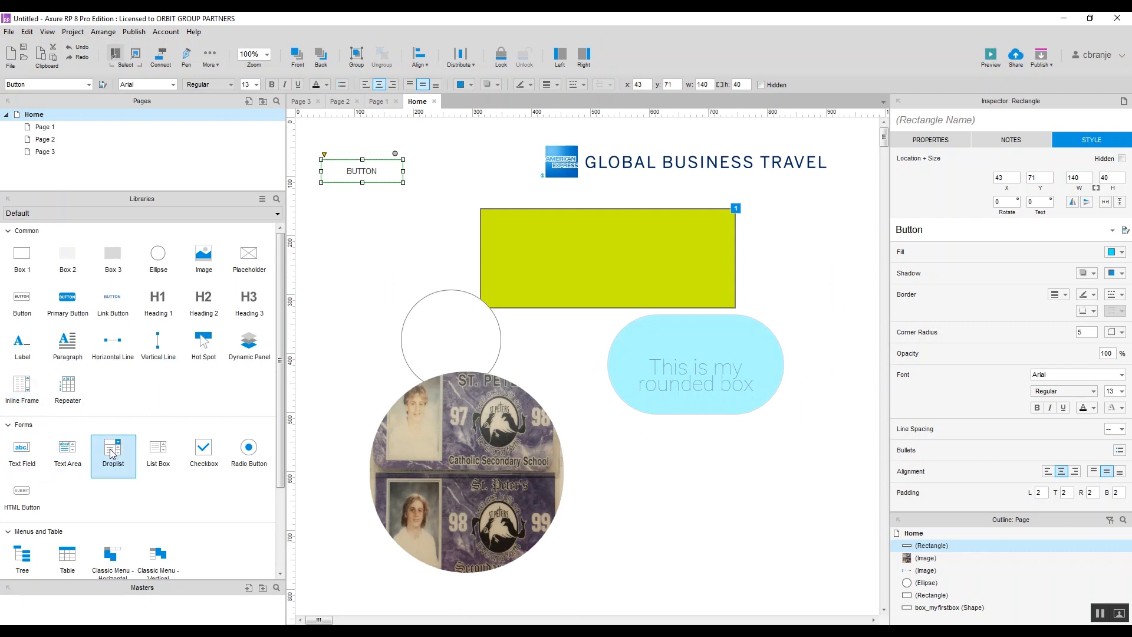
- Add a Droplist widget under the button at X 43, Y 121 and shift the green box right, clear of it
left_click_drag(112, 453, 315, 200)
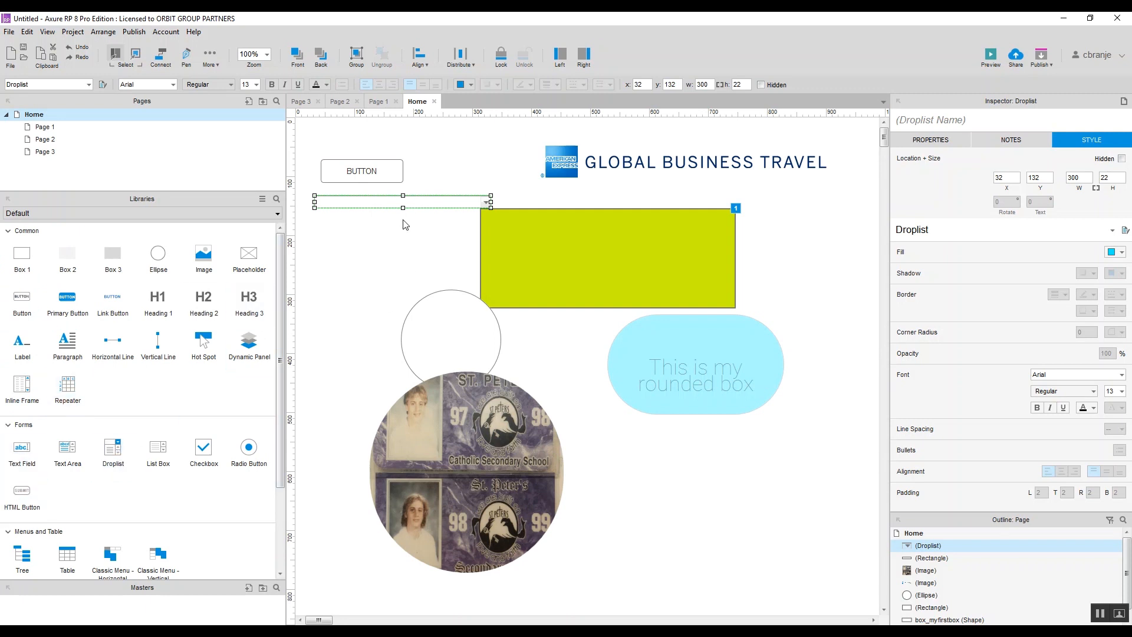
left_click_drag(393, 206, 399, 201)
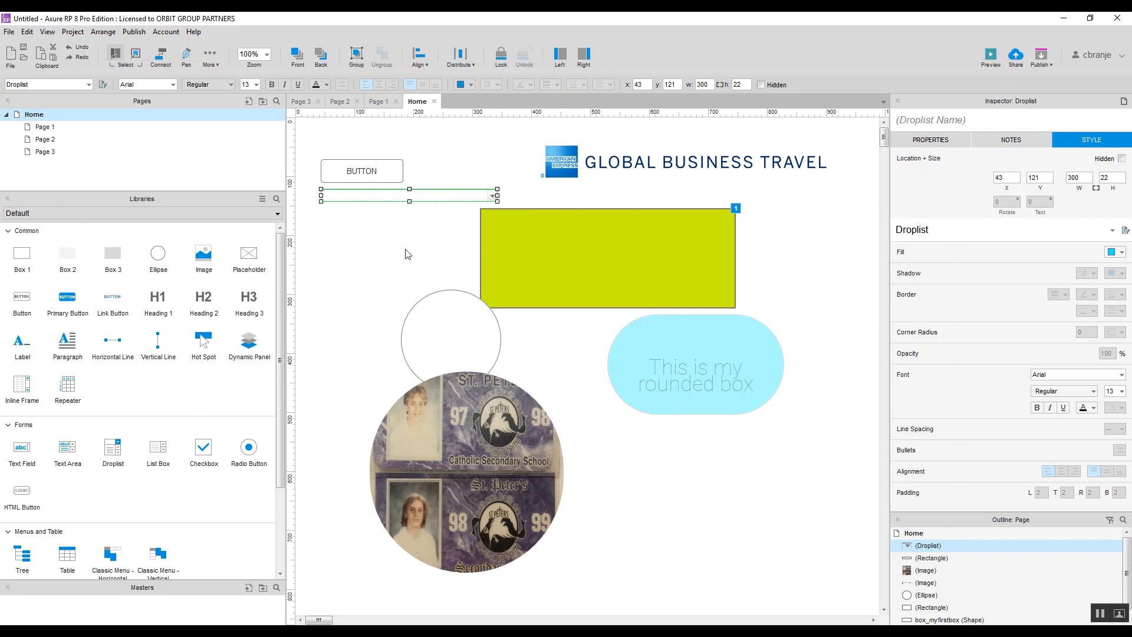
left_click_drag(602, 261, 645, 266)
- Add the options "Item 1", "Item 2", "Item 3" and "This is a different Itm" to the droplist
left_click(446, 196)
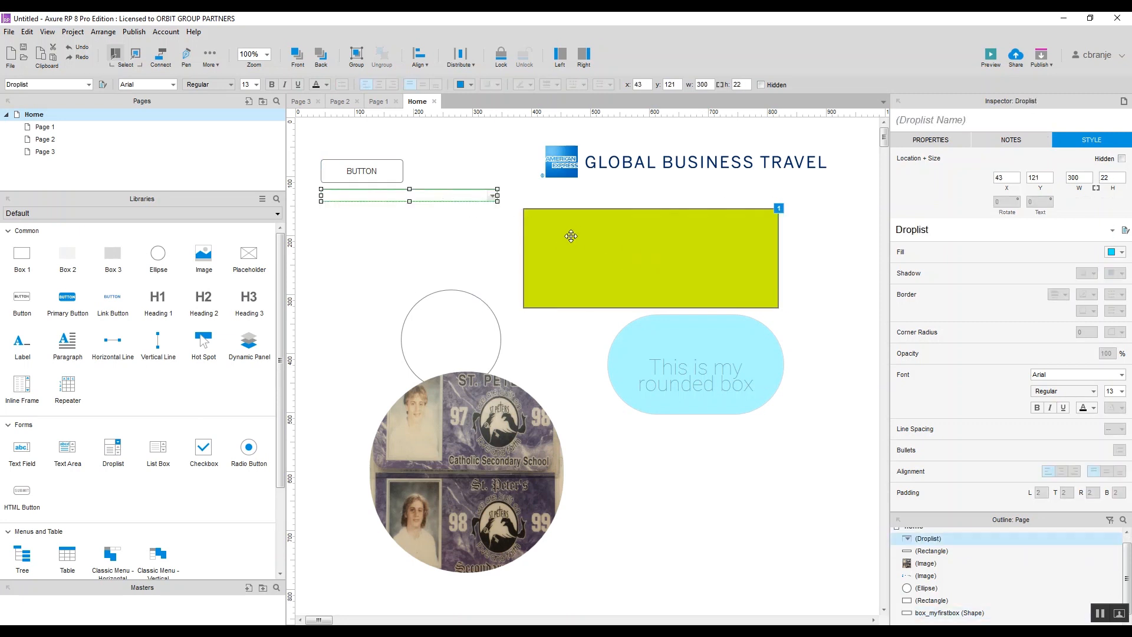
double_click(453, 194)
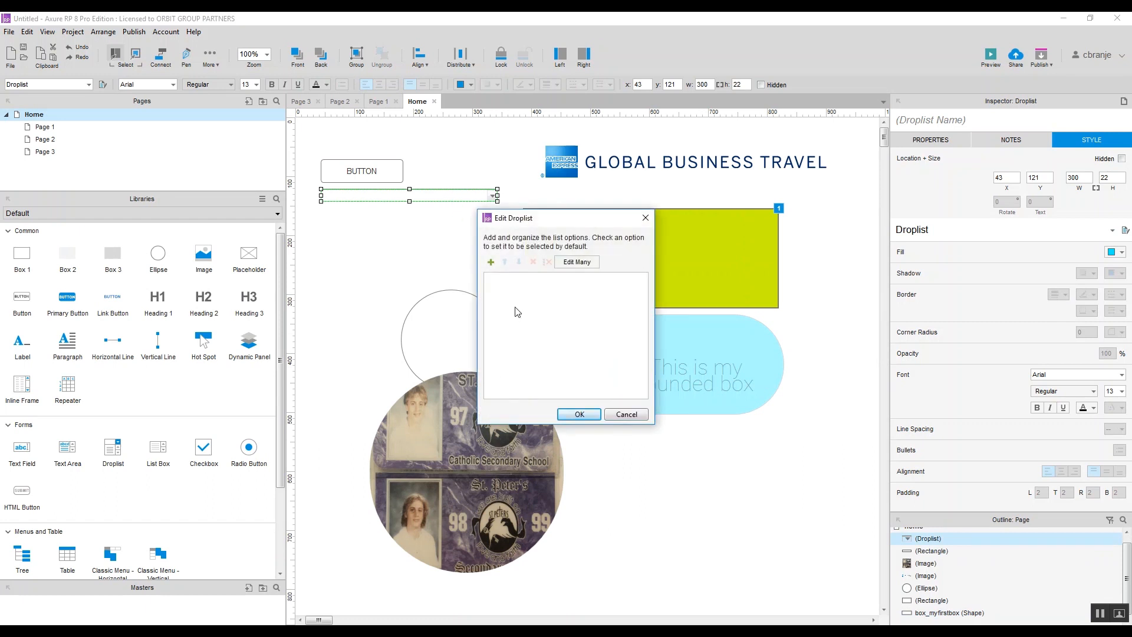
left_click(490, 262)
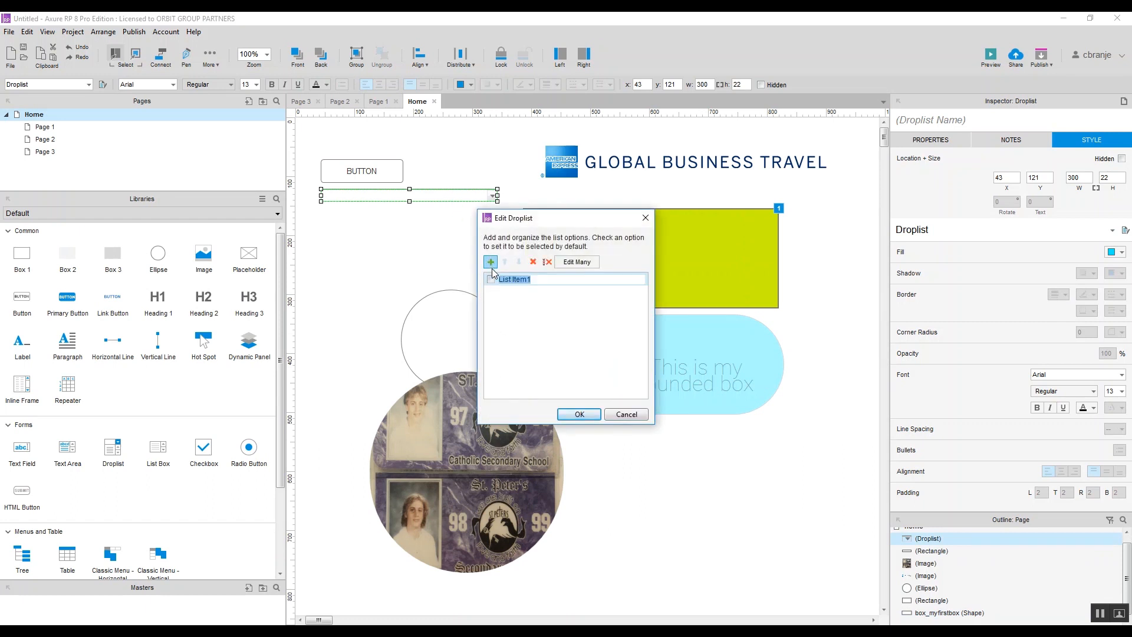
type("Item 1")
left_click(491, 261)
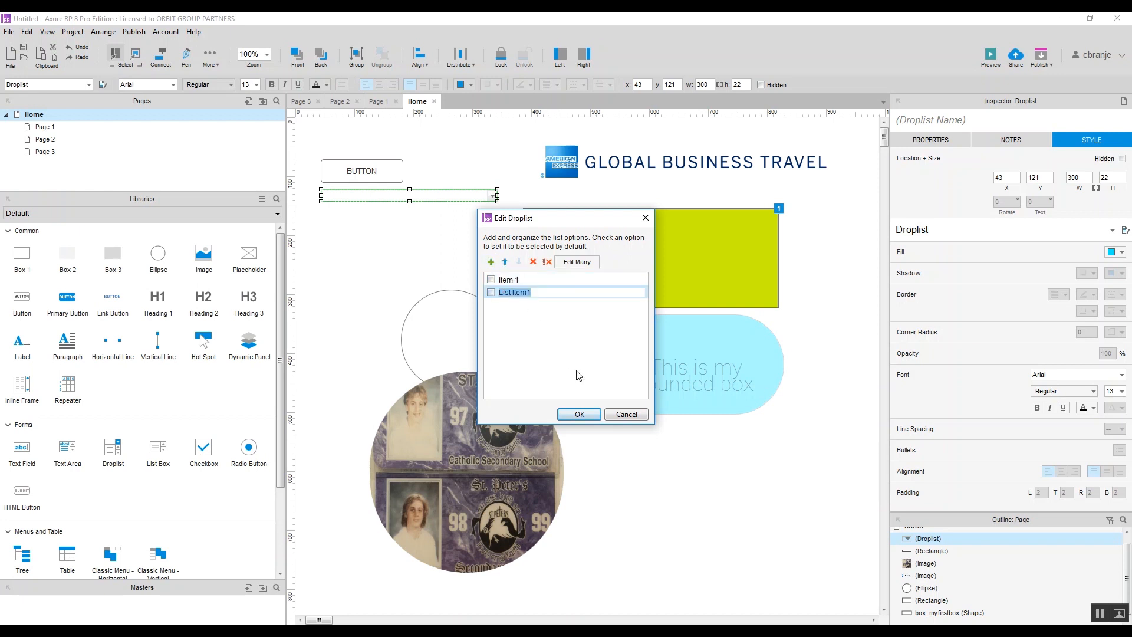
type("Item 2")
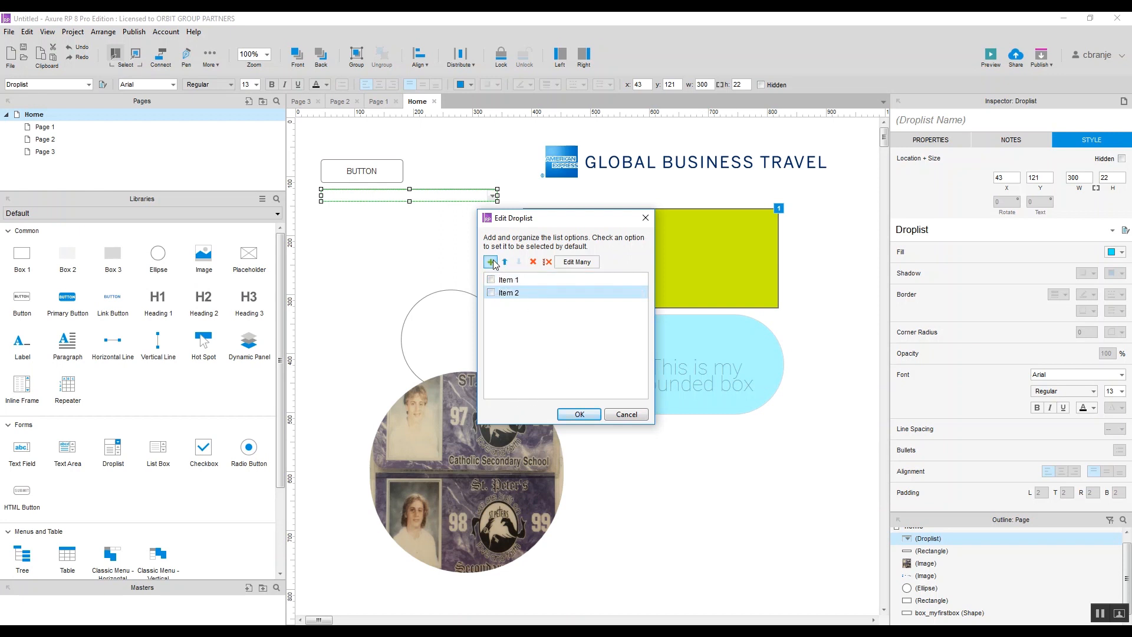
left_click(490, 262)
type("Item 3")
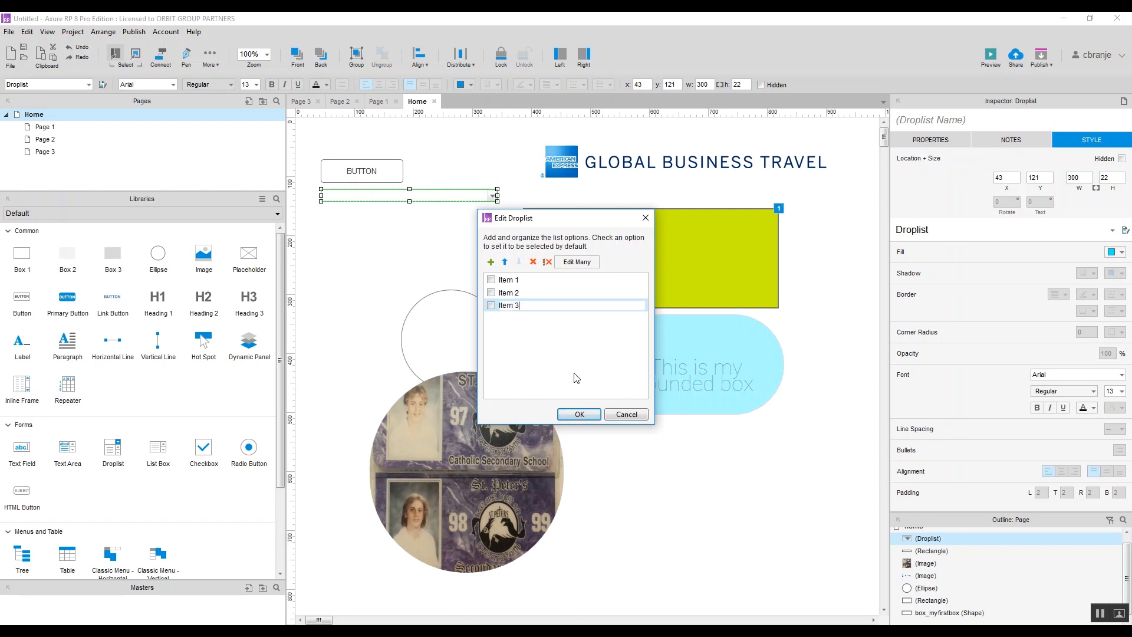
left_click(490, 263)
type("Th")
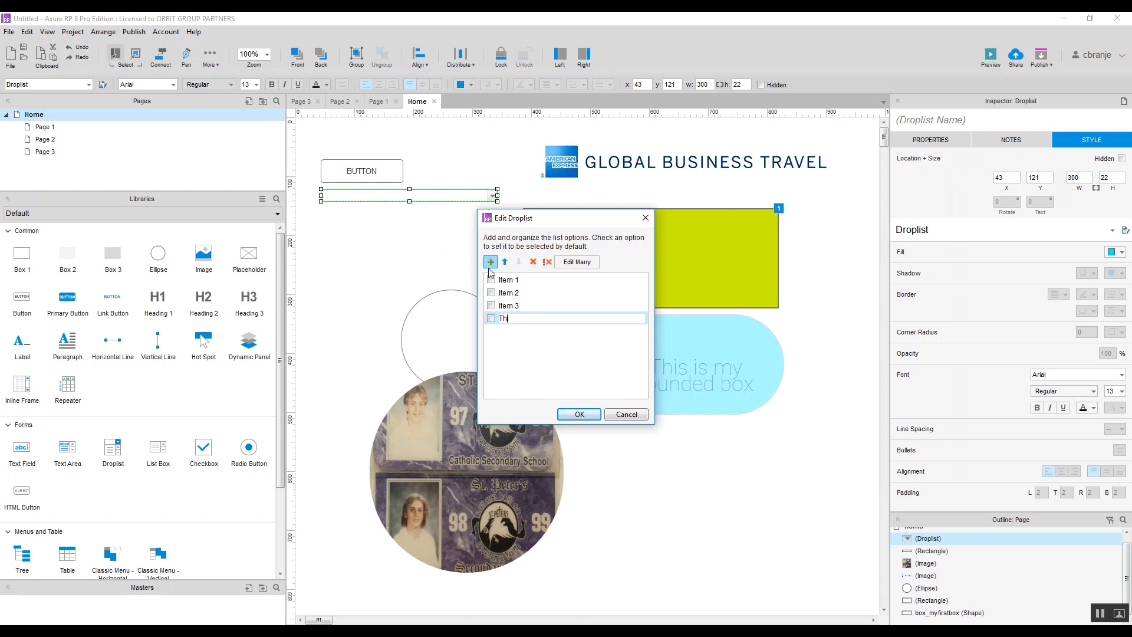
type("is is a different Itm")
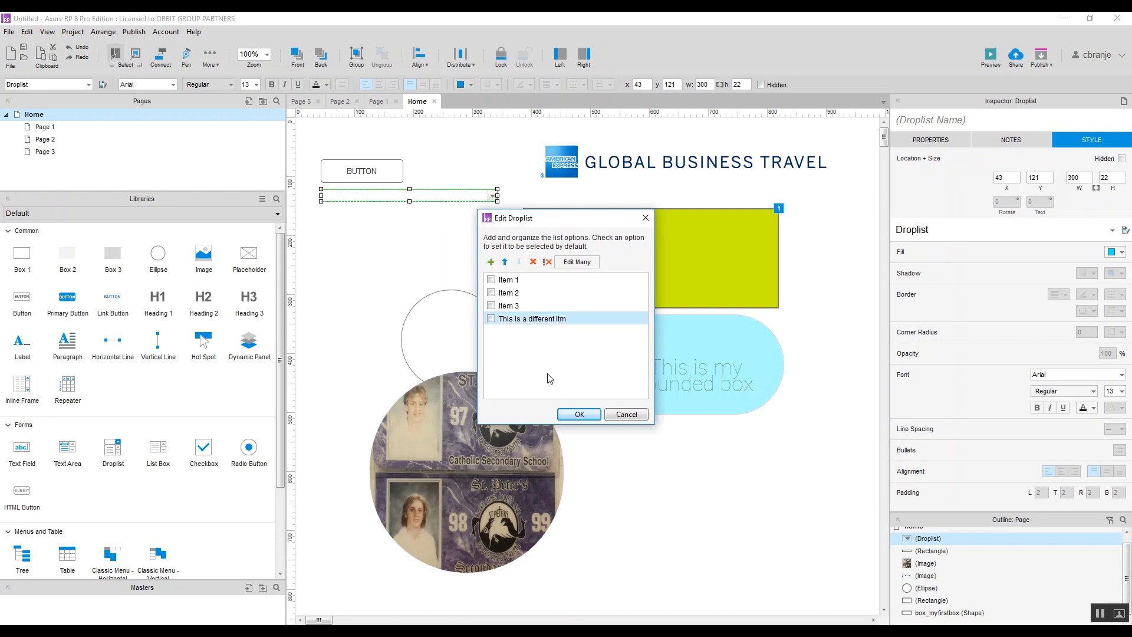
- Bulk-add the placeholder options "asdfsadfdsaf", "asdf", "sadf" and "dsafsafdsadsafasf" to the droplist, one per line
left_click(576, 262)
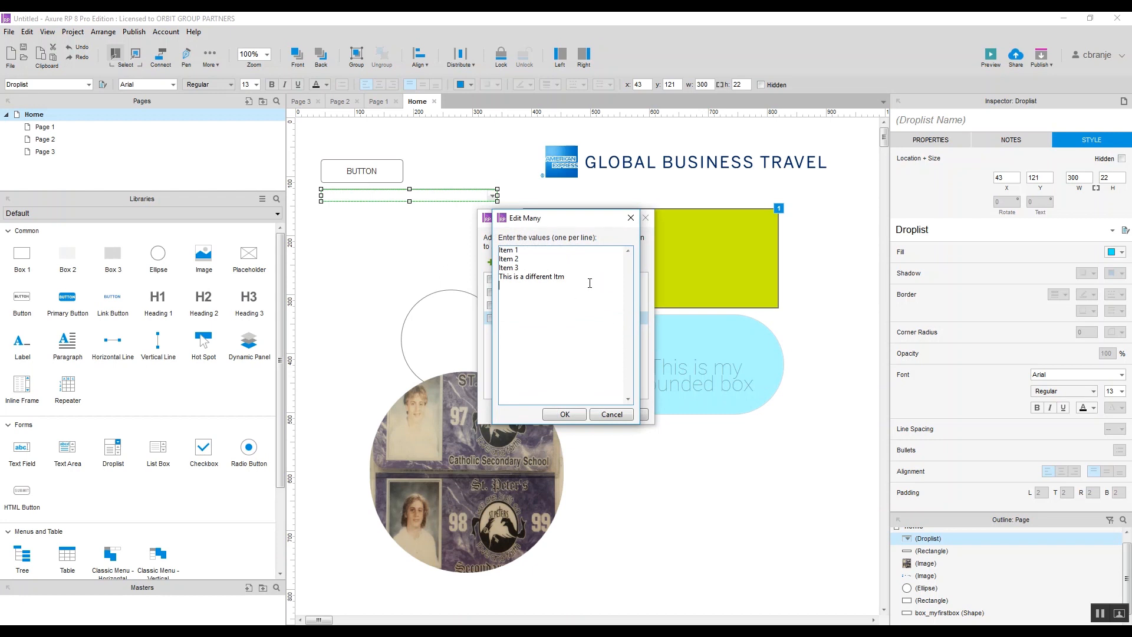
type("asdfsadfdsaf")
key("Return")
type("asdf")
key("Return")
type("sadf")
key("Return")
type("dsafsafdsadsafasf")
key("Return")
- Append "Item 6" as the droplist's last option and apply the edited option list
type("alte")
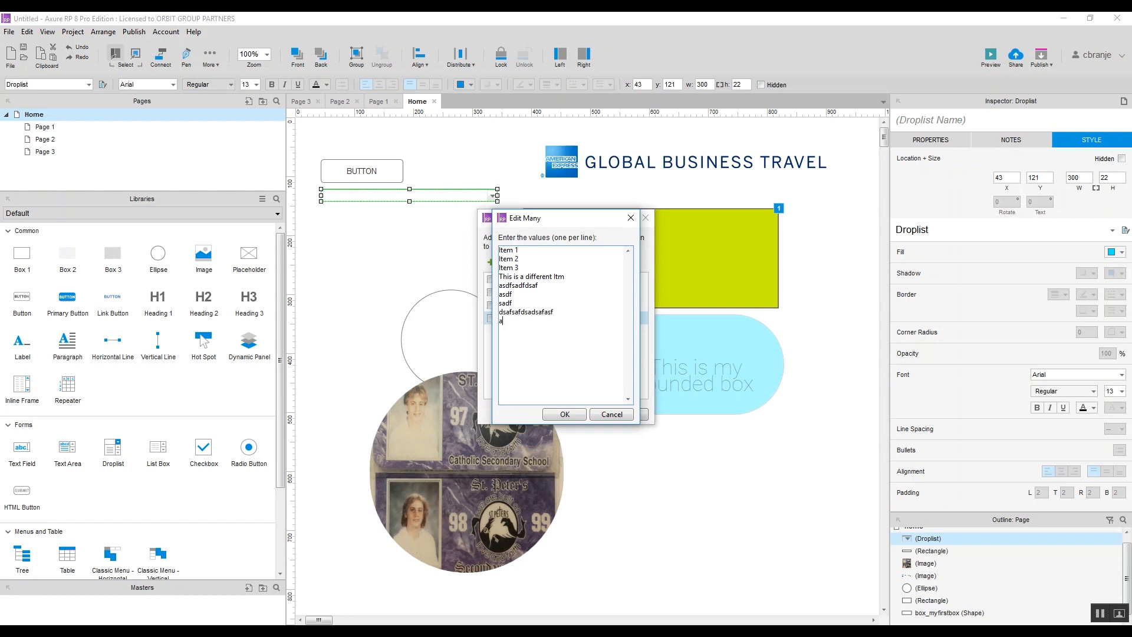
key("BackSpace")
key("BackSpace")
key("BackSpace")
key("BackSpace")
key("BackSpace")
type("Item 6")
left_click(564, 414)
left_click(579, 415)
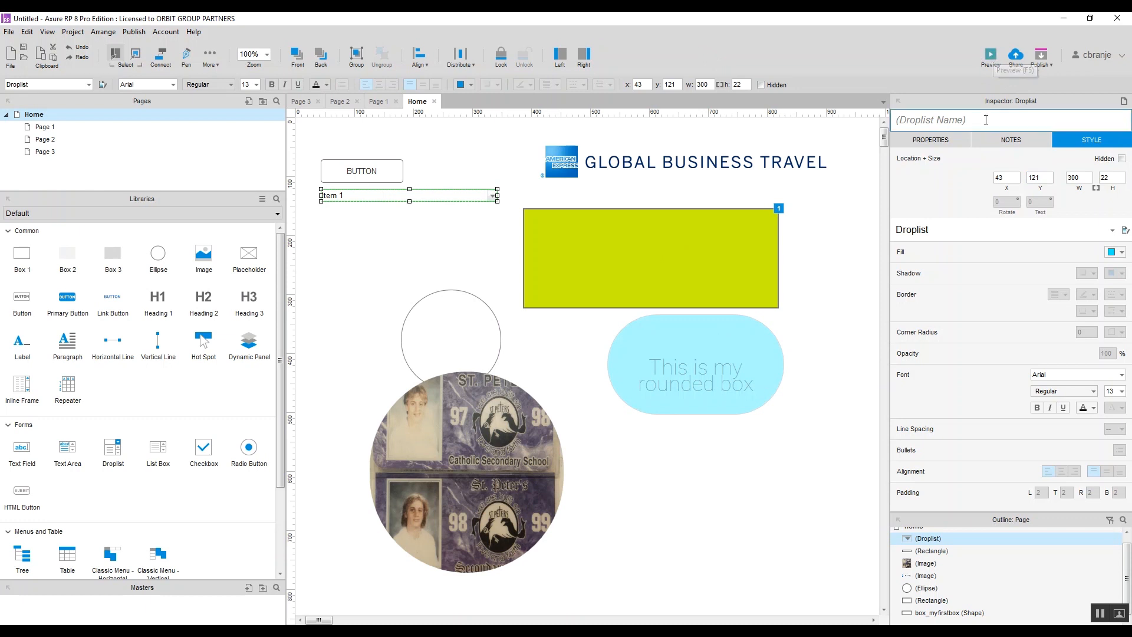
- Preview the Home page prototype in the browser
key("F5")
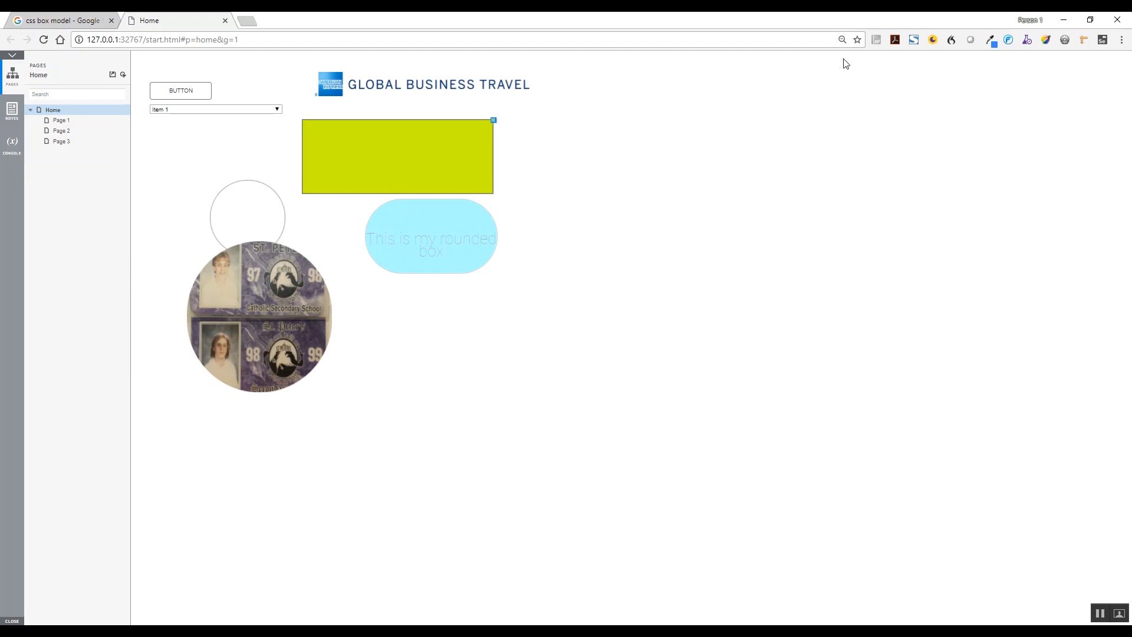
left_click(1101, 27)
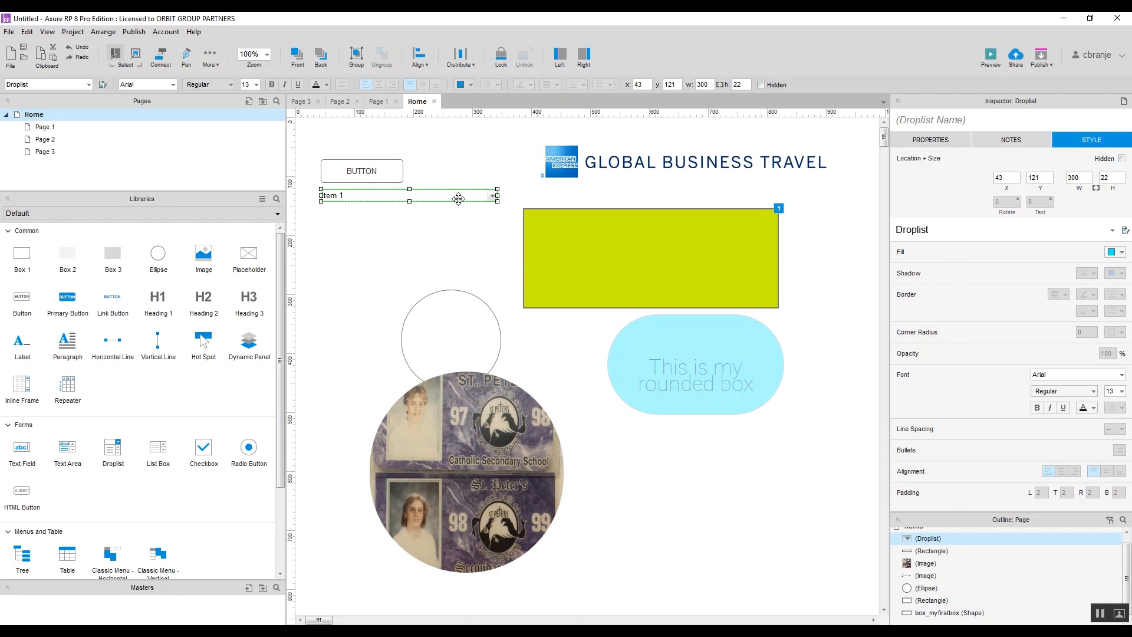
left_click(1064, 18)
left_click(552, 634)
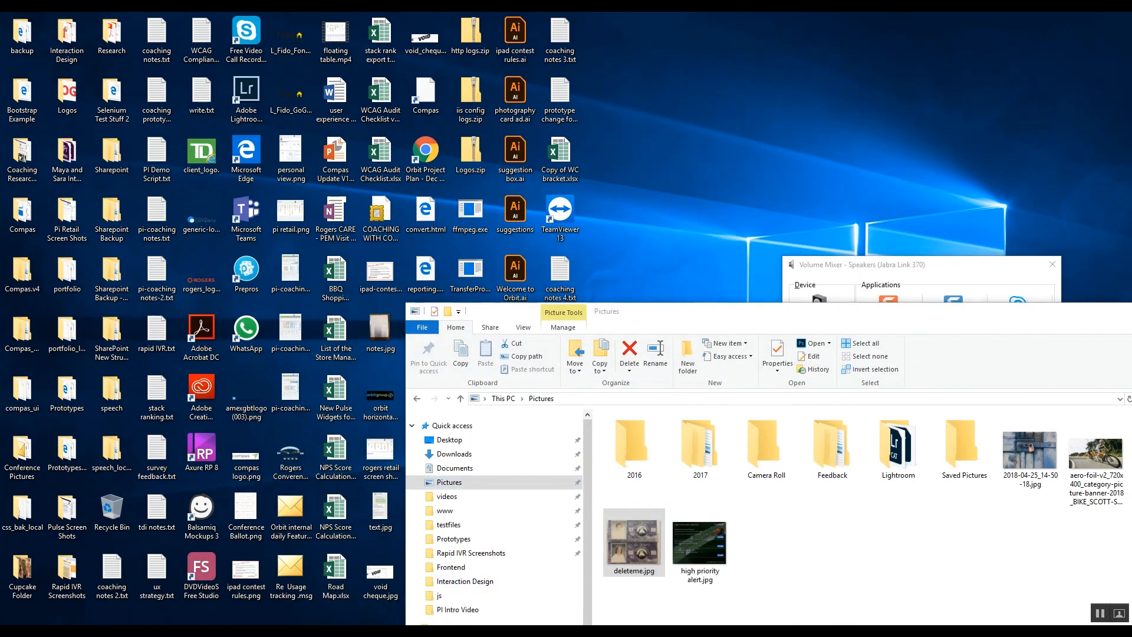
left_click(994, 56)
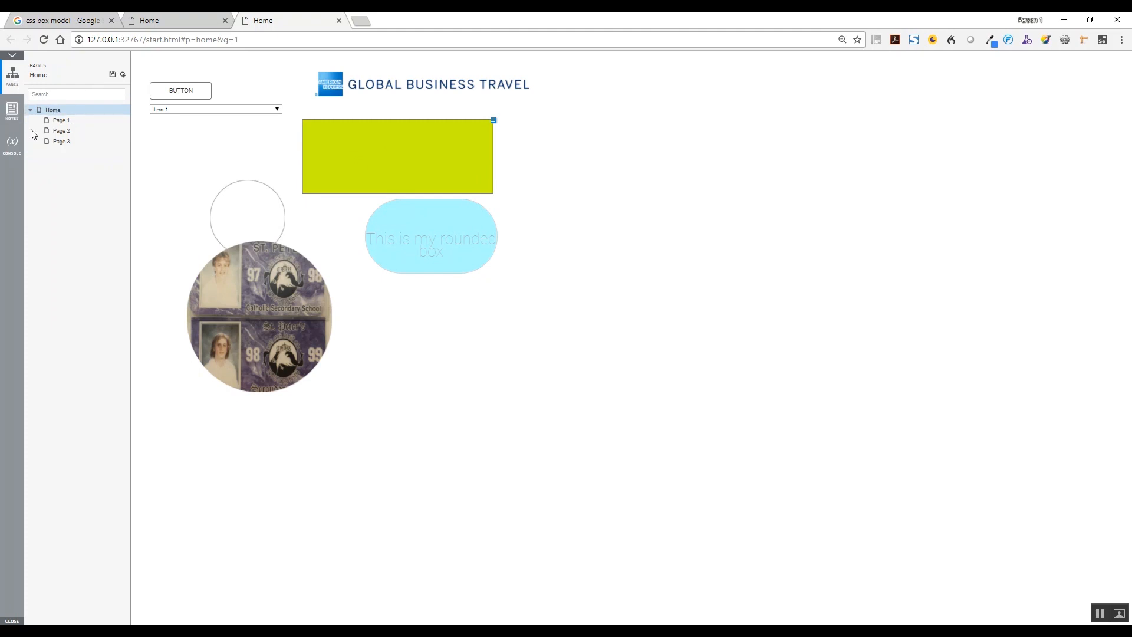
- Test the previewed droplist by selecting "This is a different Itm", and return to Axure RP
left_click(276, 111)
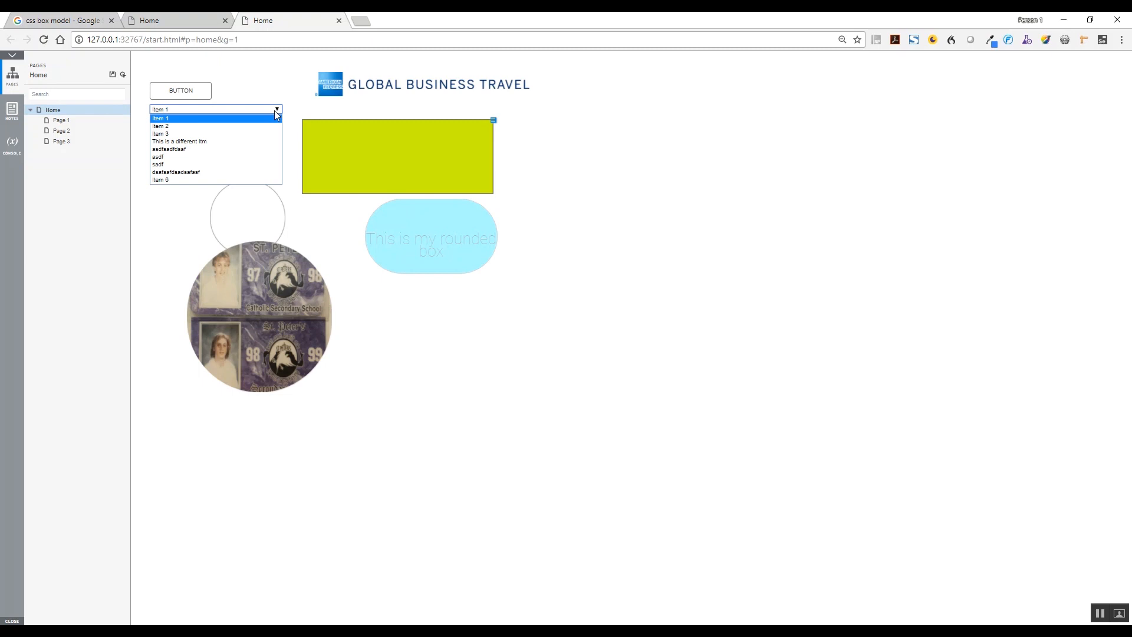
left_click(263, 142)
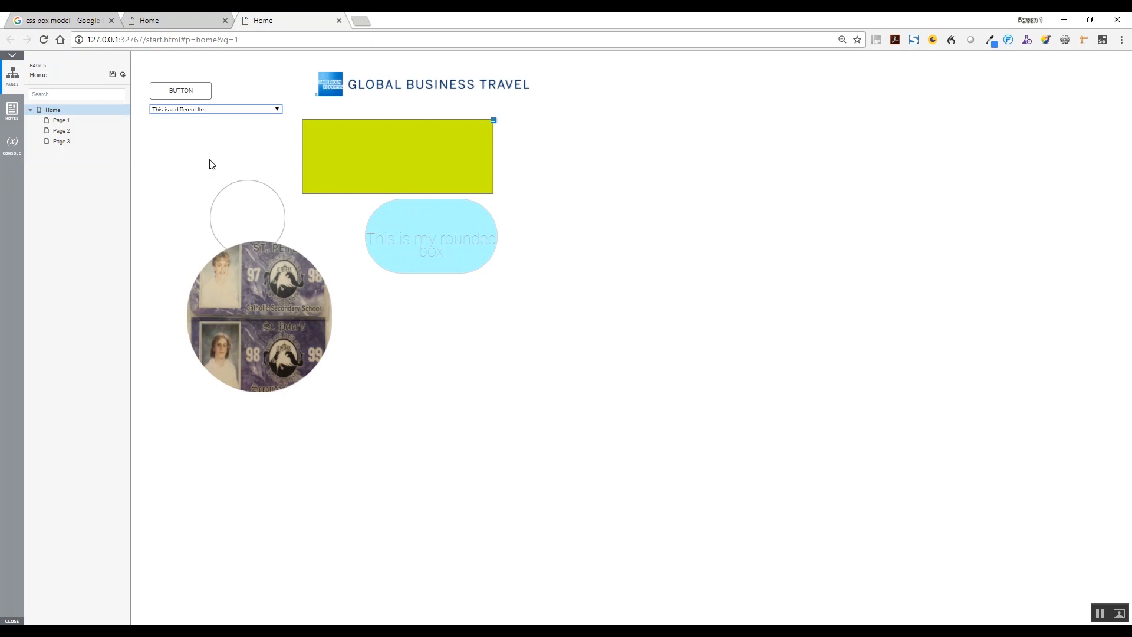
left_click(215, 111)
left_click(198, 163)
left_click(581, 633)
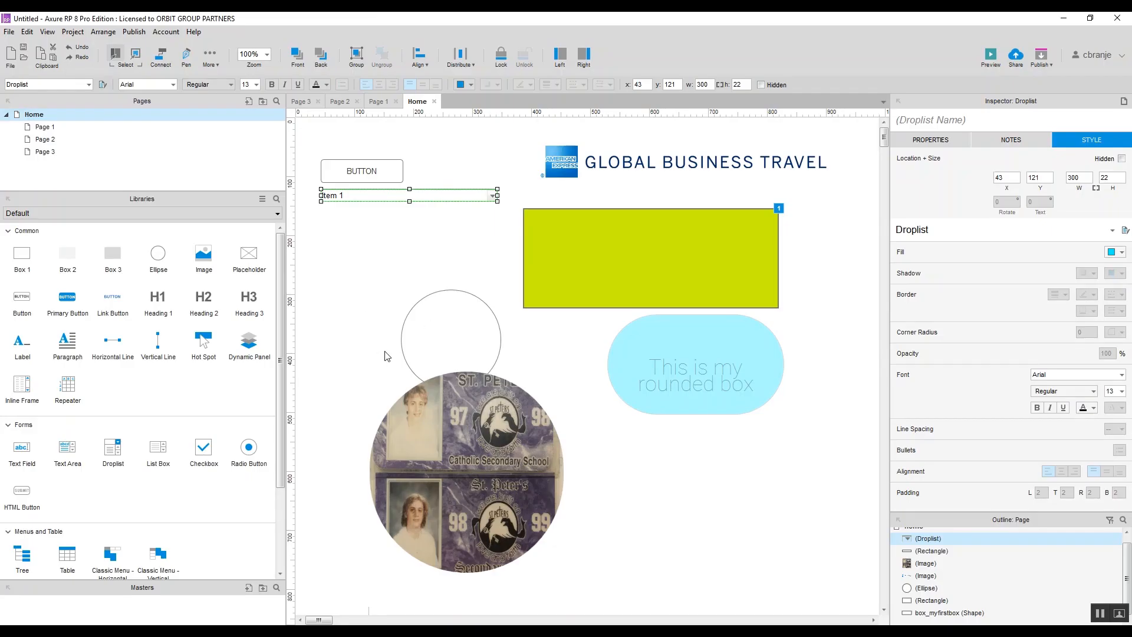
- Add a Text Area widget under the droplist at X 43, Y 168 and move the ellipse below the rounded box
left_click(408, 254)
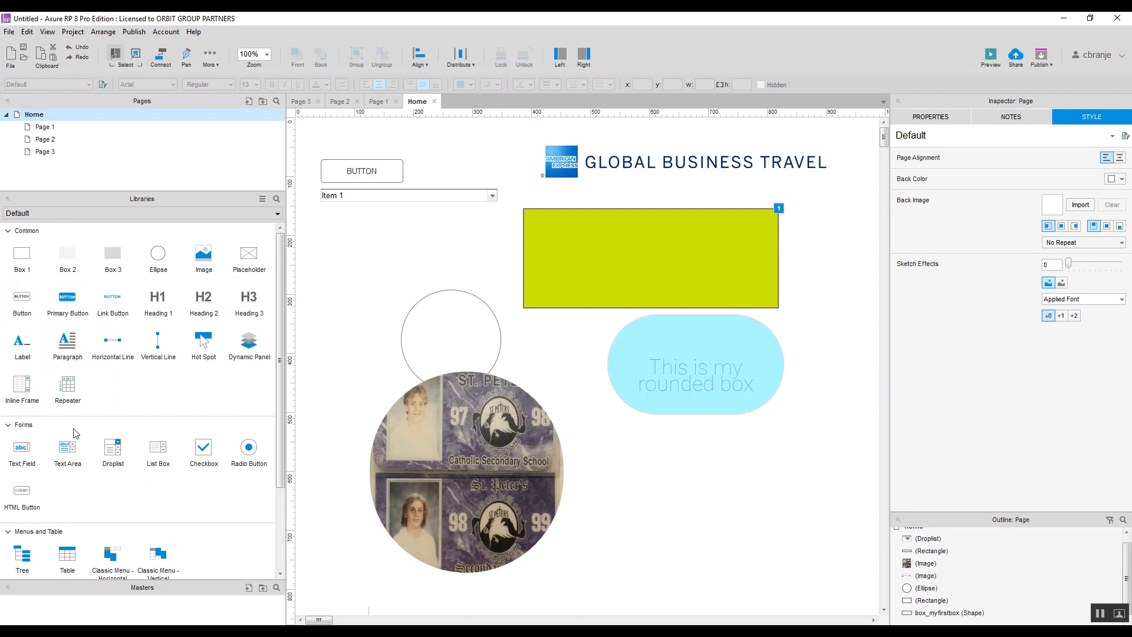
left_click_drag(76, 435, 324, 220)
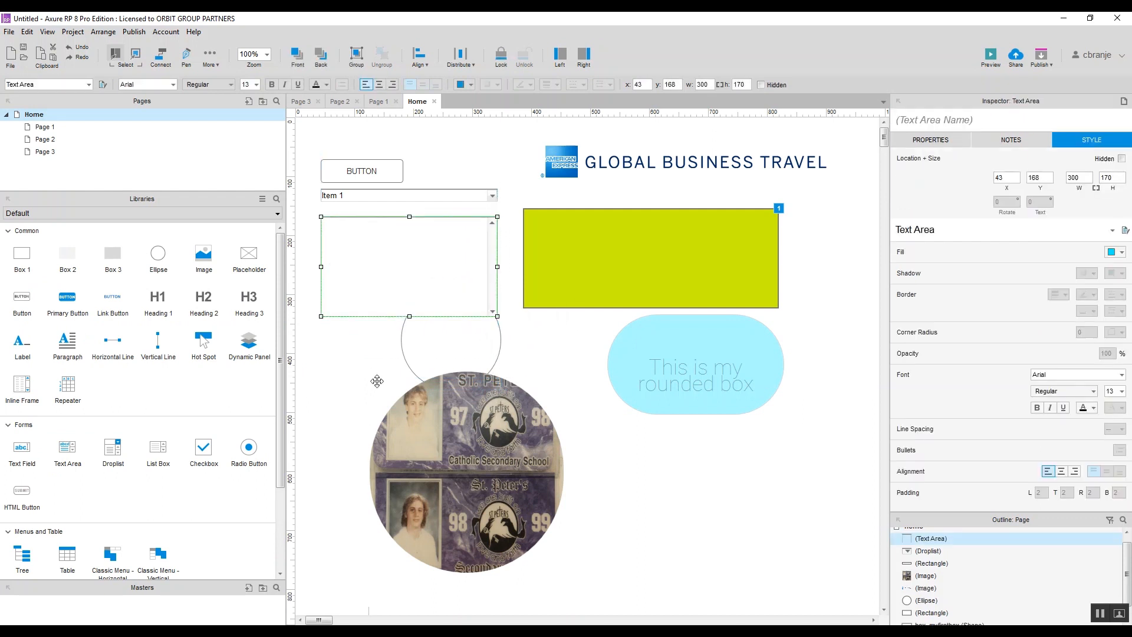
left_click_drag(430, 331, 728, 486)
left_click(468, 260)
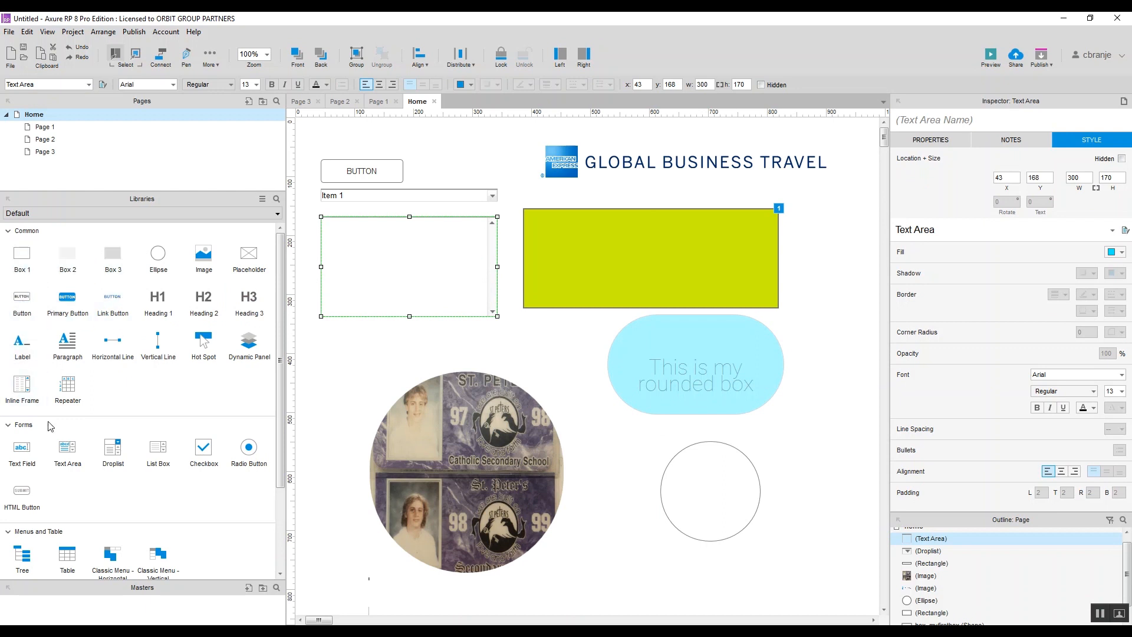
- Add a Text Field at X 43, Y 365 under the text area and a Checkbox just right of it
left_click_drag(23, 453, 327, 337)
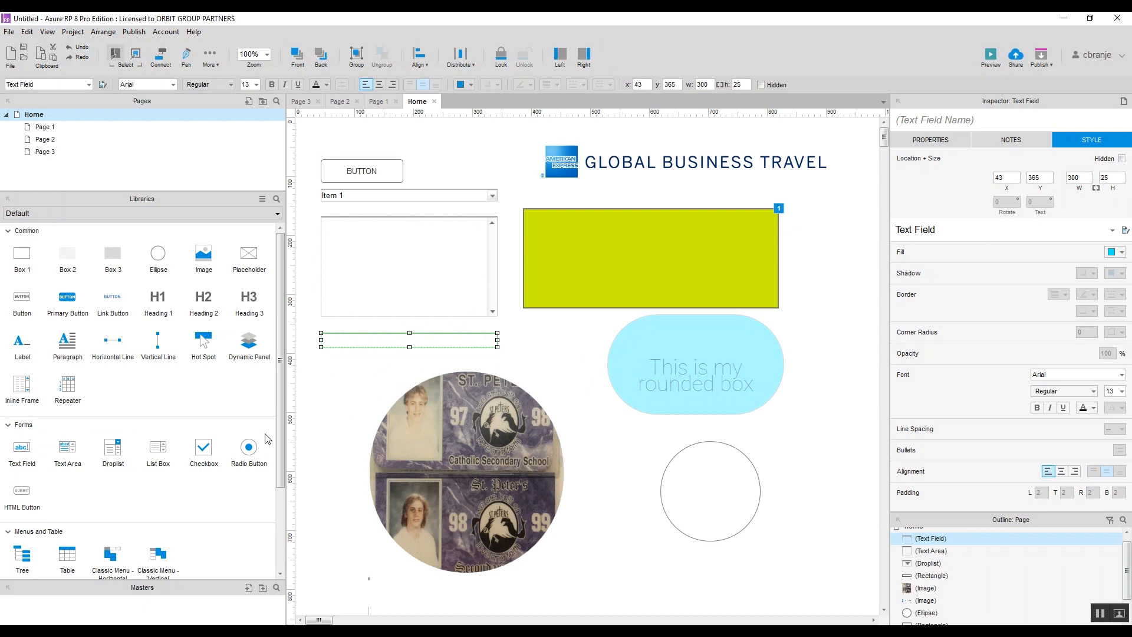
left_click_drag(217, 439, 532, 340)
left_click(573, 369)
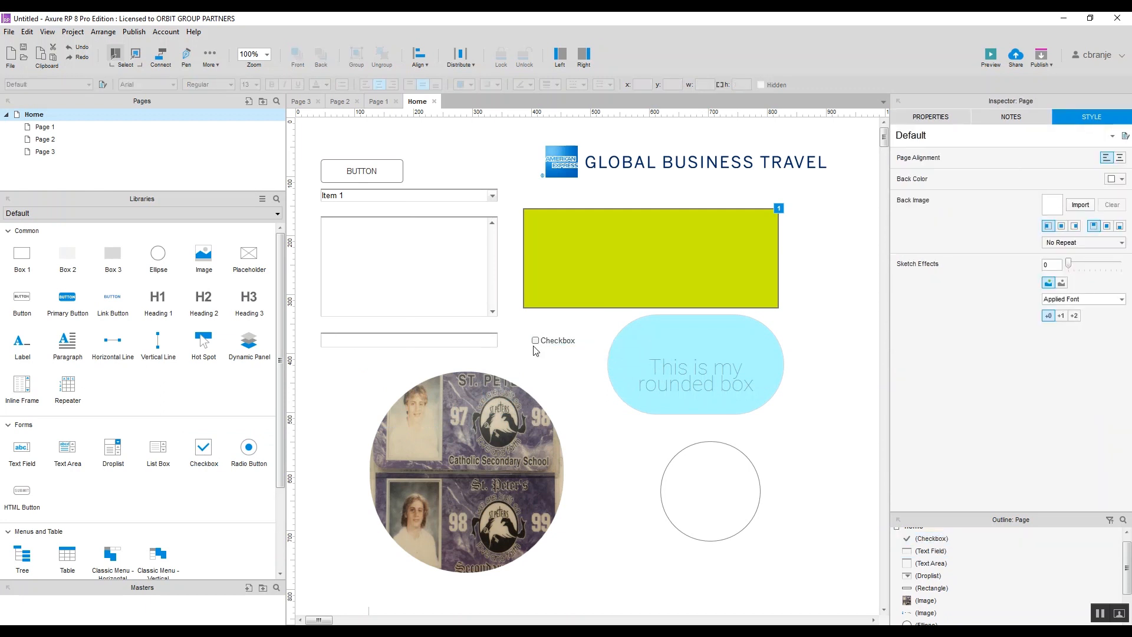
- Preview the Home page in the browser, toggle the checkbox on and off, and enter "type in the text field" in the text field
left_click(991, 56)
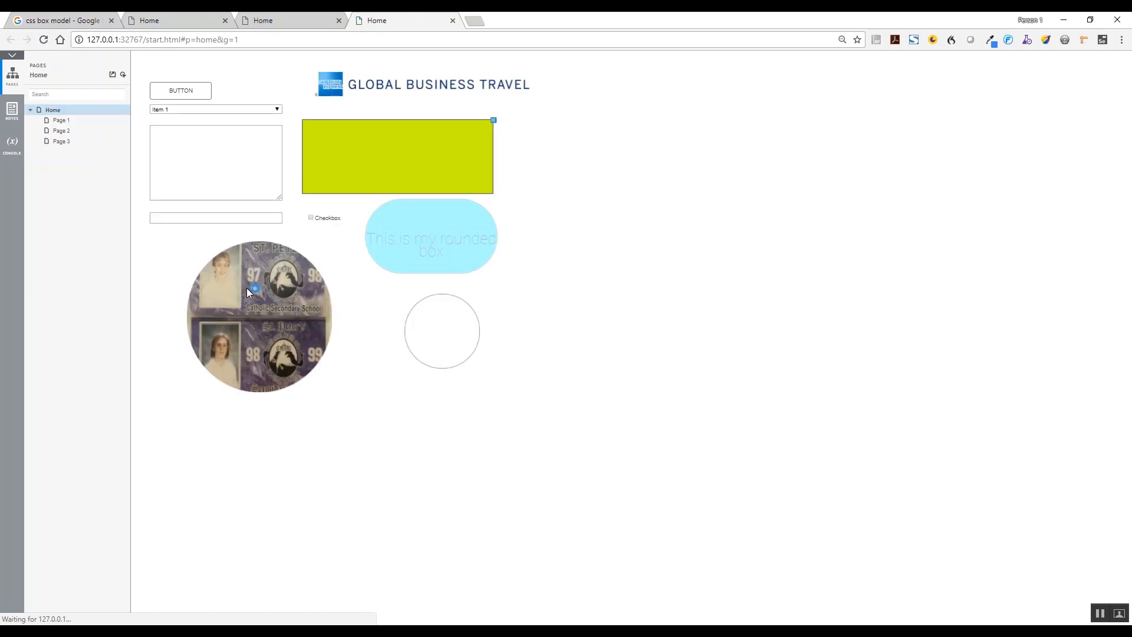
left_click(311, 218)
left_click(313, 219)
left_click(197, 219)
type("type in the text field")
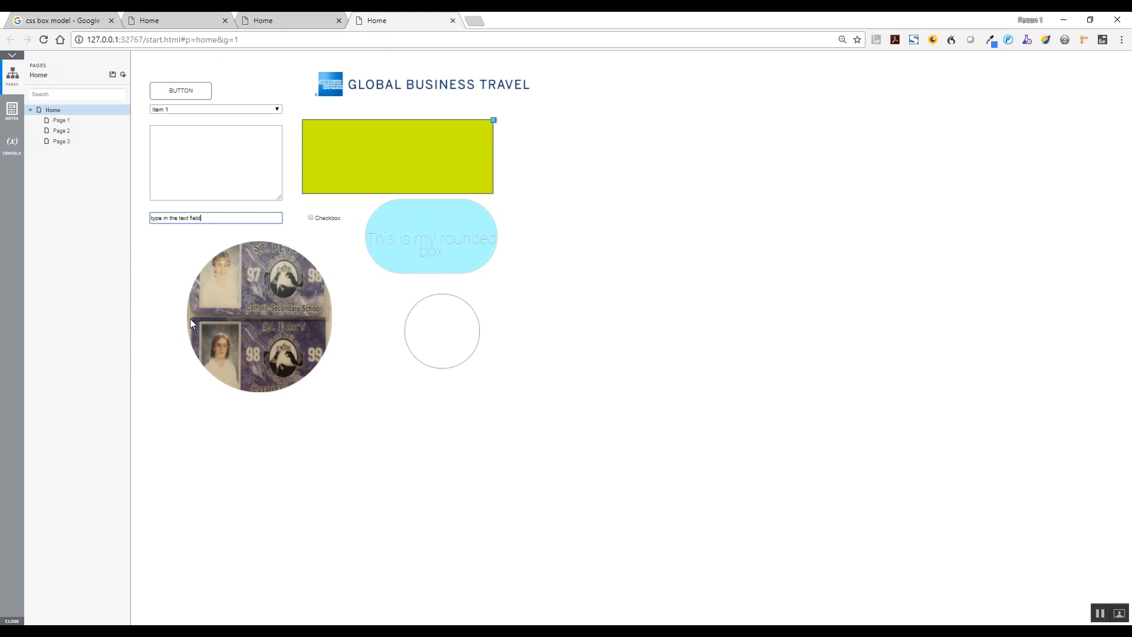
- Test the previewed text area by entering several lines of random sample text
left_click(226, 162)
type("thifsad fdsa")
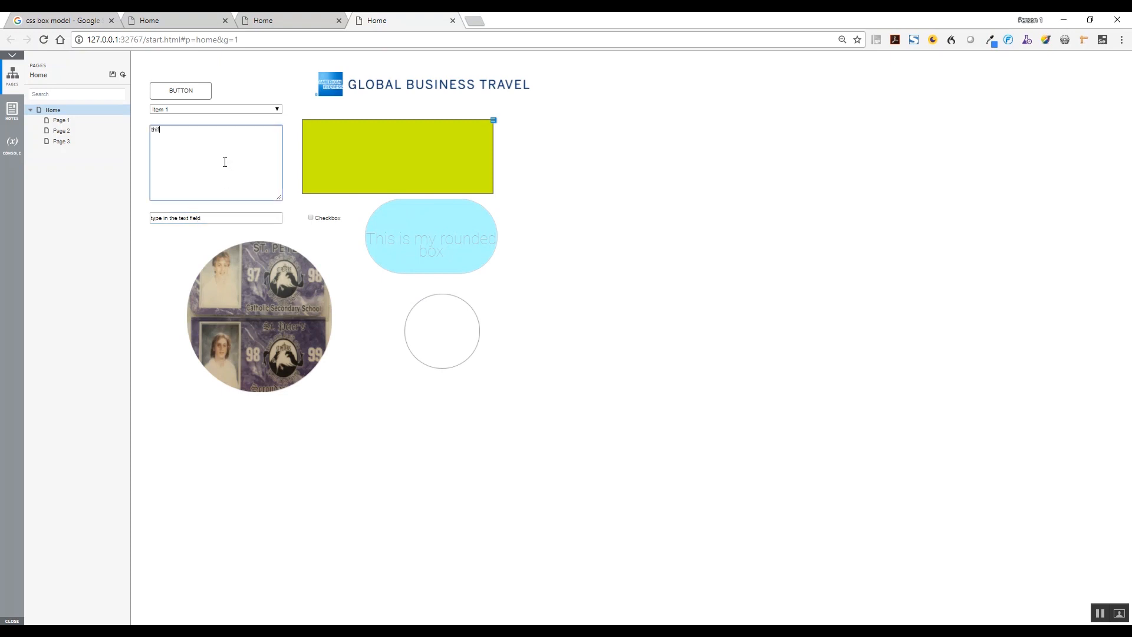
key("Return")
type("fdsaf adsf  asdf dsaf dsaf dsaf sadf asdf ")
type("asfd asdf")
key("Return")
key("Return")
type("asdfdf")
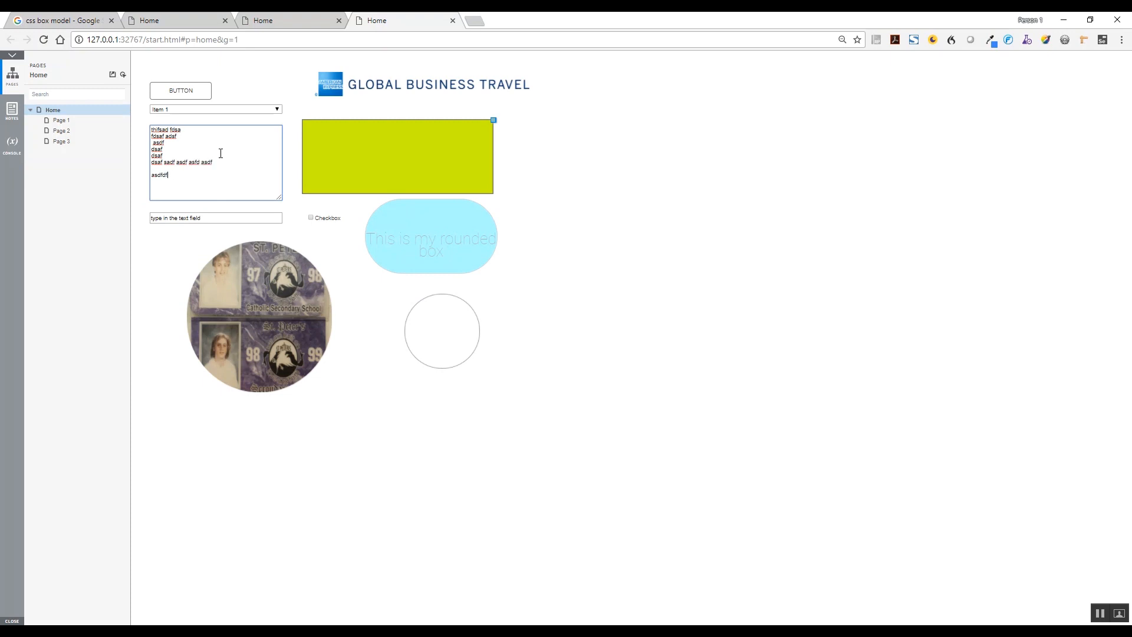
type("dsgdfgfdsgsfdgd")
key("Return")
left_click(686, 267)
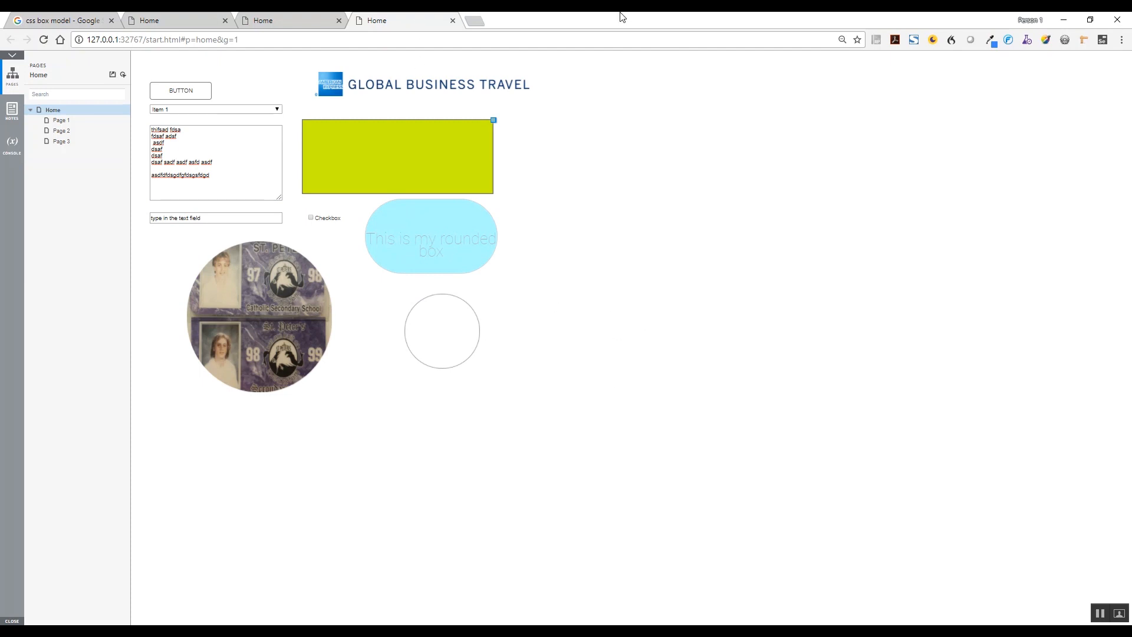
- Open axure.com in a new browser tab and open its My Licenses portal
key("ctrl+t")
type("axure")
key("ctrl+Return")
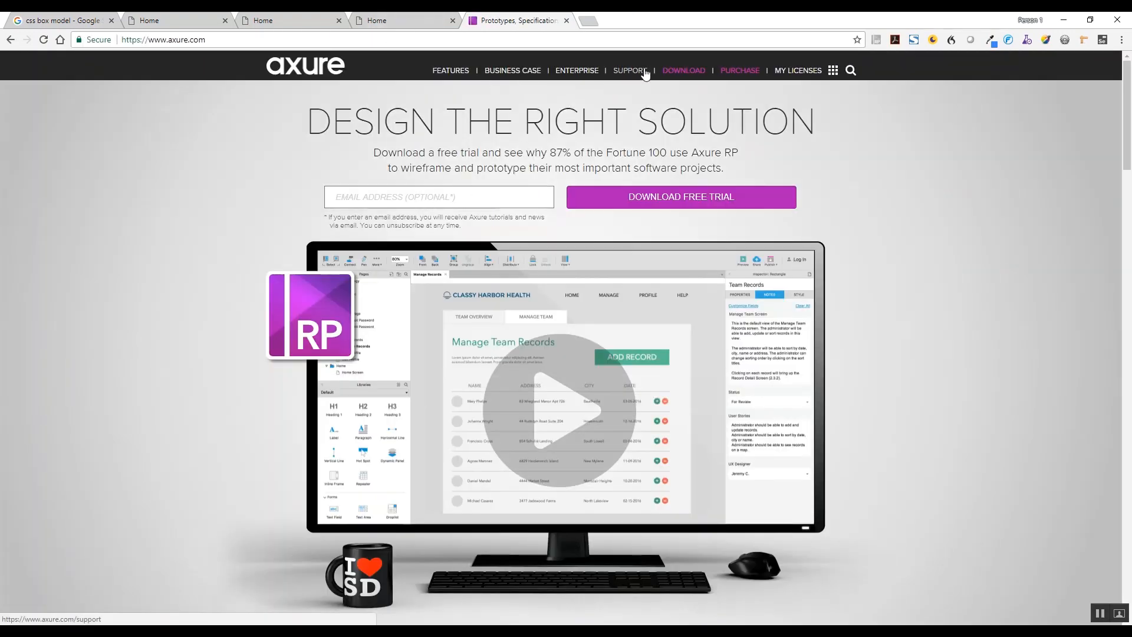
left_click(791, 73)
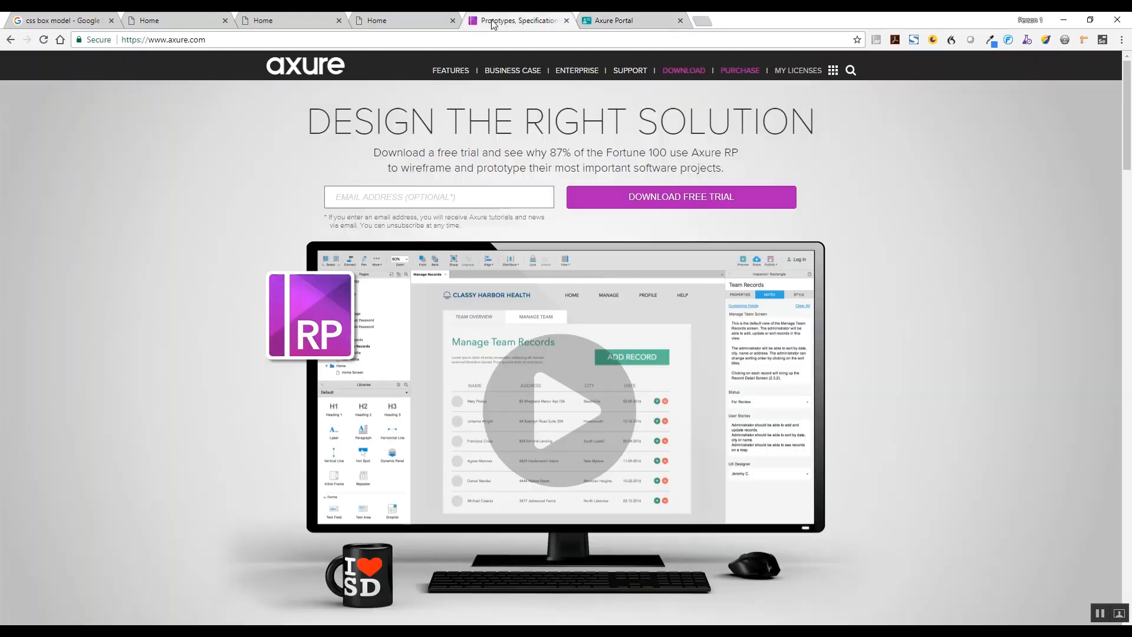
left_click(501, 21)
left_click(313, 39)
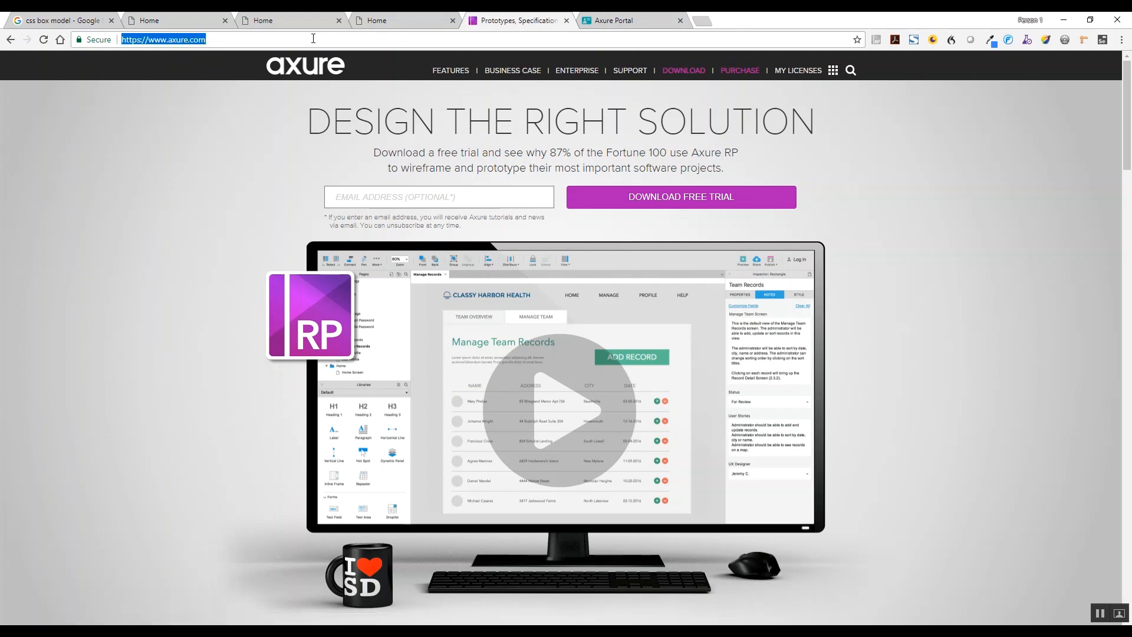
left_click(313, 39)
type("/edu")
key("Return")
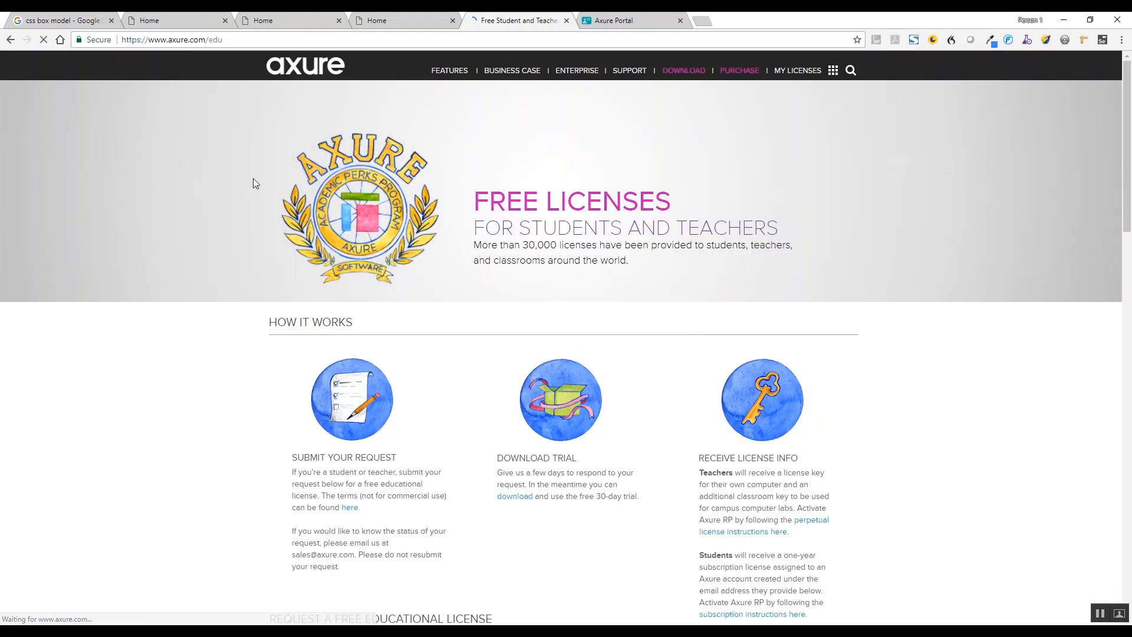
- Examine the request form for a free educational license, and return to Axure RP
scroll(399, 311, "down", 5)
scroll(628, 398, "down", 2)
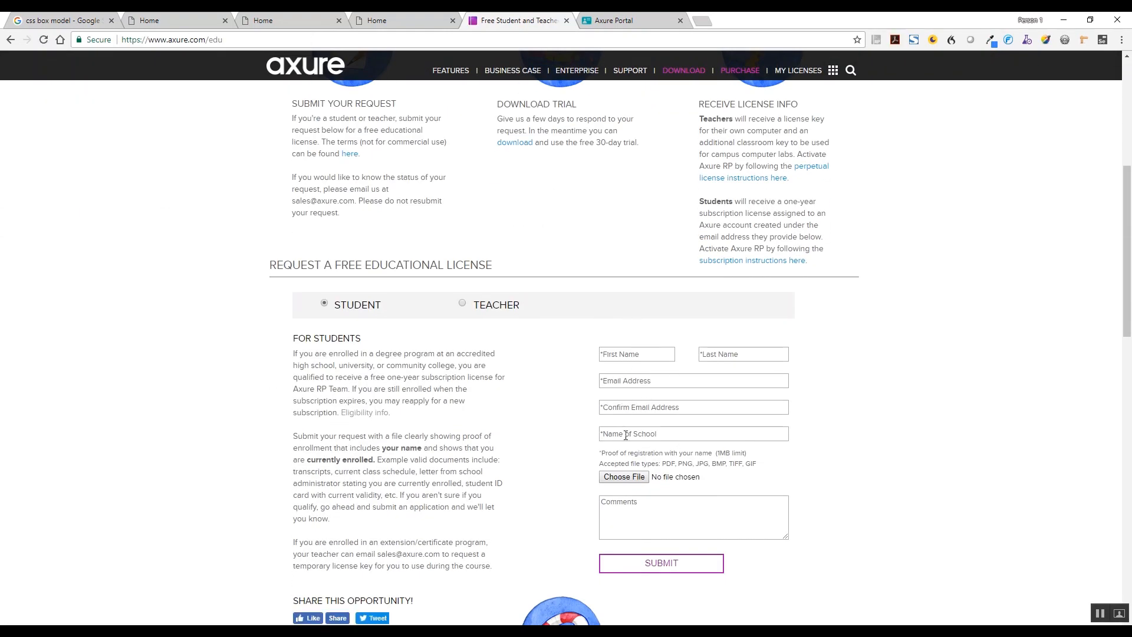
scroll(625, 435, "down", 1)
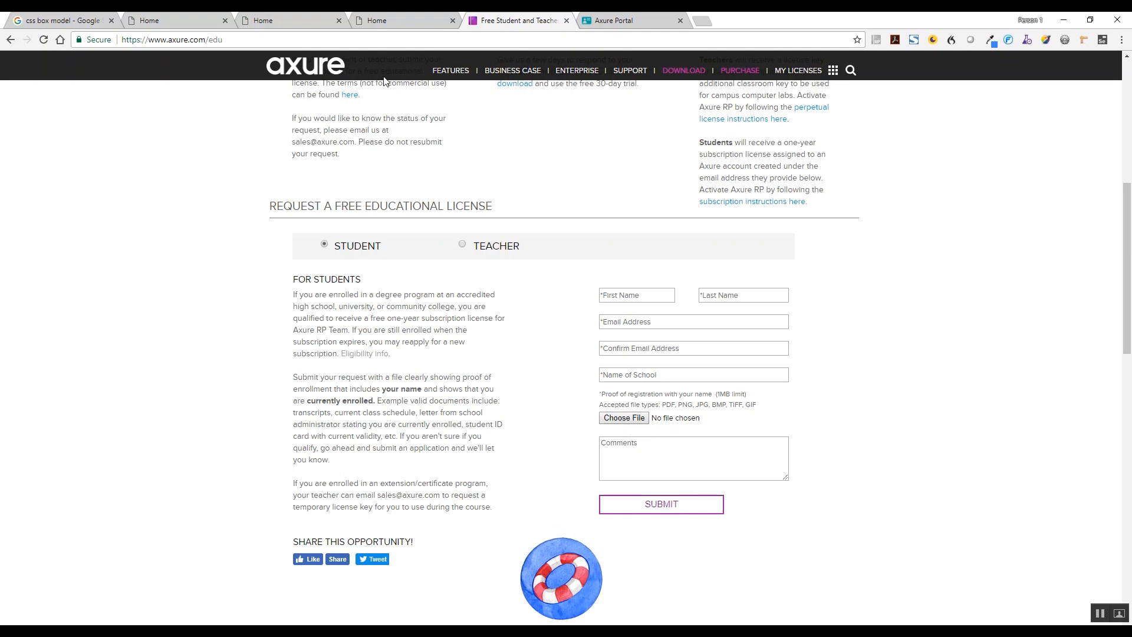
left_click(1064, 19)
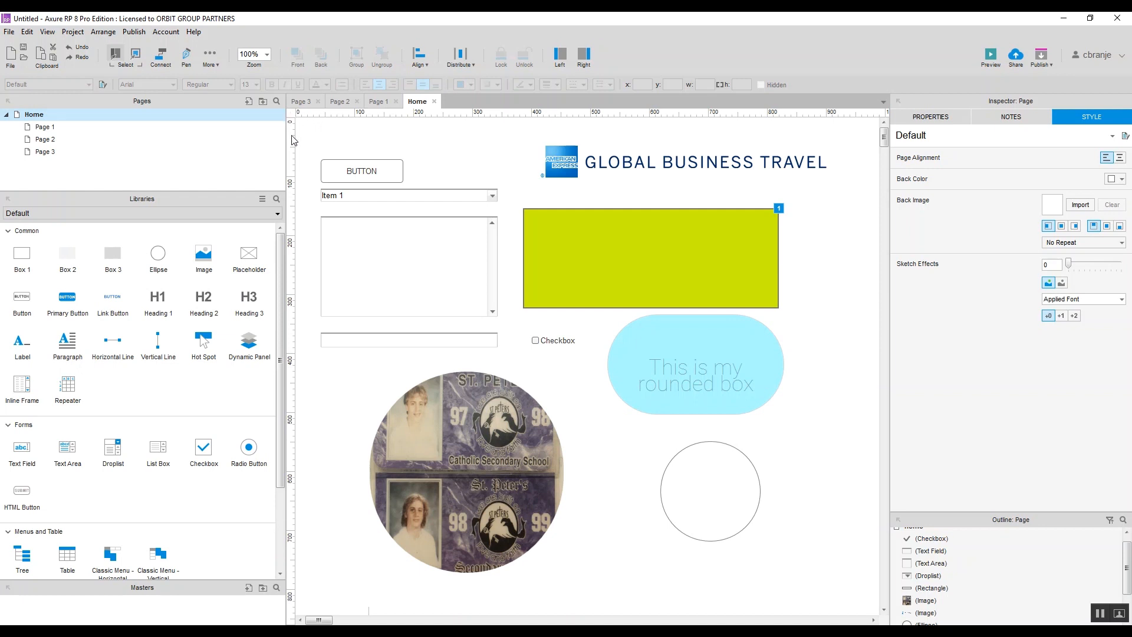
- Add a vertical guide to the Home page at the logo's right end, about X 900
left_click_drag(293, 142, 826, 195)
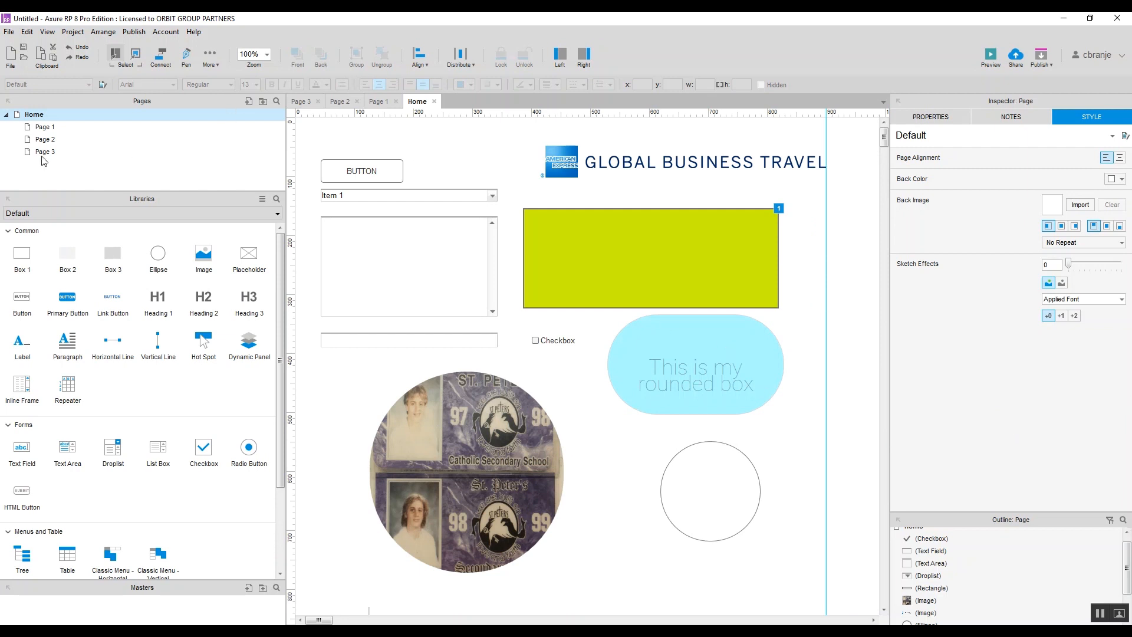
left_click(8, 33)
left_click(17, 48)
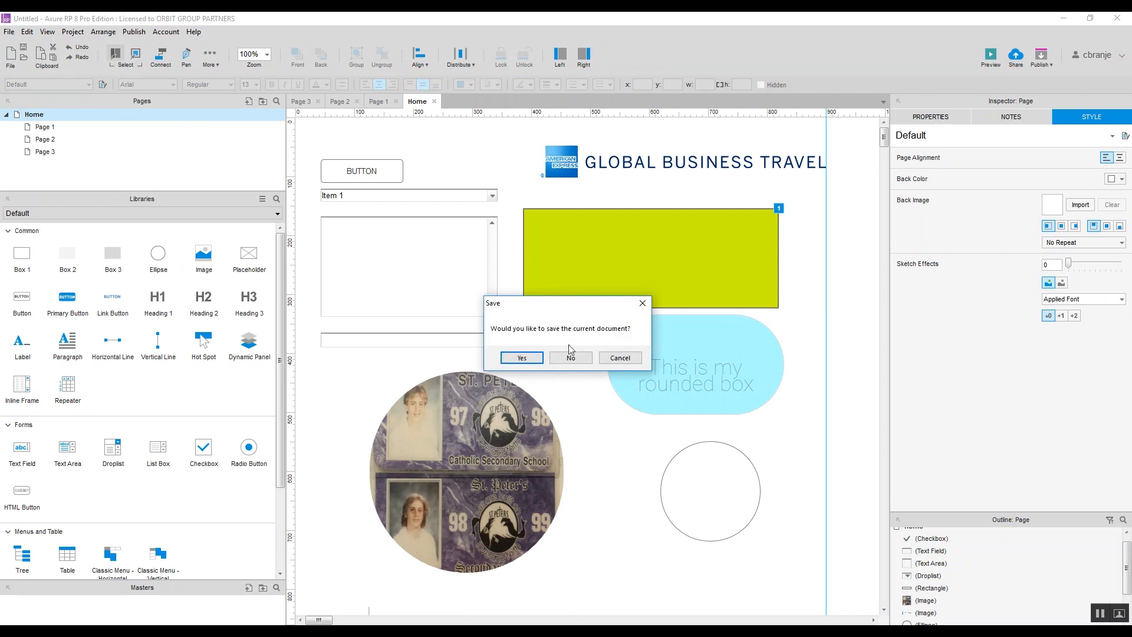
left_click(620, 358)
left_click(8, 32)
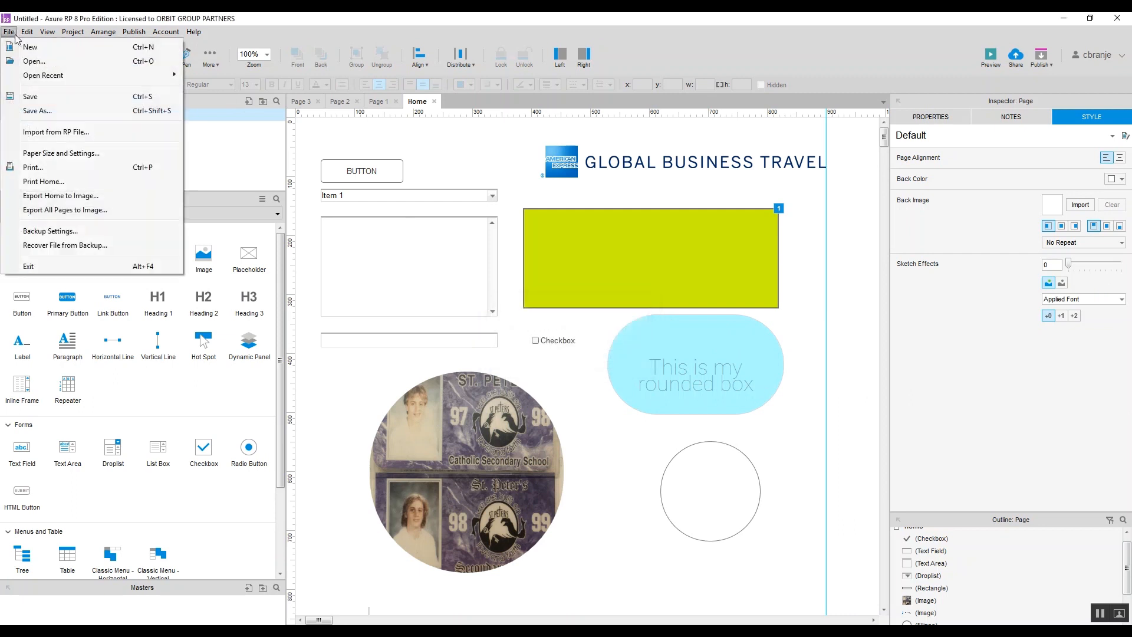
left_click(853, 262)
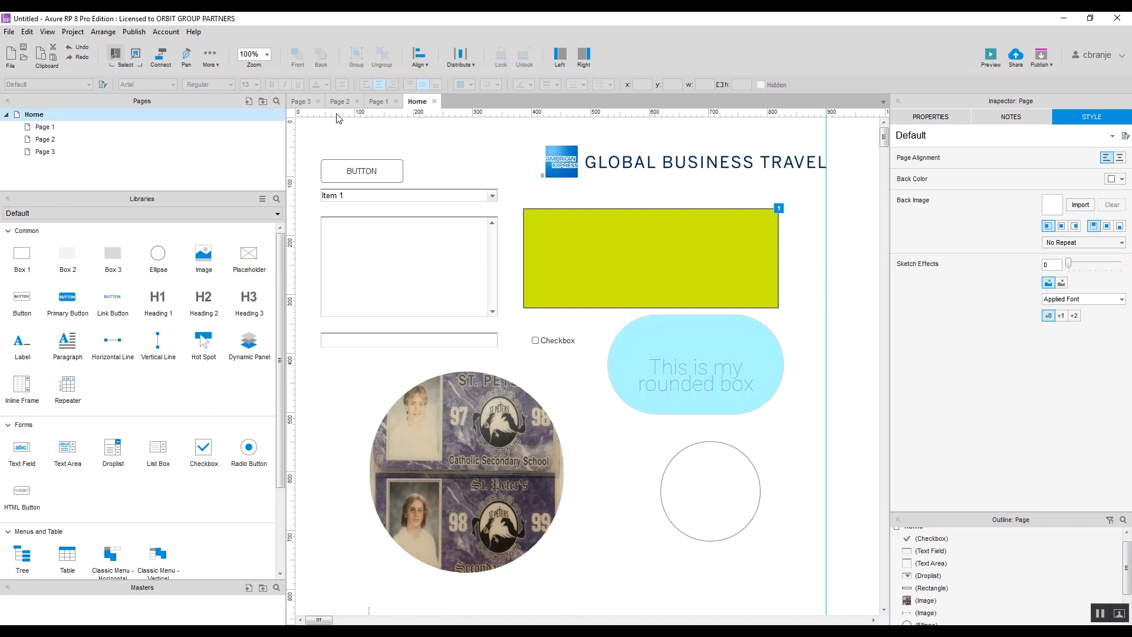
- Add a horizontal guide to the Home page below the round photo, at about Y 790
left_click_drag(338, 116, 329, 584)
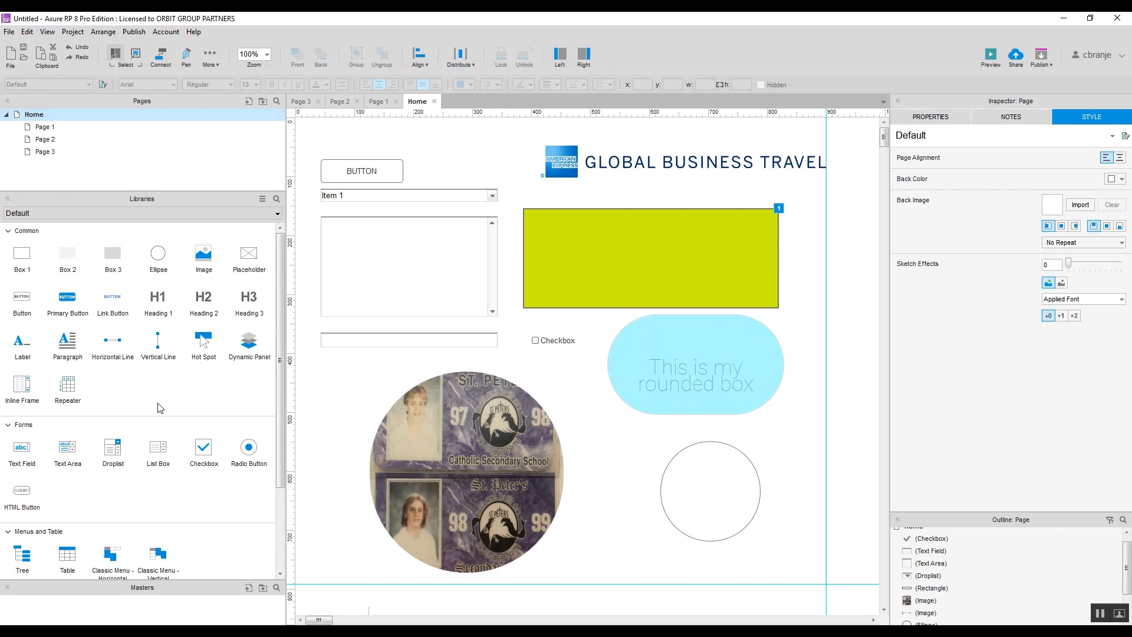
- Try out a List Box below the rounded box and delete it, moving the ellipse left beside the round photo
scroll(161, 416, "down", 1)
left_click_drag(157, 416, 620, 426)
left_click_drag(706, 537, 593, 543)
left_click(759, 411)
key("Delete")
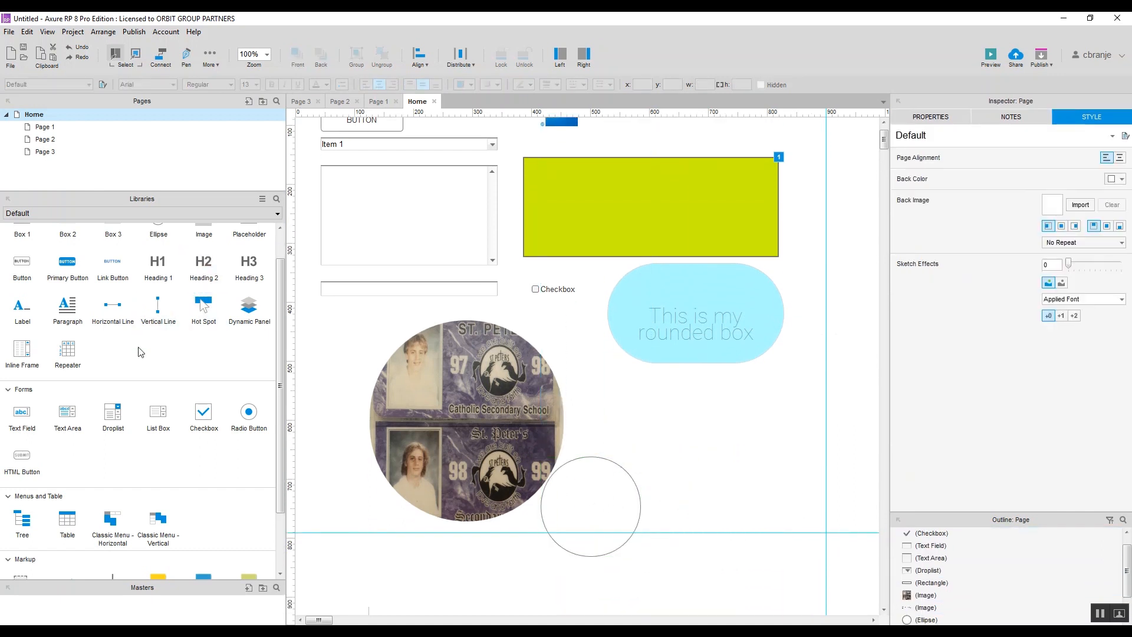
- Add Radio Button widgets at X 538, Y 567 and X 663, Y 567, and show the first one's properties
left_click_drag(249, 413, 643, 405)
left_click_drag(249, 413, 712, 404)
left_click(626, 405)
left_click(956, 140)
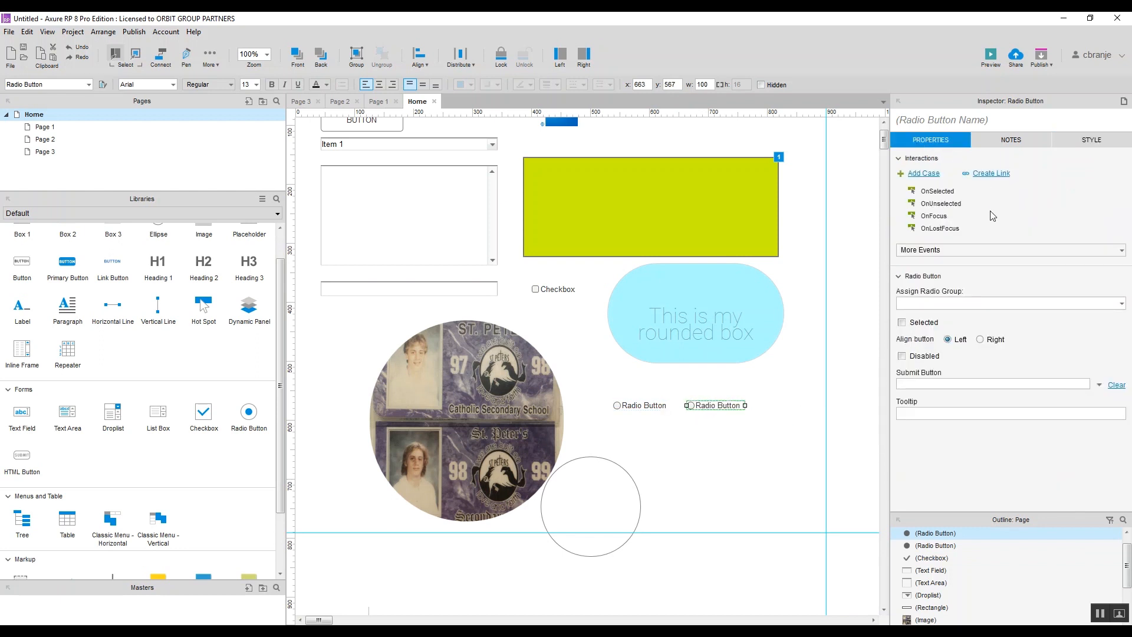
left_click(653, 405)
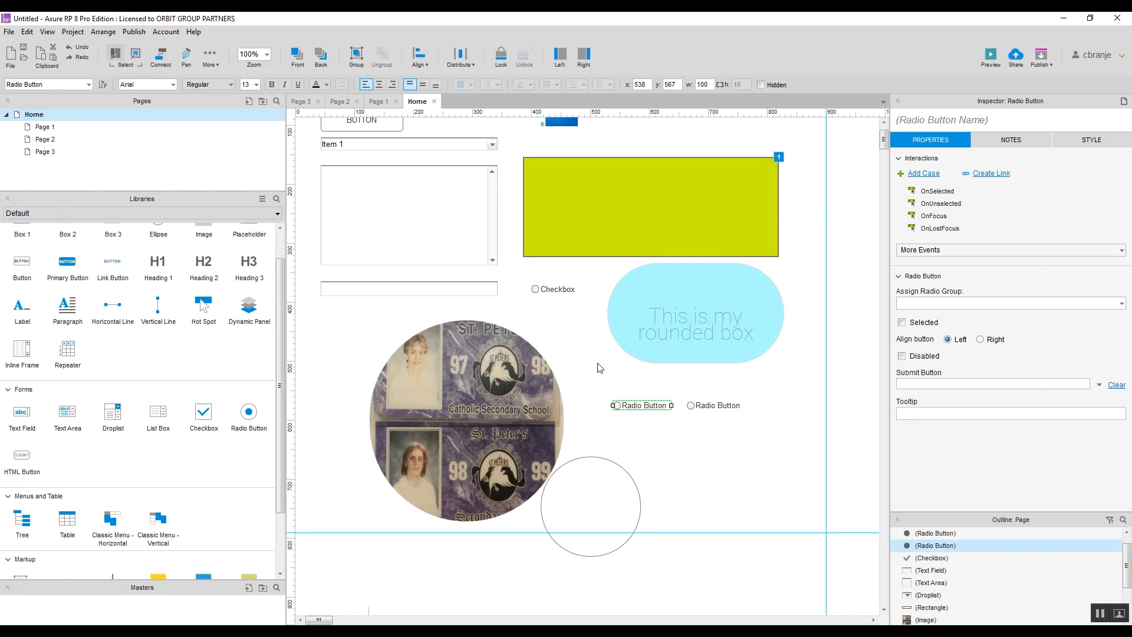
- Assign the first radio button, at X 538, to a new radio group named group1
left_click(692, 397)
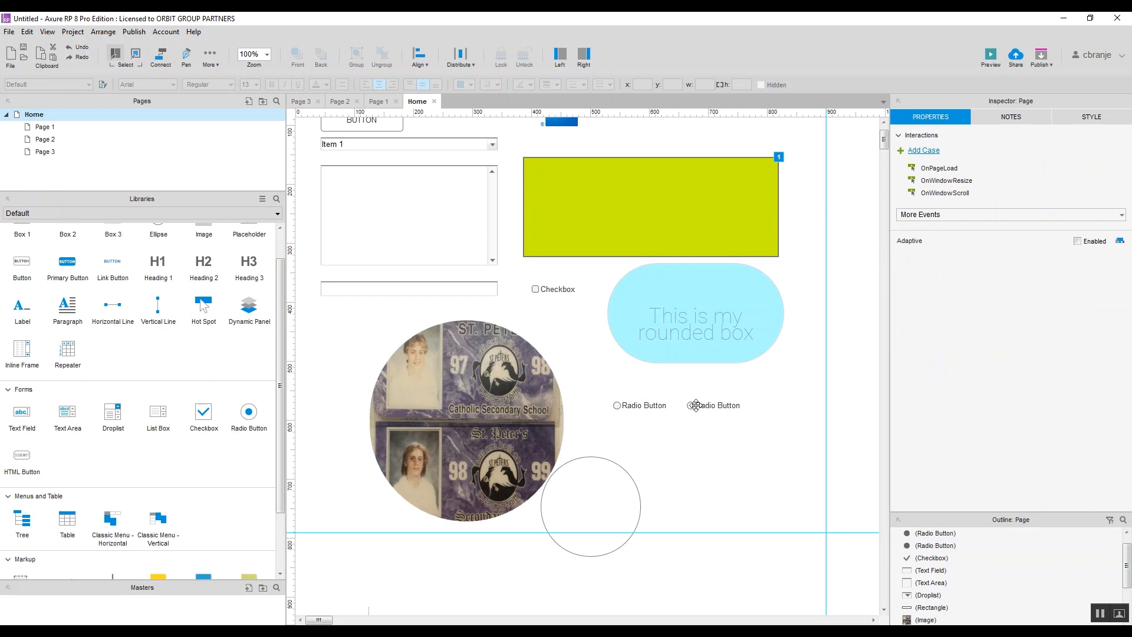
left_click(694, 407)
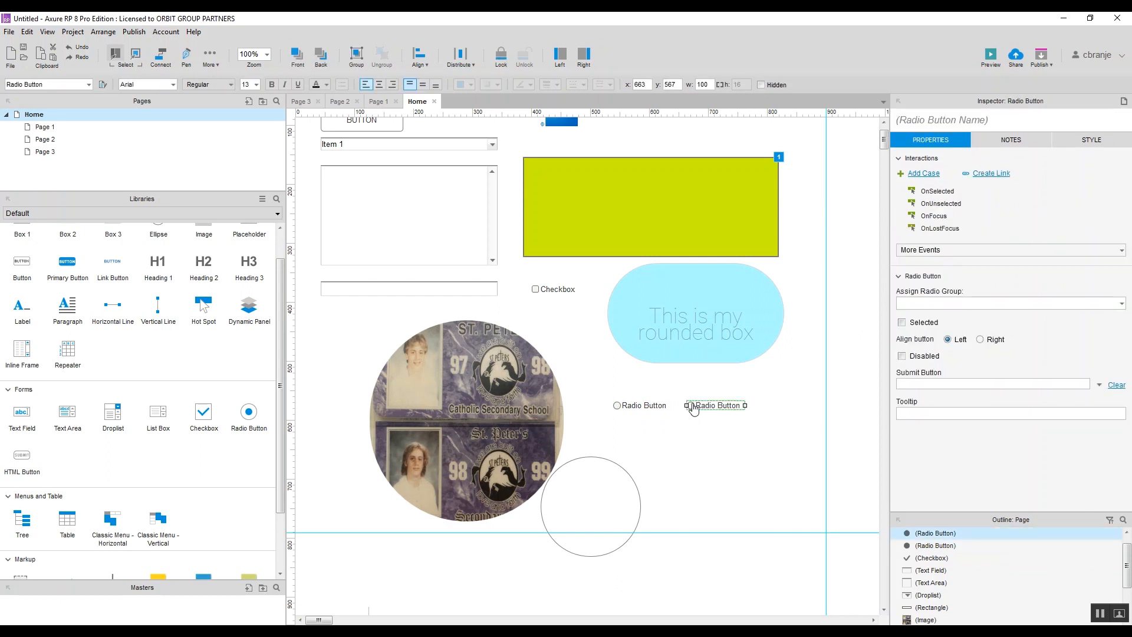
left_click(628, 406)
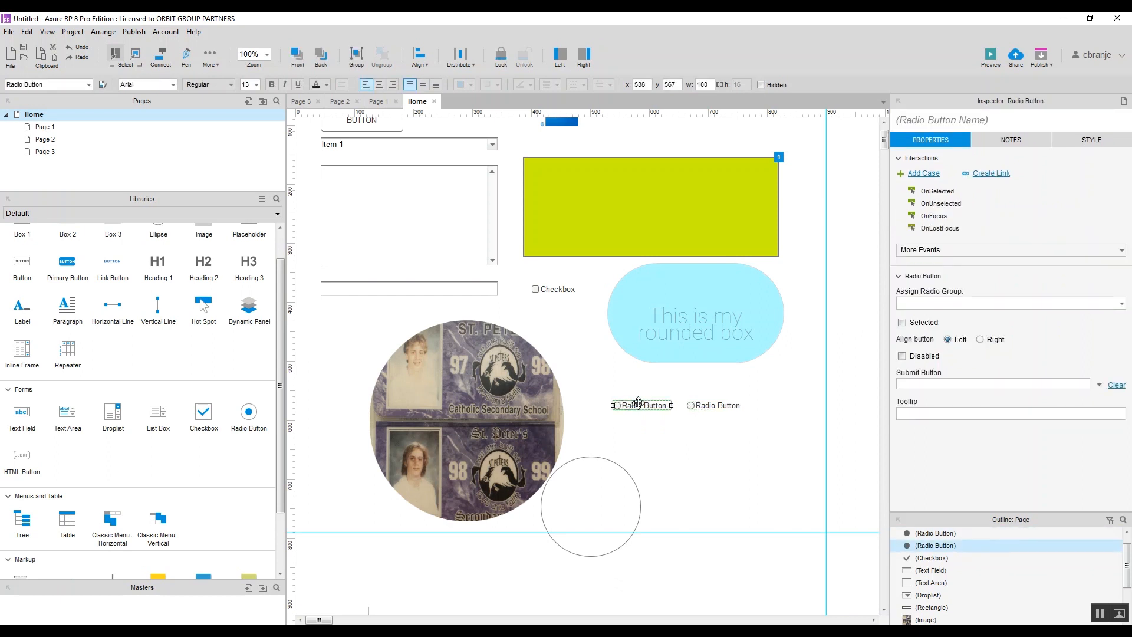
left_click(958, 304)
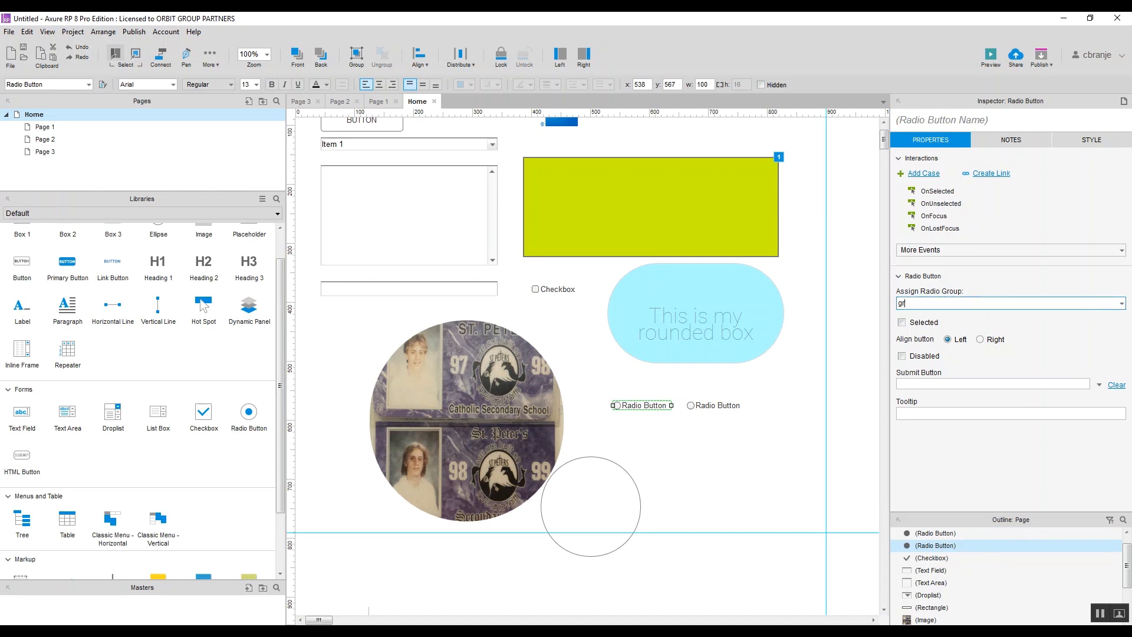
type("oup1")
- Assign the second radio button, at X 663, to the existing radio group group1
left_click(710, 407)
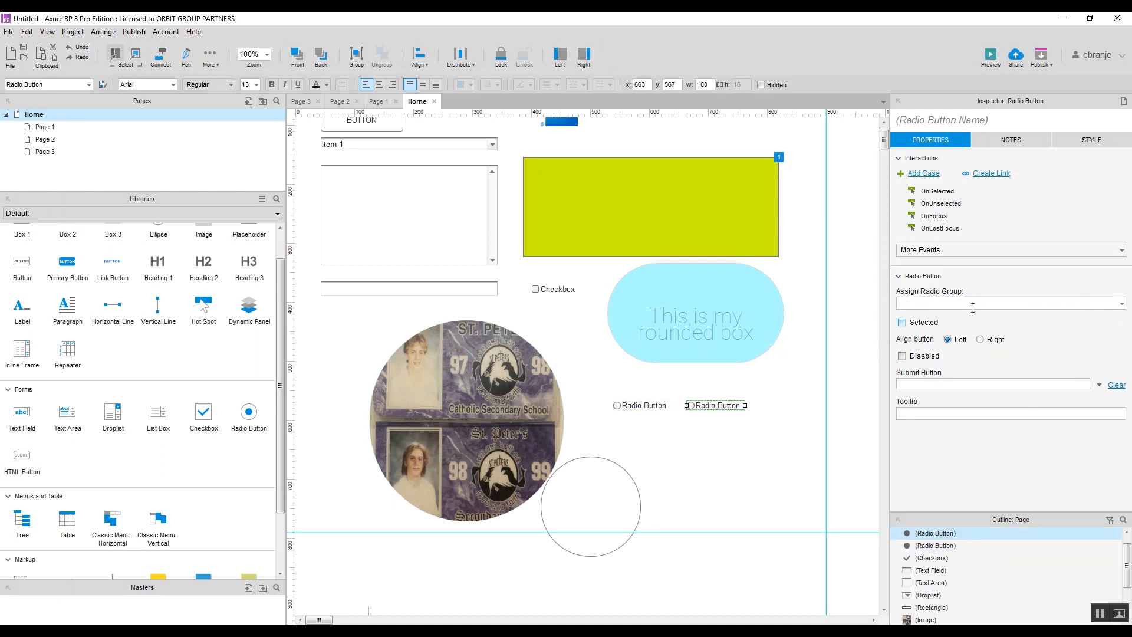
left_click(976, 303)
left_click(1122, 304)
left_click(1017, 317)
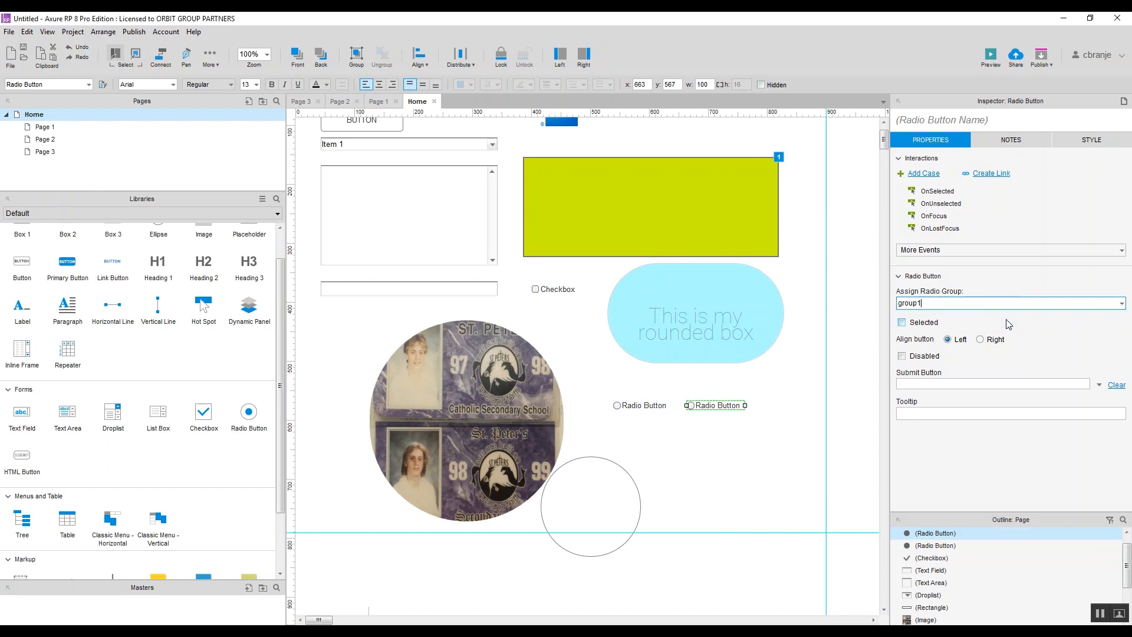
left_click(717, 452)
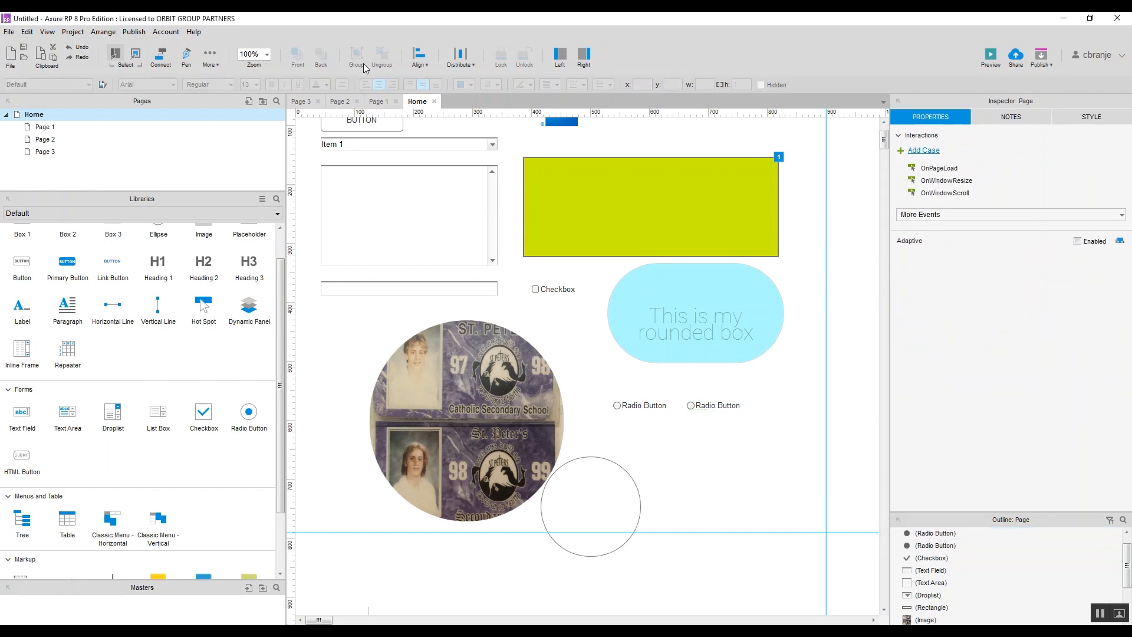
- Preview the prototype in the browser at 100% zoom and alternate between the two radio buttons to test their grouping
left_click(991, 57)
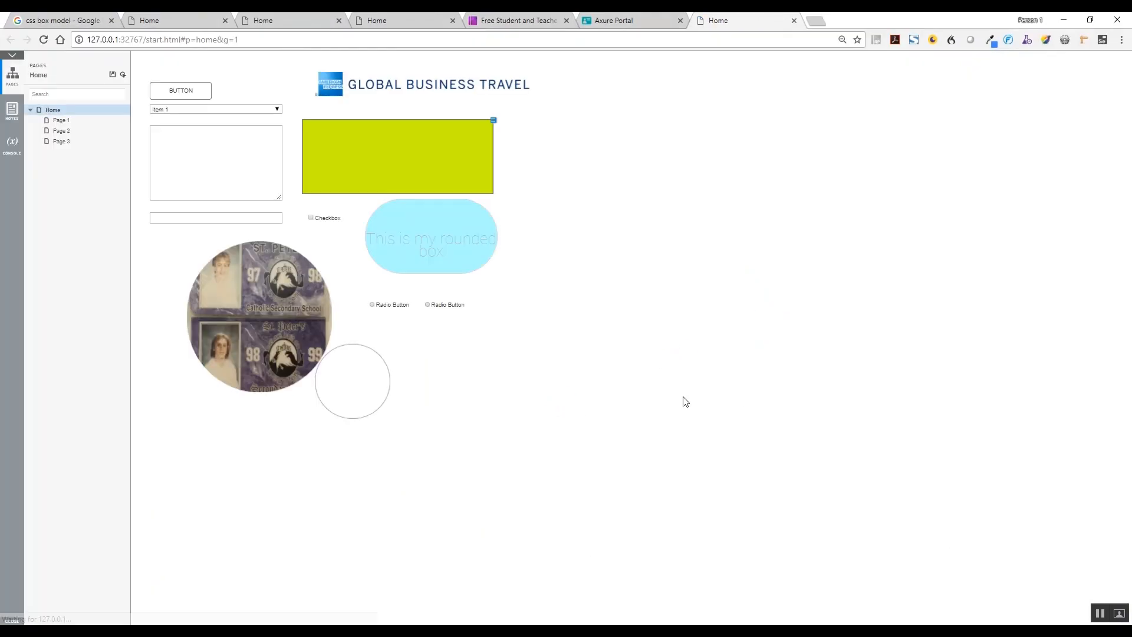
left_click(429, 306)
key("ctrl+0")
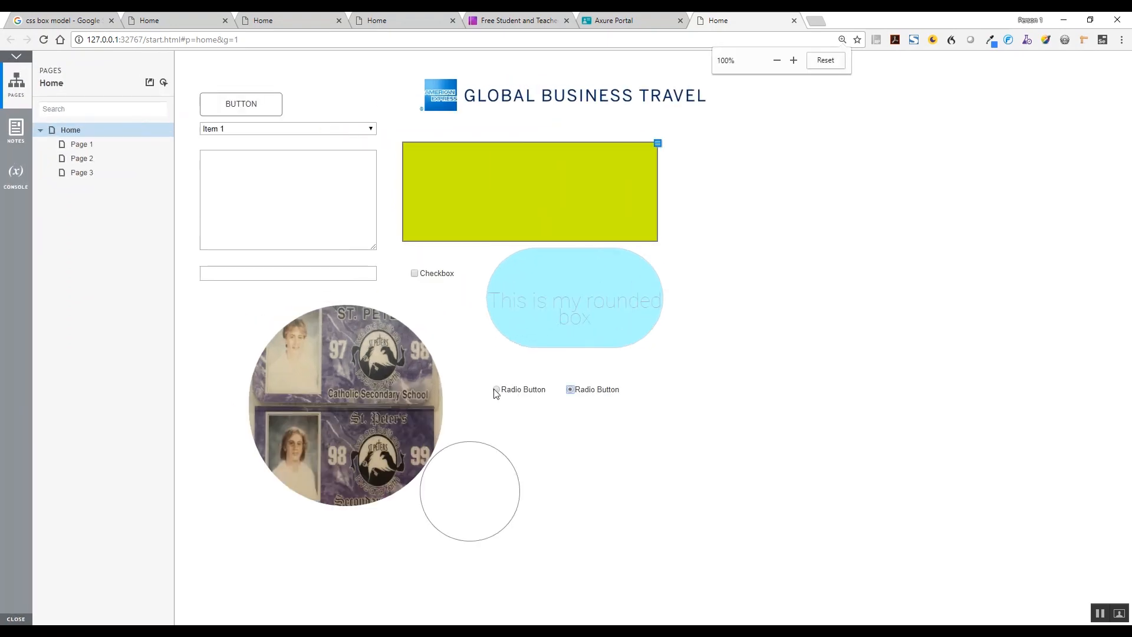
left_click(497, 390)
left_click(569, 391)
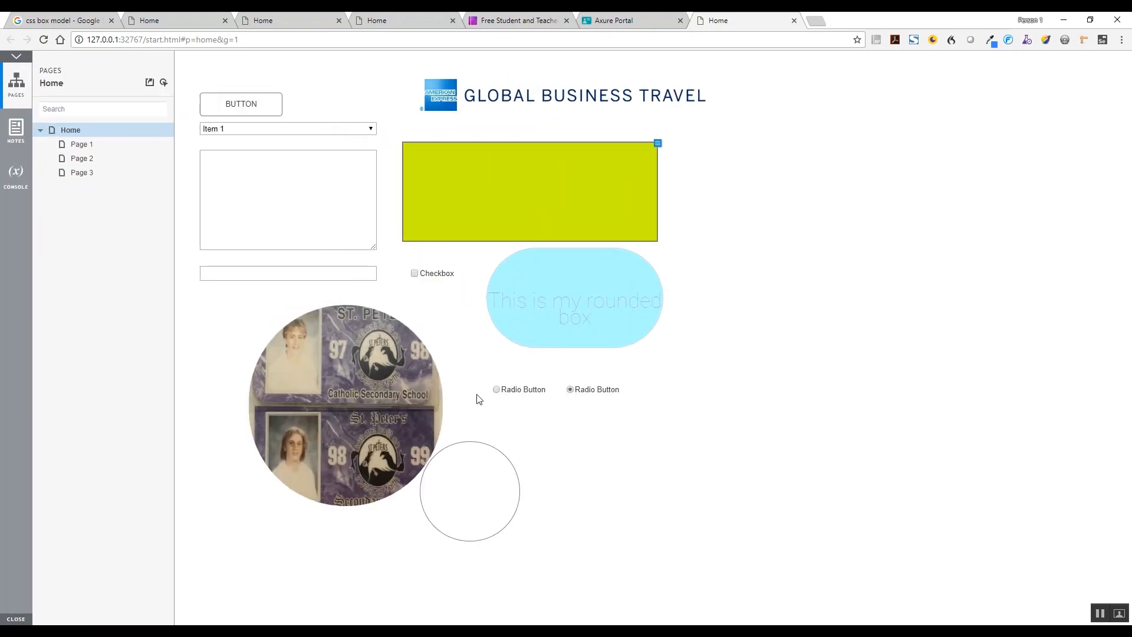
left_click(496, 390)
left_click(570, 390)
left_click(498, 390)
left_click(576, 394)
- View the Student and Teacher radio buttons on Axure's free educational license page, and return to Axure RP
left_click(658, 22)
left_click(516, 21)
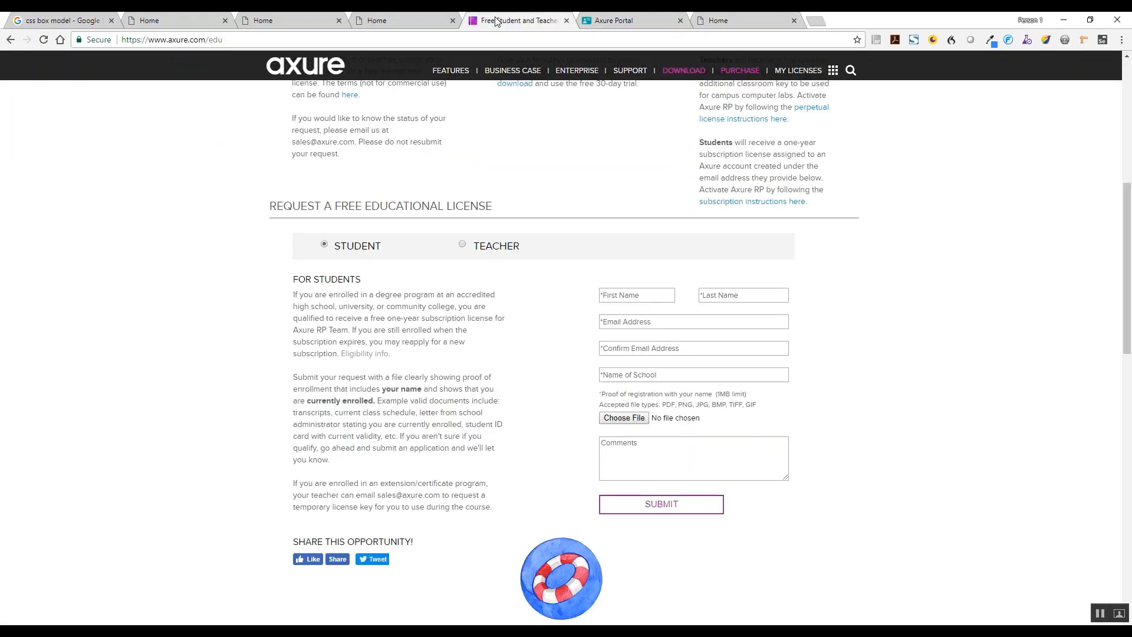
left_click(1065, 21)
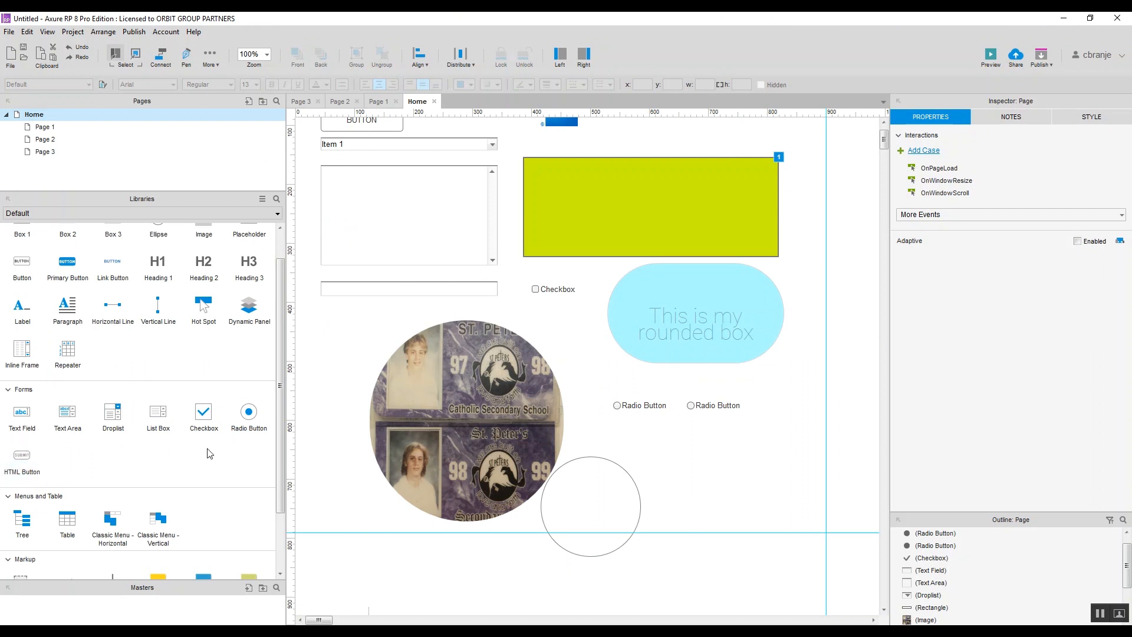
- Place a Table widget on the Home page below the radio buttons, at X 600, Y 612
scroll(210, 453, "down", 3)
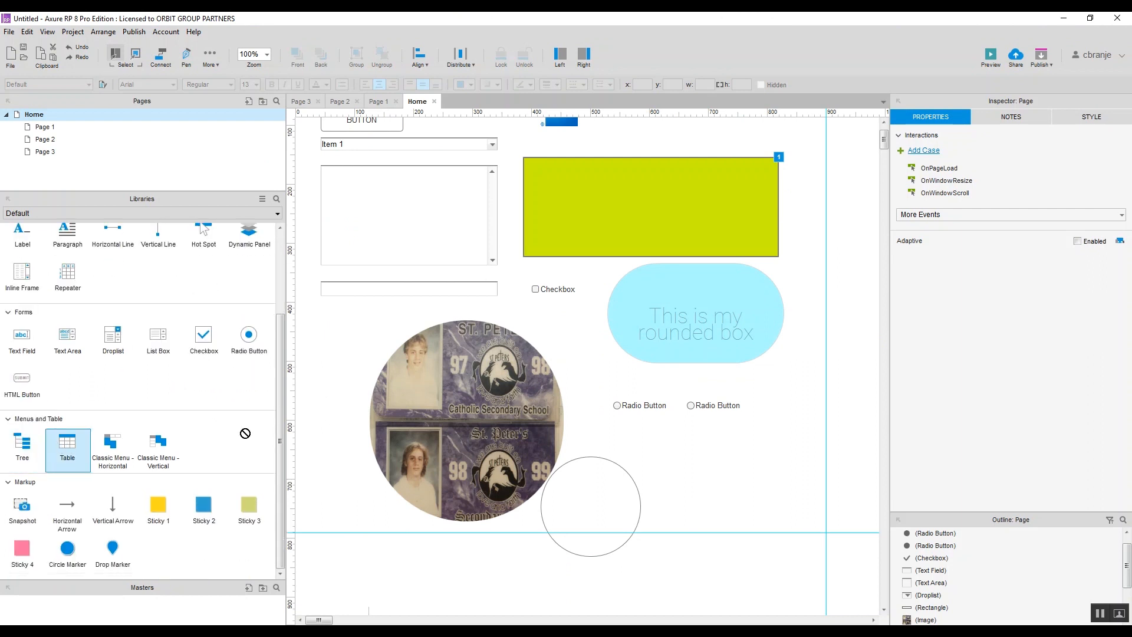
left_click_drag(68, 444, 655, 435)
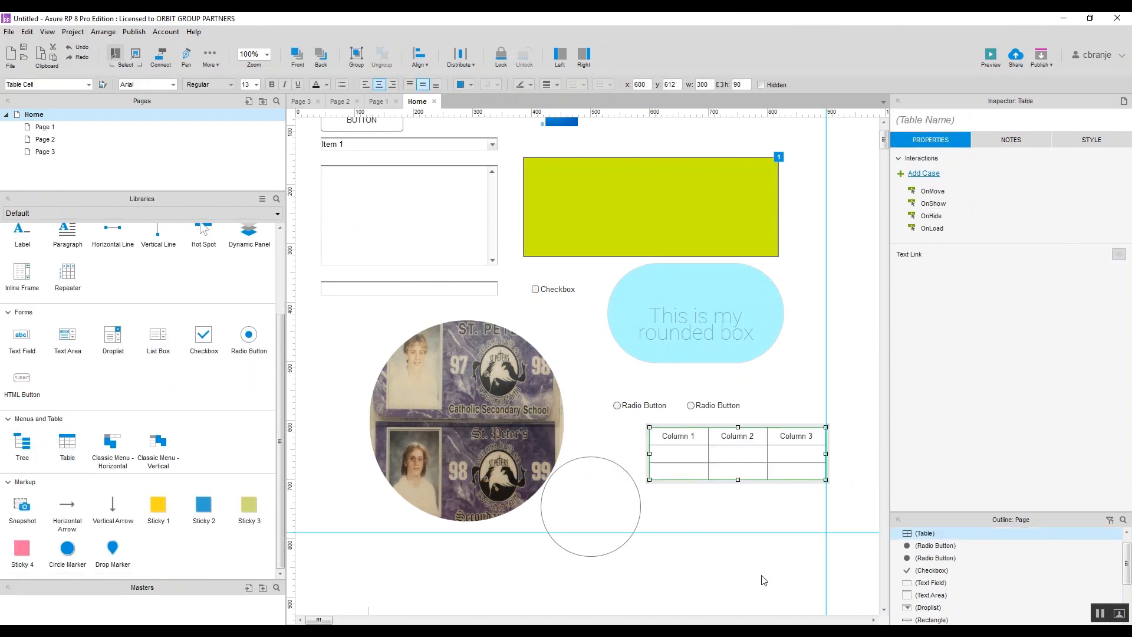
left_click(761, 579)
- Rename the table's first two column headings to Header1 and Header2
left_click(704, 430)
double_click(684, 436)
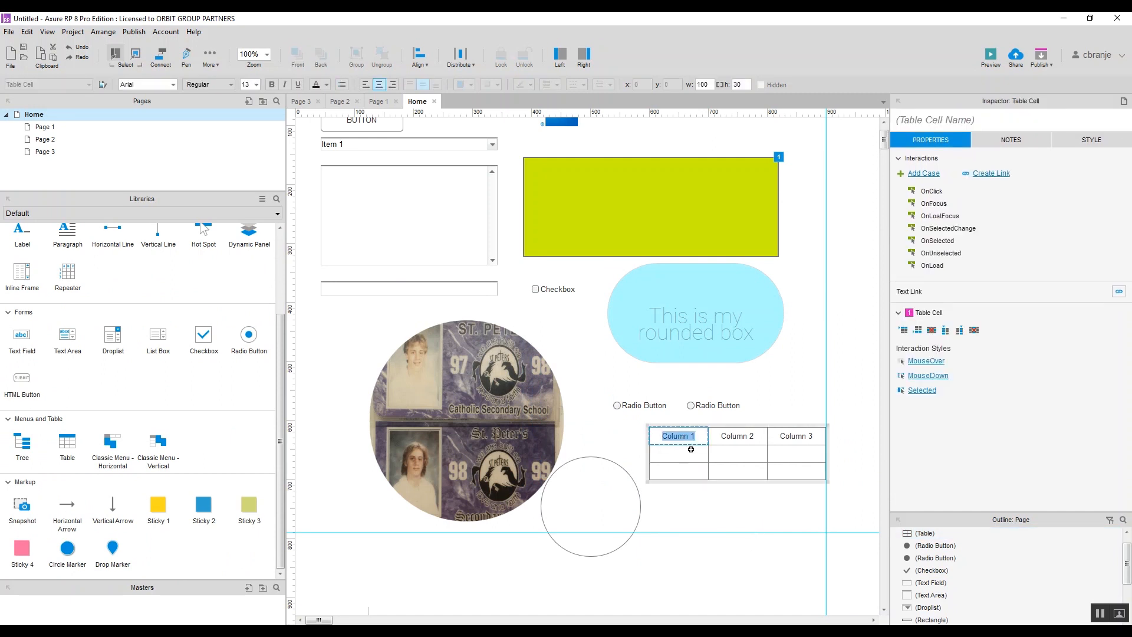
type("Header1")
double_click(756, 442)
type("Heder")
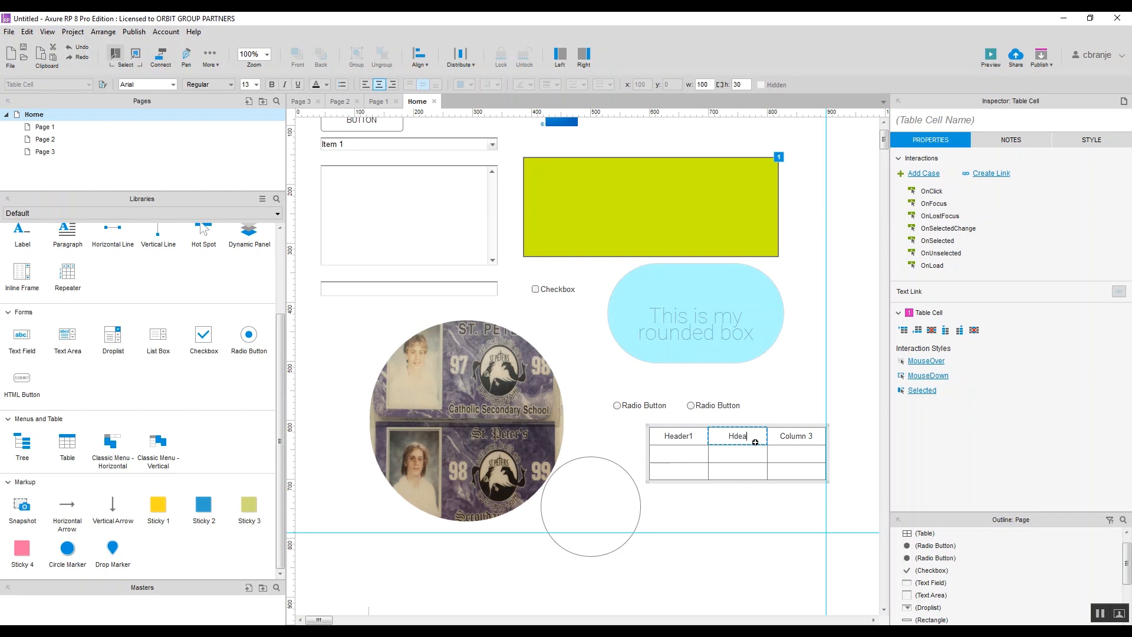
key("BackSpace")
key("BackSpace")
key("BackSpace")
type("ader2")
left_click(729, 524)
left_click_drag(722, 433, 726, 473)
left_click(728, 505)
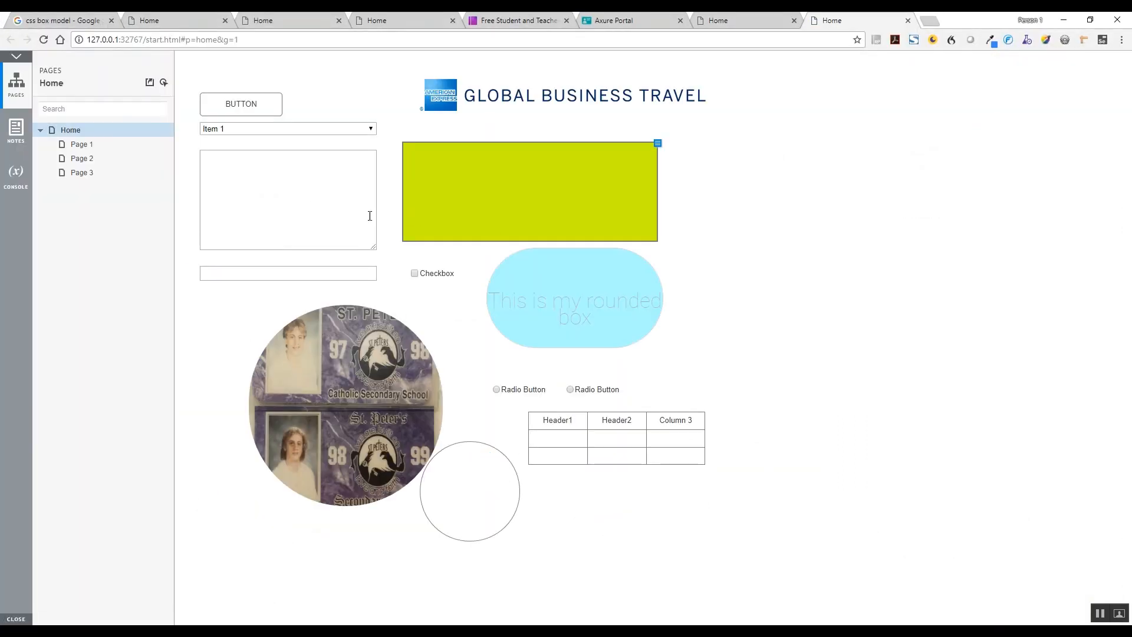
- In the browser preview, test the radio buttons, check the checkbox and enter sample text in the single-line text field
left_click(577, 390)
left_click(540, 391)
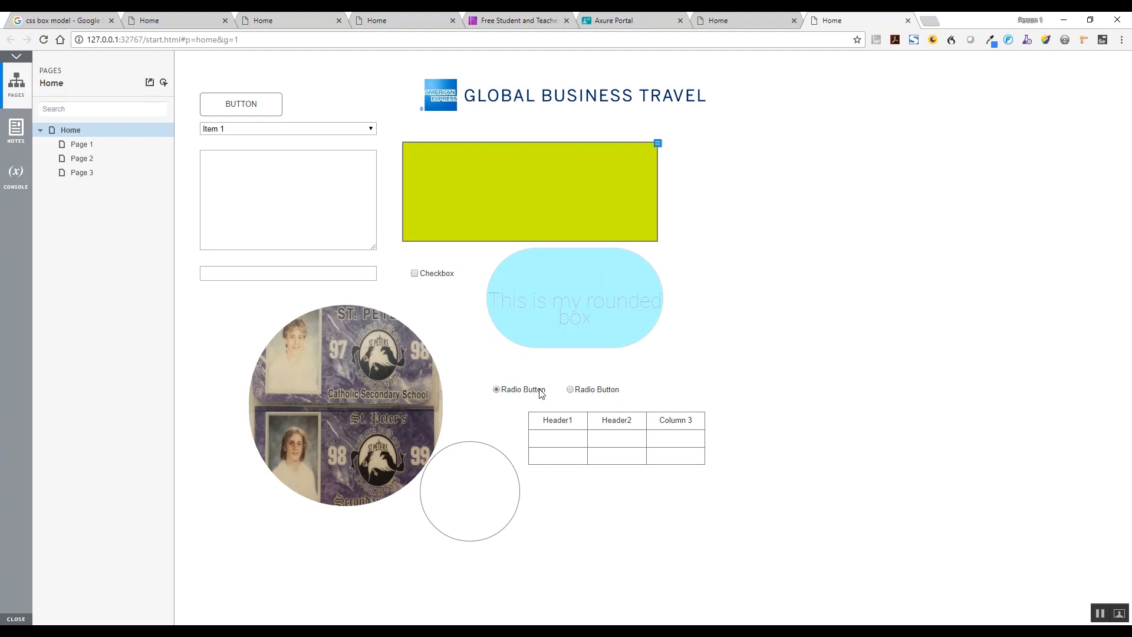
left_click(443, 277)
left_click(314, 274)
type("adfasdfdsafdsafsad")
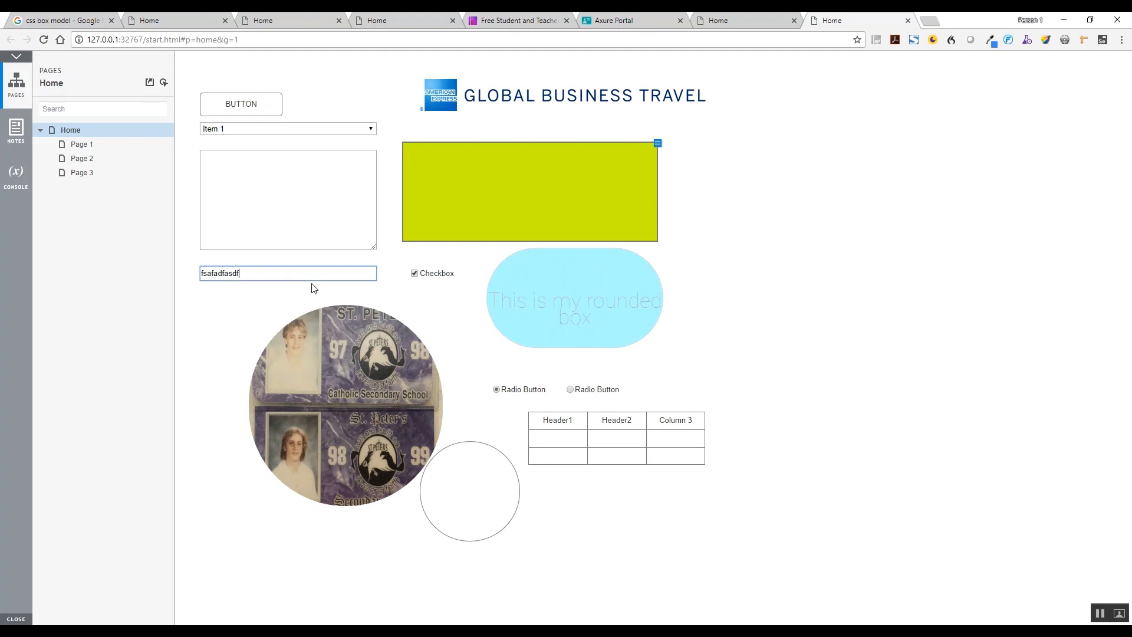
- Enter sample text in the preview's text area, choose "This is a different Itm" in the droplist, try the button, and return to Axure RP
left_click(283, 214)
type("sadfasdfadsfsadfdsa")
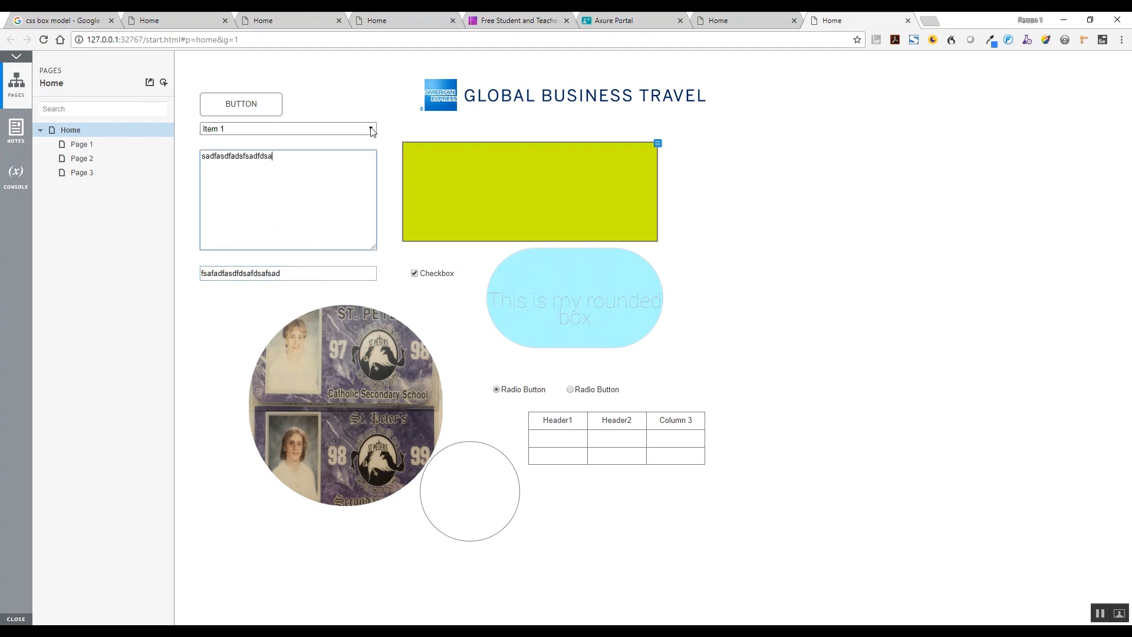
left_click(294, 129)
left_click(324, 169)
left_click(240, 106)
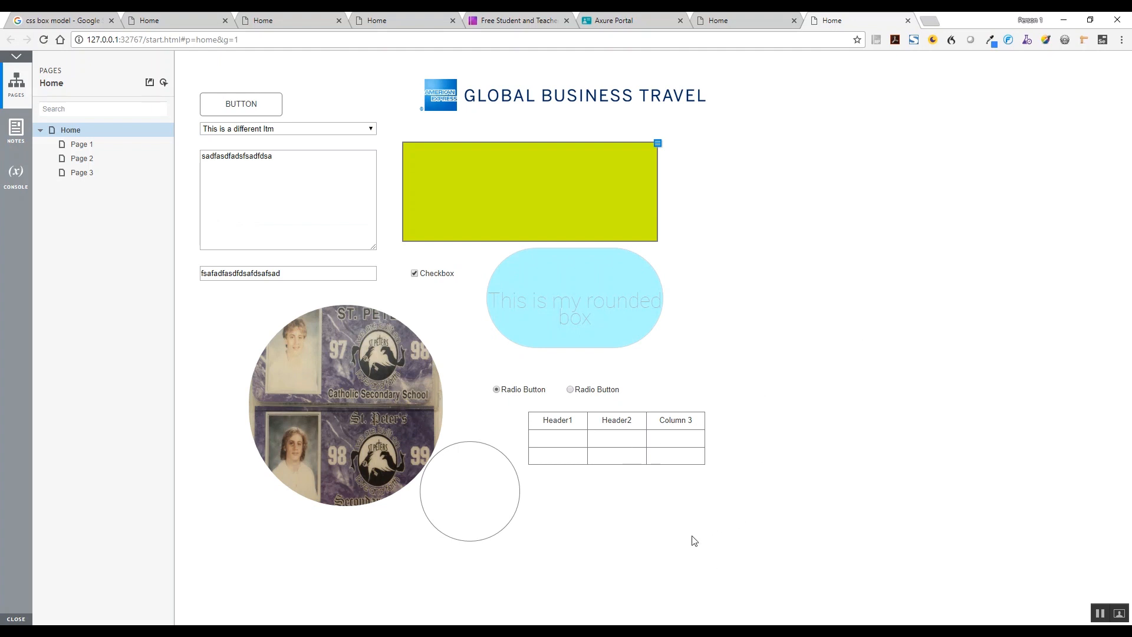
key("alt+Tab")
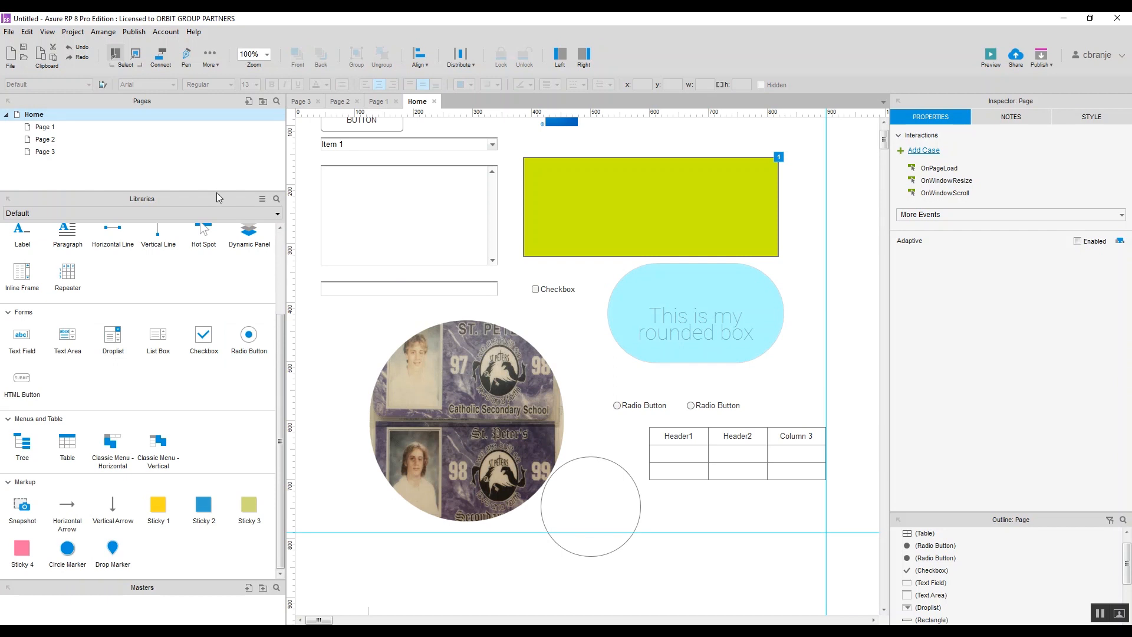
- Make the Pages pane taller and briefly open another browser preview of the prototype
left_click_drag(217, 190, 217, 290)
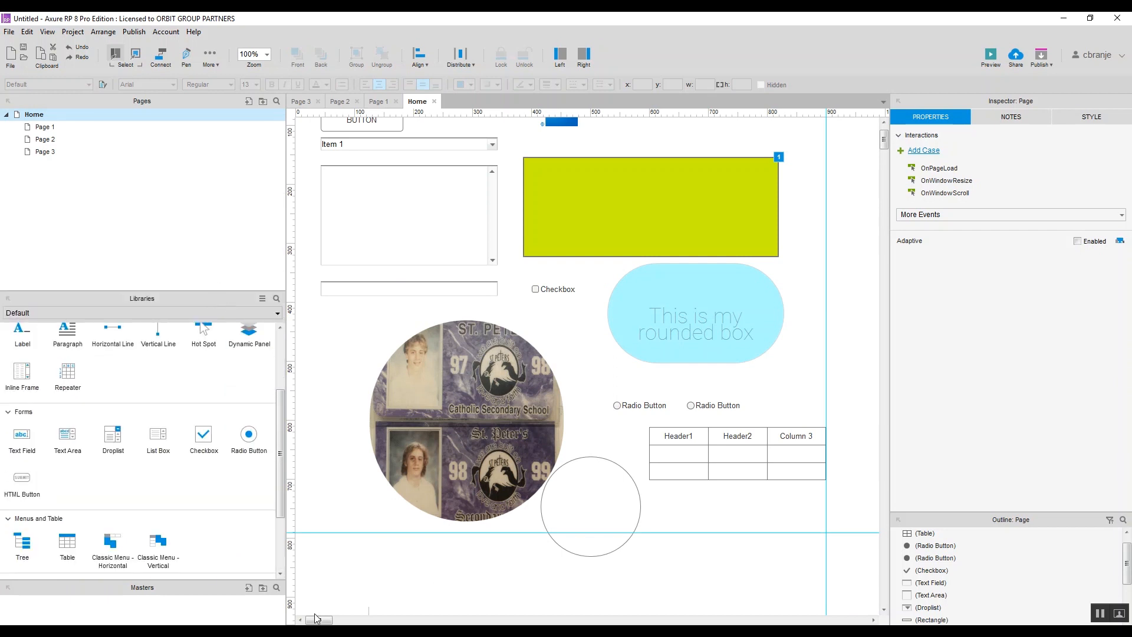
left_click(298, 632)
left_click(298, 632)
left_click(990, 56)
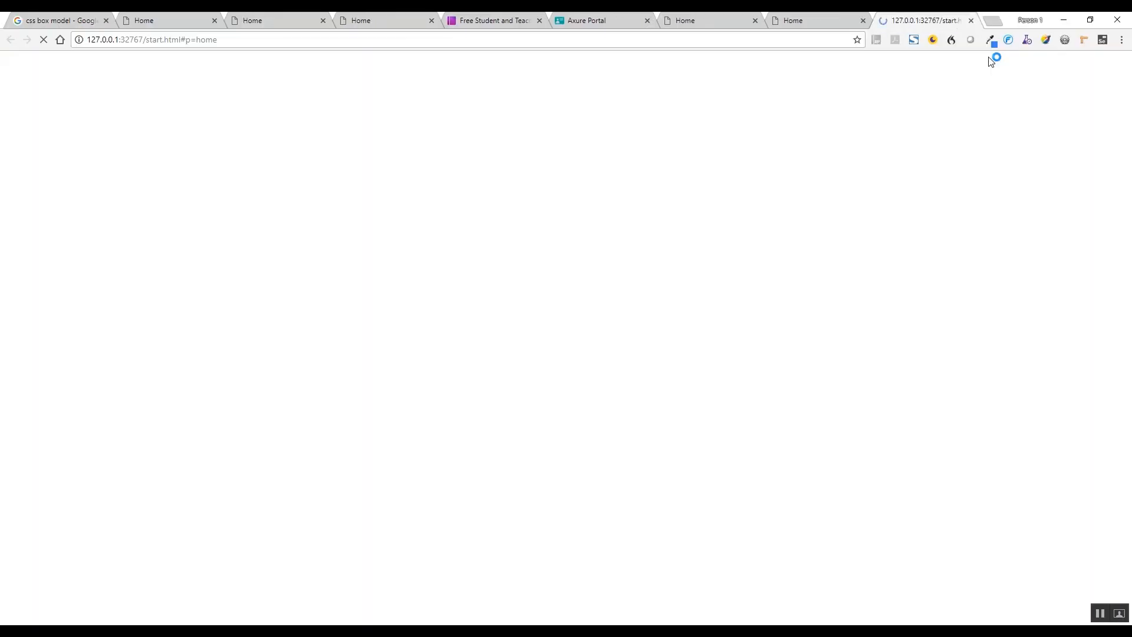
left_click(1063, 20)
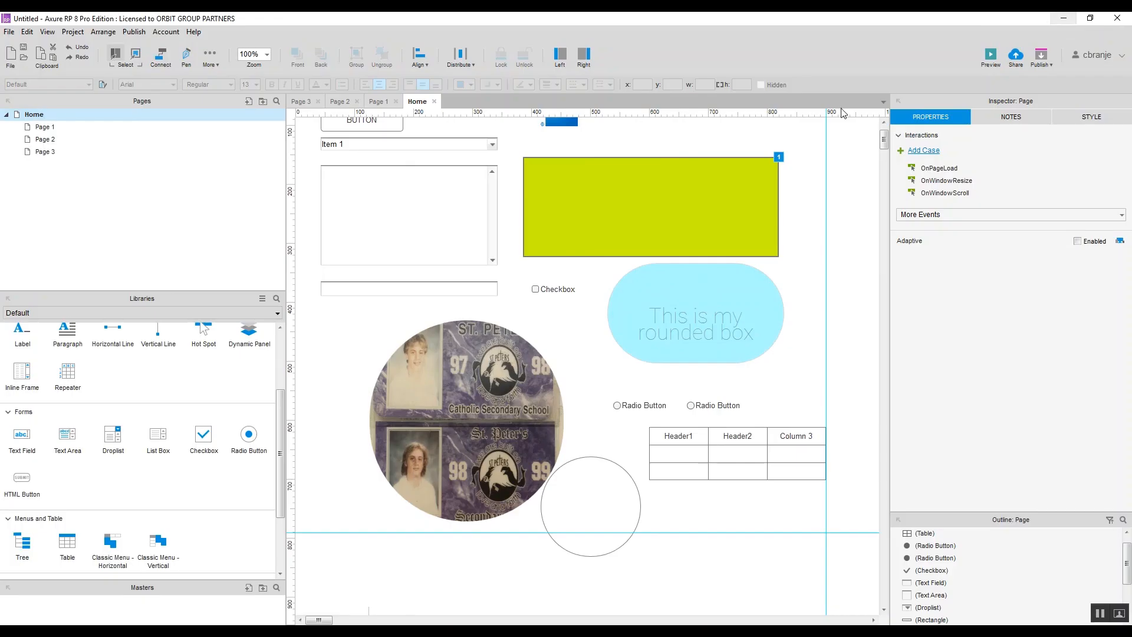
- Open the Generate HTML settings and start browsing for the destination folder of the HTML files
left_click(135, 32)
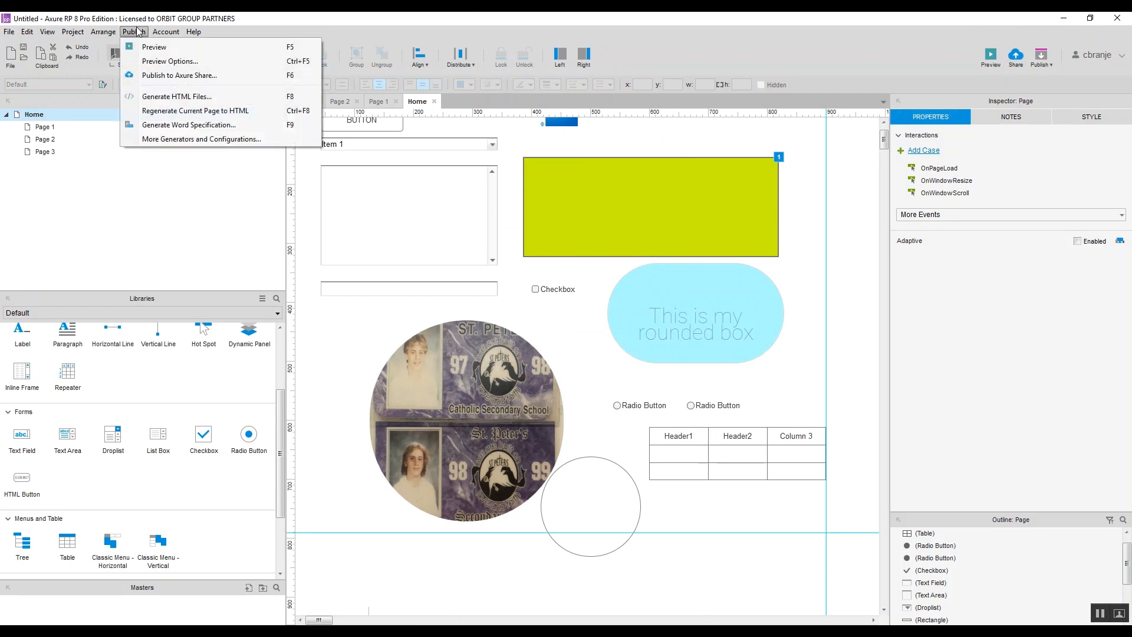
left_click(163, 98)
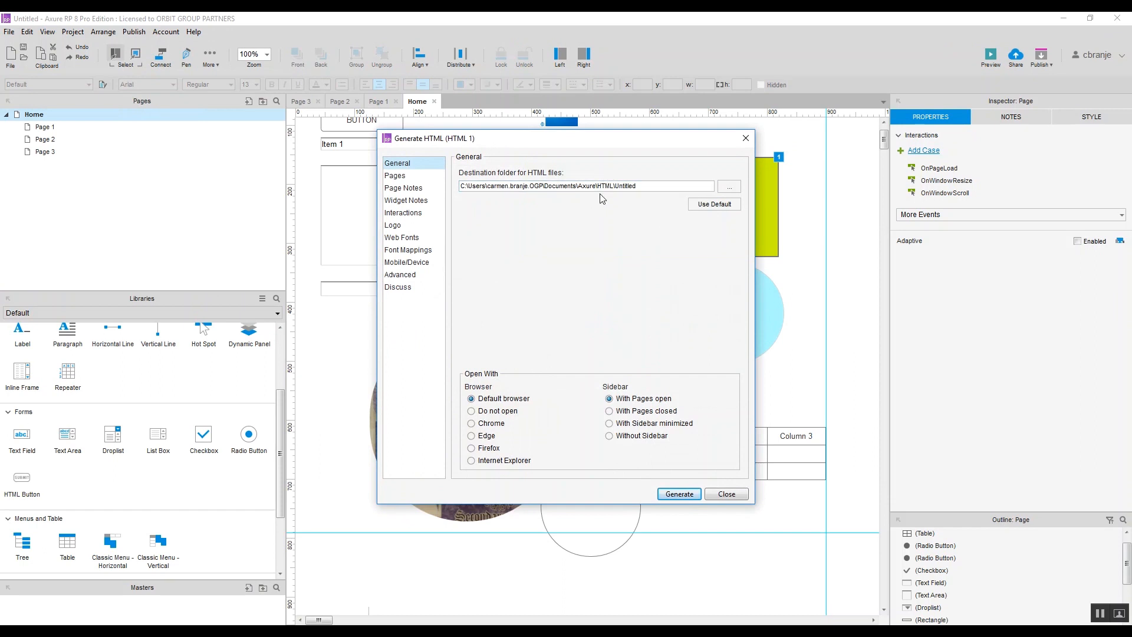
left_click(730, 186)
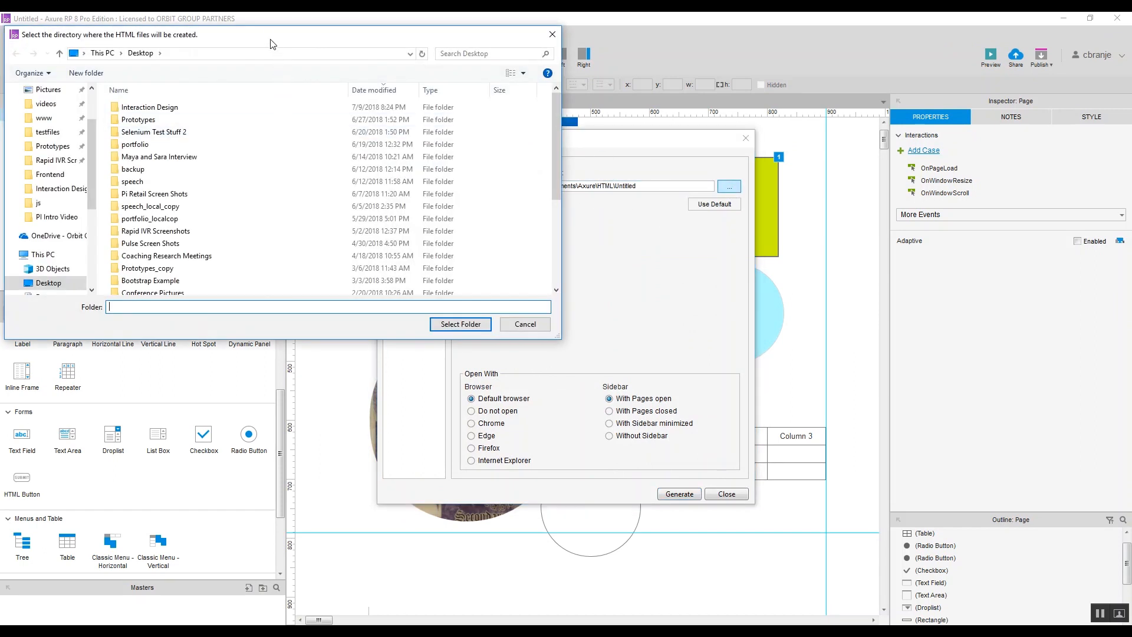
- Look through the Desktop folders for an export location, sorting them by name
left_click_drag(270, 39, 419, 63)
scroll(246, 162, "up", 2)
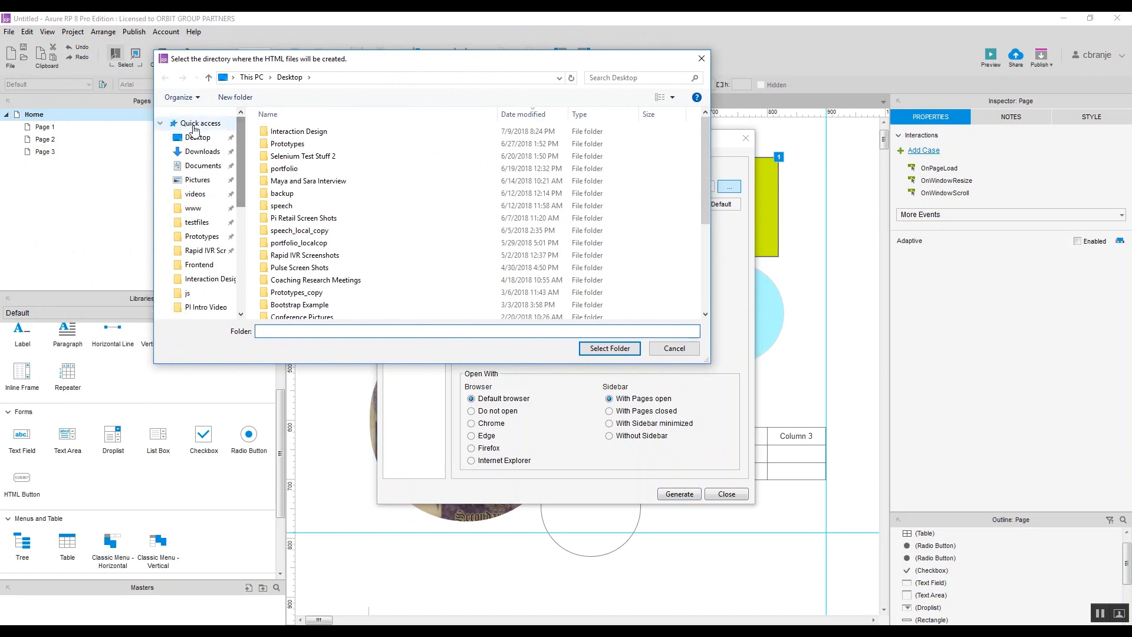
scroll(312, 187, "down", 4)
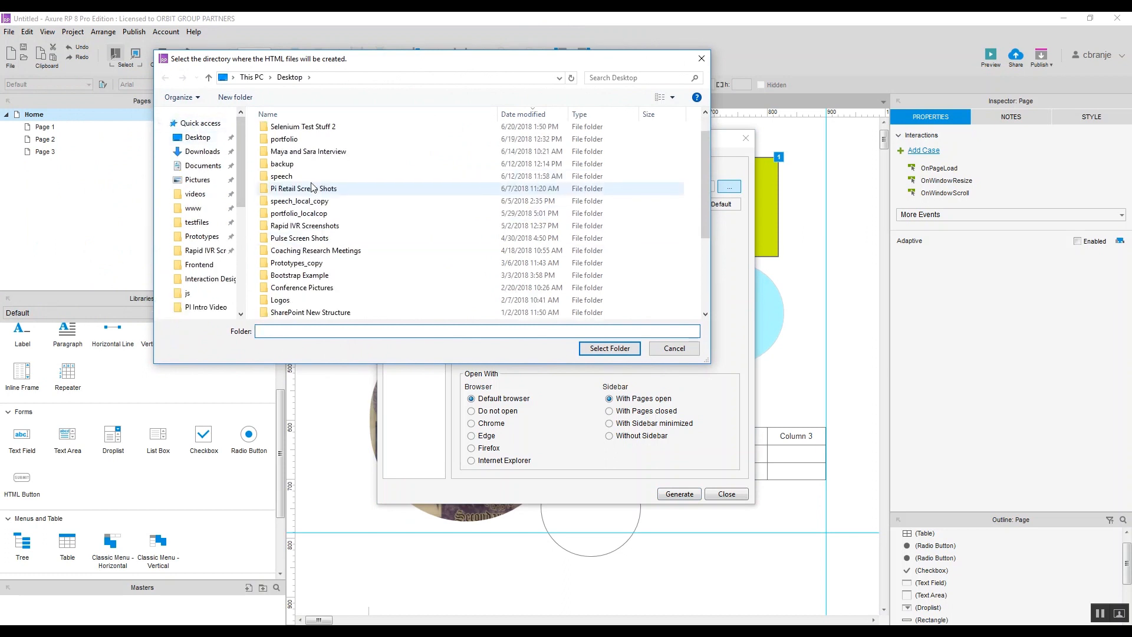
scroll(313, 187, "up", 4)
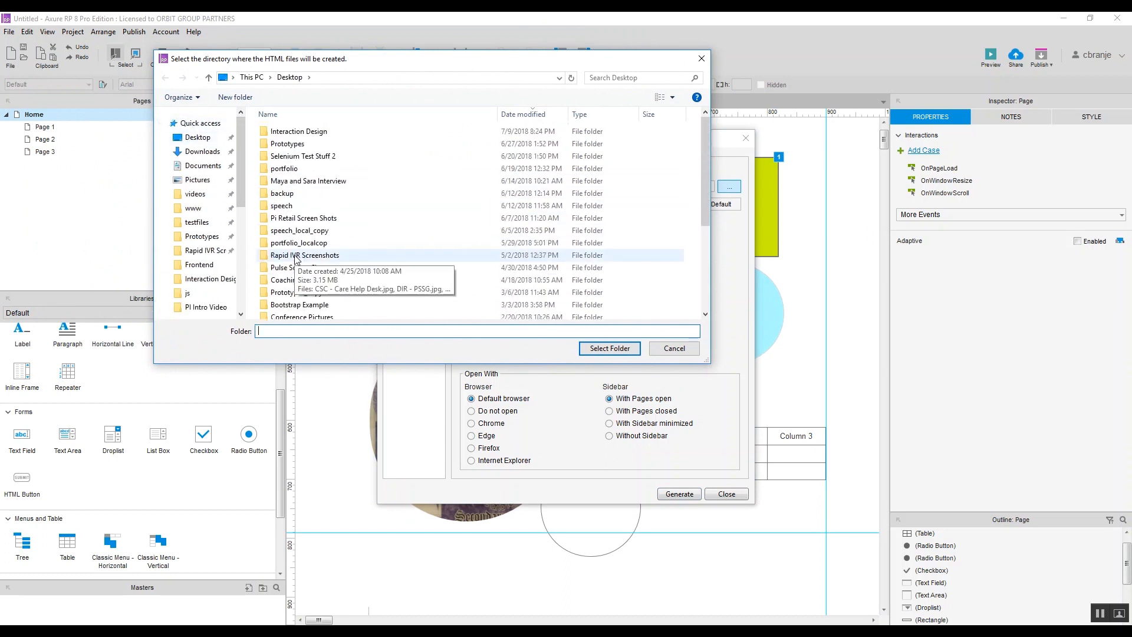
left_click(313, 114)
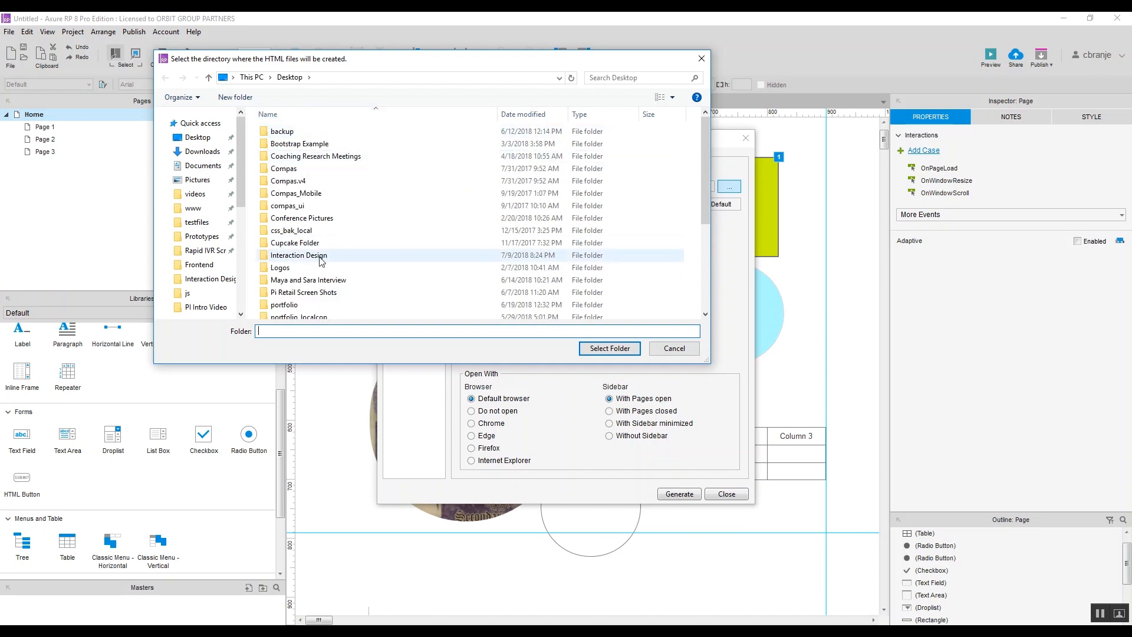
scroll(325, 265, "down", 4)
scroll(326, 265, "up", 4)
- Create a new folder named Axure Export on the Desktop for the generated HTML files
right_click(640, 184)
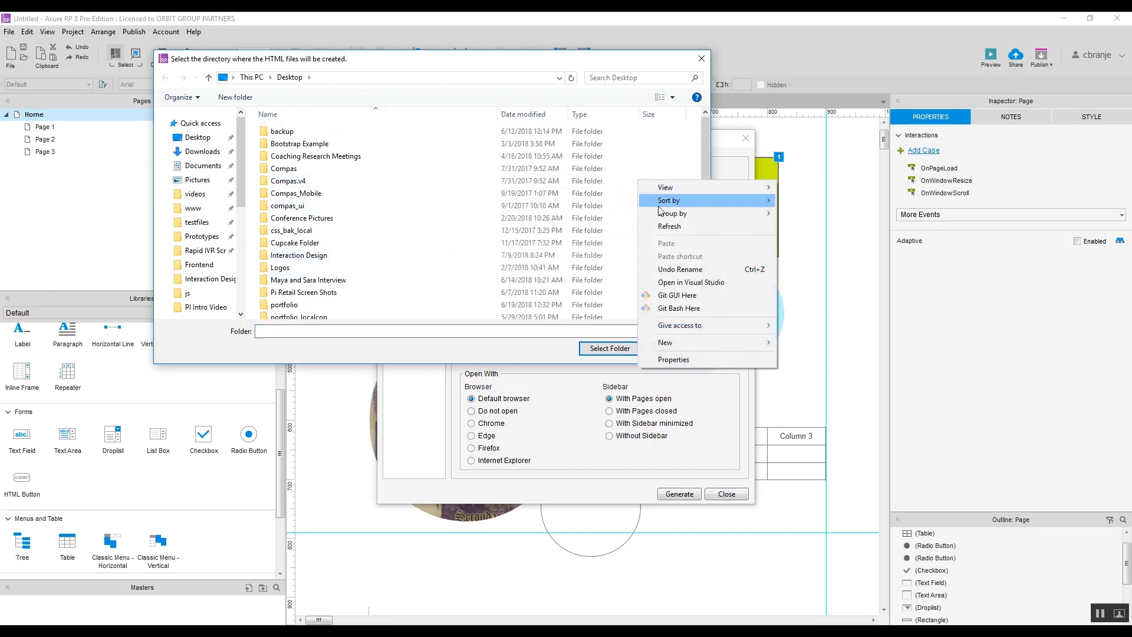
mouse_move(678, 344)
left_click(780, 342)
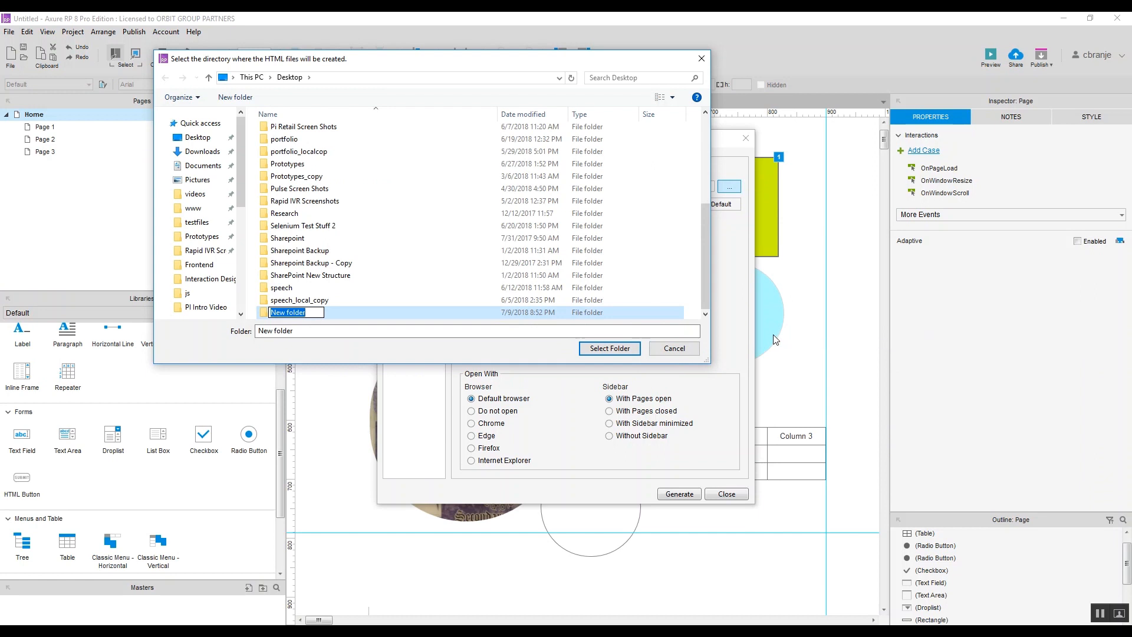
type("Z")
type("xure")
type(" Export")
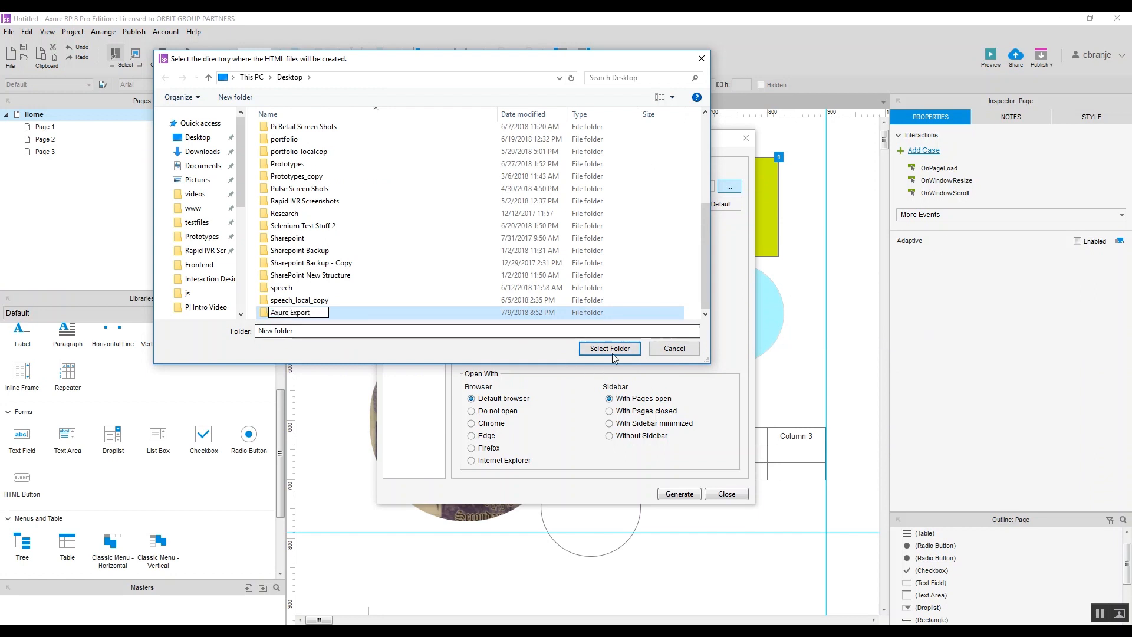
- Use the Axure Export folder as the HTML destination, choose Chrome as the browser, and generate the HTML files
left_click(611, 348)
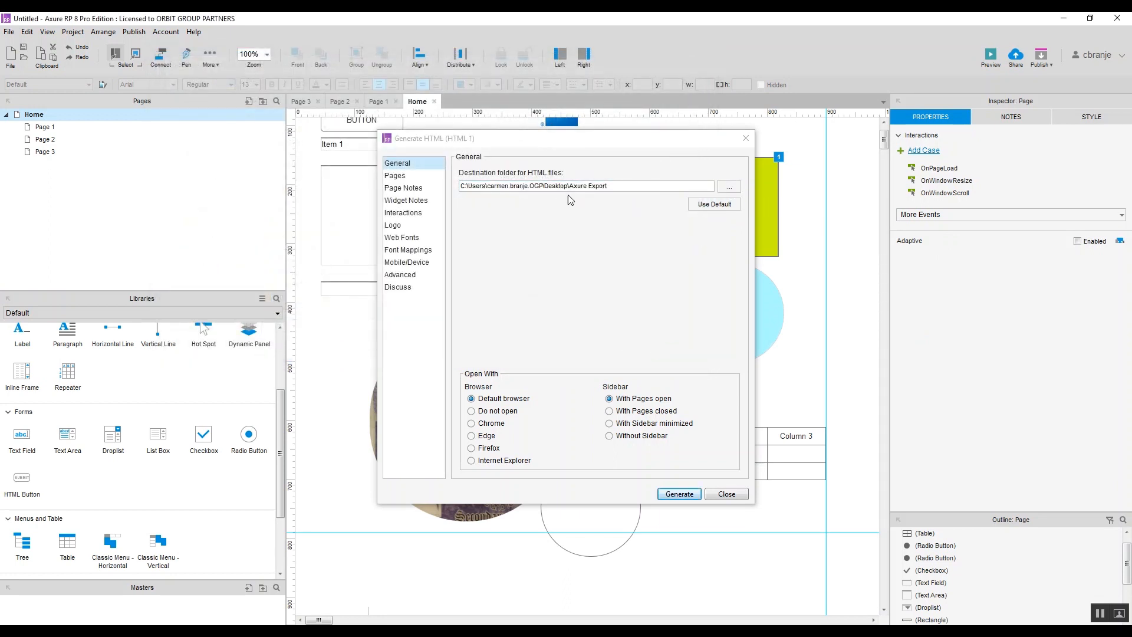
left_click(471, 425)
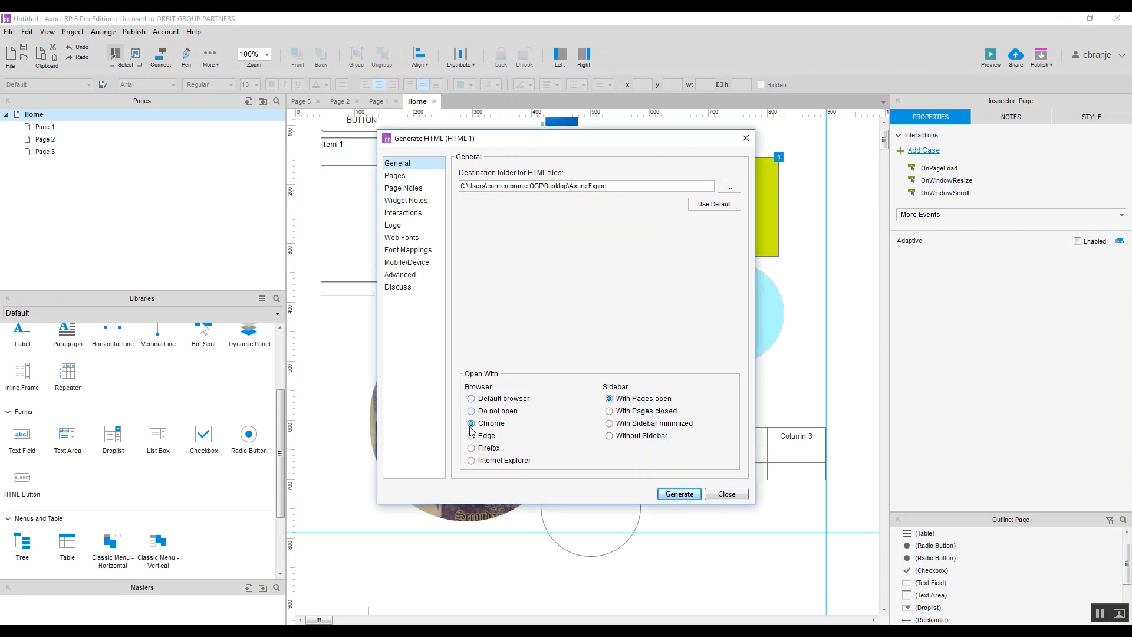
left_click(680, 494)
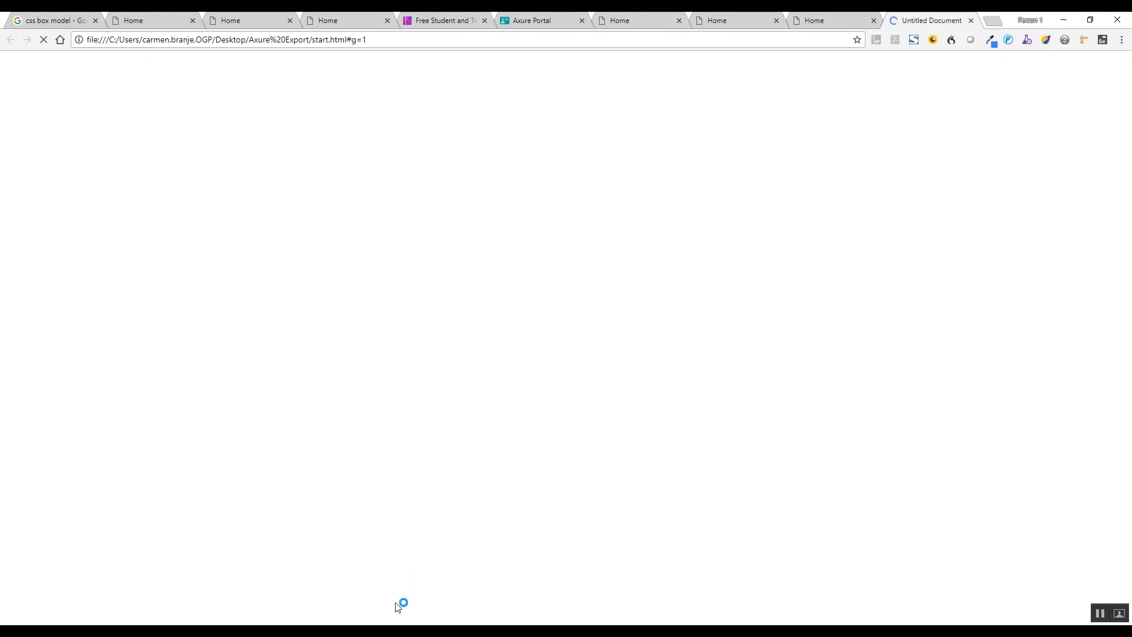
- Open the Axure Export folder on the Desktop and open its index.html file in Chrome
key("super+d")
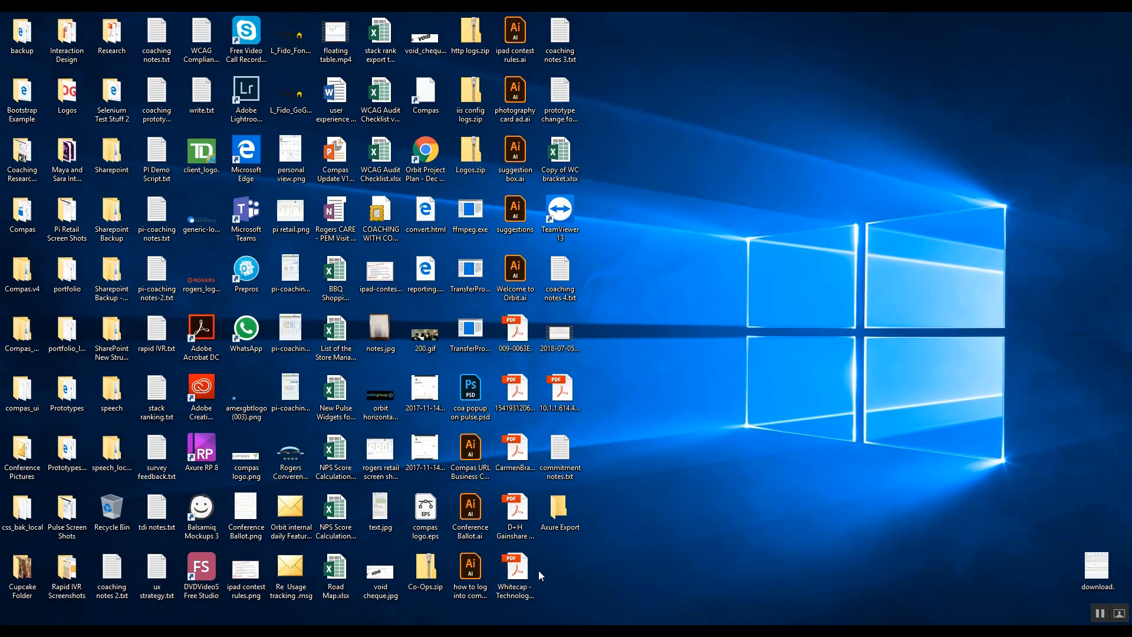
double_click(555, 500)
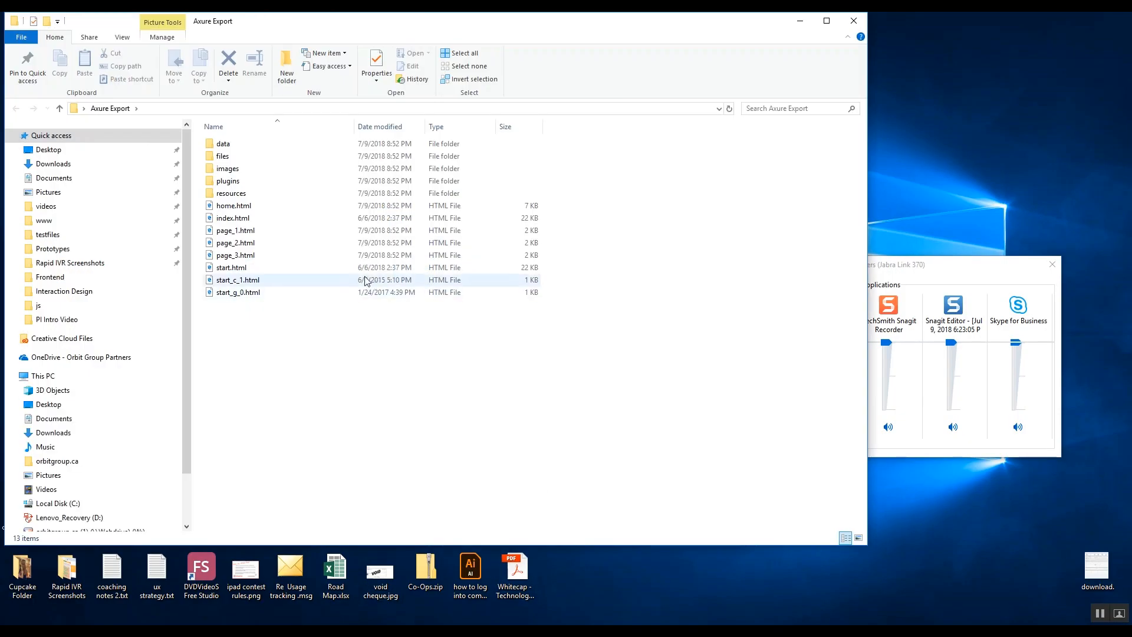
right_click(239, 223)
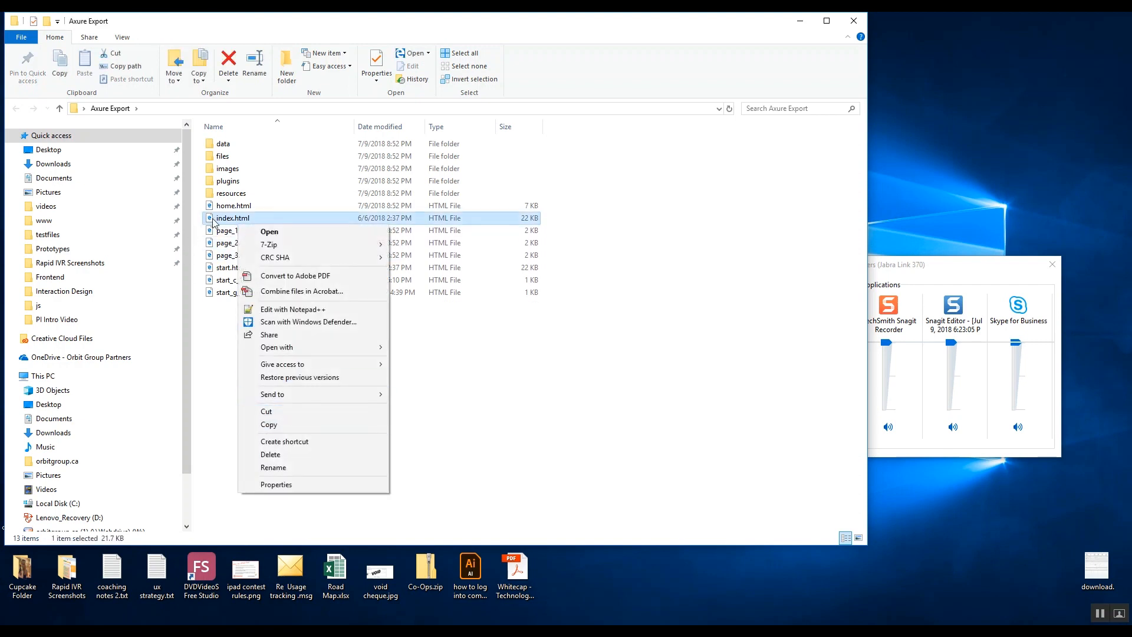
left_click(213, 223)
right_click(218, 218)
left_click(220, 207)
right_click(219, 208)
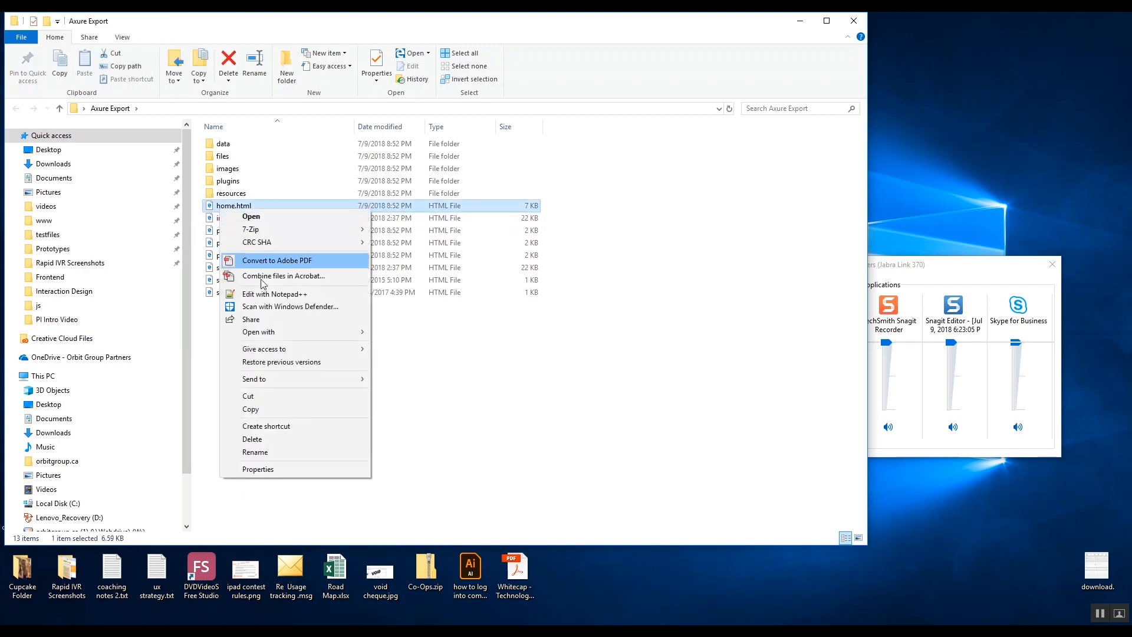
left_click(211, 219)
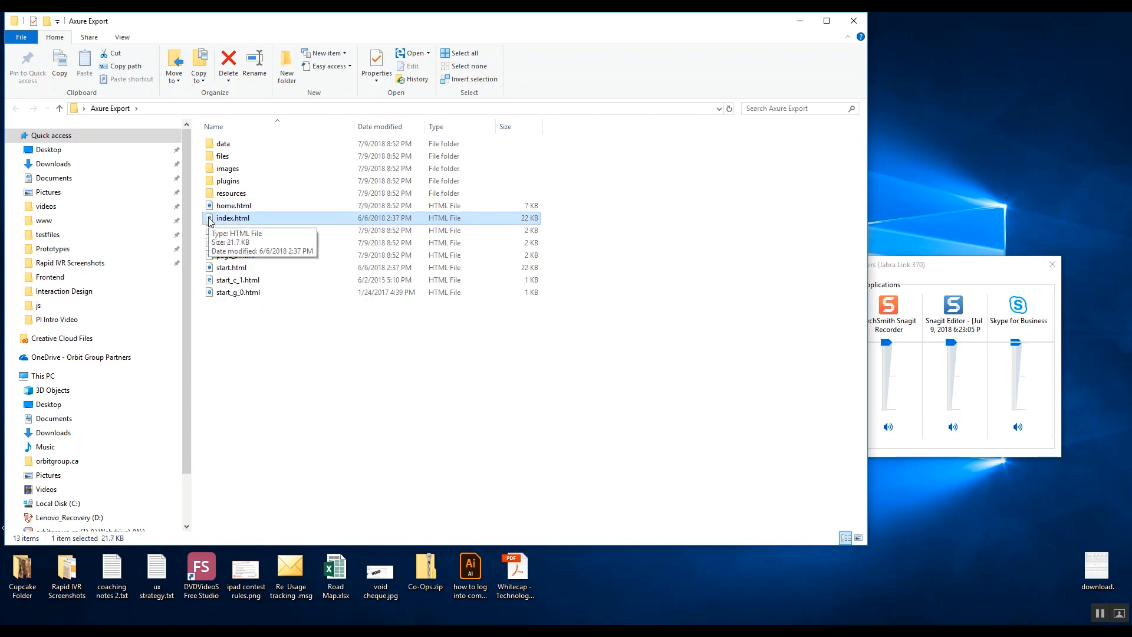
right_click(209, 218)
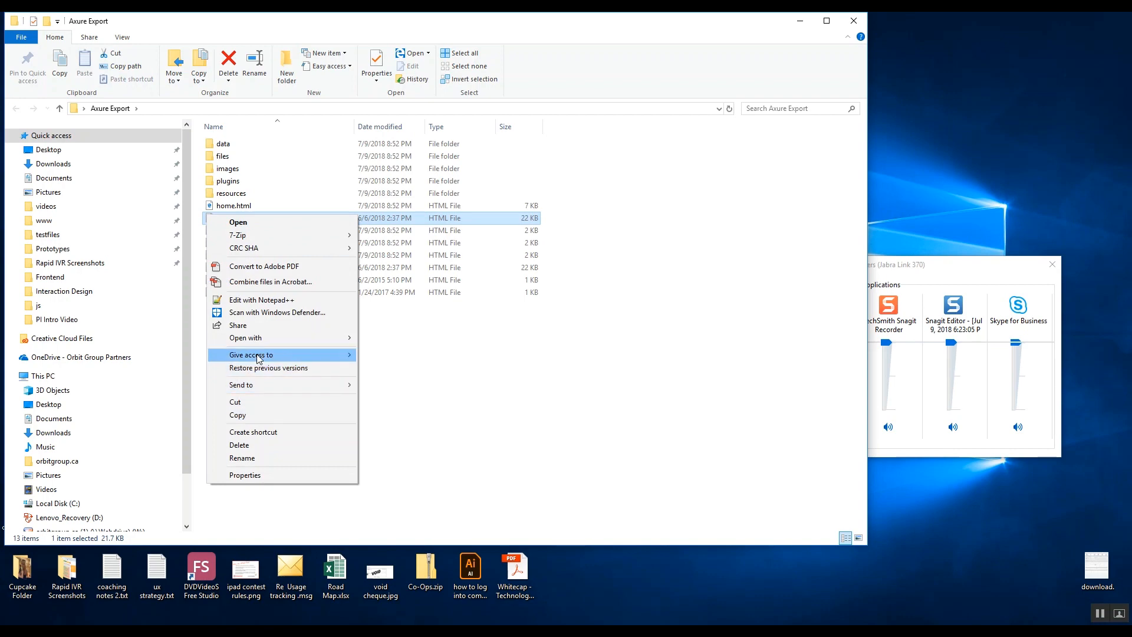
mouse_move(259, 337)
left_click(401, 378)
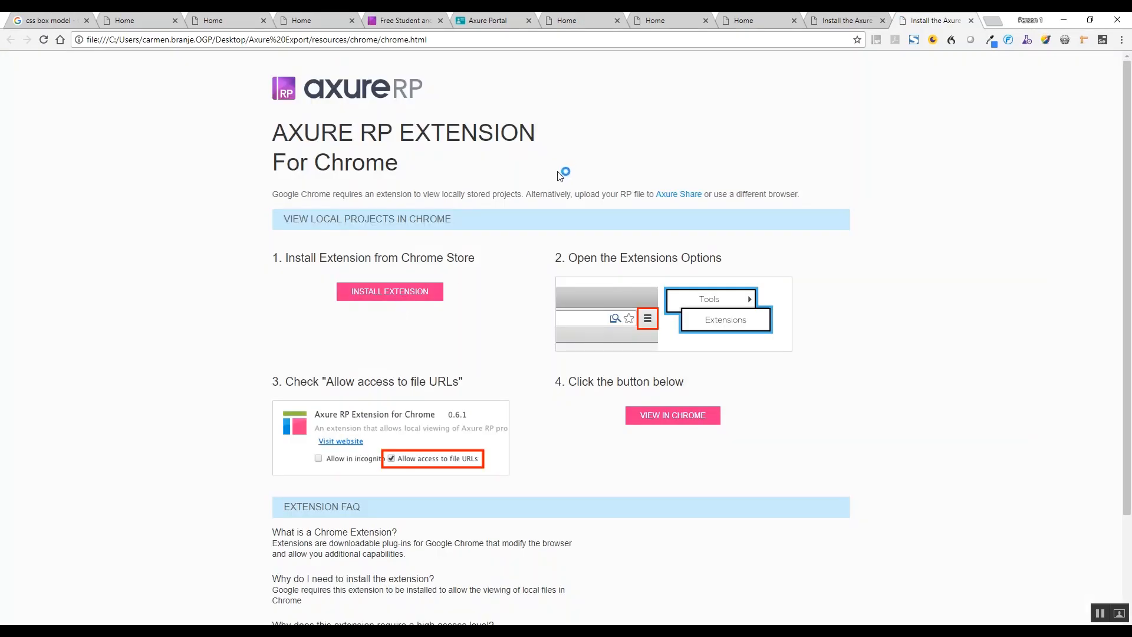
- Minimize Chrome, open page_1.html from the export folder, and move its browser window aside
left_click(852, 21)
left_click(1063, 21)
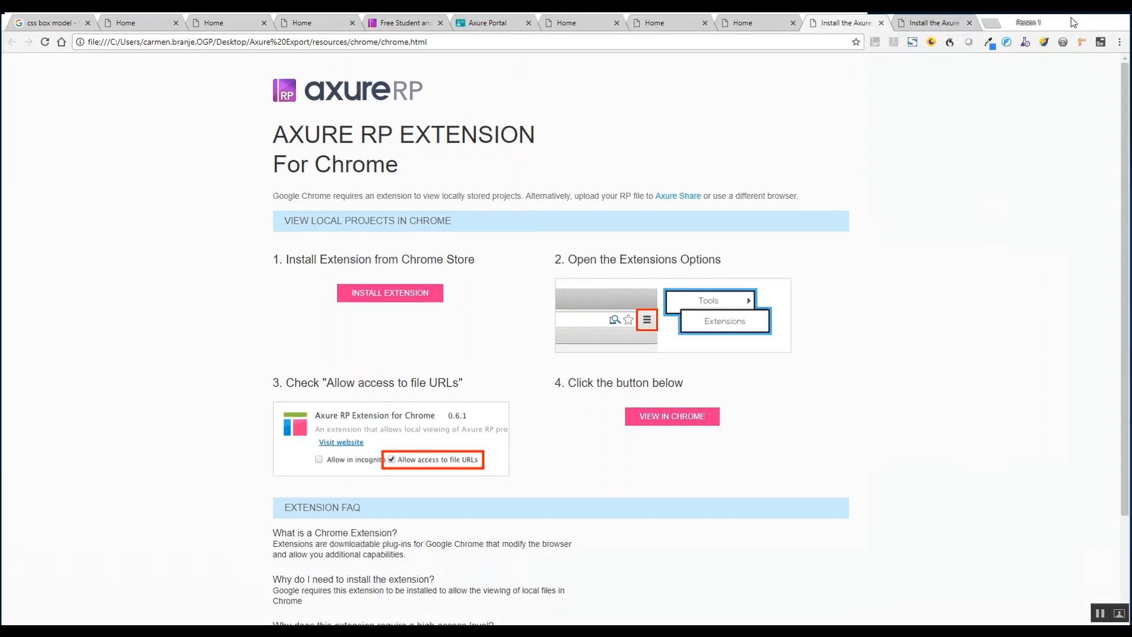
double_click(236, 230)
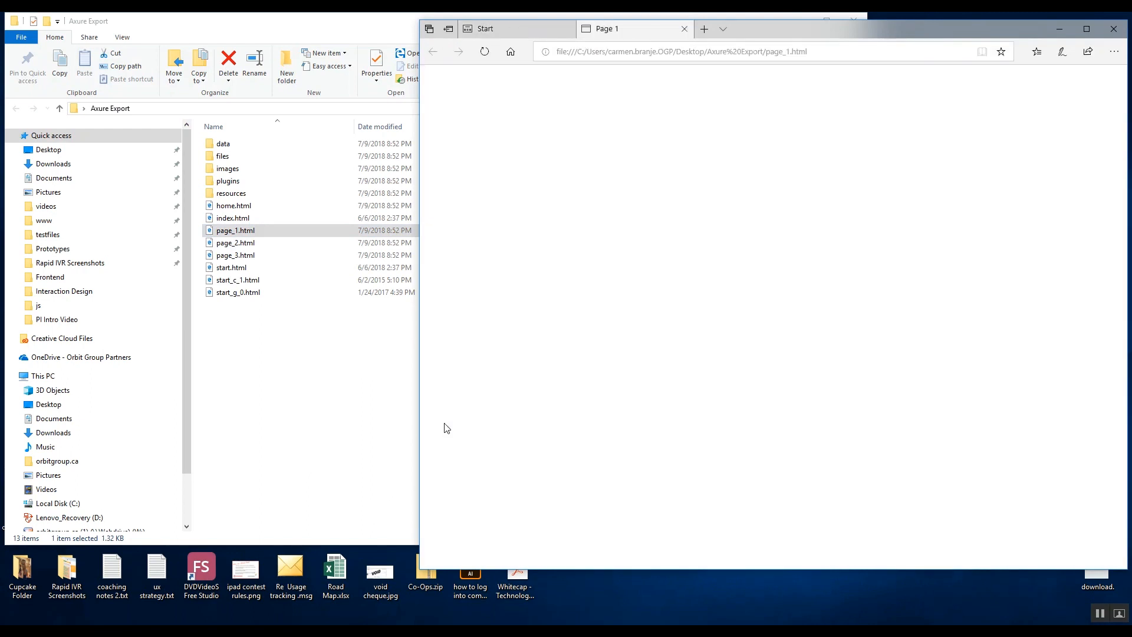
left_click_drag(779, 35, 856, 64)
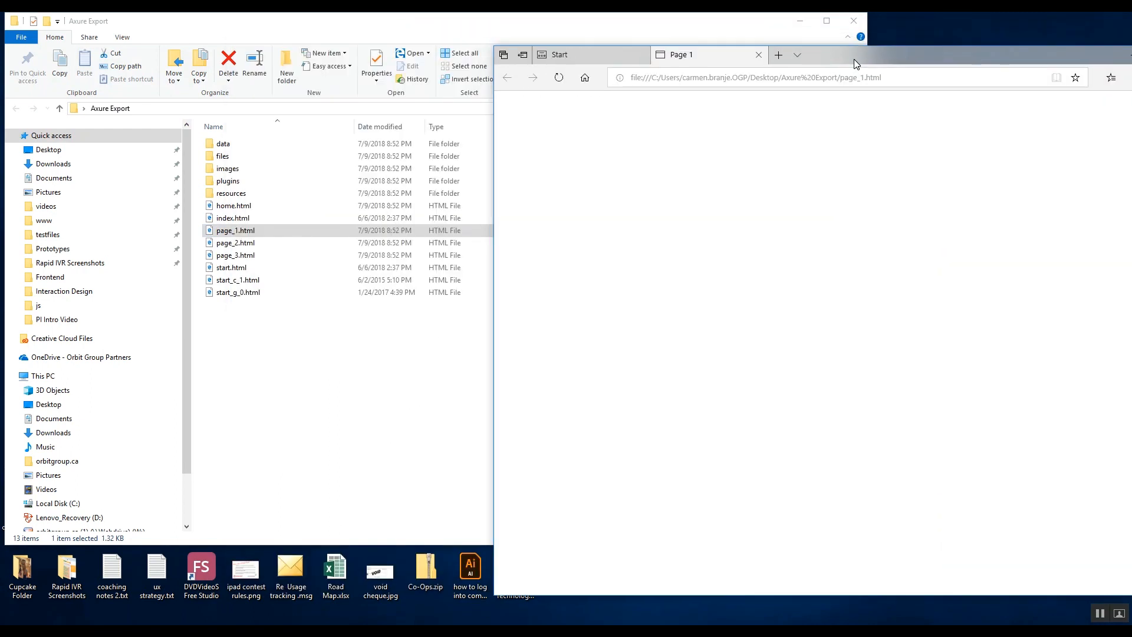
- Open home.html from the export folder in Notepad++ and decline the program update
left_click(246, 207)
right_click(246, 207)
left_click(340, 292)
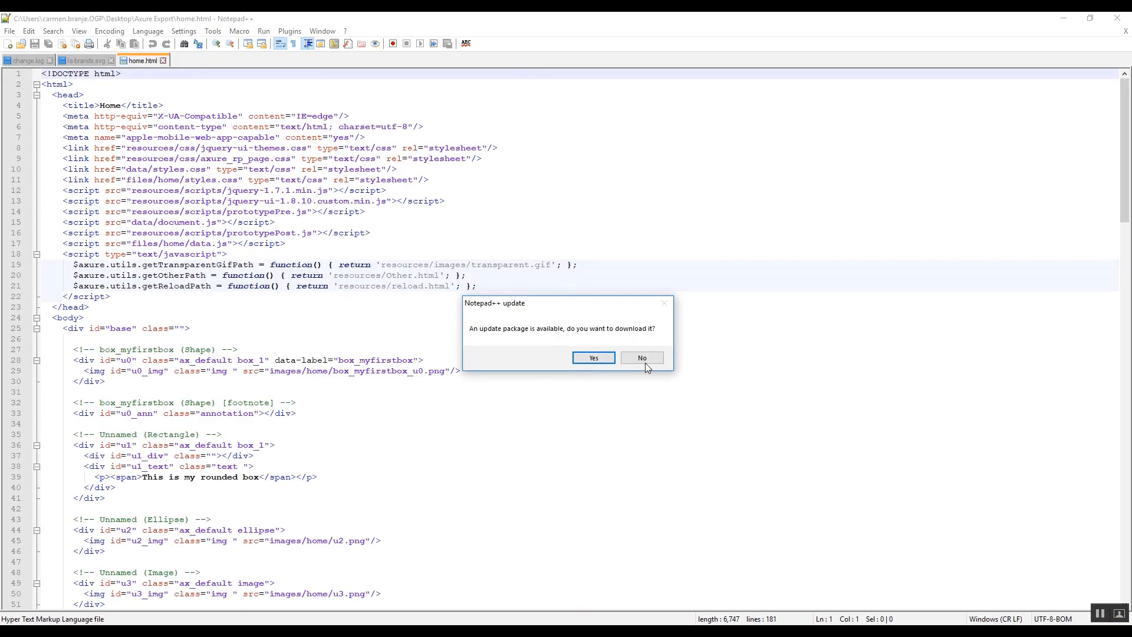
left_click(642, 358)
- Examine the generated markup of home.html, including the droplist's select block, the table cells and the script references in the head
scroll(591, 349, "down", 20)
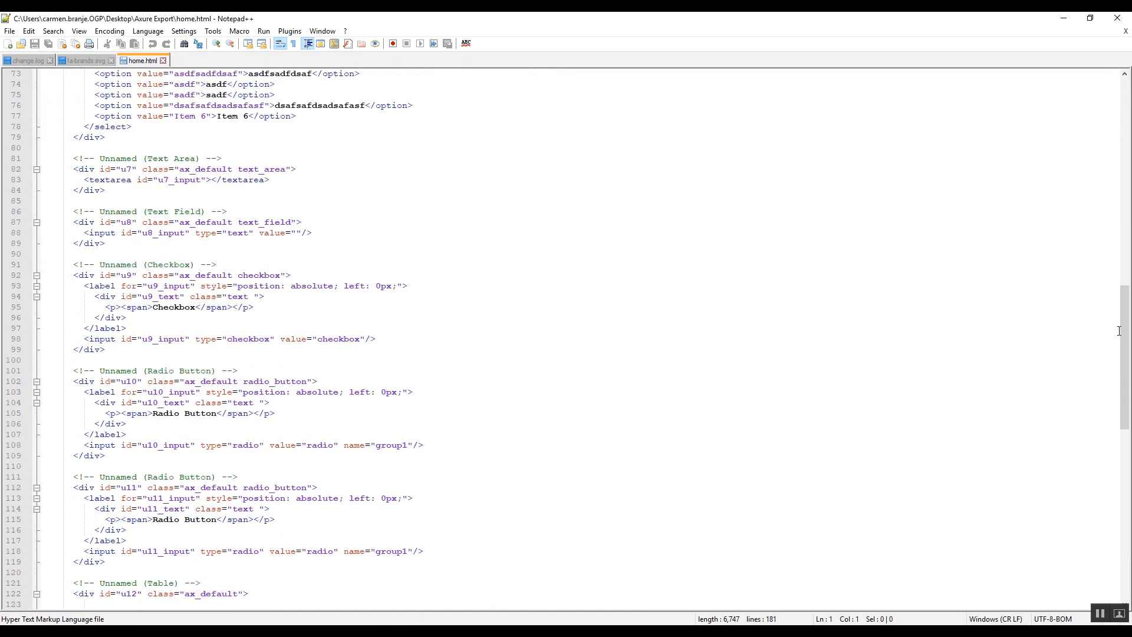
left_click_drag(1125, 337, 1130, 106)
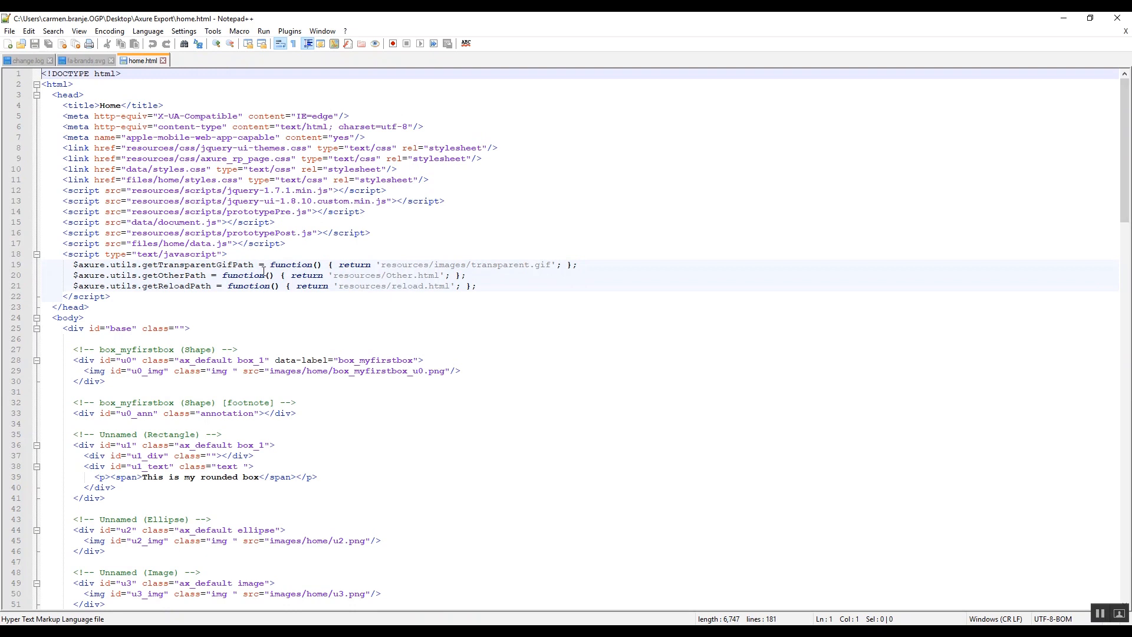
scroll(263, 274, "down", 4)
scroll(452, 357, "down", 11)
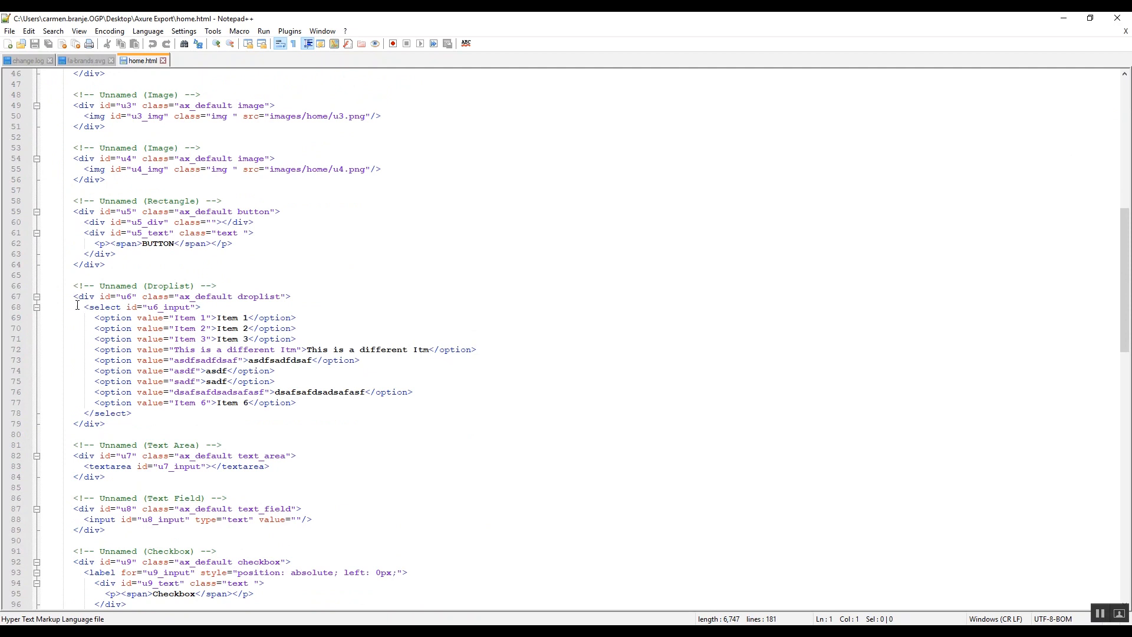
left_click_drag(77, 306, 150, 416)
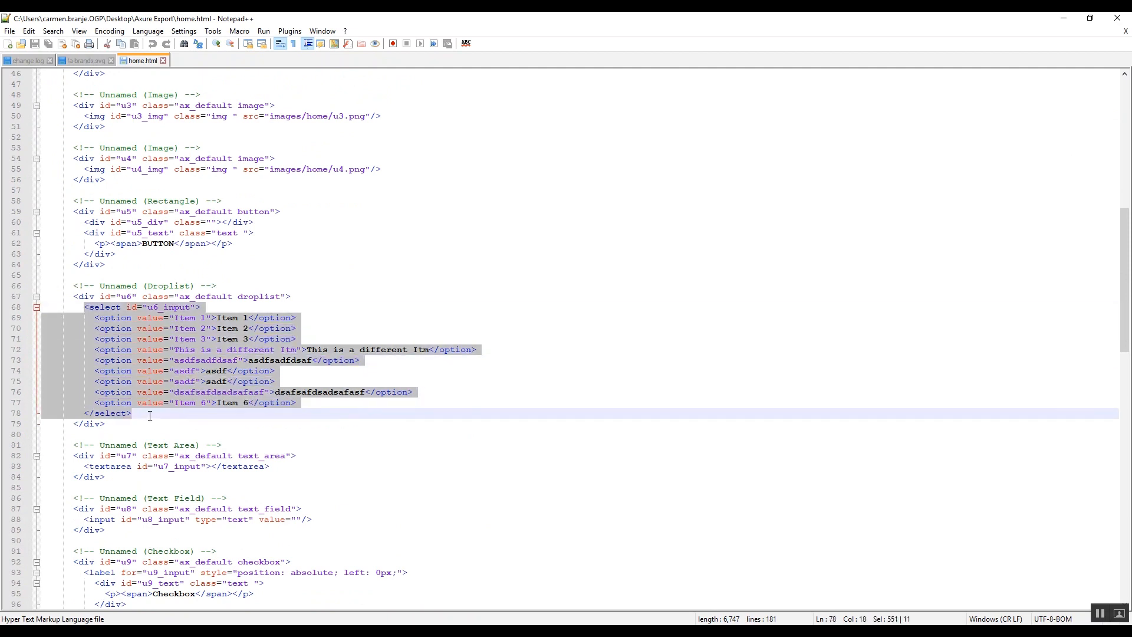
left_click(205, 429)
scroll(199, 414, "down", 20)
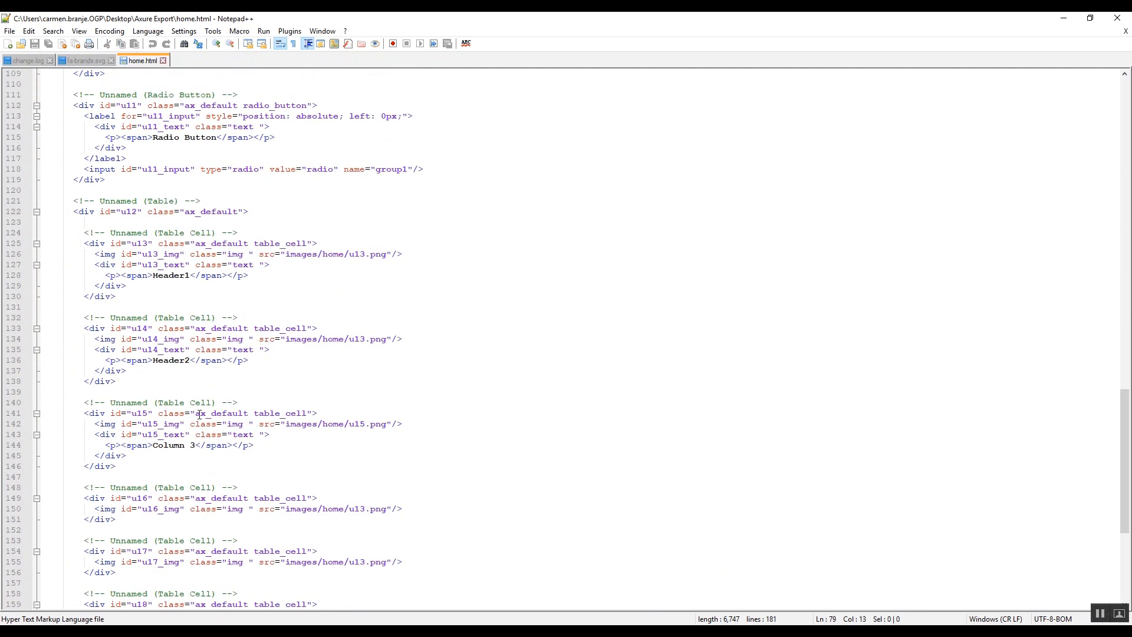
scroll(199, 414, "down", 8)
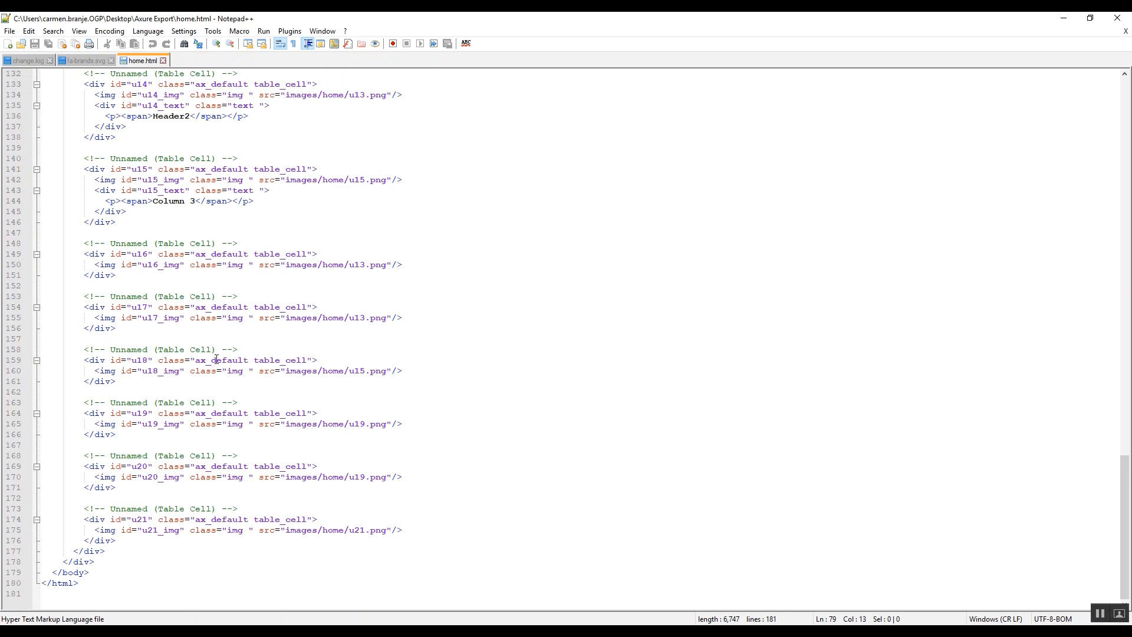
scroll(216, 359, "up", 15)
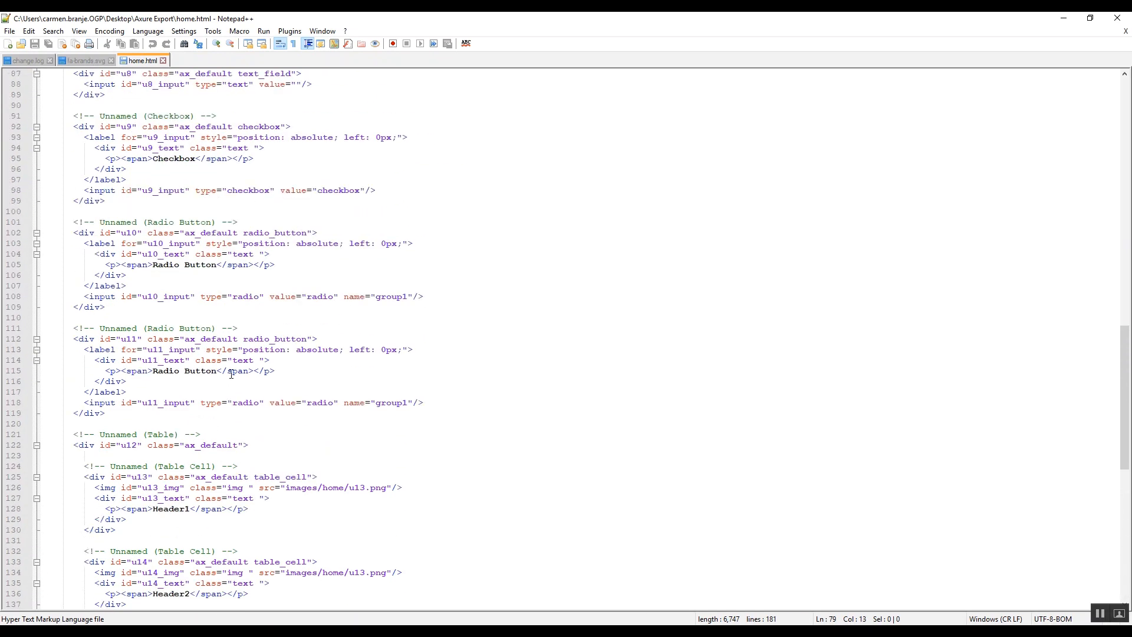
scroll(232, 374, "up", 16)
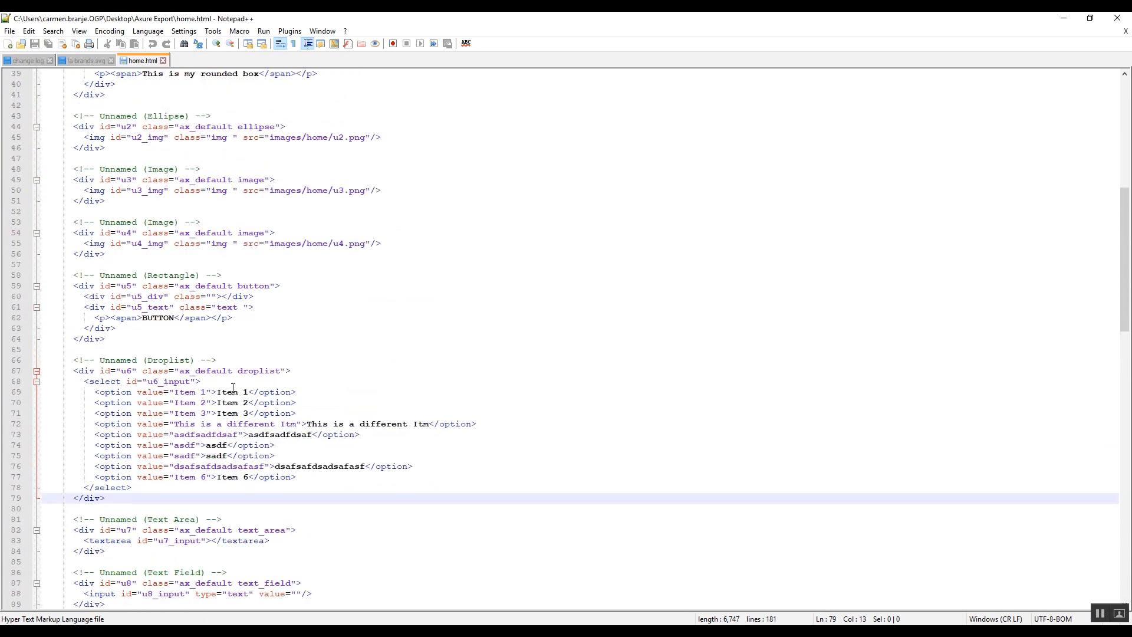
scroll(233, 388, "up", 13)
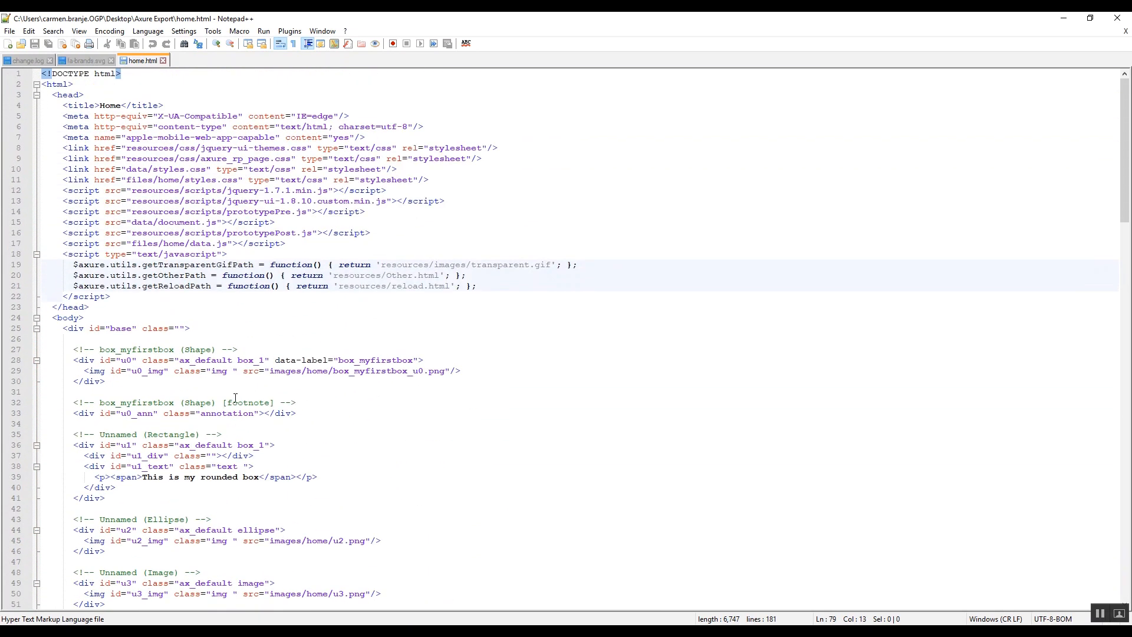
left_click(313, 245)
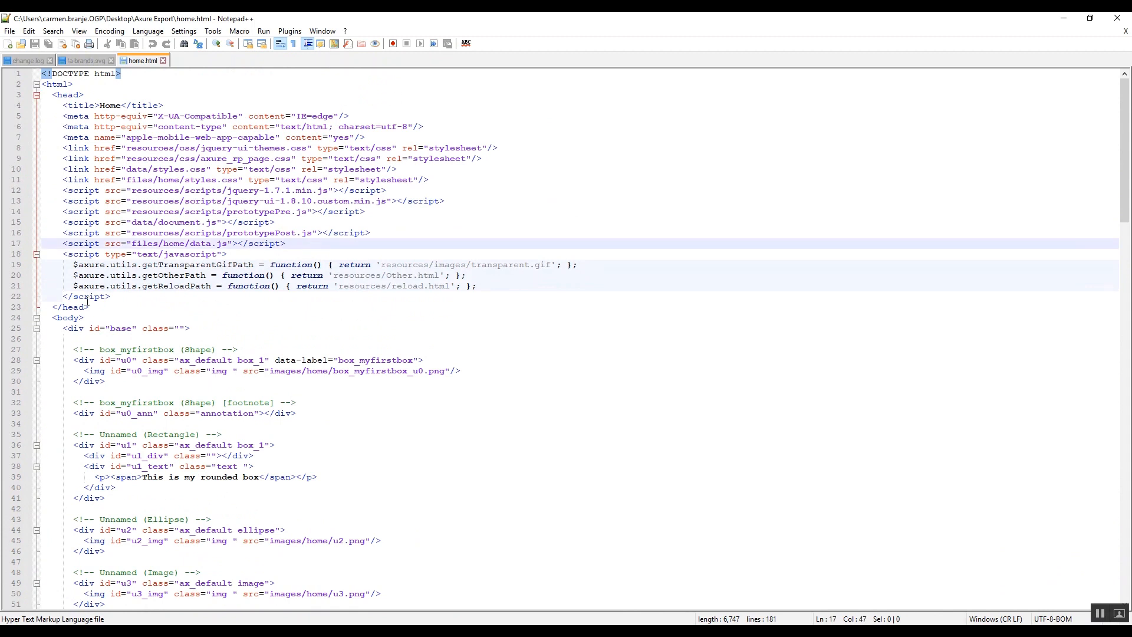
- Insert a first name followed by "is pretty cool" on empty line 26 inside the base div and save home.html
left_click(122, 340)
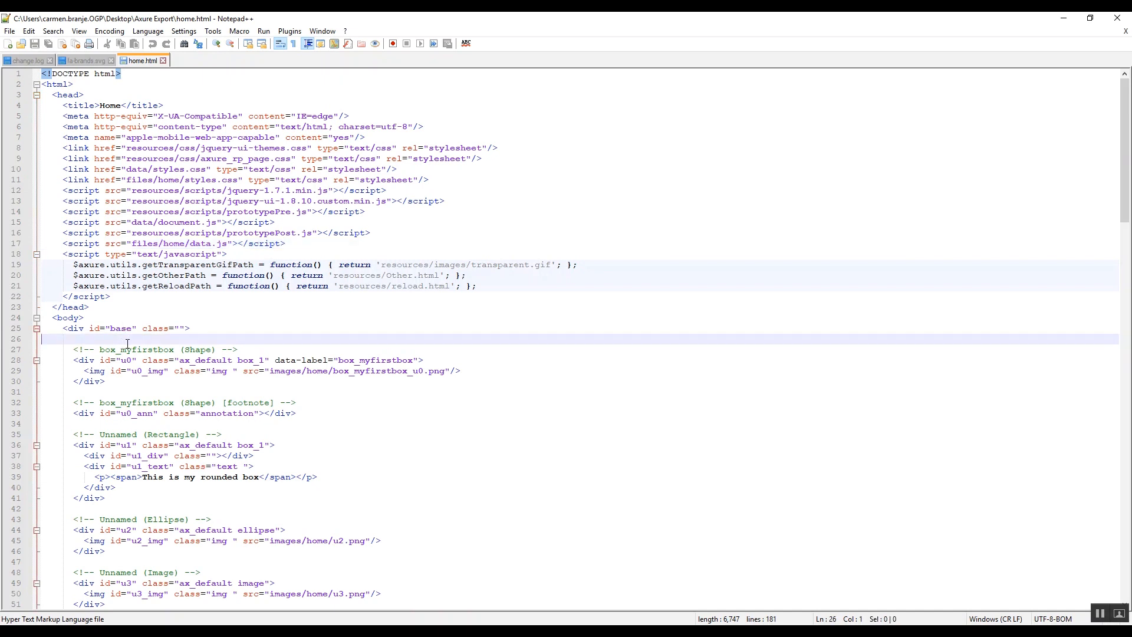
type("carmen is ")
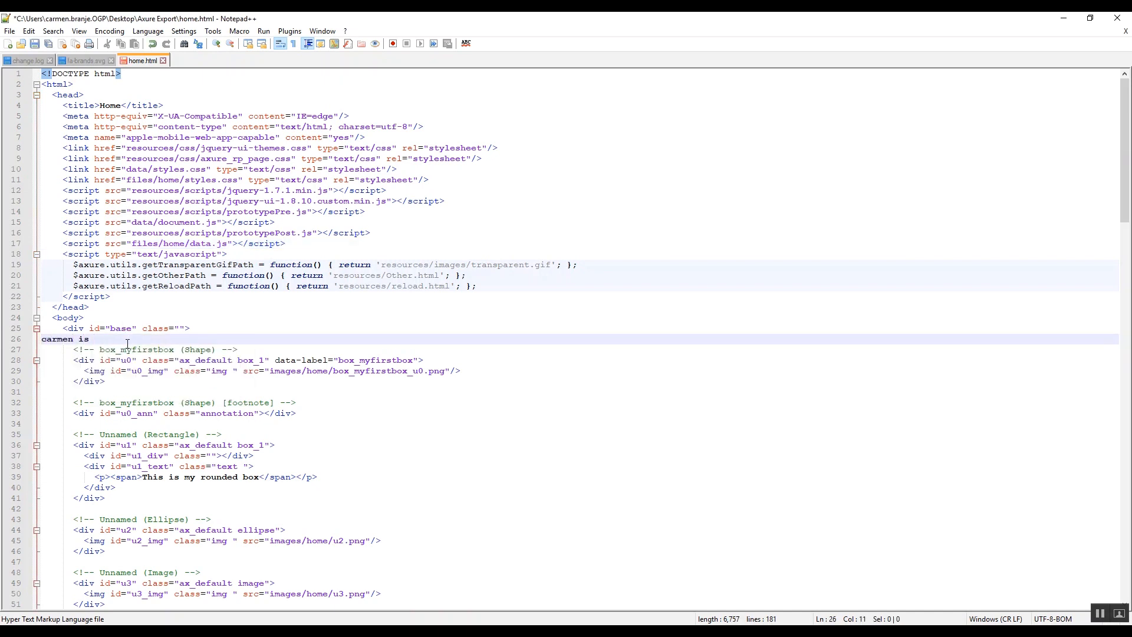
type("pretty cool")
key("ctrl+s")
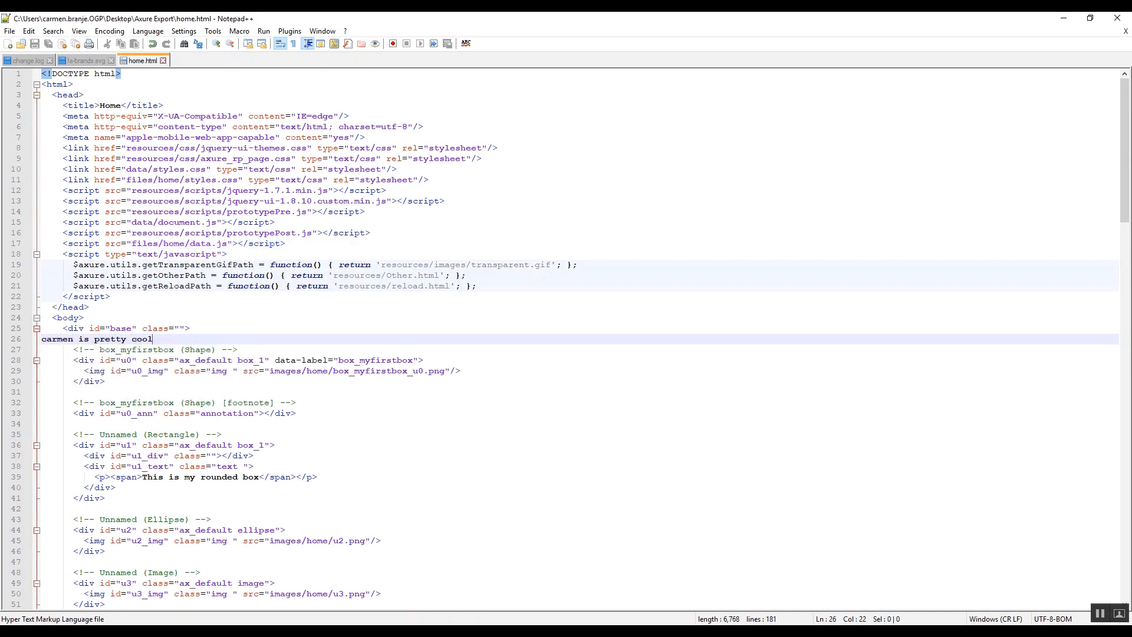
- Return to the Axure Export folder, open the edited home.html in Firefox, and check the added sentence above the page content
key("alt+Tab")
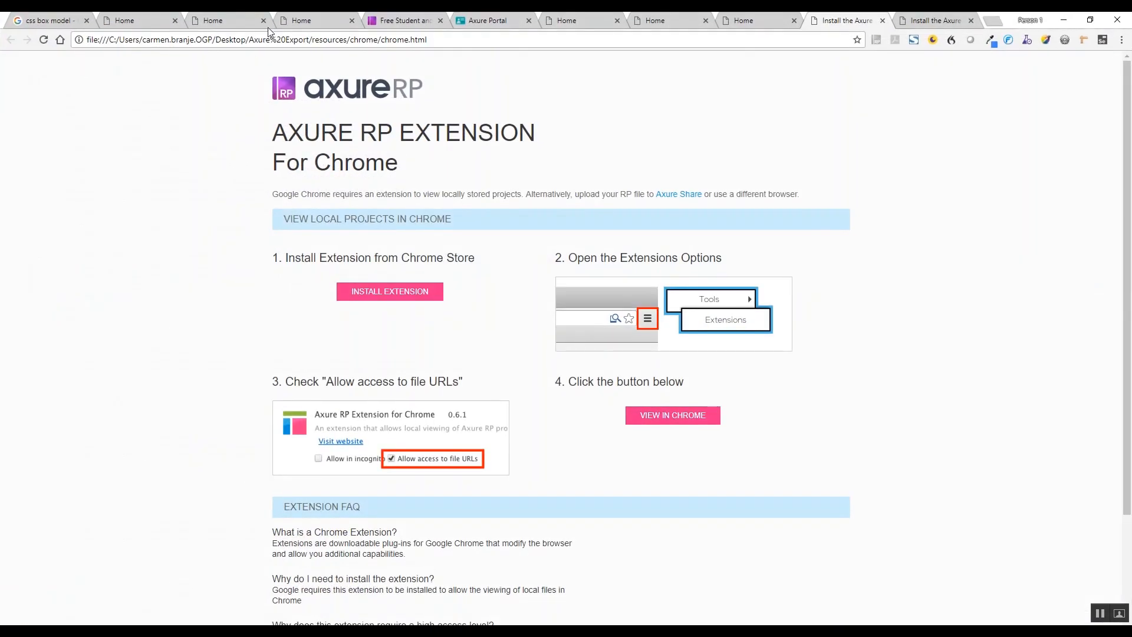
left_click(1064, 19)
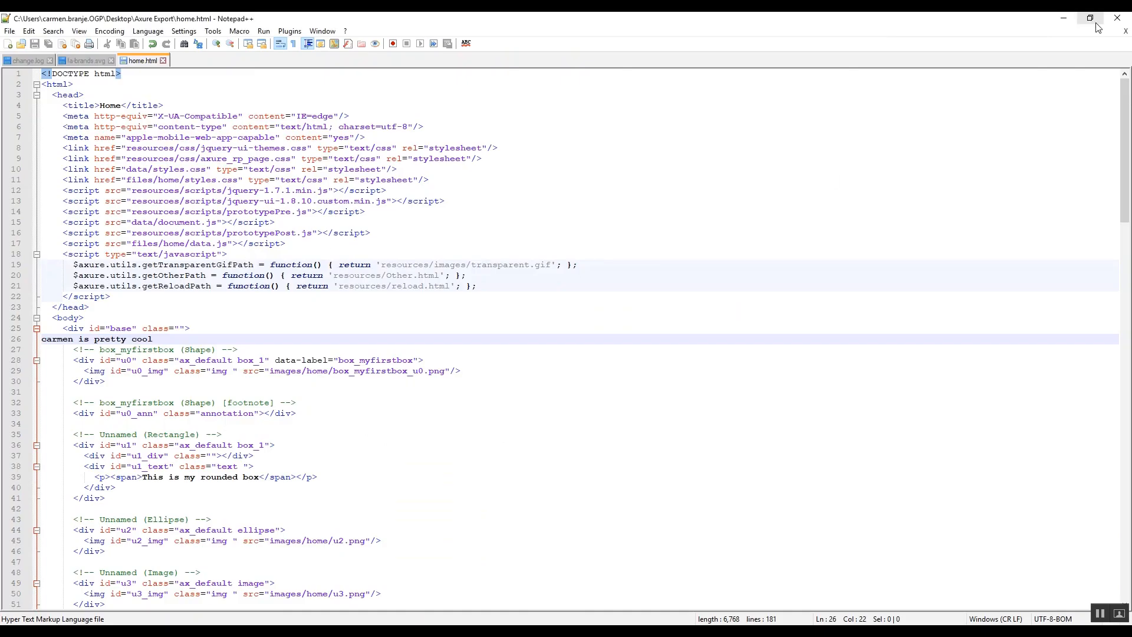
left_click(1064, 19)
right_click(230, 198)
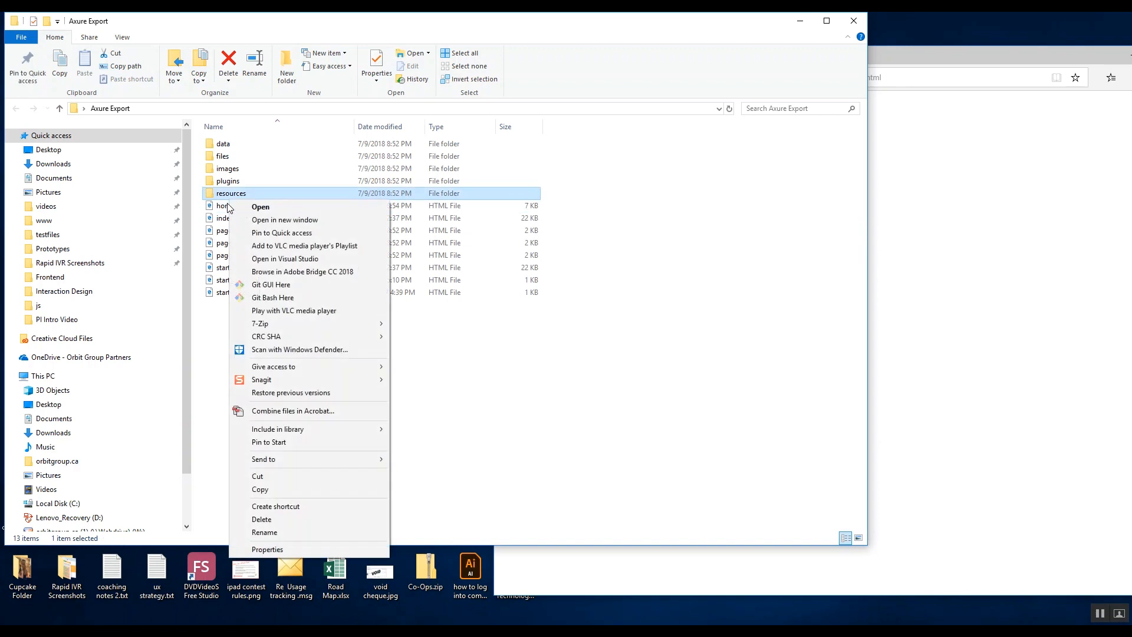
right_click(230, 208)
mouse_move(359, 328)
left_click(406, 358)
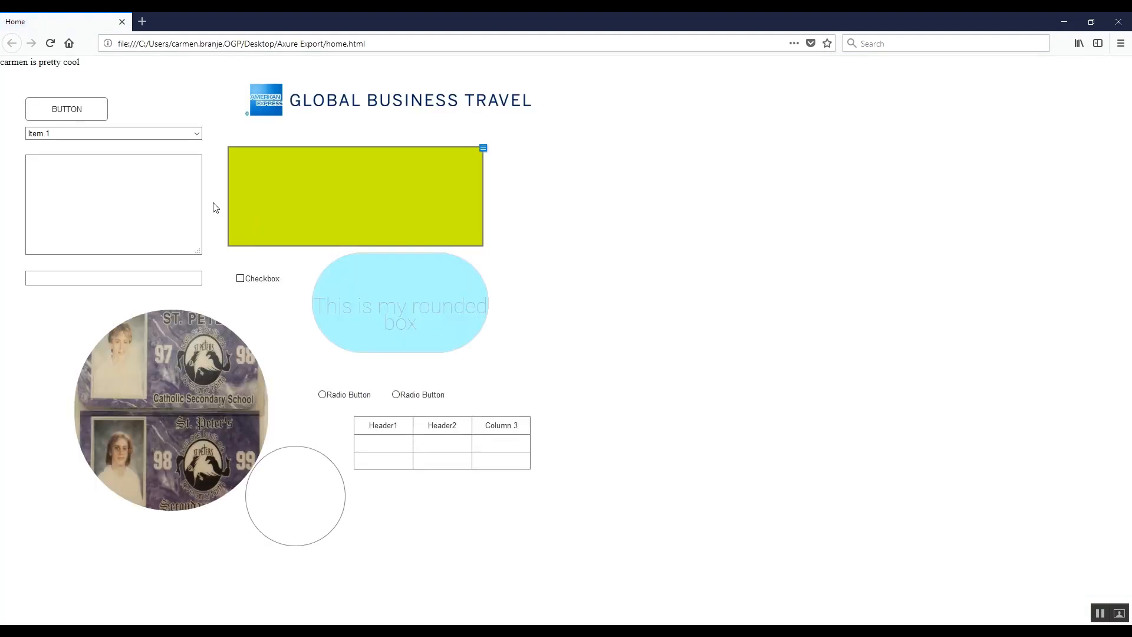
left_click_drag(1, 68, 47, 67)
left_click(107, 69)
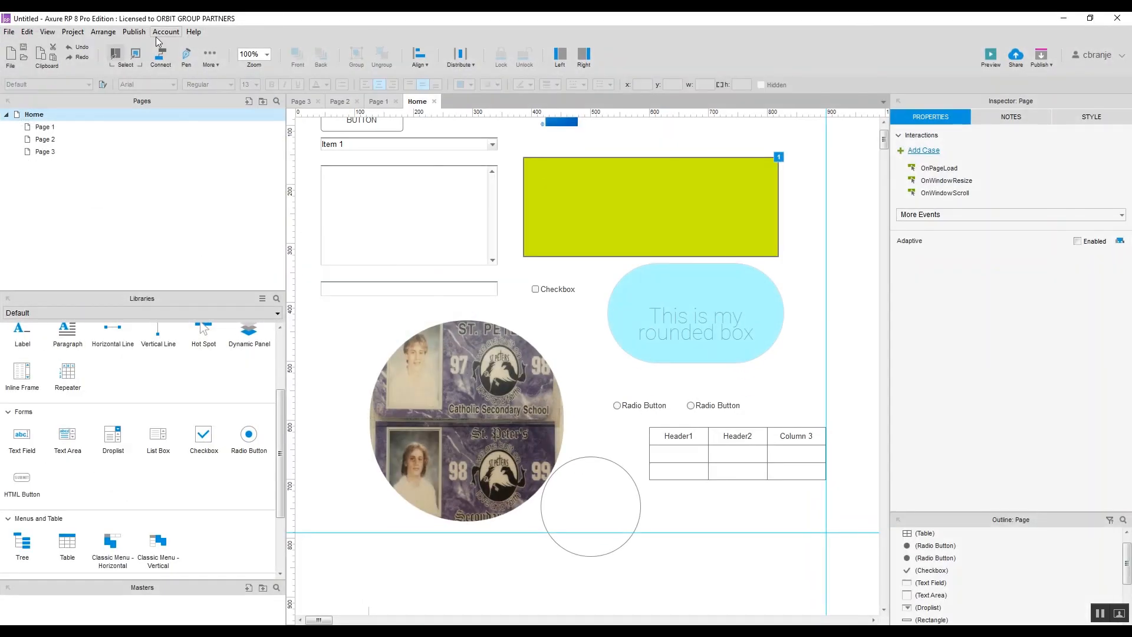
- Switch to Axure RP, regenerate the HTML files into the Axure Export folder for Chrome, and return to the Home page in Firefox
left_click(103, 32)
mouse_move(136, 34)
left_click(177, 96)
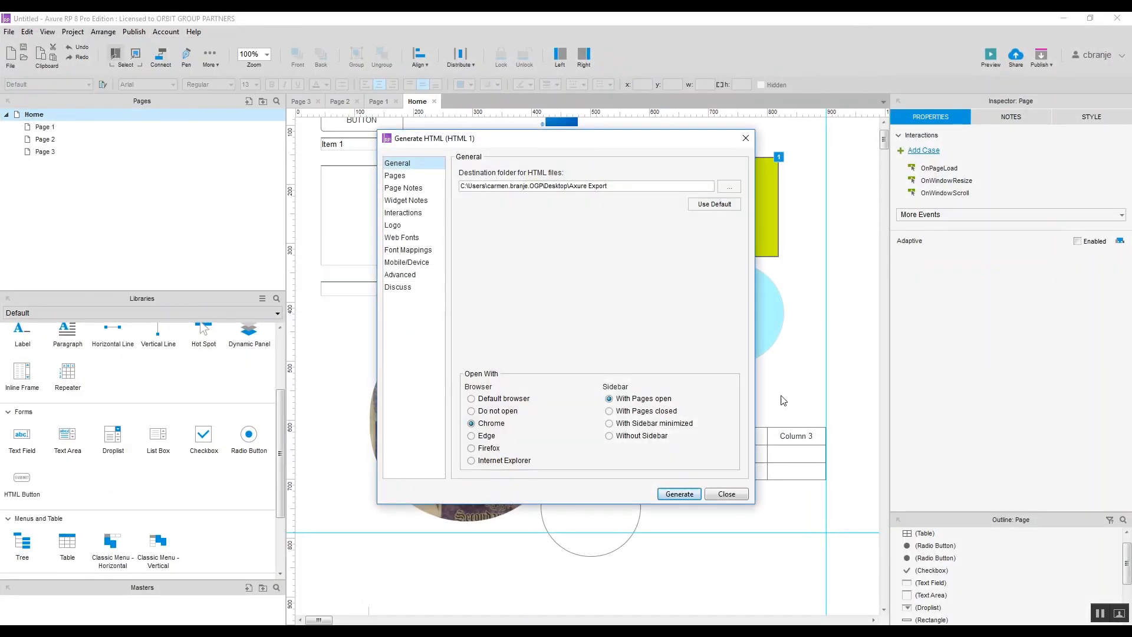
left_click(677, 497)
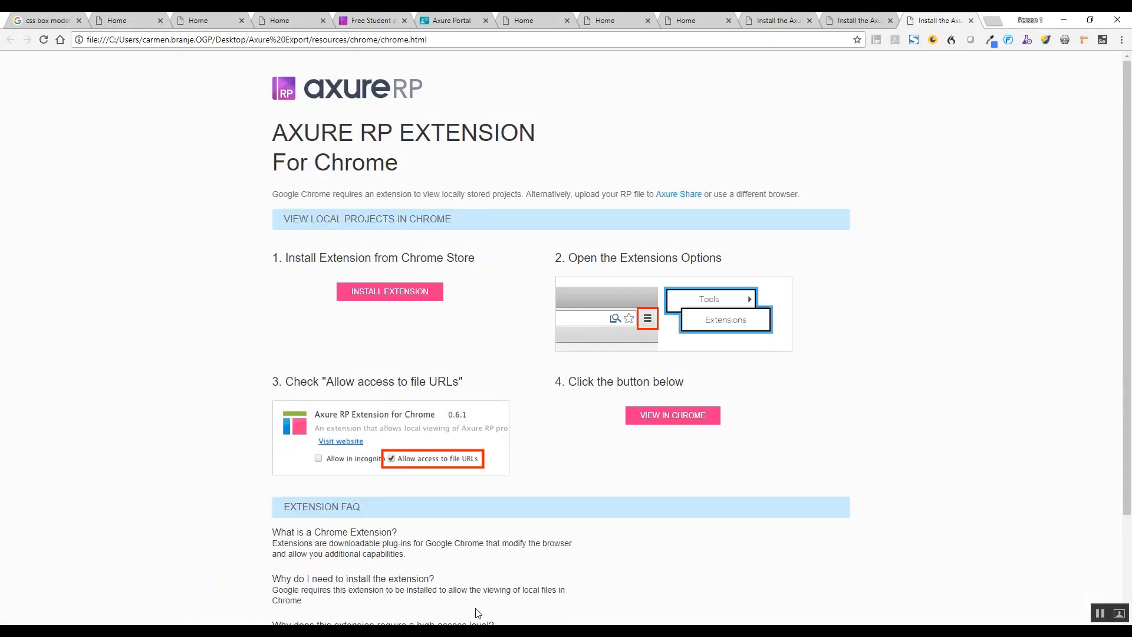
key("alt+Tab")
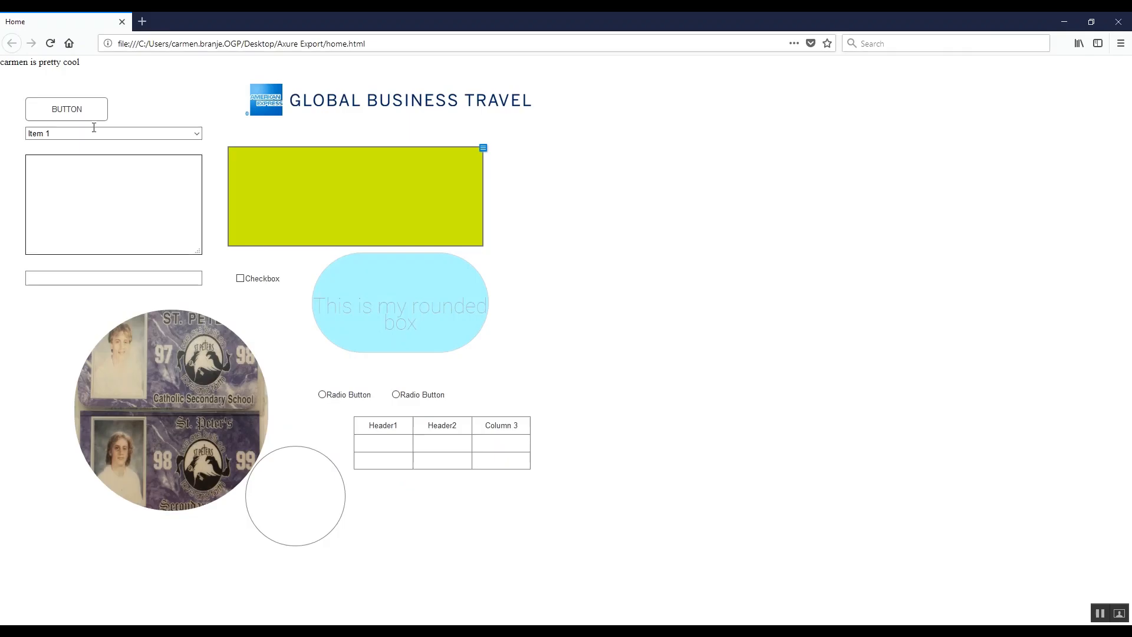
- Reload home.html in Firefox to check the regenerated page for the manually added sentence, and return to Axure RP
left_click(50, 44)
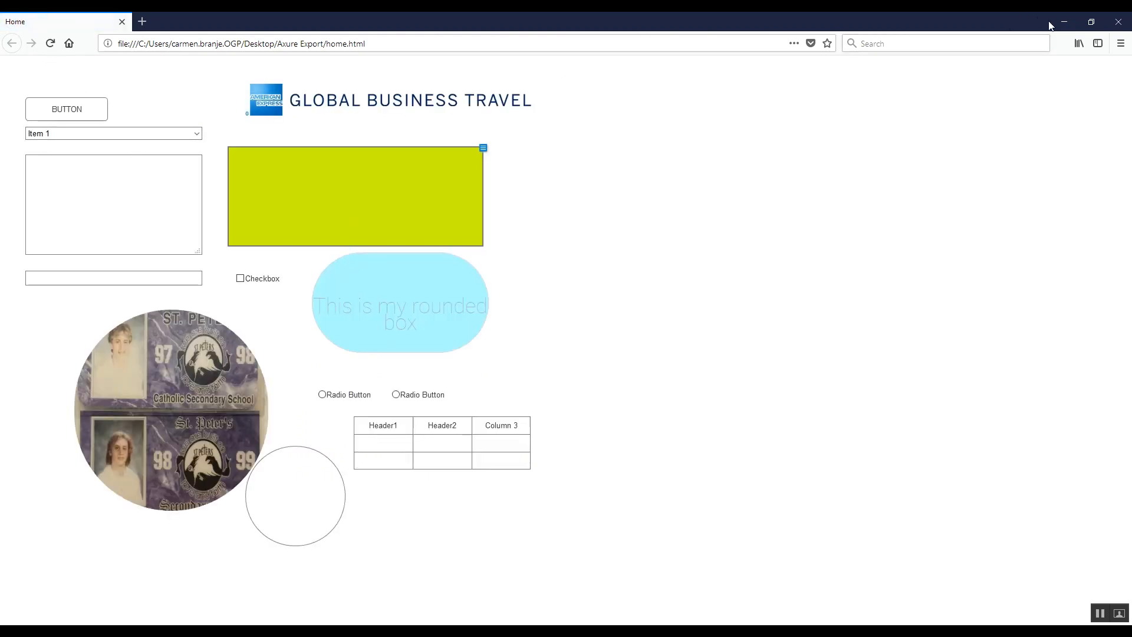
left_click(1065, 22)
left_click(1063, 20)
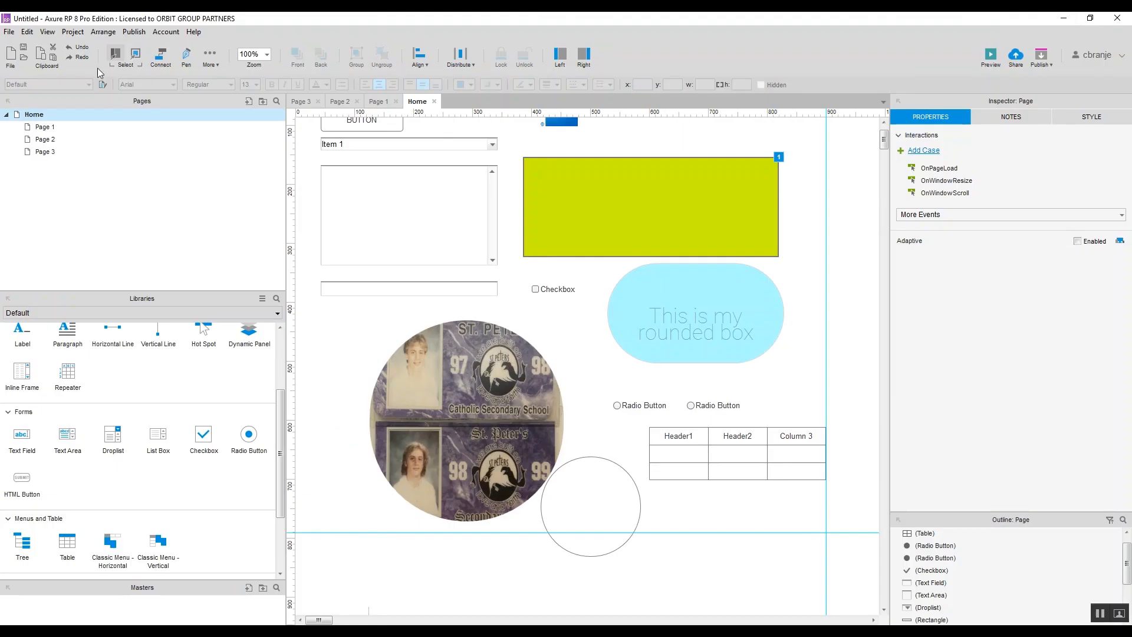
- Review the Mobile/Device options in the Generate HTML settings, and close them without generating
left_click(27, 32)
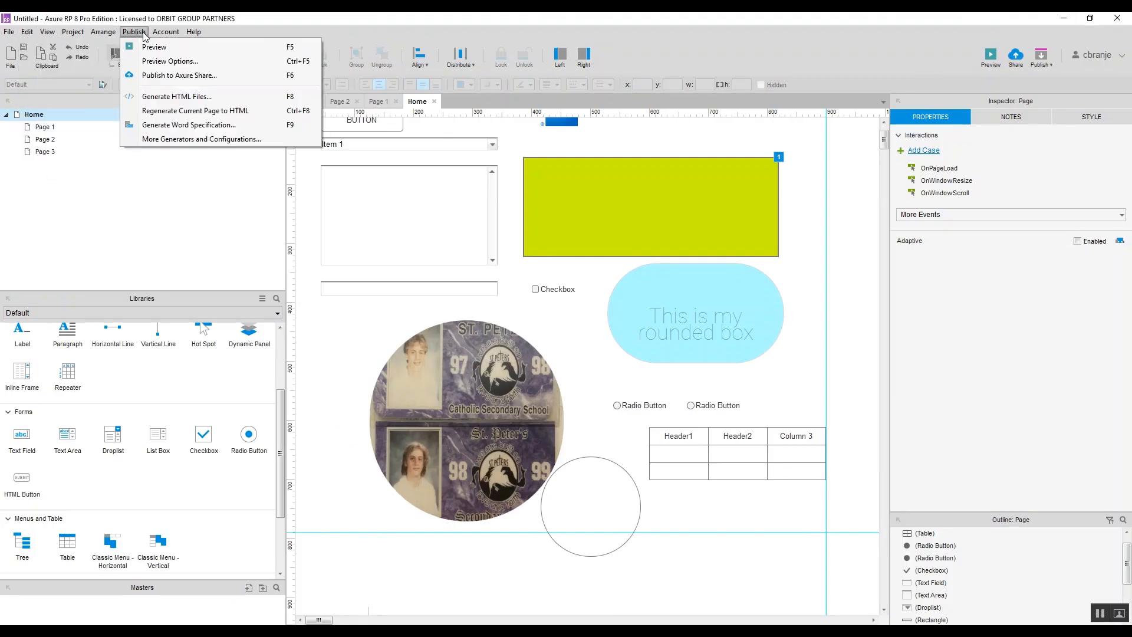
left_click(172, 97)
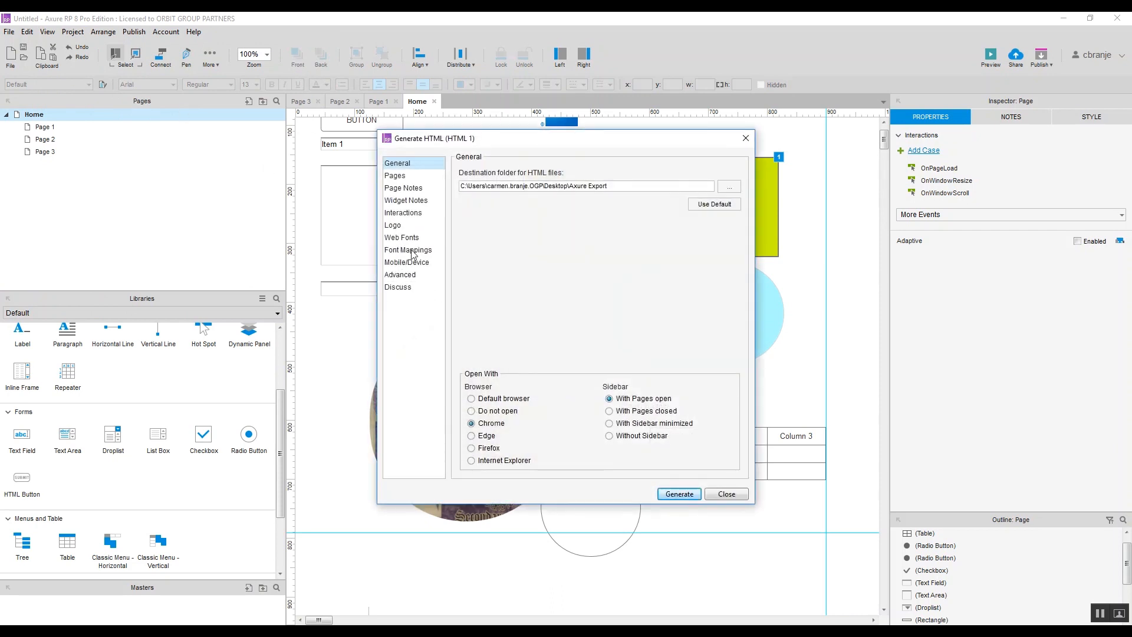
left_click(407, 275)
left_click(411, 263)
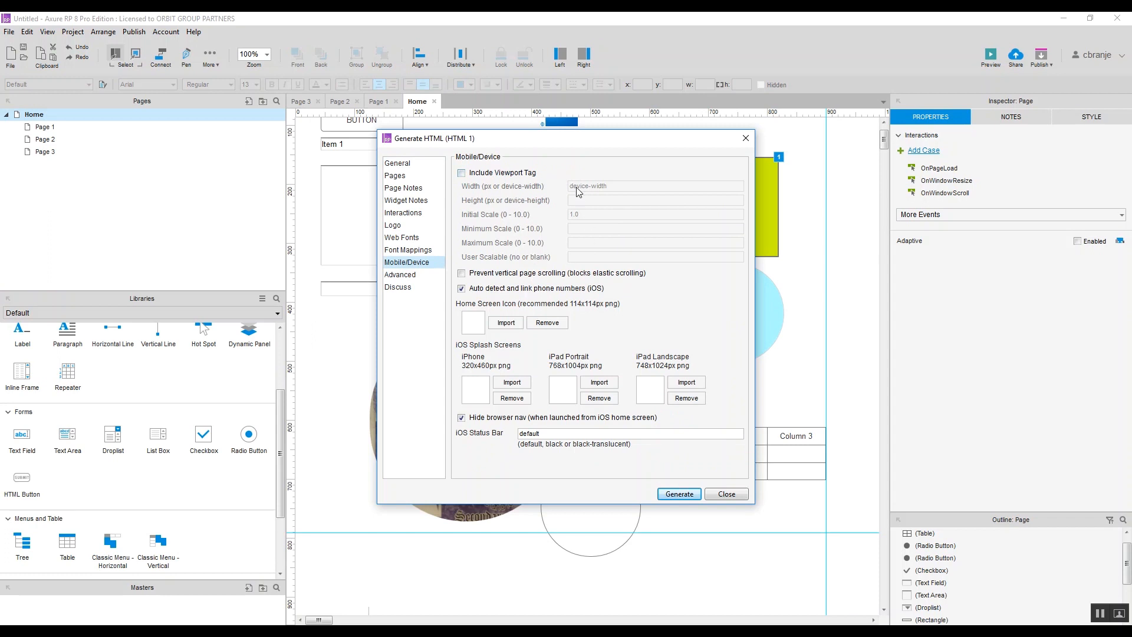
left_click(724, 495)
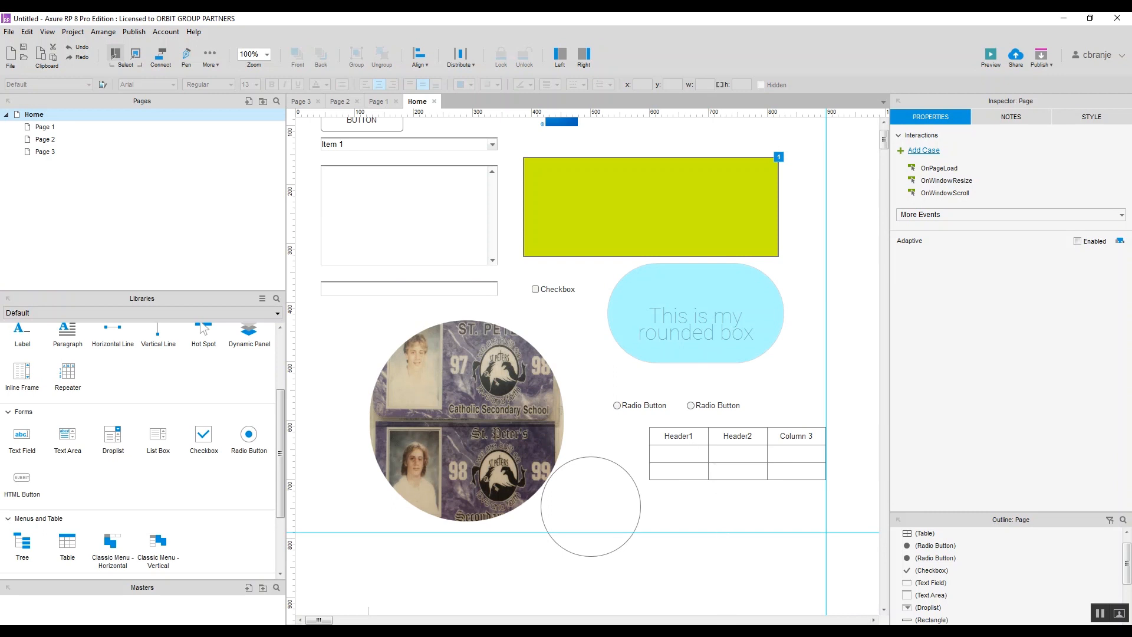
- Look through the Default widget library from the Common widgets down to the Markup widgets
scroll(698, 611, "up", 2)
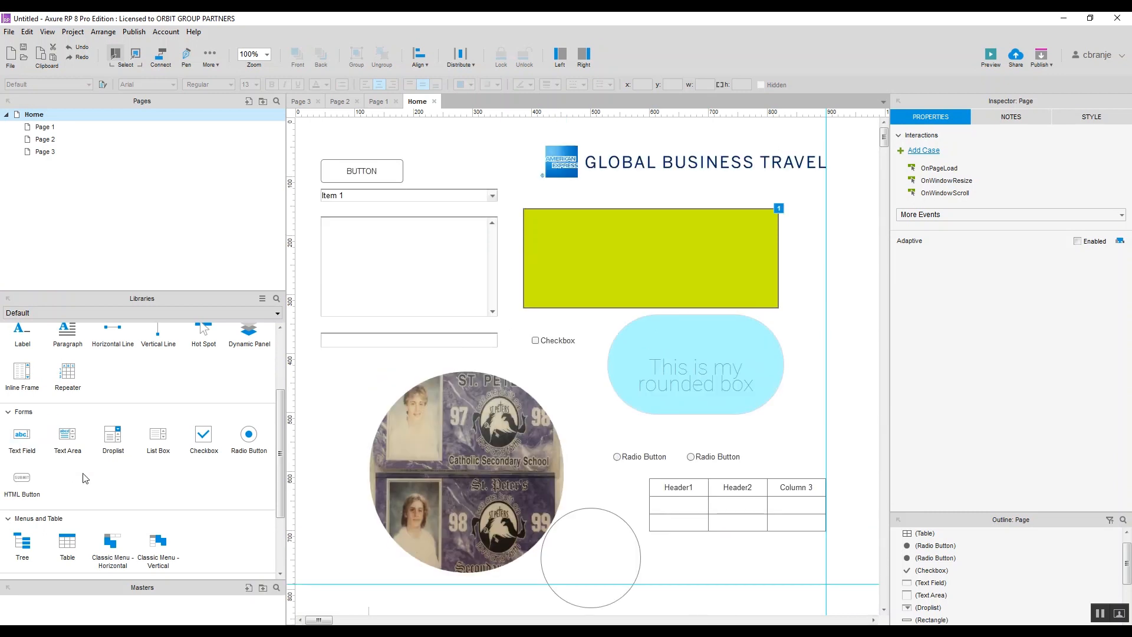
scroll(237, 491, "down", 2)
scroll(237, 491, "down", 1)
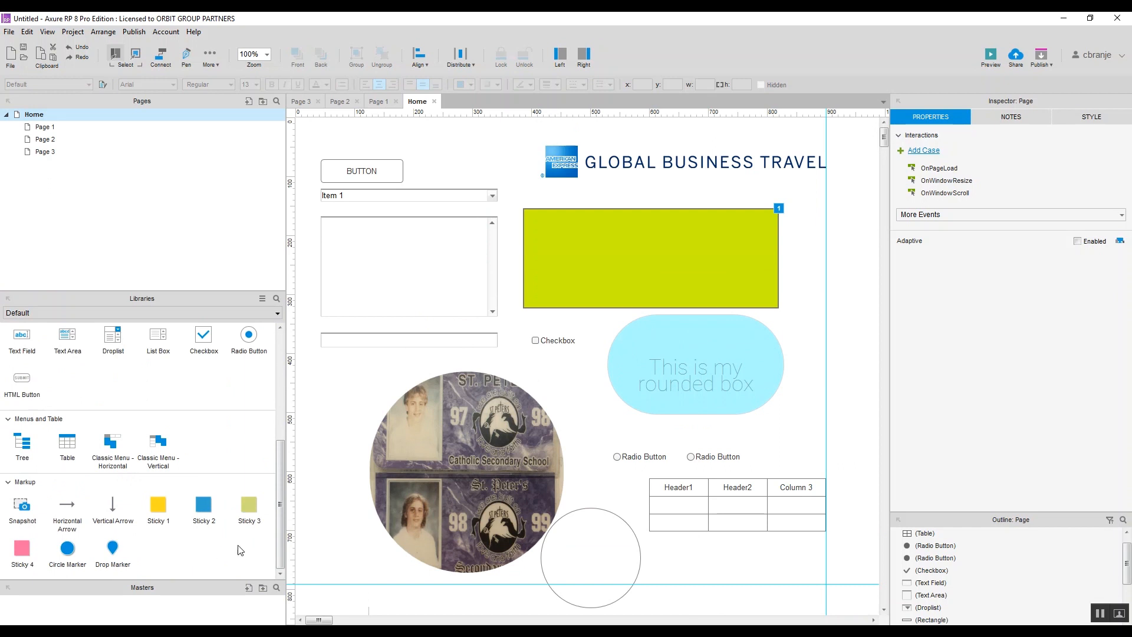
scroll(236, 545, "up", 5)
scroll(235, 542, "up", 3)
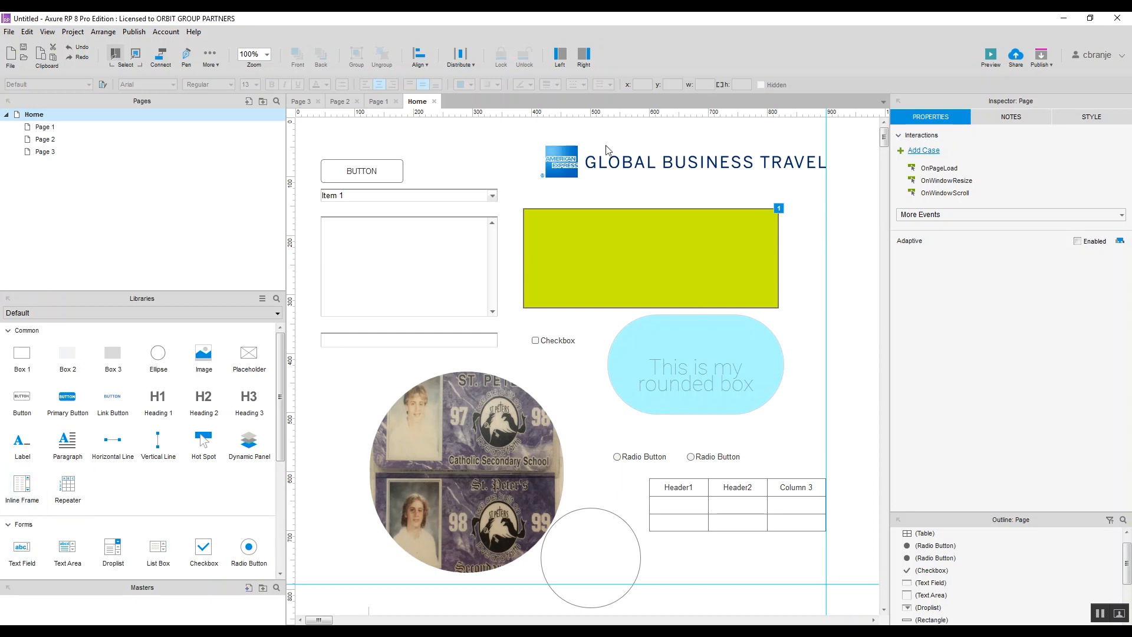
- Name the BUTTON widget on the Home page buttonGoToLink
left_click(382, 176)
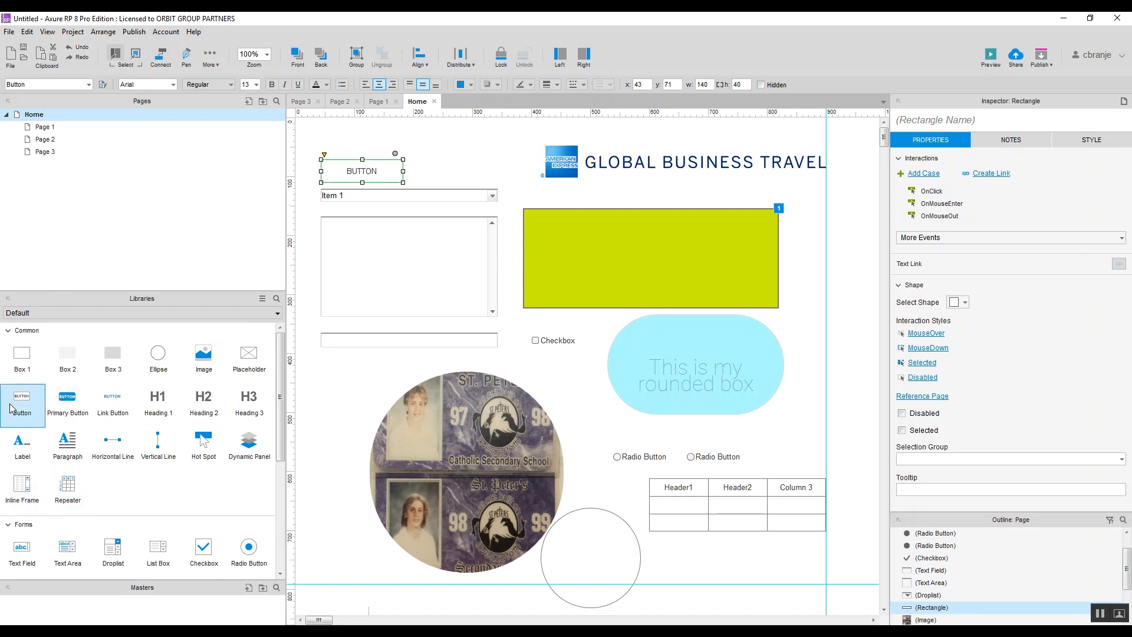
left_click(454, 160)
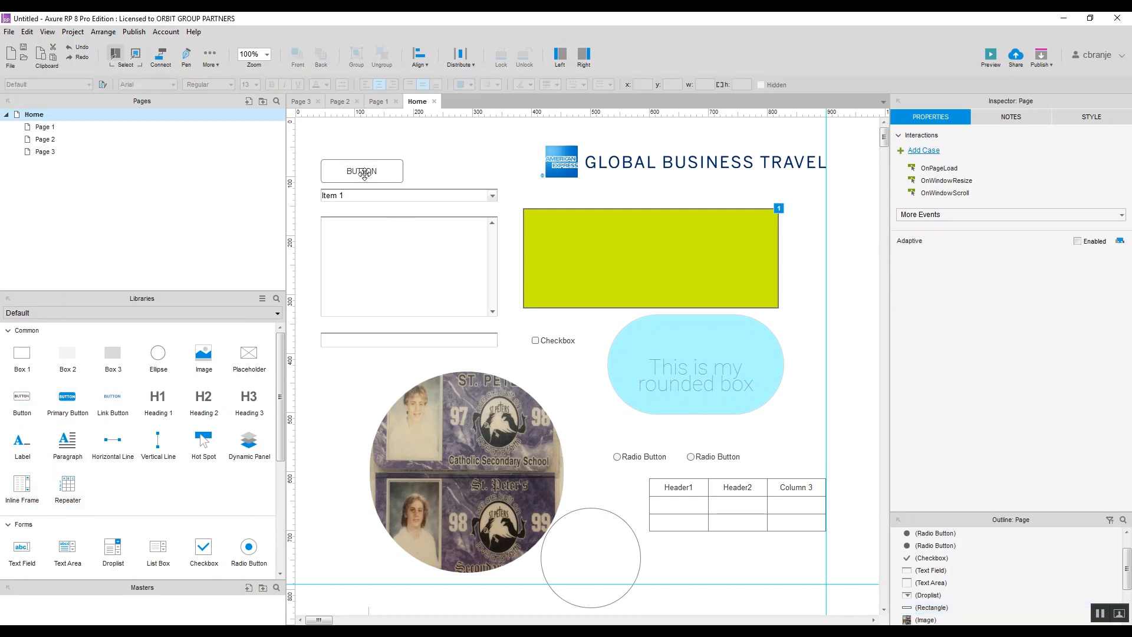
left_click(364, 174)
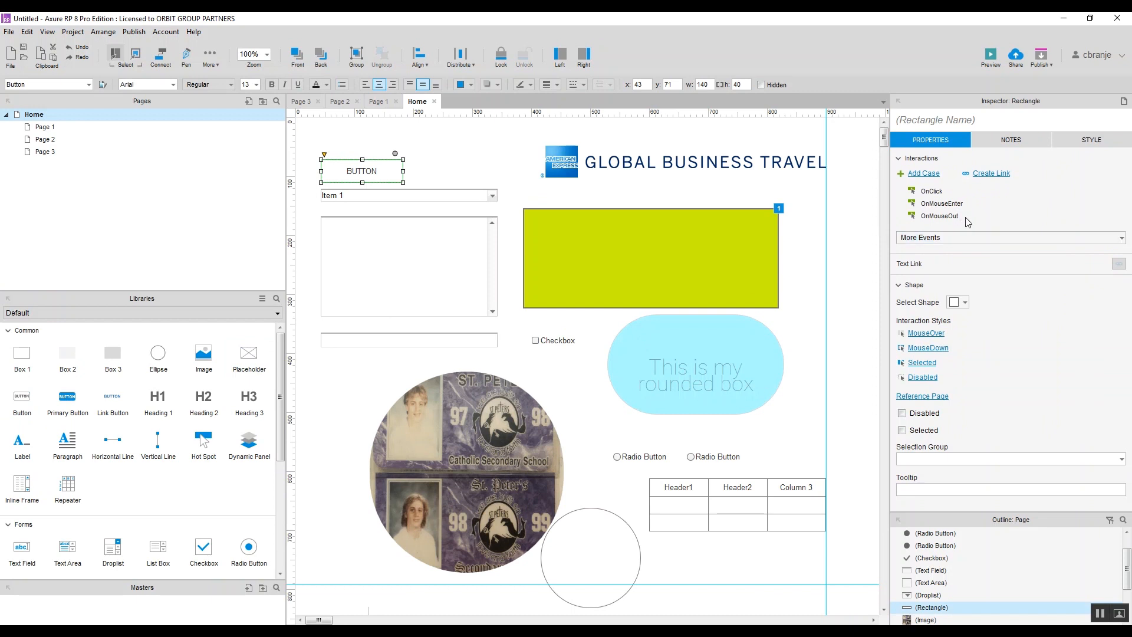
left_click(992, 125)
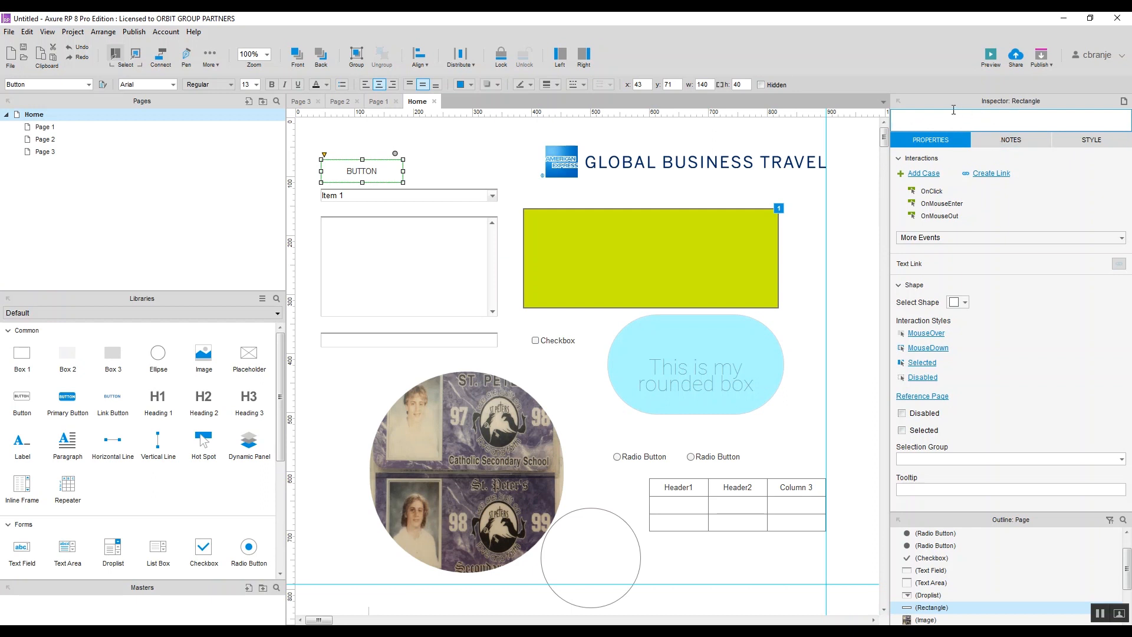
type("button")
type("GoToLink")
key("Return")
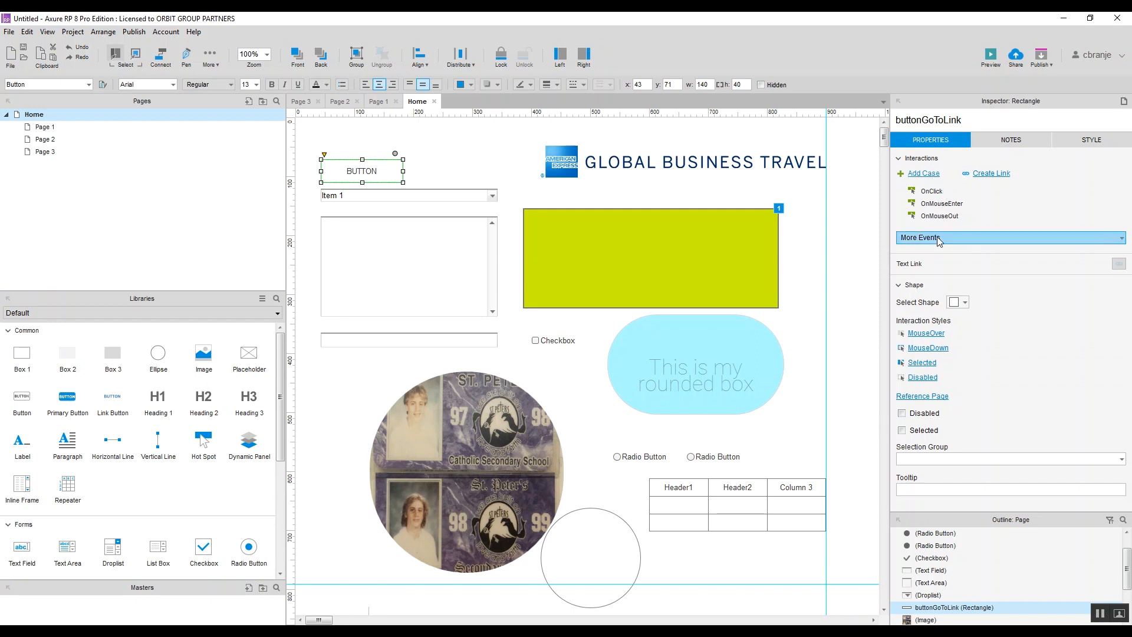
- Review the additional events available for the button, and open the case editor for its OnClick event
left_click(1122, 239)
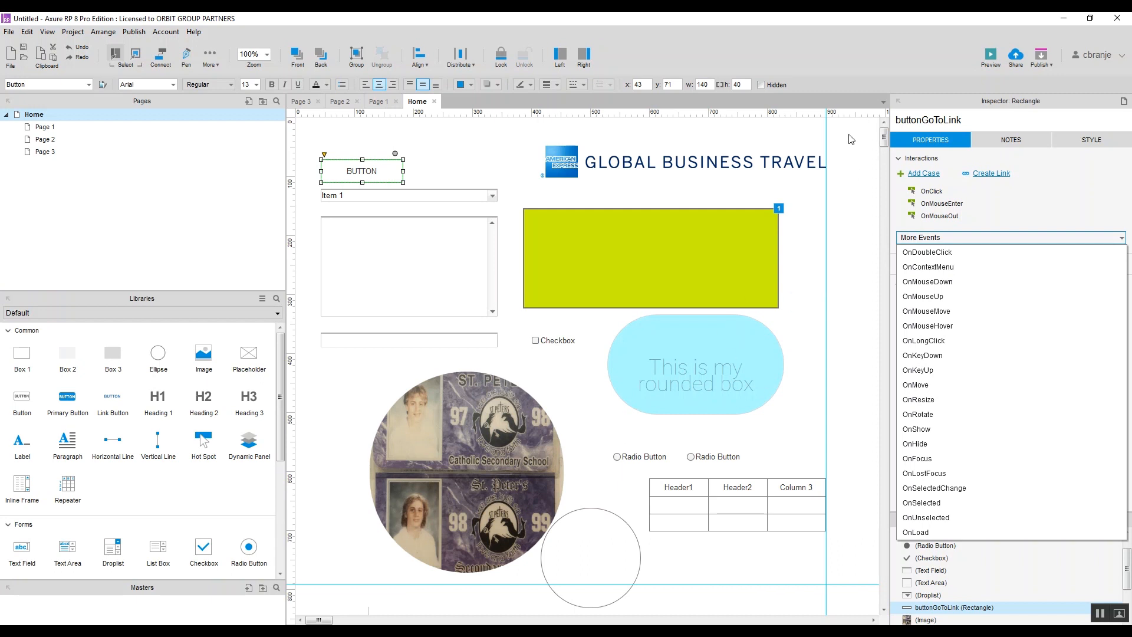
left_click(981, 209)
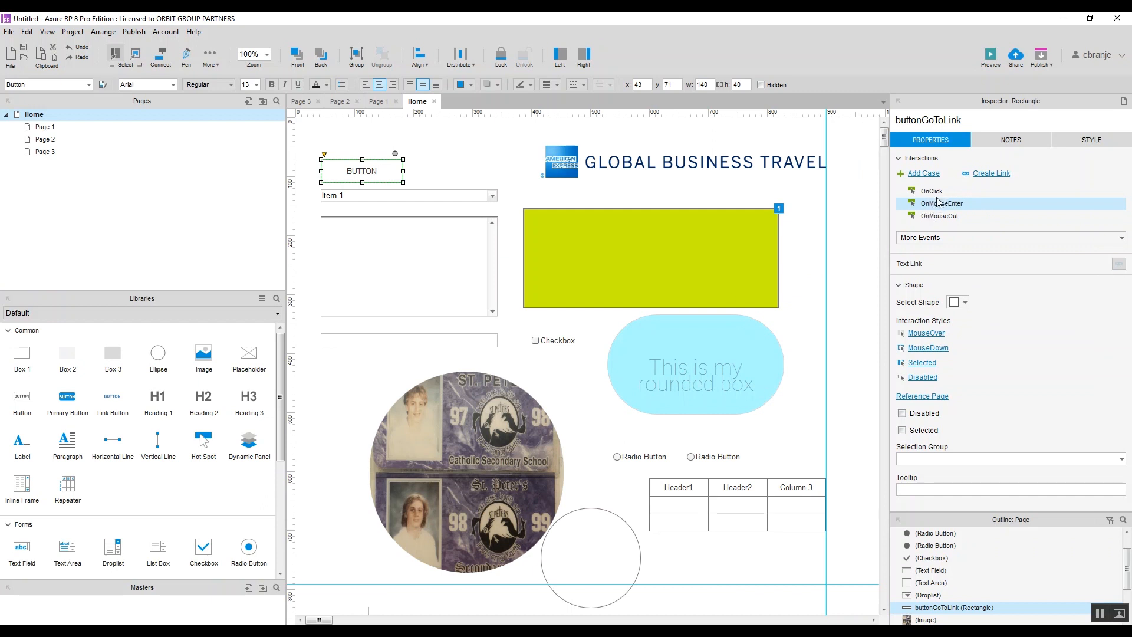
left_click(962, 238)
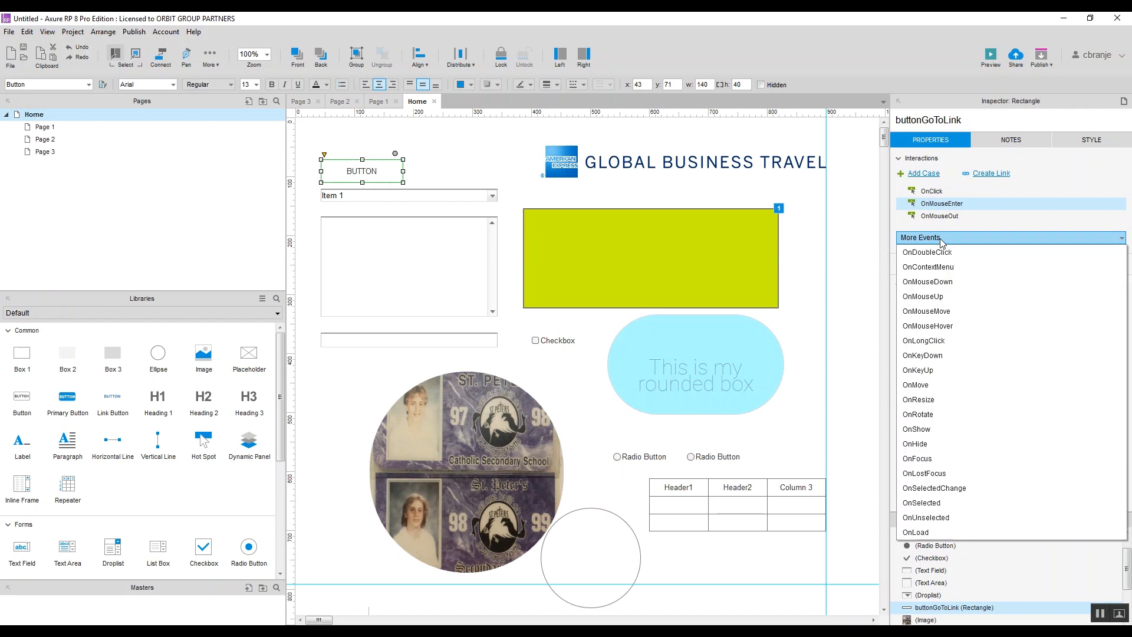
left_click(1015, 199)
left_click(943, 191)
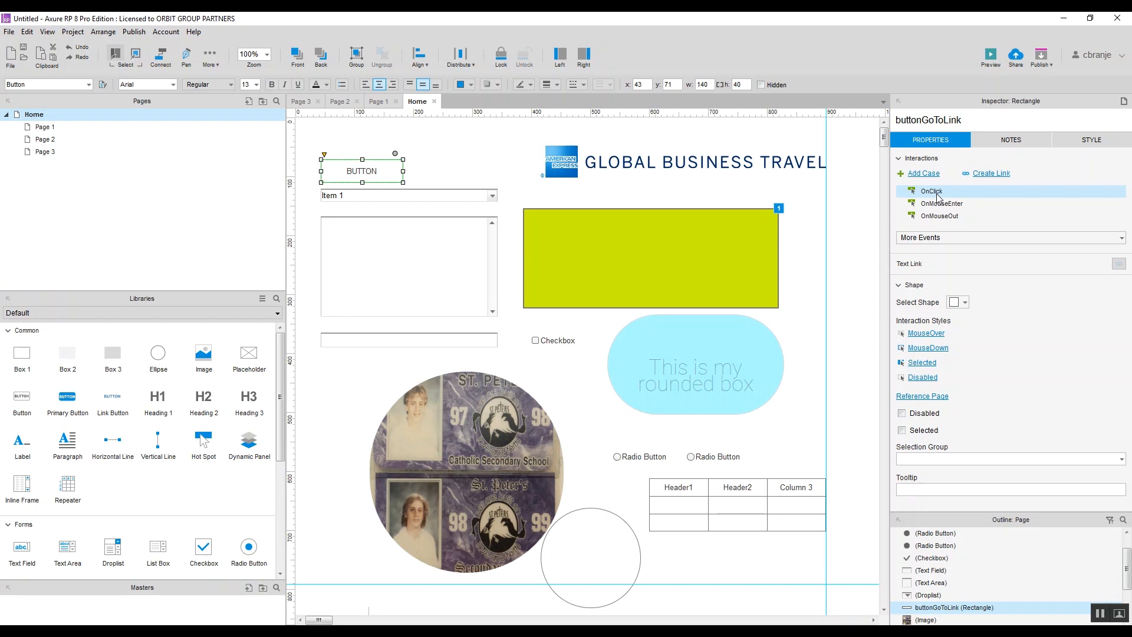
double_click(934, 192)
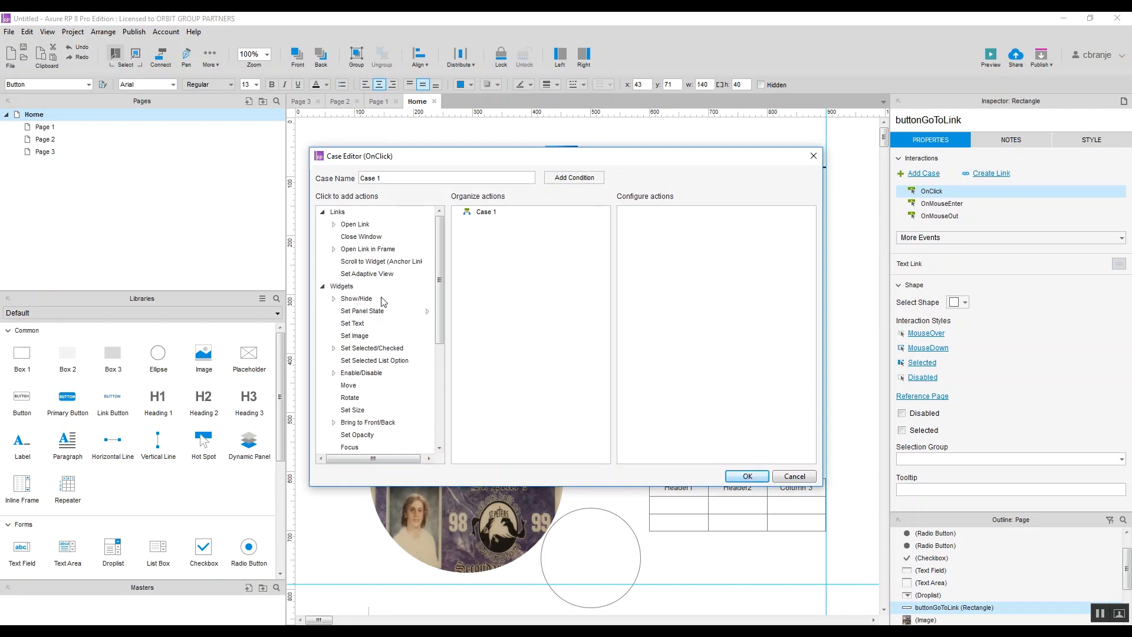
- Add an Open Link in Current Window action to Case 1, and delete that action again
mouse_move(438, 271)
left_mouse_down()
mouse_move(445, 388)
mouse_move(443, 254)
left_mouse_up()
left_click(365, 227)
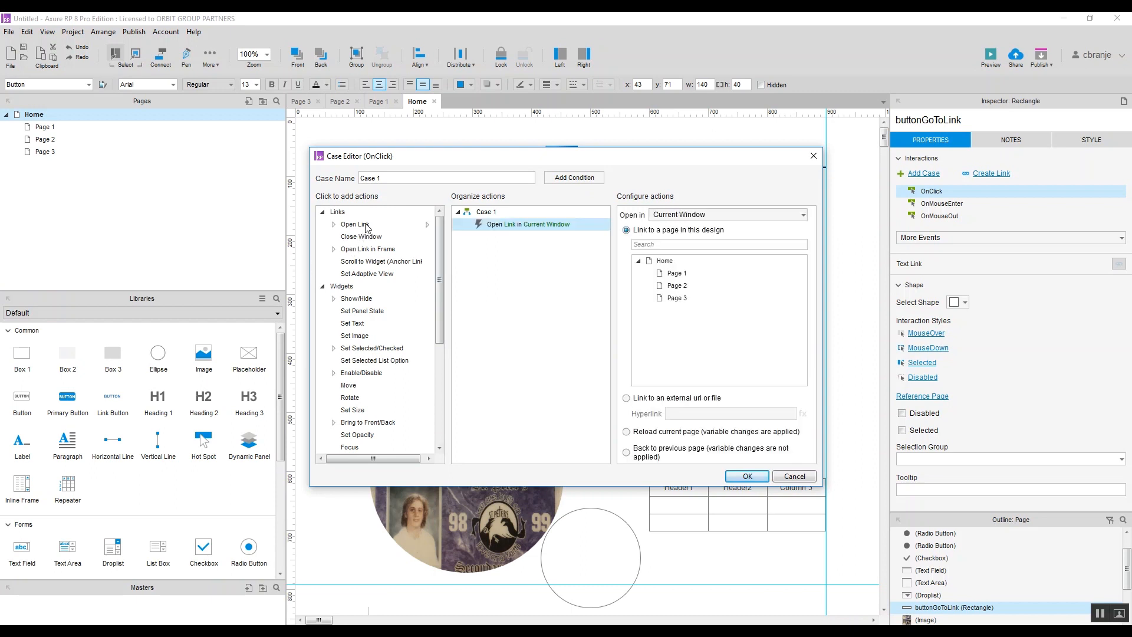
key("Delete")
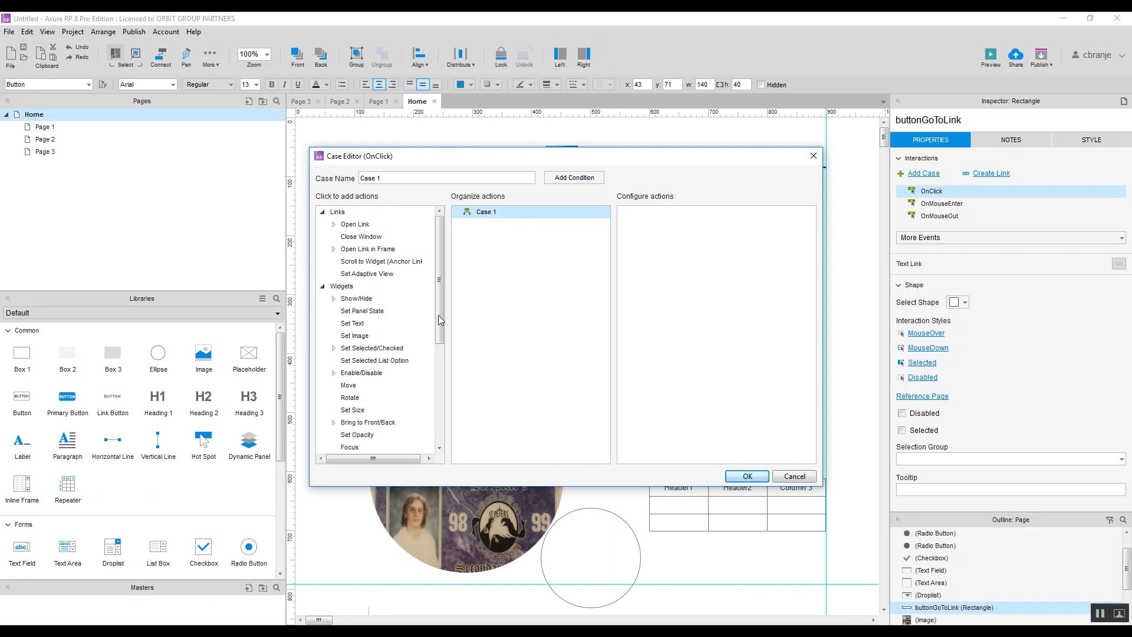
- Look through the available case actions, including the Show/Hide options and the Repeaters and Miscellaneous groups, and view the Condition Builder without adding a condition
left_click_drag(441, 308, 441, 338)
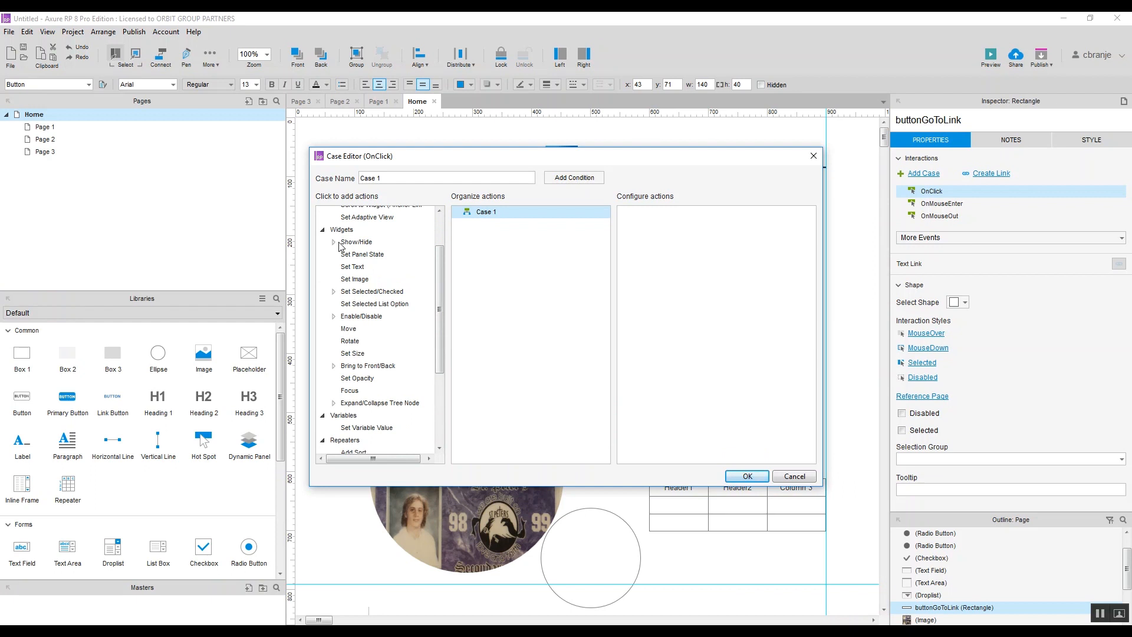
left_click(334, 243)
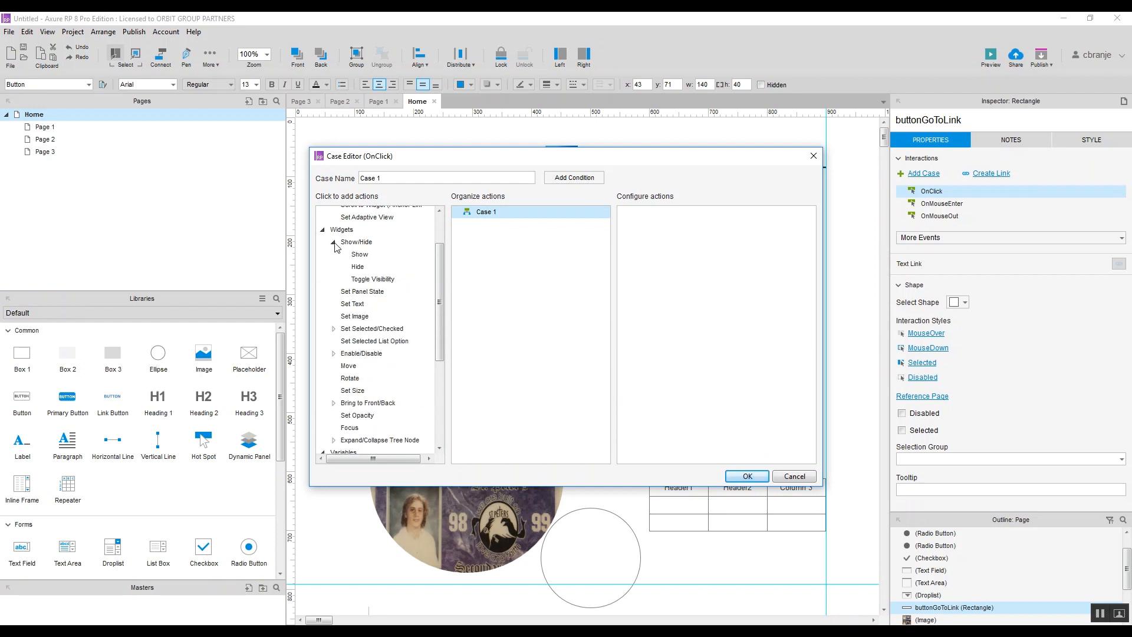
left_click(334, 243)
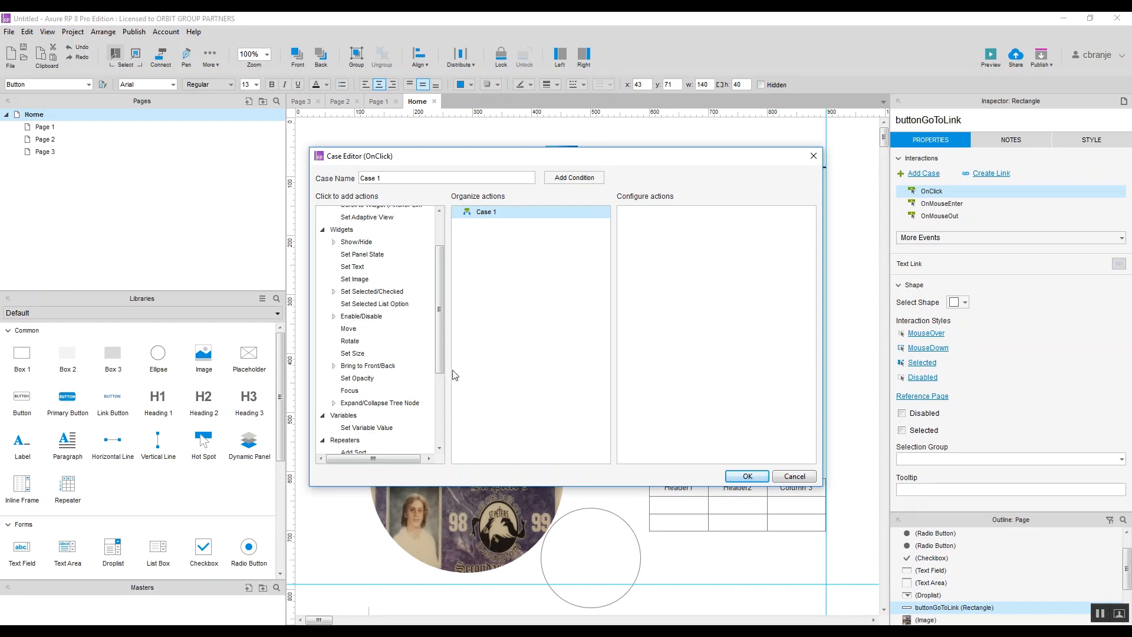
left_click_drag(439, 352, 441, 446)
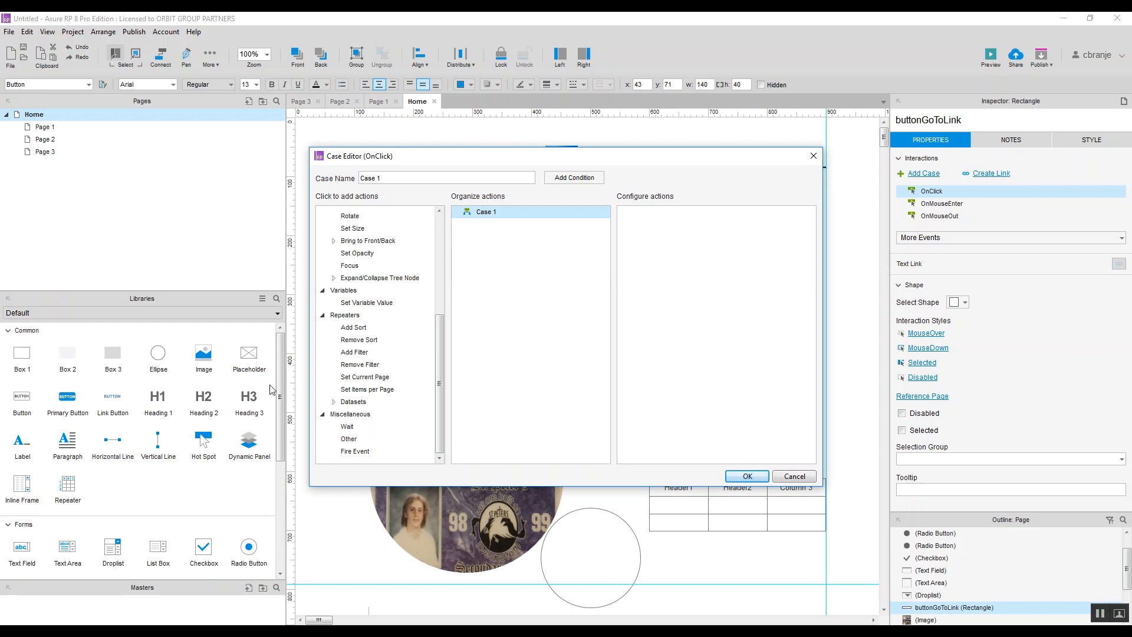
scroll(369, 431, "up", 4)
scroll(369, 432, "up", 1)
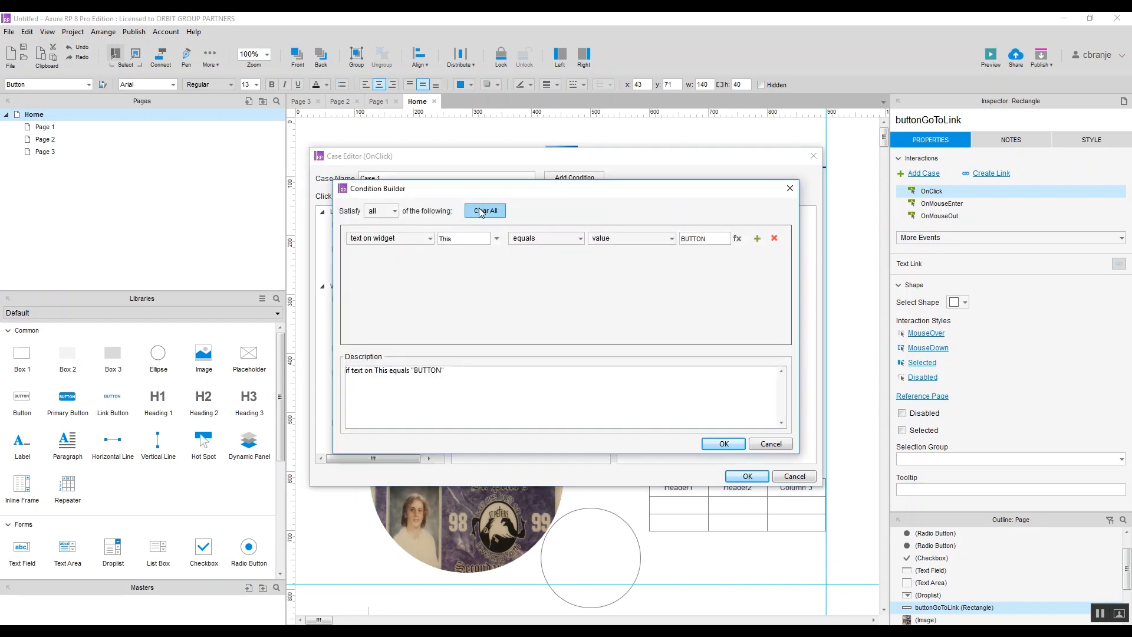
left_click(770, 444)
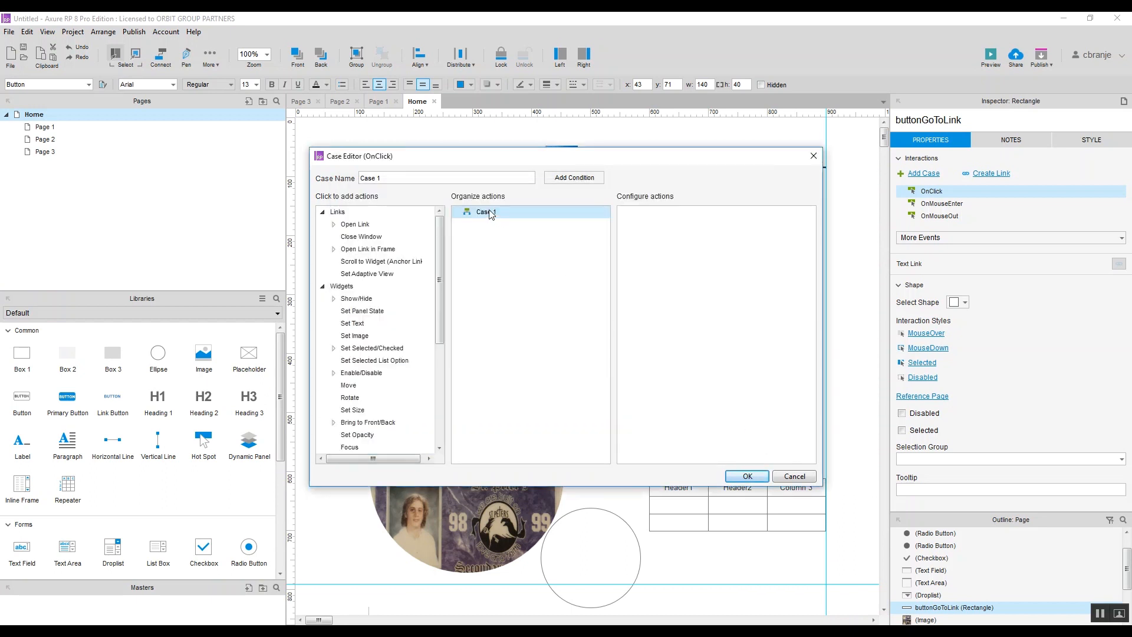
- Expand the Open Link action to show its window target options
left_click(334, 225)
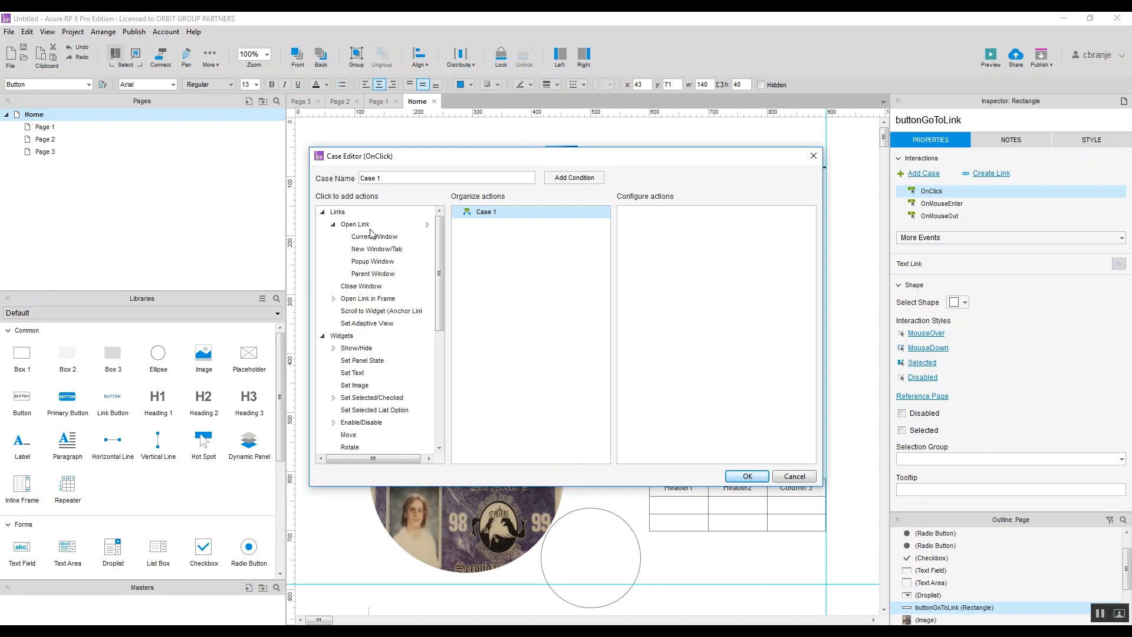
left_click(334, 225)
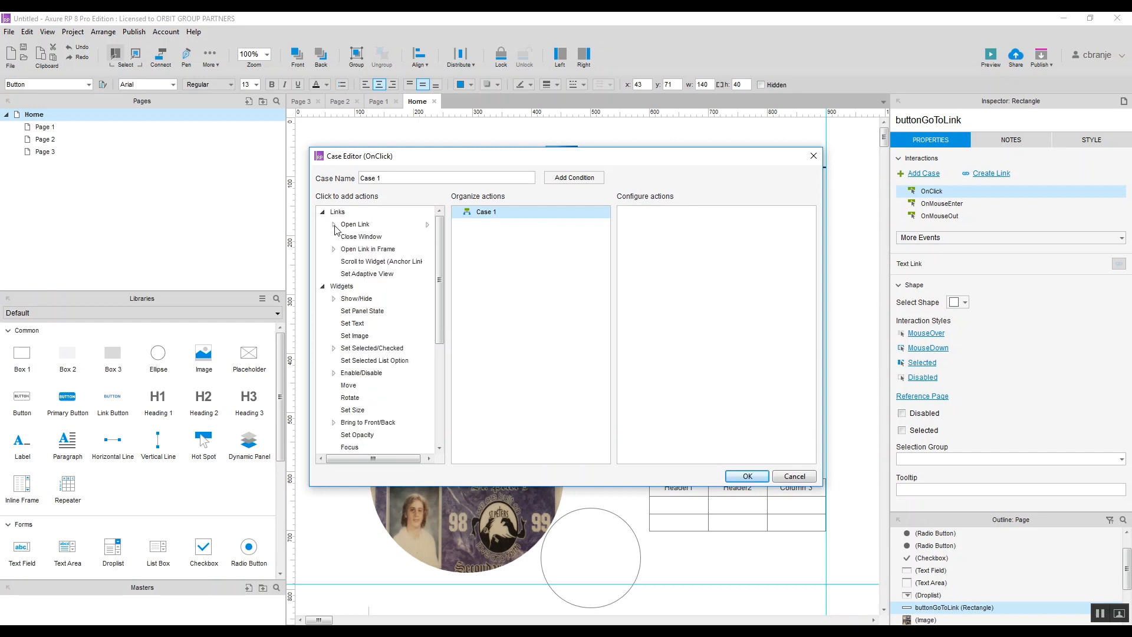
left_click(335, 225)
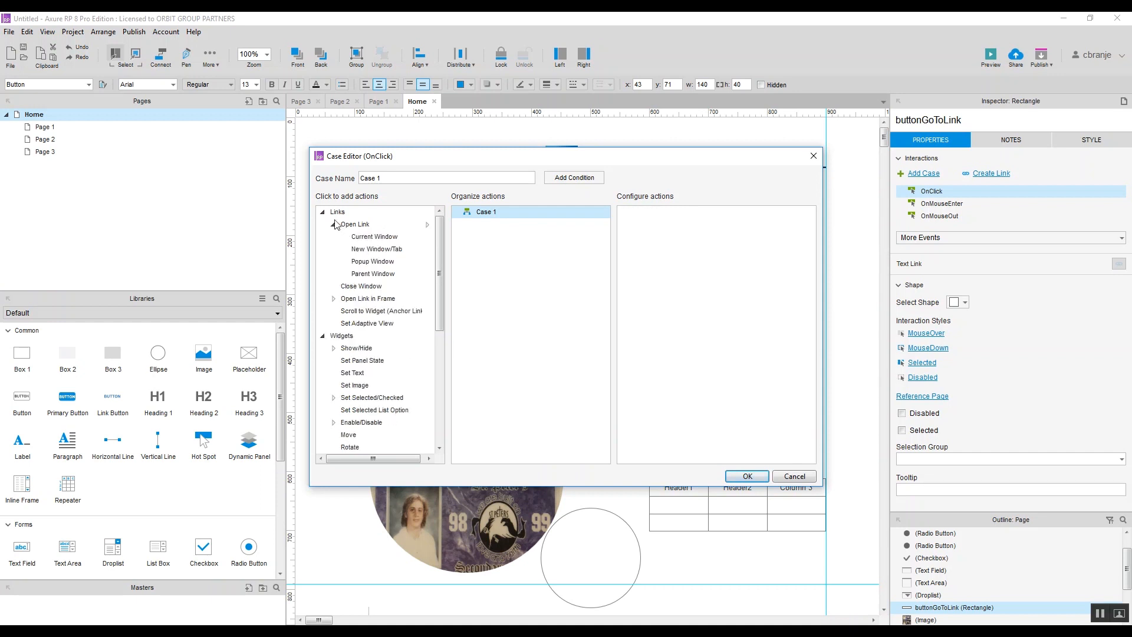
left_click(378, 240)
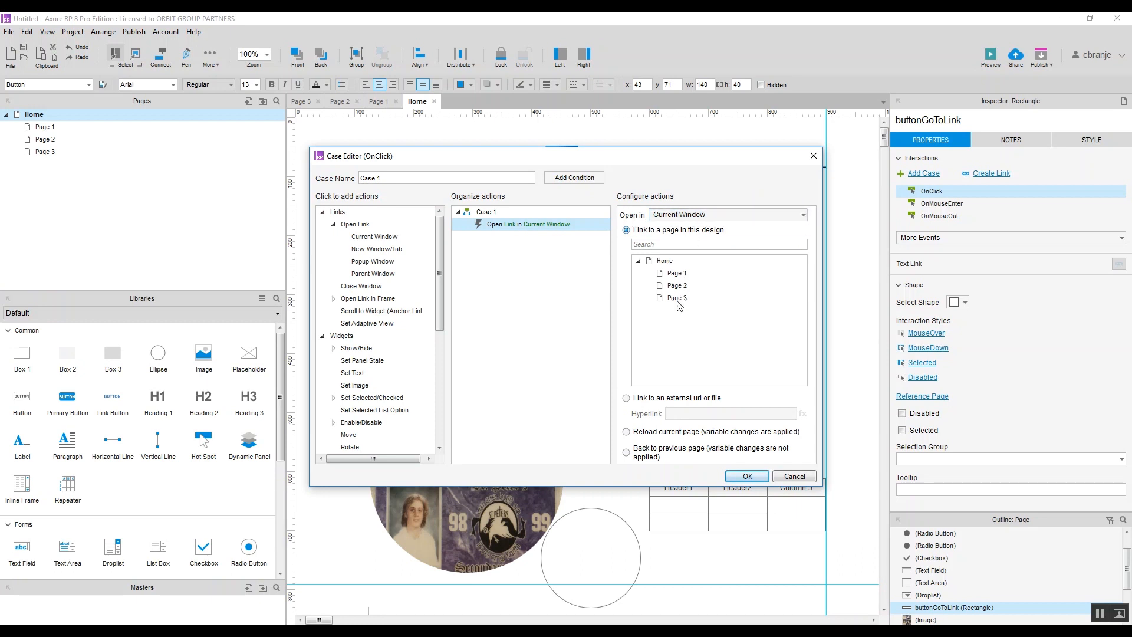
left_click(626, 398)
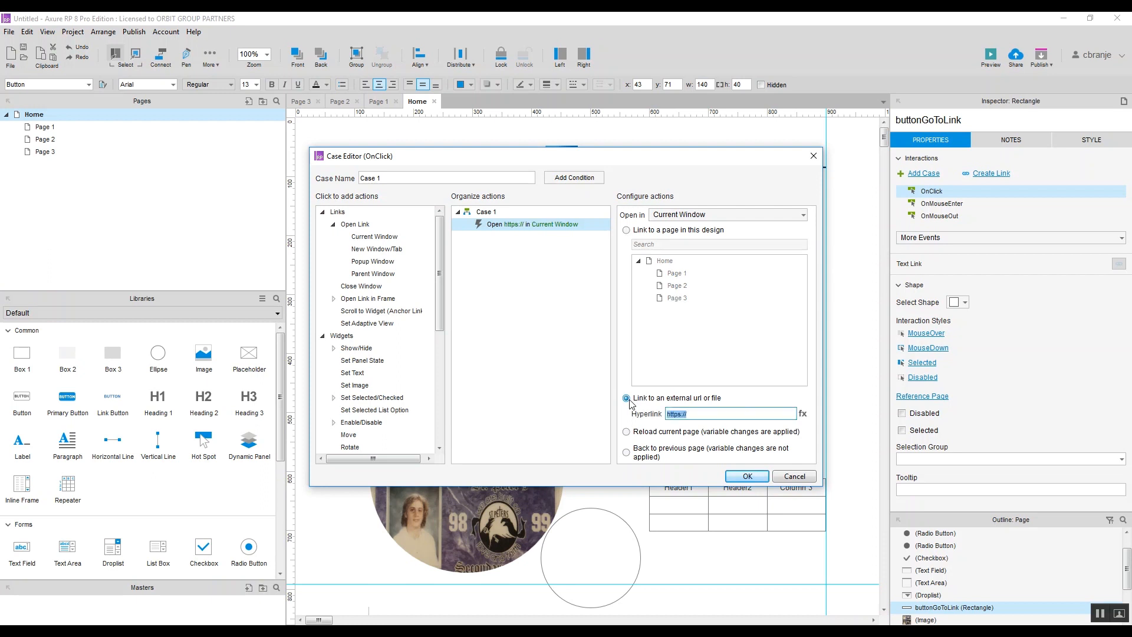
left_click(703, 414)
type("www.google.com")
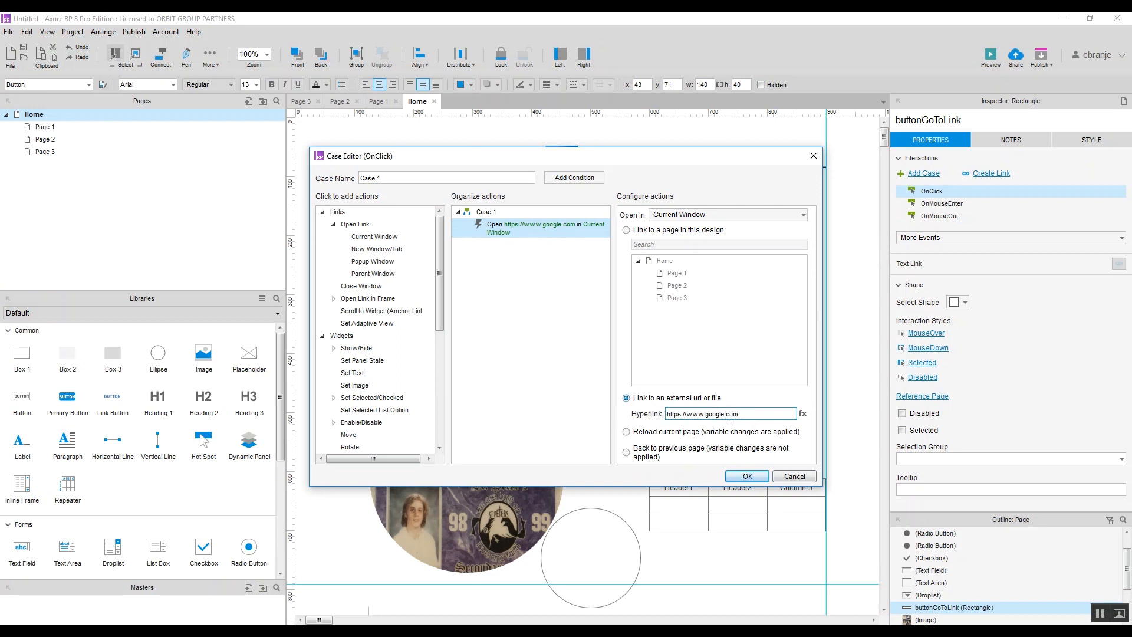
left_click(757, 478)
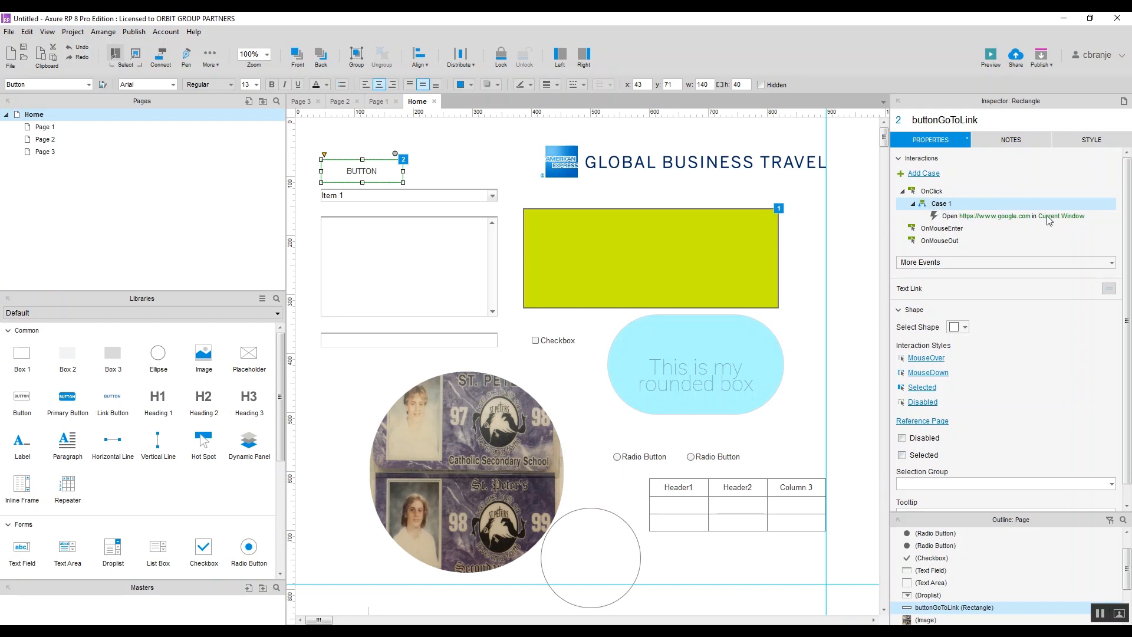
- Preview the prototype in the browser, test the button's link and return to Axure RP
left_click(991, 57)
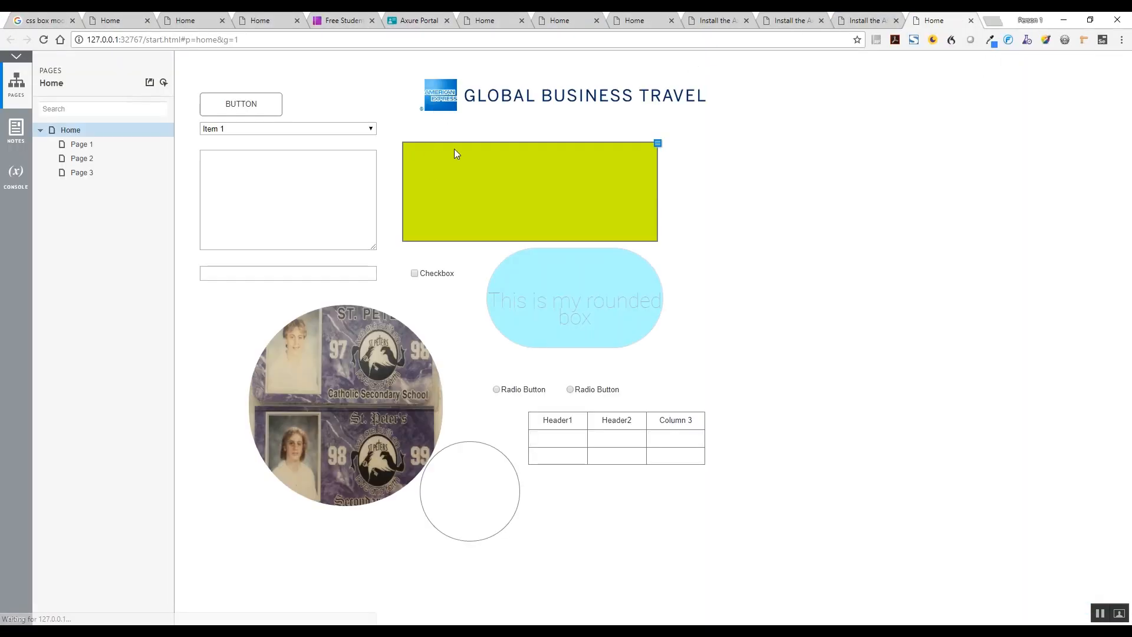
left_click(253, 110)
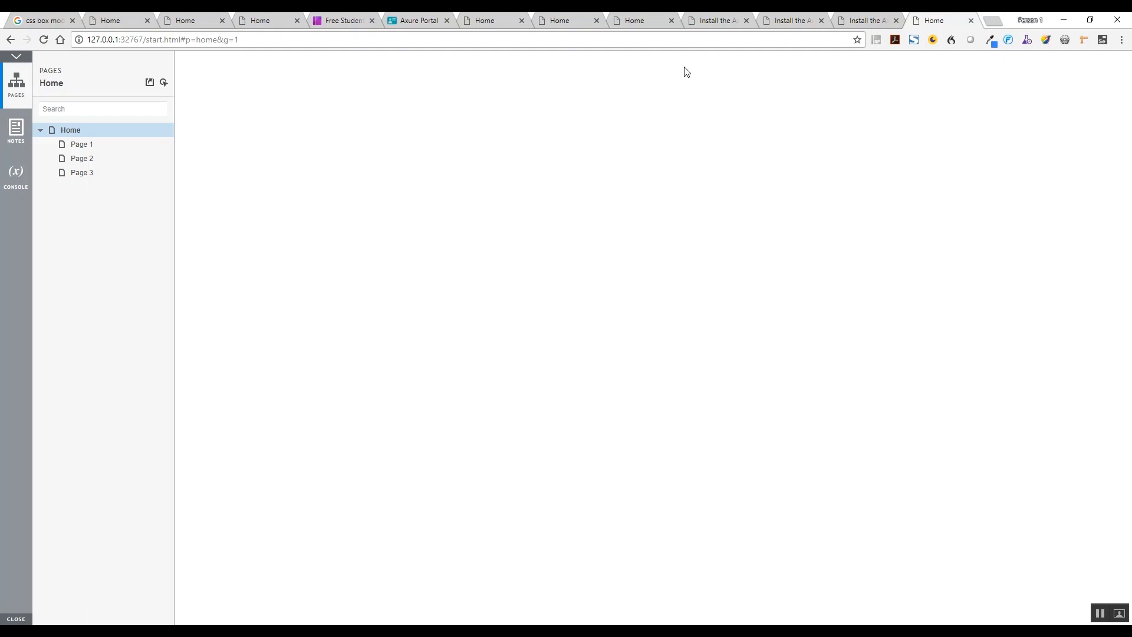
left_click(596, 631)
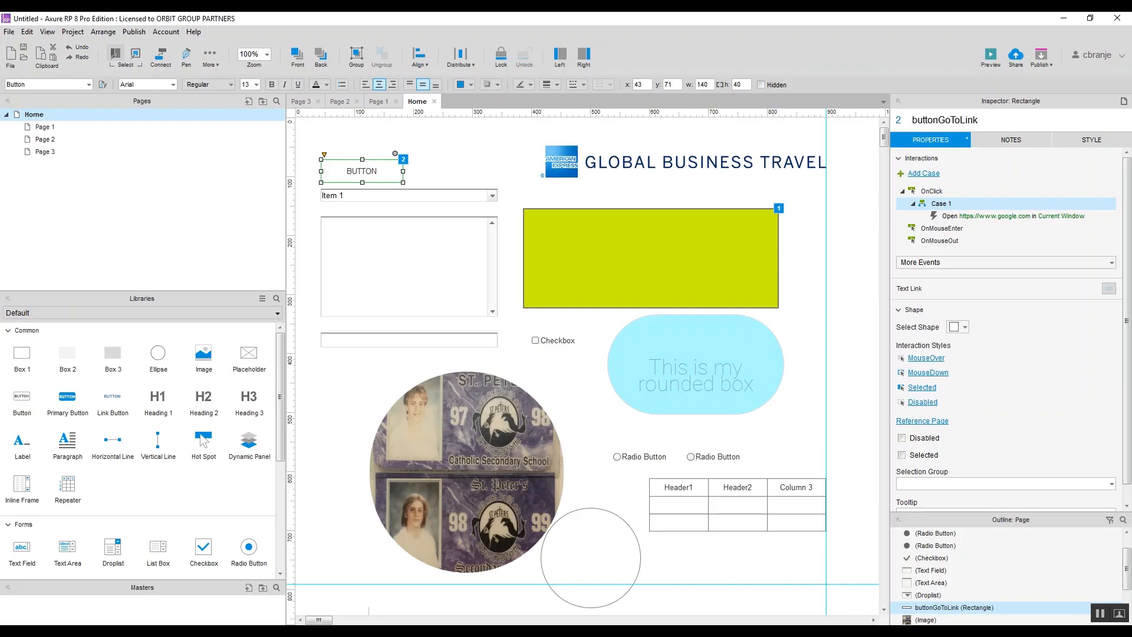
- Reopen the OnClick link action to check its target settings, keeping Current Window as the place to open
left_click(958, 219)
double_click(983, 217)
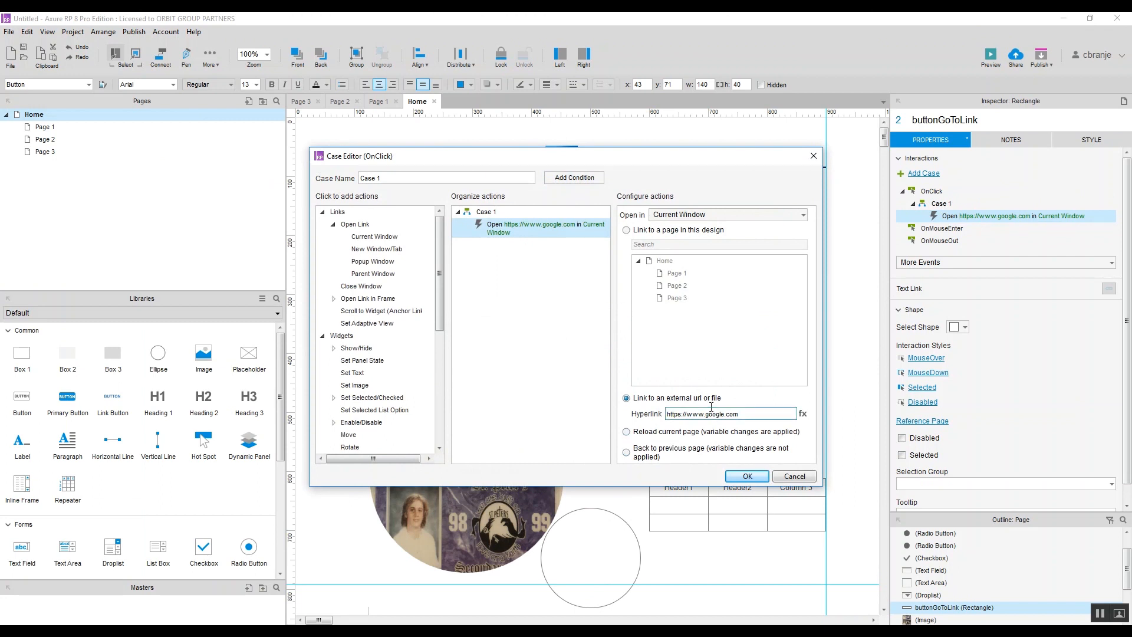
left_click(705, 216)
left_click(702, 236)
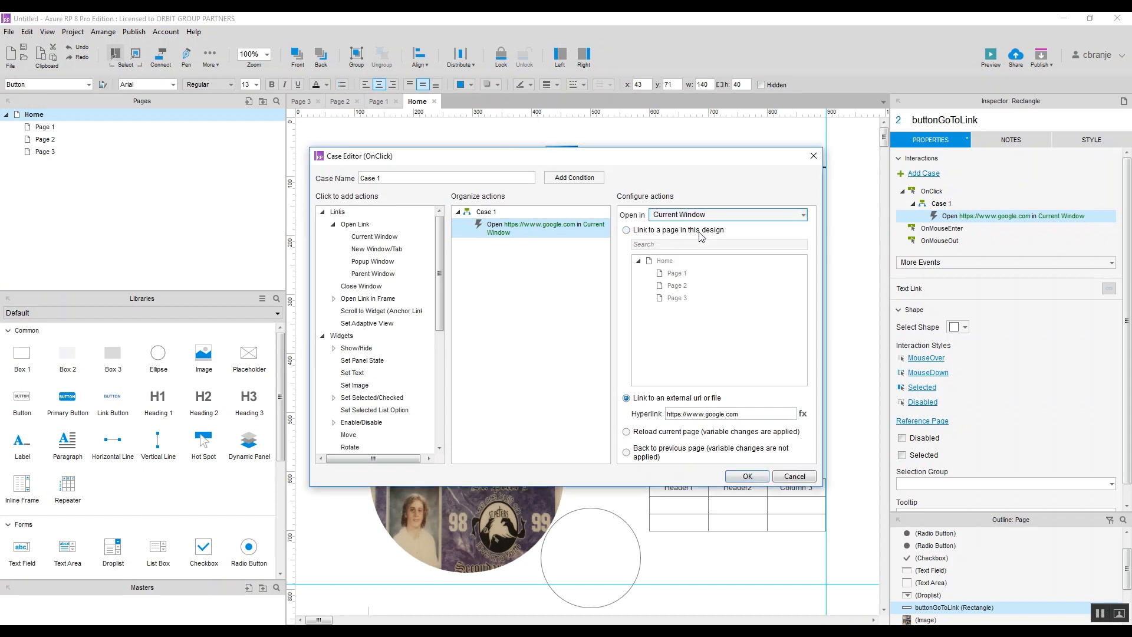
left_click(747, 476)
- Preview the prototype again, test the button's link and go back to the Home page
left_click(998, 57)
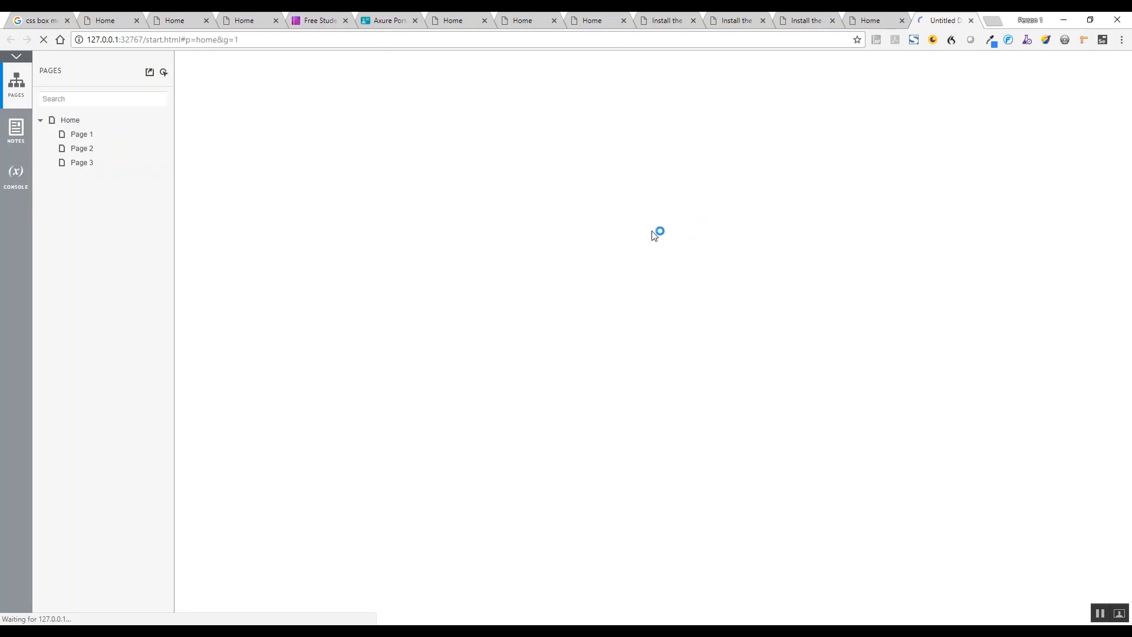
left_click(250, 114)
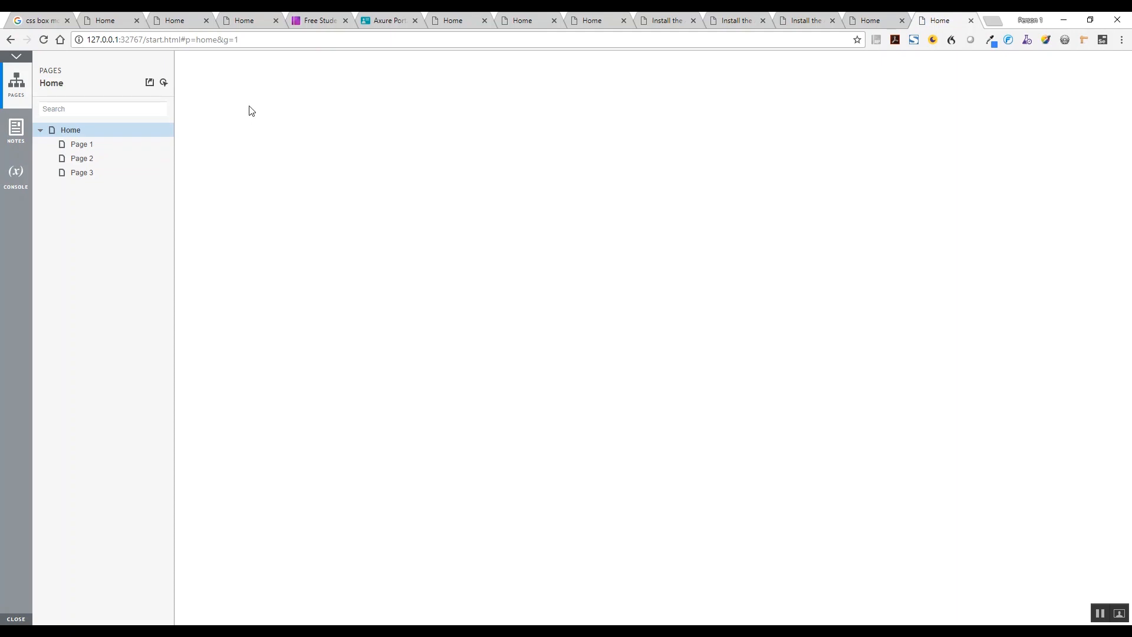
left_click(11, 40)
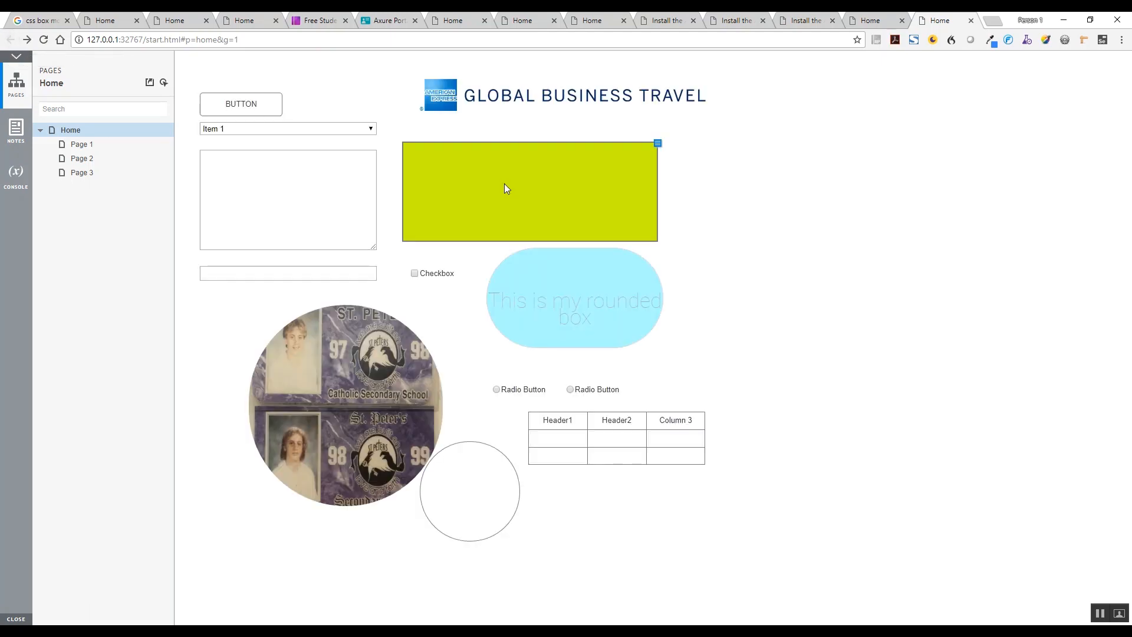
- Open Chrome's extensions page and look through the installed extensions
left_click(1122, 42)
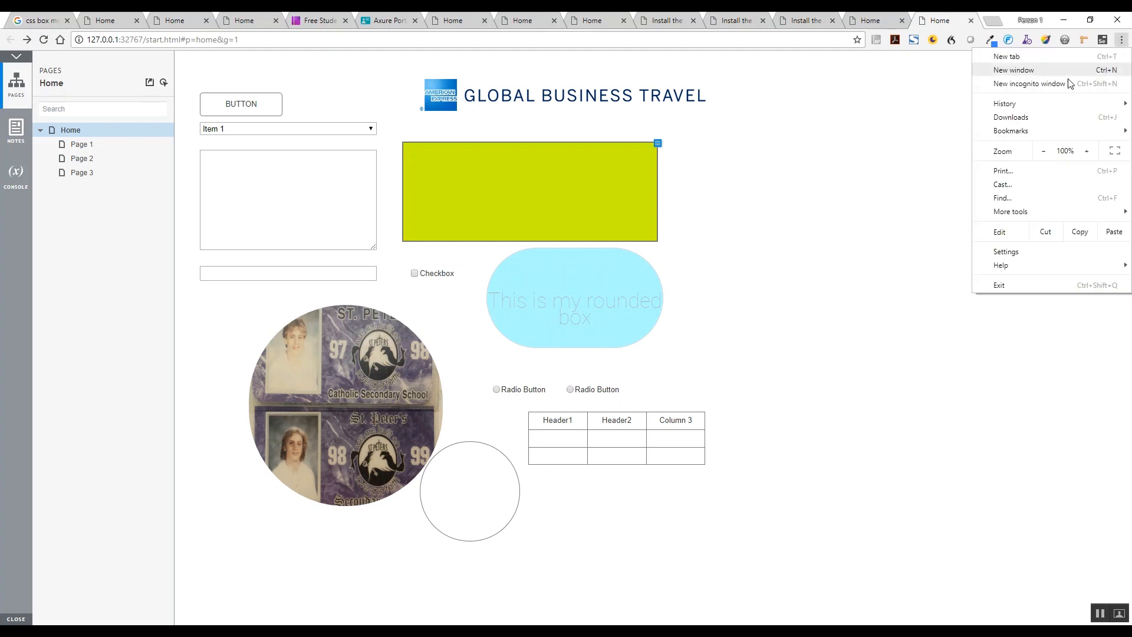
mouse_move(1016, 215)
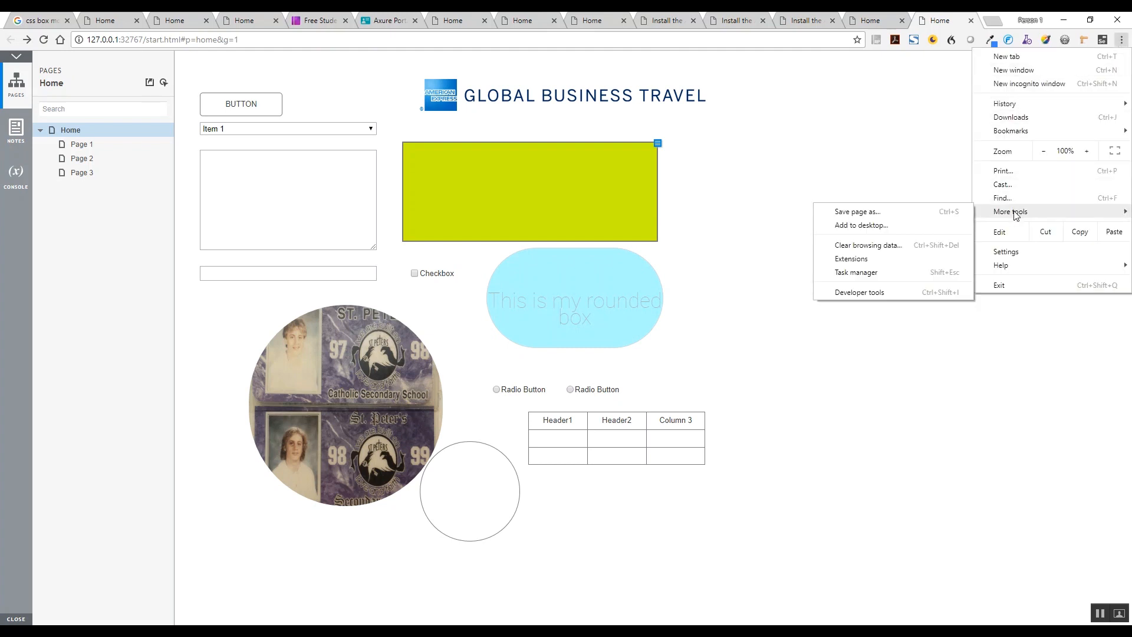
left_click(890, 257)
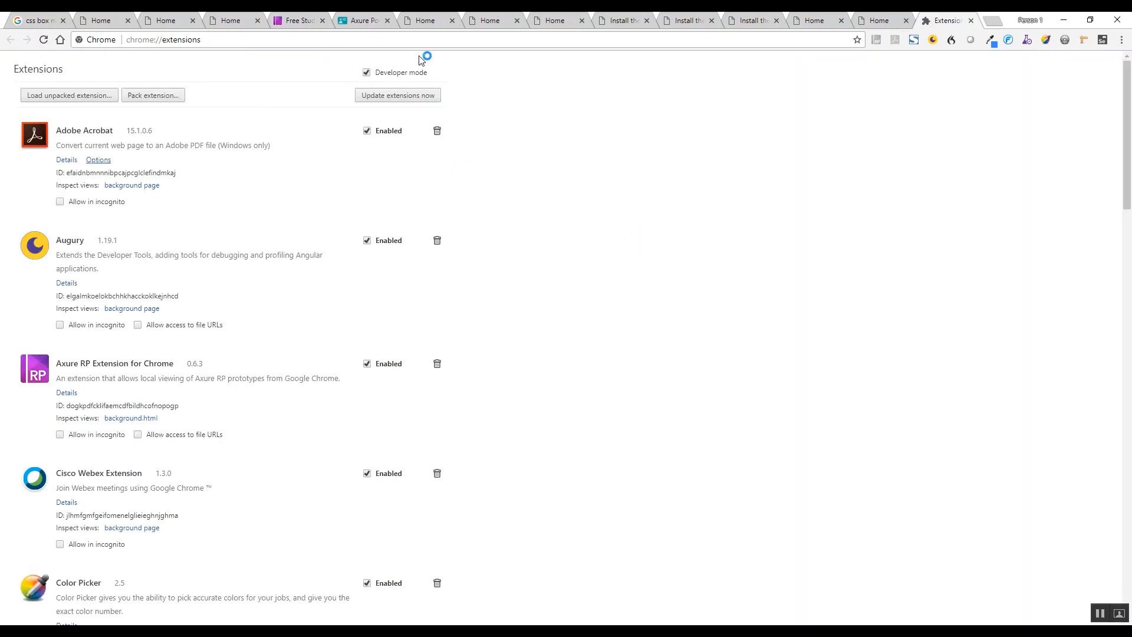
scroll(254, 525, "down", 20)
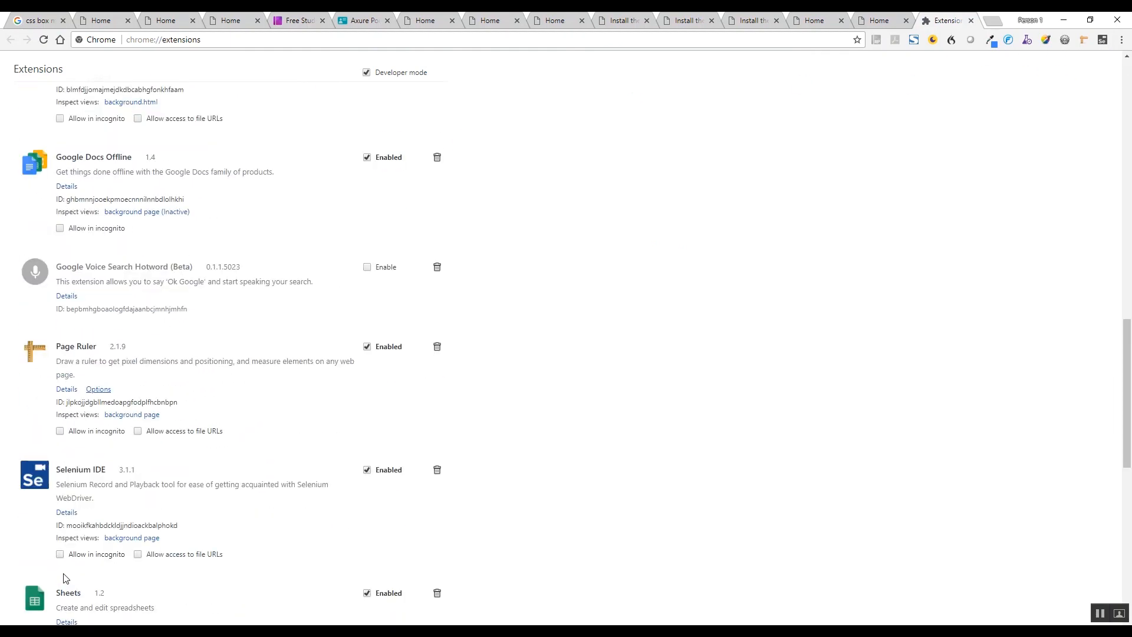
- Search the Chrome Web Store for "axure rp extension" and view the details of Axure RP Extension for Chrome
left_click(65, 590)
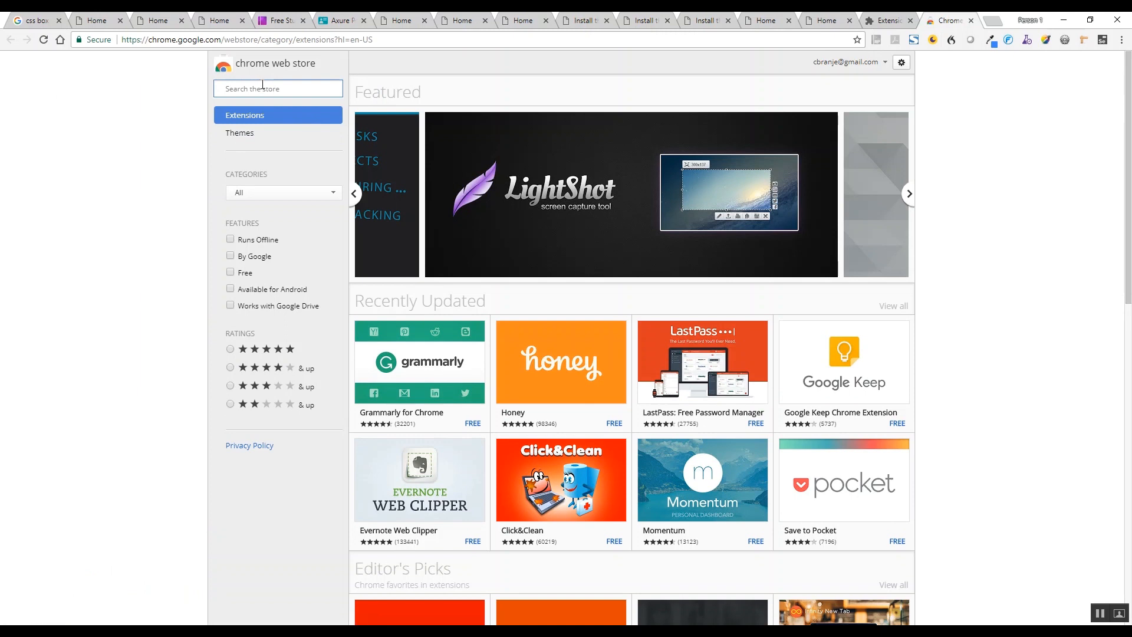
type("axure")
left_click(259, 117)
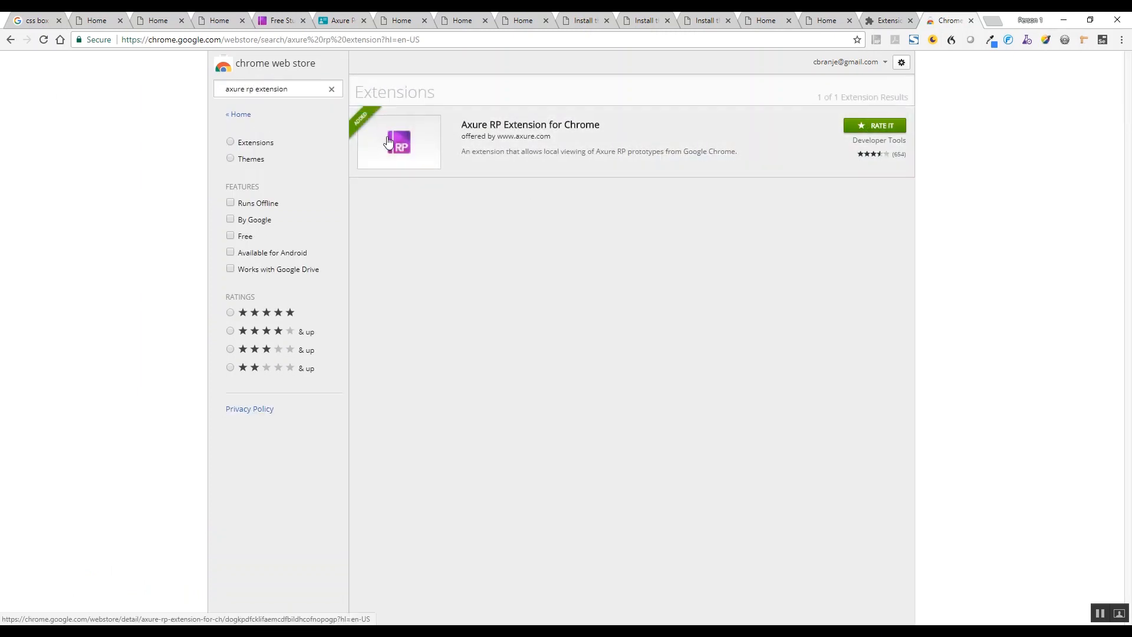
left_click(400, 149)
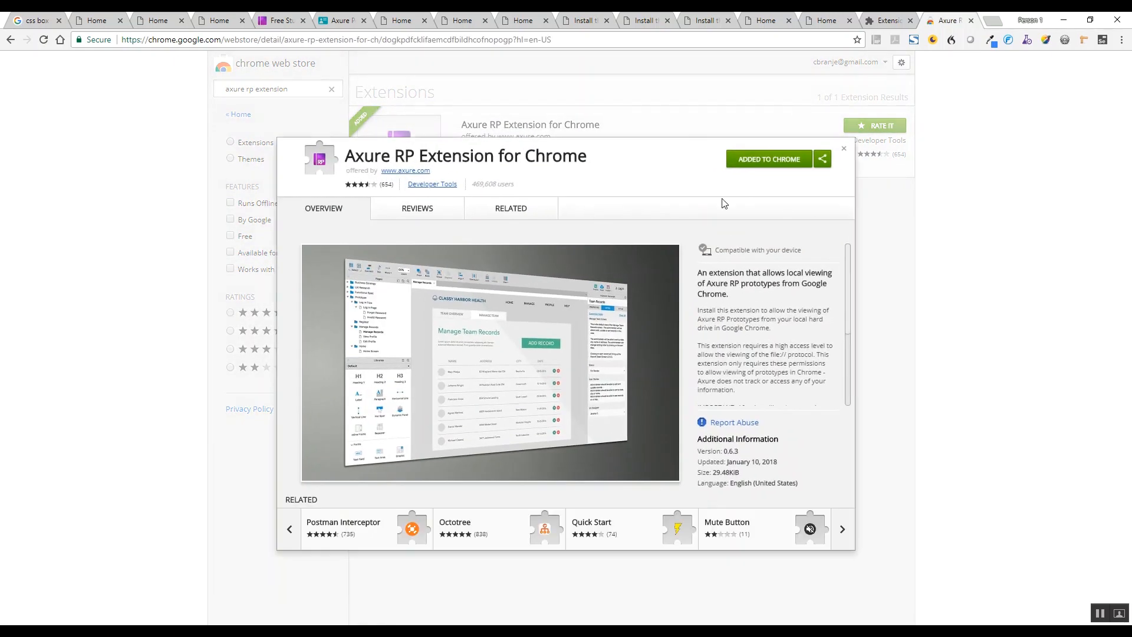
left_click(1064, 250)
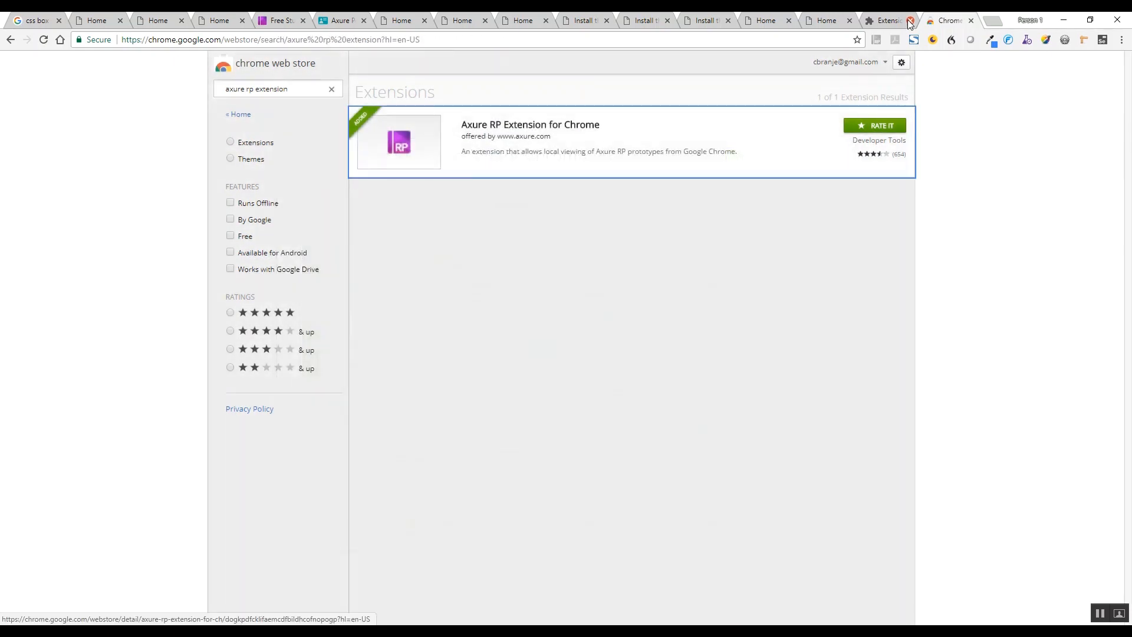
- Return to the previewed Home page, test the button's link again and switch back to Axure RP
left_click(887, 20)
left_click(825, 20)
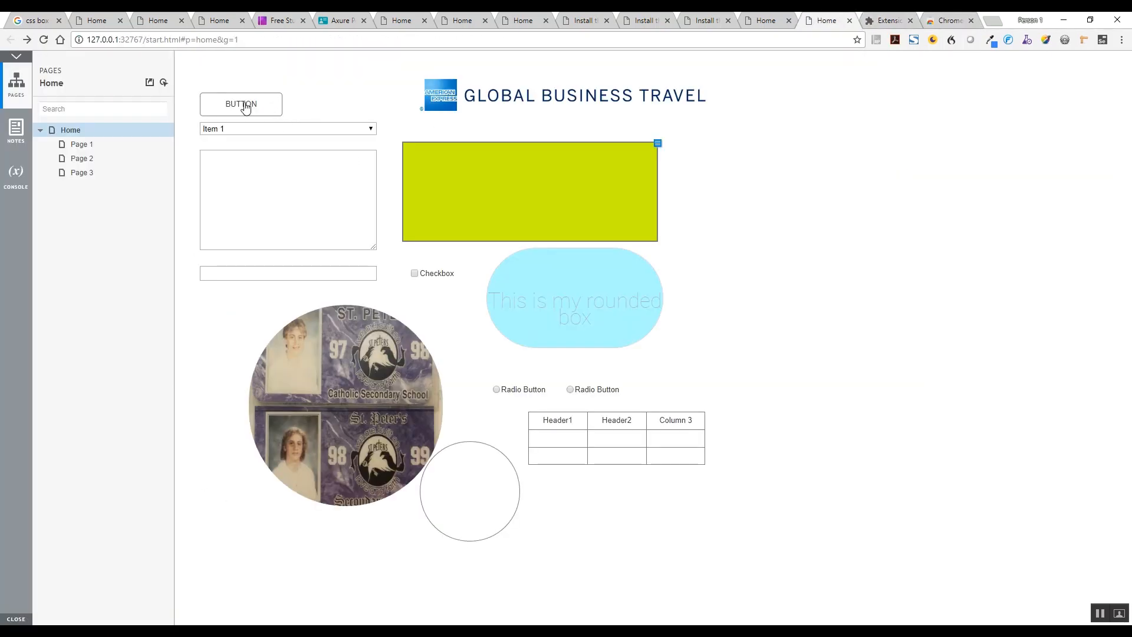
left_click(246, 106)
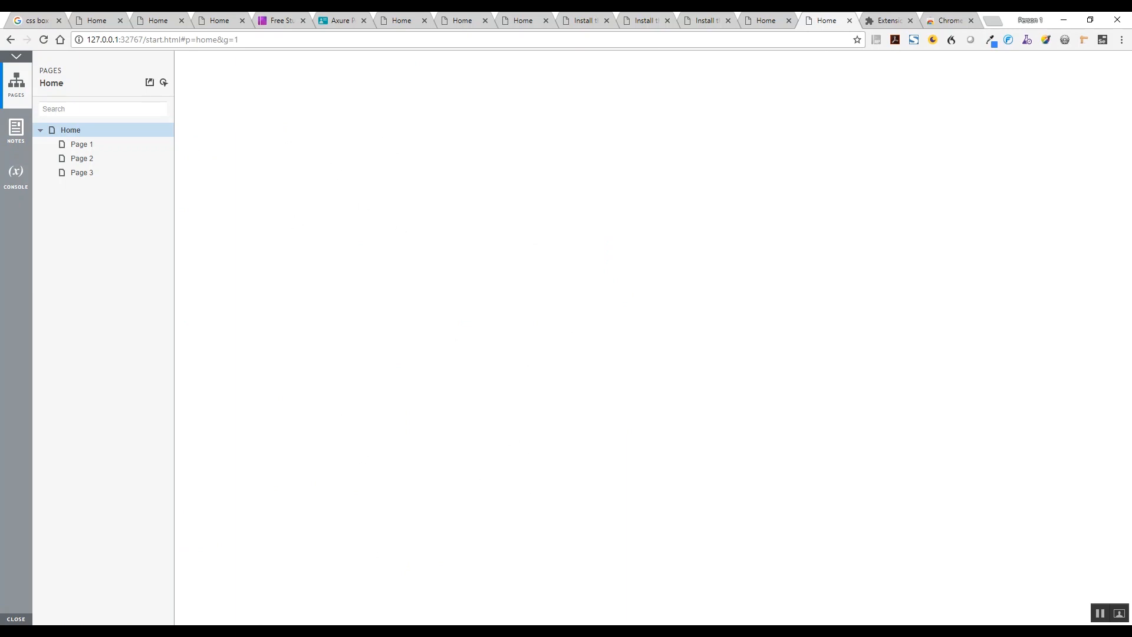
key("alt+Tab")
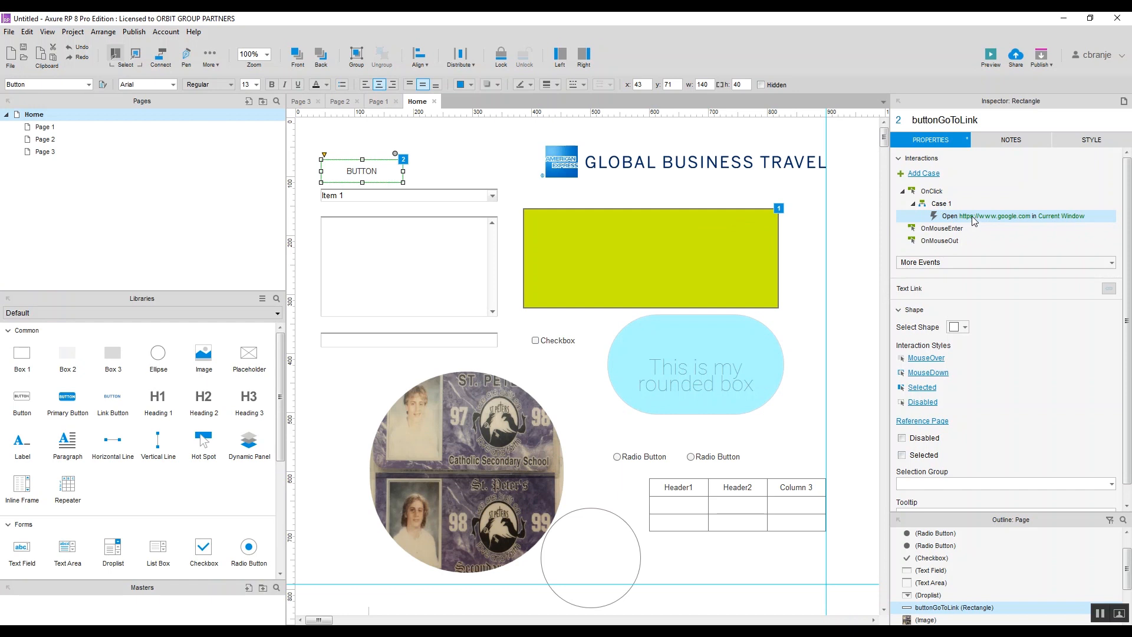
- Generate the prototype's HTML files with Firefox as the browser to open them
left_click(134, 32)
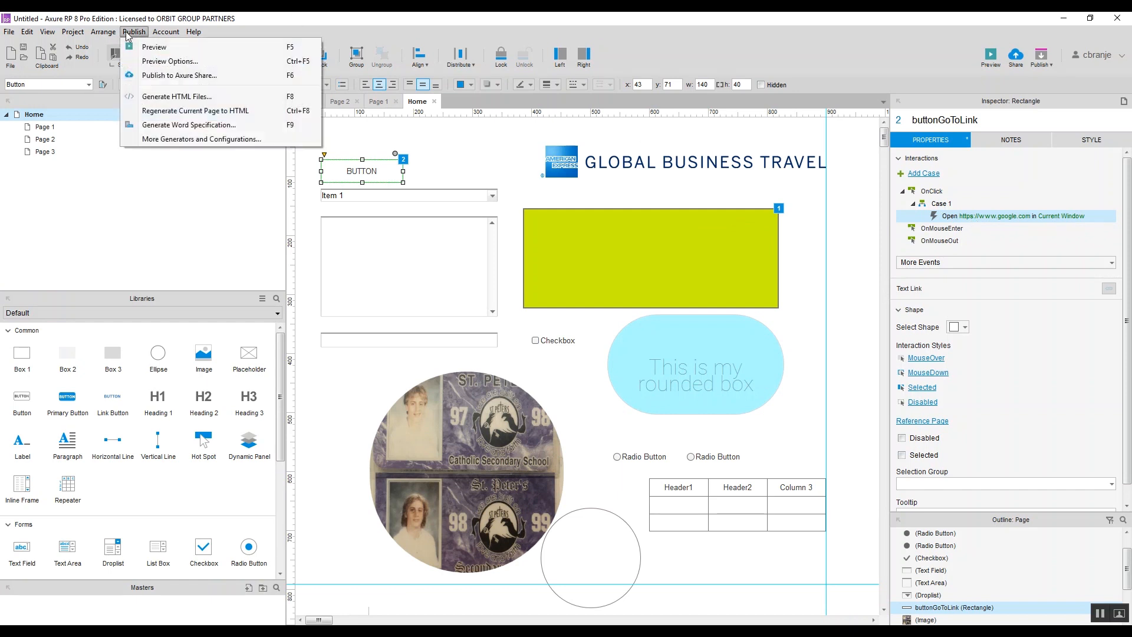
left_click(159, 93)
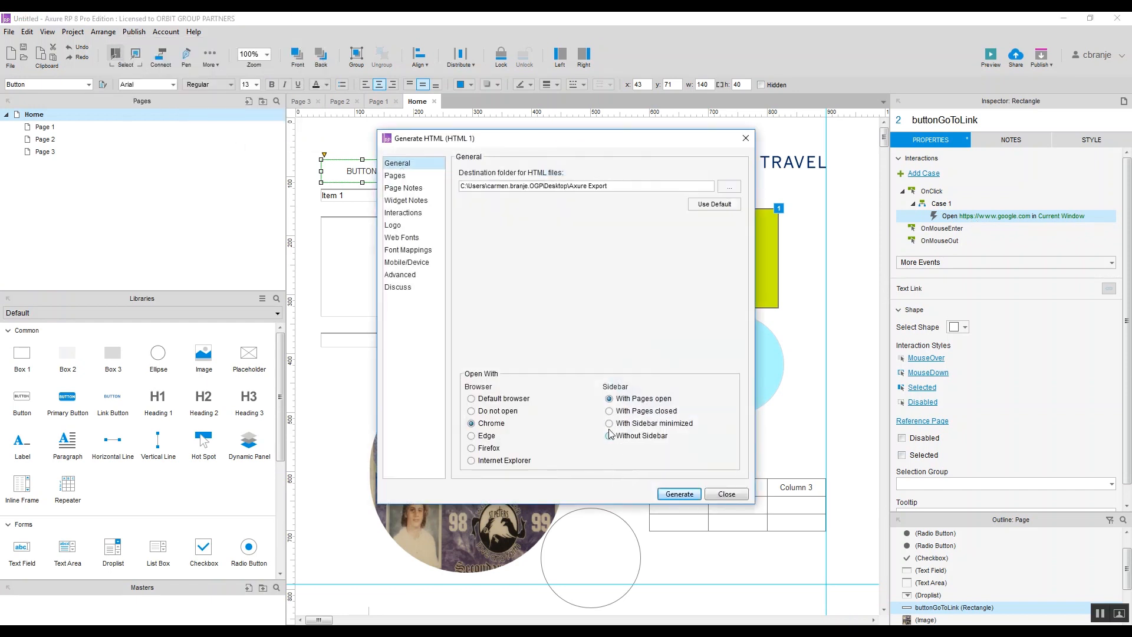
left_click(480, 449)
left_click(679, 494)
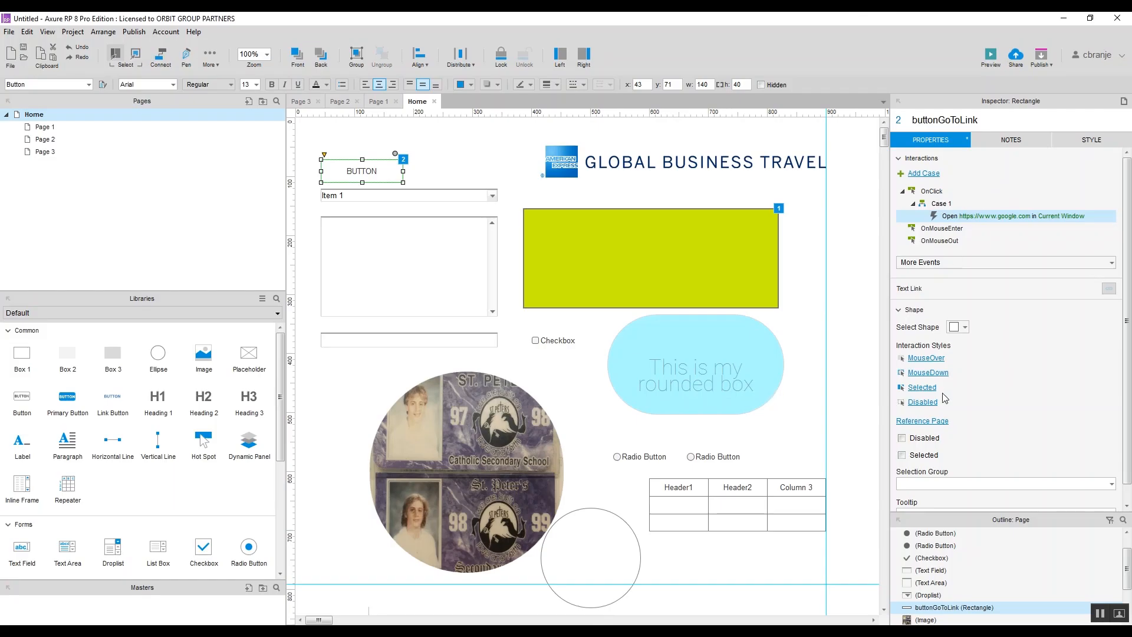
scroll(943, 394, "down", 1)
scroll(943, 394, "up", 1)
- Set the preview options to open in Chrome without the sidebar, and preview the prototype
left_click(1042, 64)
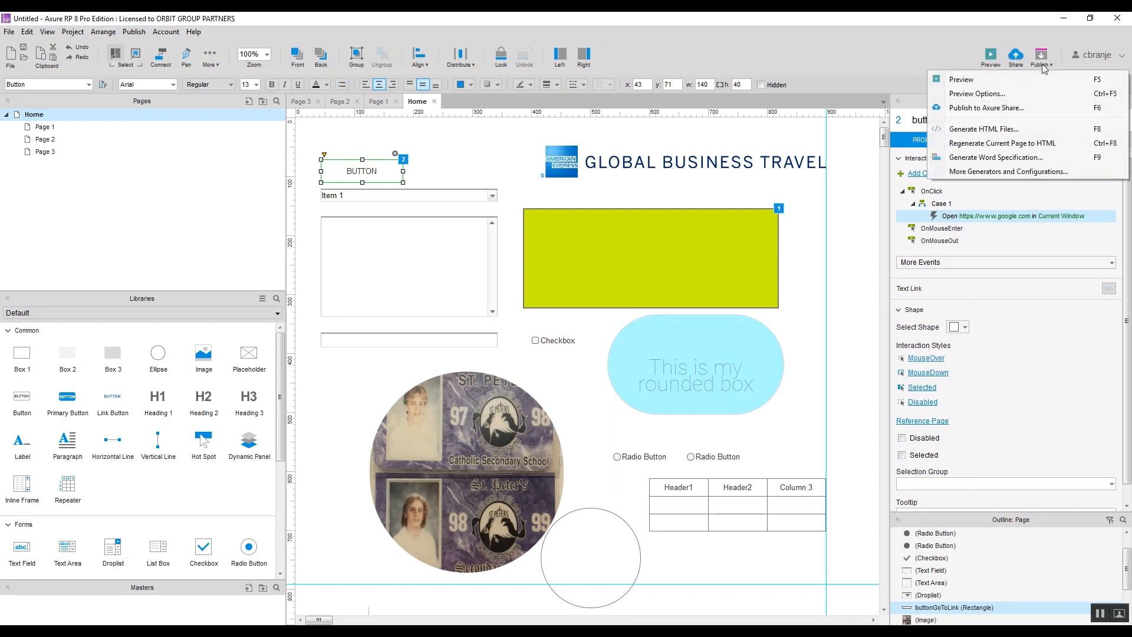
left_click(1028, 94)
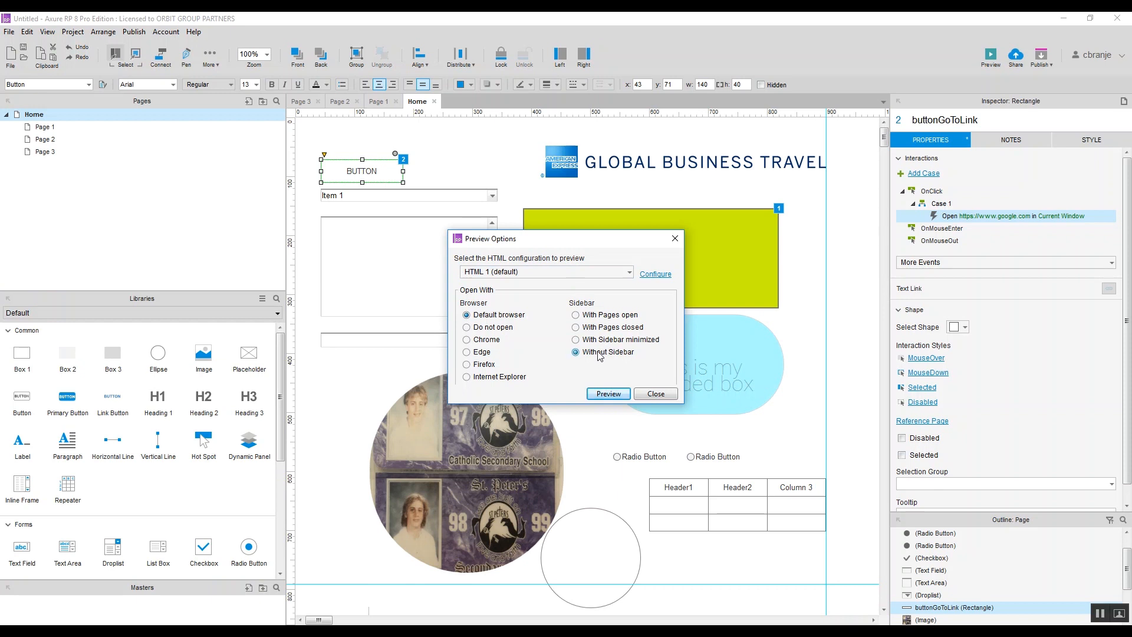
left_click(467, 341)
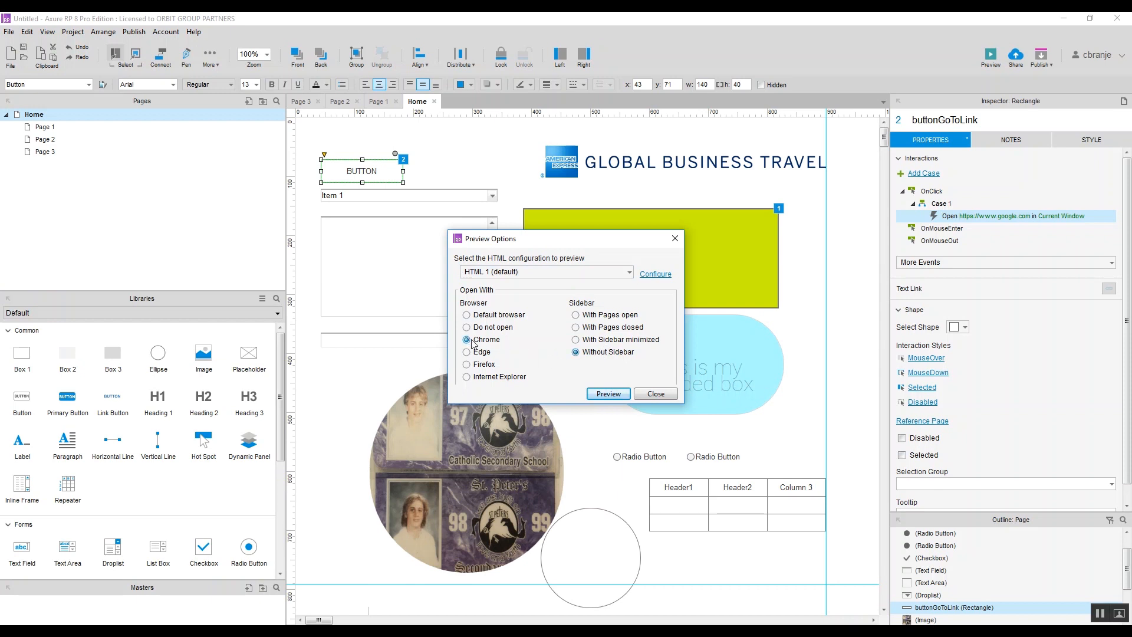
left_click(608, 394)
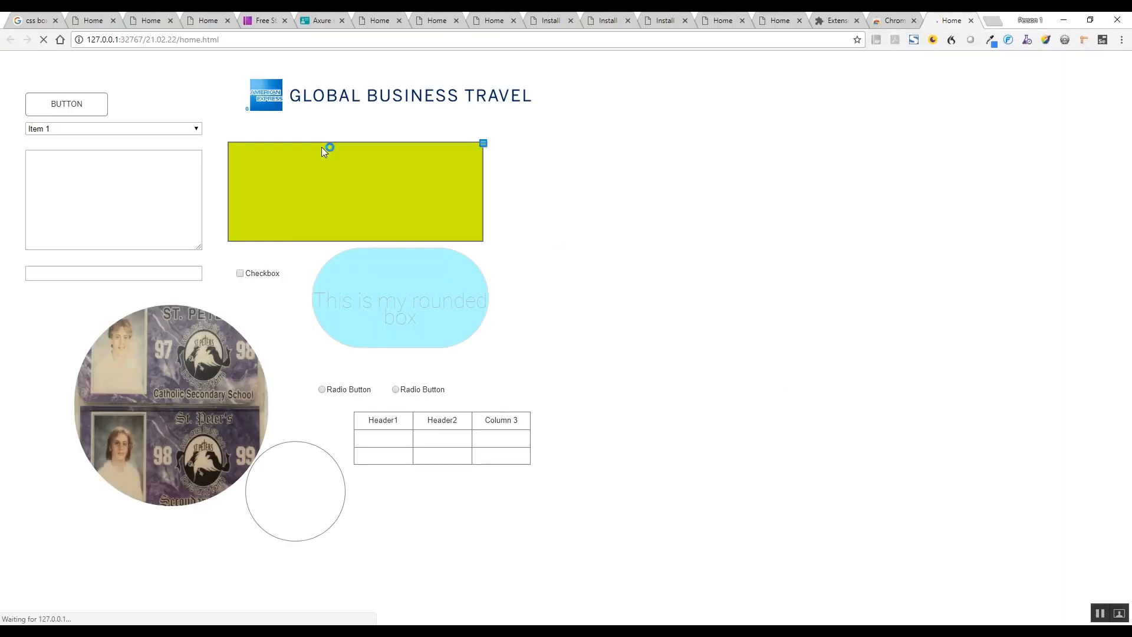
- Test the button's link in the preview without sidebar, go back to the prototype and select its page address
left_click(90, 101)
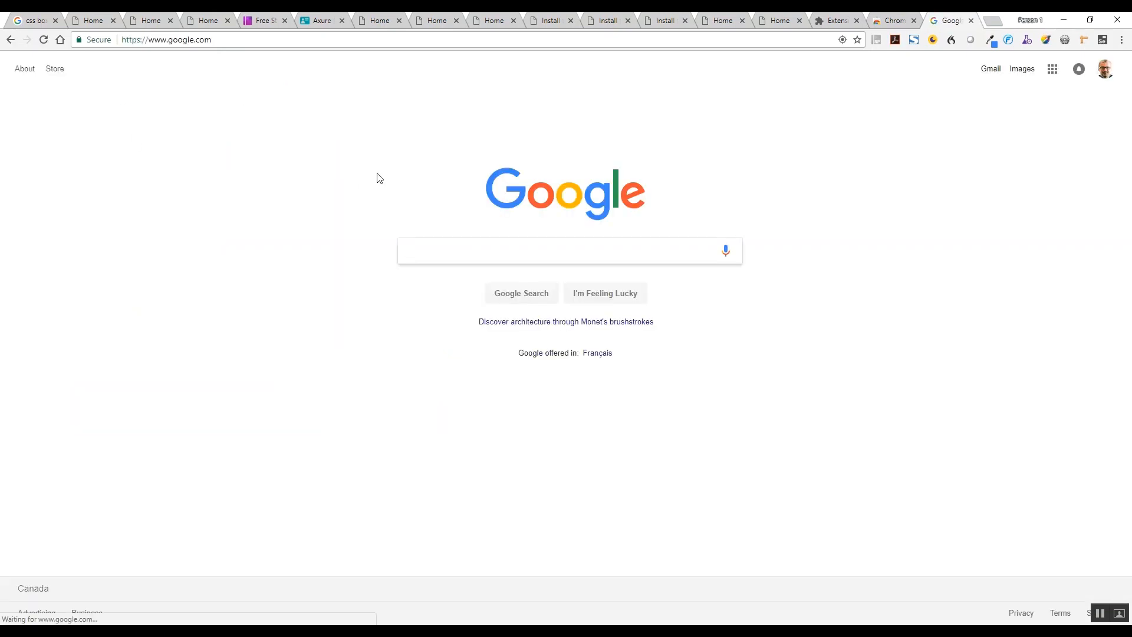
left_click(10, 40)
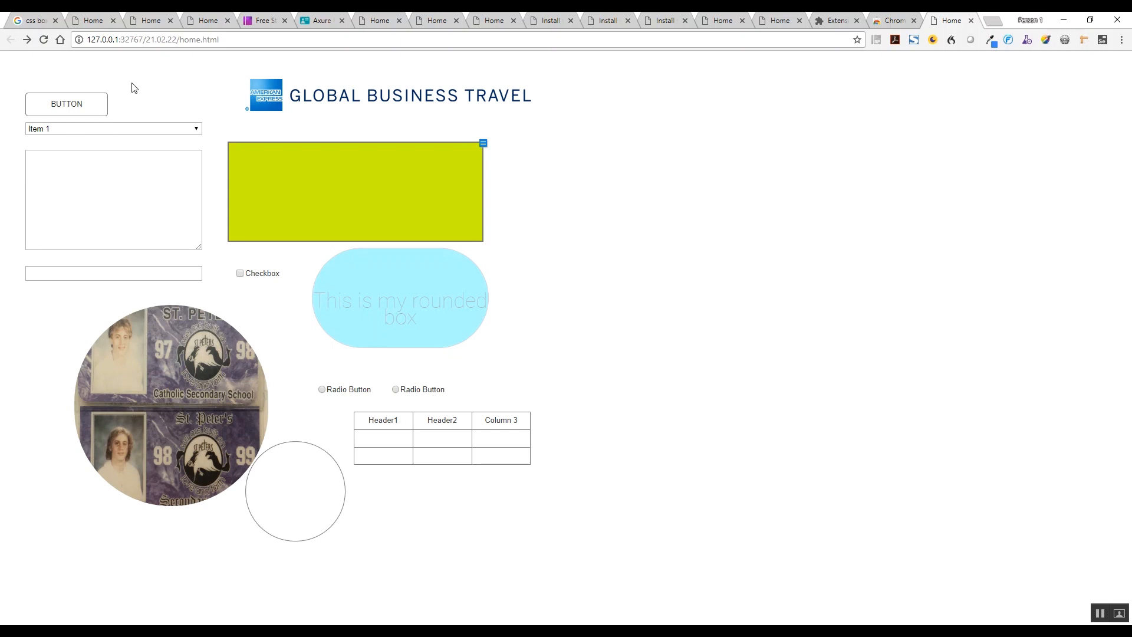
left_click_drag(86, 40, 220, 41)
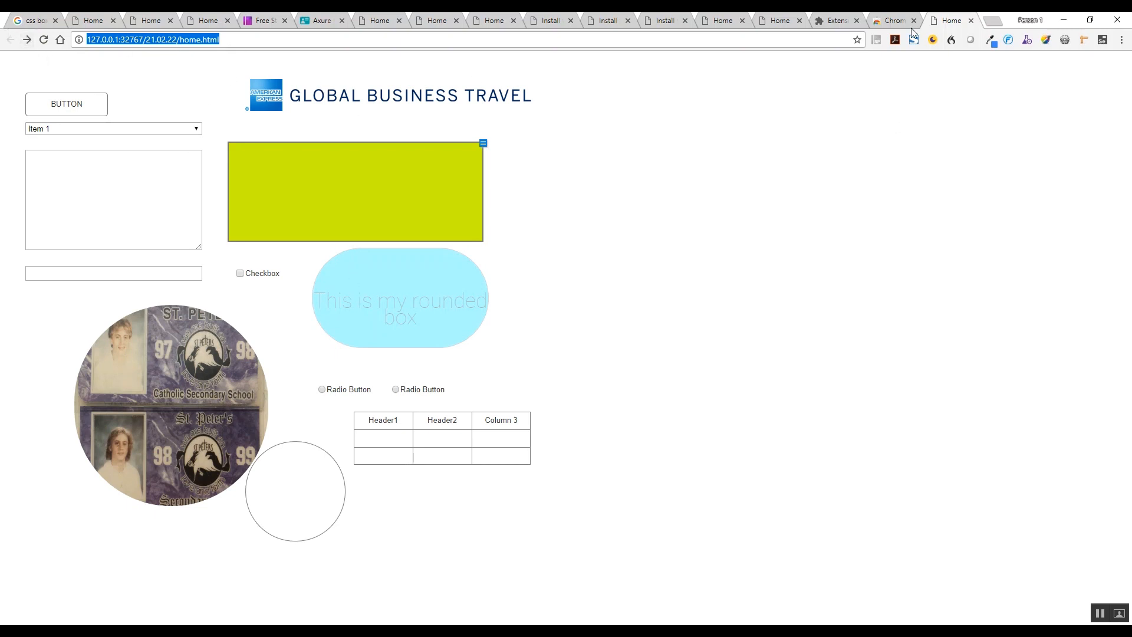
- Switch back to Axure RP, set the preview sidebar option to With Pages open, and preview the prototype
key("alt+Tab")
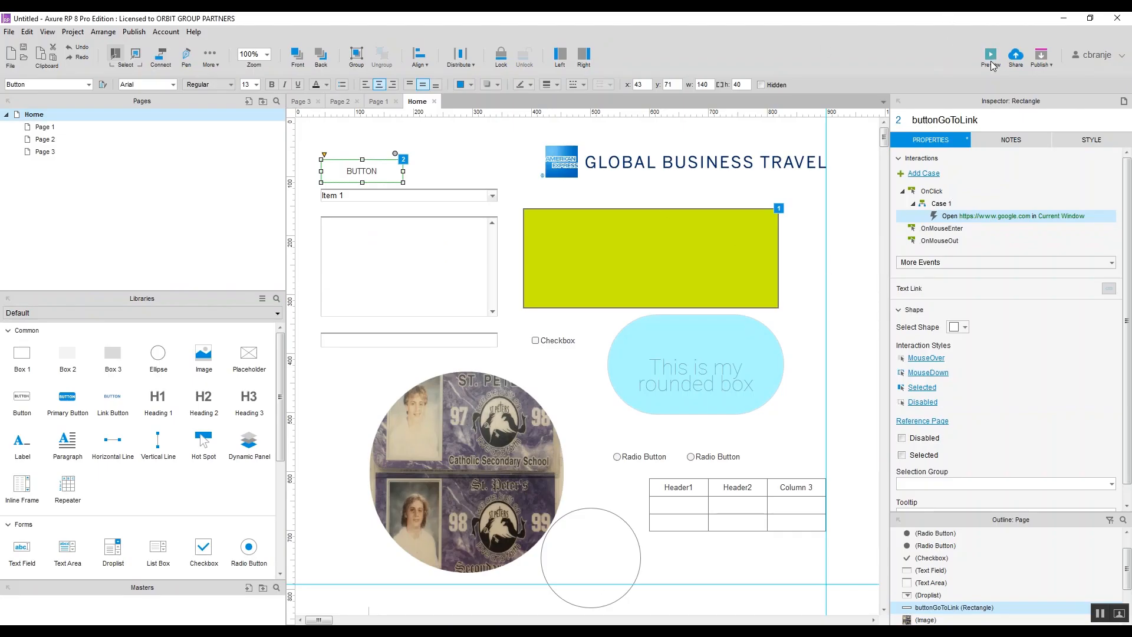
left_click(1044, 63)
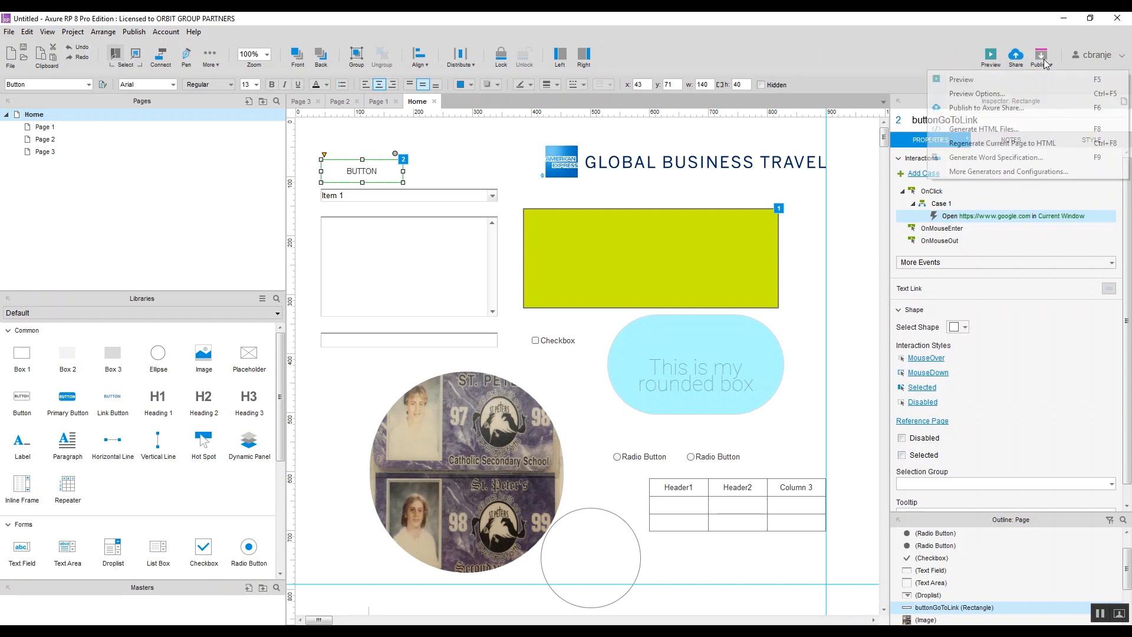
left_click(1021, 95)
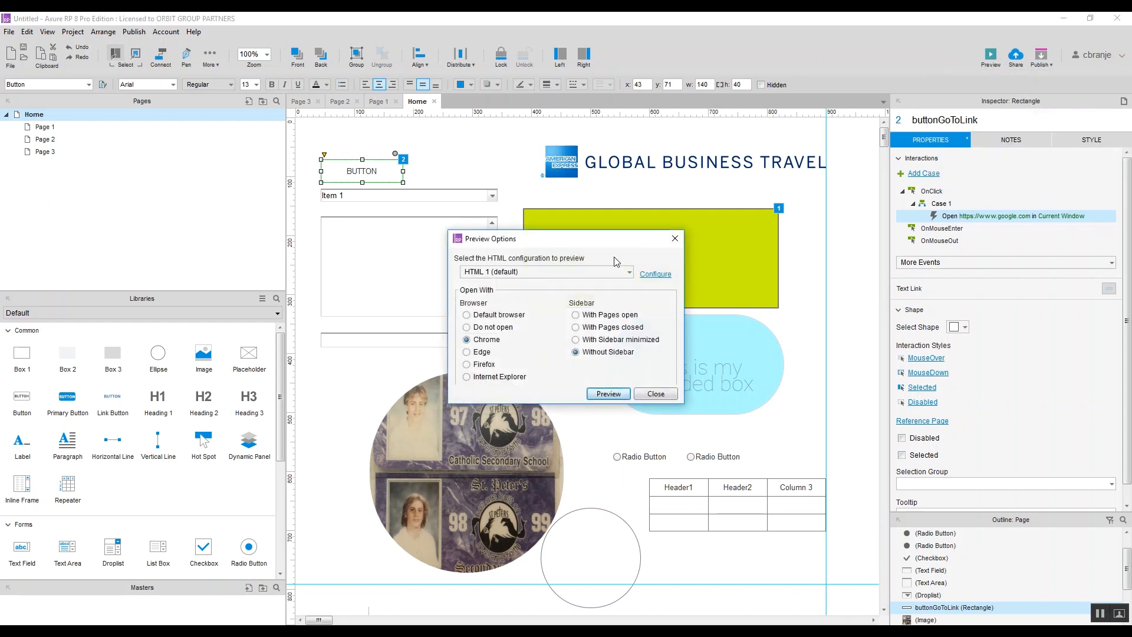
left_click(606, 316)
left_click(608, 394)
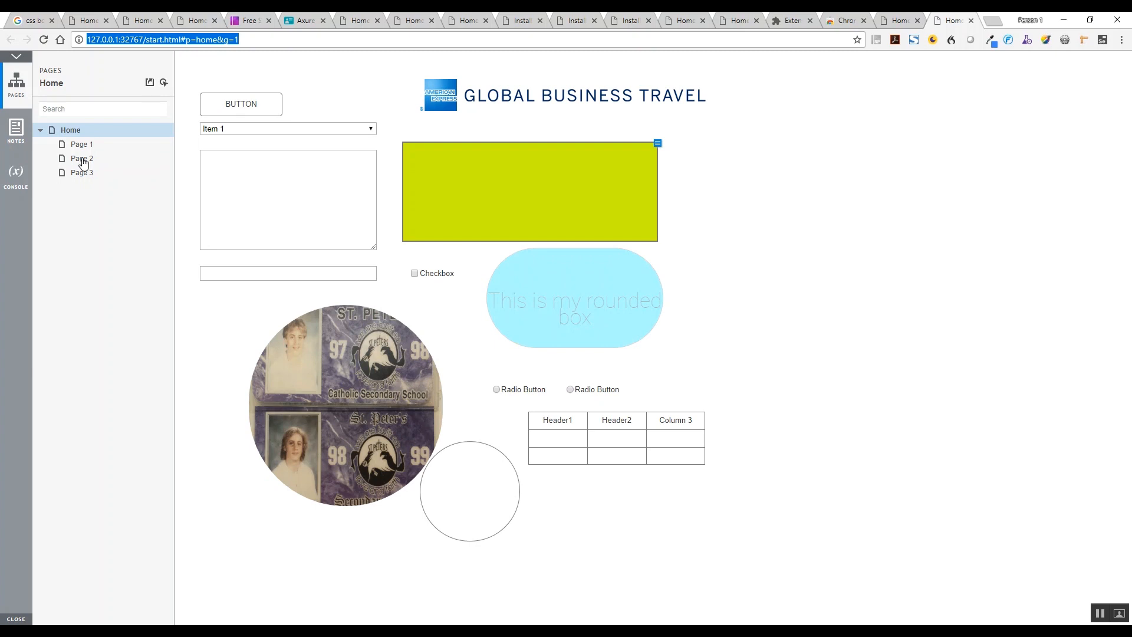
- Browse Page 1, Page 2 and Page 3 in the preview's page list and return to Home
left_click(74, 144)
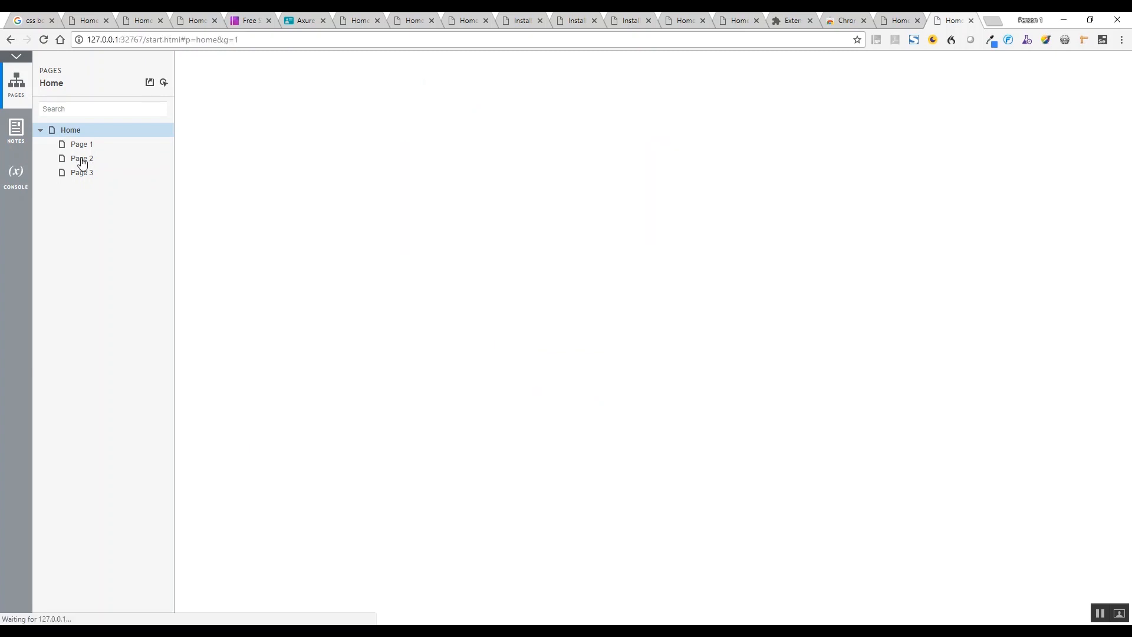
left_click(83, 160)
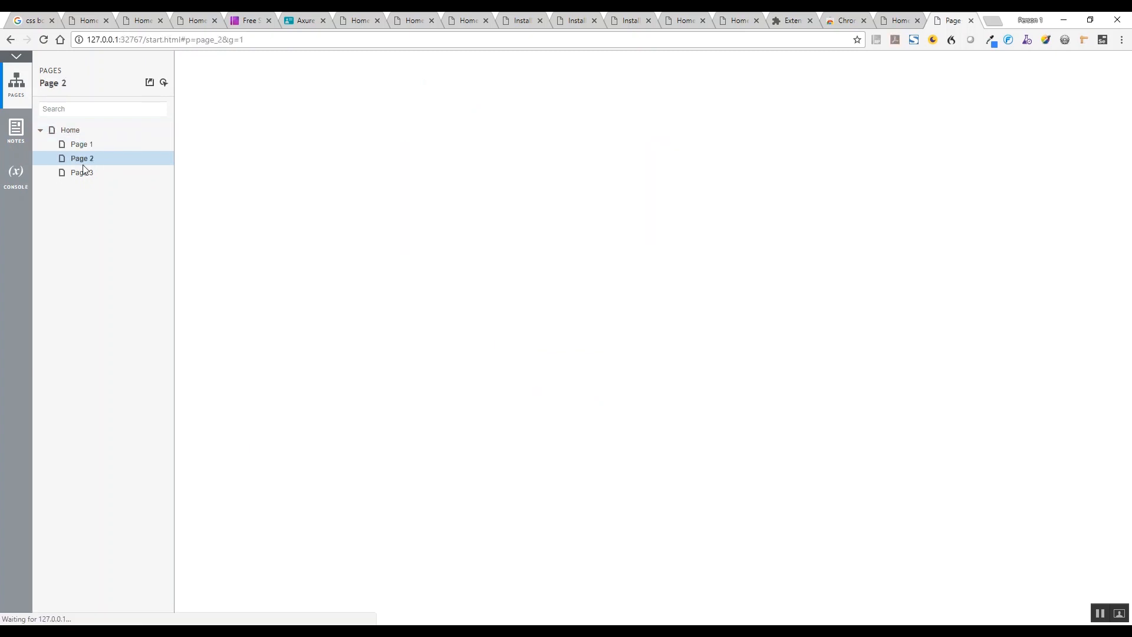
left_click(85, 148)
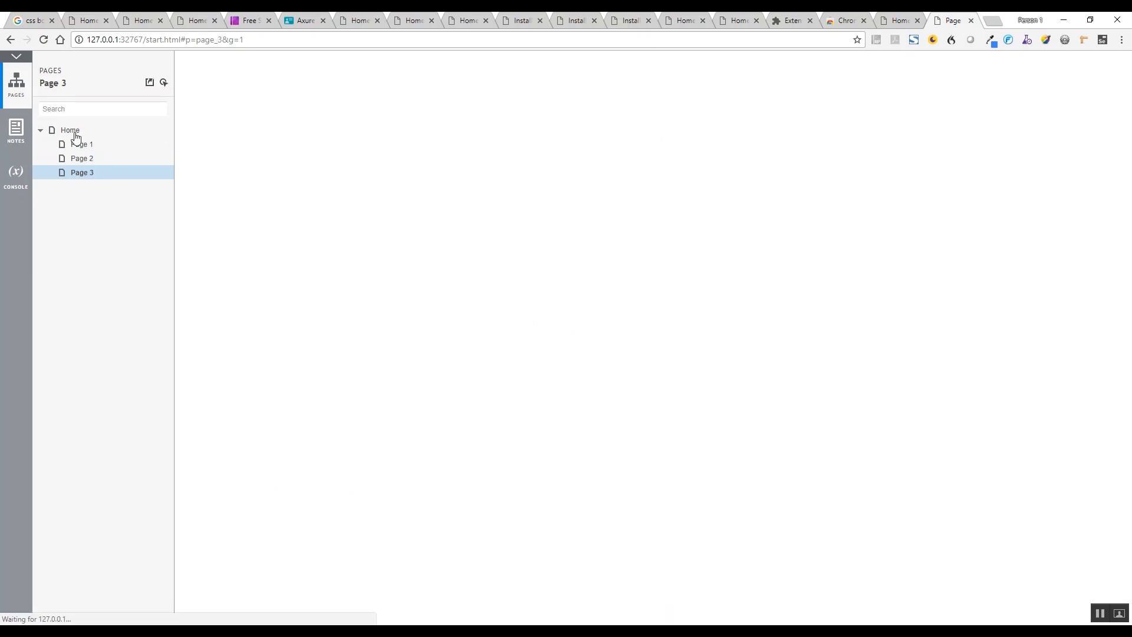
left_click(75, 132)
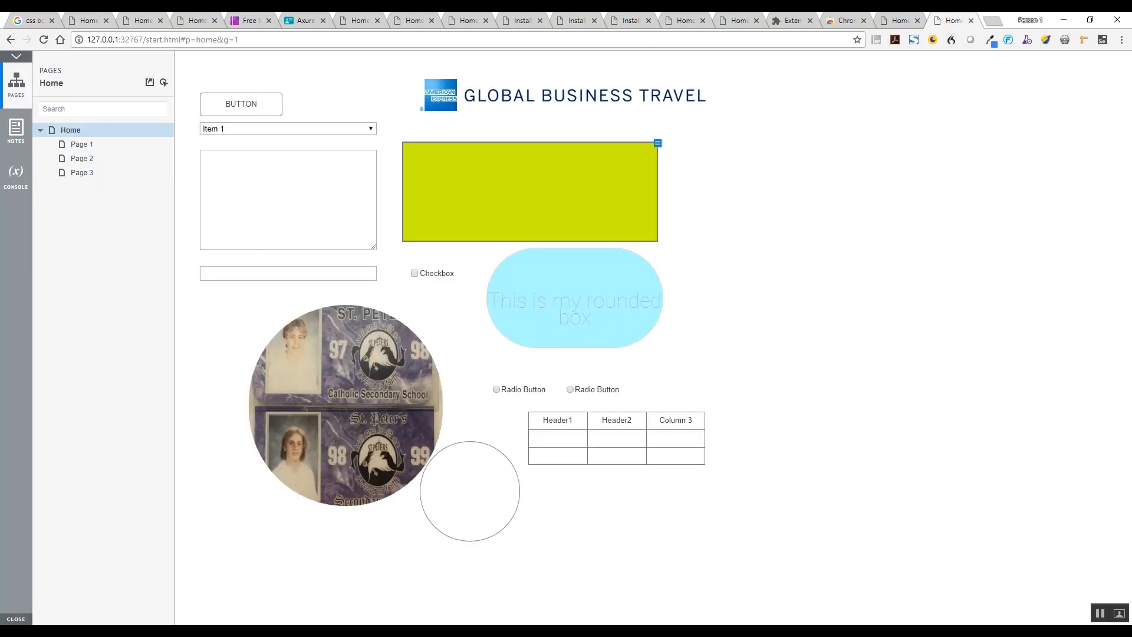
- Return to Axure RP, set the preview sidebar option to Without Sidebar, and preview the prototype
left_click(575, 633)
left_click(1041, 56)
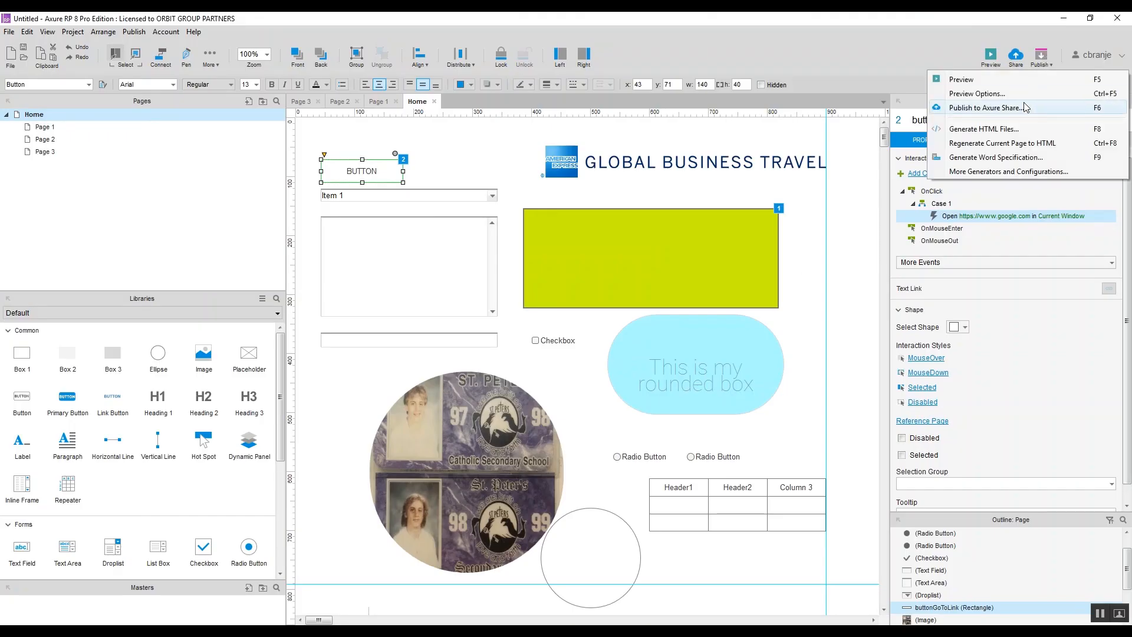
left_click(1027, 99)
left_click(614, 352)
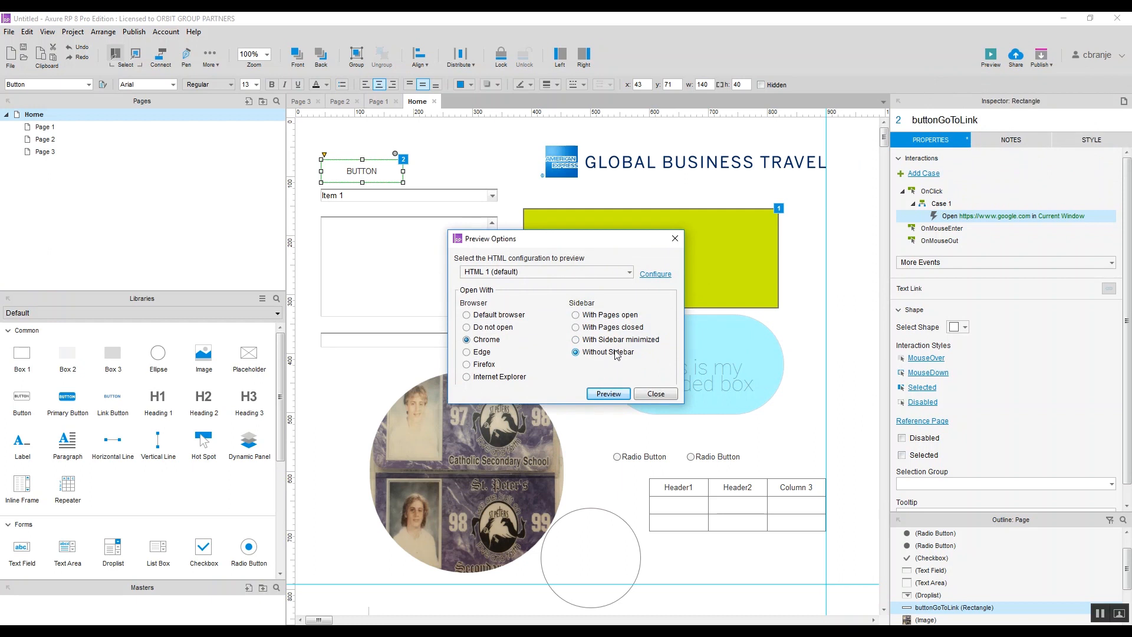
left_click(616, 393)
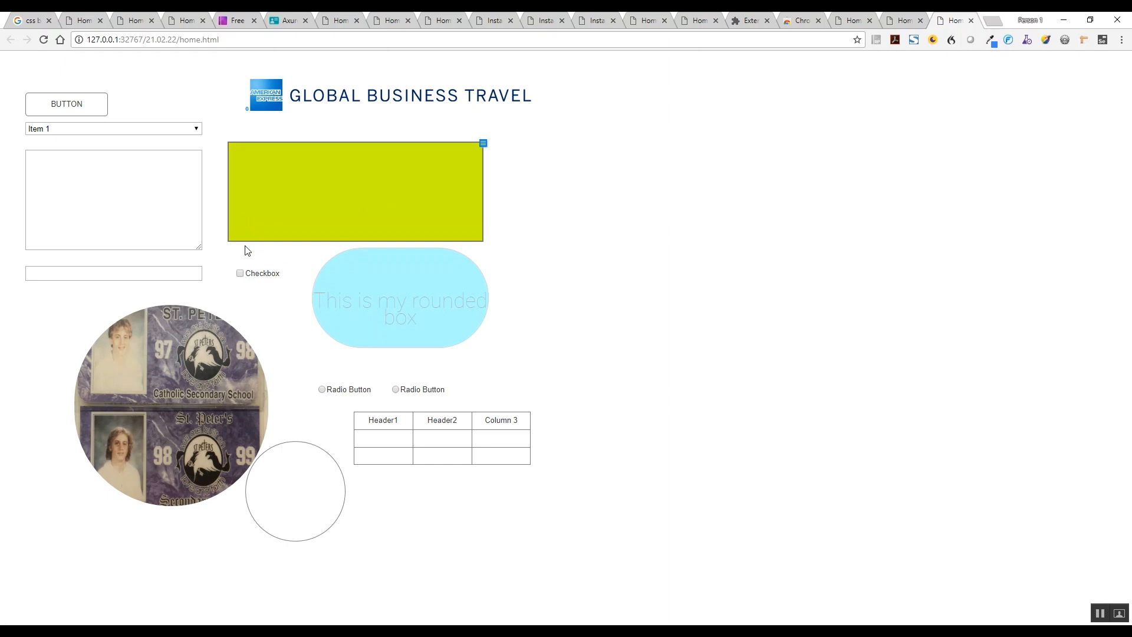
- Test the button's link in the new preview, go back to the prototype page and switch to Axure RP
left_click(54, 107)
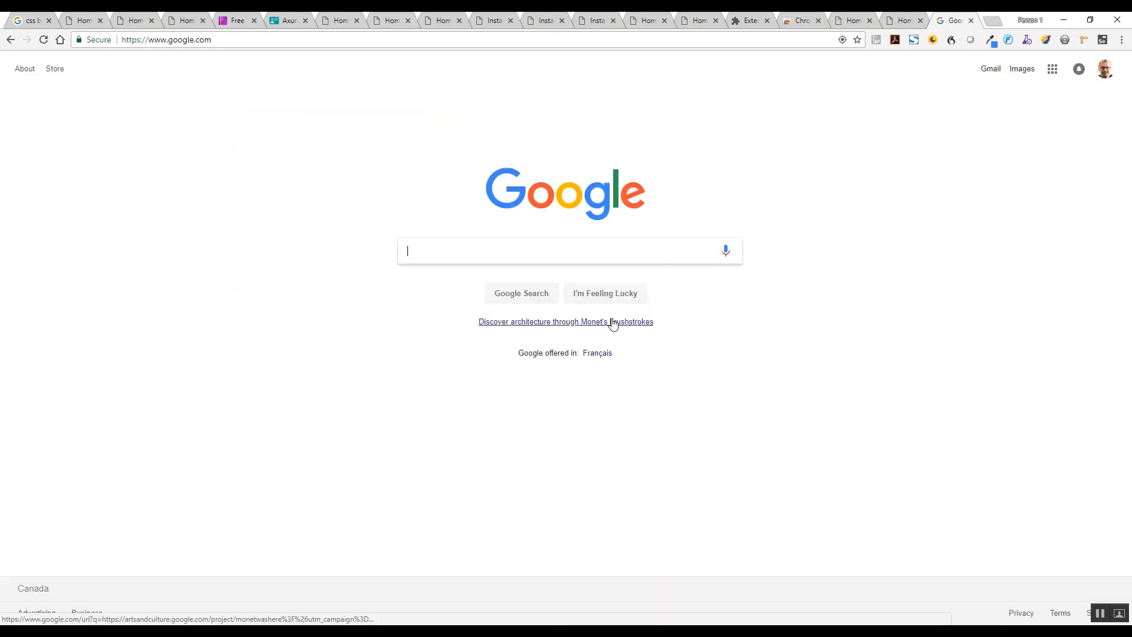
left_click(10, 40)
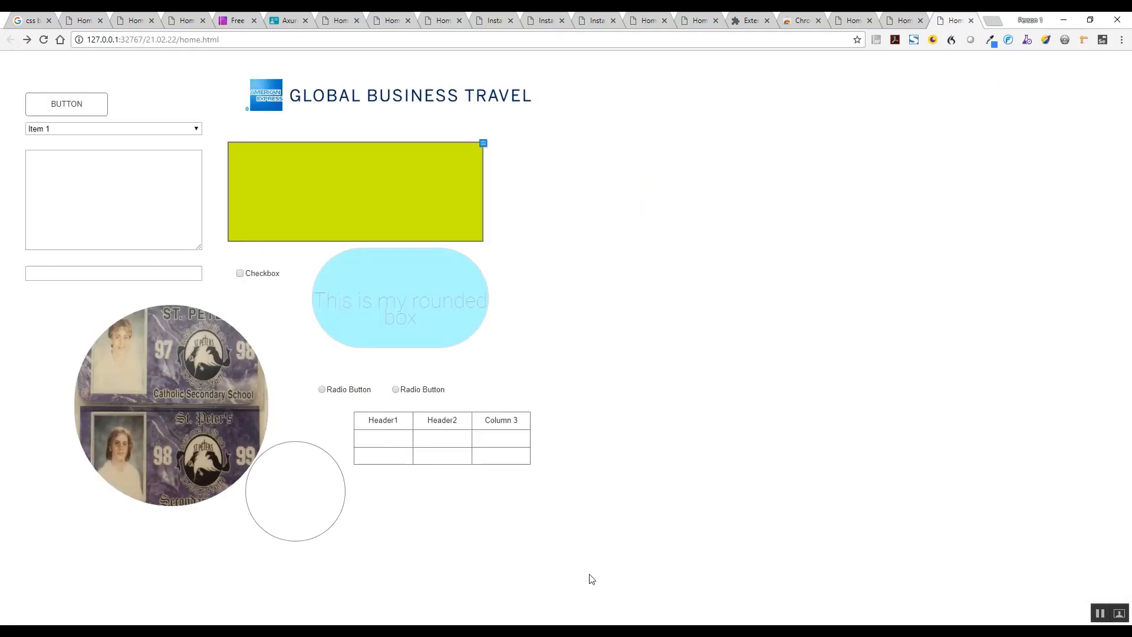
key("alt+Tab")
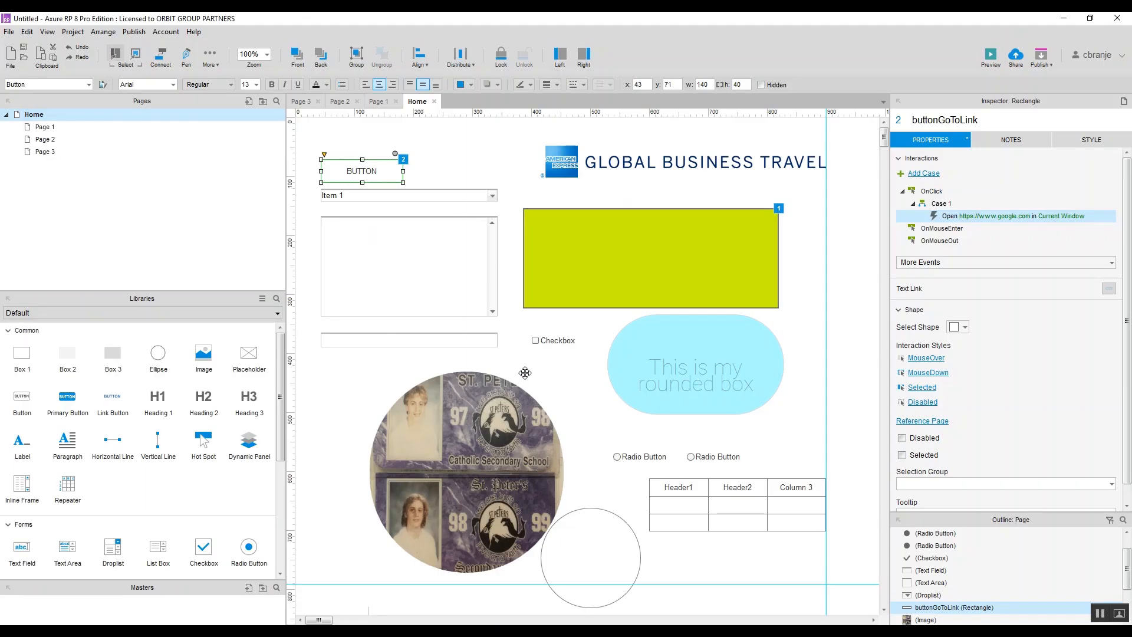
left_click(437, 158)
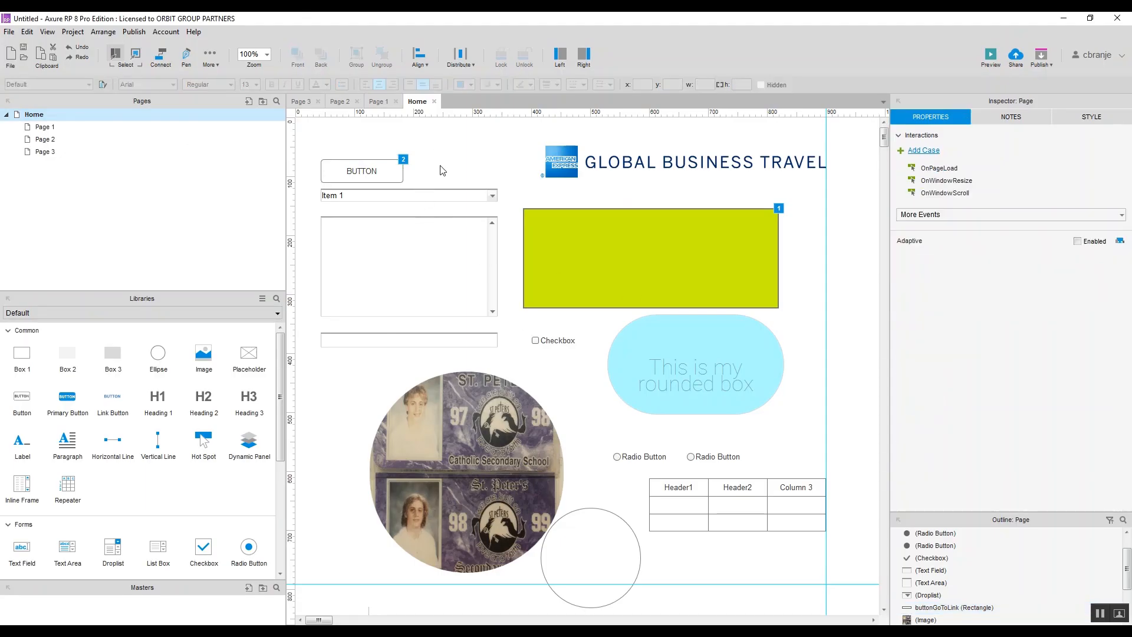
left_click(381, 175)
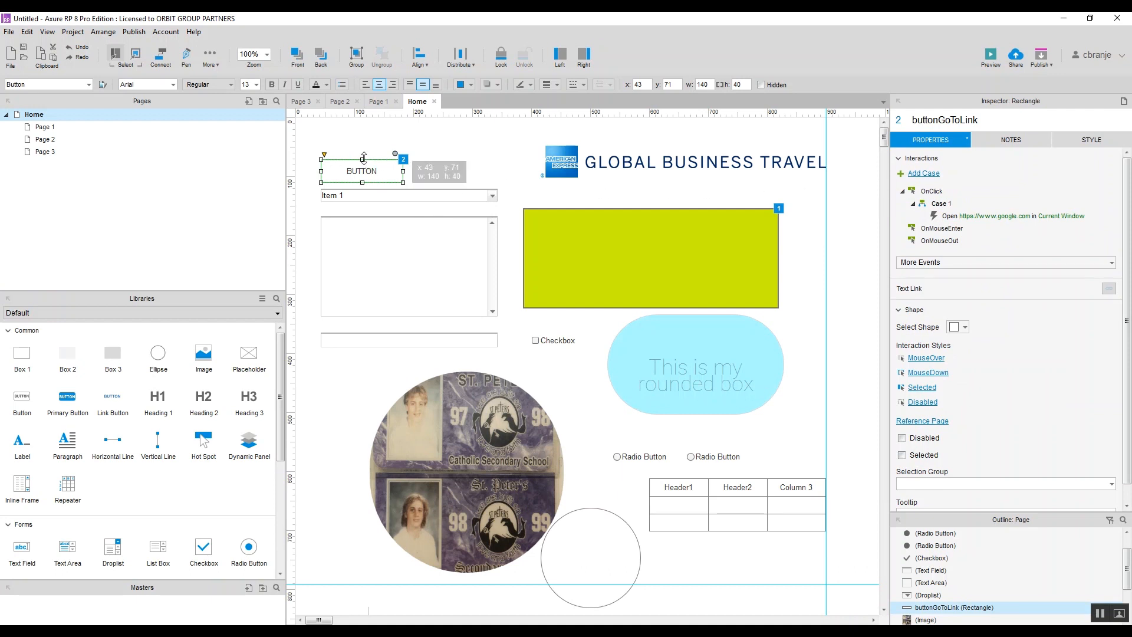
double_click(944, 206)
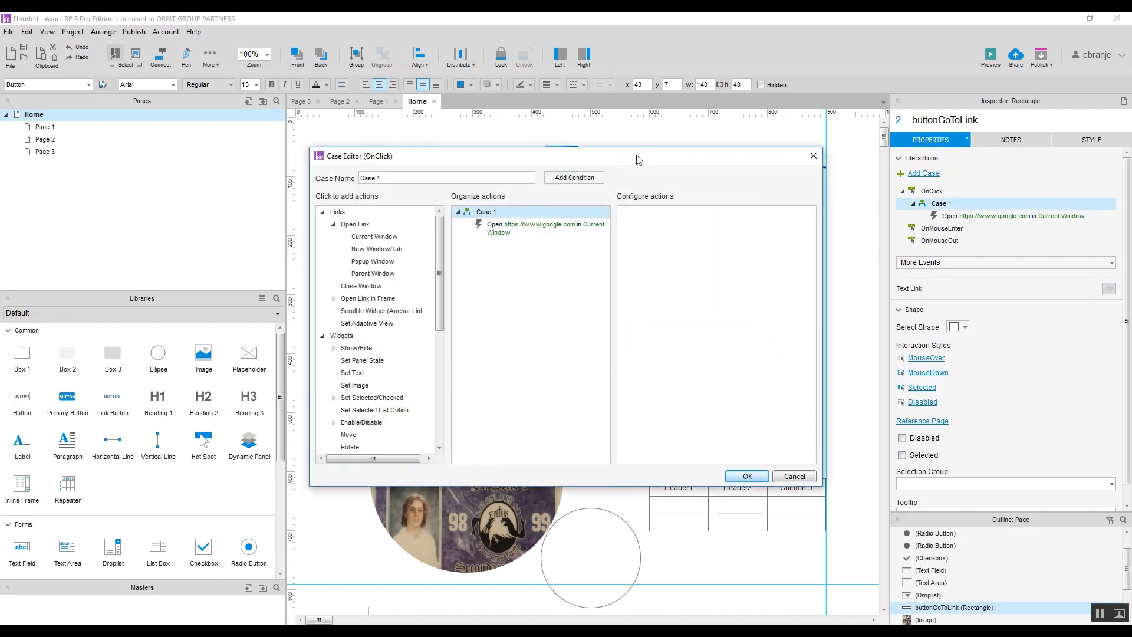
left_click_drag(625, 162, 444, 108)
left_click(313, 177)
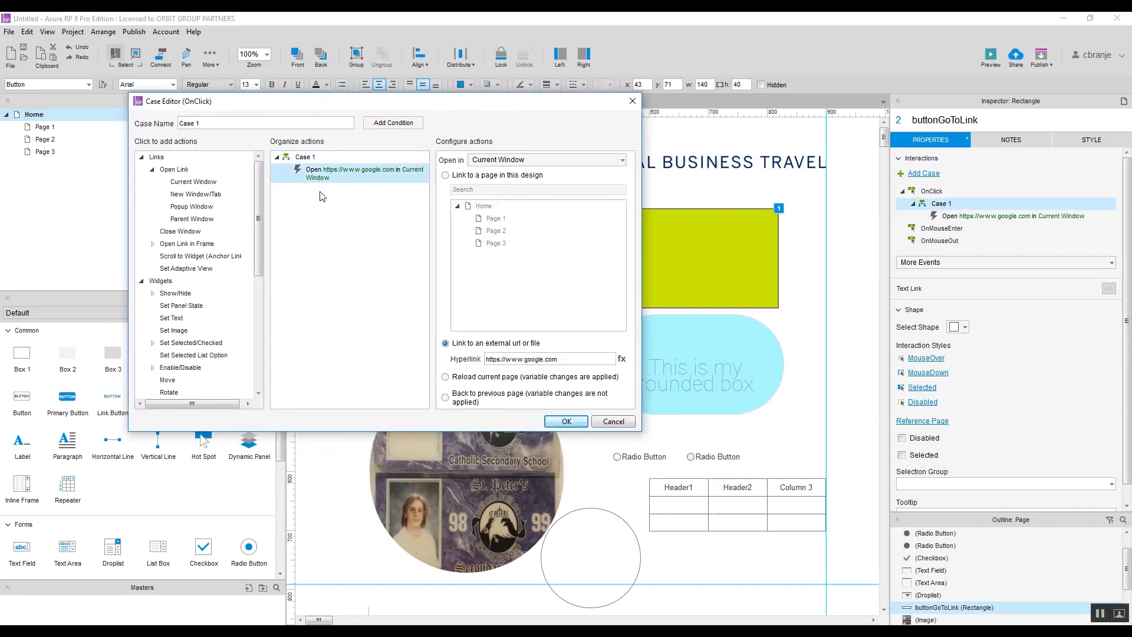
key("Delete")
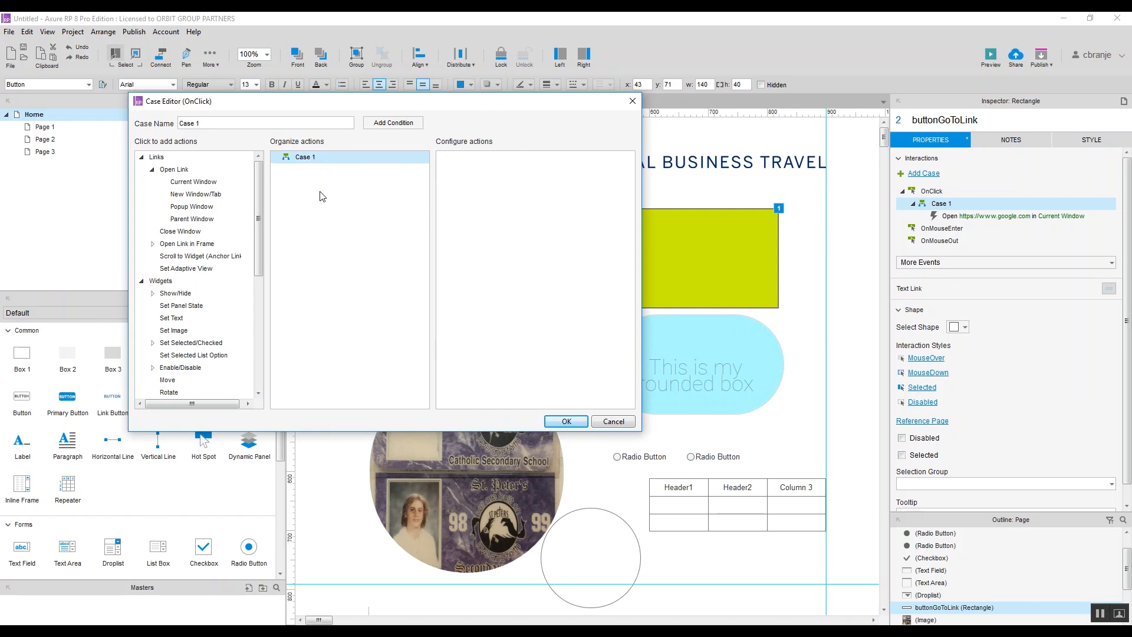
- Add a Set Text action to Case 1 with box_myfirstbox as its target widget
left_click(171, 319)
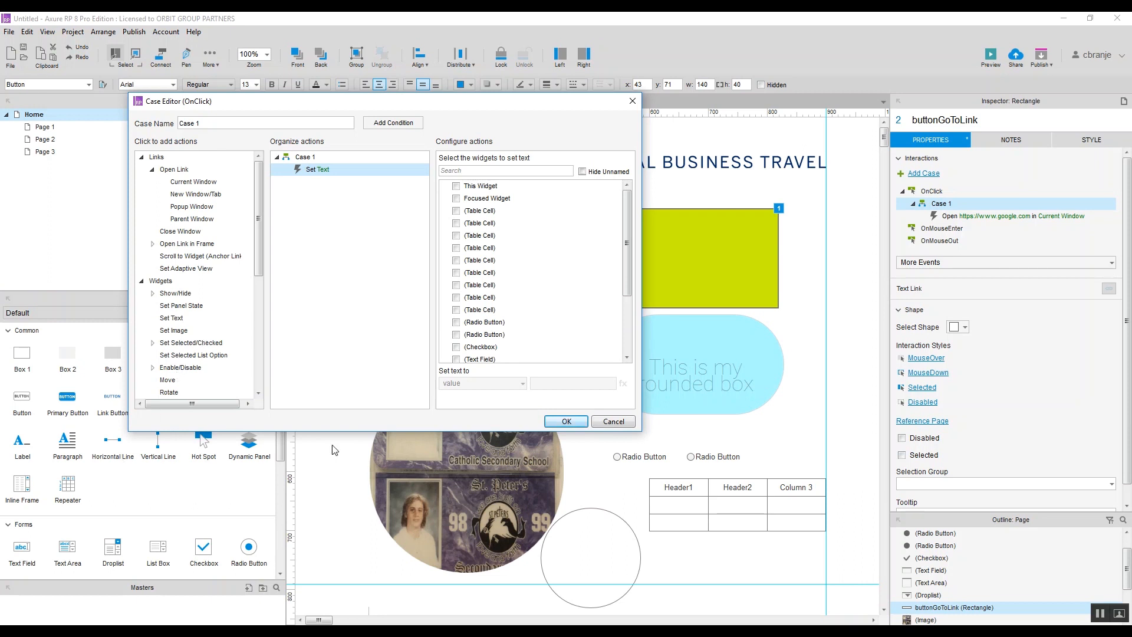
mouse_move(626, 221)
left_mouse_down()
mouse_move(631, 324)
mouse_move(628, 212)
left_mouse_up()
scroll(527, 312, "down", 3)
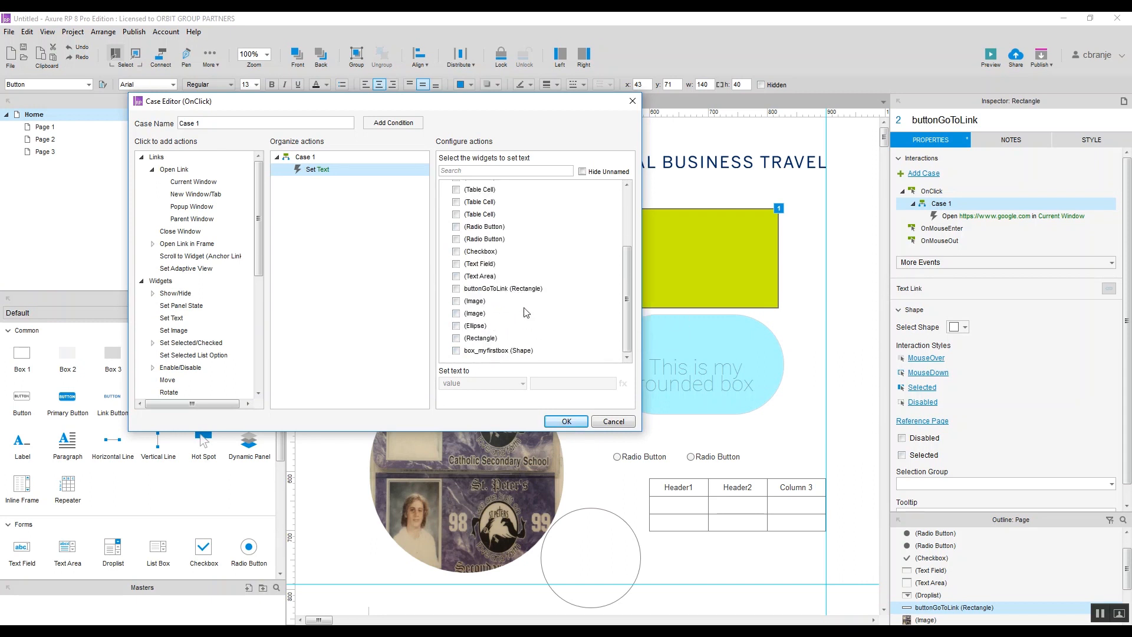
left_click(455, 352)
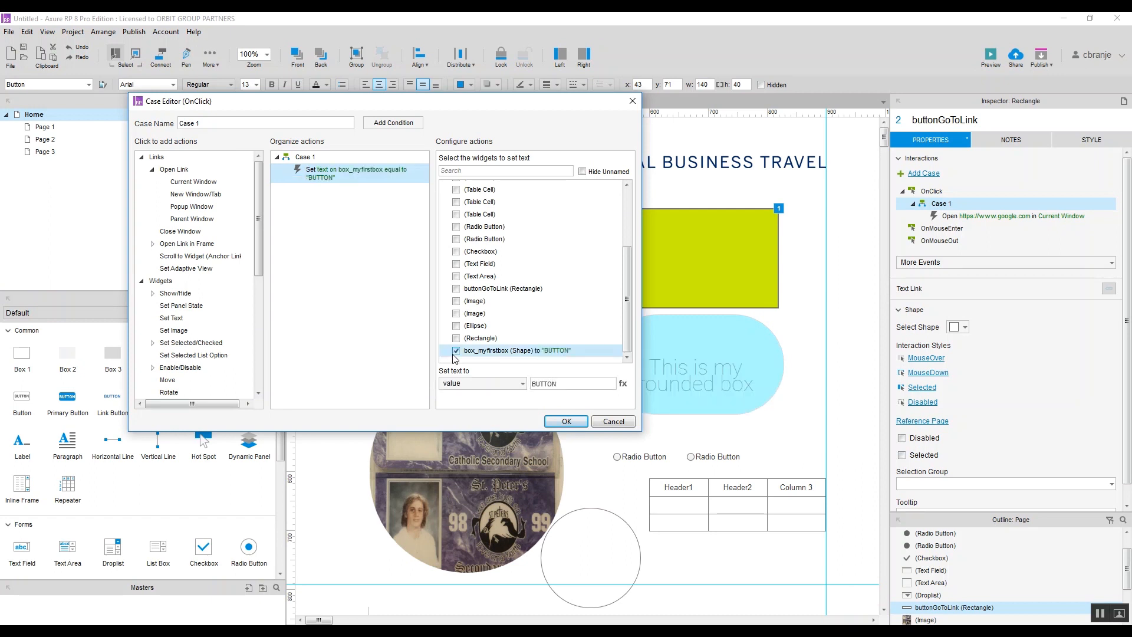
- Set the action's text value to "Axure is the best prototyping tooling" and confirm the case
left_click(463, 384)
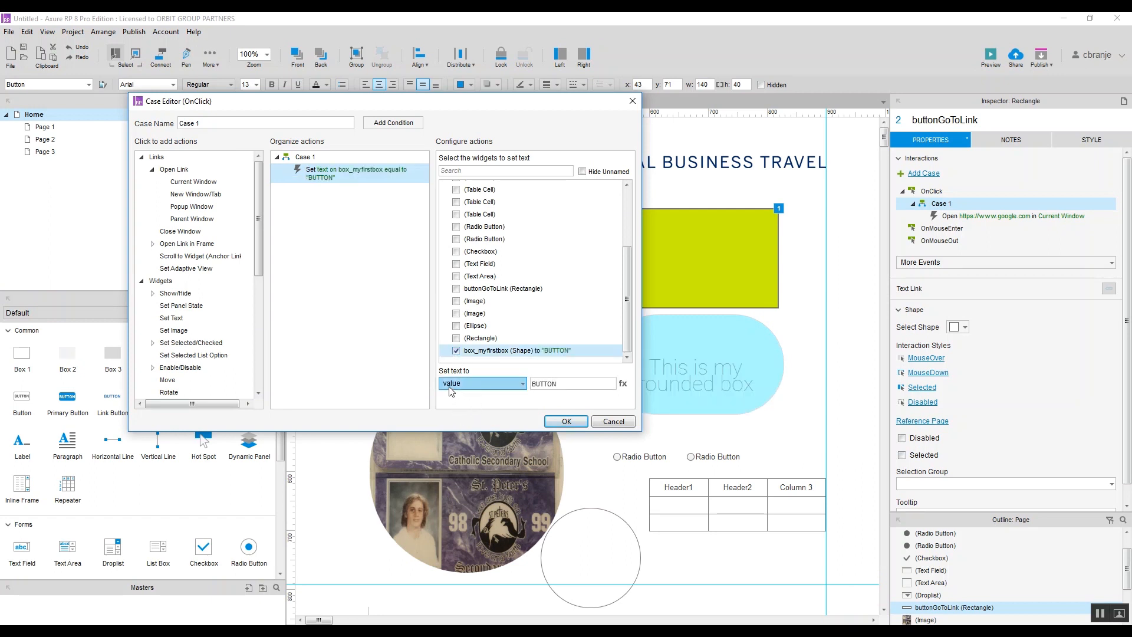
left_click(543, 384)
double_click(570, 384)
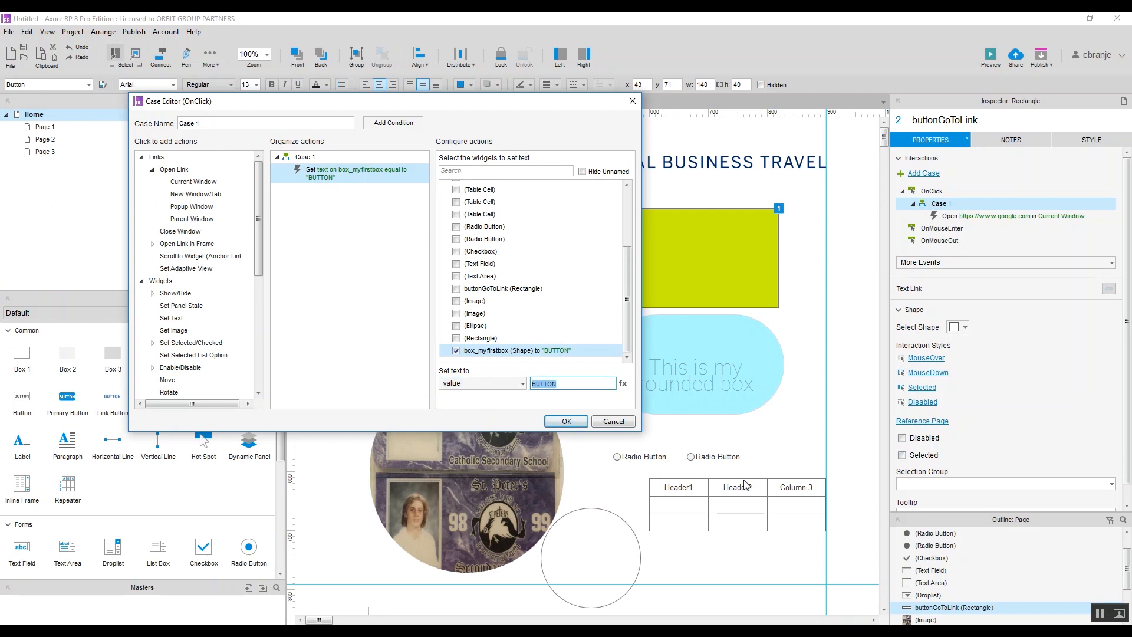
type("This is")
key("BackSpace")
key("BackSpace")
key("BackSpace")
key("BackSpace")
key("BackSpace")
key("BackSpace")
key("BackSpace")
key("BackSpace")
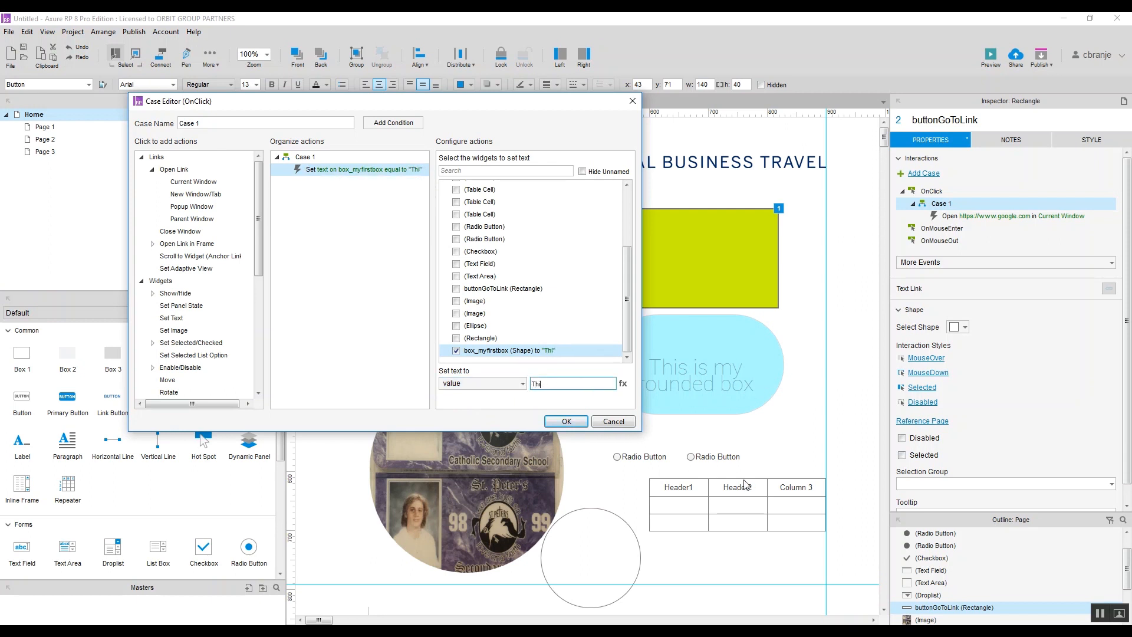
type("Axure is ")
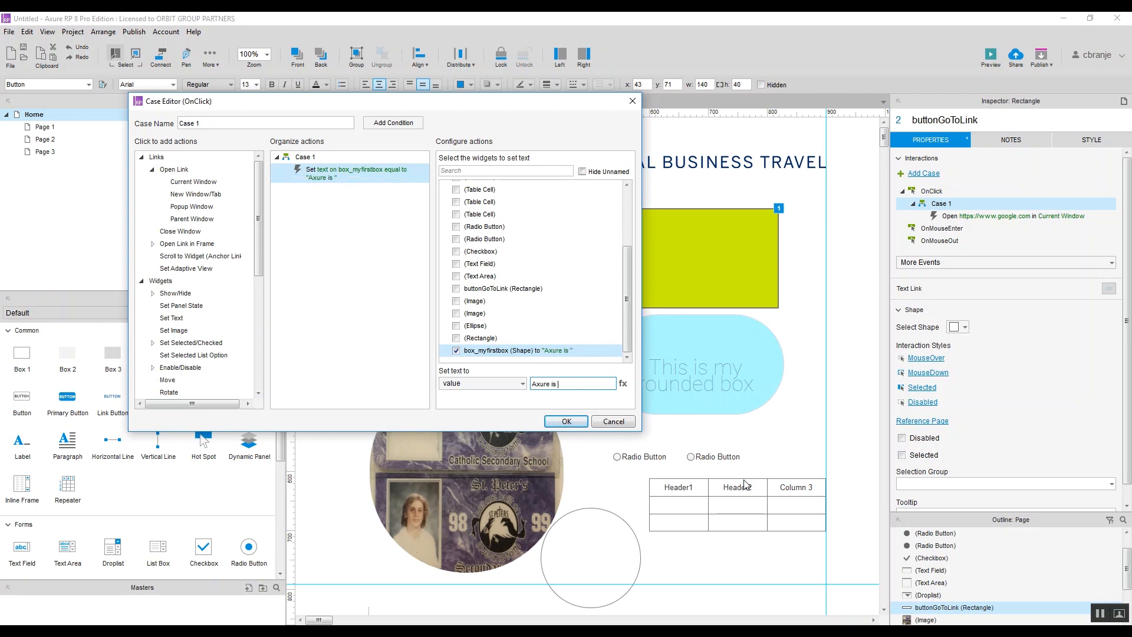
type("the best prototyping")
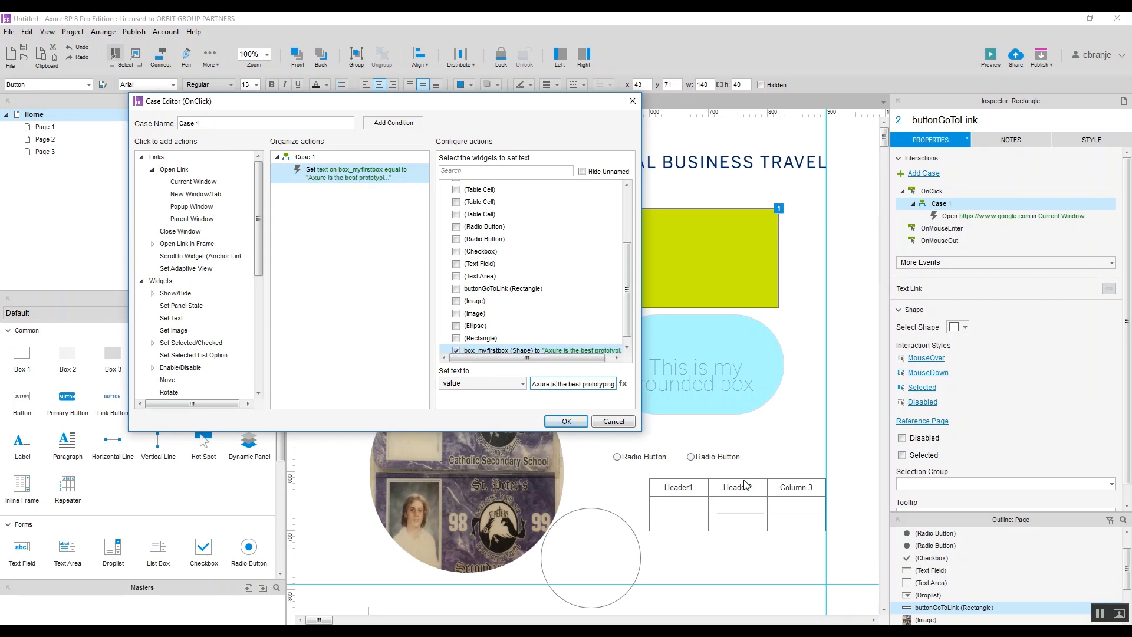
left_click(570, 421)
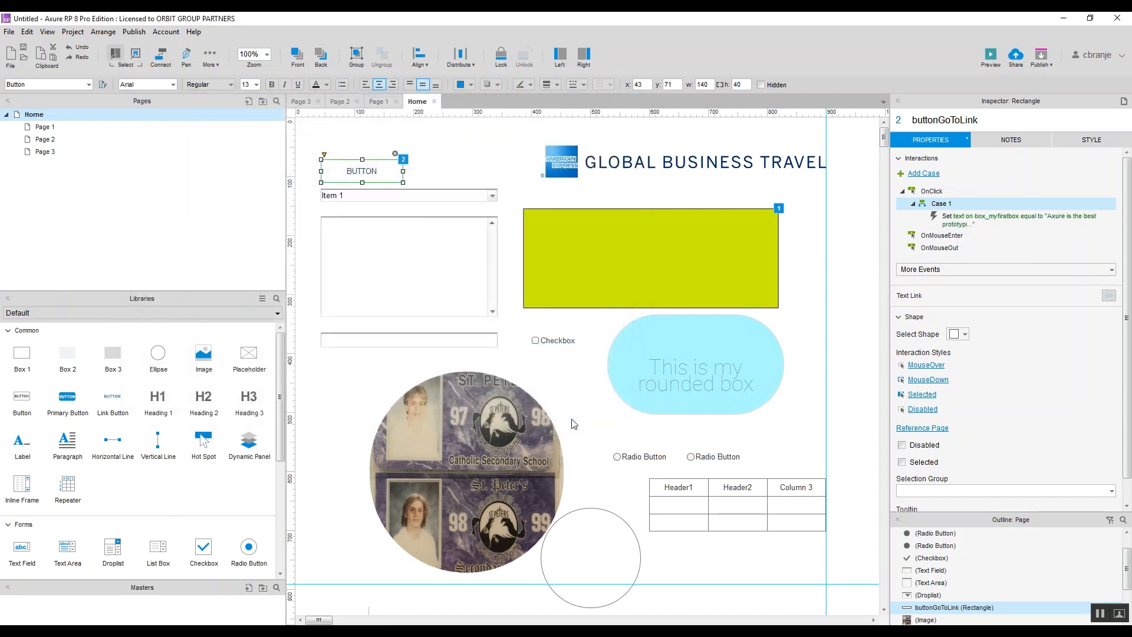
- Select the green box, preview the prototype and test the button's text change on that box
left_click(678, 360)
left_click(705, 242)
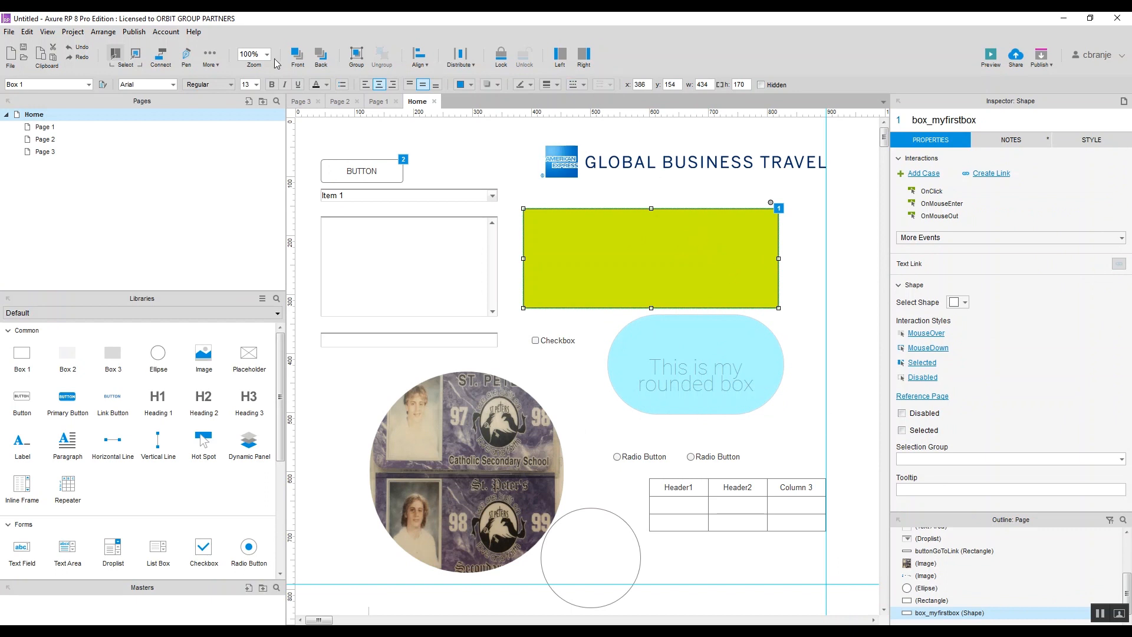
left_click(991, 57)
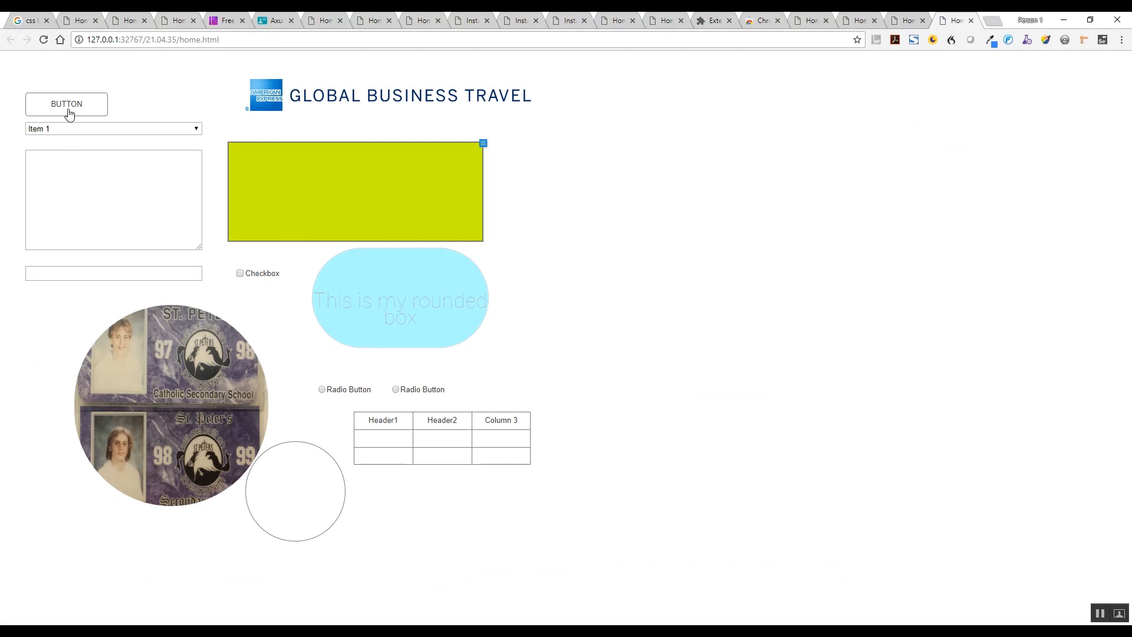
left_click(70, 109)
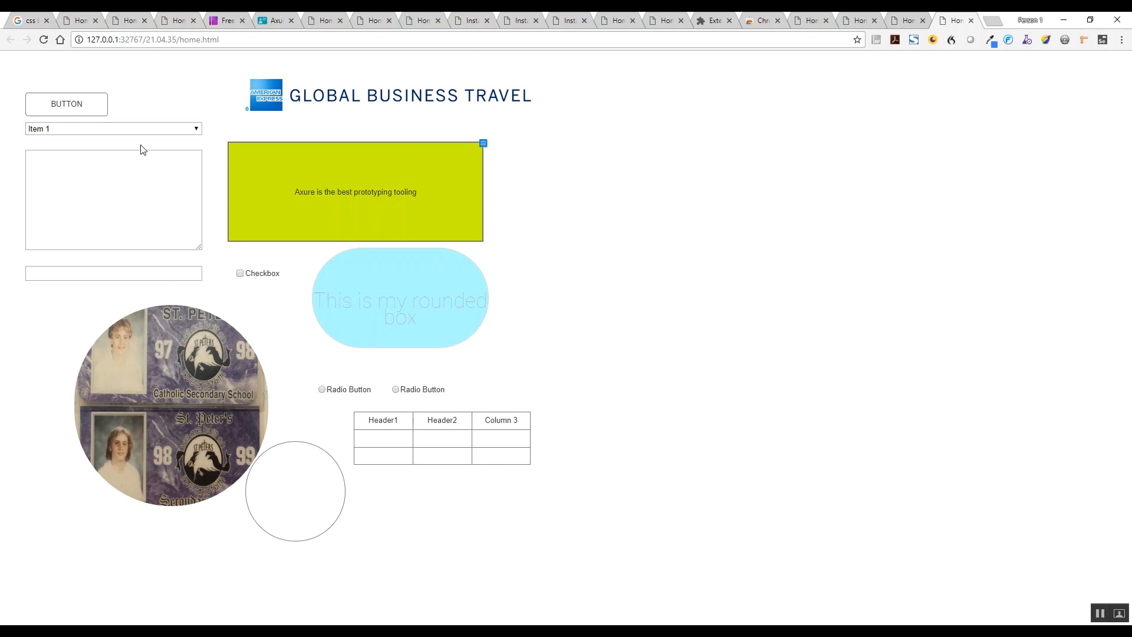
- Examine the items offered by the droplist below the button in the preview
left_click(158, 128)
left_click(158, 128)
left_click(158, 128)
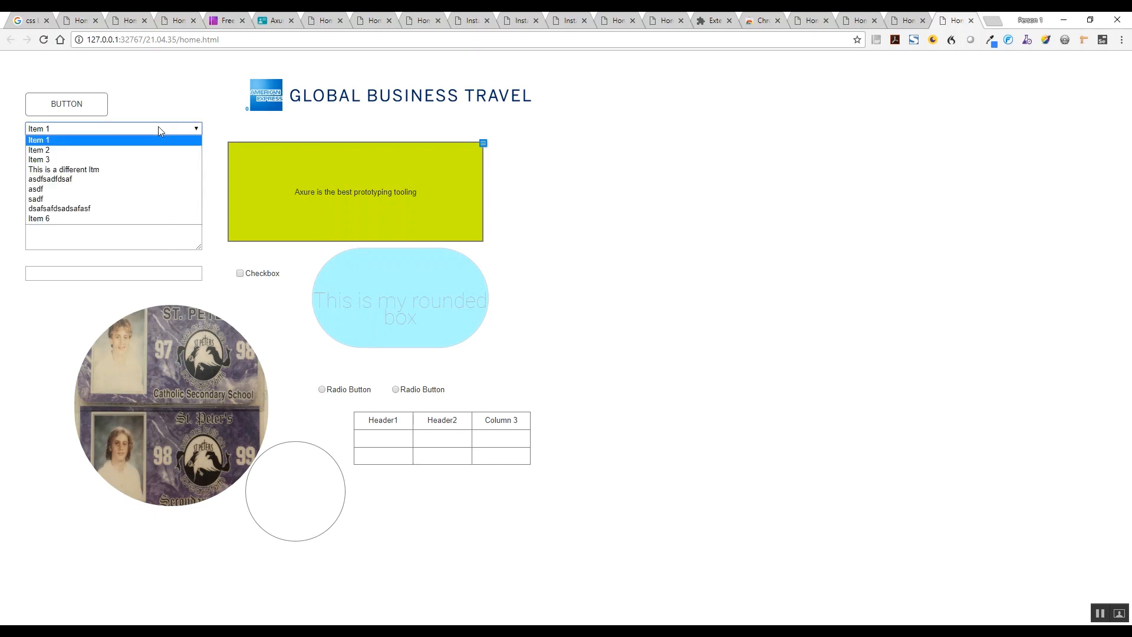
left_click(158, 128)
left_click(158, 128)
left_click(158, 128)
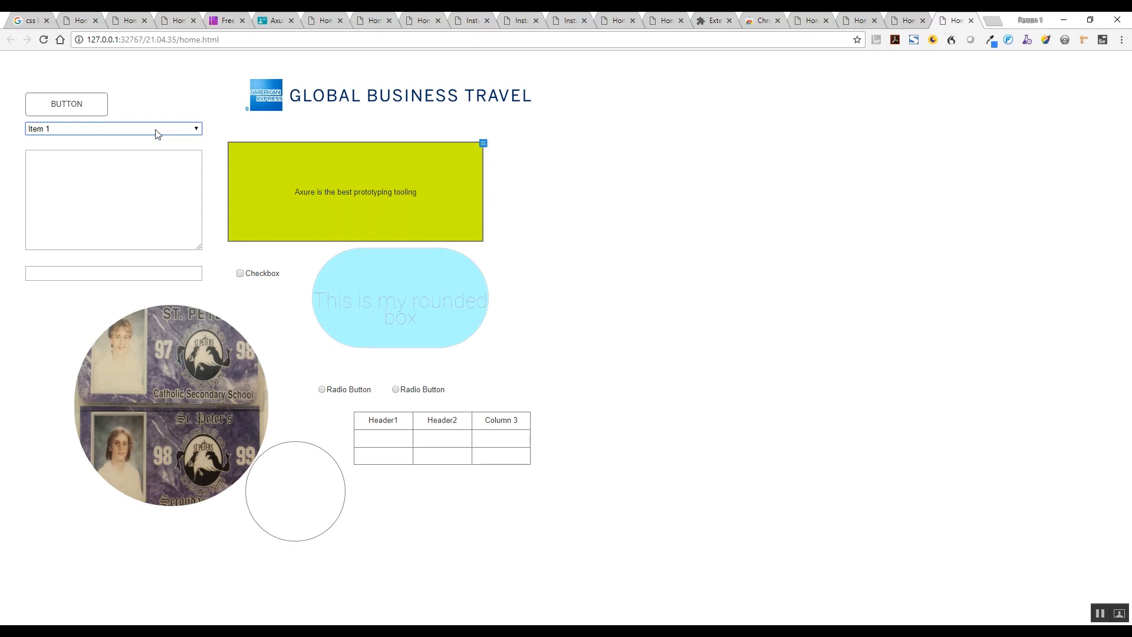
left_click(156, 129)
left_click(156, 129)
- Switch to Axure RP, check the droplist's interaction properties and clear the selection
key("alt+Tab")
left_click(367, 196)
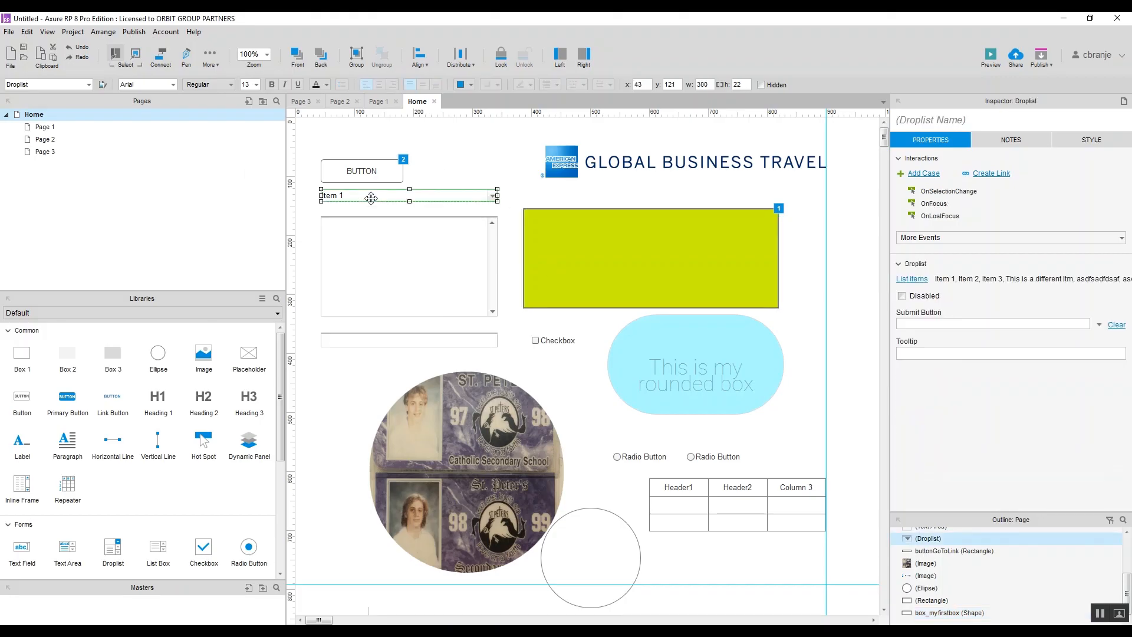
left_click(465, 176)
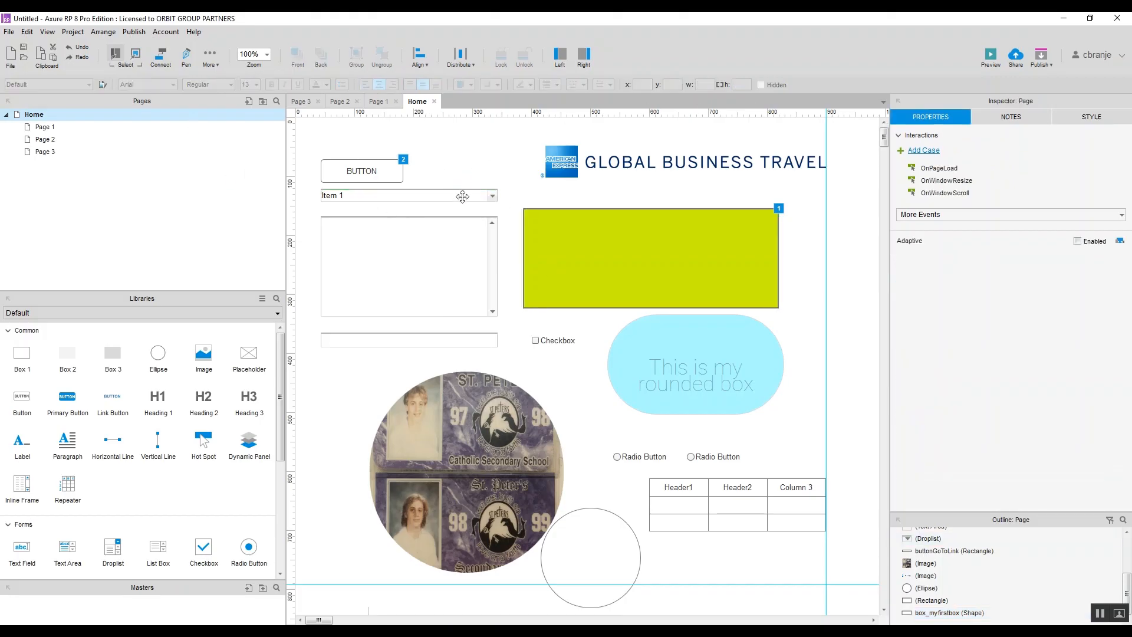
- Name the droplist below the button "dropdownHideandShow"
left_click(463, 197)
left_click(916, 117)
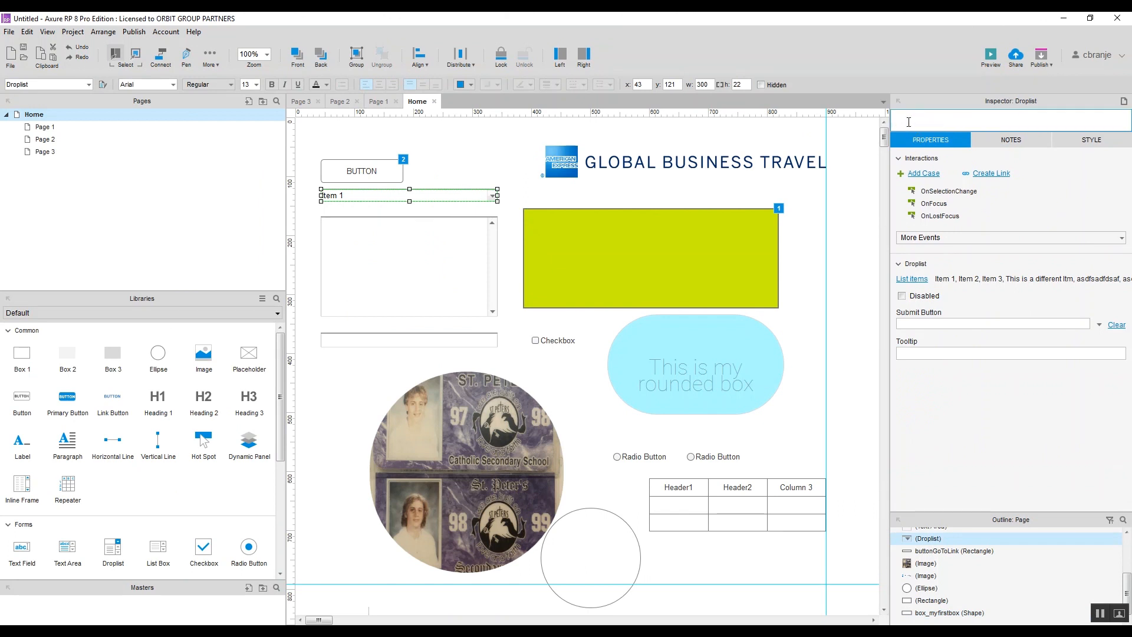
type("dropdownHideandShow")
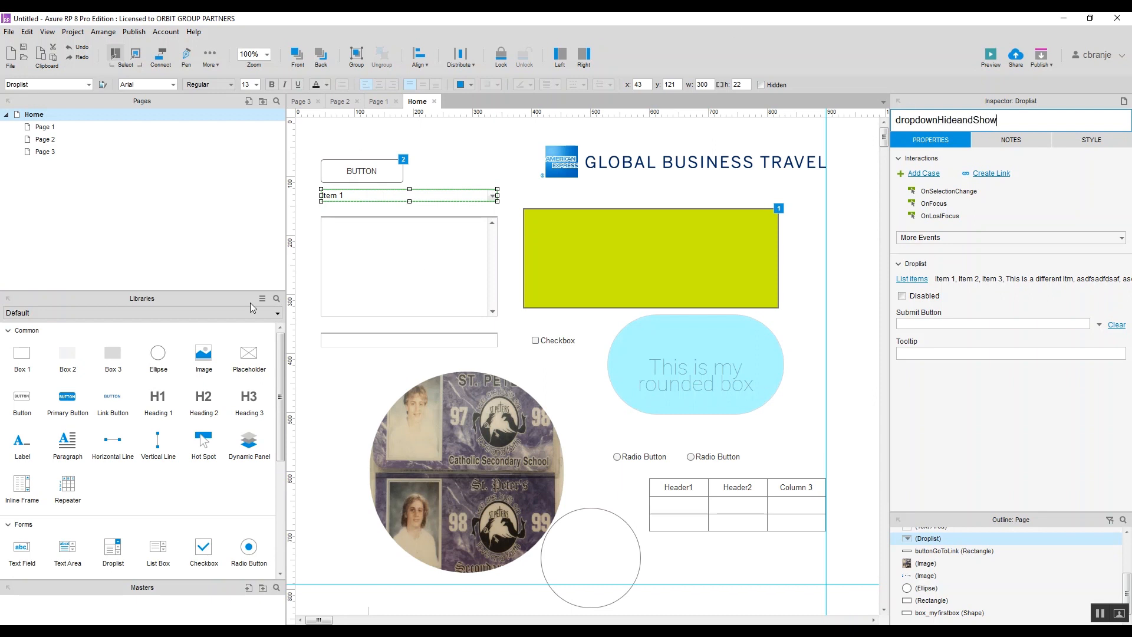
- Open the droplist's items for editing and remove all the existing items
left_click(447, 212)
double_click(431, 200)
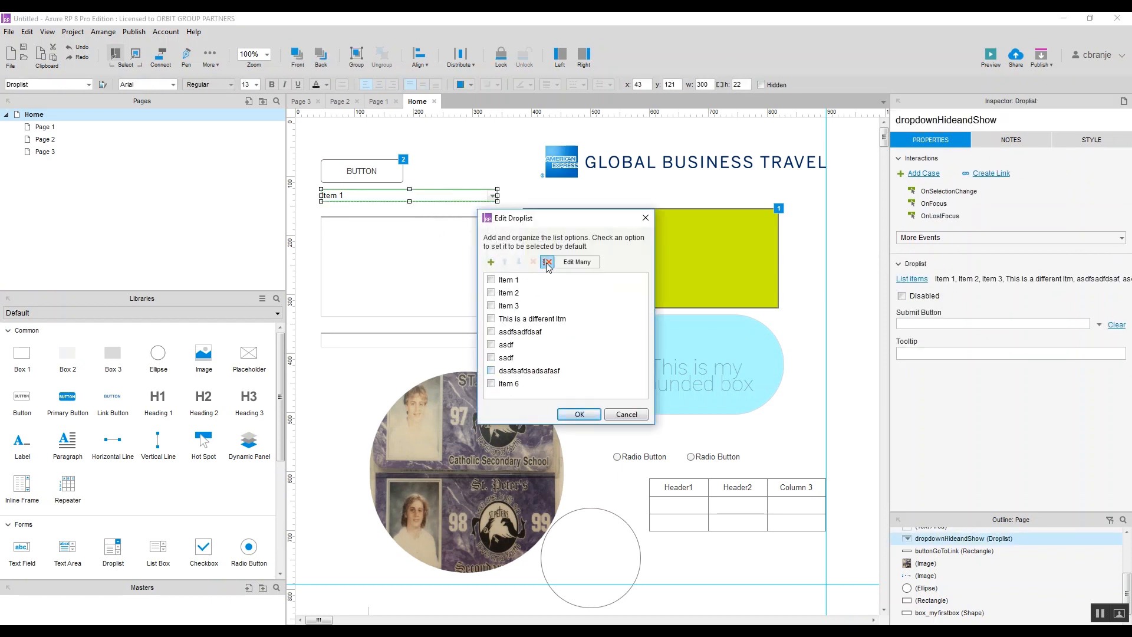
left_click(491, 384)
left_click(491, 371)
left_click(491, 358)
left_click(491, 345)
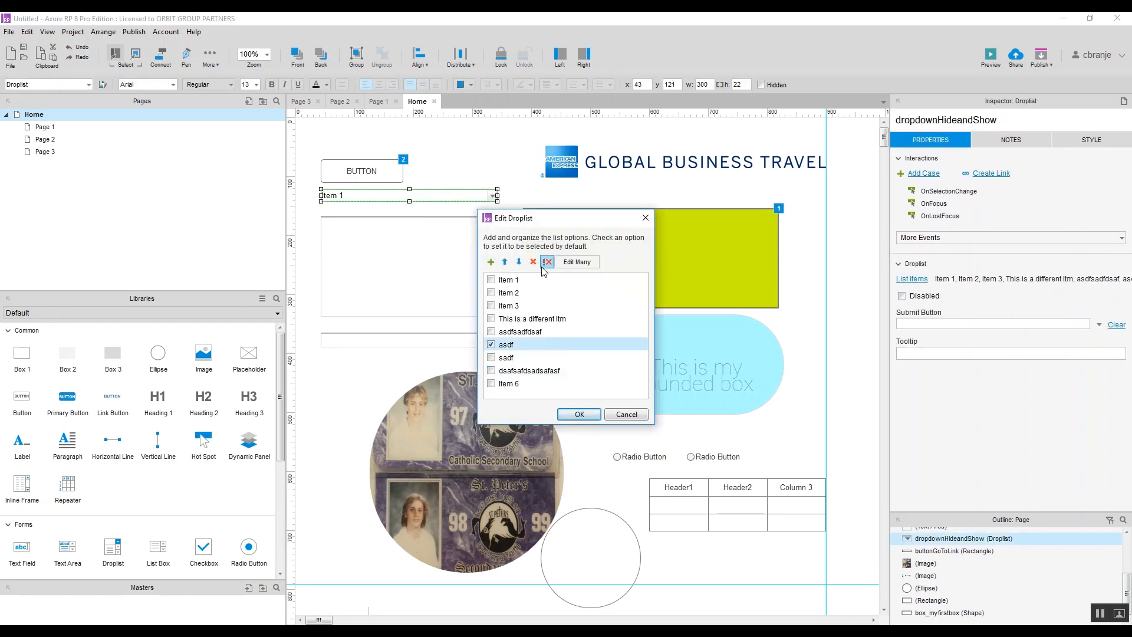
left_click(547, 262)
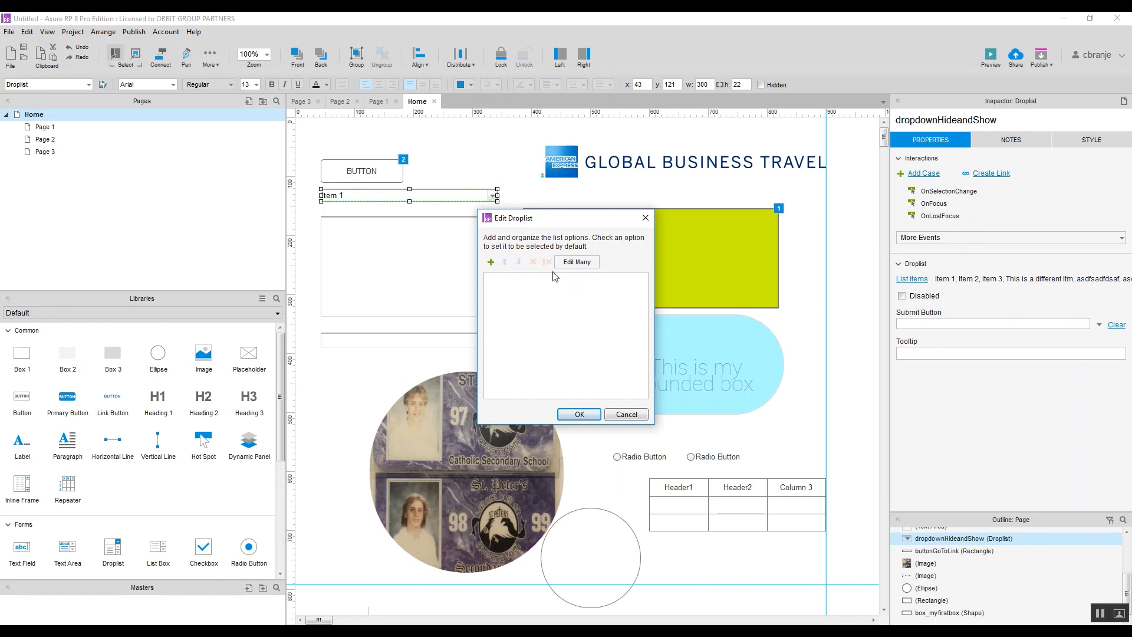
- Add the items "Hide" and "Show" to the droplist and confirm the list
left_click(491, 262)
type("Hide")
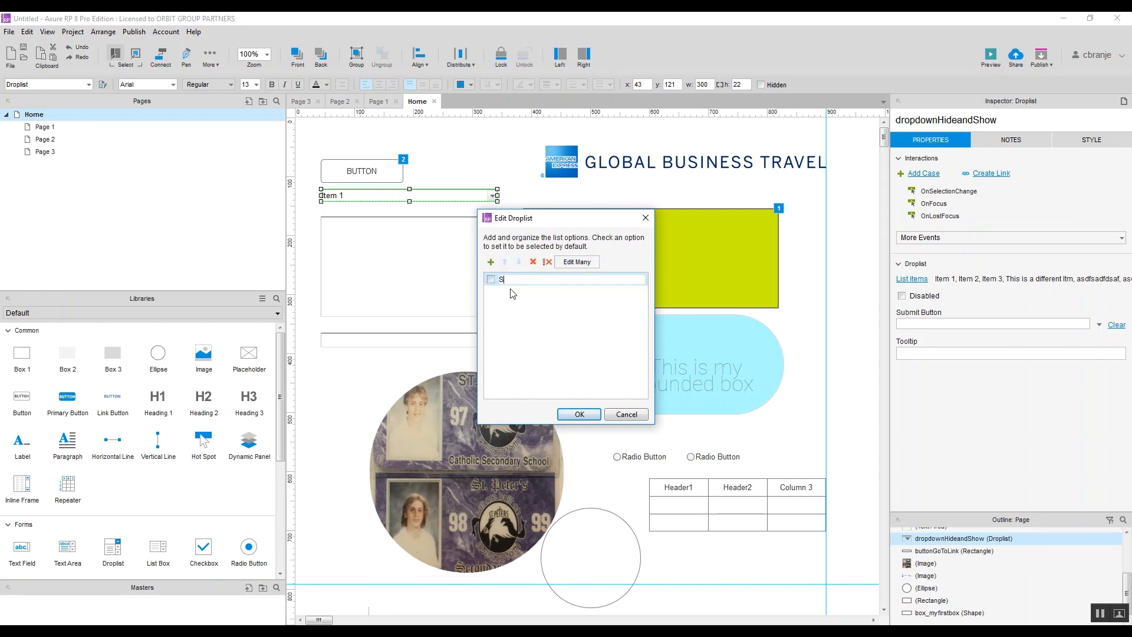
left_click(491, 262)
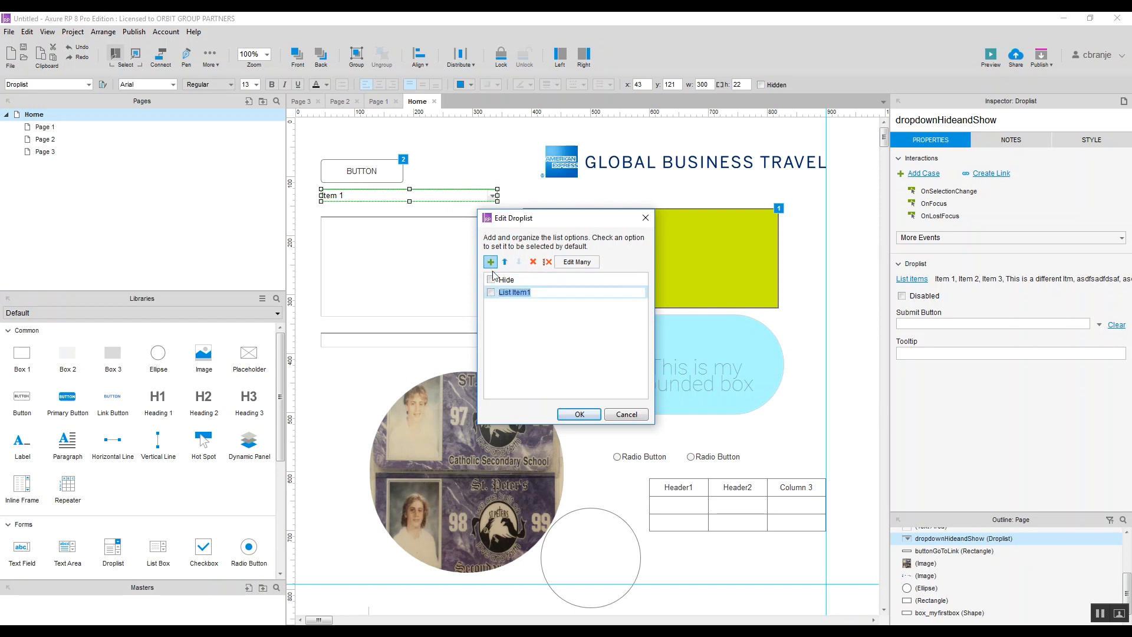
type("Show")
left_click(579, 414)
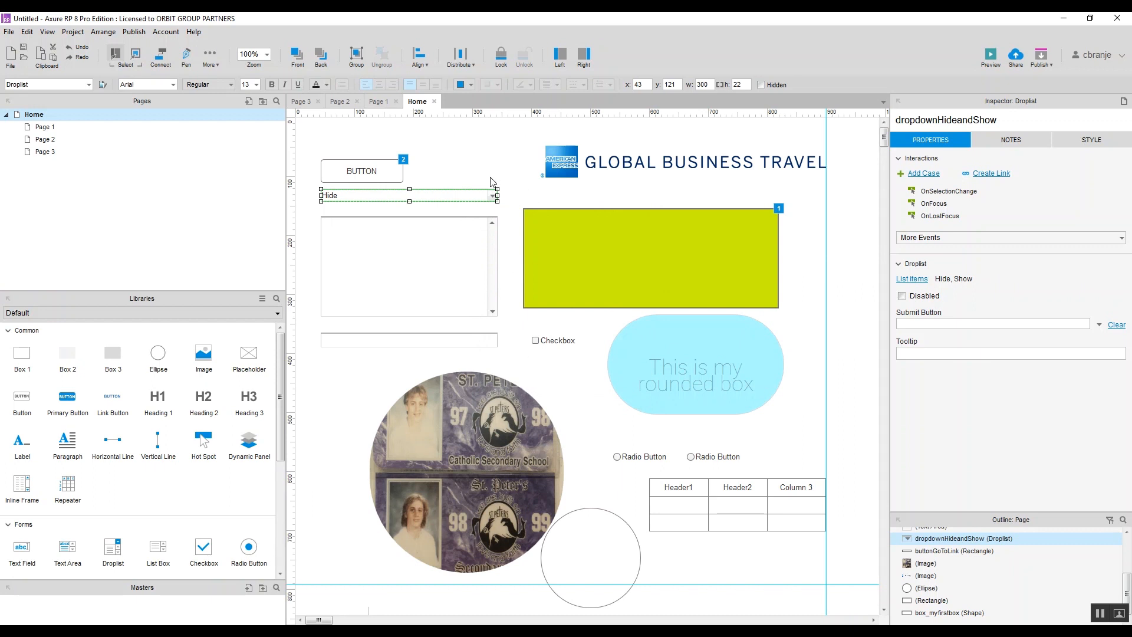
- Move the Global Business Travel logo to about X 400, Y 27 and look through its properties and style settings
left_click(684, 242)
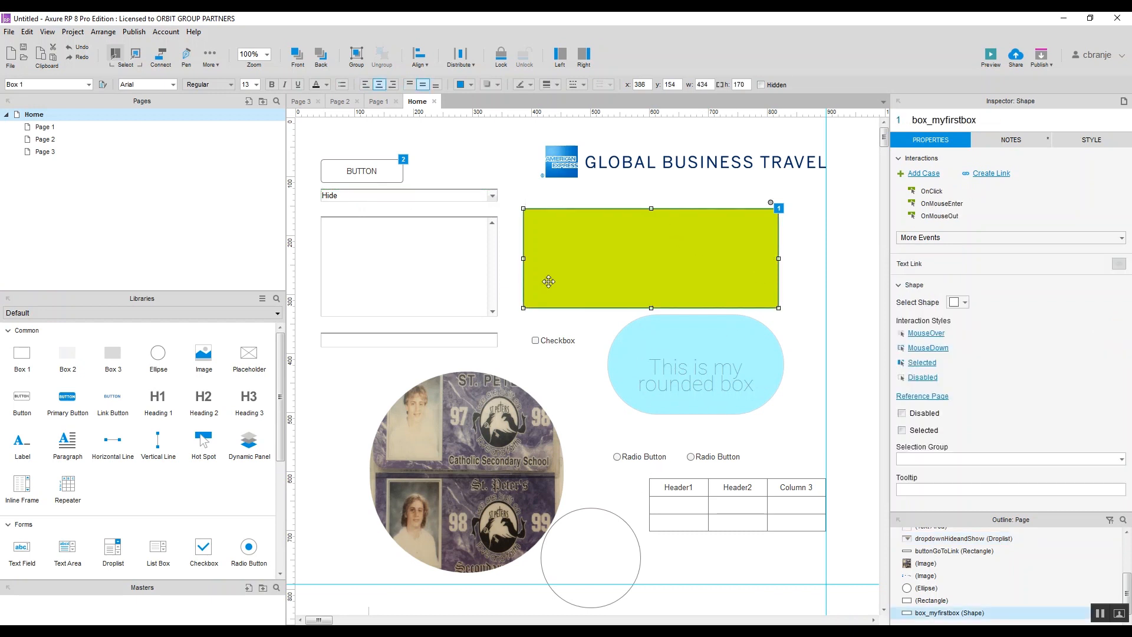
mouse_move(590, 171)
left_mouse_down()
mouse_move(563, 158)
mouse_move(580, 159)
left_mouse_up()
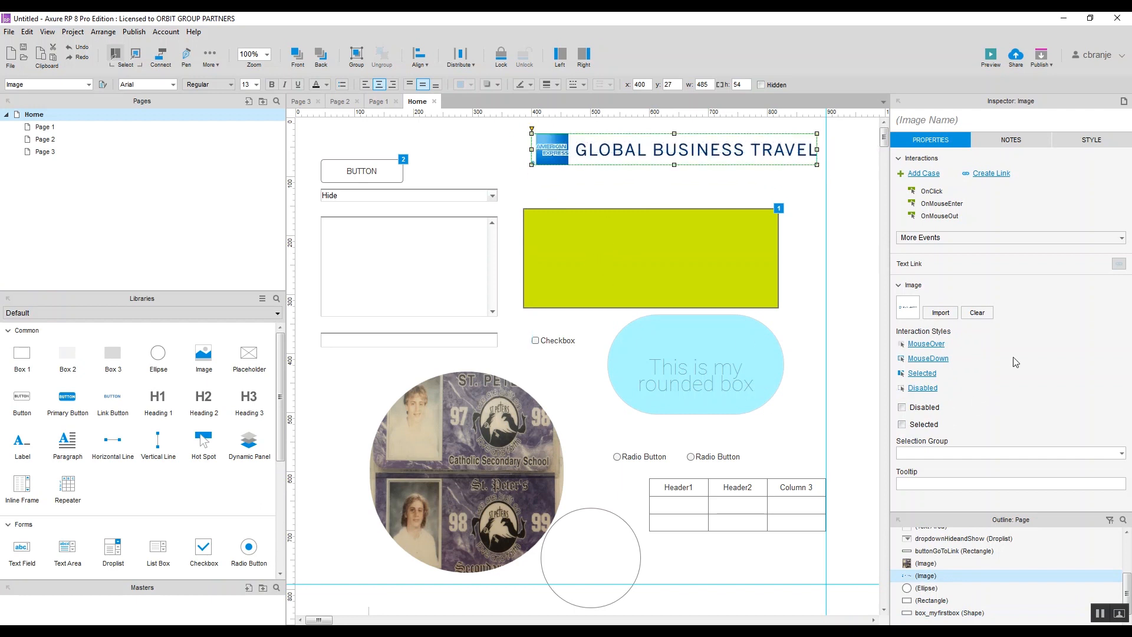
left_click(1078, 144)
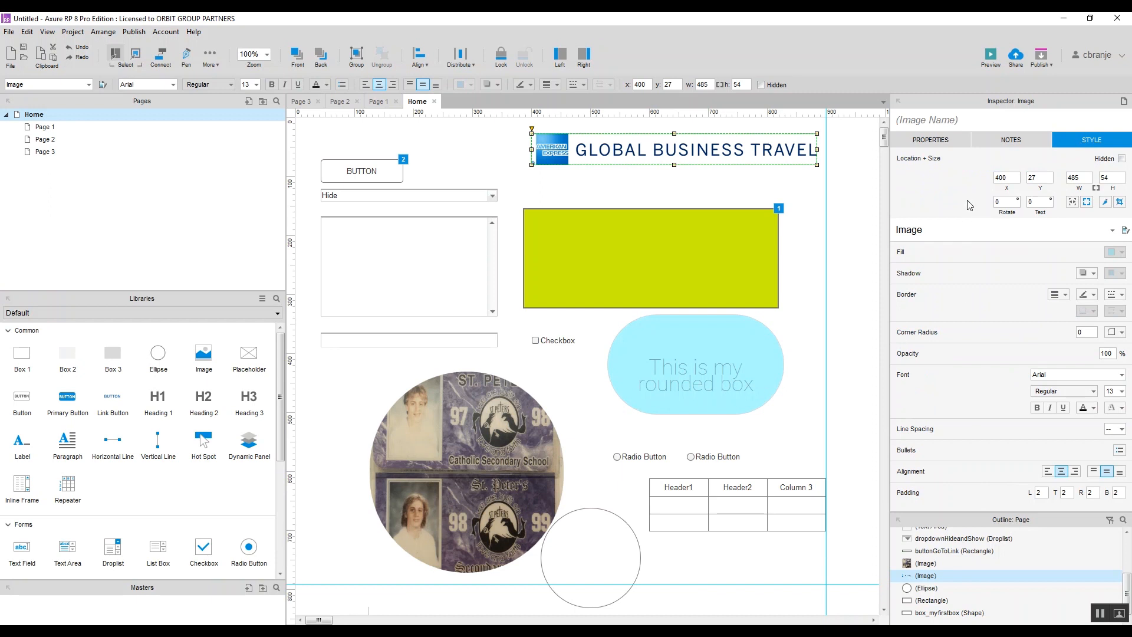
left_click(986, 140)
left_click(957, 139)
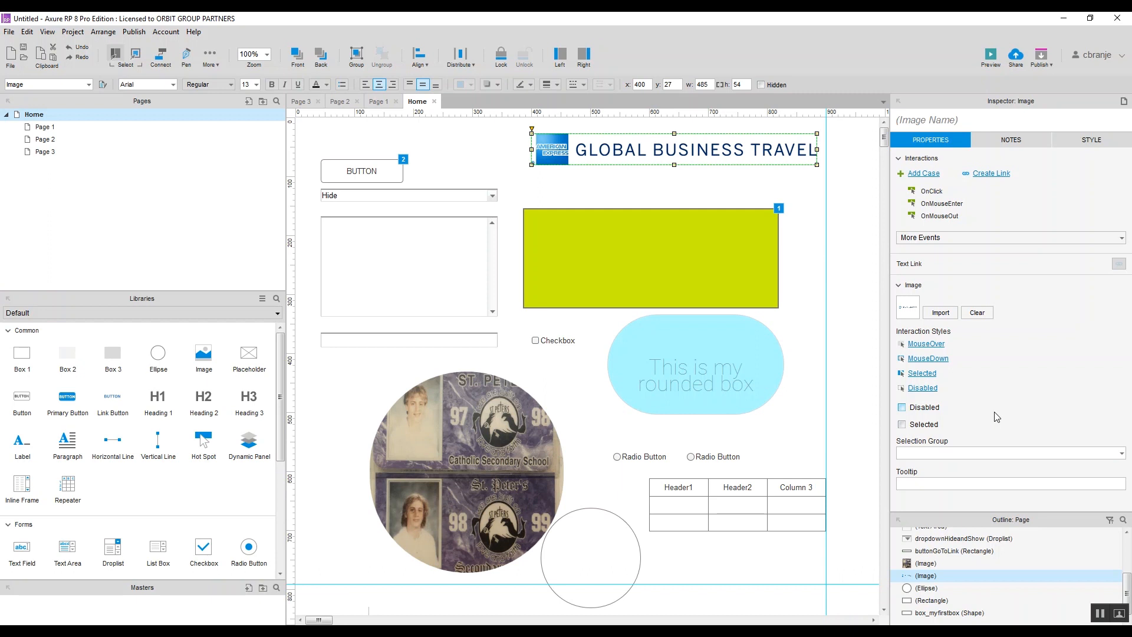
left_click(1070, 140)
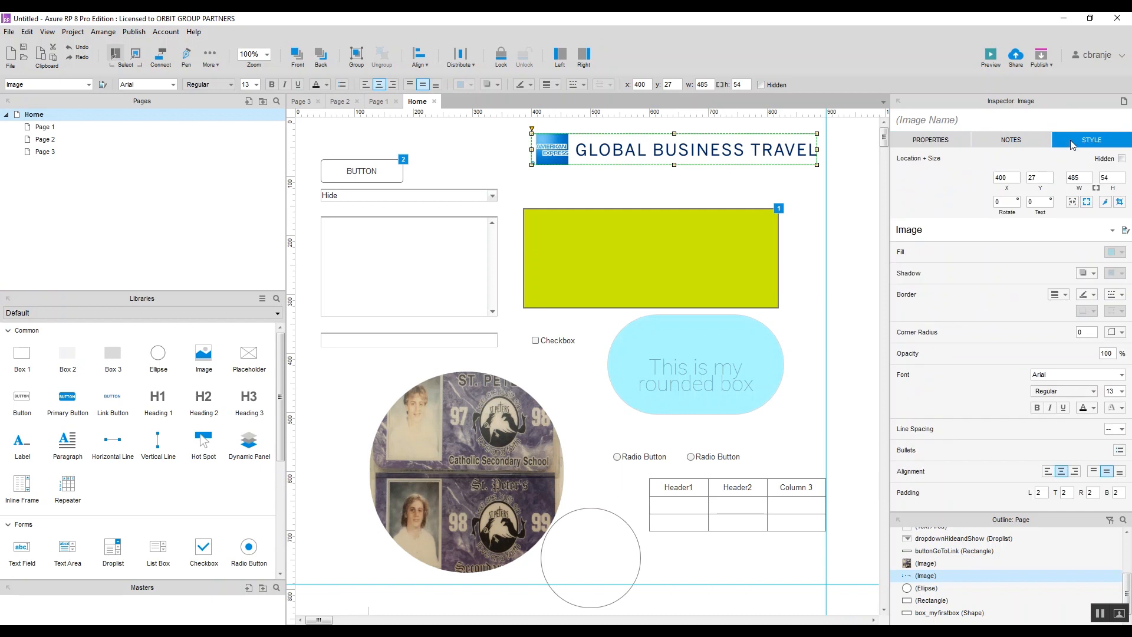
- Move the Global Business Travel logo to about X 375, Y 35 and set it to hidden
left_click(1122, 159)
left_click(1122, 159)
left_click(599, 198)
left_click(579, 157)
left_click_drag(602, 154, 588, 159)
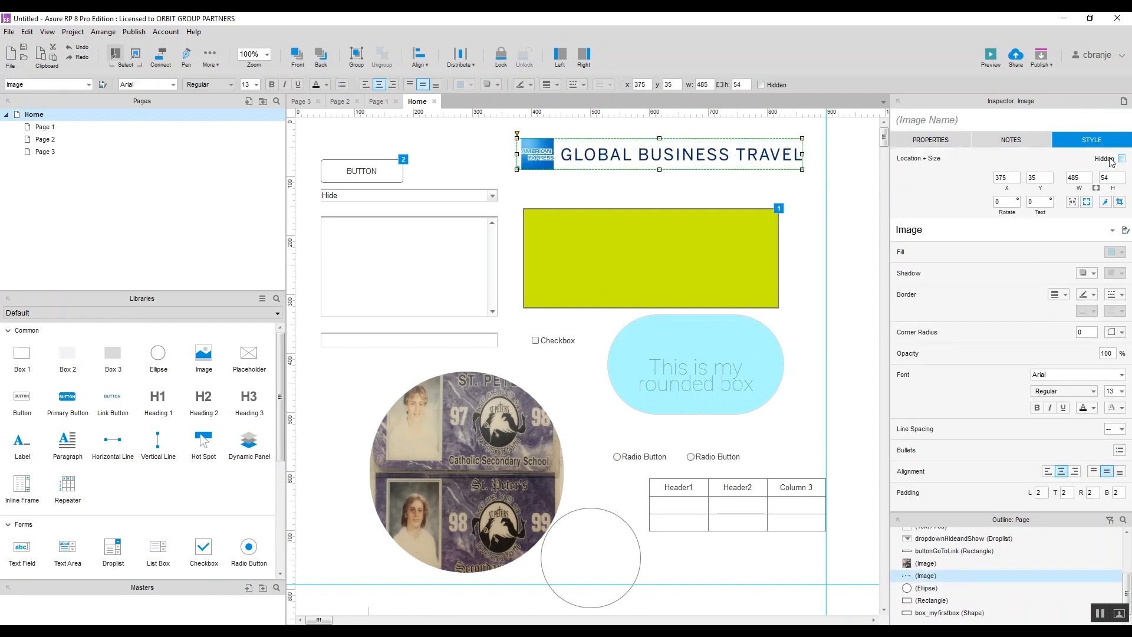
left_click(1122, 159)
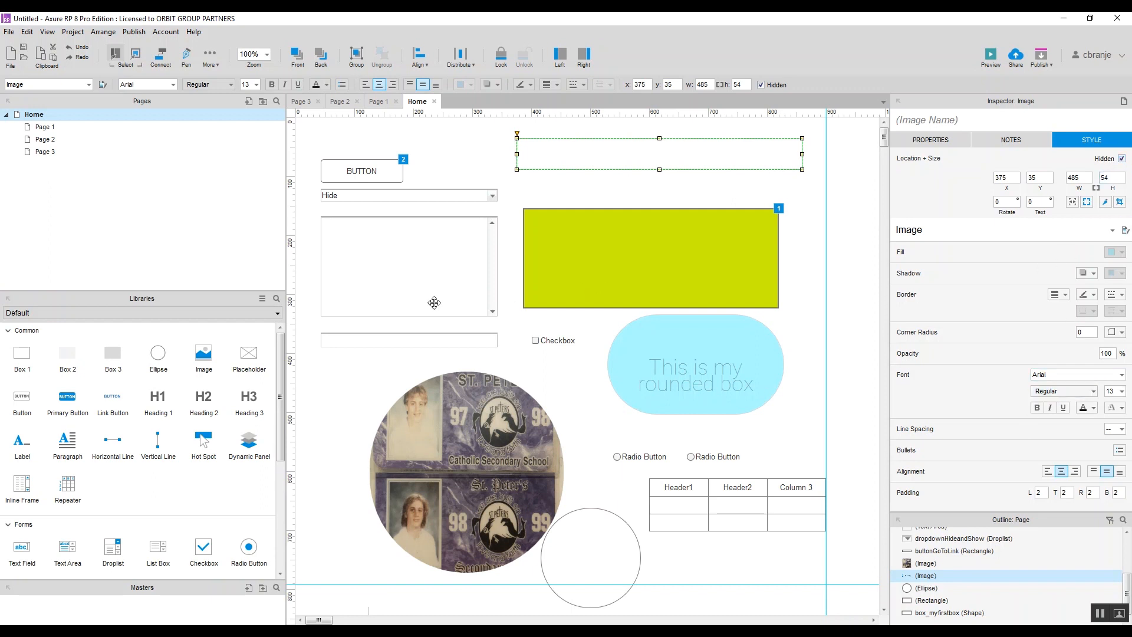
- Add an OnSelectionChange case with a Show/Hide action to the dropdownHideandShow droplist
left_click(439, 187)
left_click(437, 193)
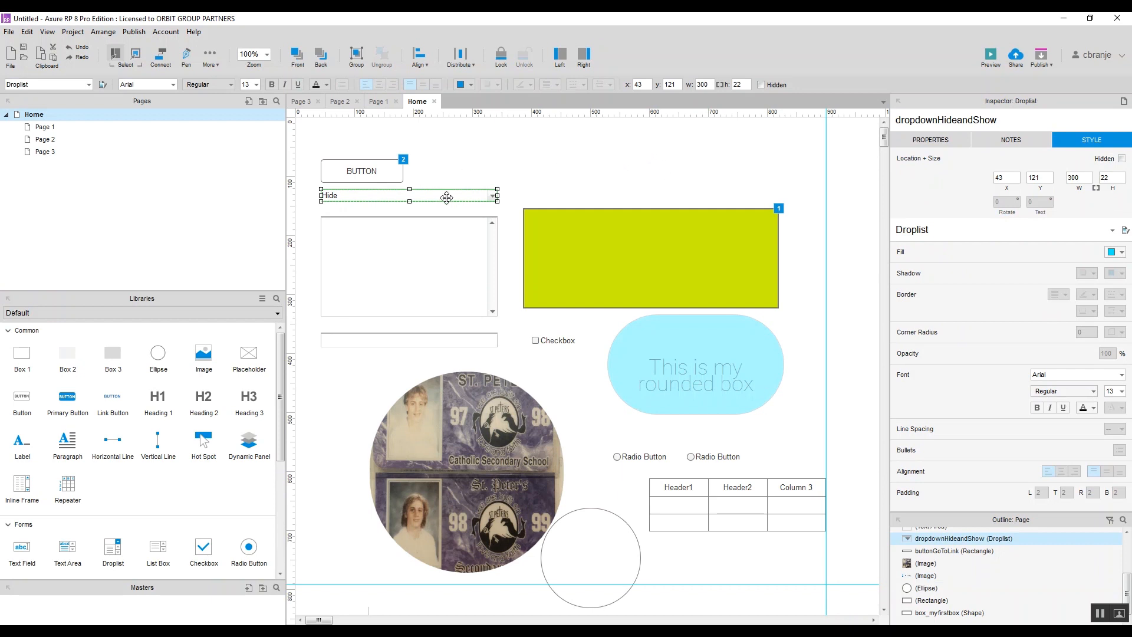
left_click(932, 142)
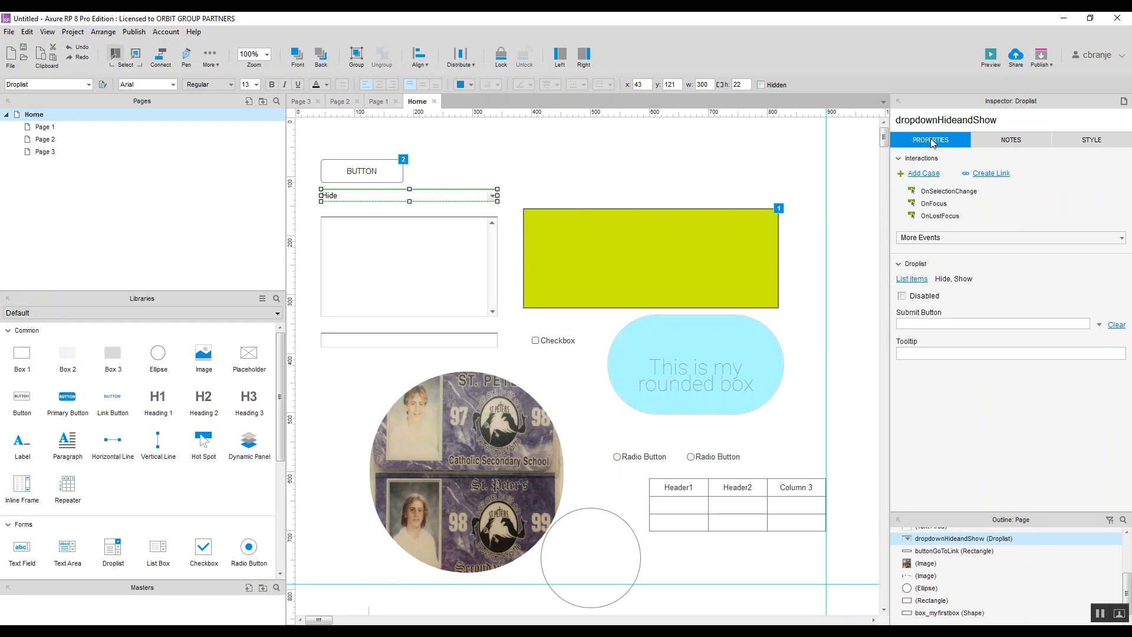
double_click(943, 192)
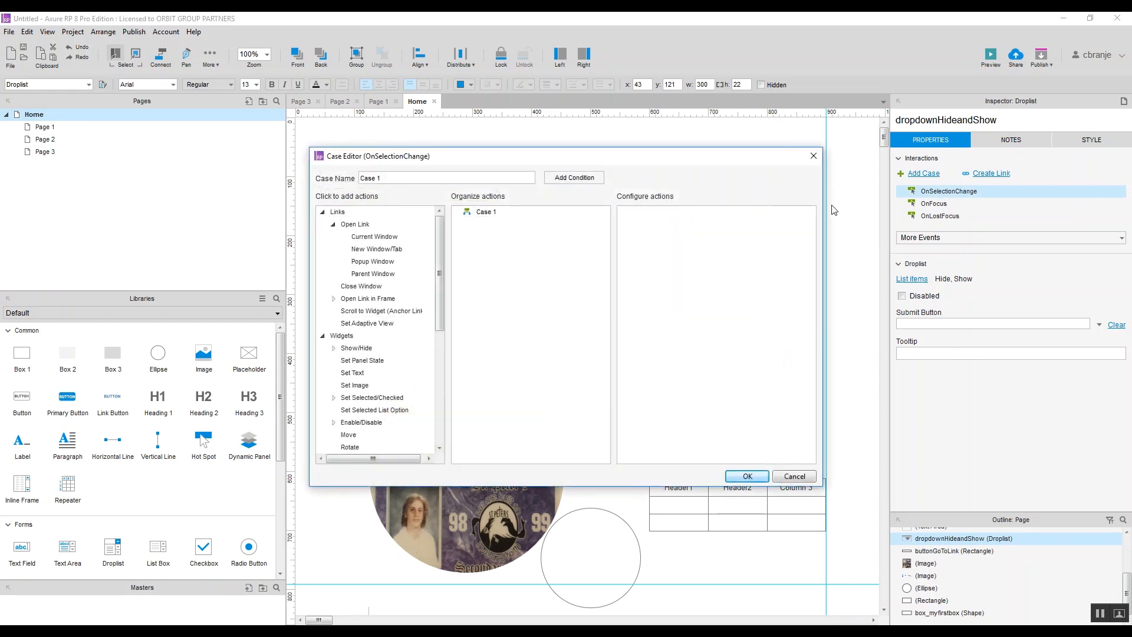
left_click_drag(559, 158, 310, 119)
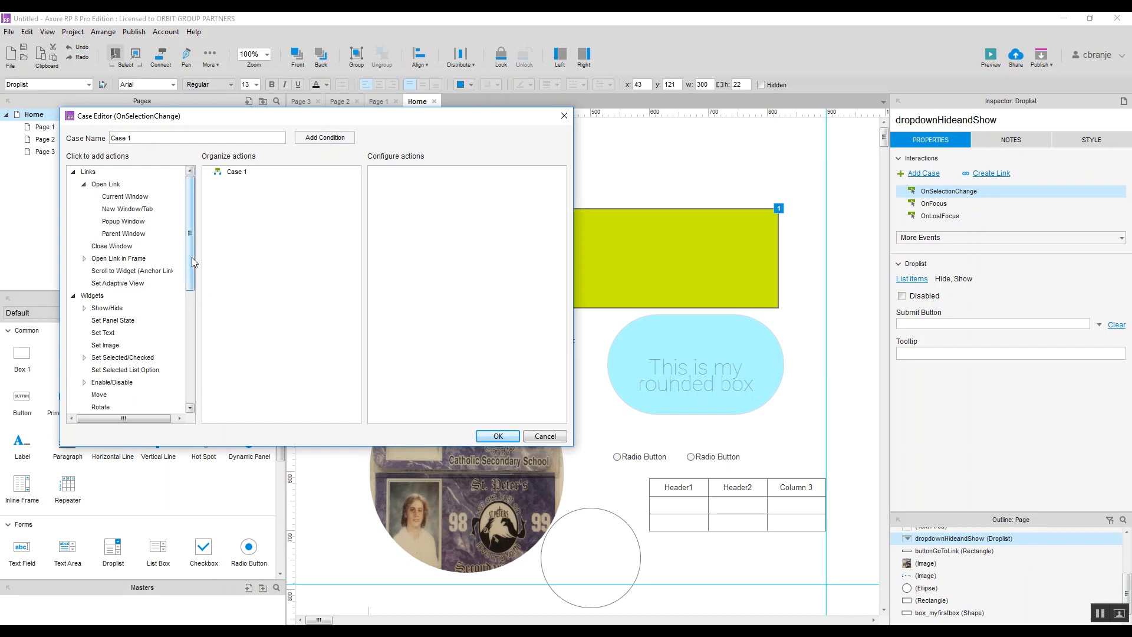
mouse_move(193, 257)
left_mouse_down()
mouse_move(192, 397)
mouse_move(190, 237)
left_mouse_up()
left_click(105, 309)
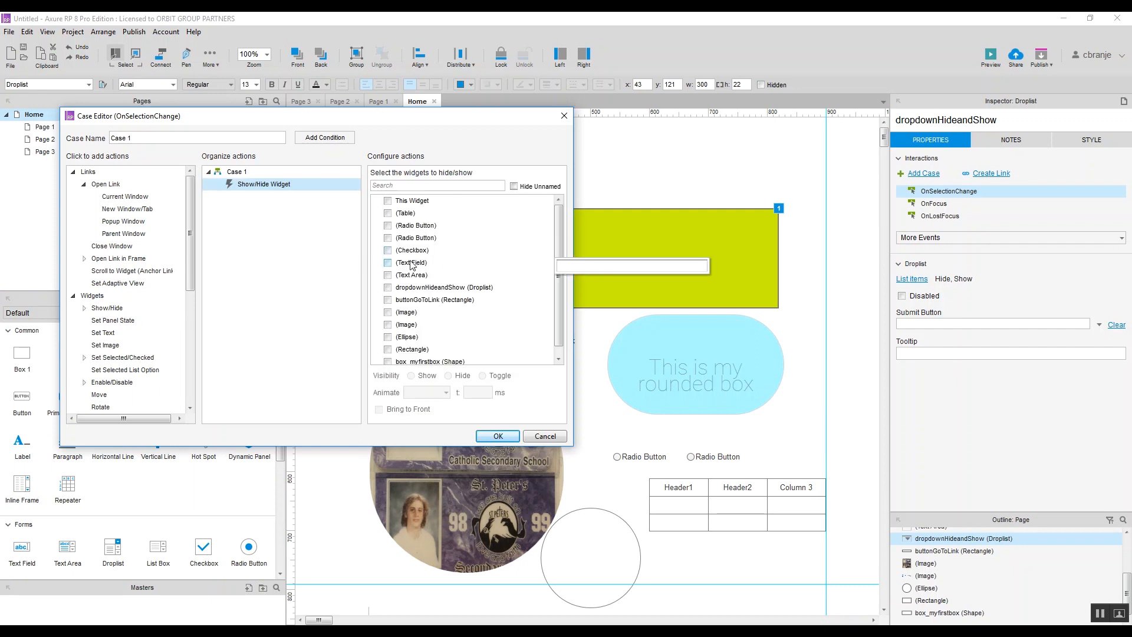
- Try box_myfirstbox as the Show/Hide target, deselect it and confirm the case without a target widget
scroll(400, 268, "down", 1)
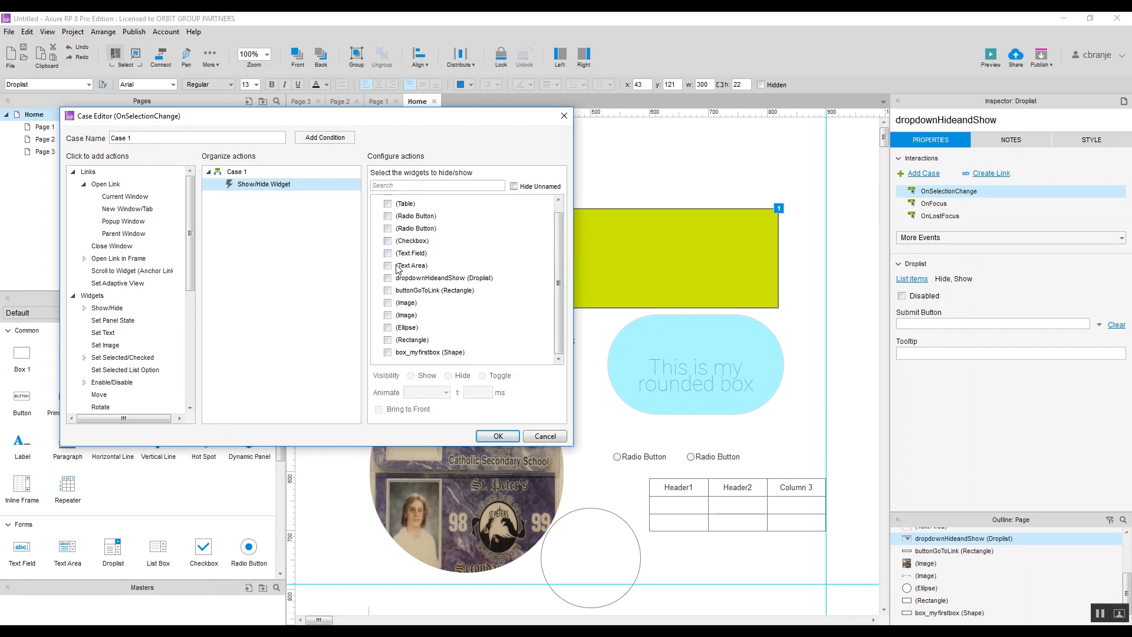
left_click(388, 352)
scroll(425, 330, "down", 1)
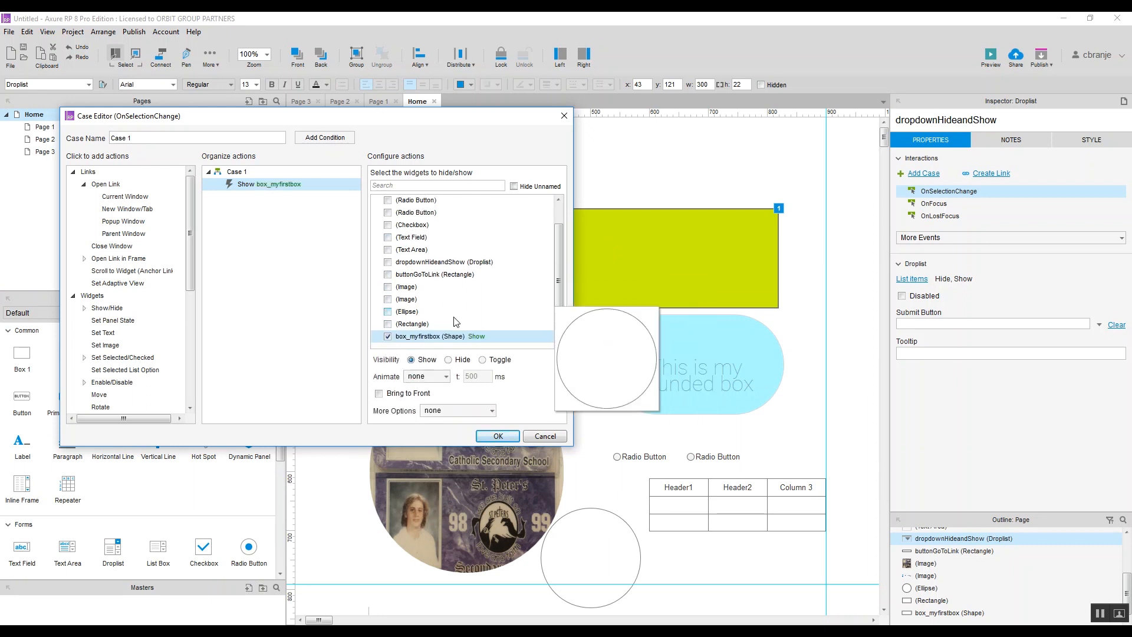
left_click(389, 338)
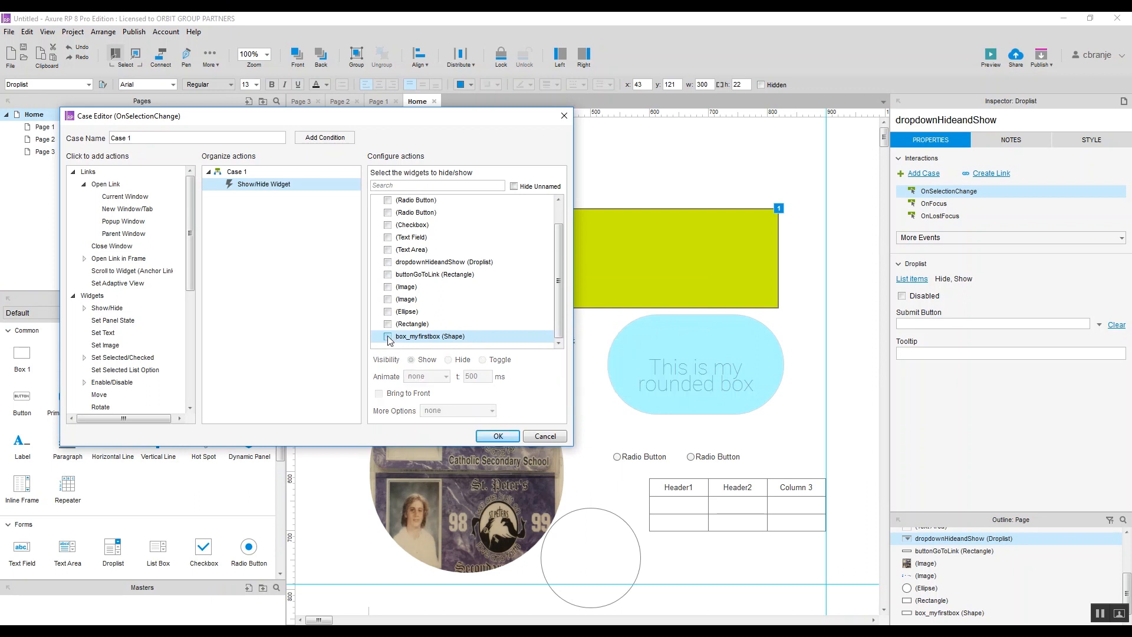
scroll(421, 306, "up", 2)
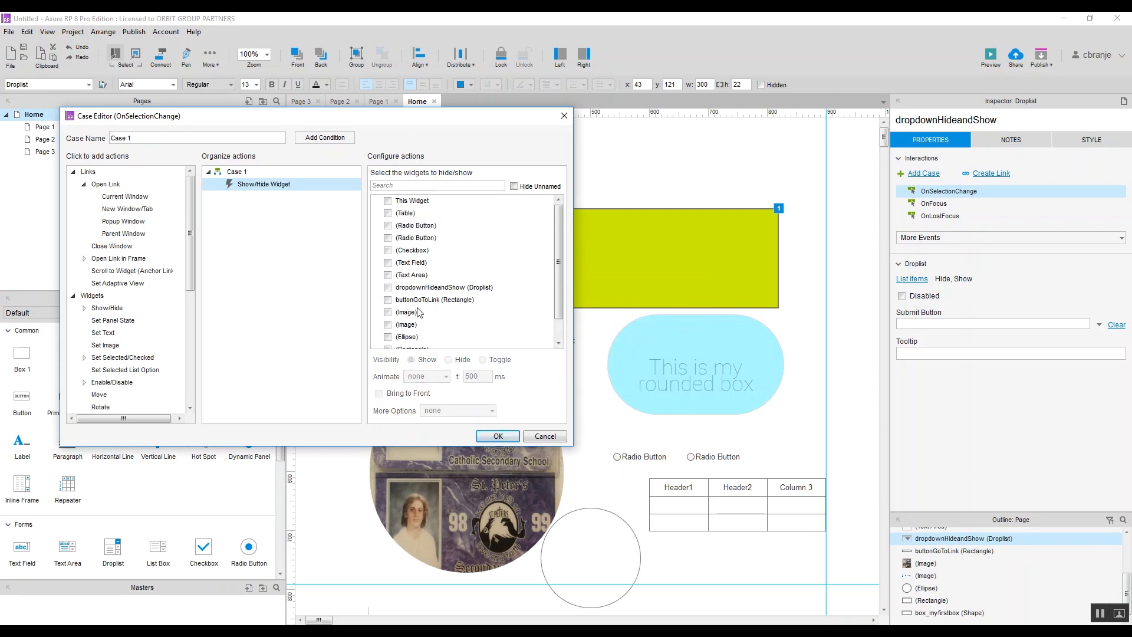
left_click(495, 437)
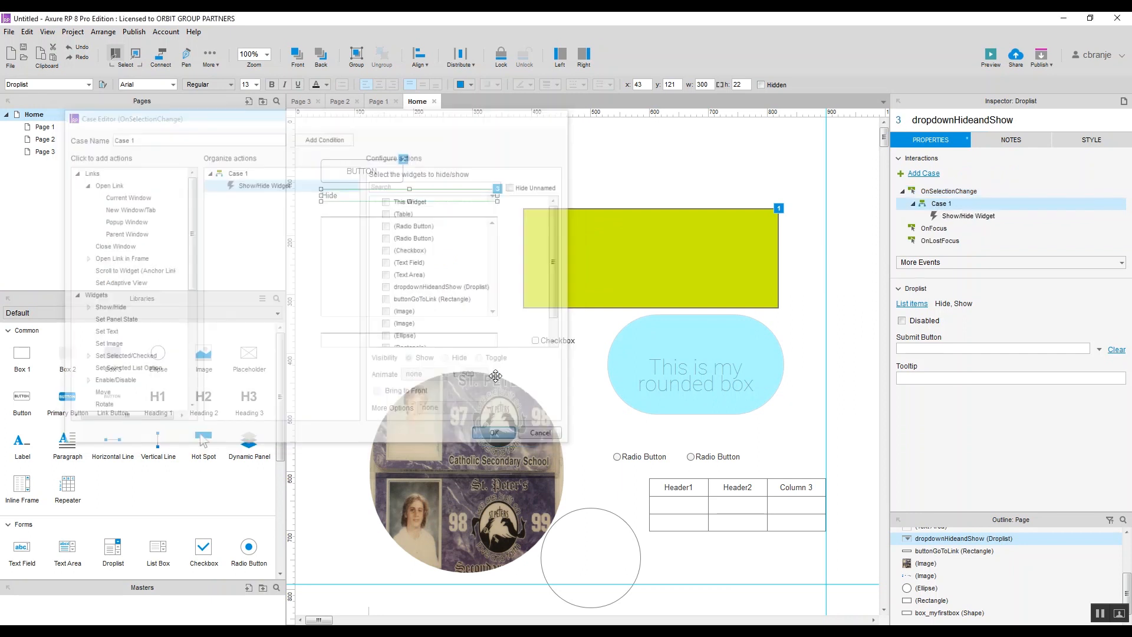
- Name the hidden logo image above the green box "imageHideandShow"
left_click(570, 167)
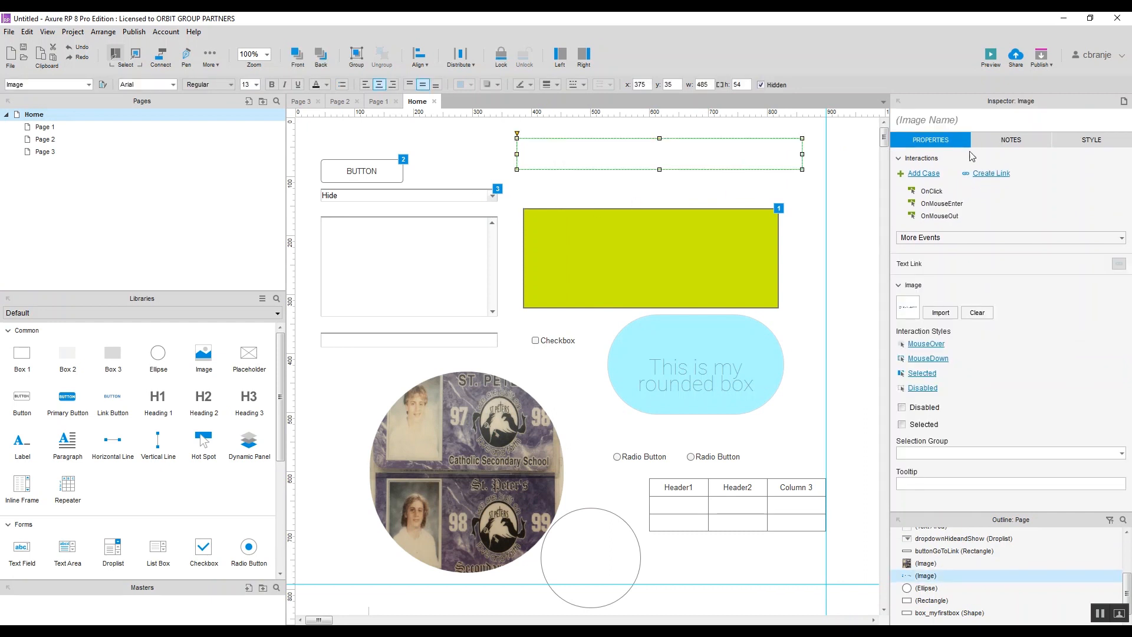
left_click(928, 116)
type("im")
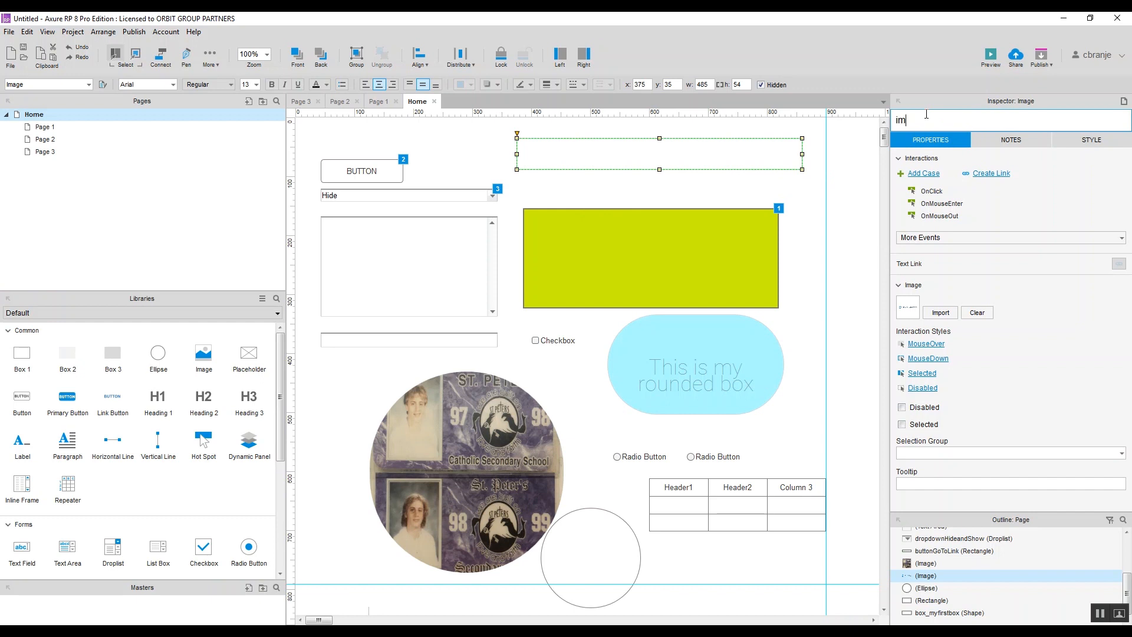
type("ageHideandShow")
- Reopen the droplist's Show/Hide action and target imageHideandShow with its visibility set to Show
left_click(457, 195)
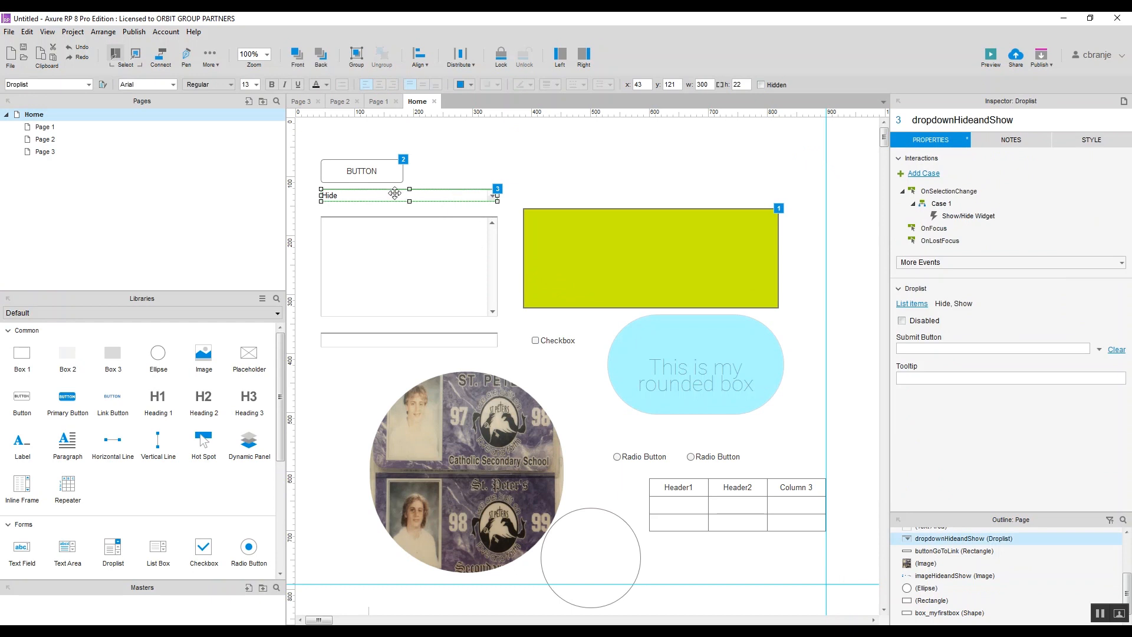
double_click(959, 217)
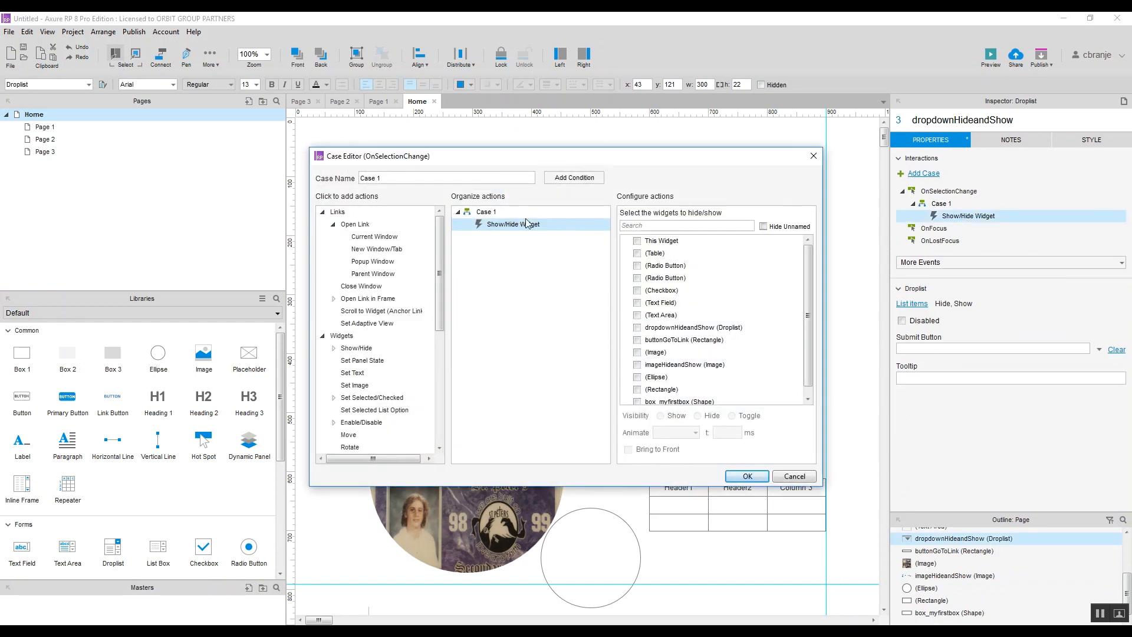
mouse_move(704, 354)
scroll(706, 357, "down", 1)
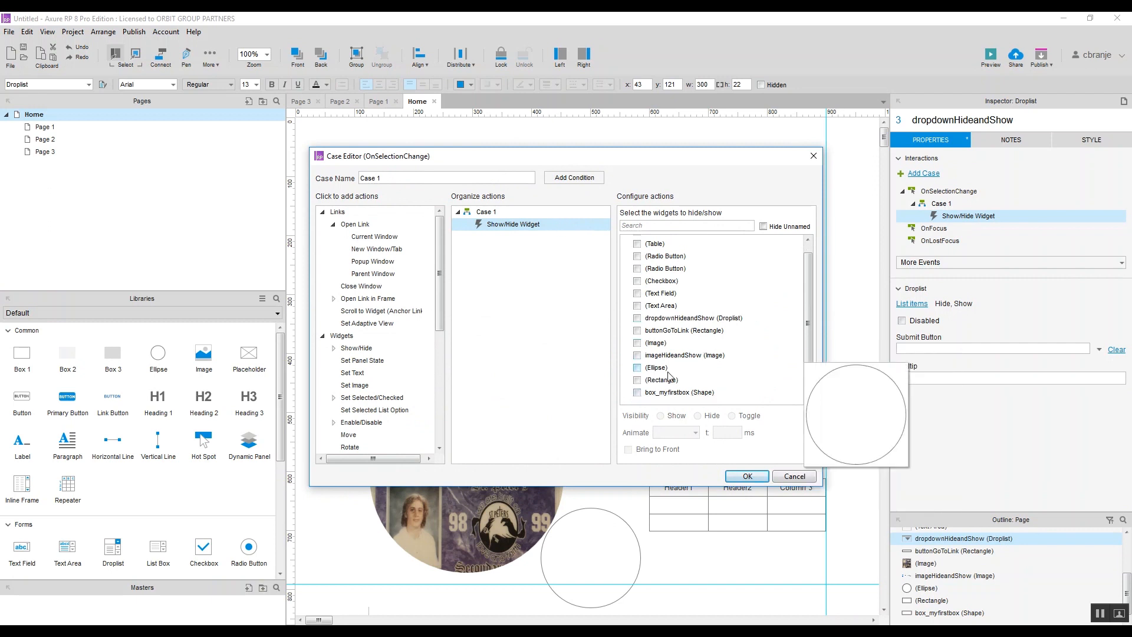
mouse_move(642, 356)
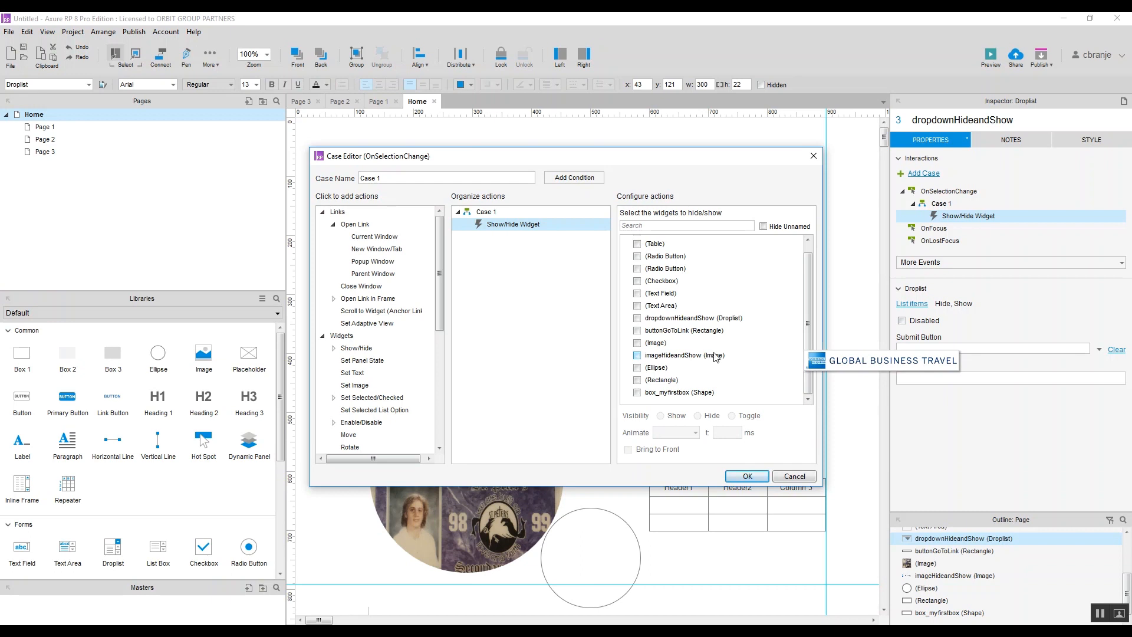
left_click(637, 357)
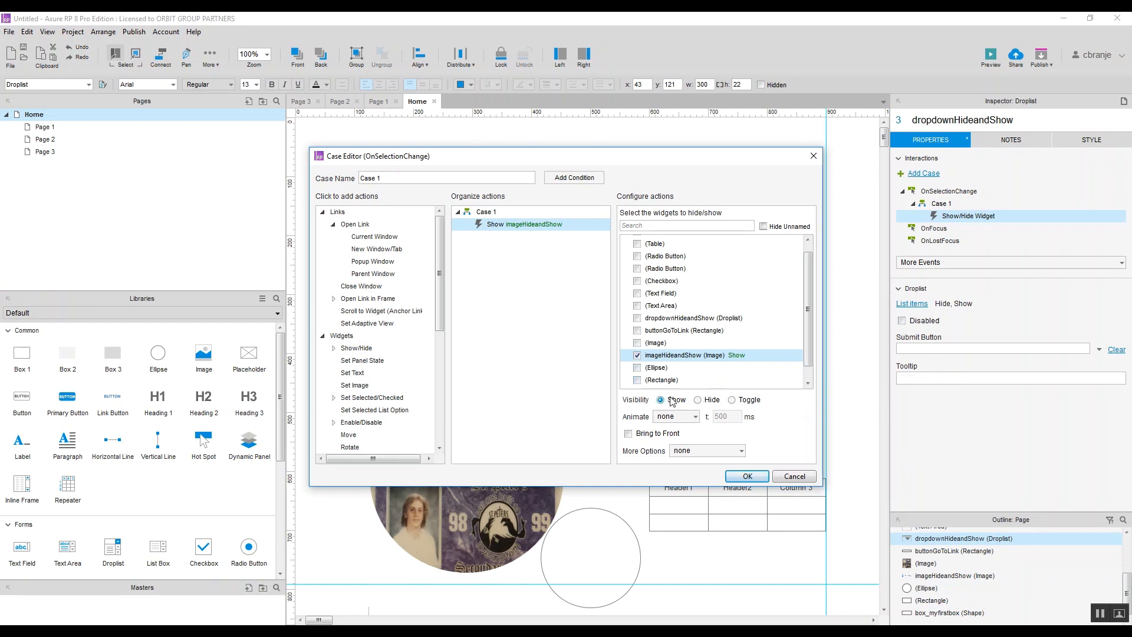
- Set the Show action to slide down over 1000 ms and treat imageHideandShow as a lightbox, and confirm the case
left_click(696, 417)
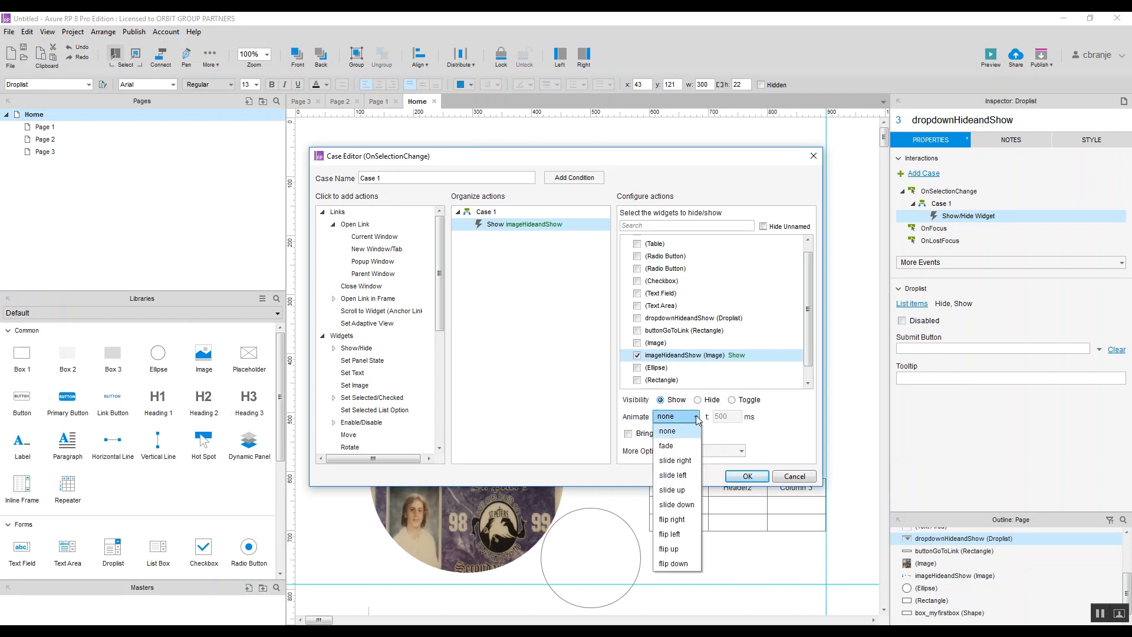
left_click(684, 505)
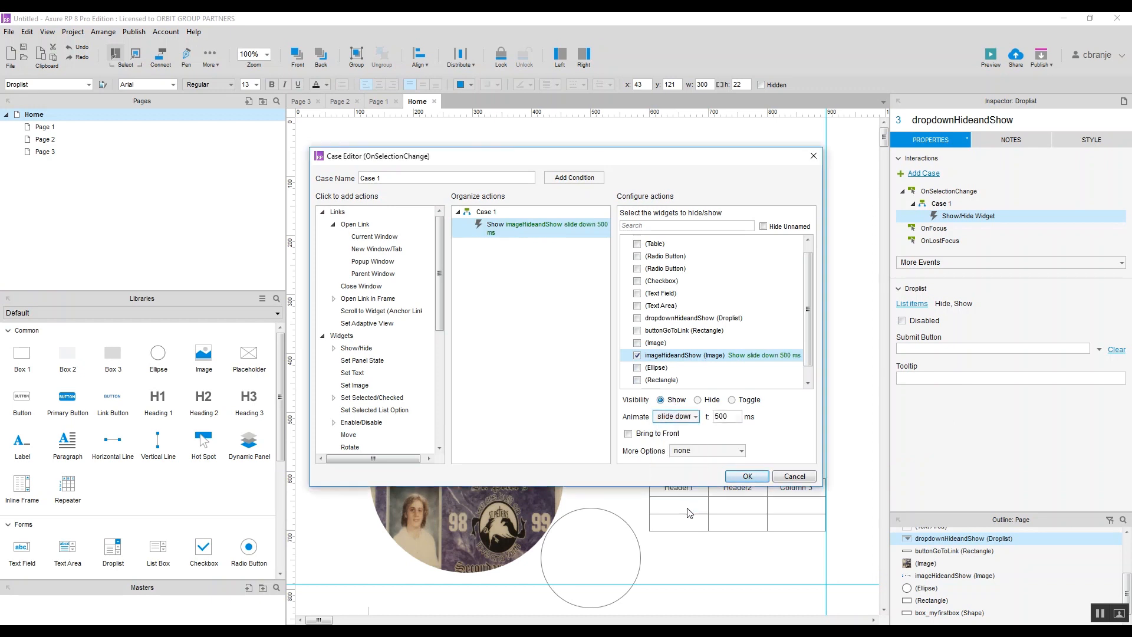
left_click(723, 417)
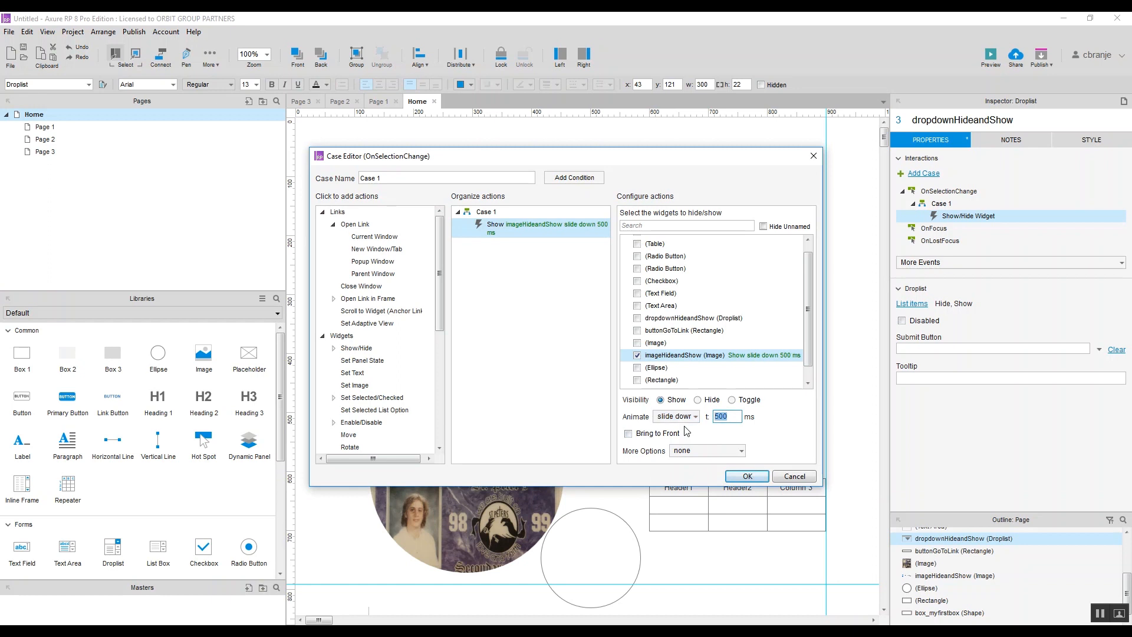
type("1000")
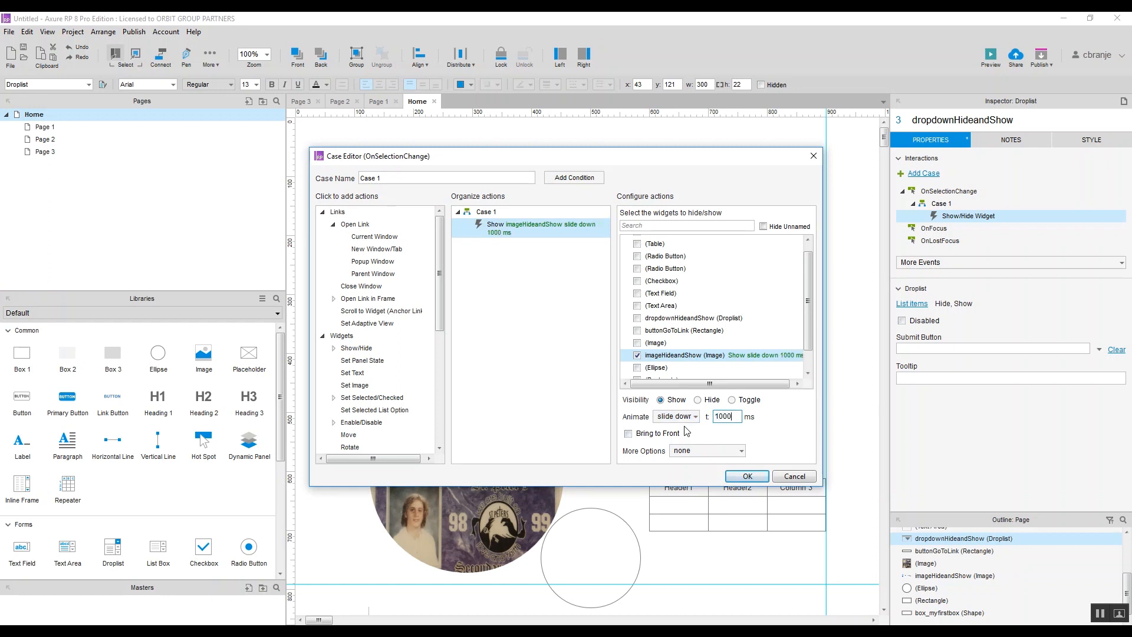
left_click(724, 451)
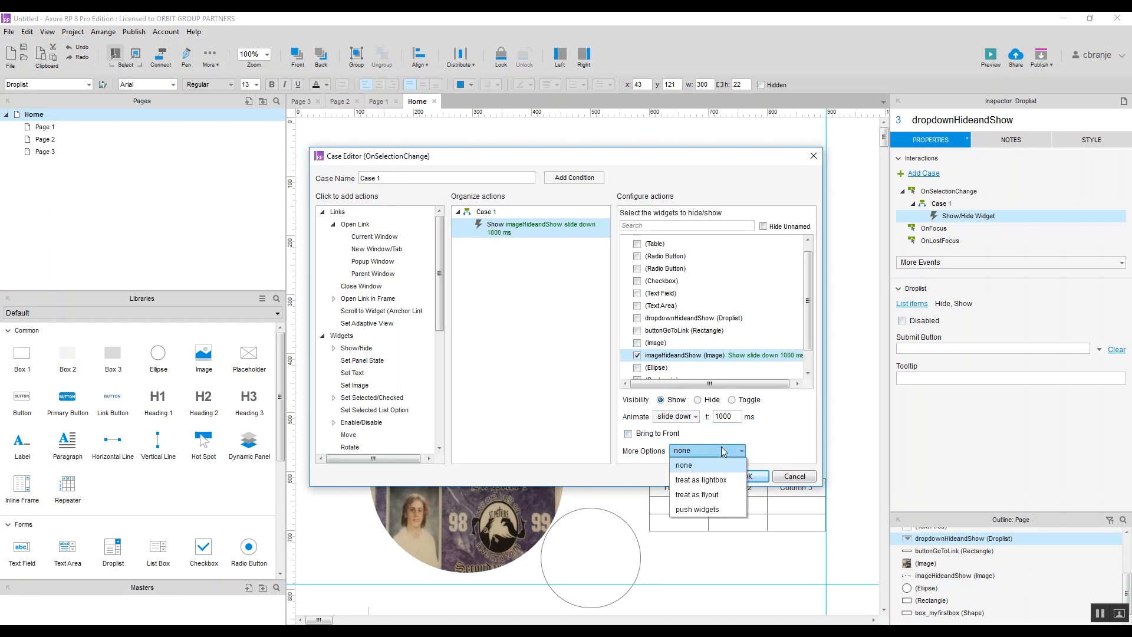
left_click(724, 480)
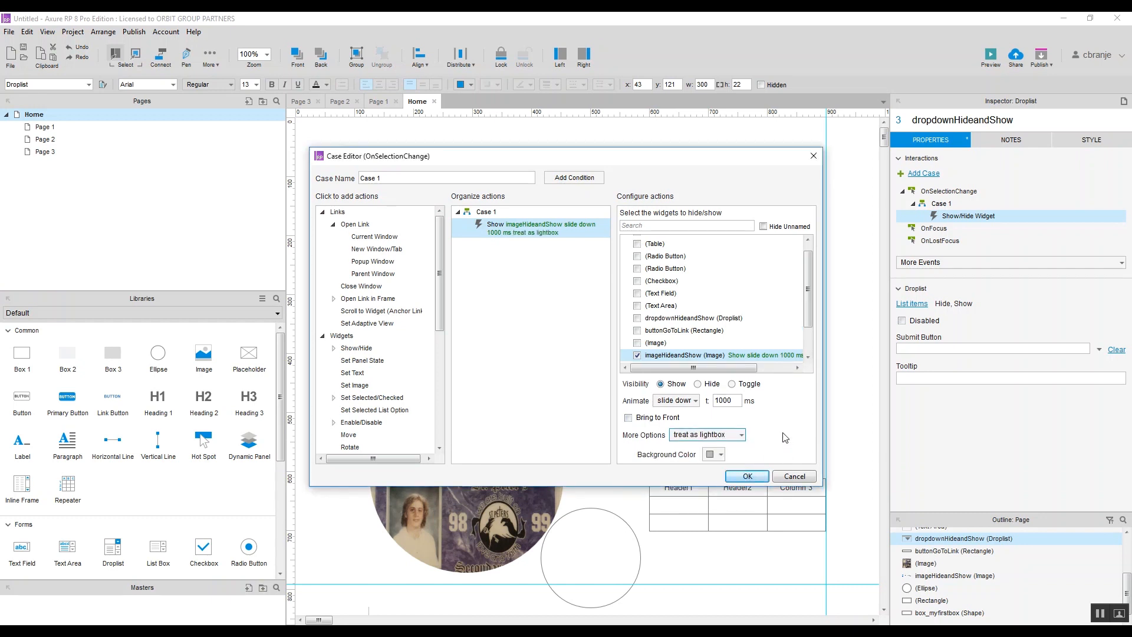
left_click(746, 477)
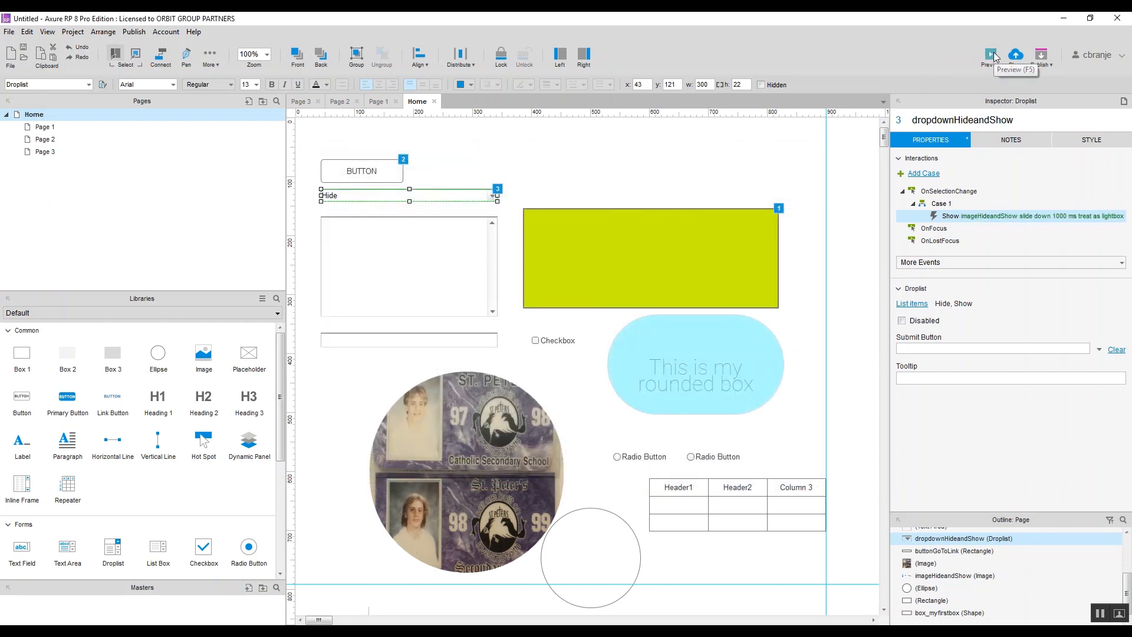
- Preview the prototype in the browser, test the droplist's Show and Hide options, dismiss the lightbox each time and return to Axure RP
left_click(994, 56)
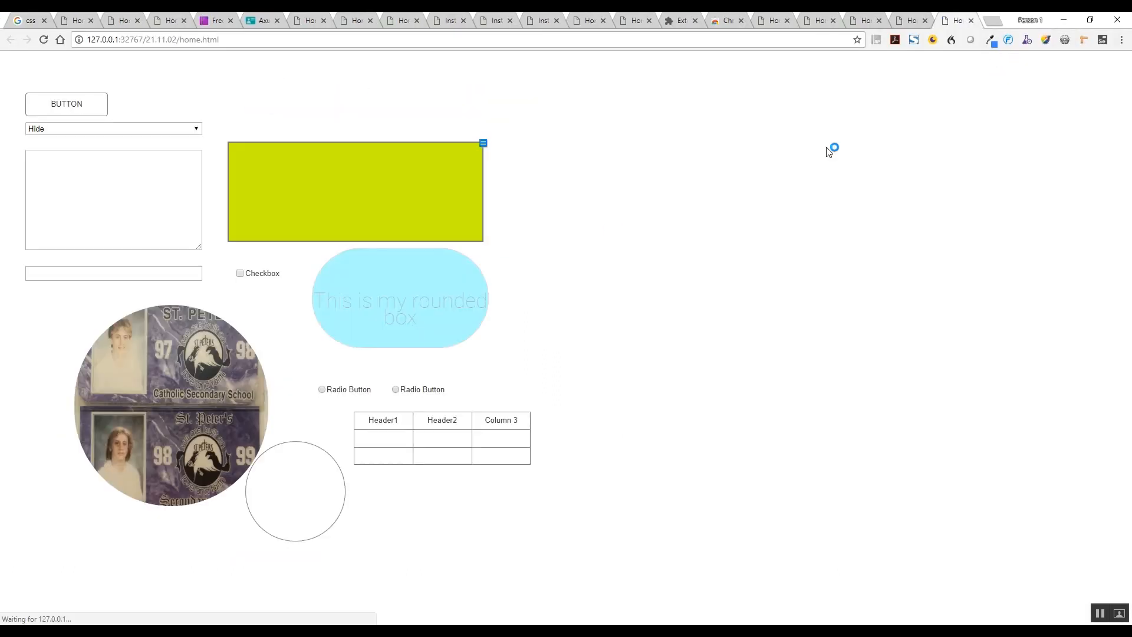
left_click(103, 130)
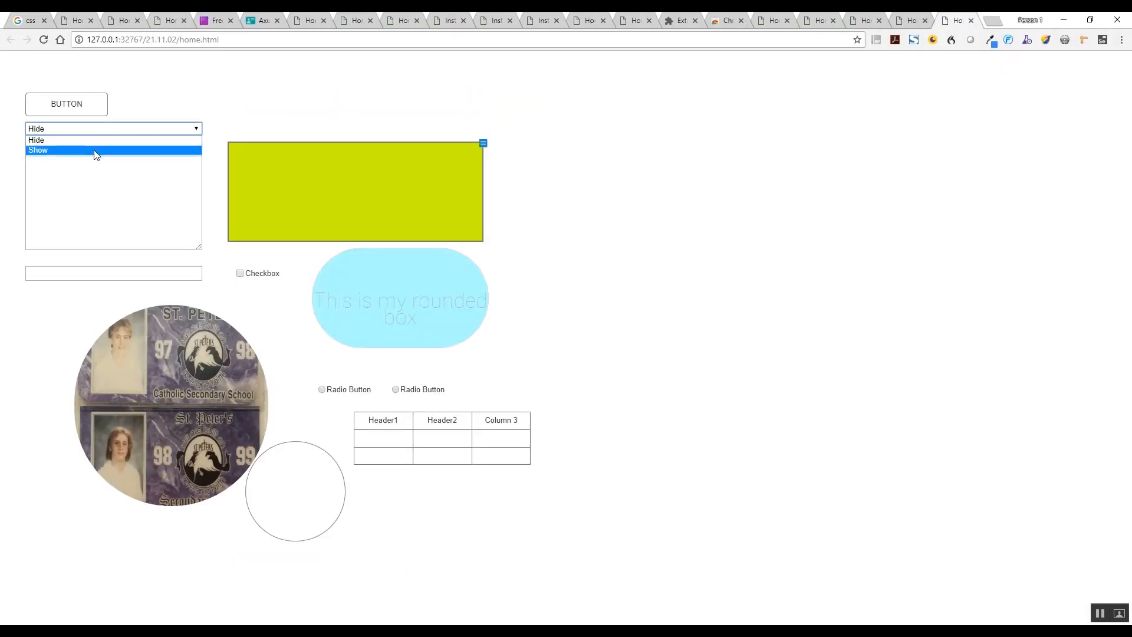
left_click(95, 150)
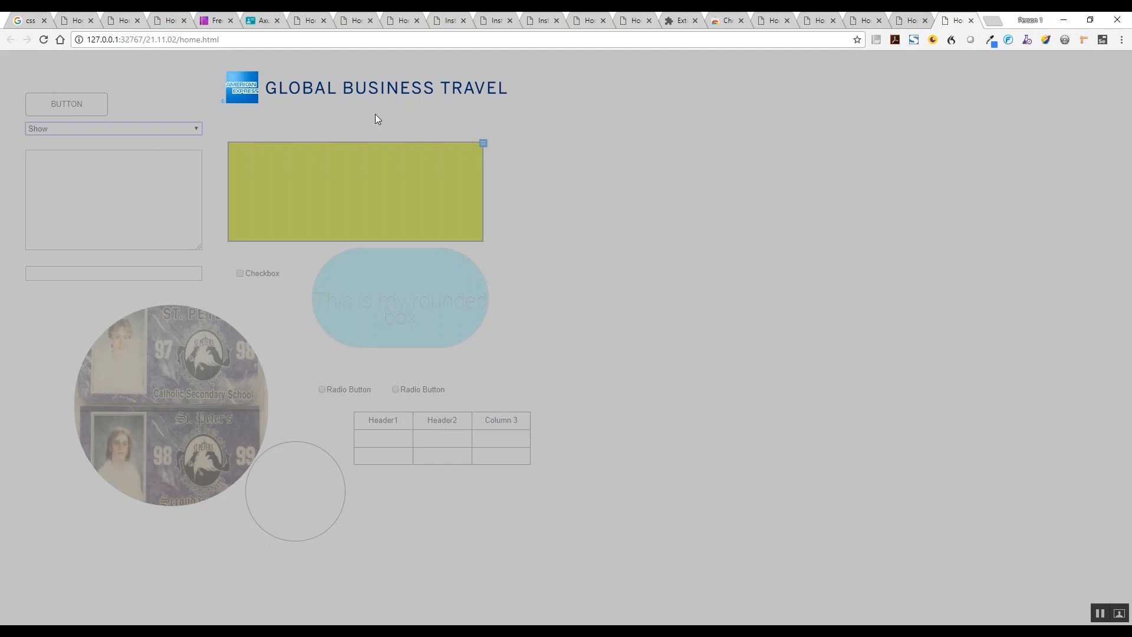
left_click(680, 210)
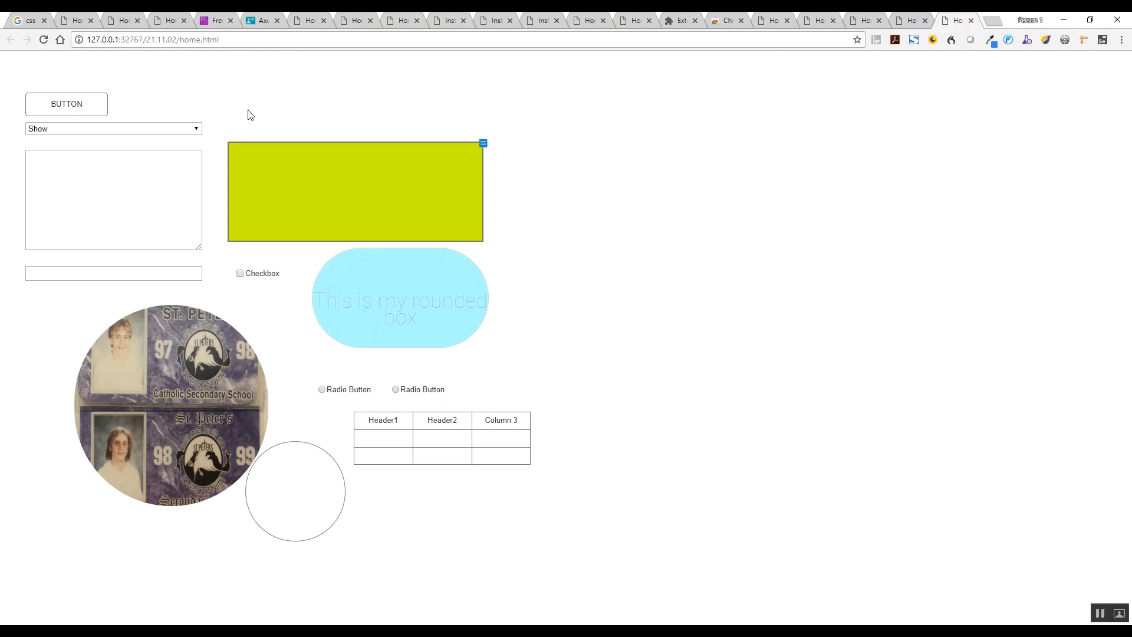
left_click(194, 131)
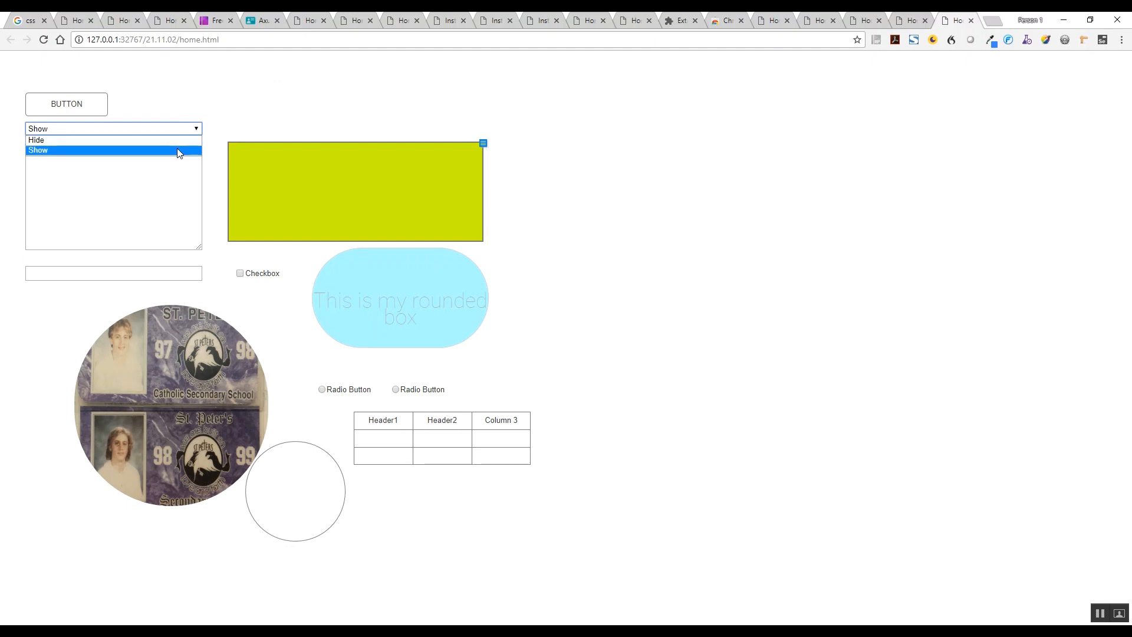
left_click(176, 139)
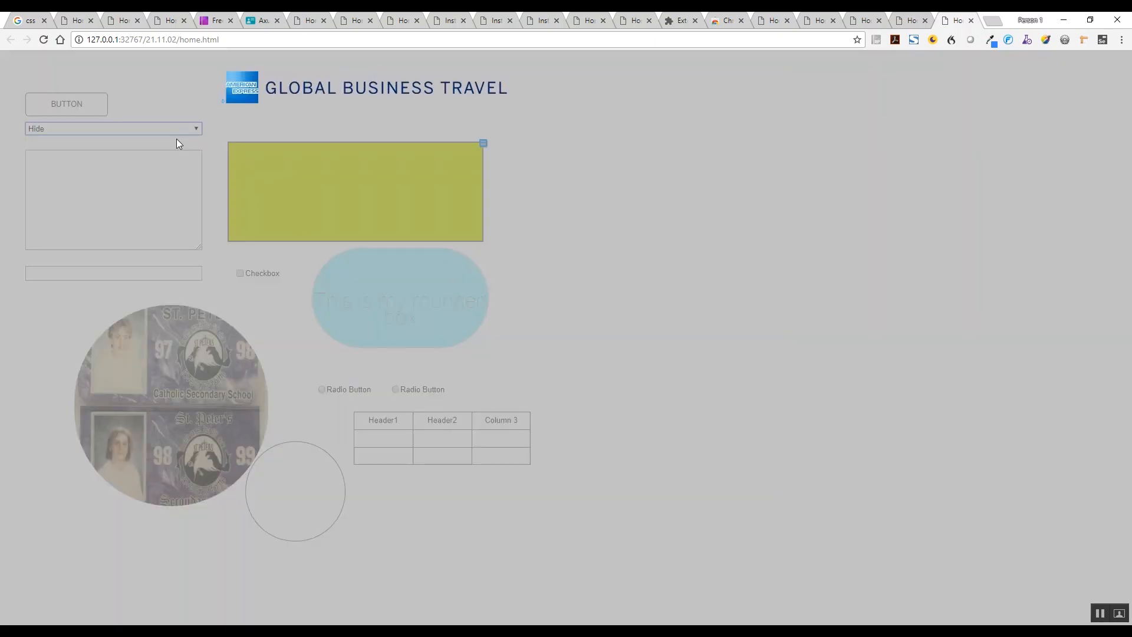
left_click(837, 249)
left_click(572, 631)
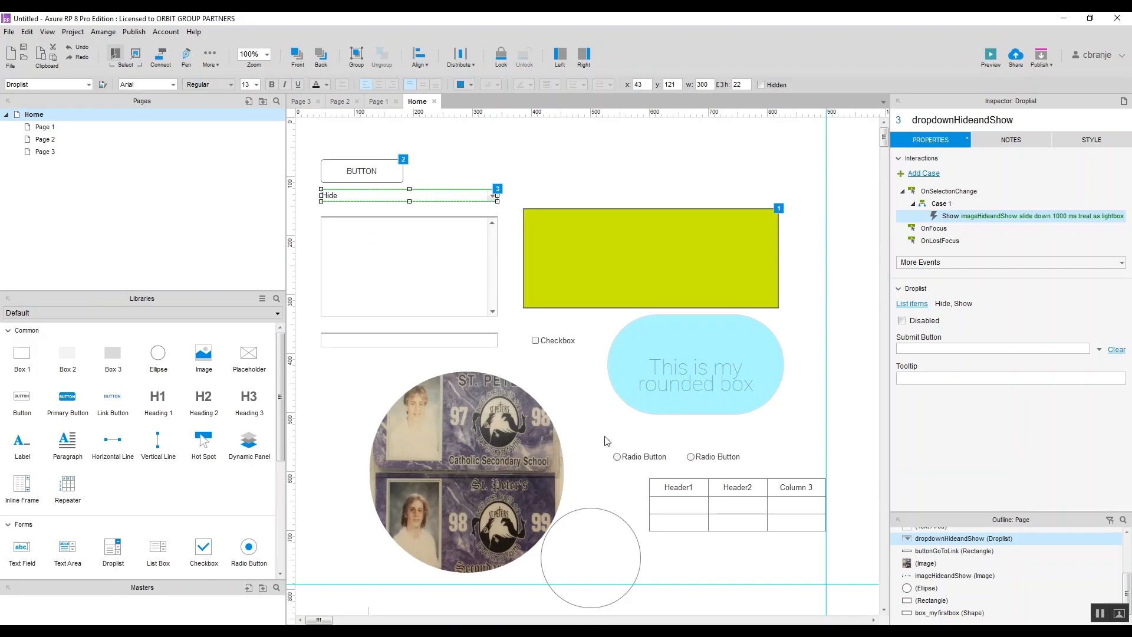
- Review the Show action's settings in Case 1 of the droplist's OnSelectionChange event, and close the case
left_click(463, 194)
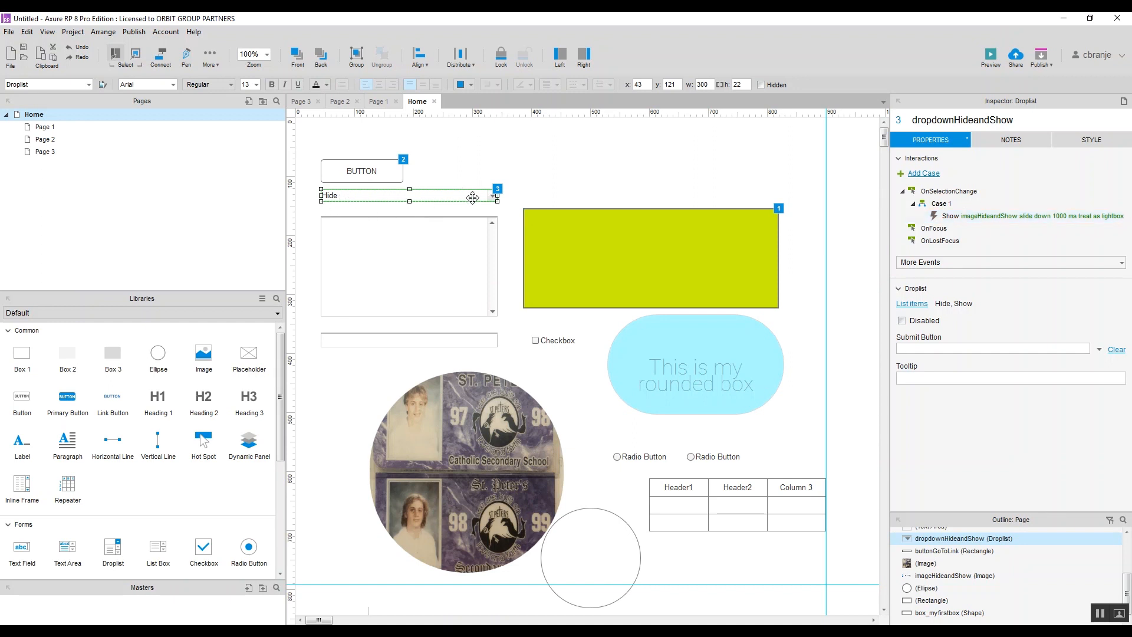
double_click(938, 197)
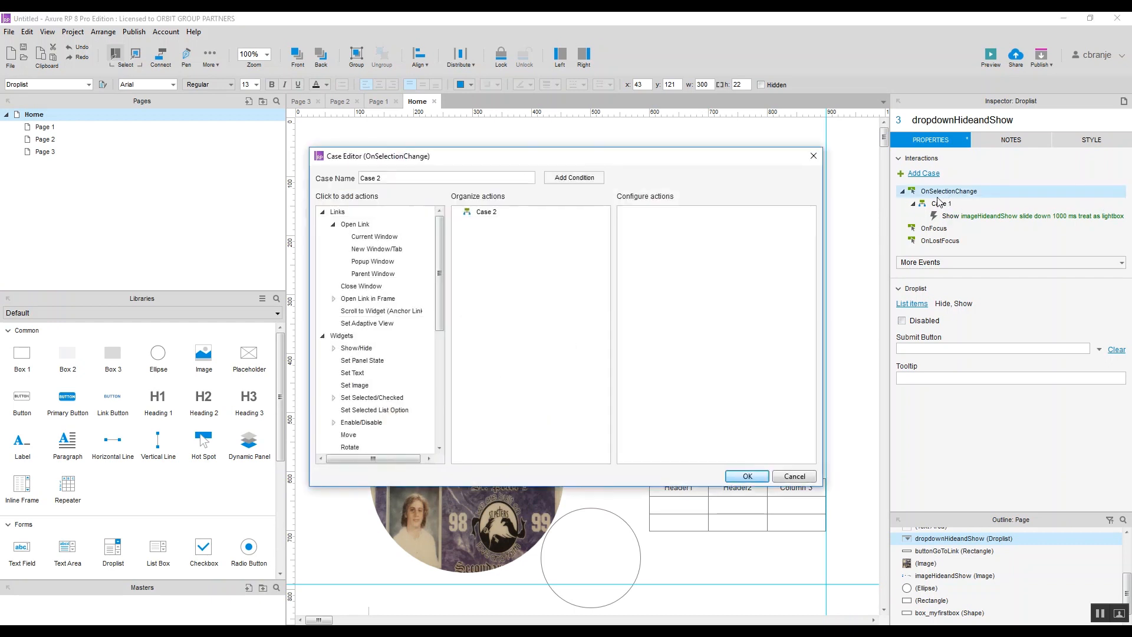
left_click(813, 158)
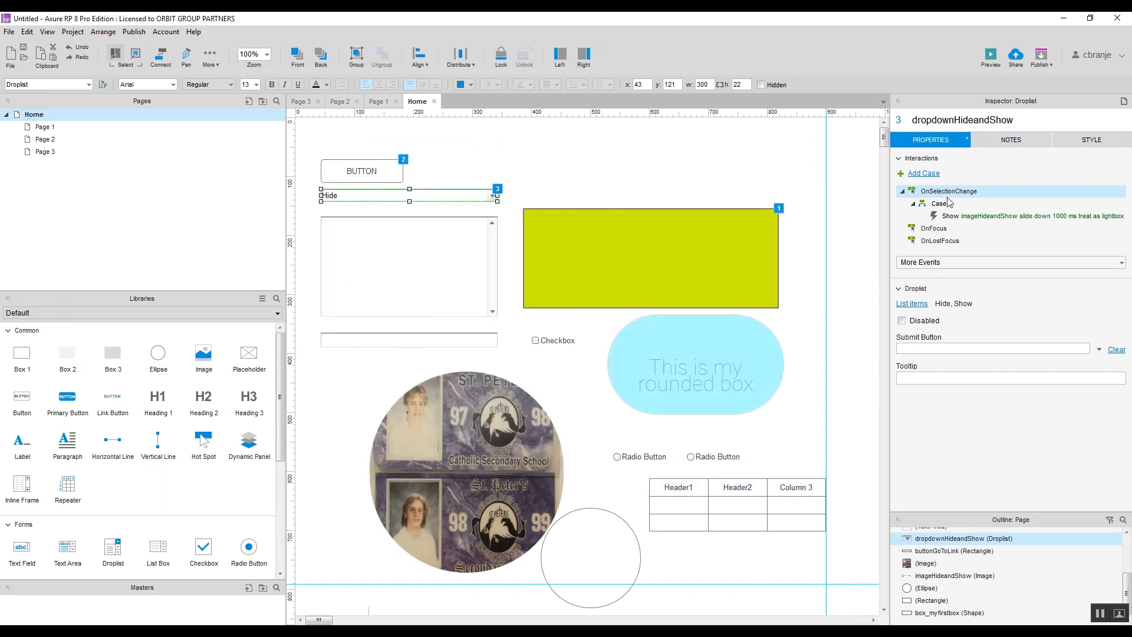
left_click(942, 204)
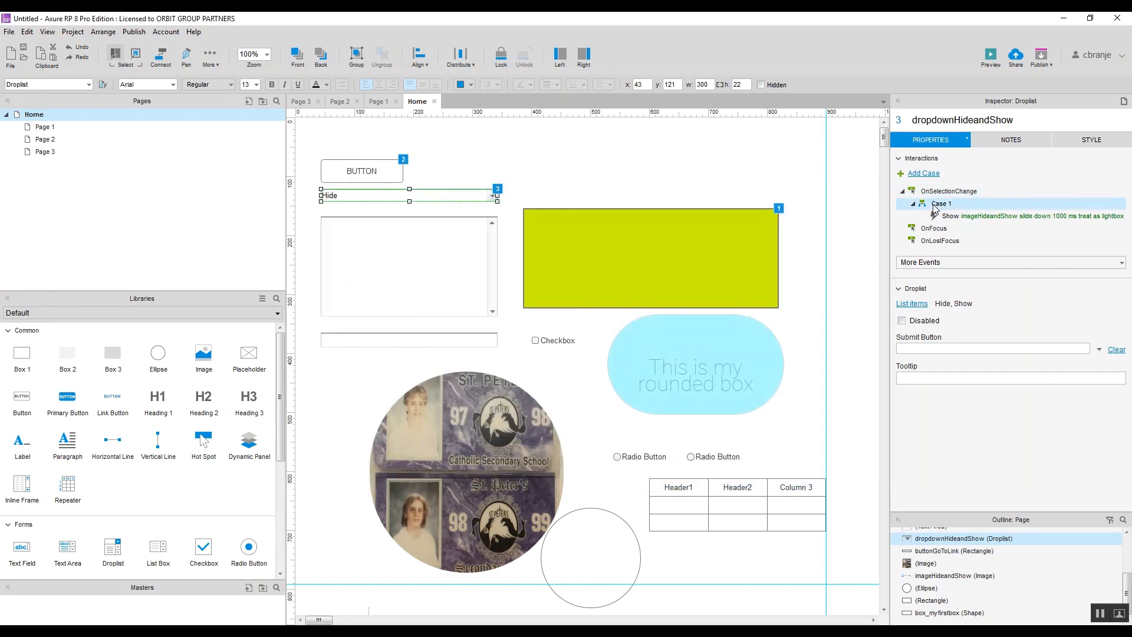
double_click(938, 203)
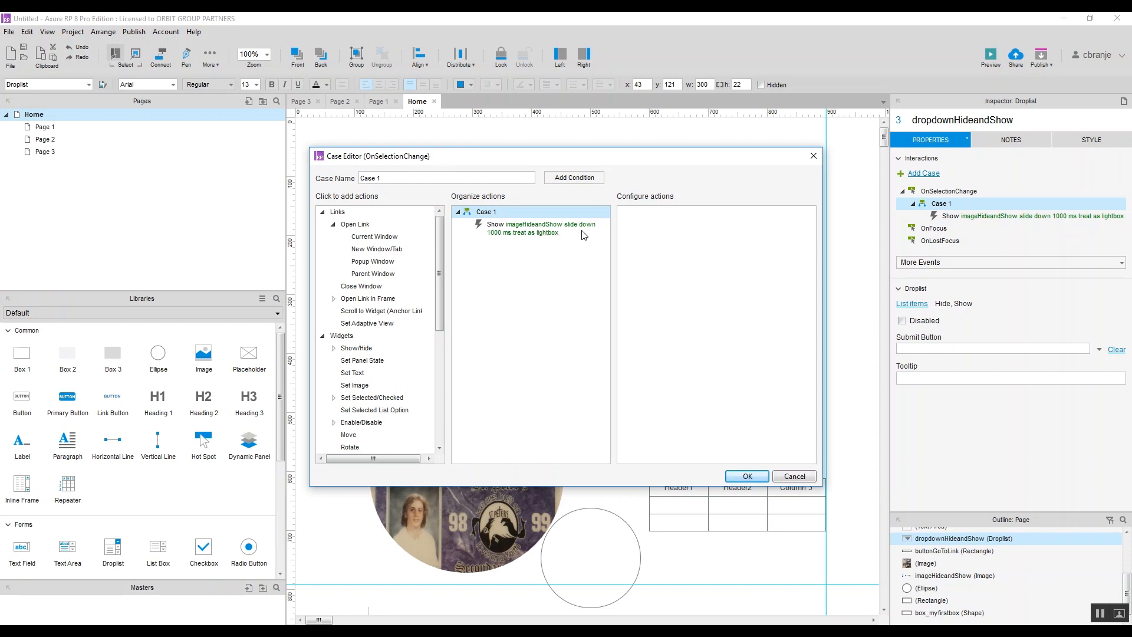
left_click(544, 236)
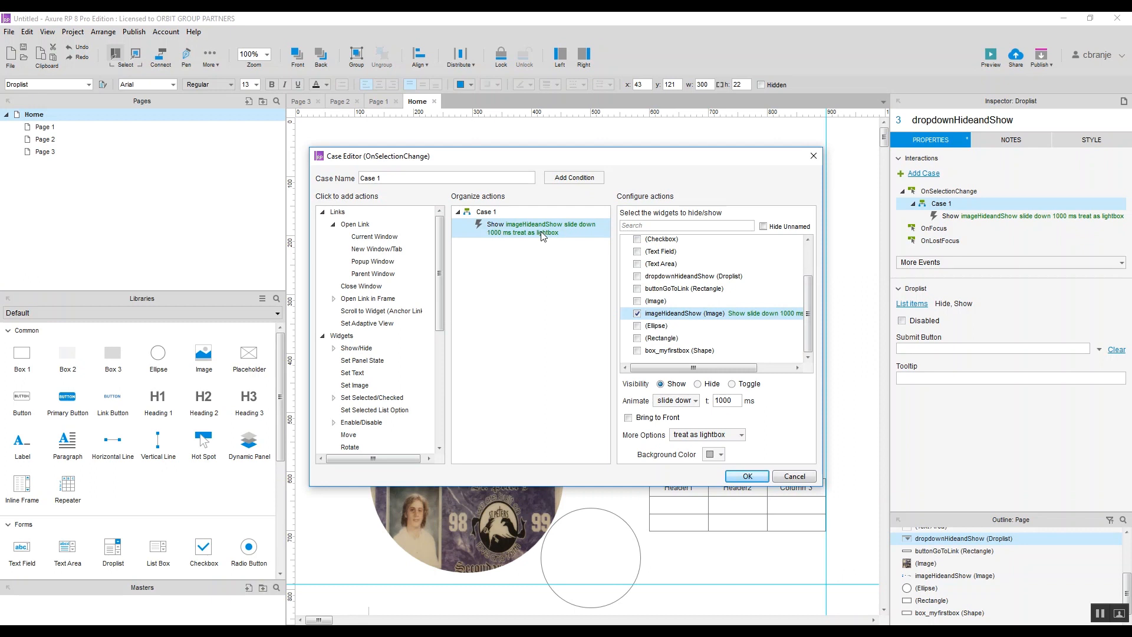
left_click(747, 477)
- Move the green box up to x 444, y 35 and enlarge the Masters pane by shrinking the page and library lists
scroll(791, 353, "down", 2)
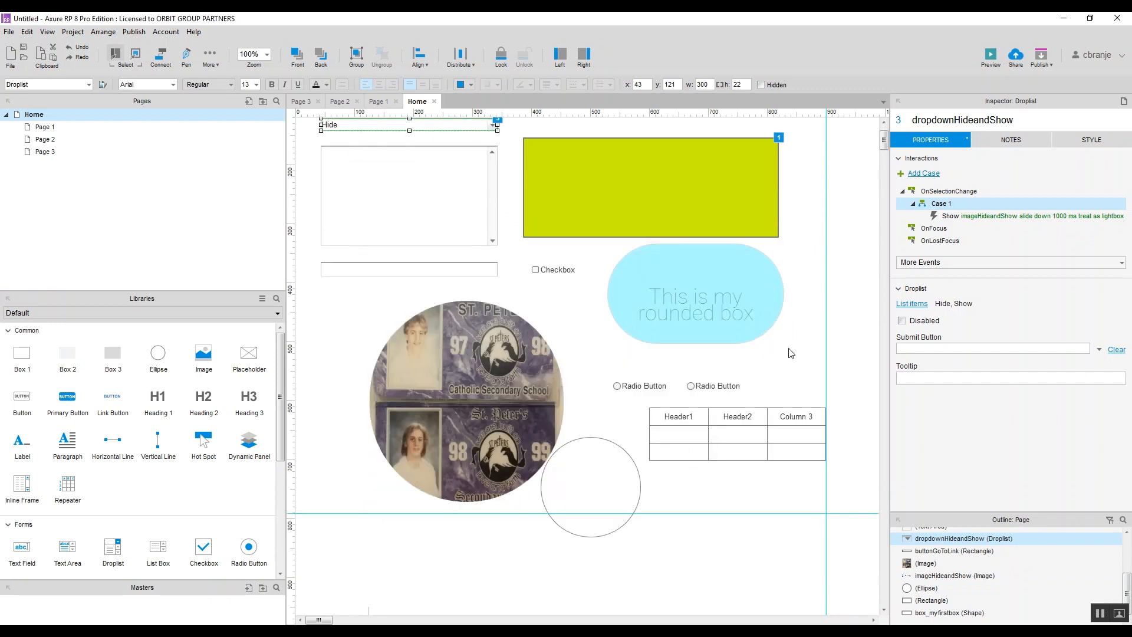
scroll(791, 352, "up", 2)
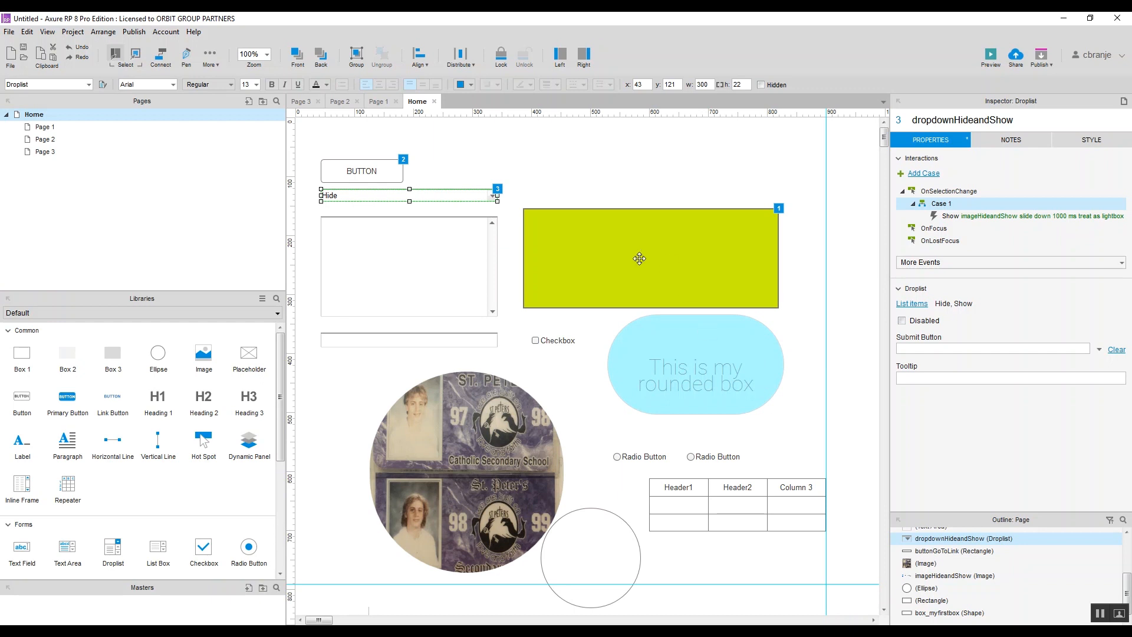
left_click_drag(637, 265, 670, 189)
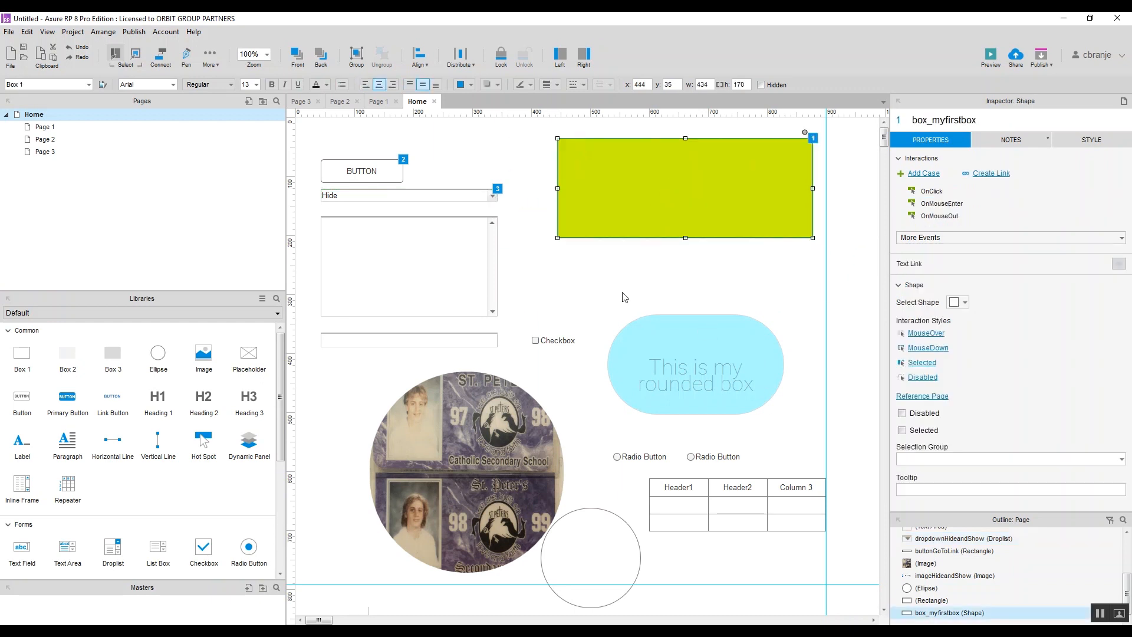
left_click_drag(138, 289, 173, 183)
left_click_drag(171, 592, 190, 385)
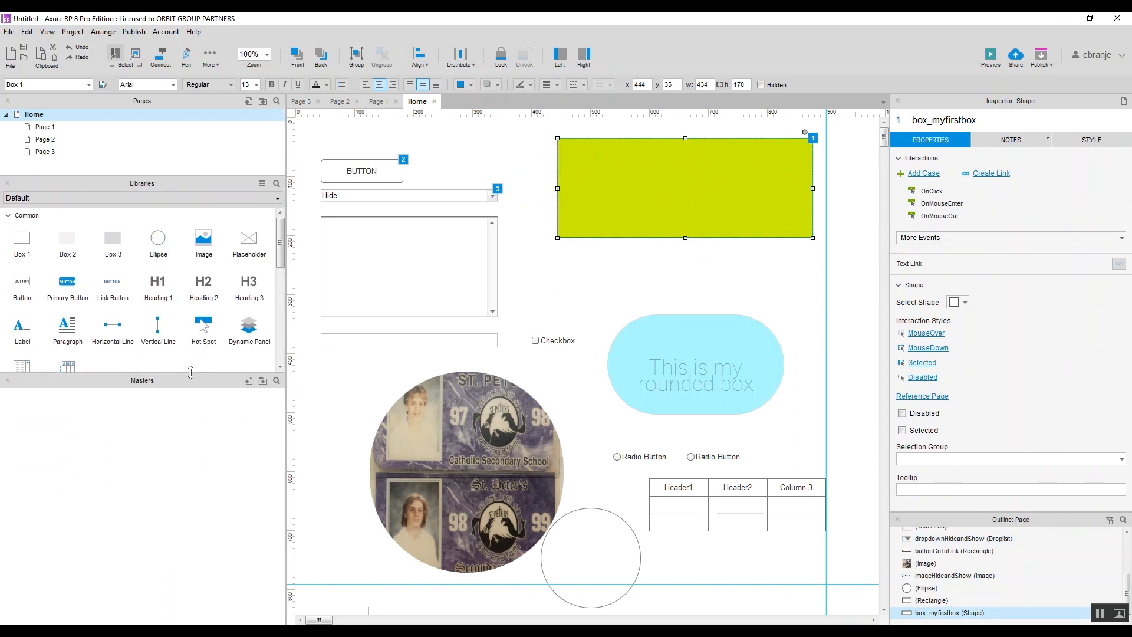
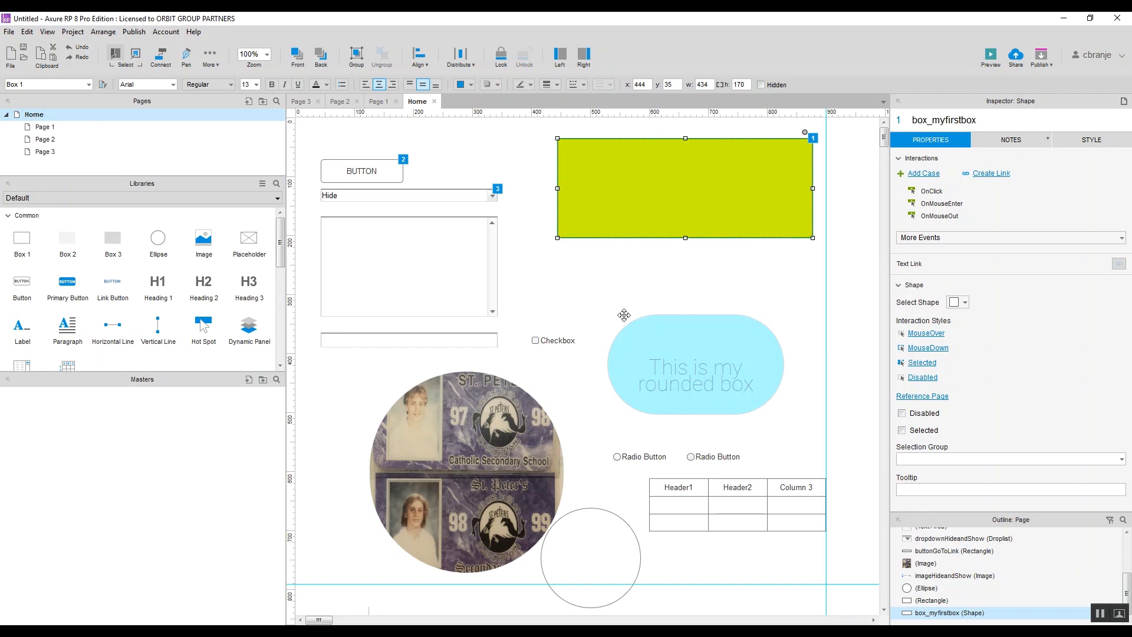
- Place the light blue rounded box over the upper part of the green box and stretch the green box to a height of about 467
left_click(720, 270)
left_click_drag(695, 361, 688, 183)
left_click(805, 317)
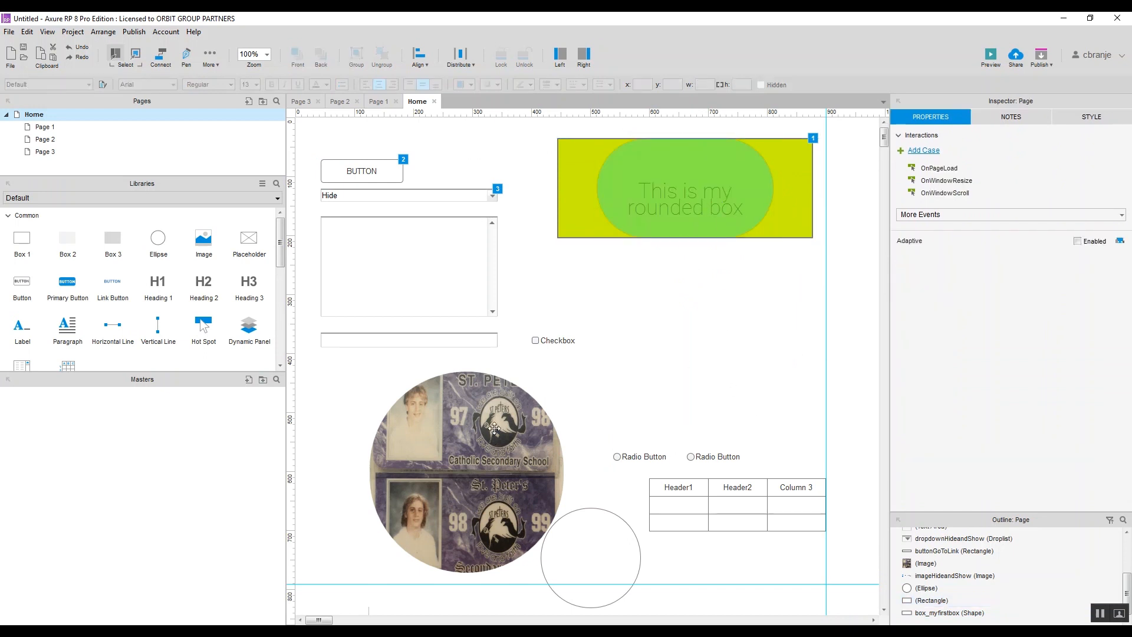
left_click(748, 214)
left_click(686, 237)
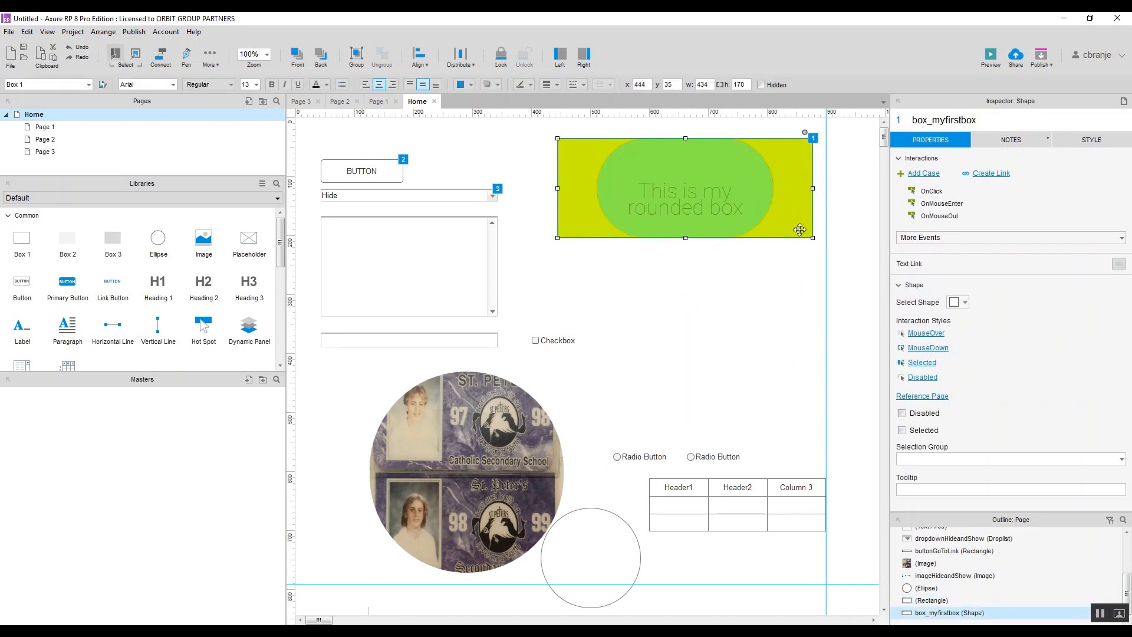
left_click_drag(685, 238, 685, 412)
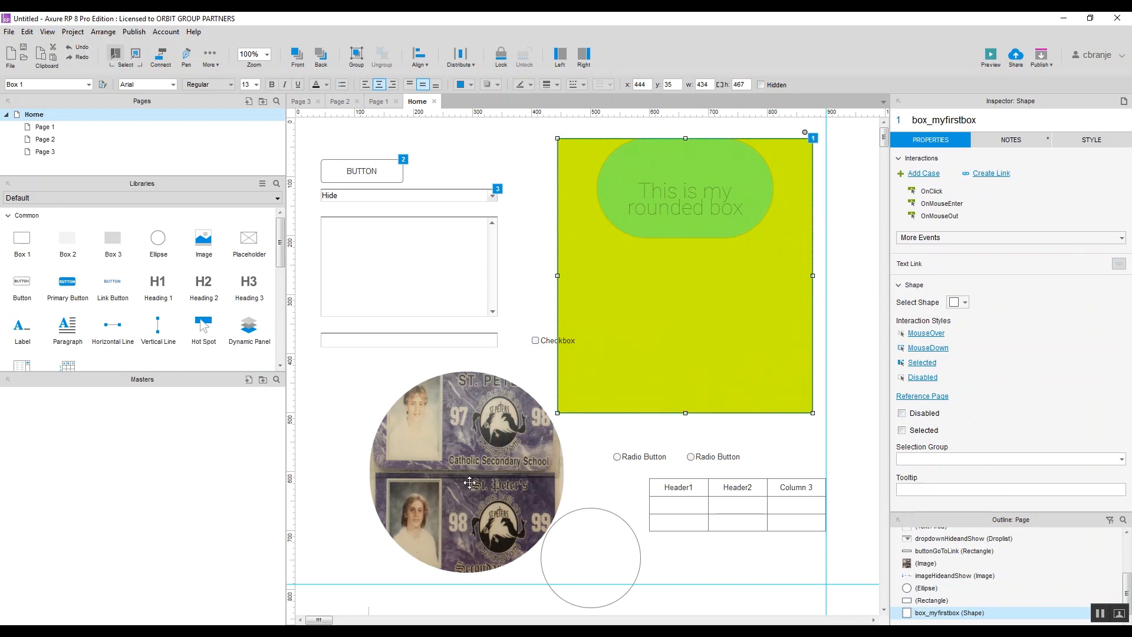
- Fit the round photo into the green box below the rounded box, and move the checkbox clear of it to about x 193, y 535
left_click_drag(471, 487, 688, 323)
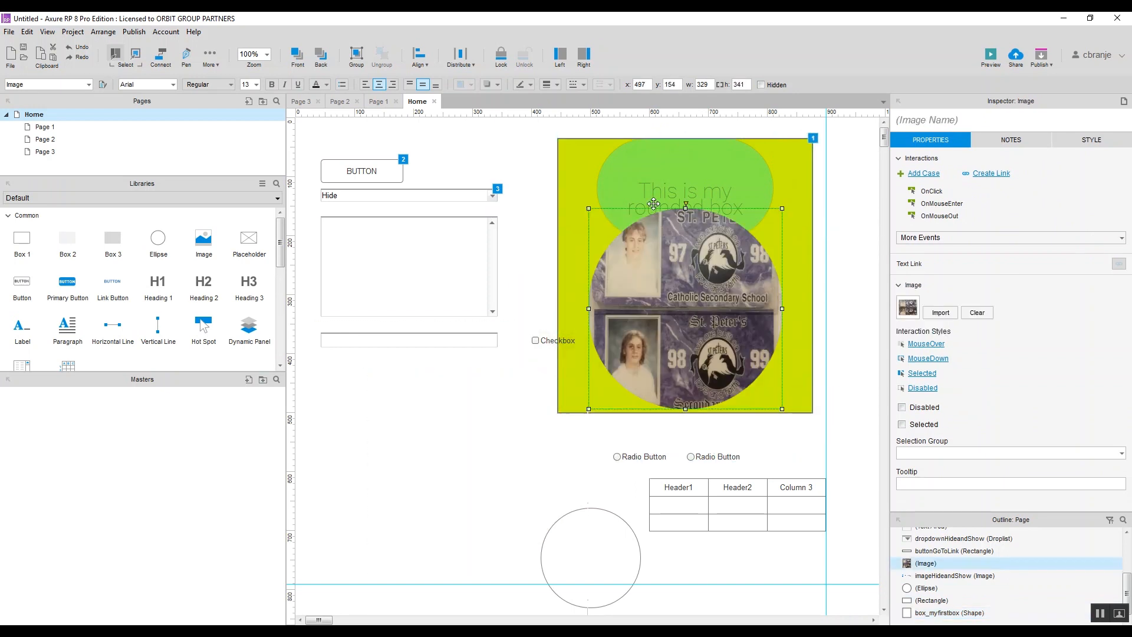
left_click_drag(684, 209, 690, 258)
left_click_drag(554, 340, 407, 457)
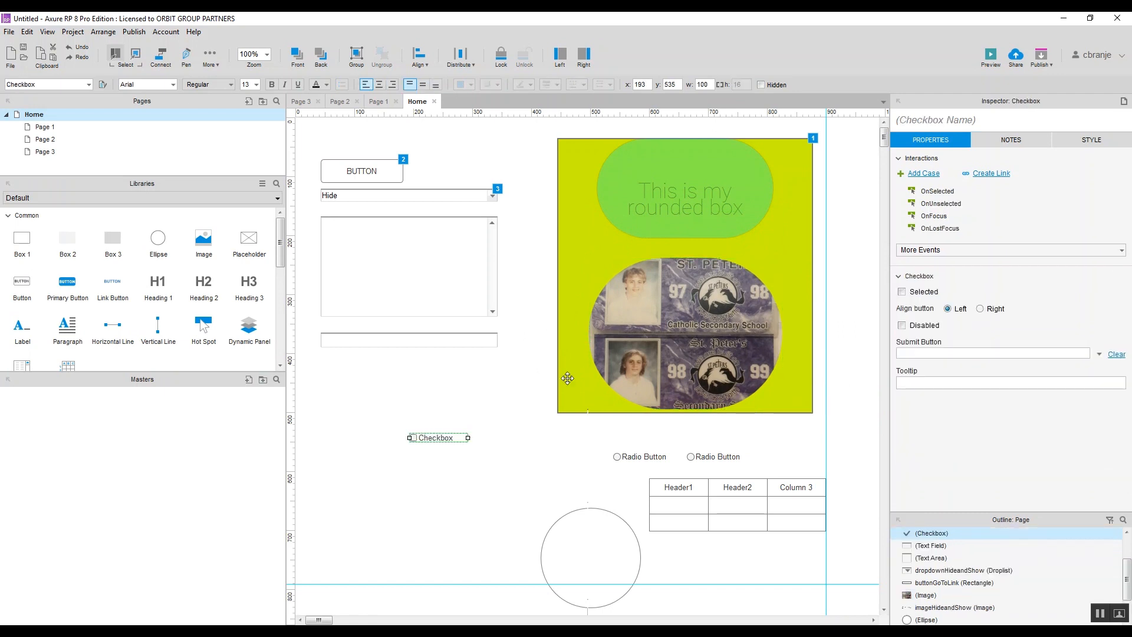
- Convert the green box, photo and rounded box into a Place Anywhere master named with the author's first name plus "Combo", and select it among the masters
left_click(566, 381)
left_click(702, 354, "ctrl")
left_click(694, 234, "ctrl")
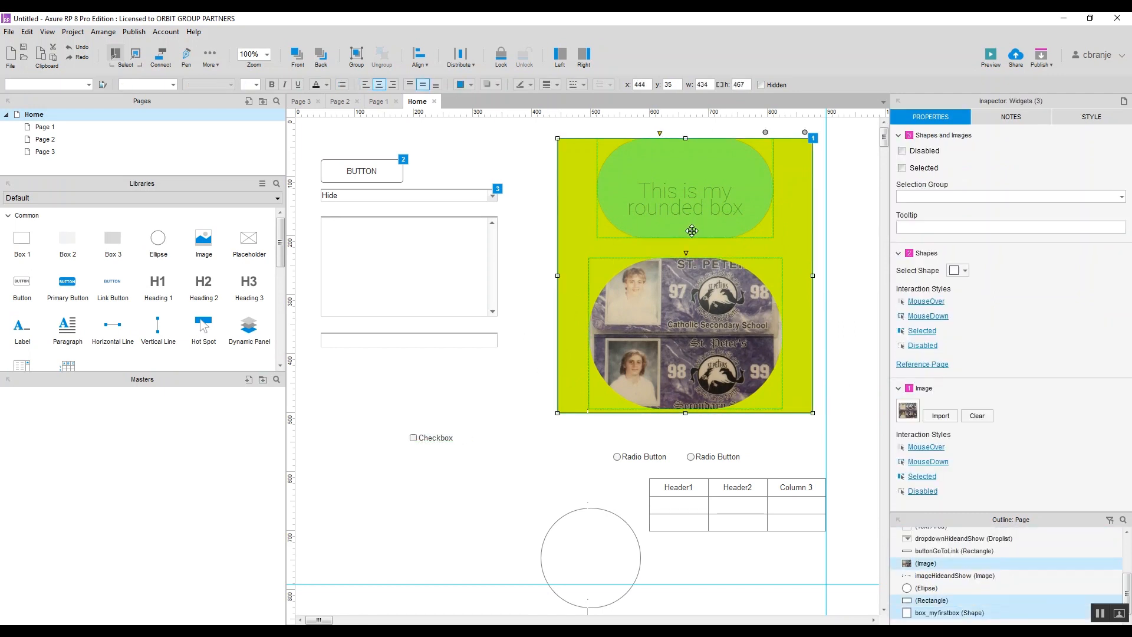
right_click(669, 295)
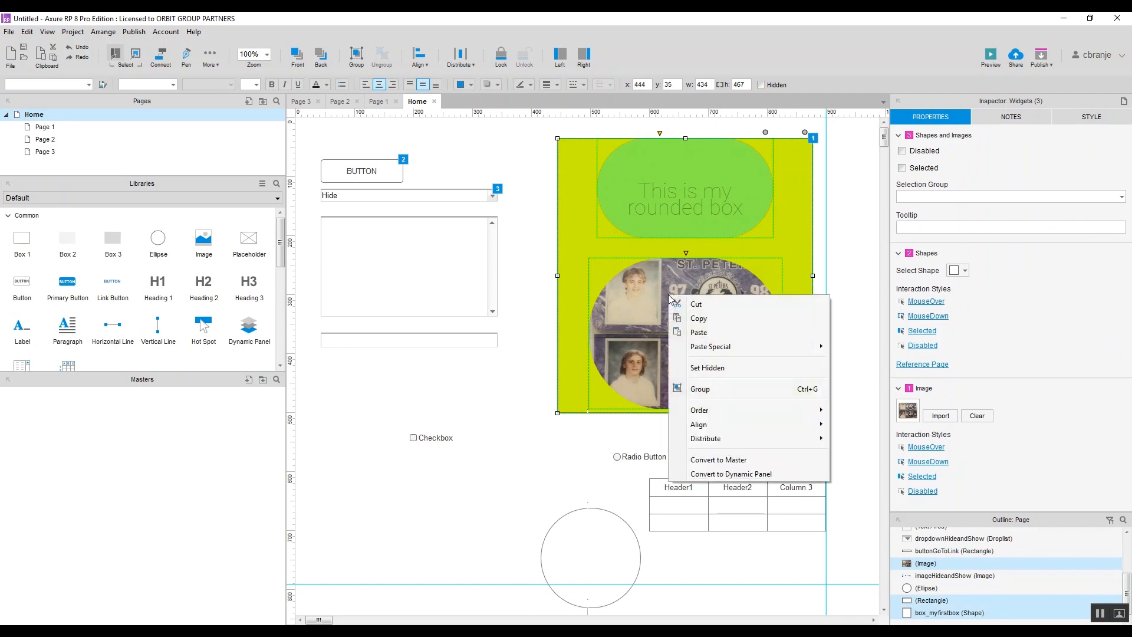
left_click(756, 460)
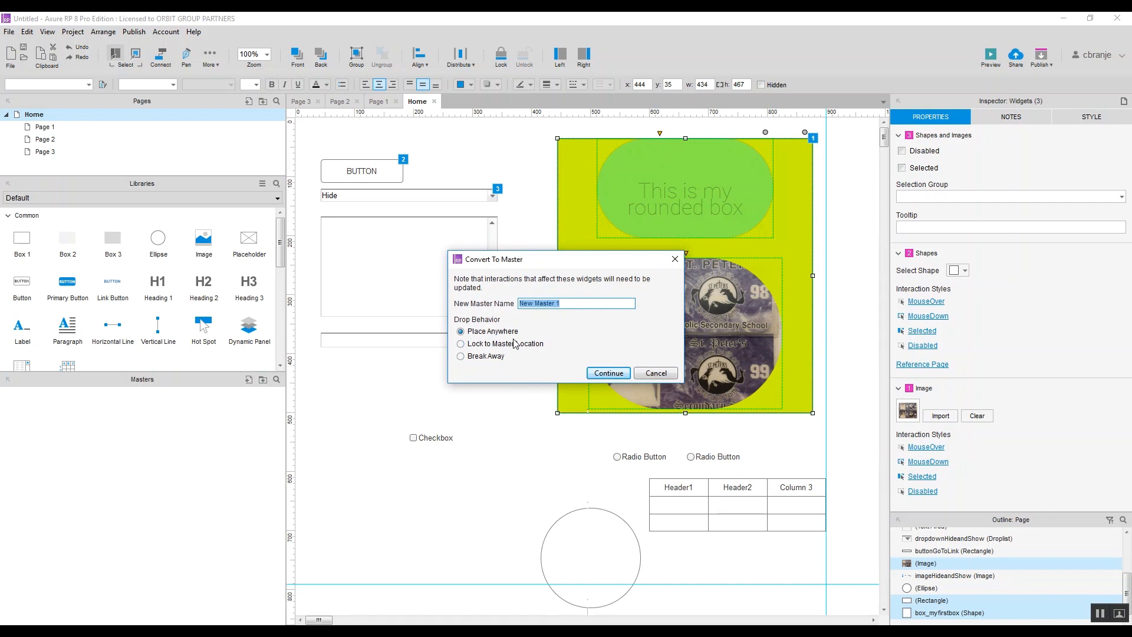
key("End")
key("ctrl+shift+Left")
key("ctrl+shift+Left")
key("ctrl+shift+Left")
key("BackSpace")
type("Carmen's Combo")
left_click(611, 375)
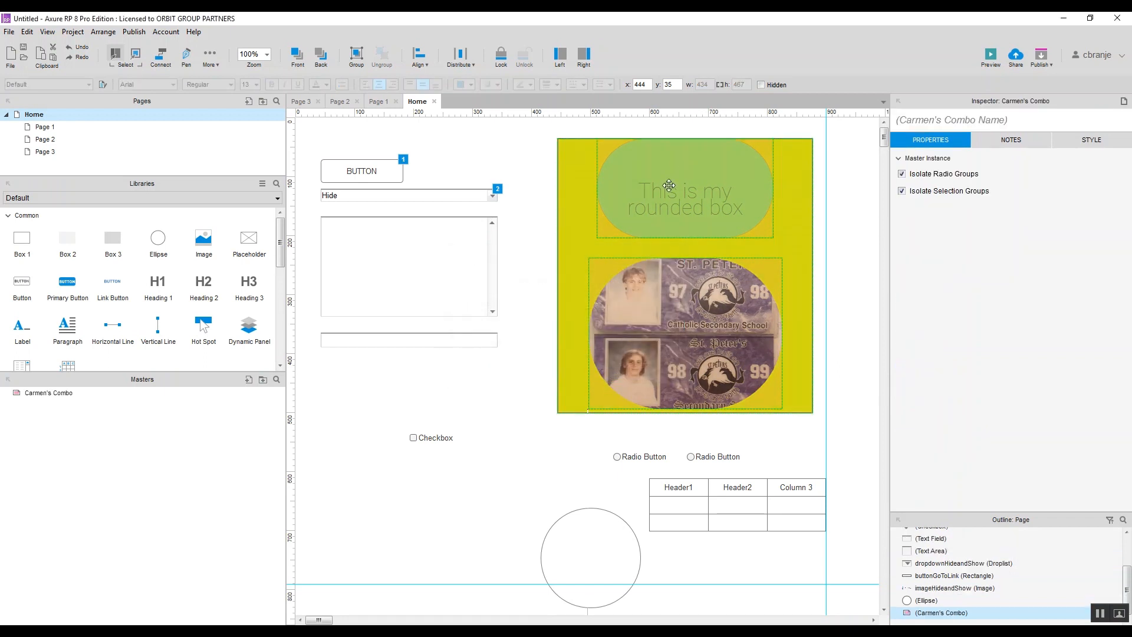
left_click(36, 397)
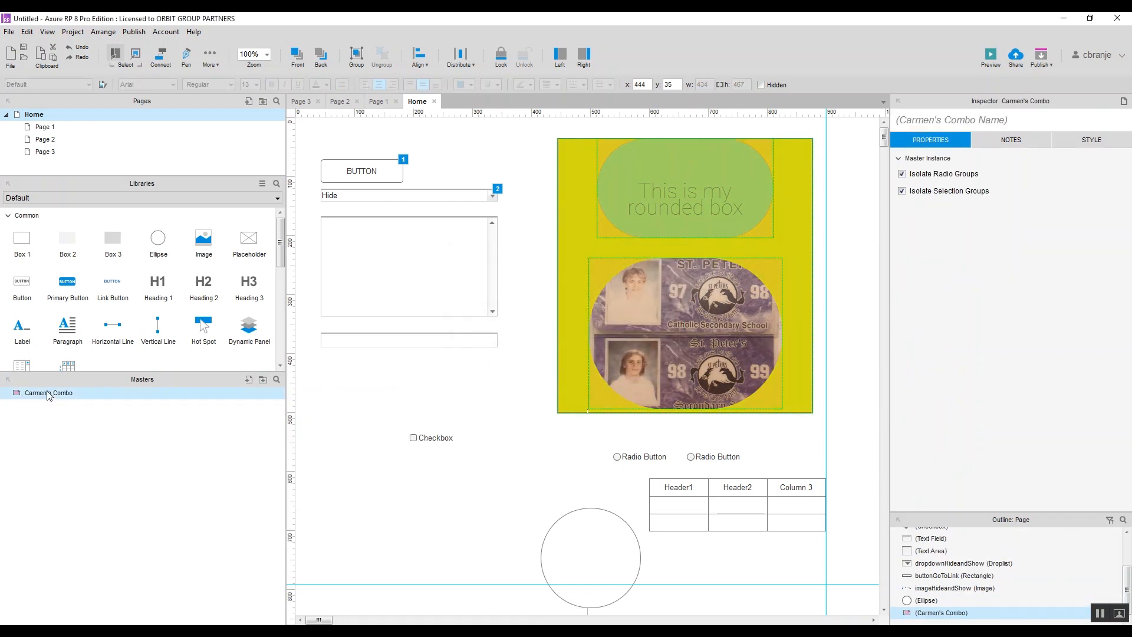
- Open Page 1 and place an instance of the combo master at x 0, y 0
mouse_move(26, 402)
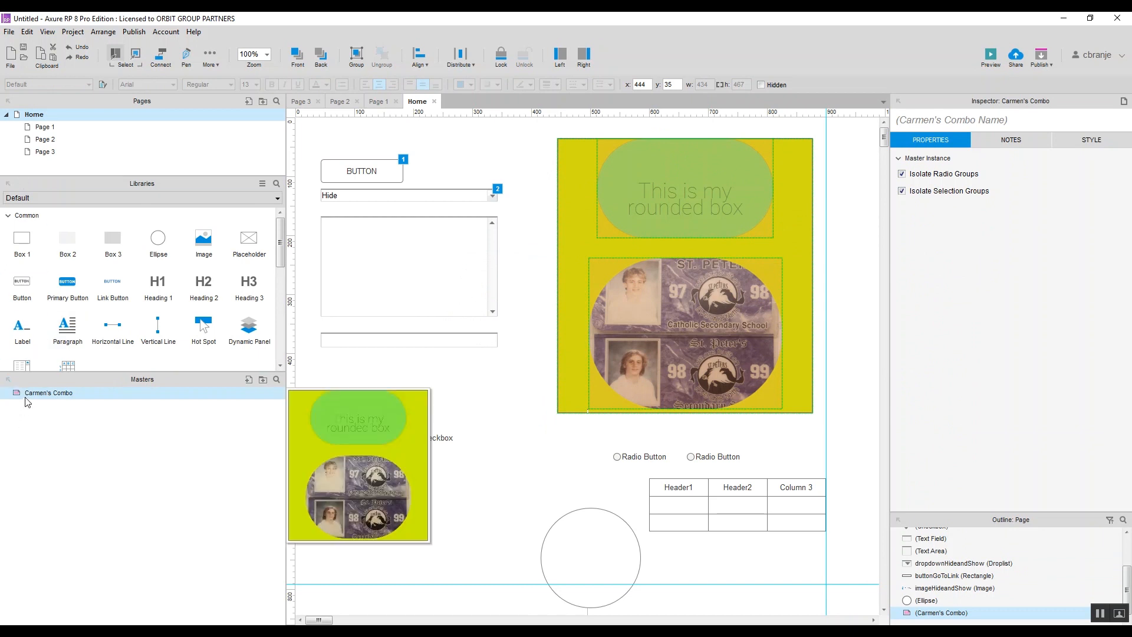
left_click(54, 129)
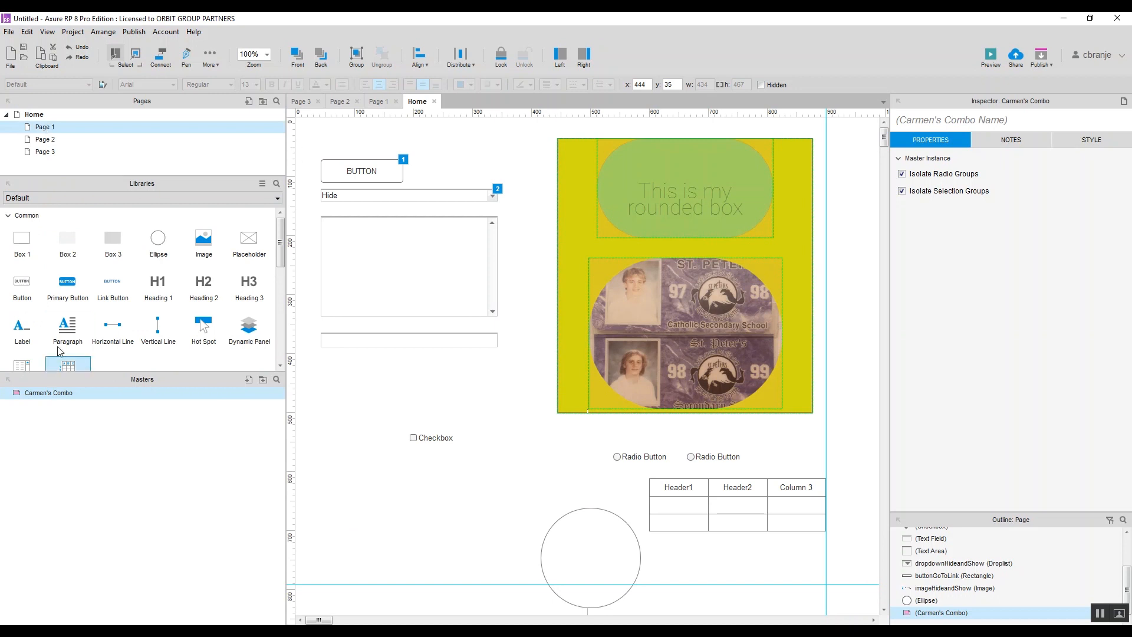
double_click(54, 128)
left_click_drag(37, 393, 480, 279)
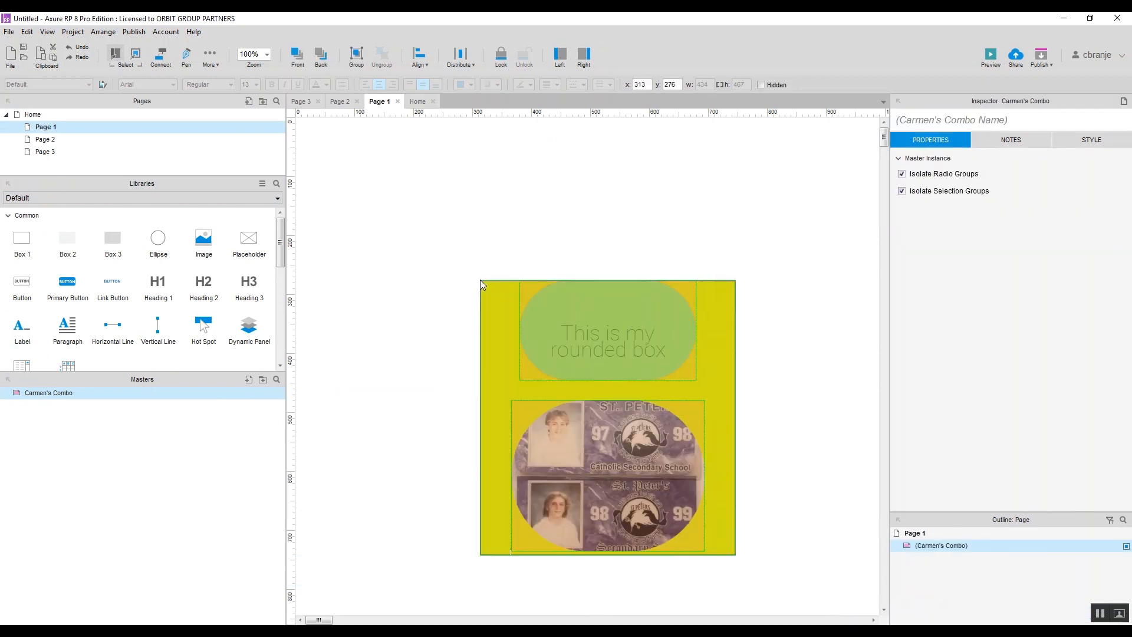
left_click_drag(593, 348, 408, 184)
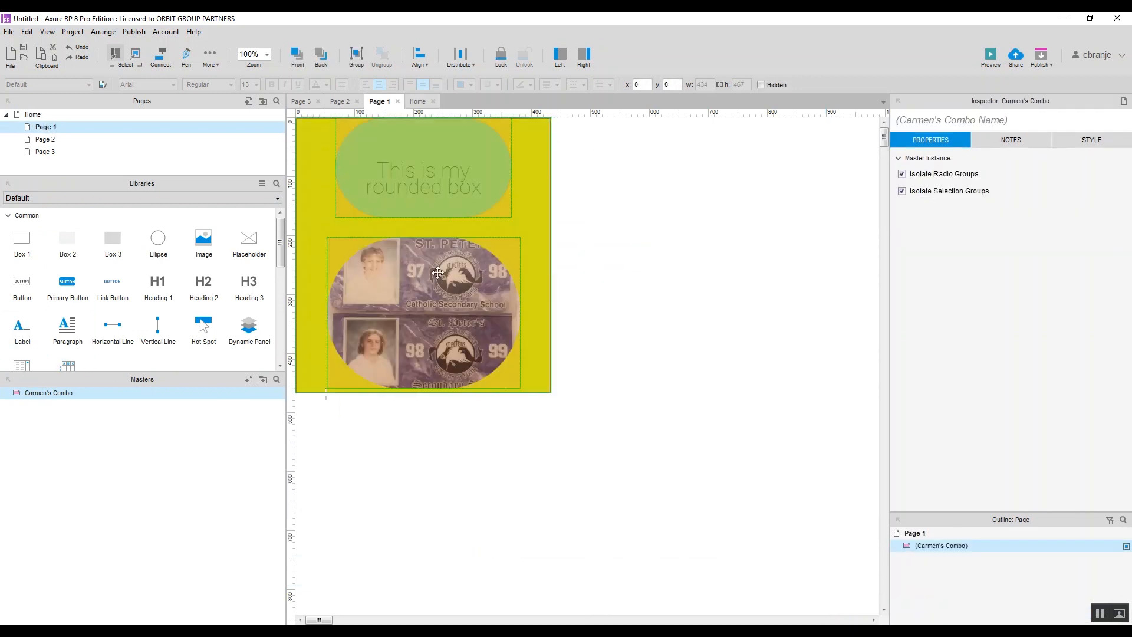
left_click(637, 368)
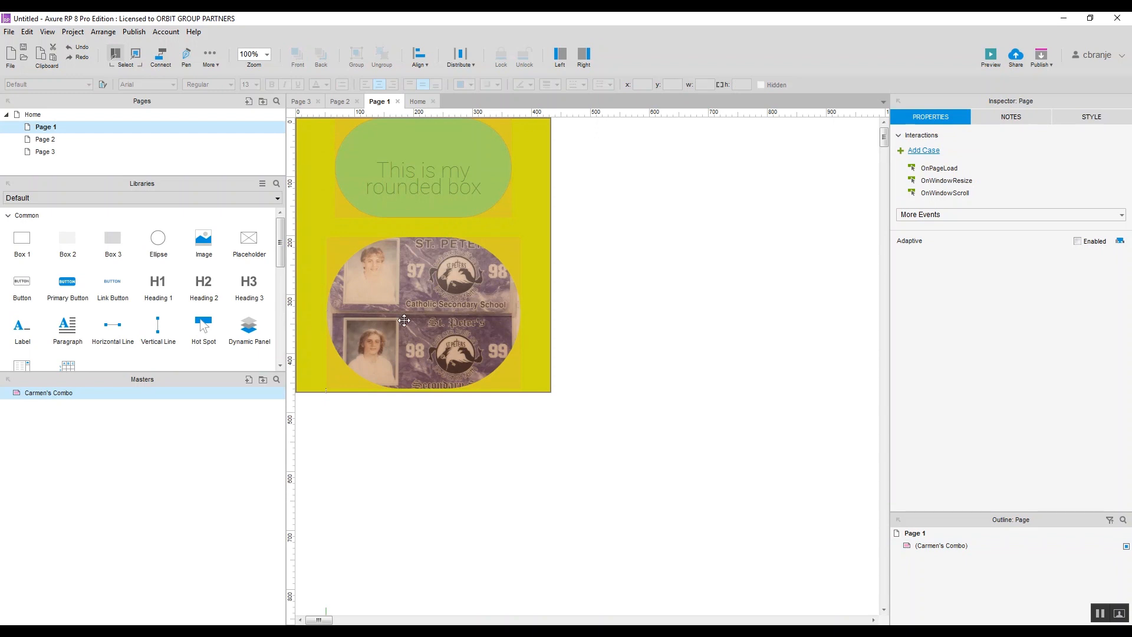
- Open the combo master for editing and delete the round photo from it
double_click(43, 393)
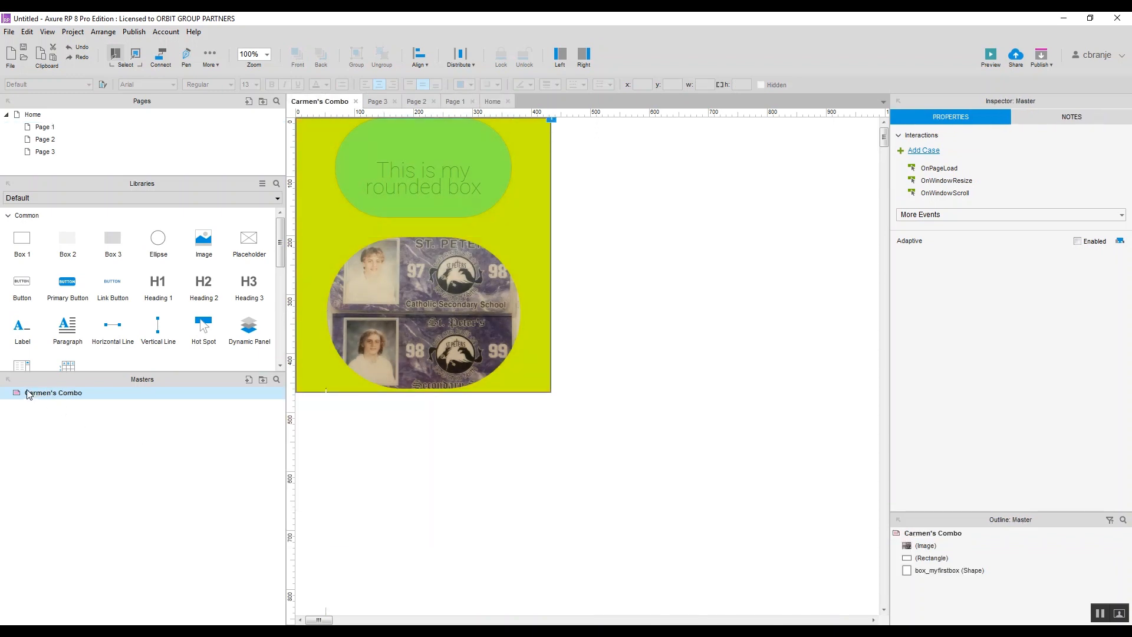
right_click(21, 394)
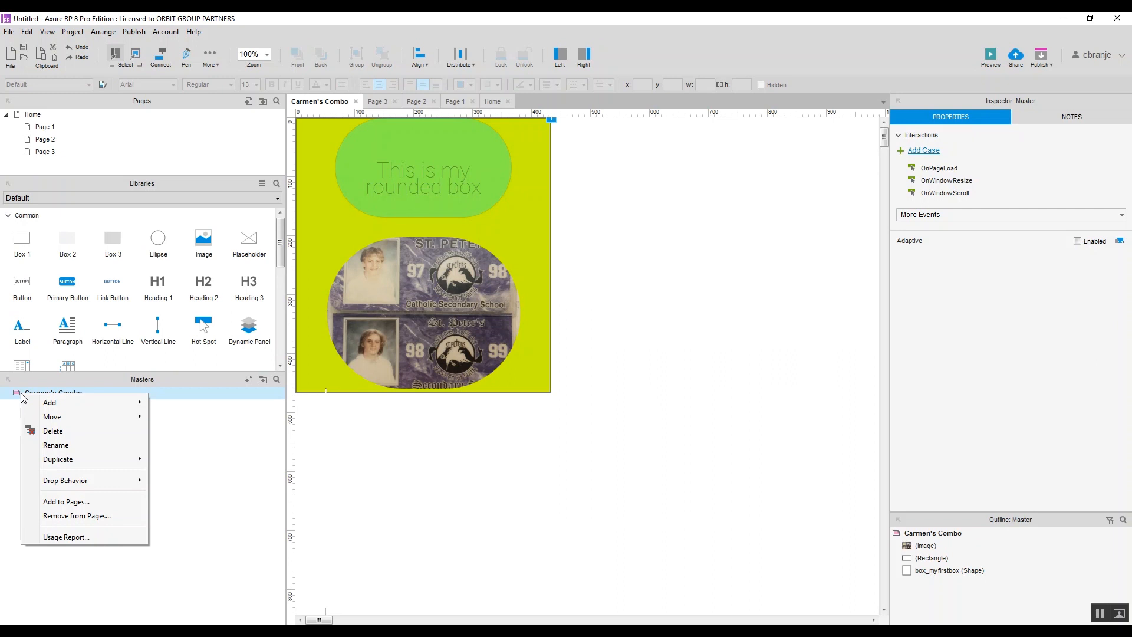
left_click(256, 459)
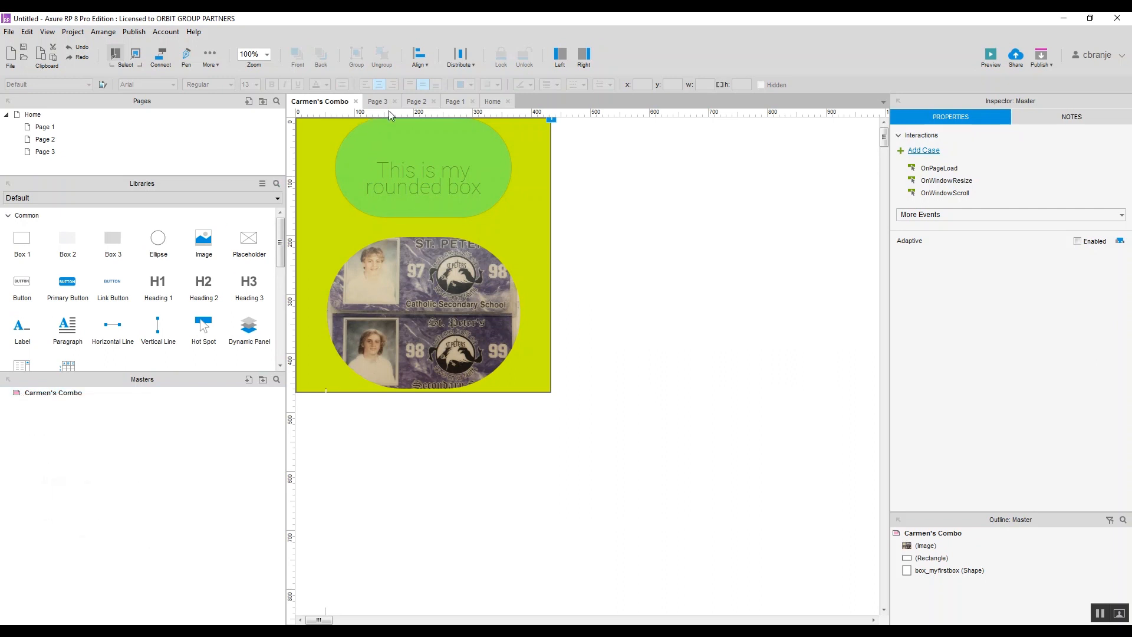
left_click(373, 106)
left_click(317, 105)
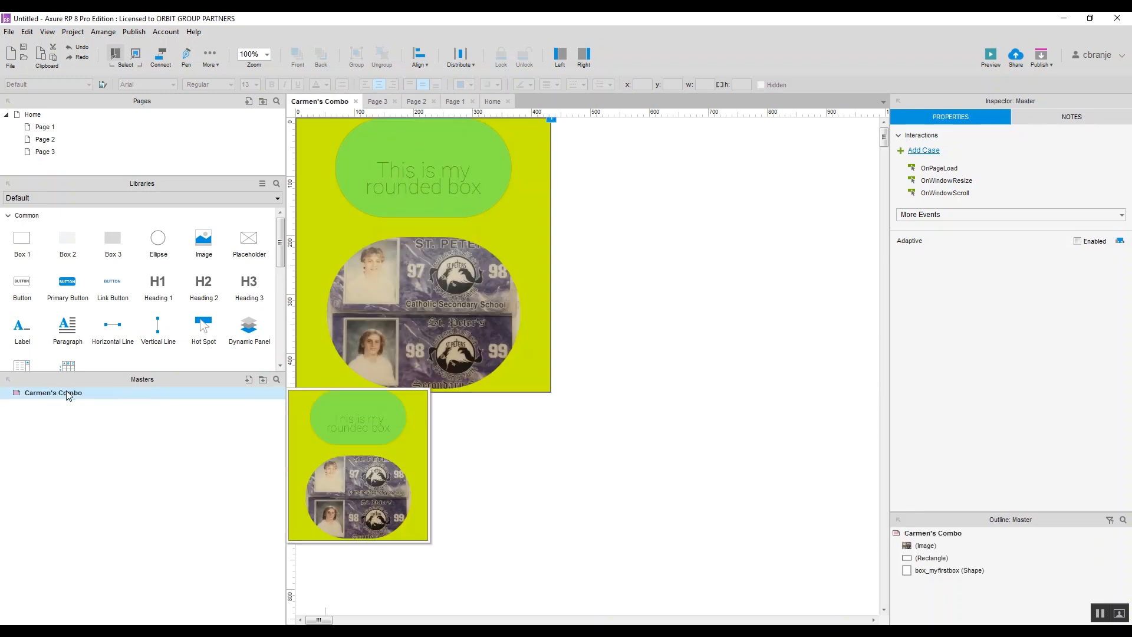
left_click(421, 301)
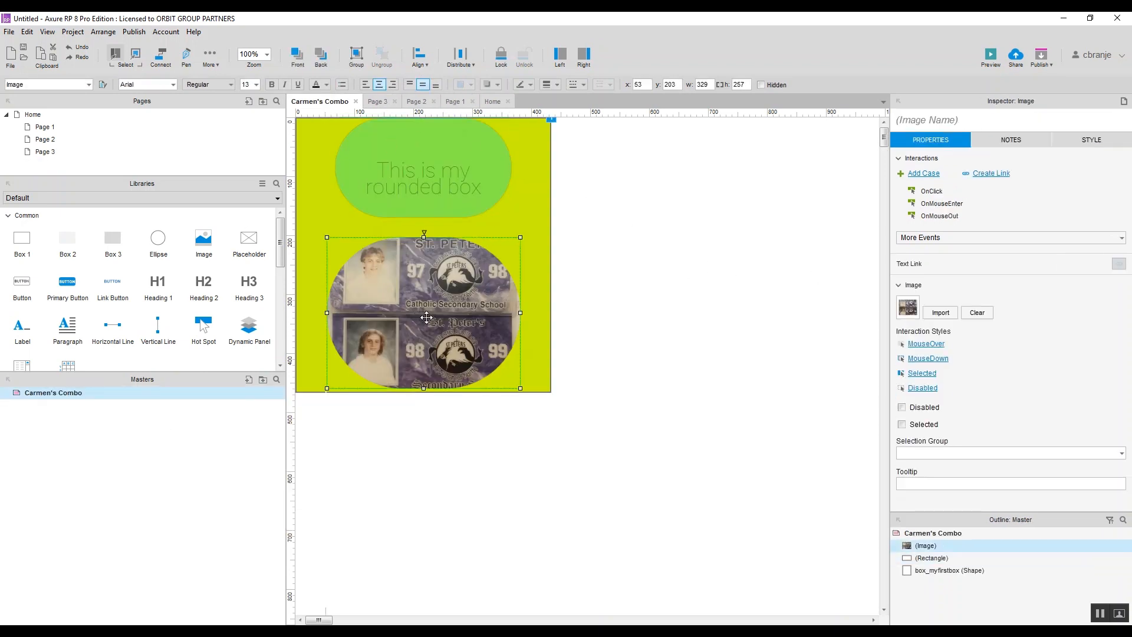
left_click_drag(421, 301, 427, 293)
key("Delete")
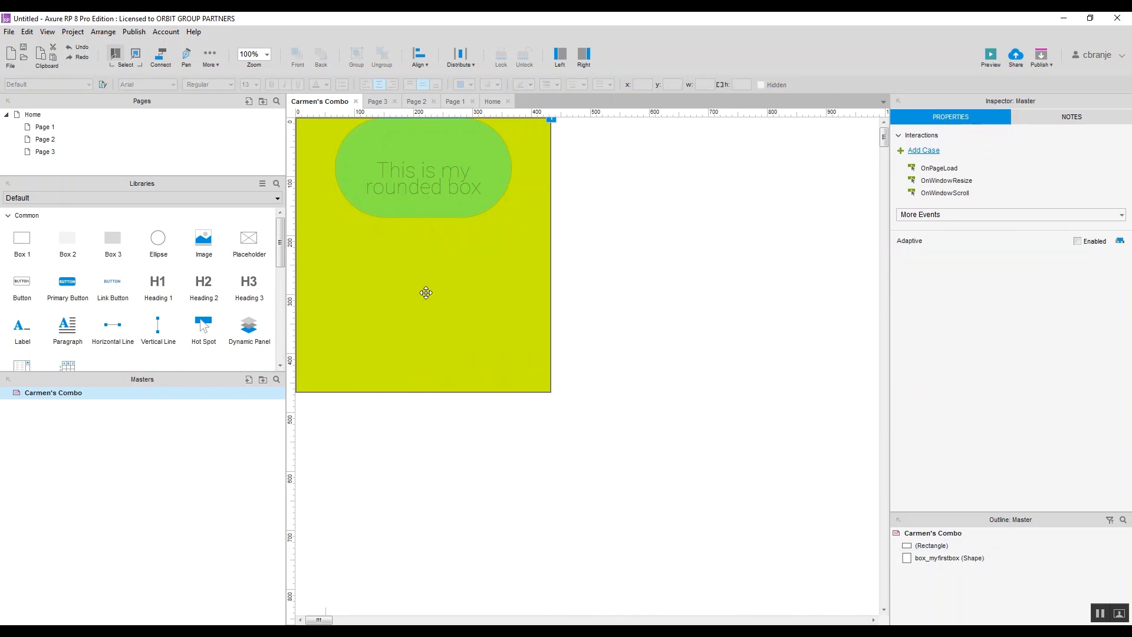
- Go through Page 3, Page 2, Page 1 and Home to check how the edited master appears
left_click(380, 106)
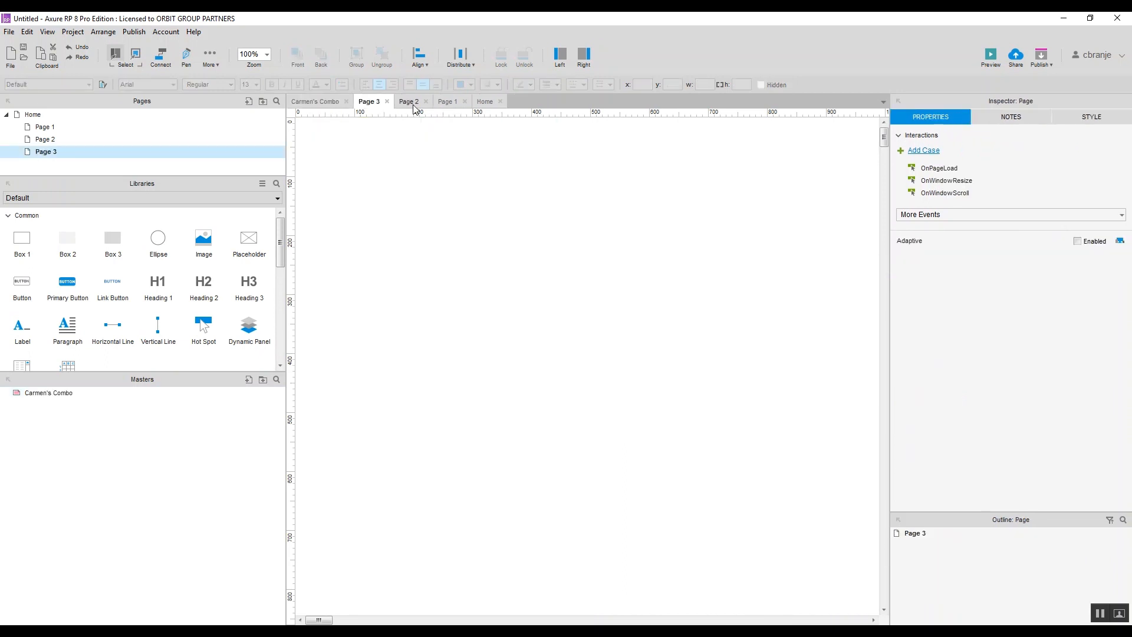
left_click(410, 104)
left_click(442, 107)
left_click(484, 102)
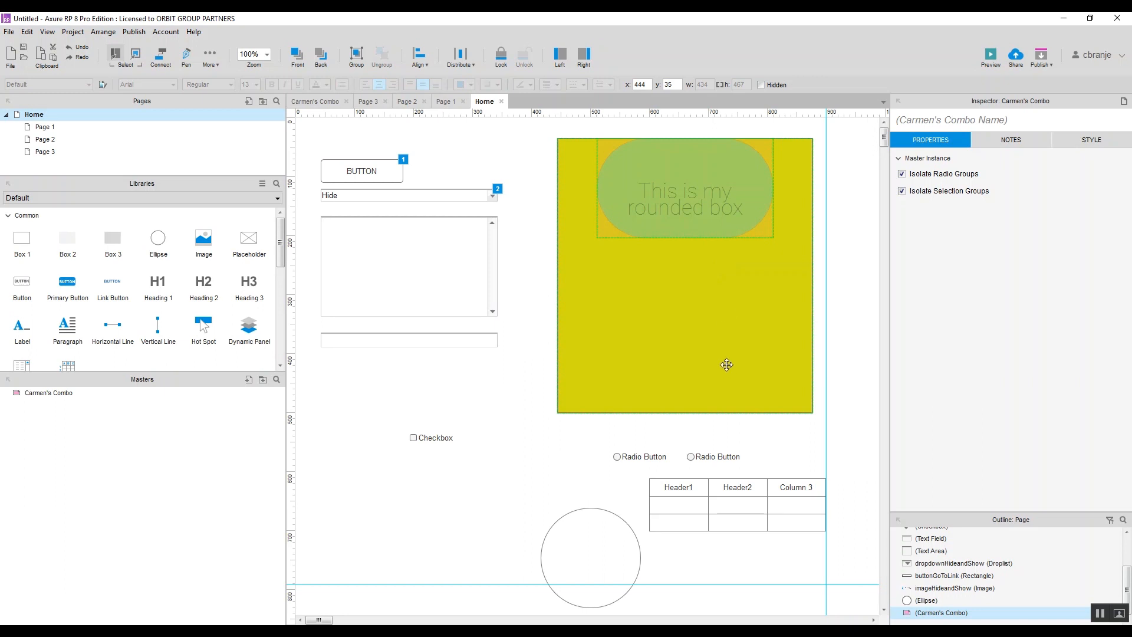
- Move the combo master instance on the Home page slightly up and to the right
left_click(405, 517)
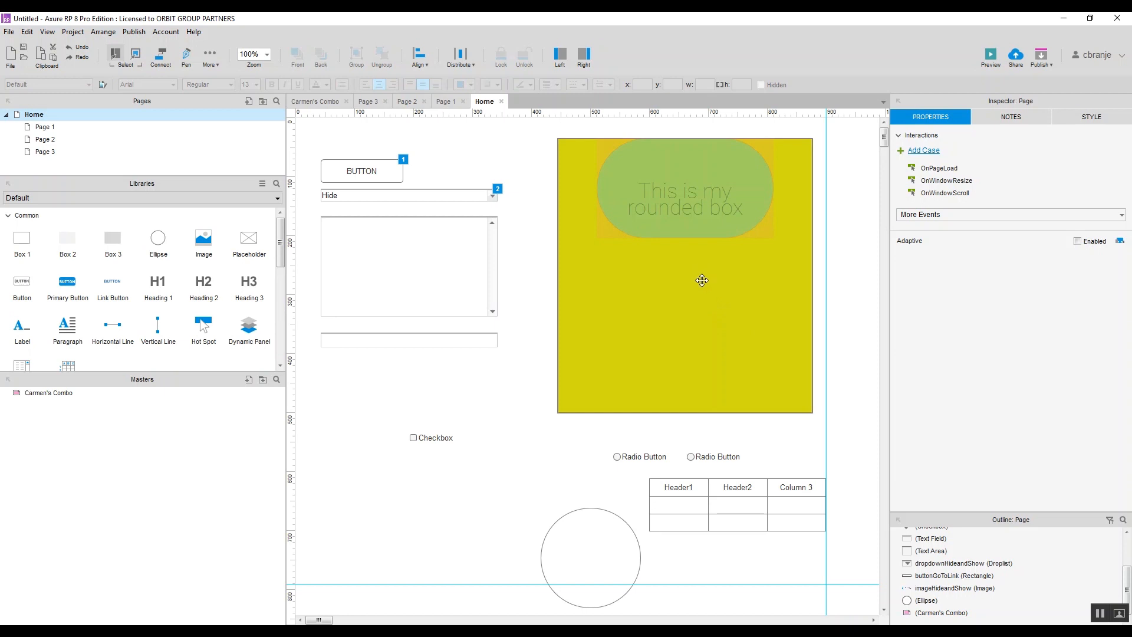
left_click(642, 287)
left_click_drag(728, 327, 728, 319)
left_click(398, 342)
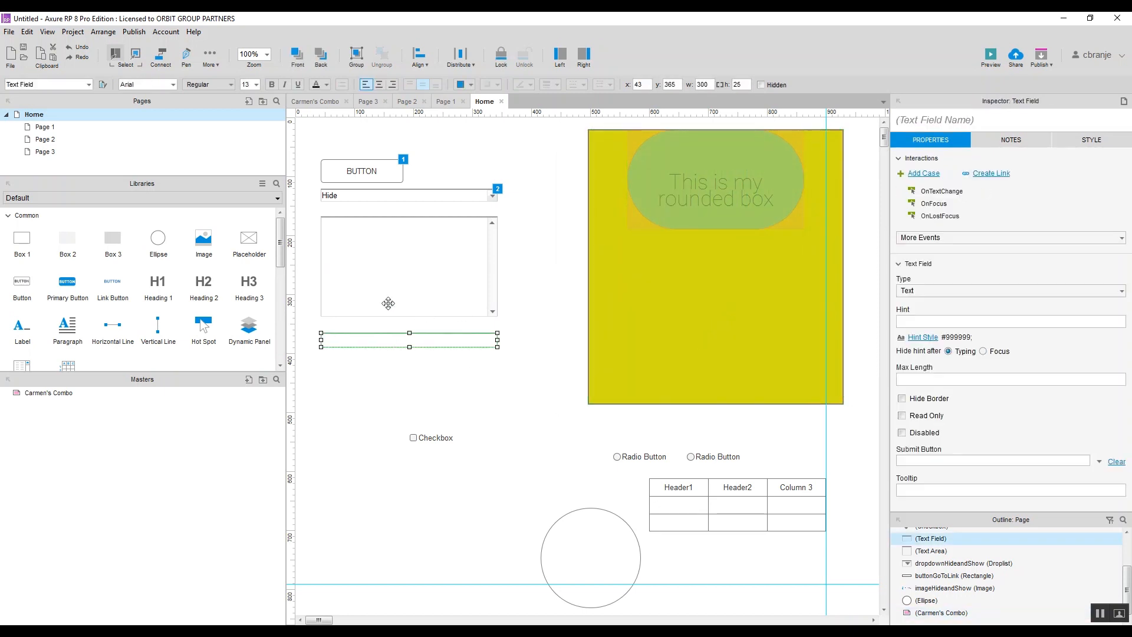
left_click(363, 236, "shift")
left_click(367, 190, "shift")
left_click(375, 163, "shift")
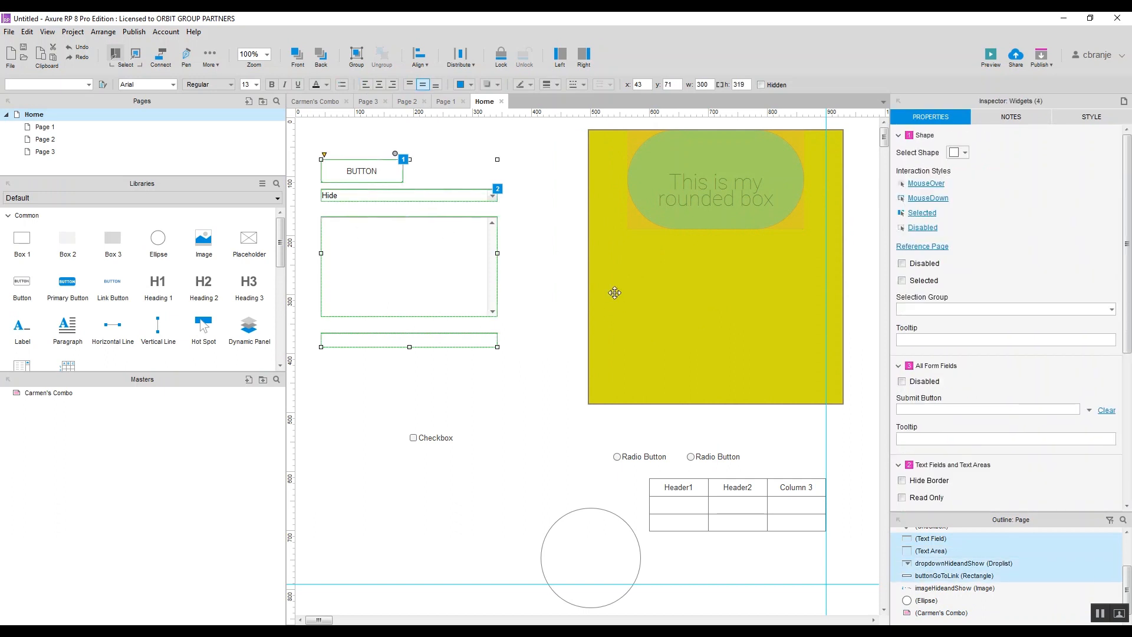
left_click(383, 394)
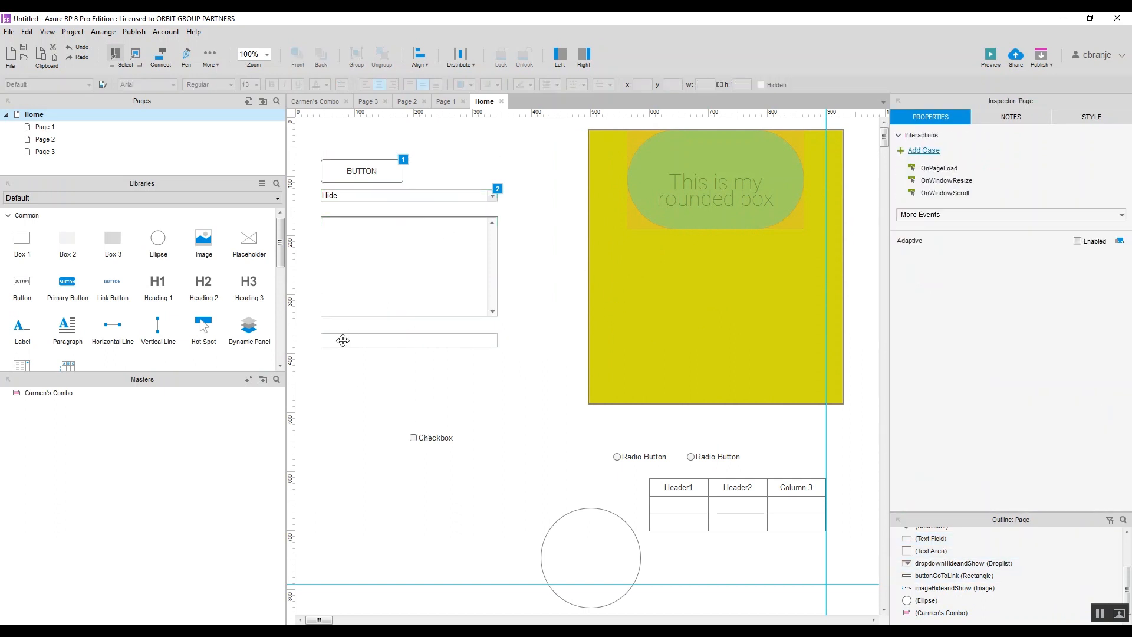
- Convert the text field, text area, Hide/Show droplist and button together into a dynamic panel
left_click(343, 340)
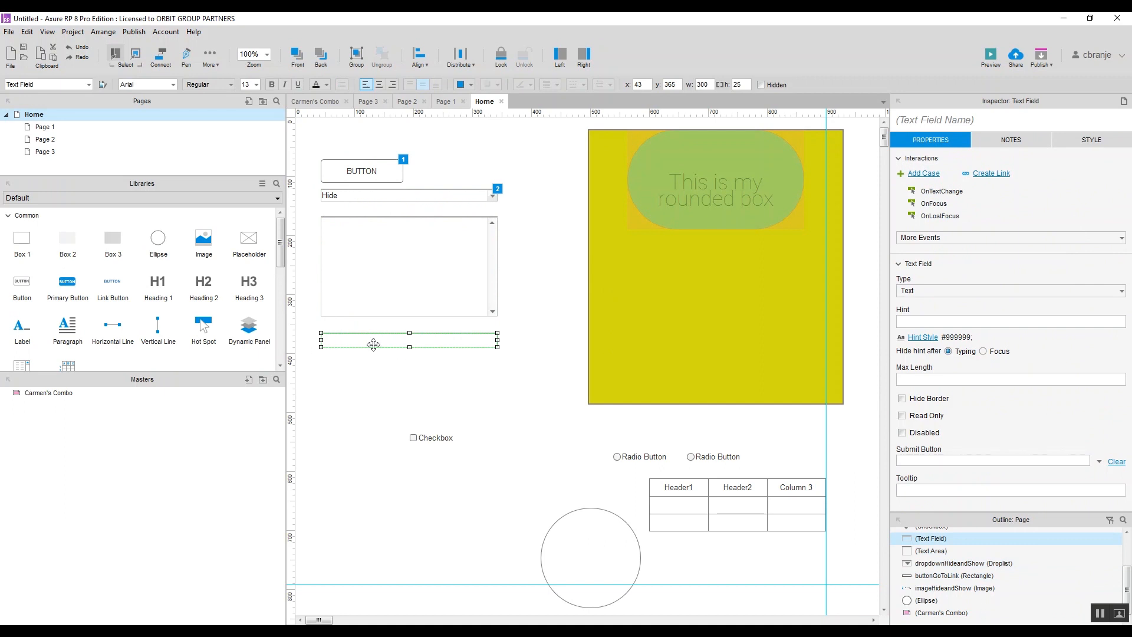
left_click(389, 304, "shift")
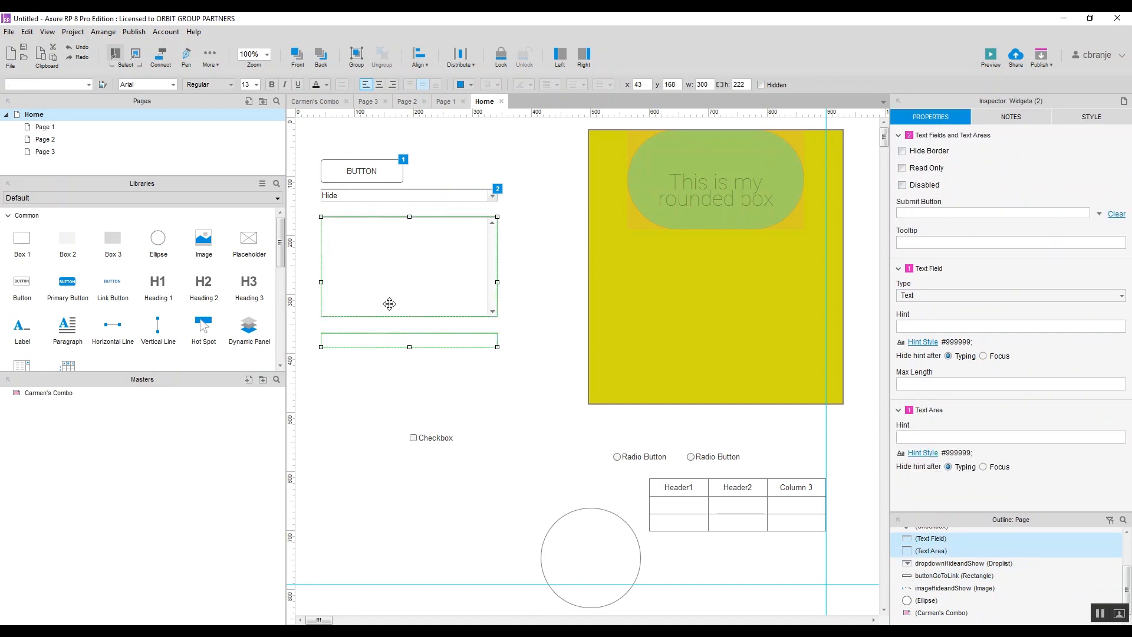
left_click(352, 194, "shift")
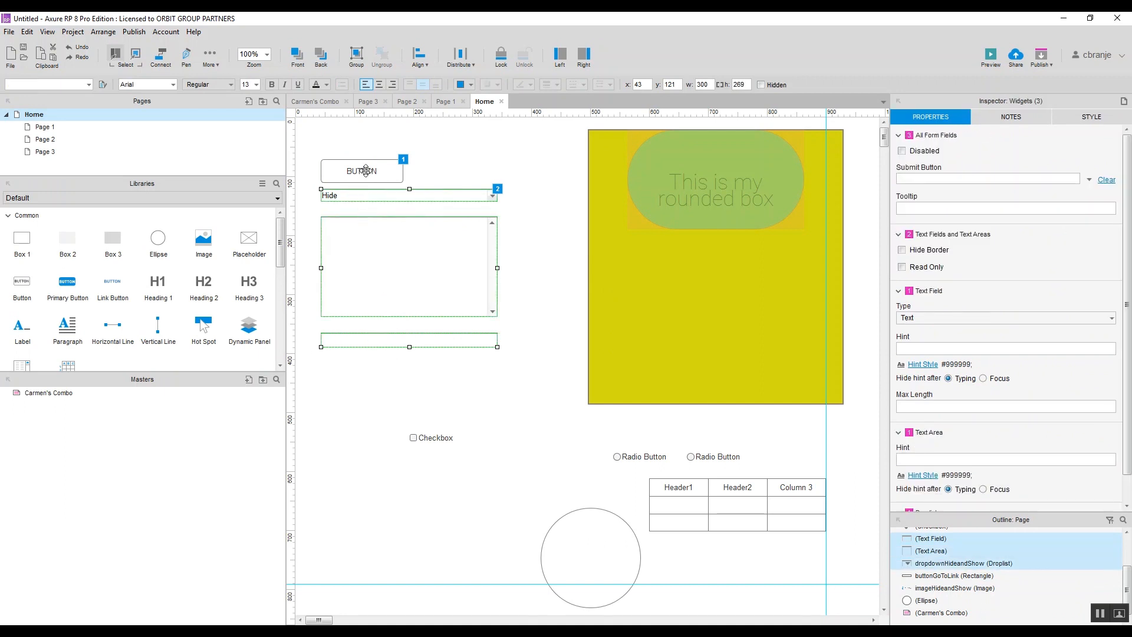
left_click(366, 170, "shift")
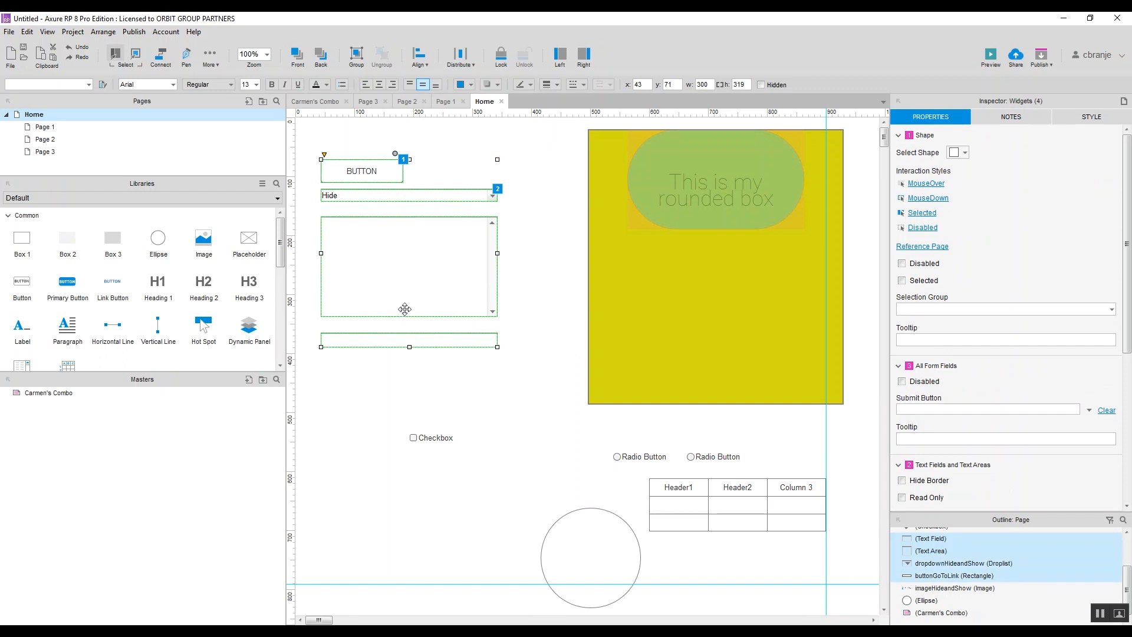
right_click(421, 258)
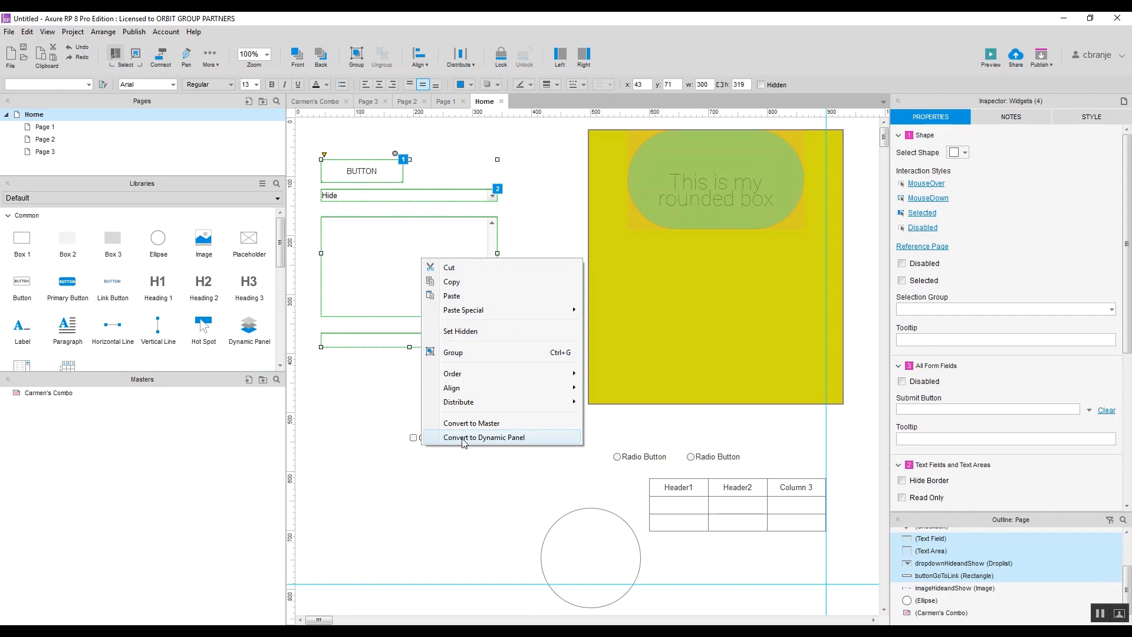
left_click(464, 439)
left_click(512, 396)
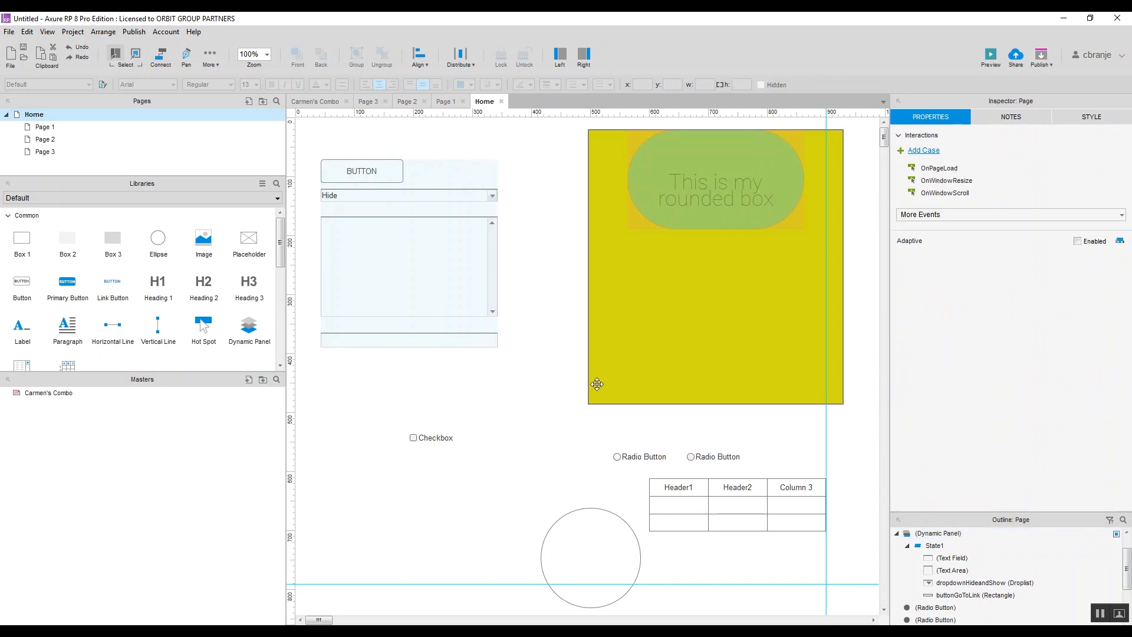
- Try moving the dynamic panel around the page as a single unit, such as to x 93, y 54
left_click_drag(419, 254, 459, 255)
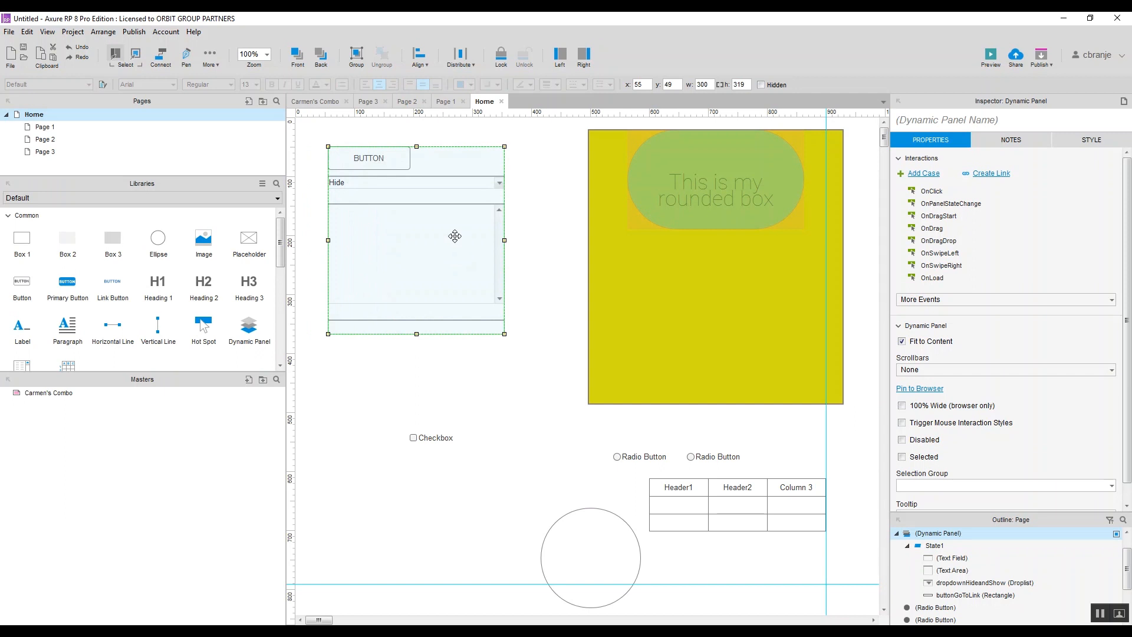
left_click(415, 419)
left_click_drag(453, 269, 474, 272)
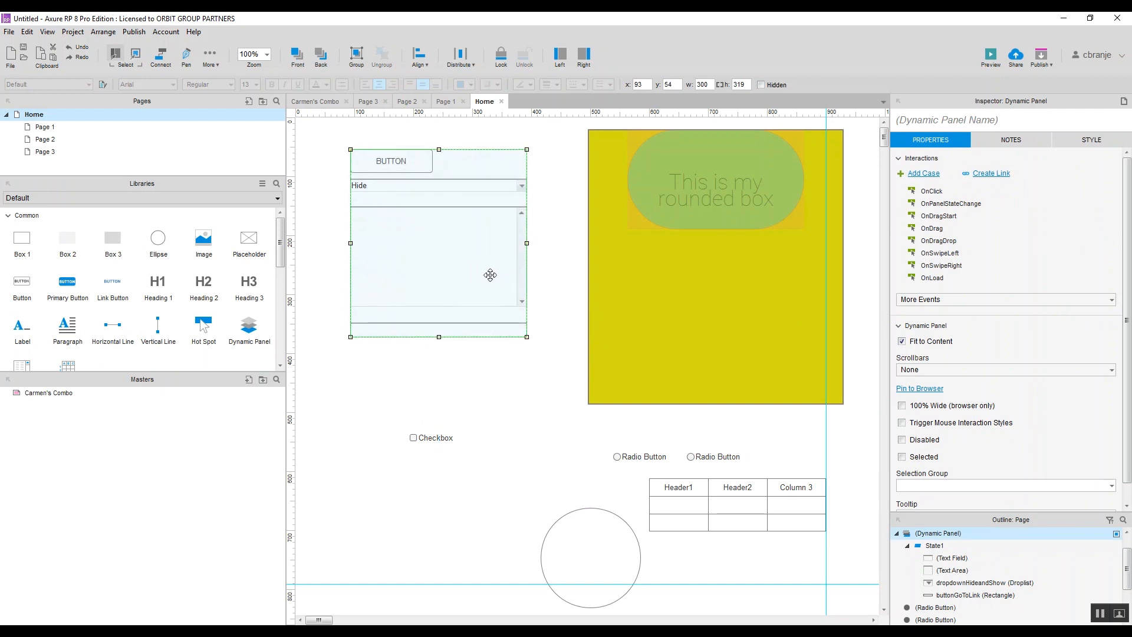
left_click_drag(509, 318, 470, 313)
- Undo the dynamic panel moves and the conversion of the four widgets
key("ctrl+z")
key("ctrl+z")
key("ctrl+z")
key("ctrl+z")
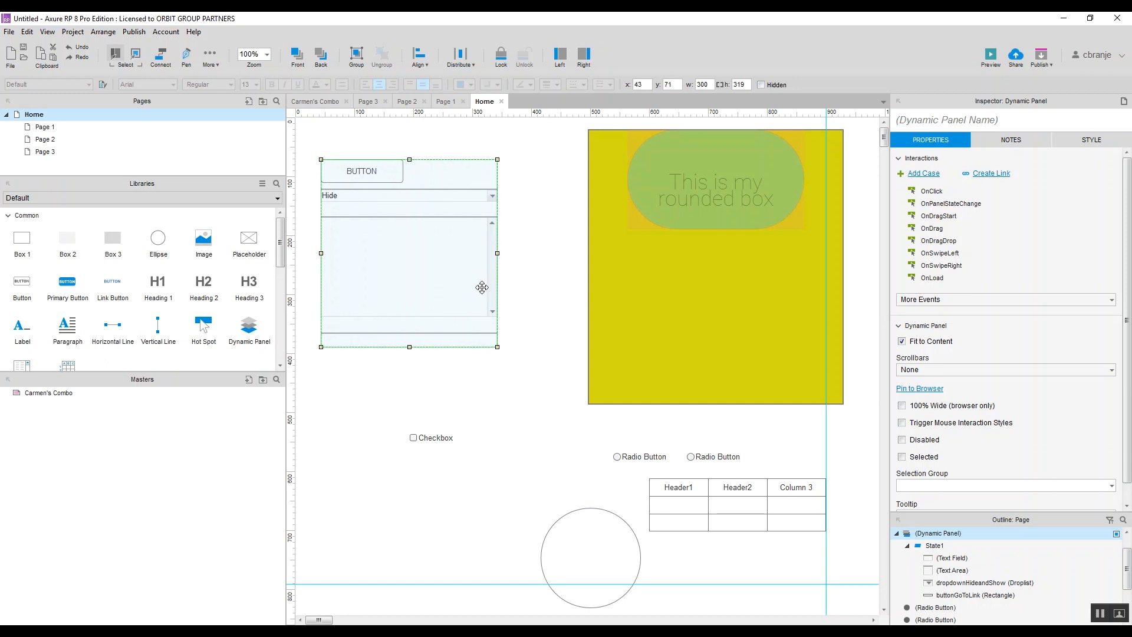
- Move the checkbox up into the gap between the text field and the green box
left_click(556, 283)
scroll(554, 385, "down", 3)
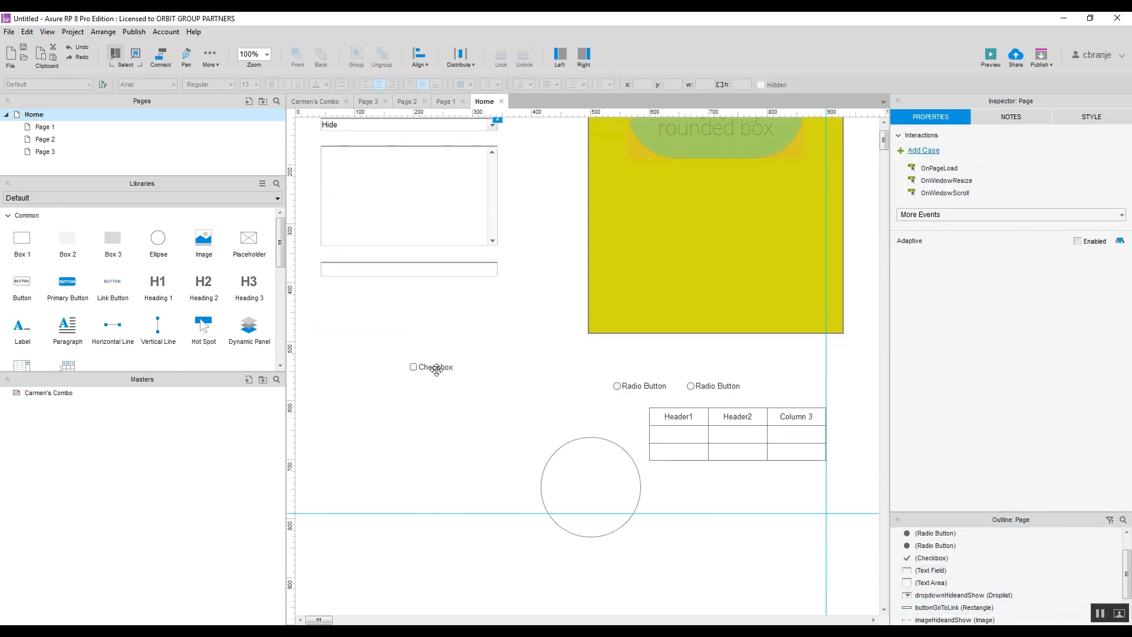
left_click_drag(437, 370, 552, 280)
- Switch to Chrome and open google.com in a new tab
left_click(365, 633)
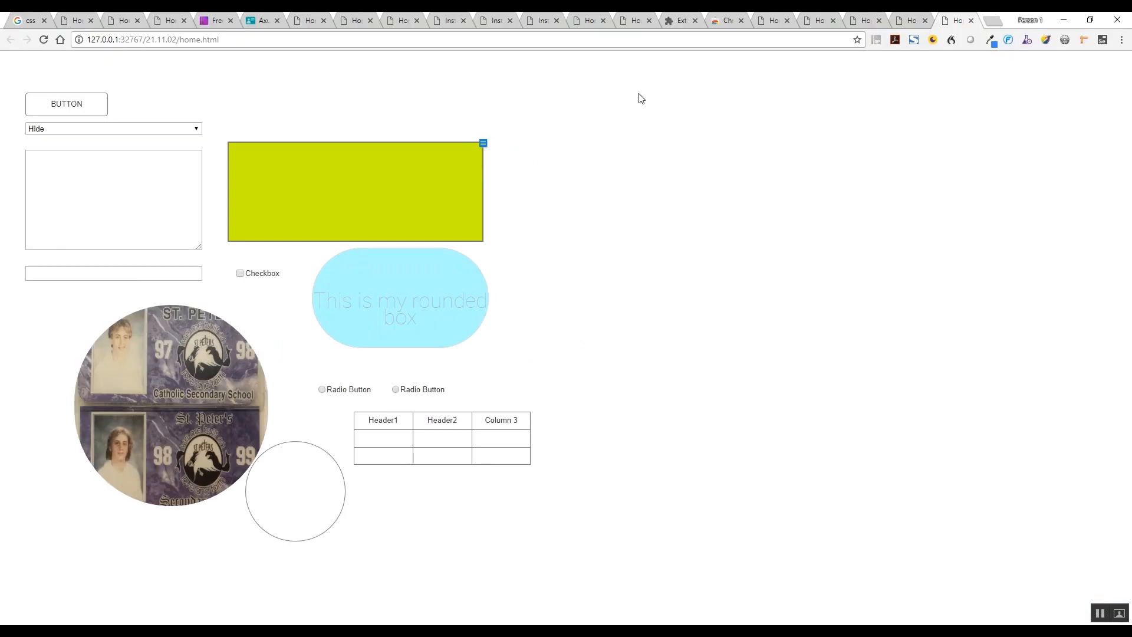
key("ctrl+t")
type("google.com")
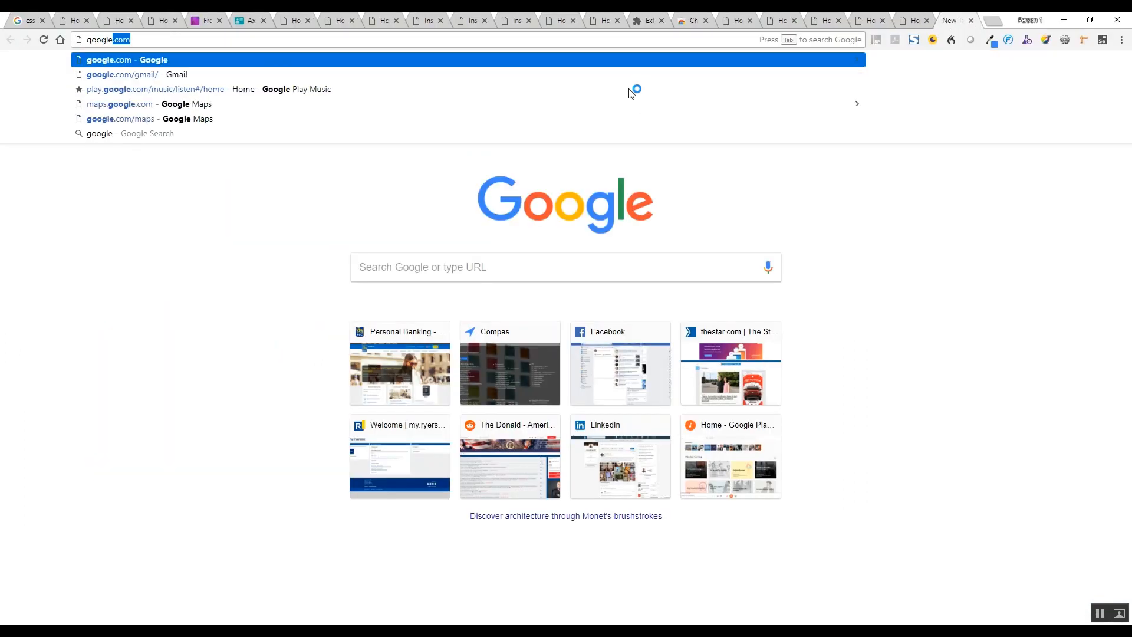
key("Return")
- Search Google for "landscape" and show the image results
left_click(442, 255)
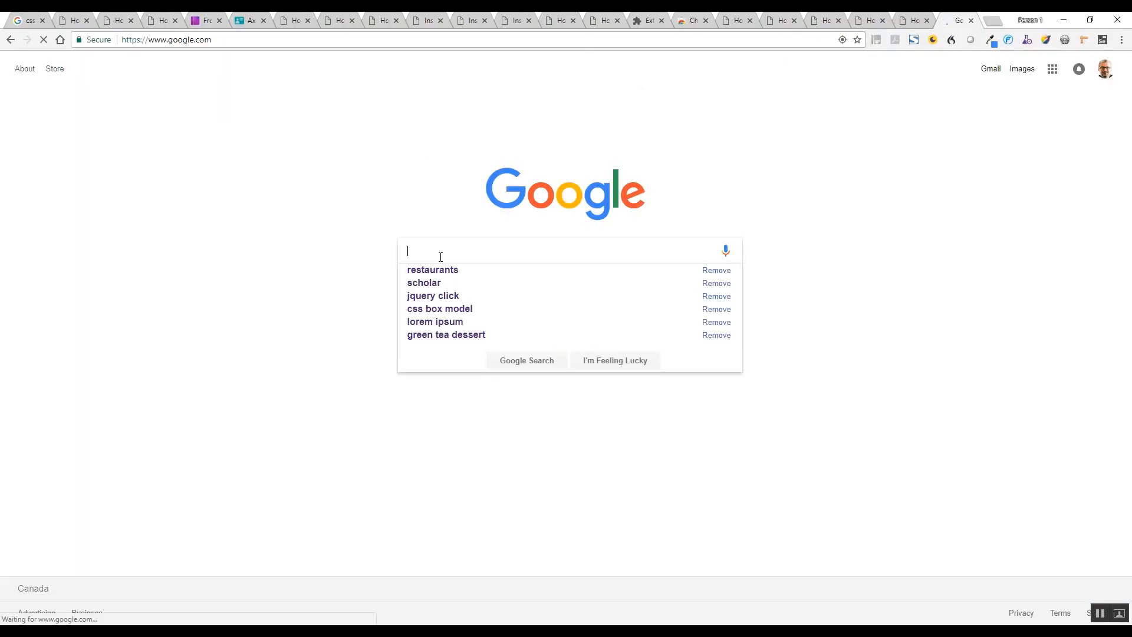
type("landscape")
key("Return")
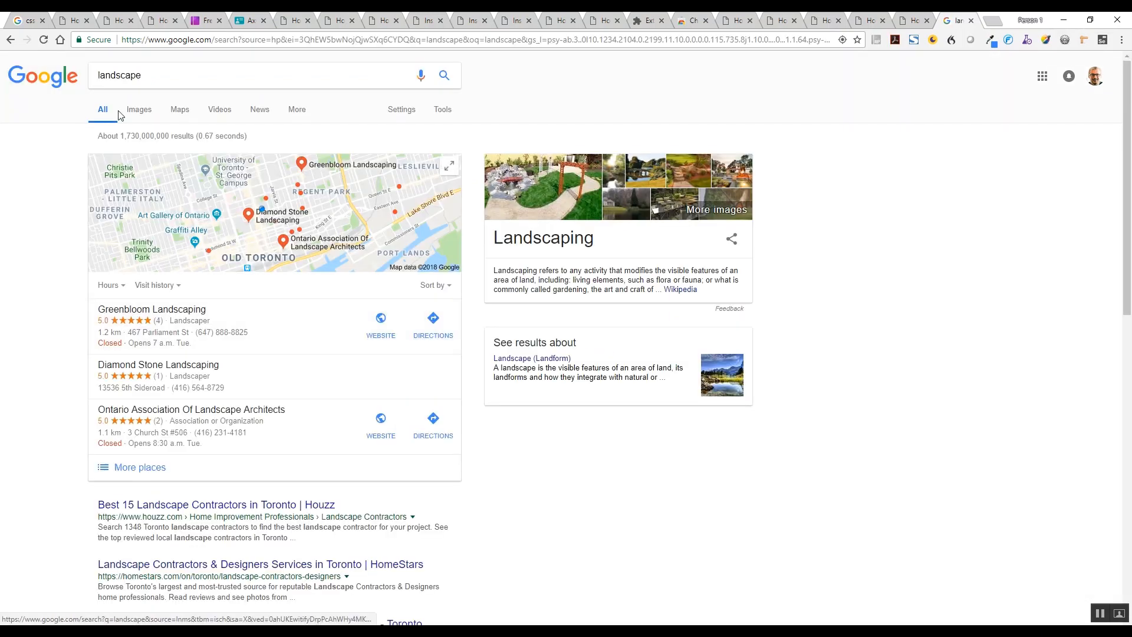
left_click(140, 111)
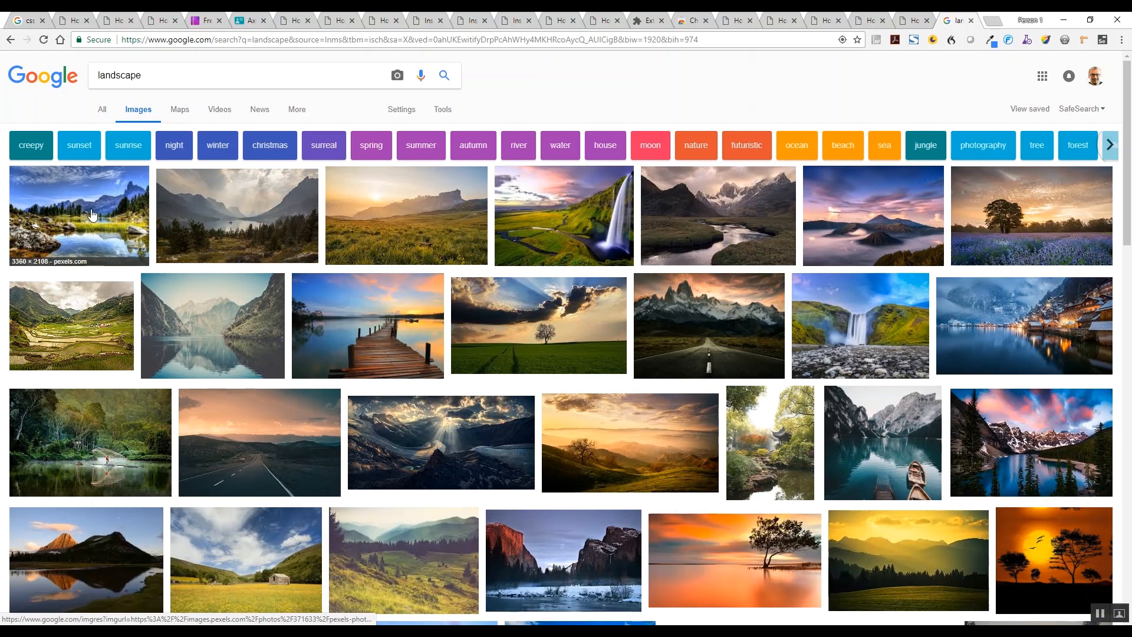
- Open the first landscape results in separate tabs and save clouds-country-daylight-371633.jpg to the Interaction Design folder
middle_click(220, 215)
middle_click(415, 228)
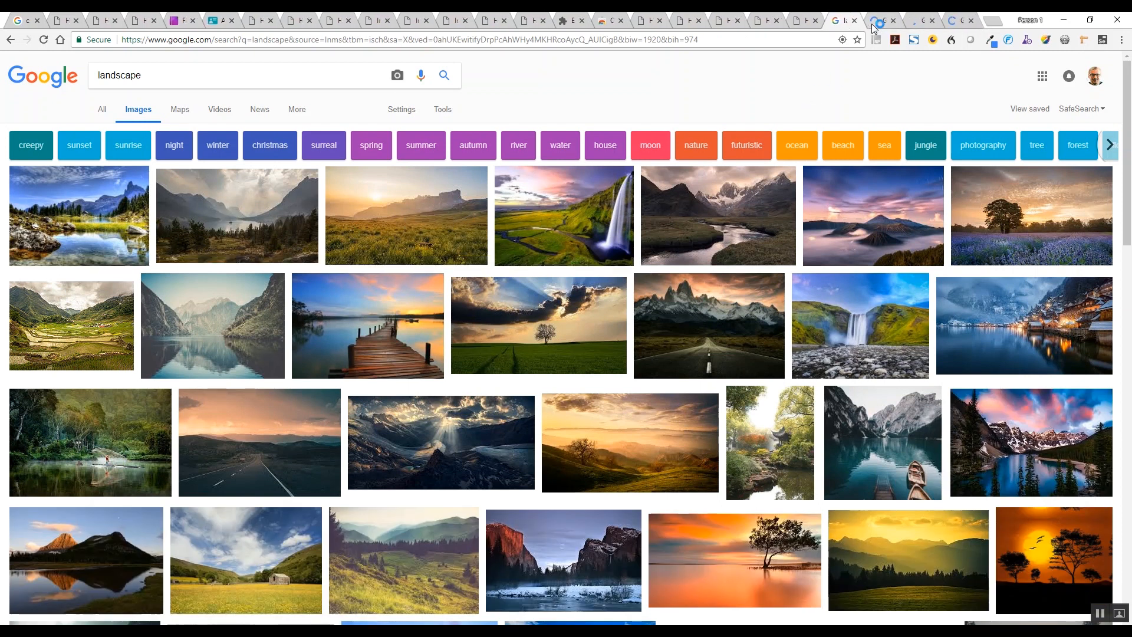
left_click(872, 22)
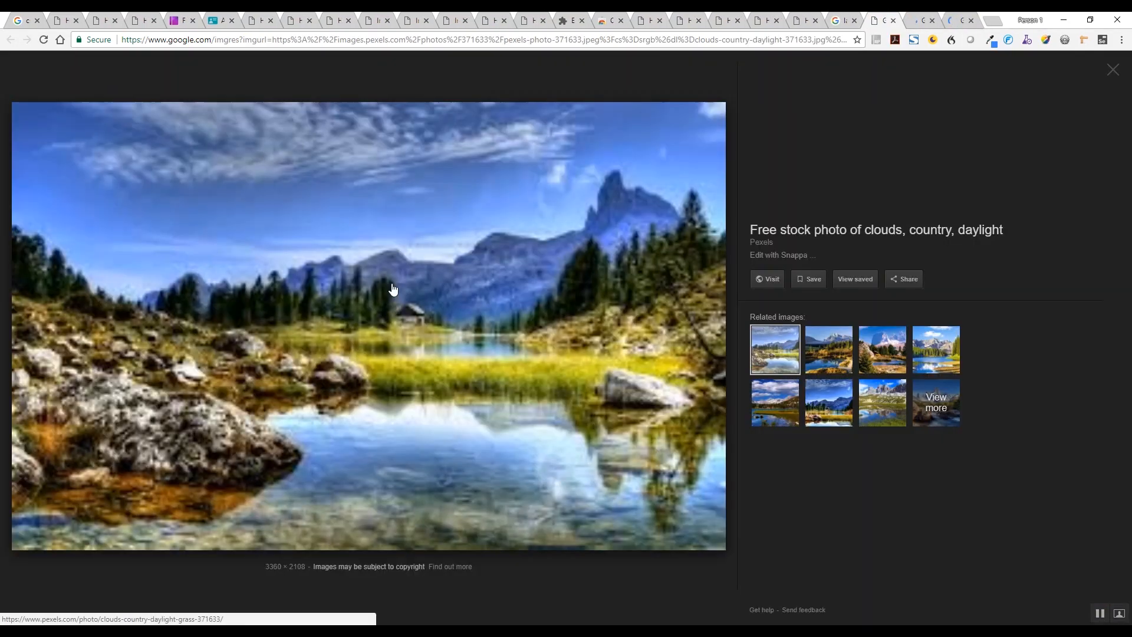
right_click(371, 244)
left_click(450, 339)
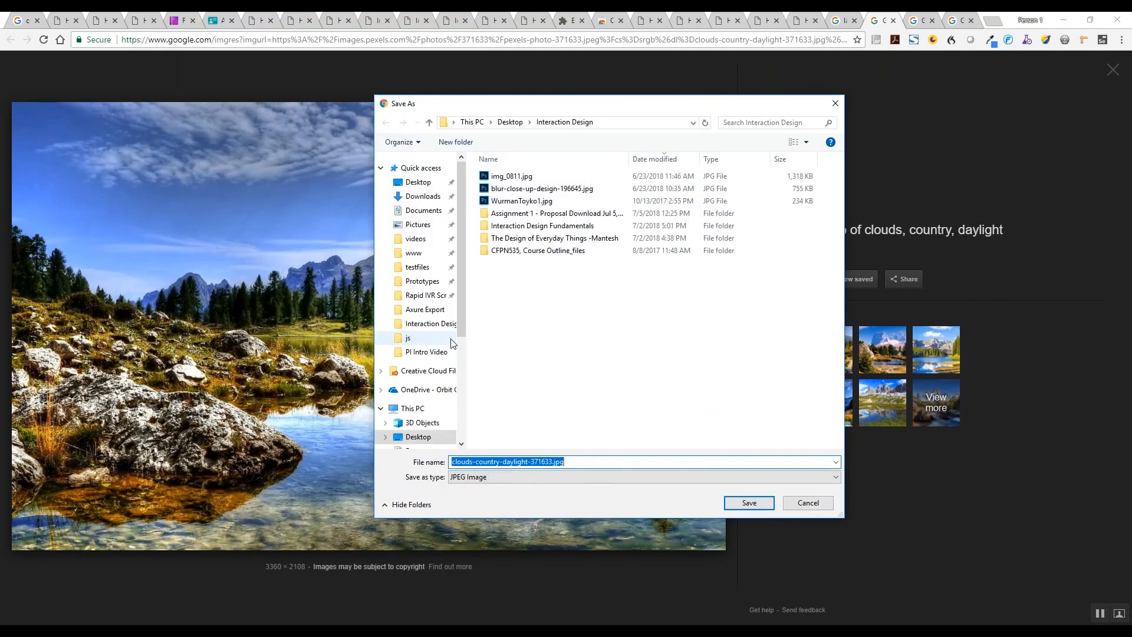
key("Return")
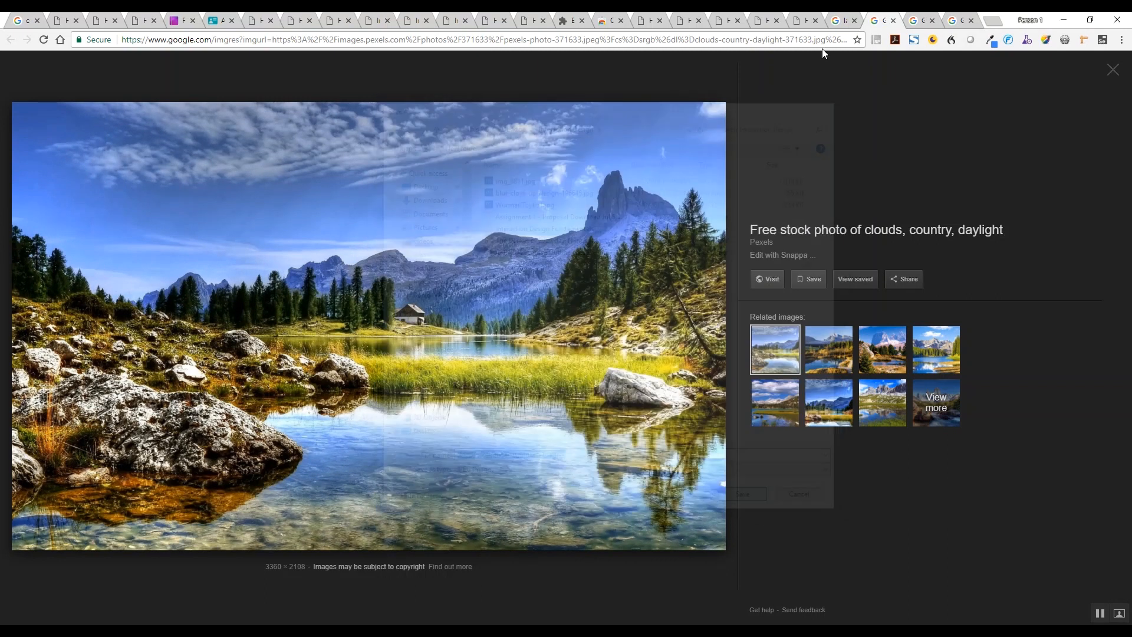
- Save the misty mountain lake picture from its tab as pexels-photo-414171.jpeg in the Interaction Design folder
key("ctrl+Tab")
right_click(404, 292)
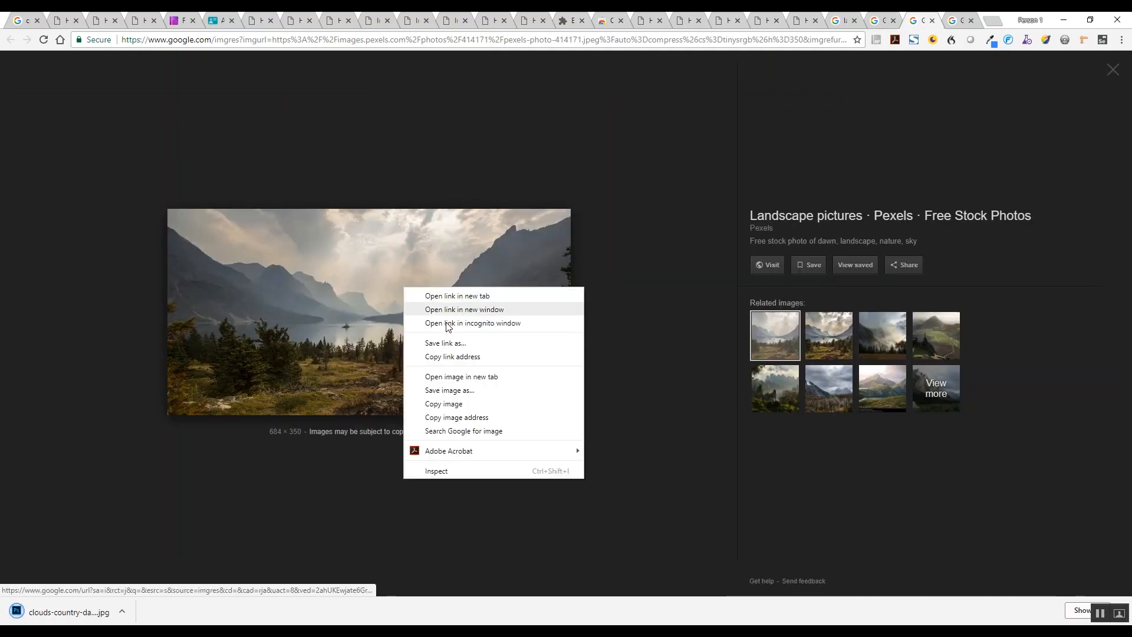
left_click(467, 390)
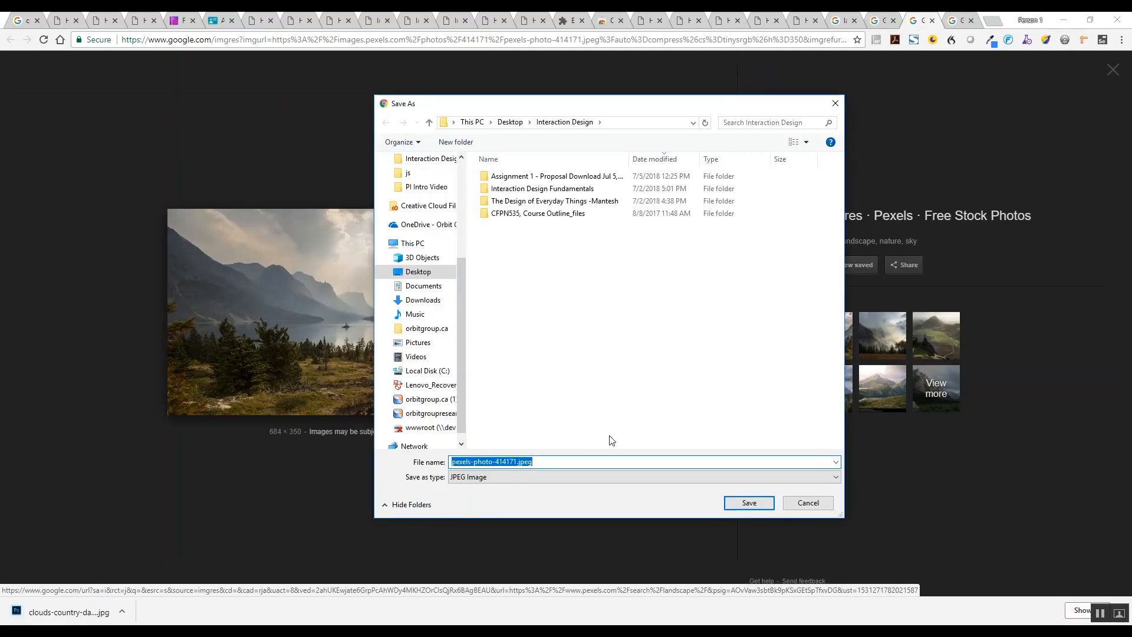
left_click(734, 512)
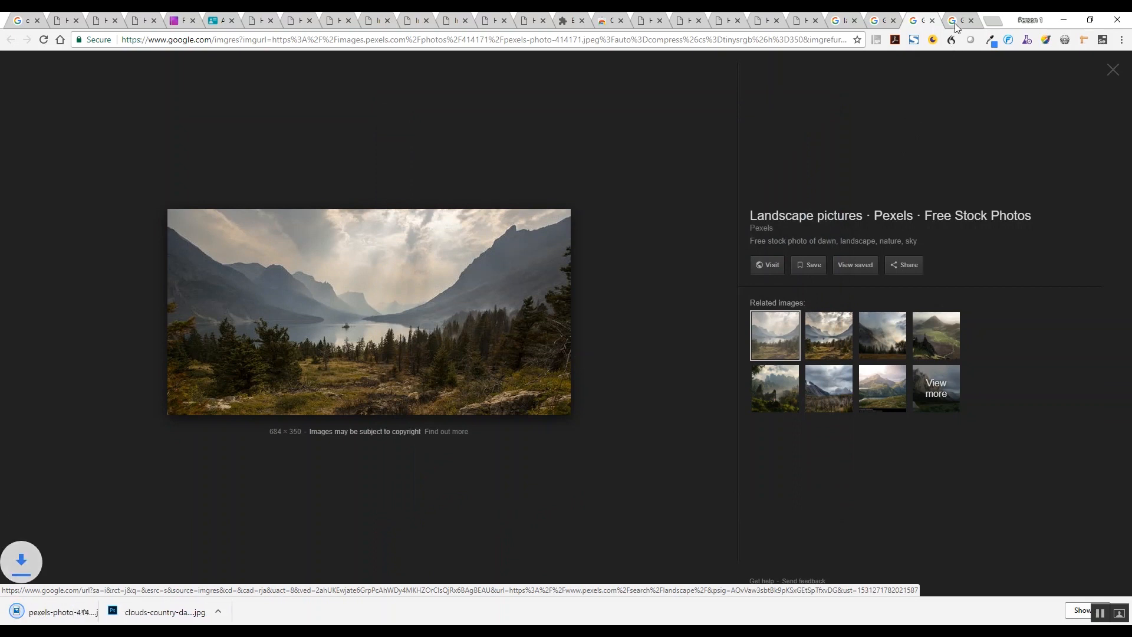
- Save the Unsplash sunrise meadow picture from its tab to the Interaction Design folder
key("ctrl+Tab")
right_click(393, 289)
left_click(476, 391)
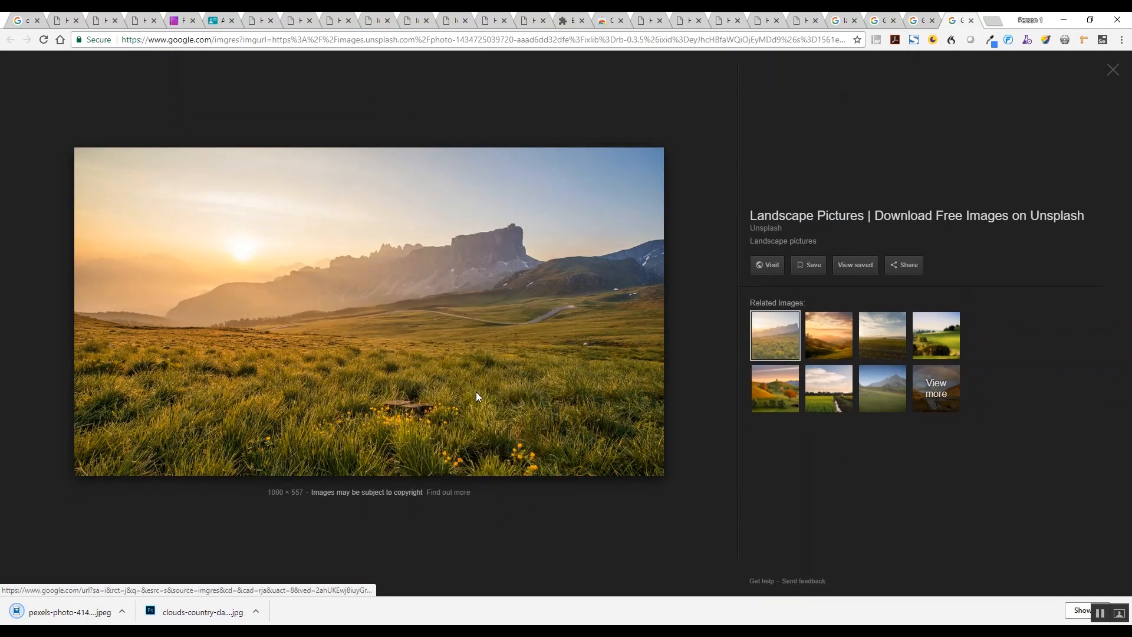
left_click(746, 501)
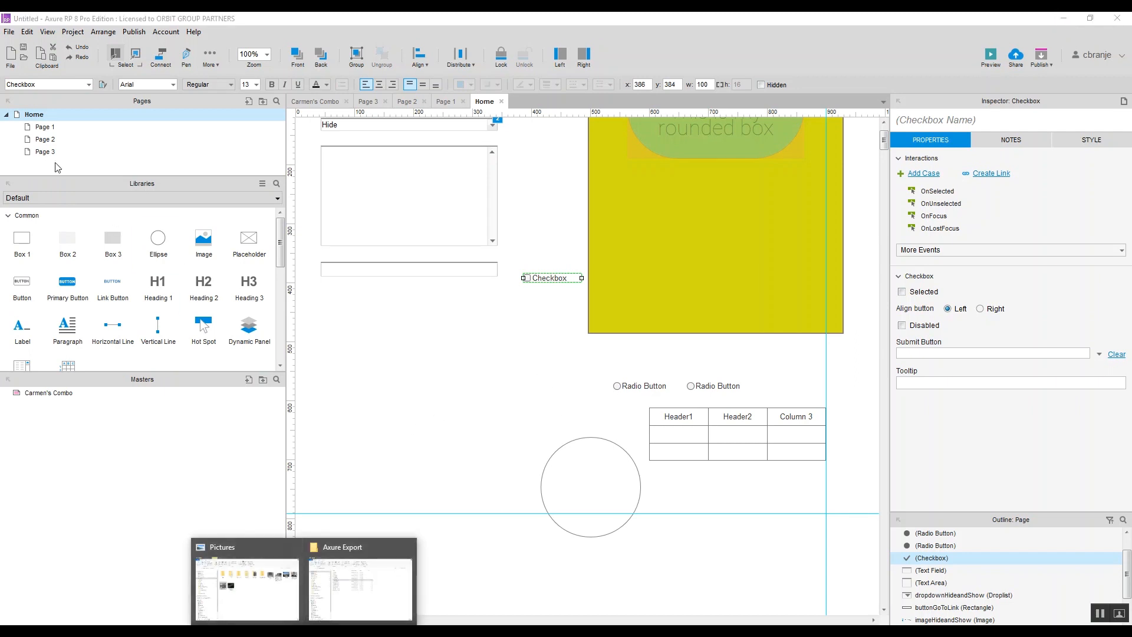
- Switch to Axure RP, open Page 1 and delete the master instance placed on it
double_click(52, 129)
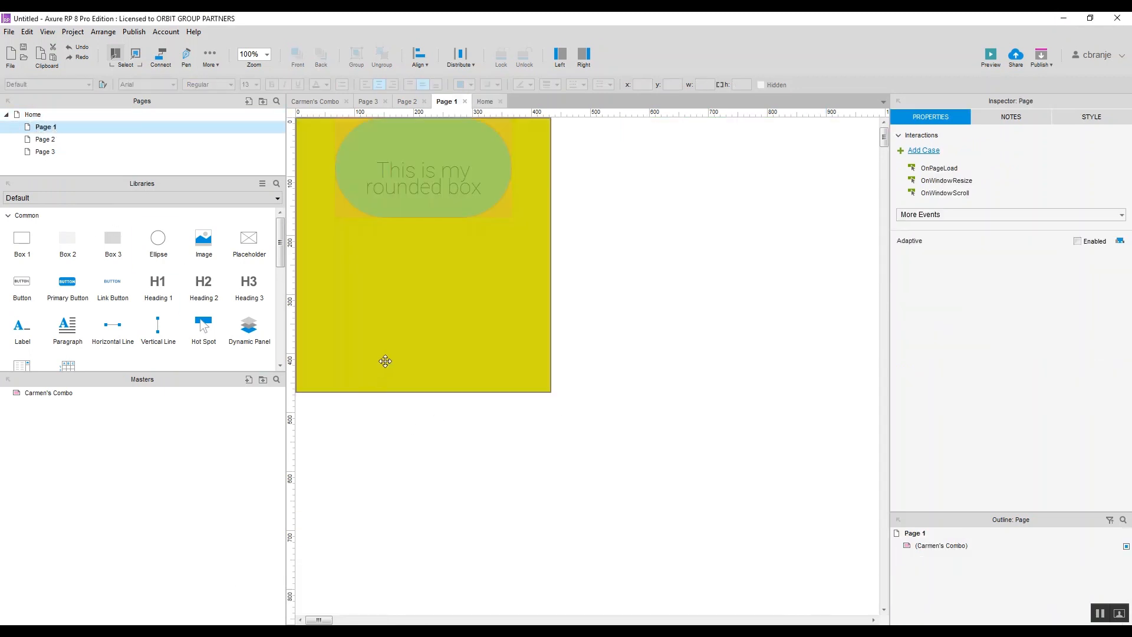
left_click(345, 230)
key("Delete")
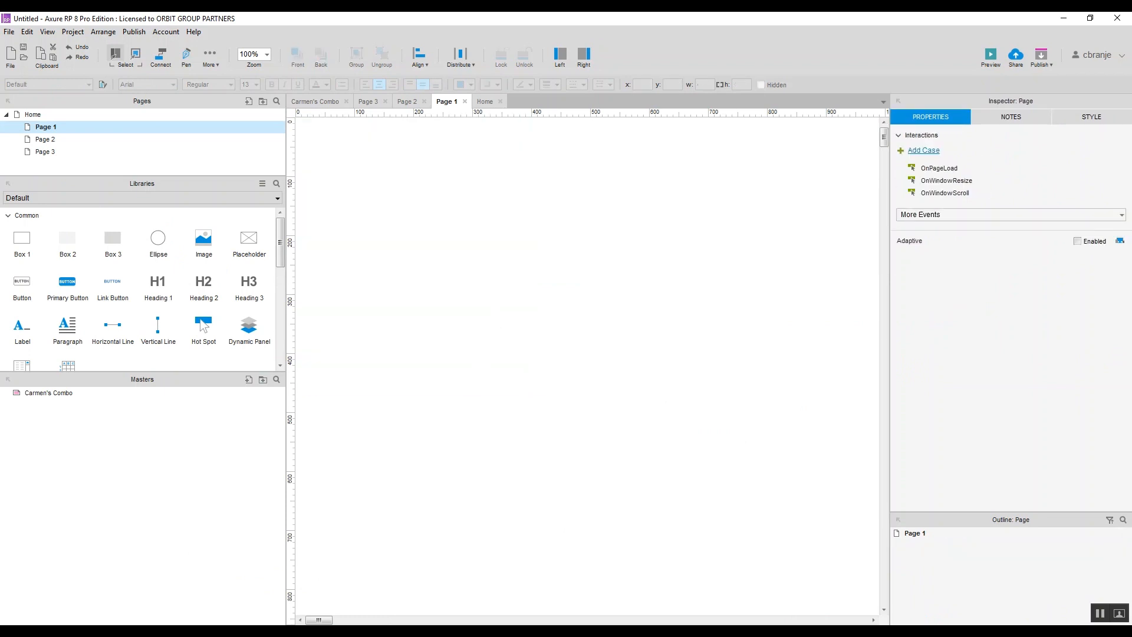
- Switch to File Explorer, show the Interaction Design folder sorted by date modified, and place its window beside the Axure canvas
mouse_move(303, 631)
left_click(247, 581)
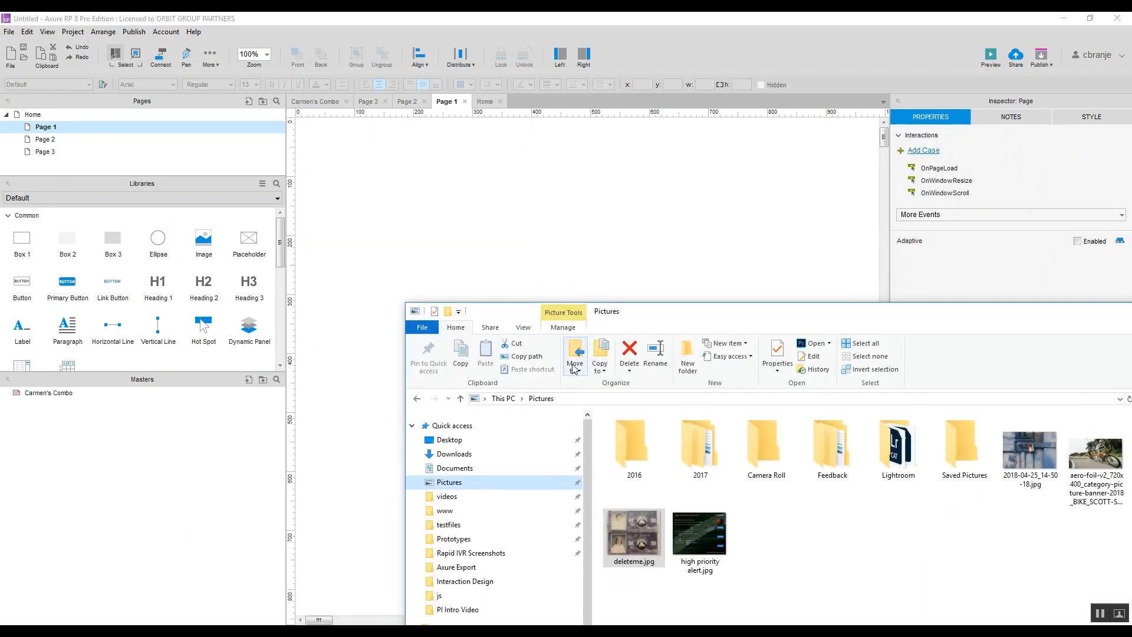
left_click_drag(673, 312, 922, 206)
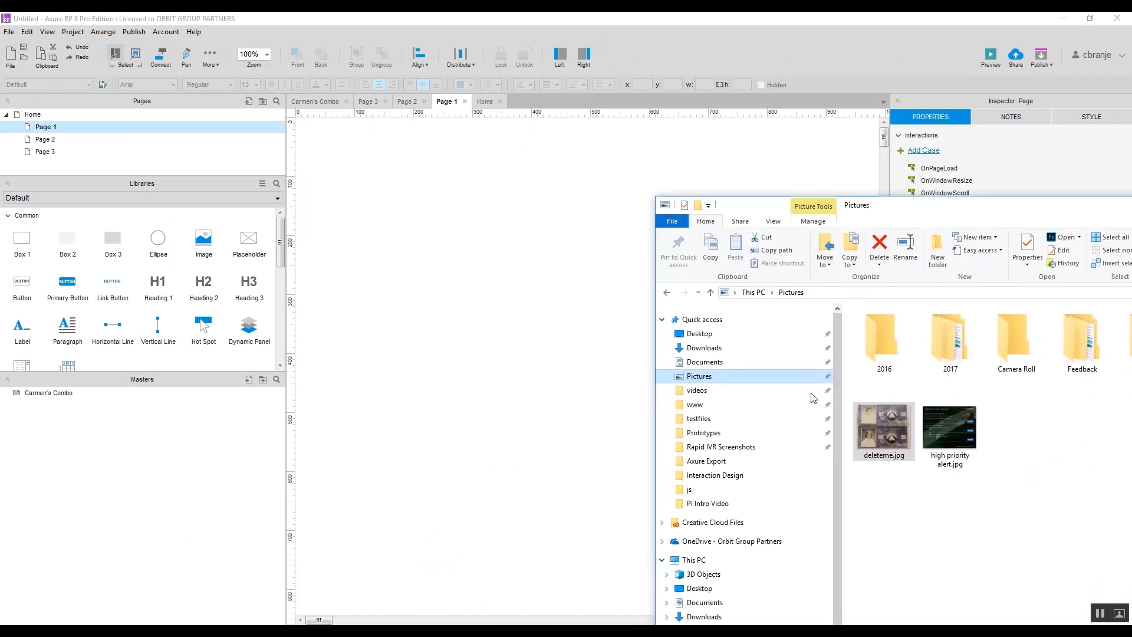
left_click(728, 480)
scroll(942, 488, "down", 8)
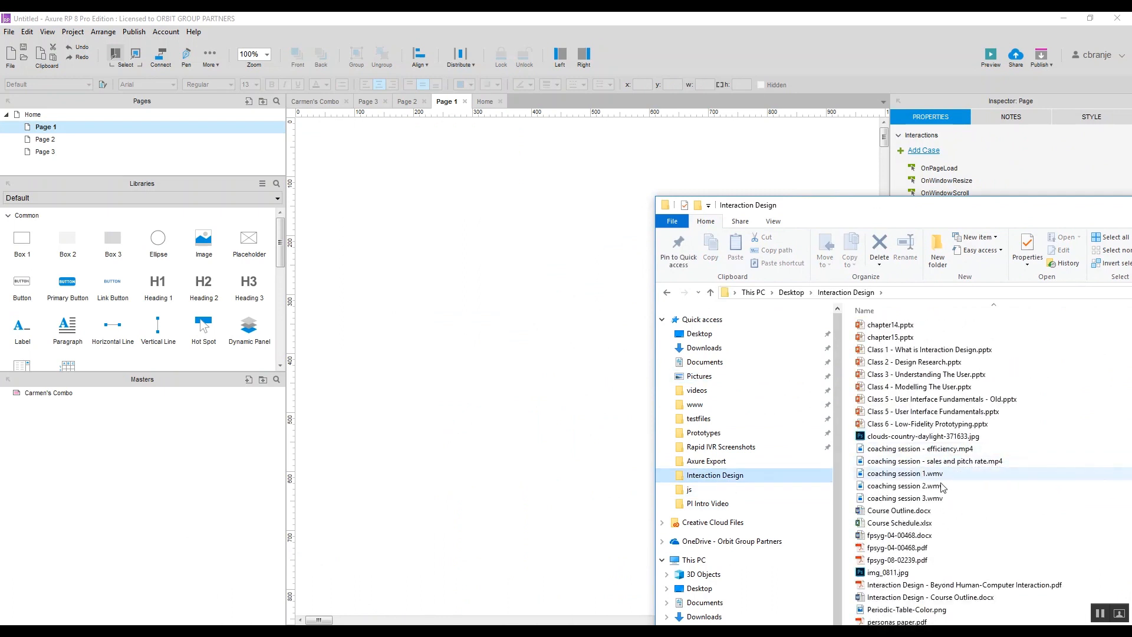
left_click_drag(961, 205, 873, 86)
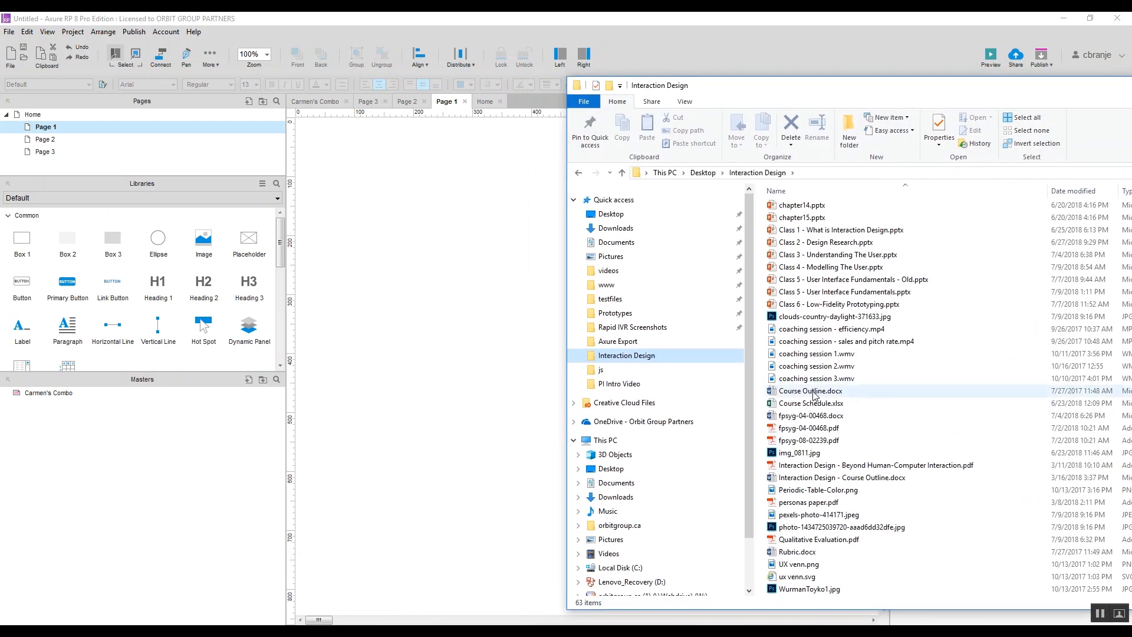
scroll(831, 448, "up", 10)
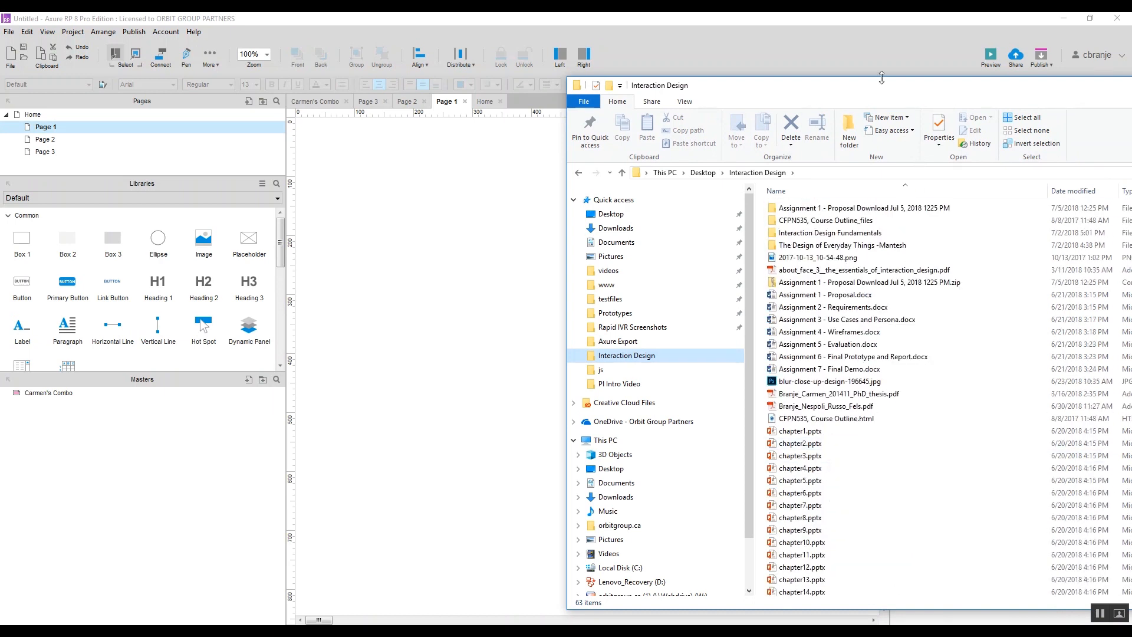
left_click_drag(881, 88, 607, 81)
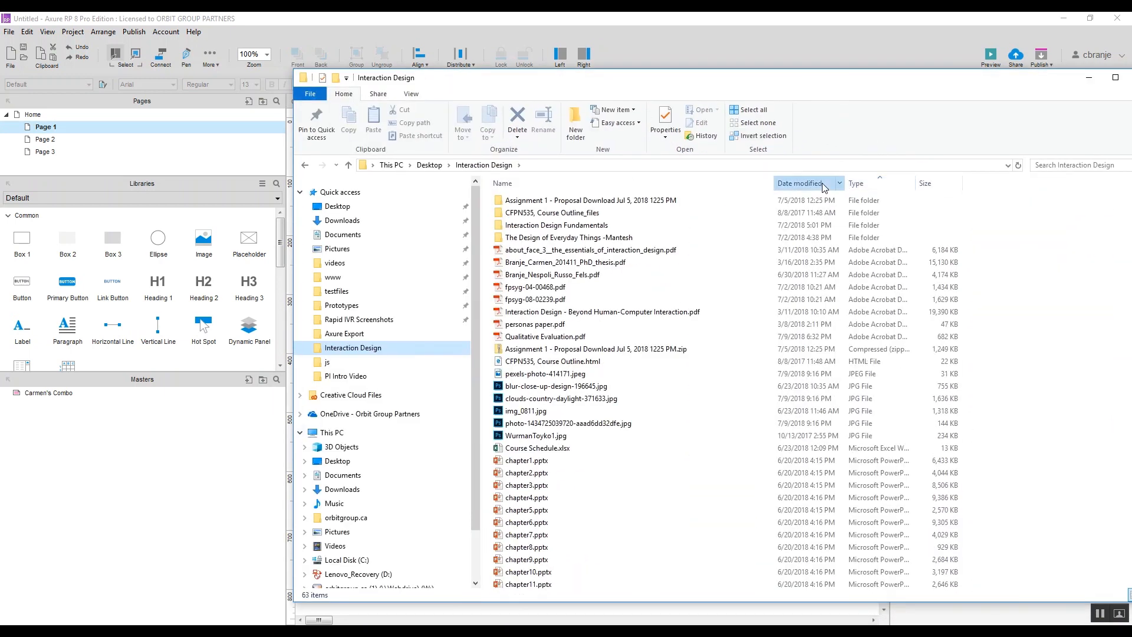
left_click(800, 184)
left_click_drag(659, 85, 1014, 92)
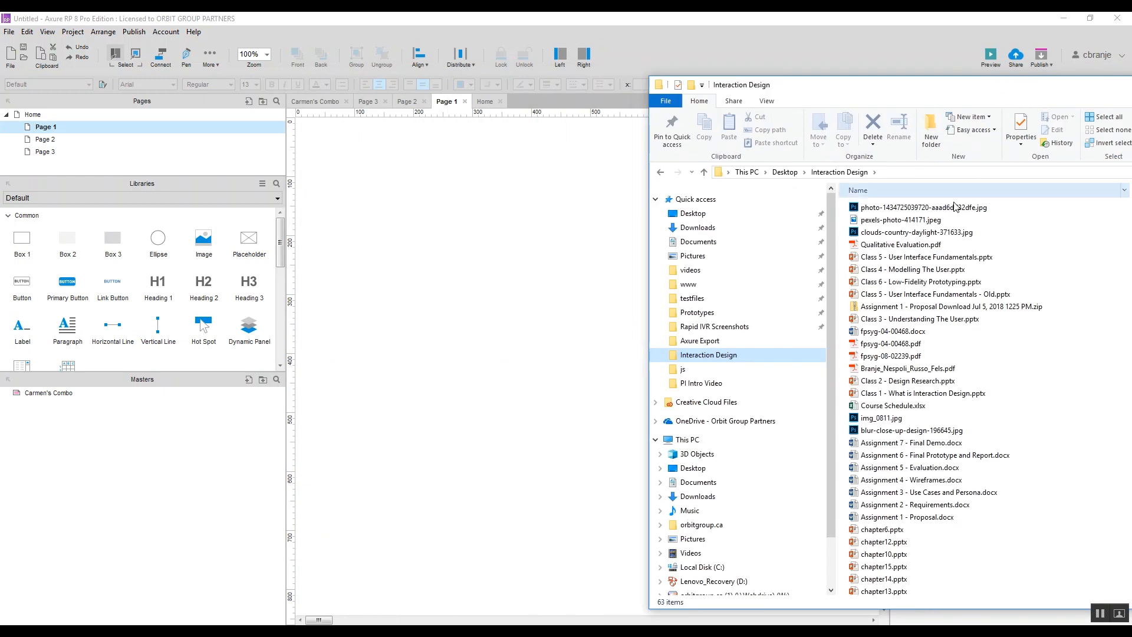
- Insert clouds-country-daylight-371633.jpg from the folder onto the Page 1 canvas and accept optimizing the large image
left_click_drag(917, 232, 431, 254)
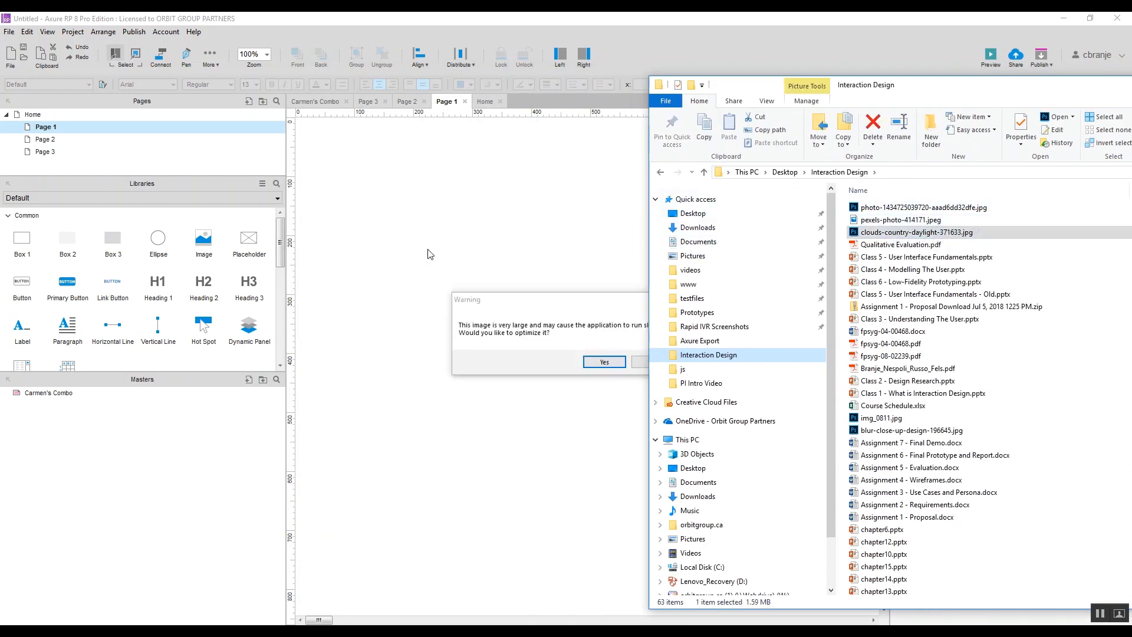
left_click(584, 322)
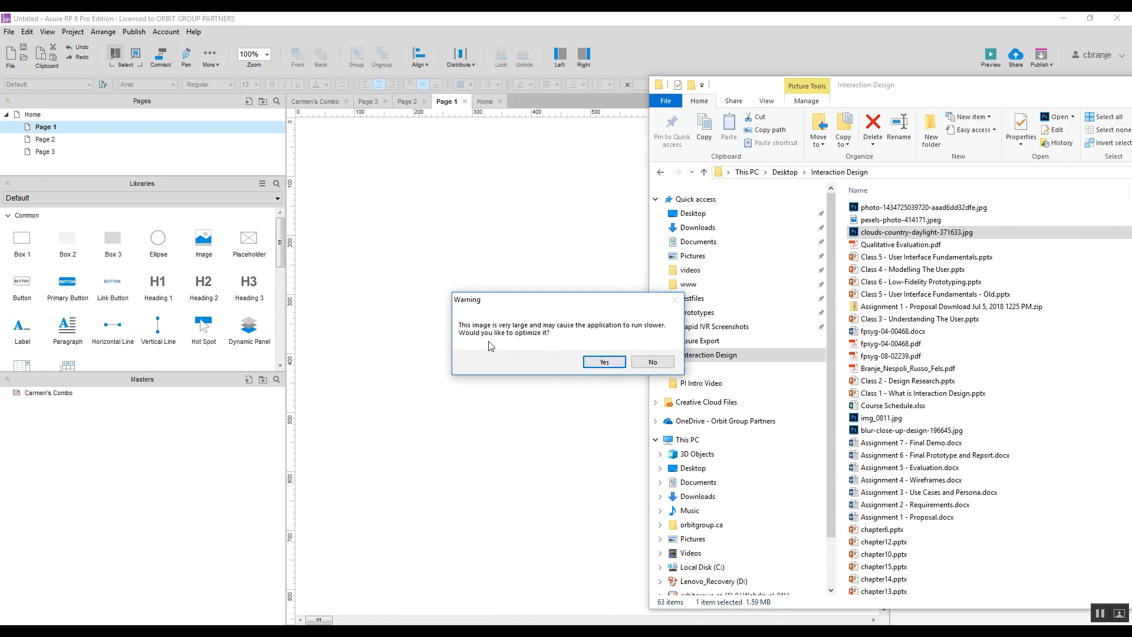
left_click(609, 360)
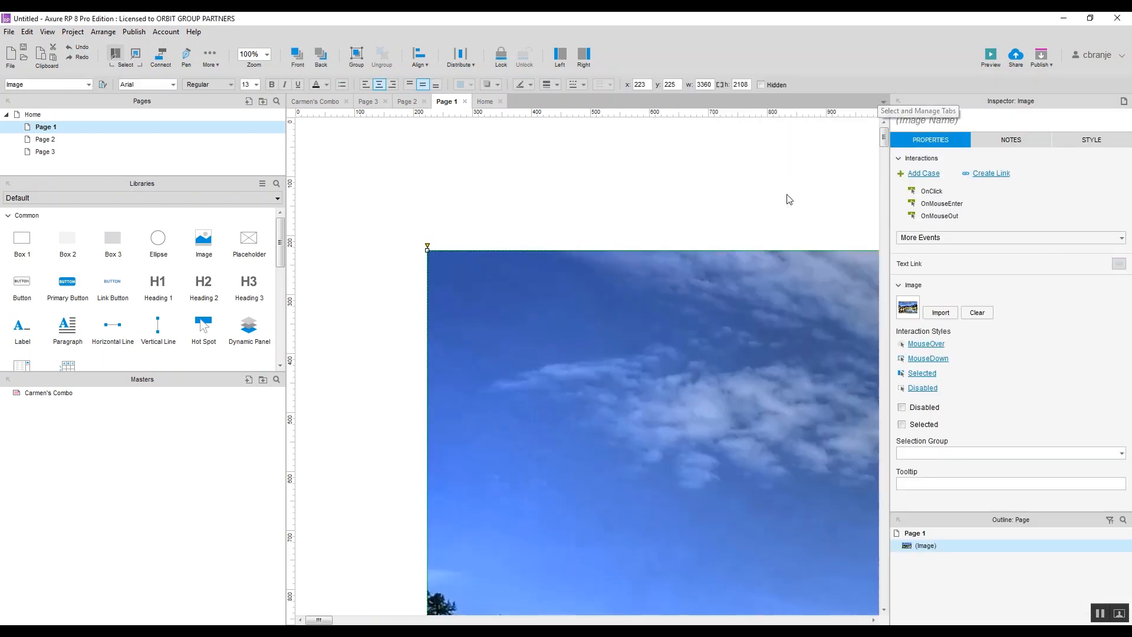
- Shrink the landscape image to about 1203 by 753 and move it to about x 184, y 232
scroll(616, 401, "down", 4)
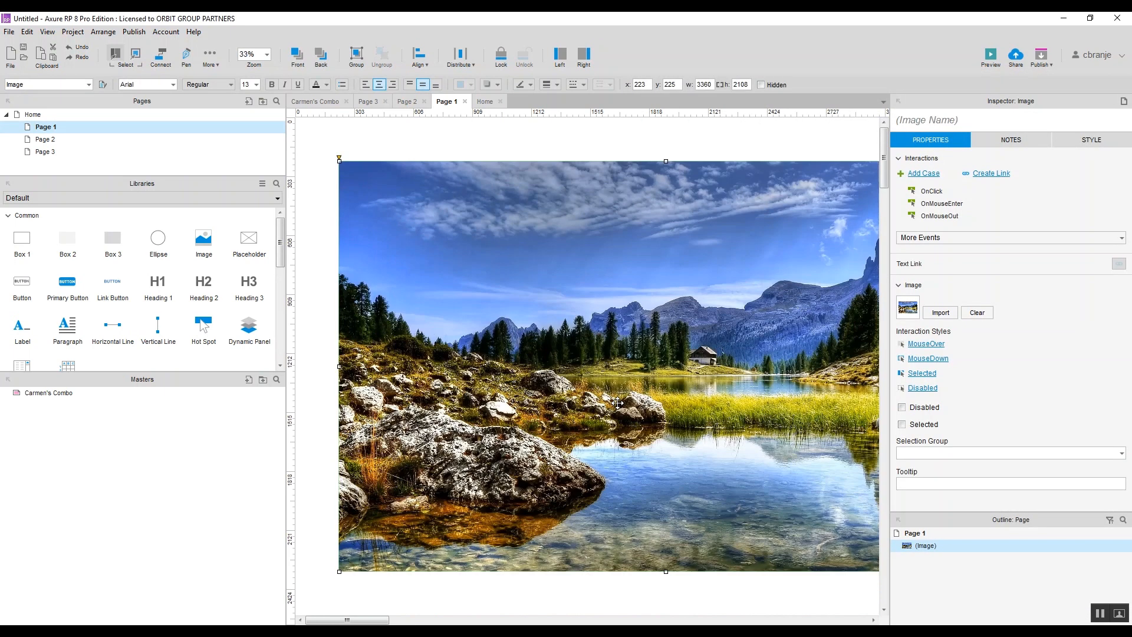
scroll(618, 402, "down", 1)
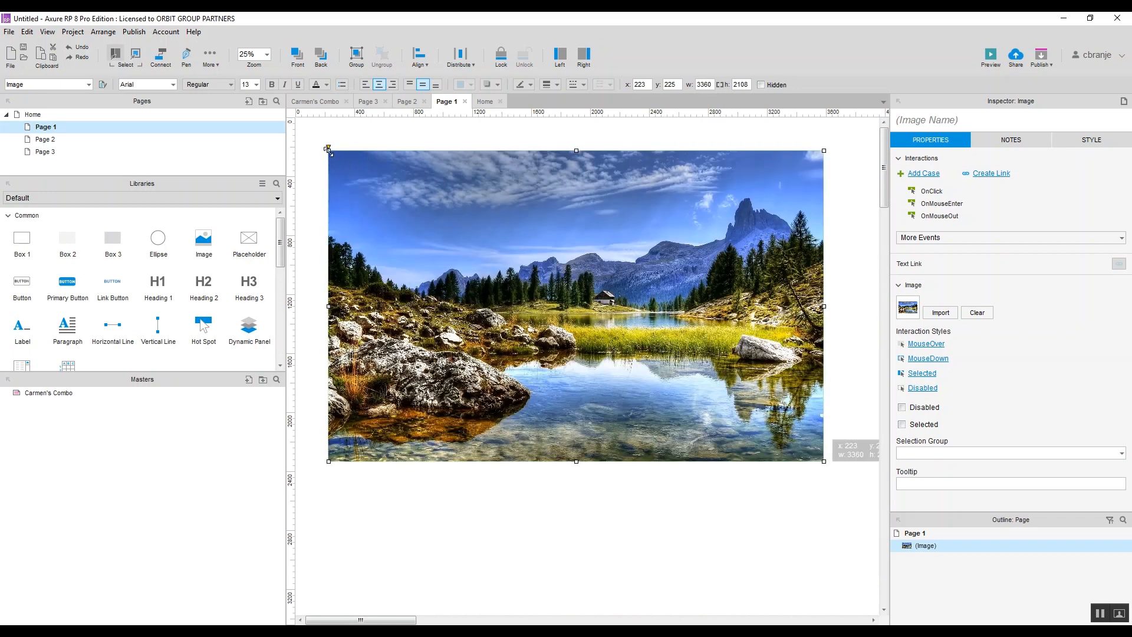
left_click_drag(328, 149, 646, 350)
left_click_drag(757, 409, 438, 217)
scroll(438, 217, "up", 3)
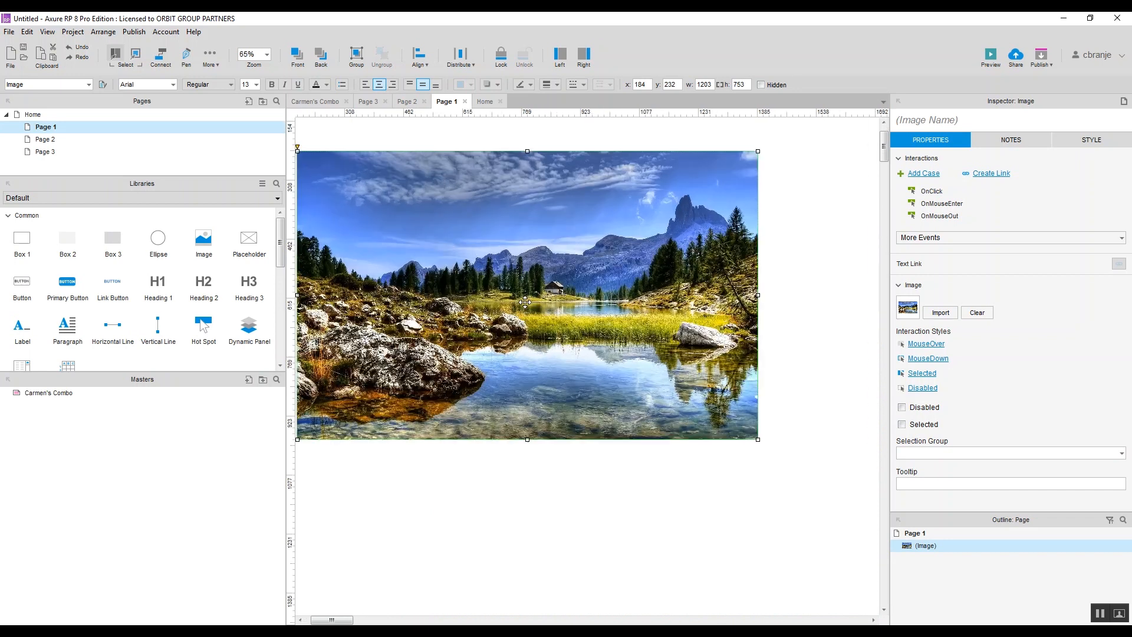
left_click_drag(332, 620, 327, 620)
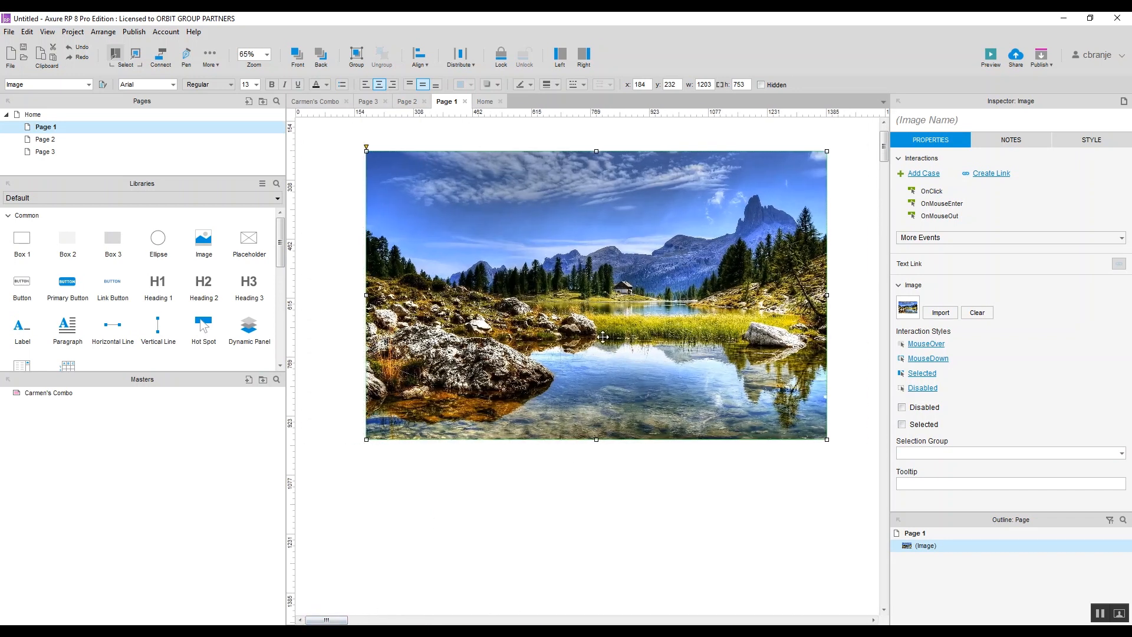
right_click(523, 322)
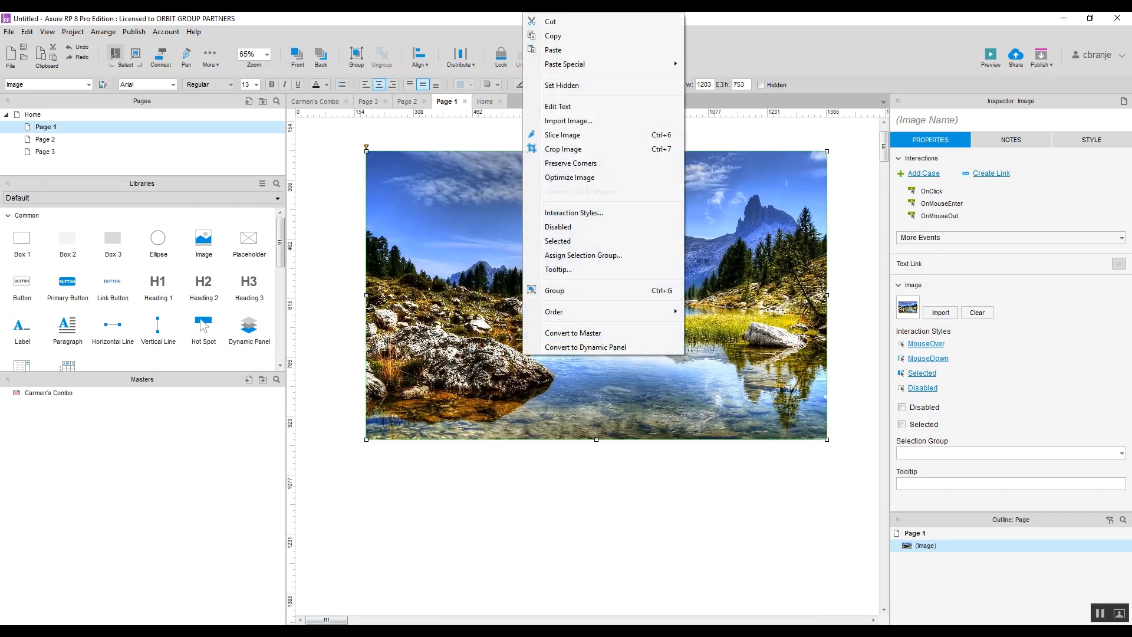
left_click(475, 326)
right_click(503, 319)
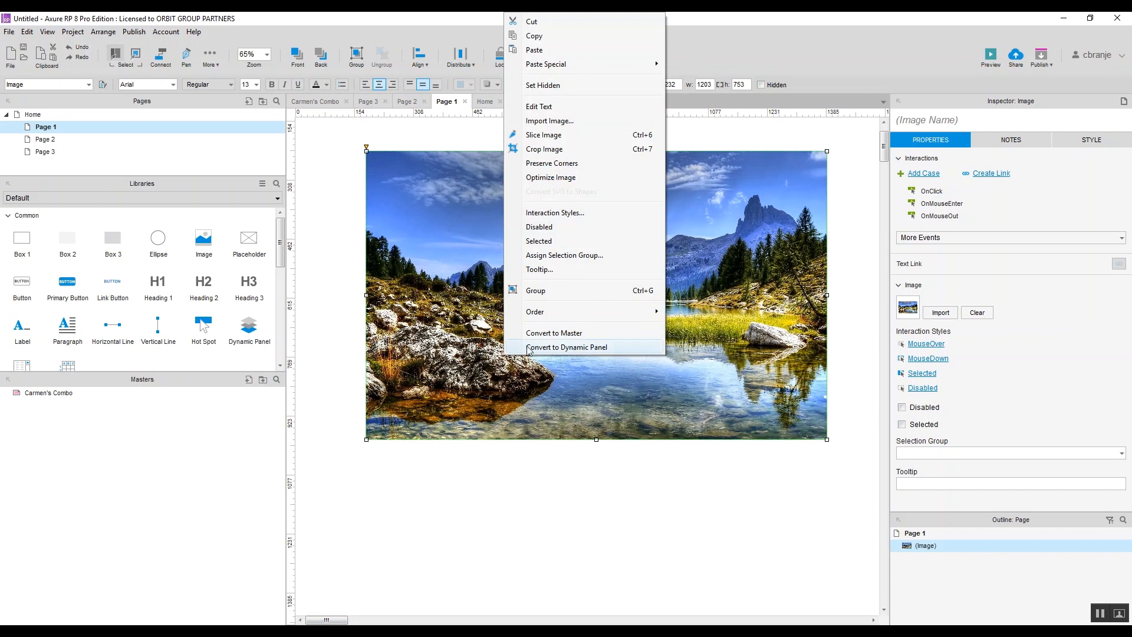
left_click(243, 330)
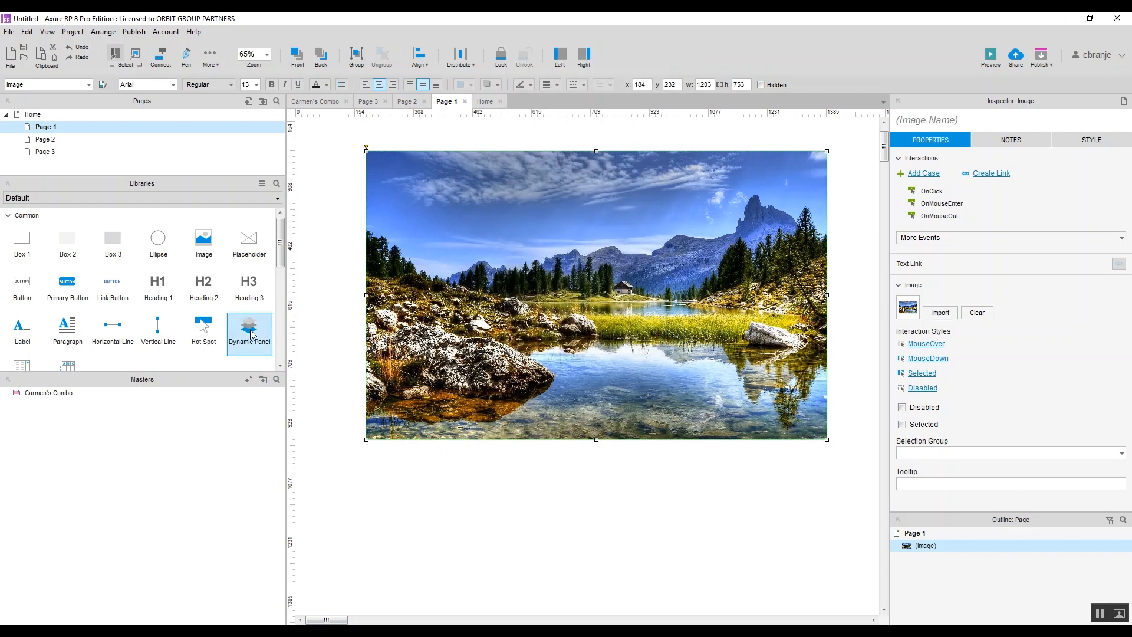
- Place a 300 by 170 dynamic panel below the landscape image and cut the image from Page 1
left_click_drag(249, 339, 438, 470)
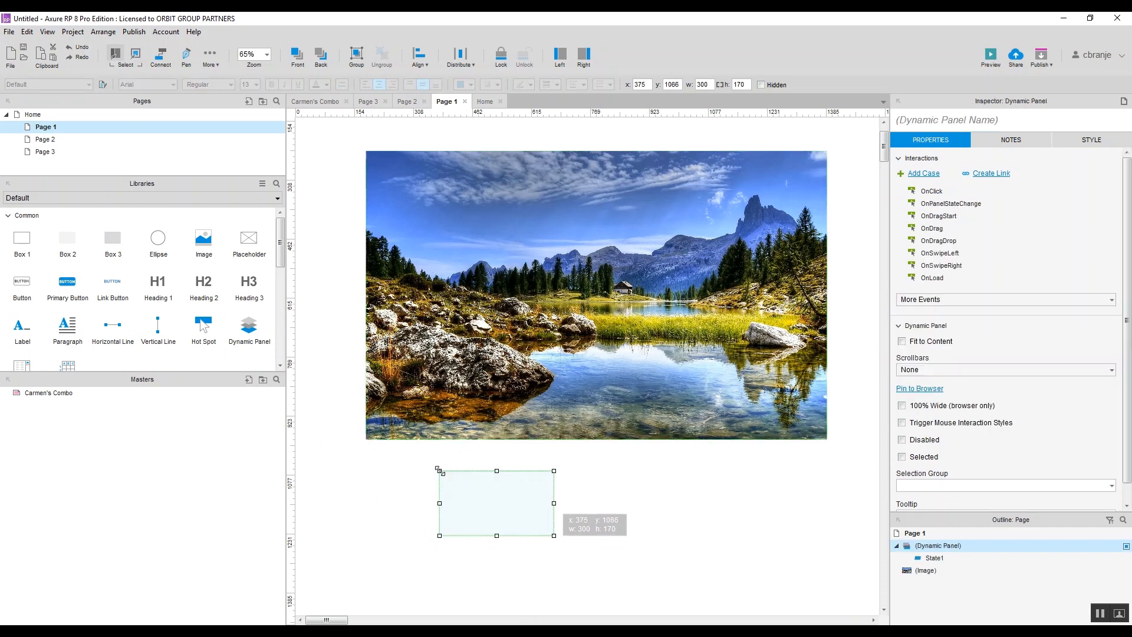
mouse_move(525, 337)
left_mouse_down()
mouse_move(644, 323)
mouse_move(542, 325)
left_mouse_up()
left_click(481, 533)
left_click_drag(525, 507, 433, 494)
left_click(533, 339)
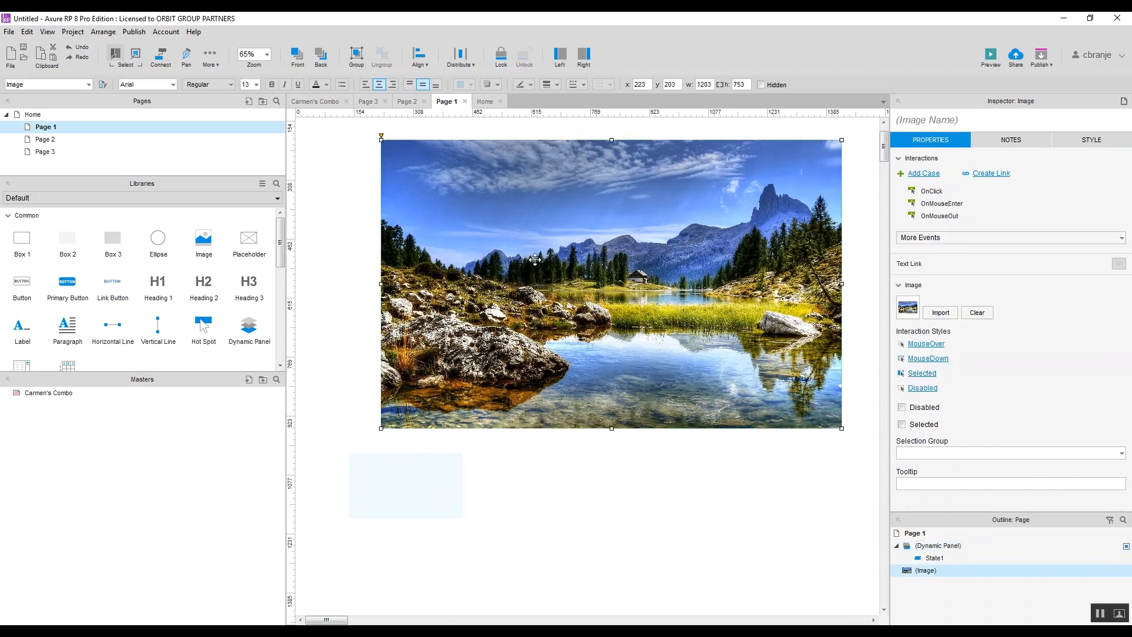
key("Delete")
- Move the dynamic panel up to about x 267, y 297 and enlarge it to about 1215 by 823
left_click_drag(379, 493, 467, 240)
left_click(514, 248)
left_click(498, 227)
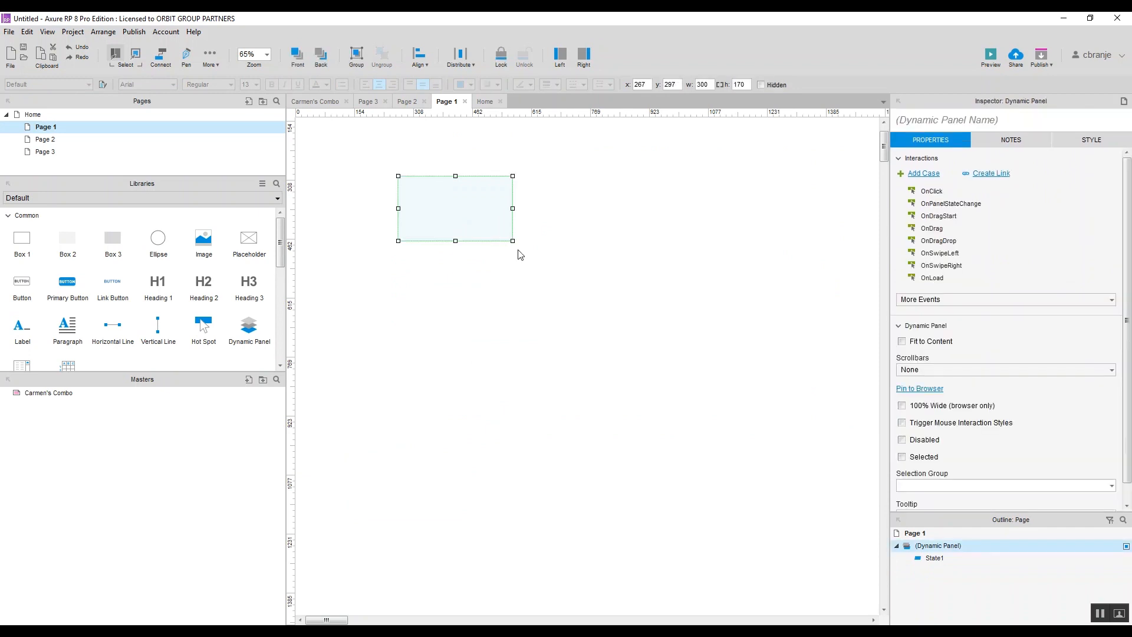
left_click_drag(512, 241, 864, 491)
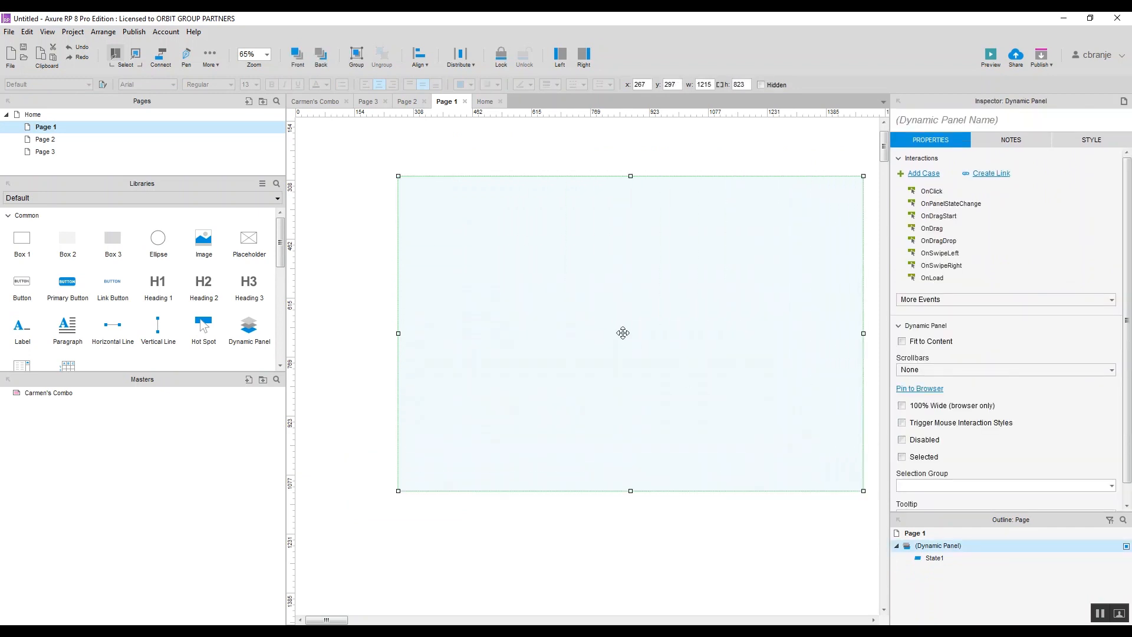
- Name the dynamic panel "images" and open its State1 for editing
double_click(624, 332)
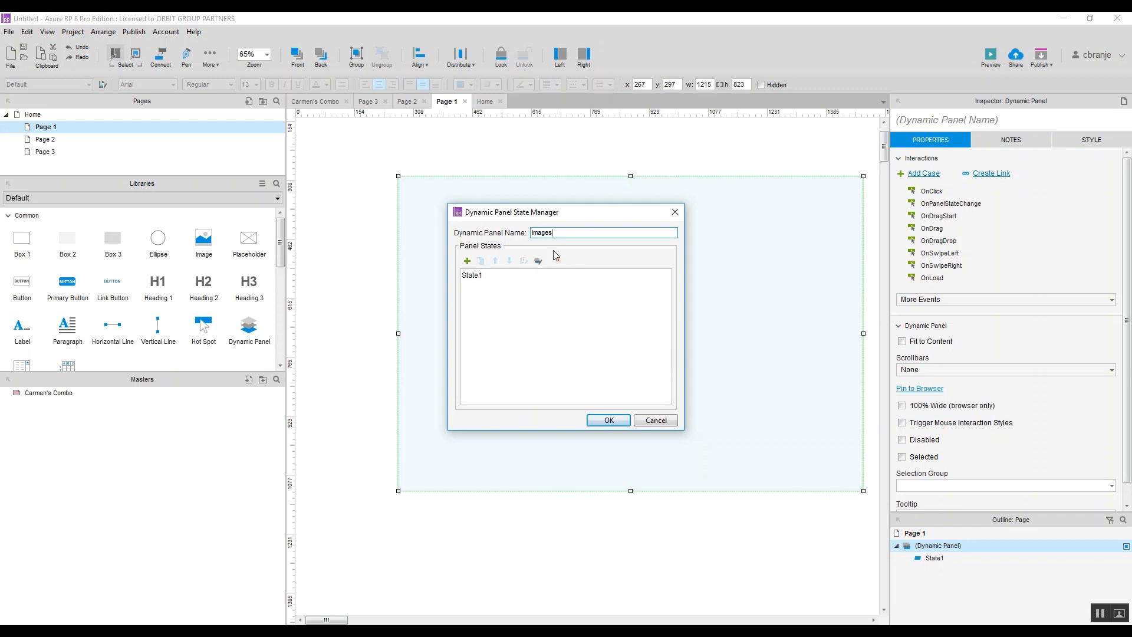
left_click(473, 282)
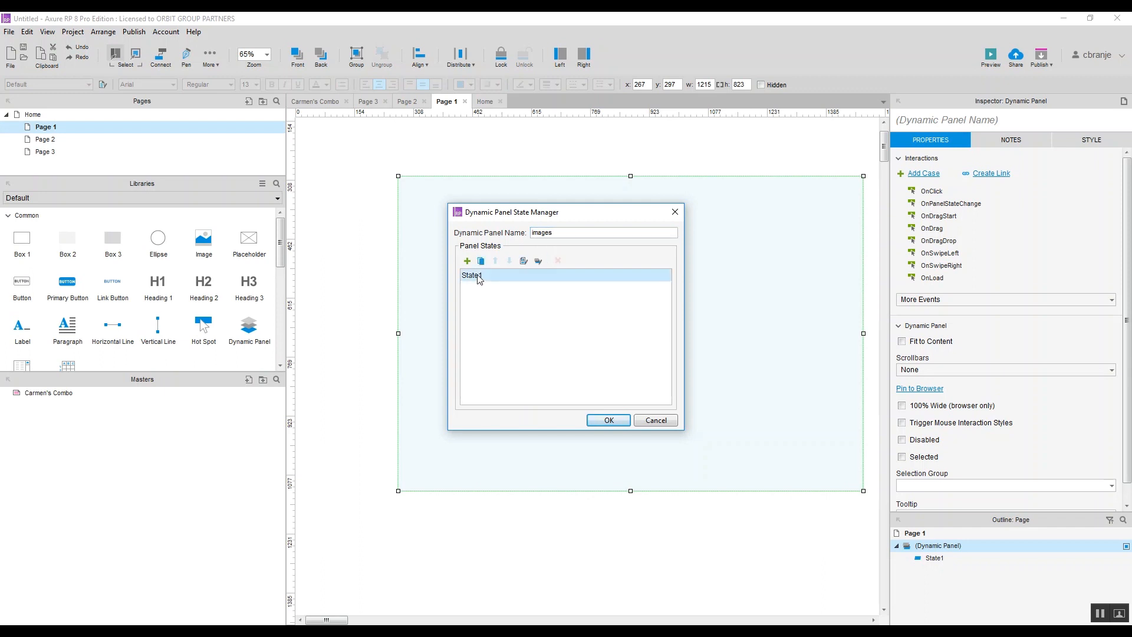
double_click(472, 276)
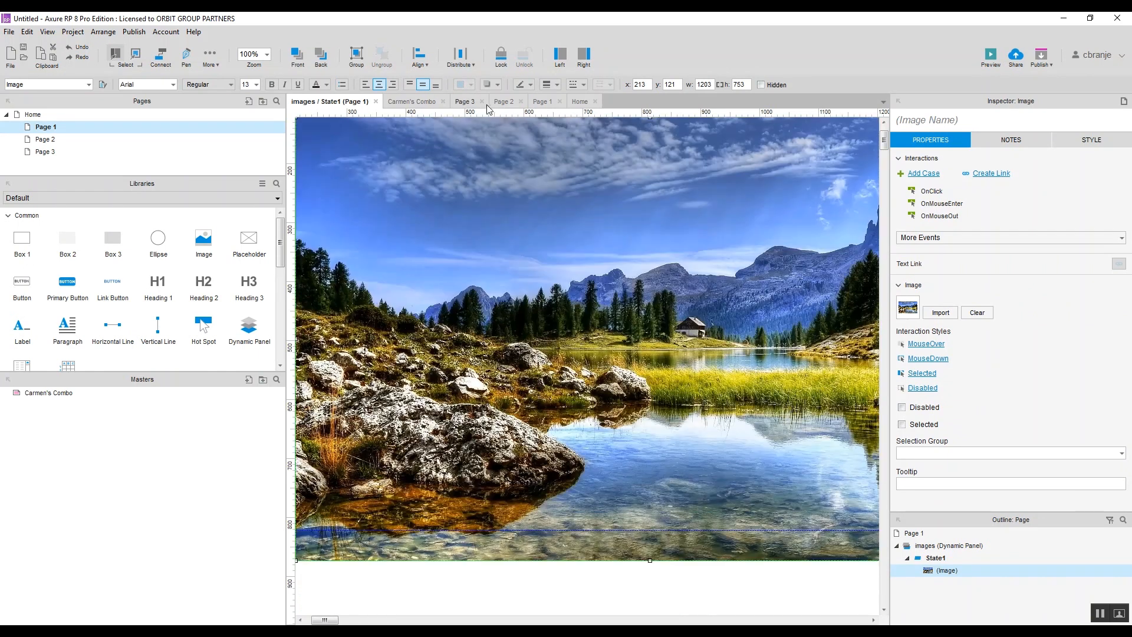
- Move the "images" dynamic panel on Page 1 to about x 209, y 279
left_click(543, 104)
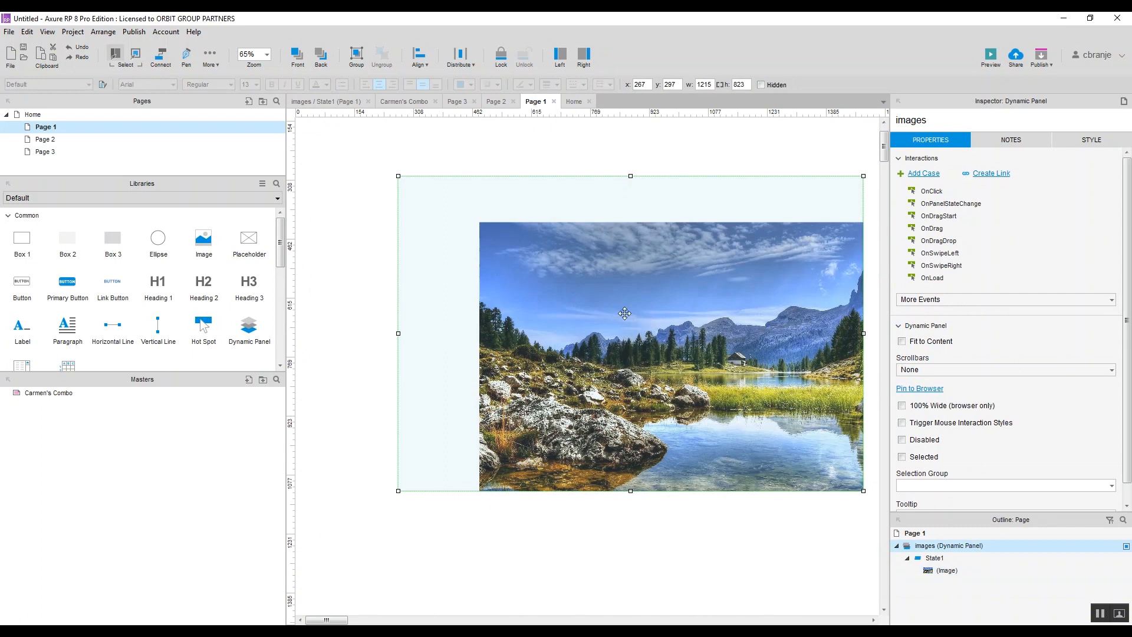
left_click_drag(627, 308, 604, 300)
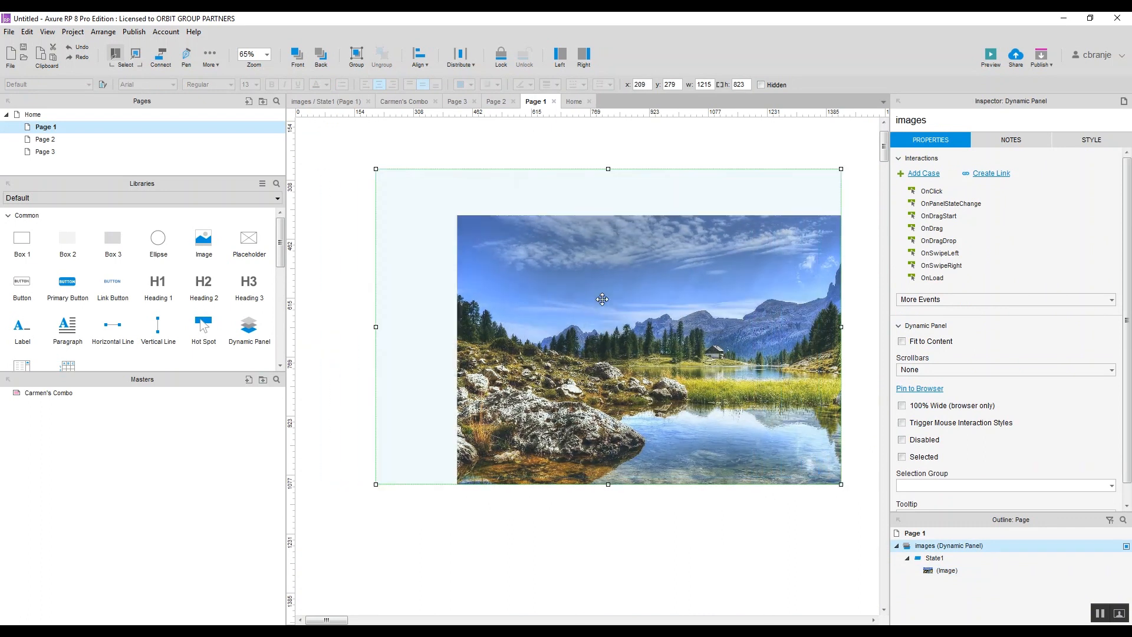
- In State1 of the "images" panel, move the image to x 0, y 0 and enlarge it to about 1266 by 826
left_click(313, 101)
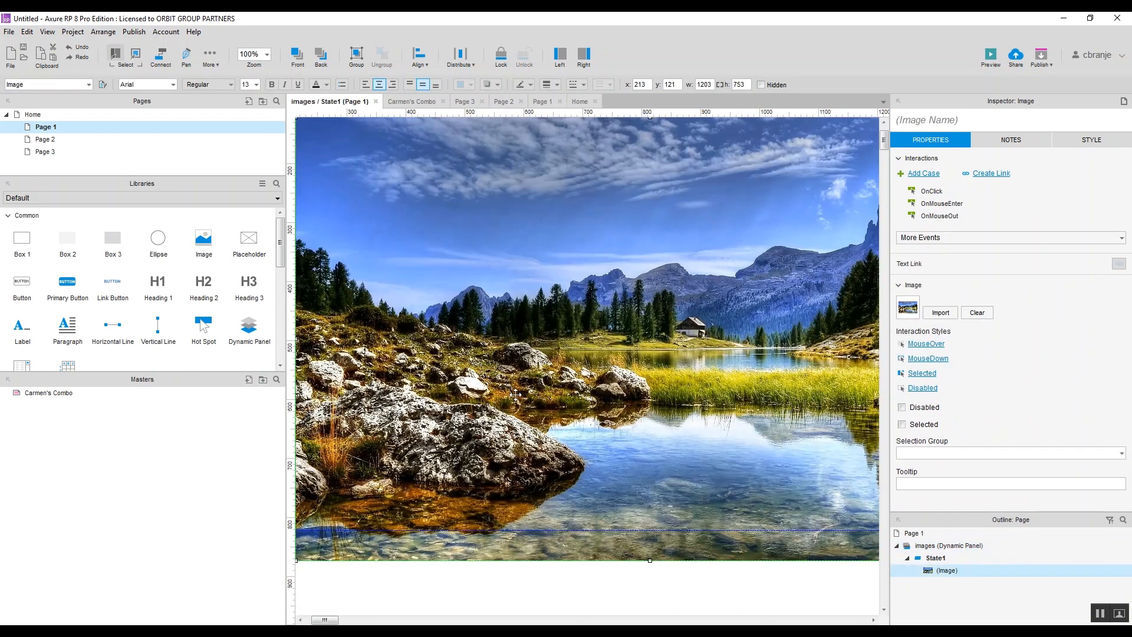
left_click_drag(658, 346, 585, 300)
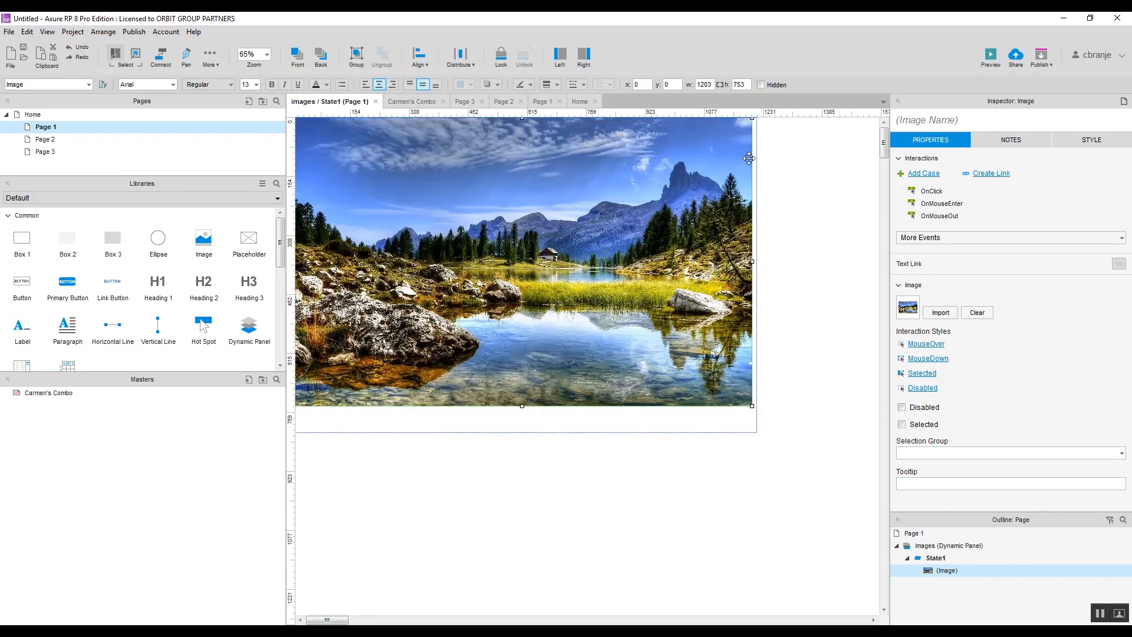
left_click_drag(755, 401, 777, 434)
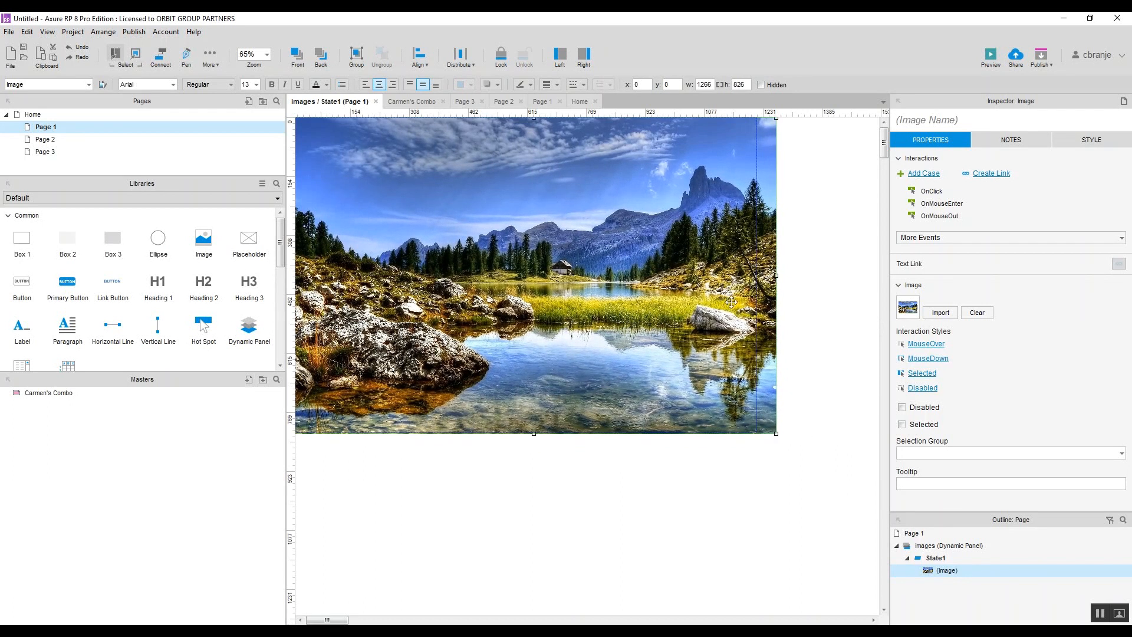
- Move the "images" panel on Page 1 to about x 153, y 240, then add a second state and open it for editing
left_click(543, 105)
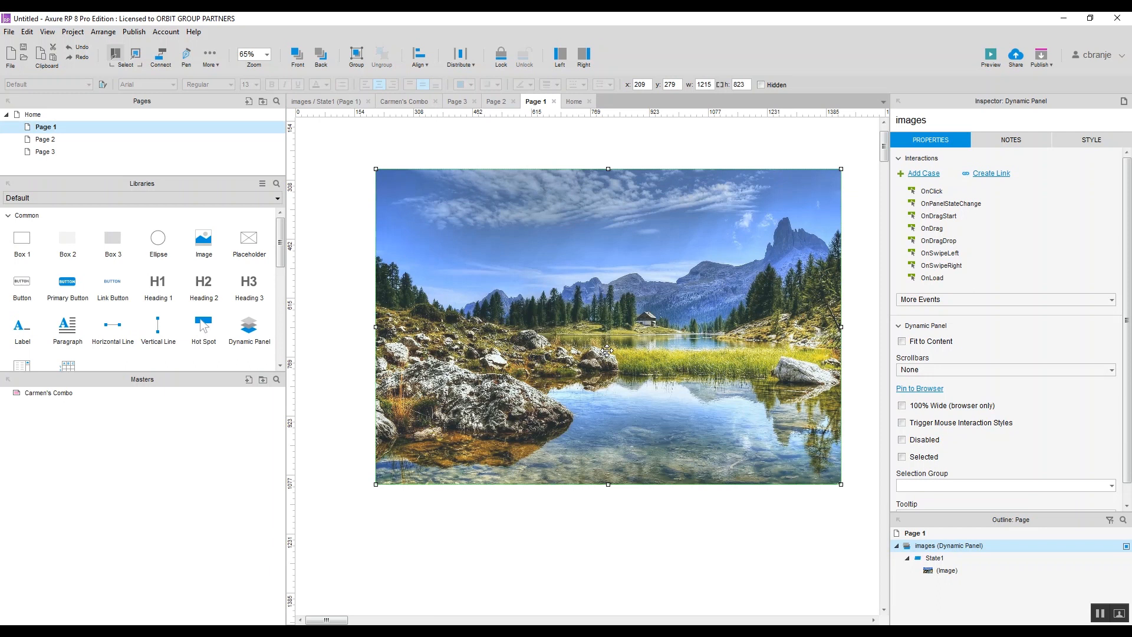
left_click_drag(587, 339, 565, 324)
double_click(594, 298)
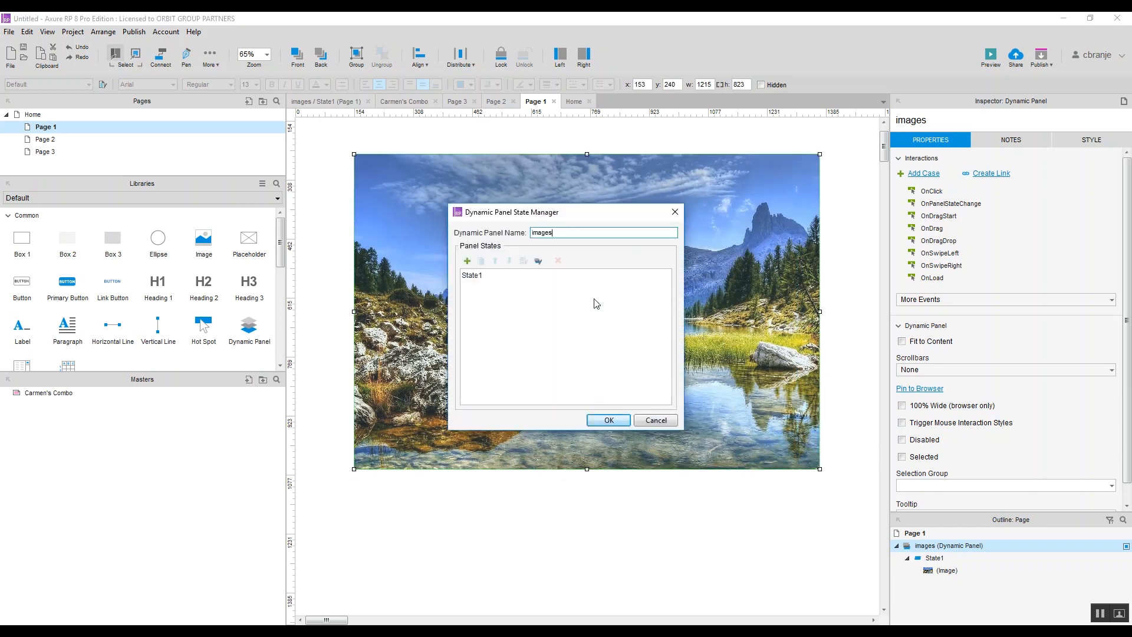
left_click(466, 261)
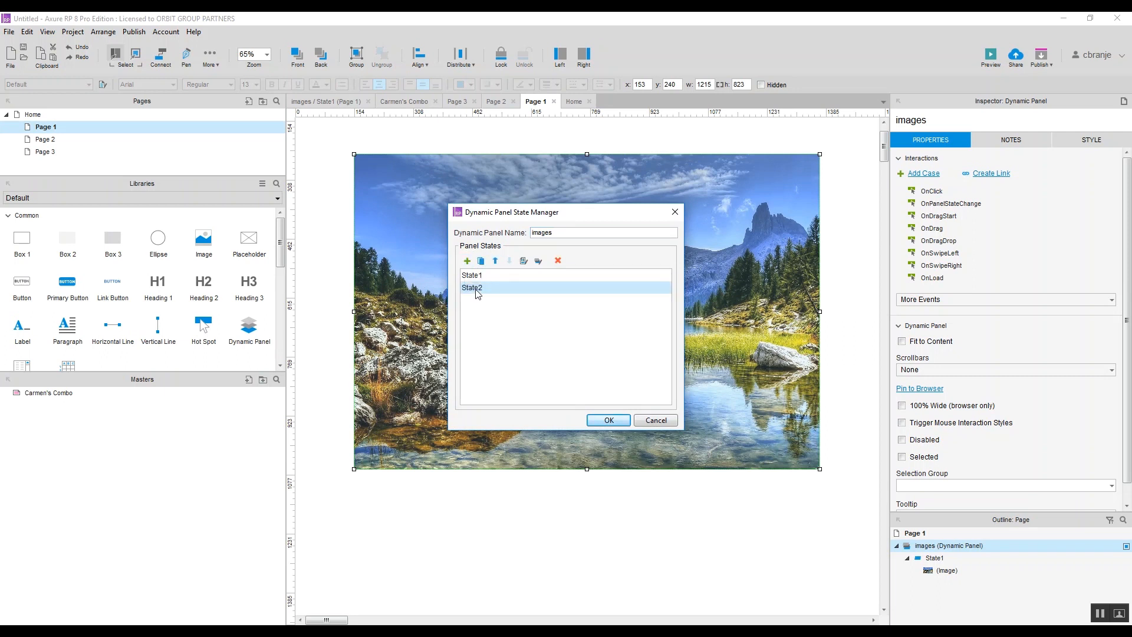
double_click(473, 288)
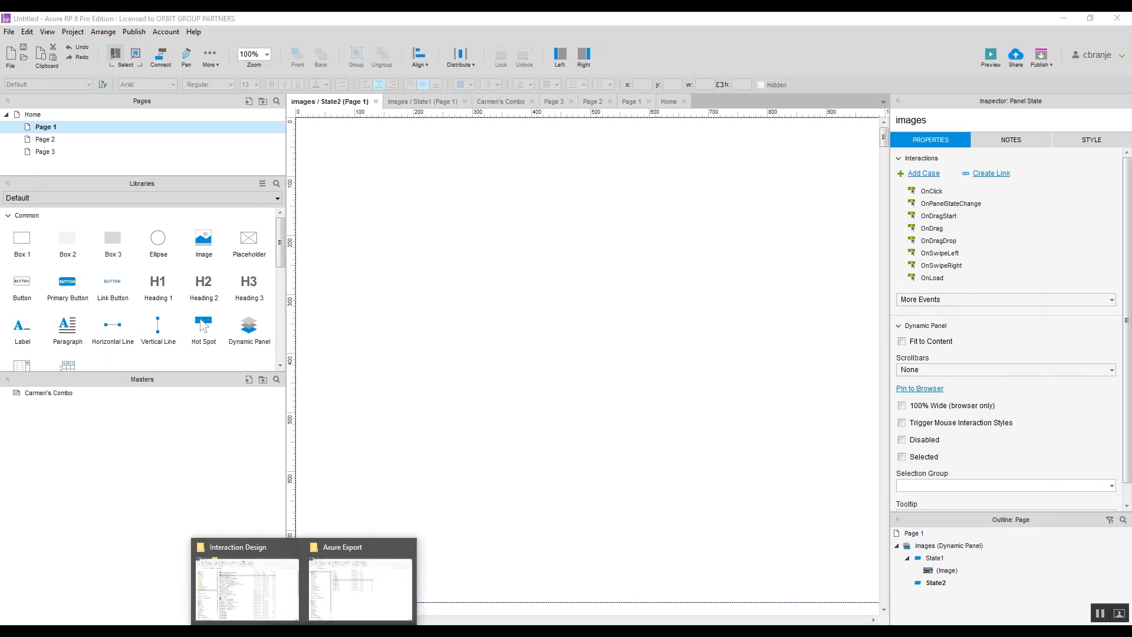
- Insert pexels-photo-414171.jpeg from the Interaction Design folder into State2 at x 0, y 0 and enlarge it to about 1460 by 826
left_click(273, 597)
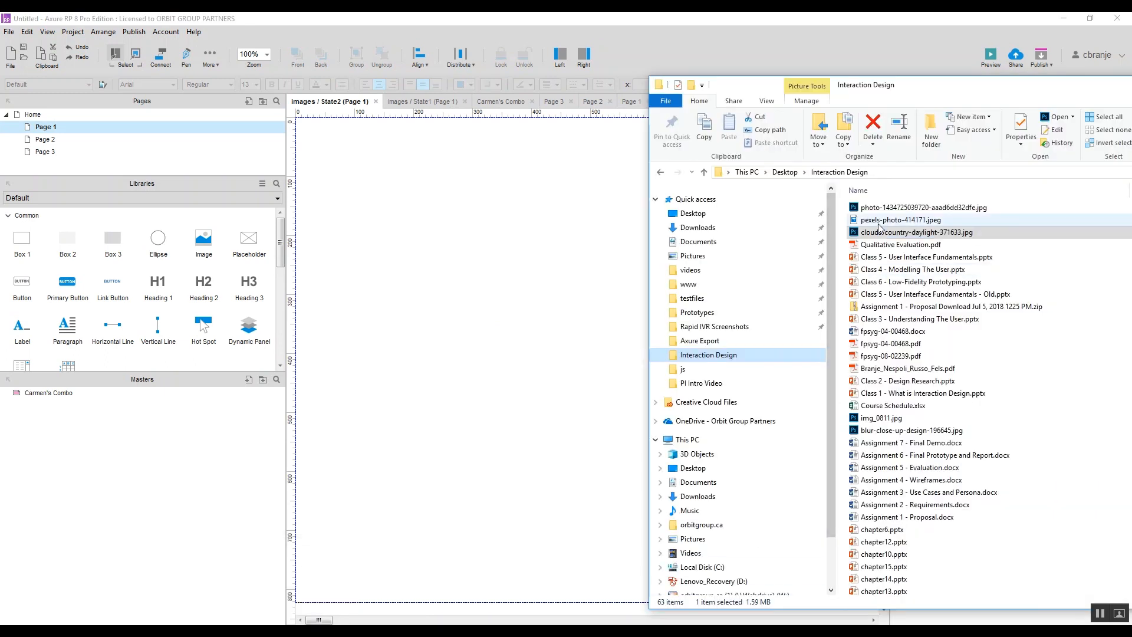
left_click_drag(901, 219, 485, 290)
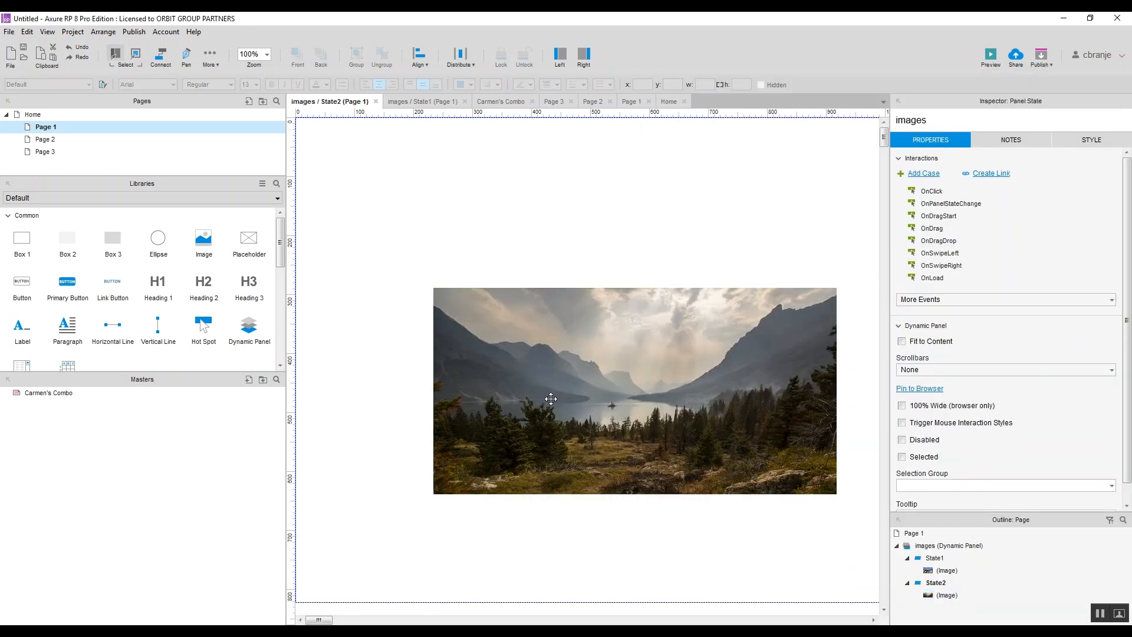
left_click_drag(551, 399, 415, 231)
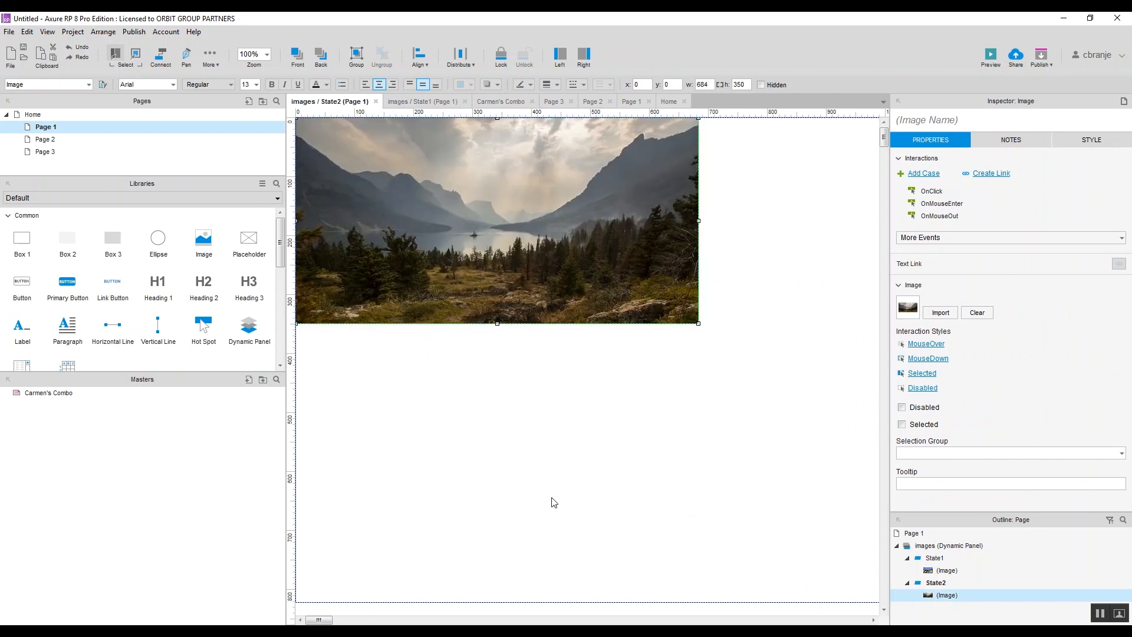
scroll(578, 299, "down", 2)
left_click_drag(559, 252, 856, 435)
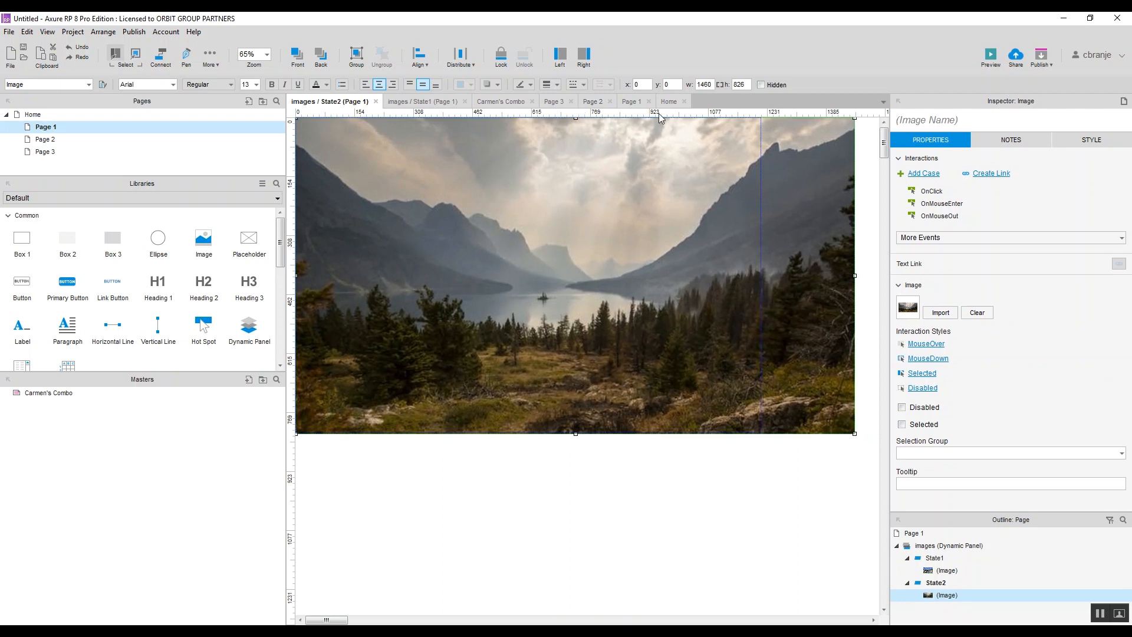
- Reorder the states of the "images" panel on Page 1 so that State2 comes before State1
left_click(632, 102)
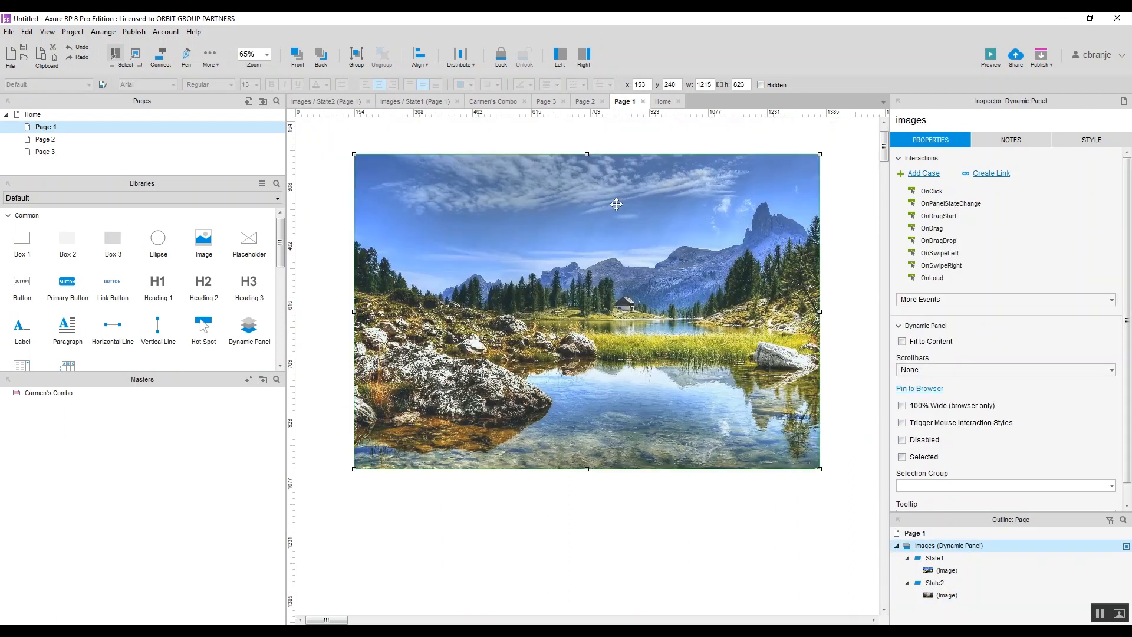
double_click(619, 242)
left_click(480, 289)
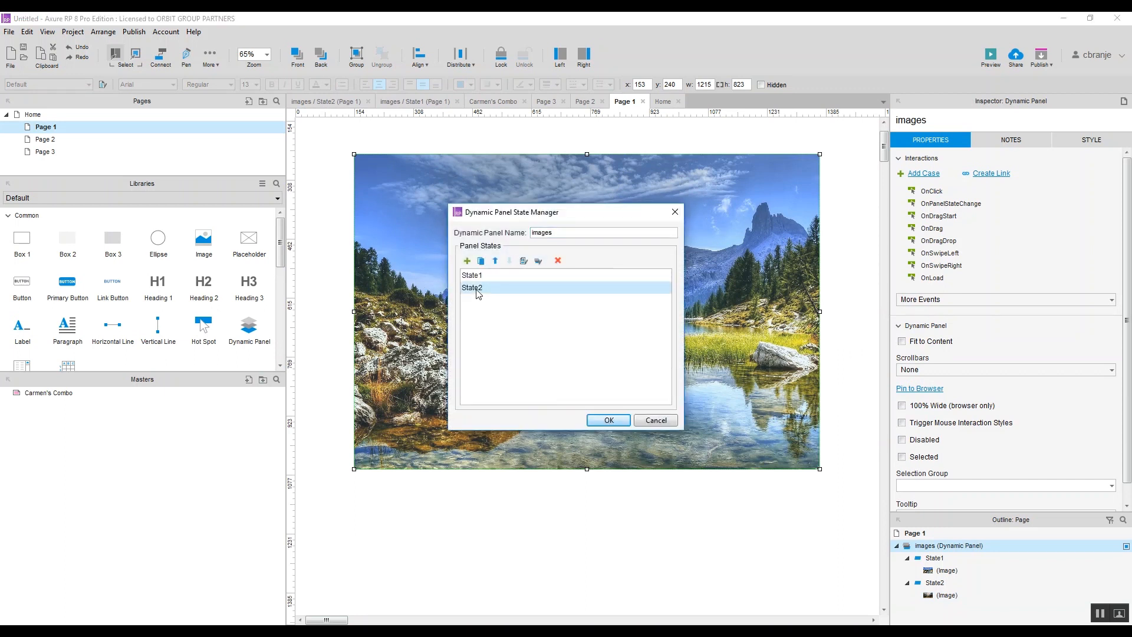
left_click(495, 260)
left_click(608, 421)
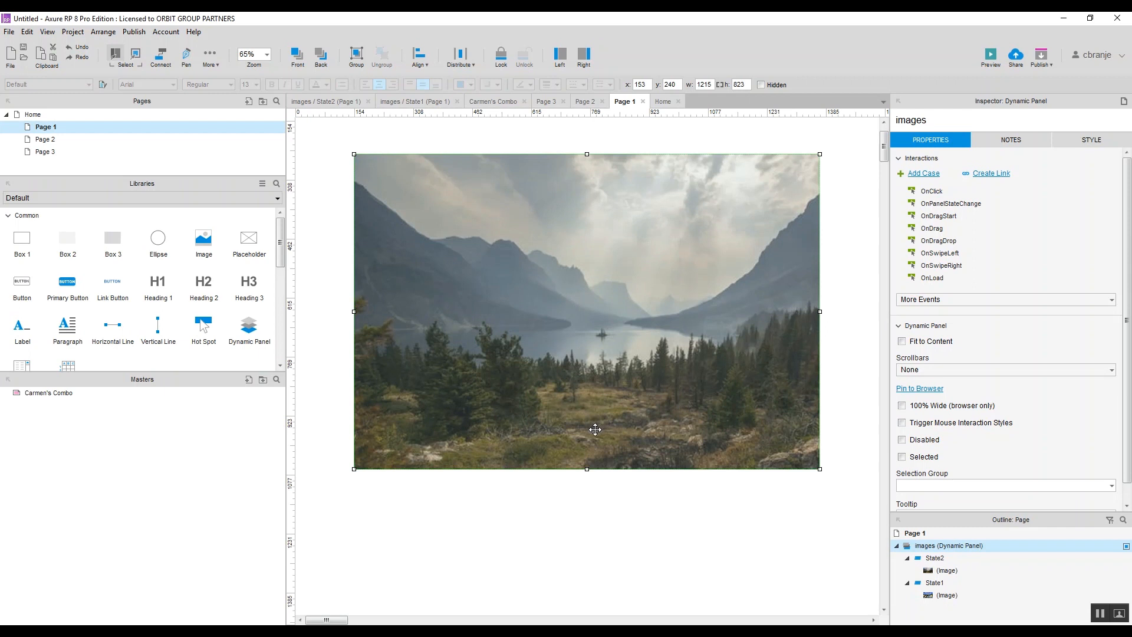
- Add a third state to the "images" panel and open it for editing
double_click(534, 307)
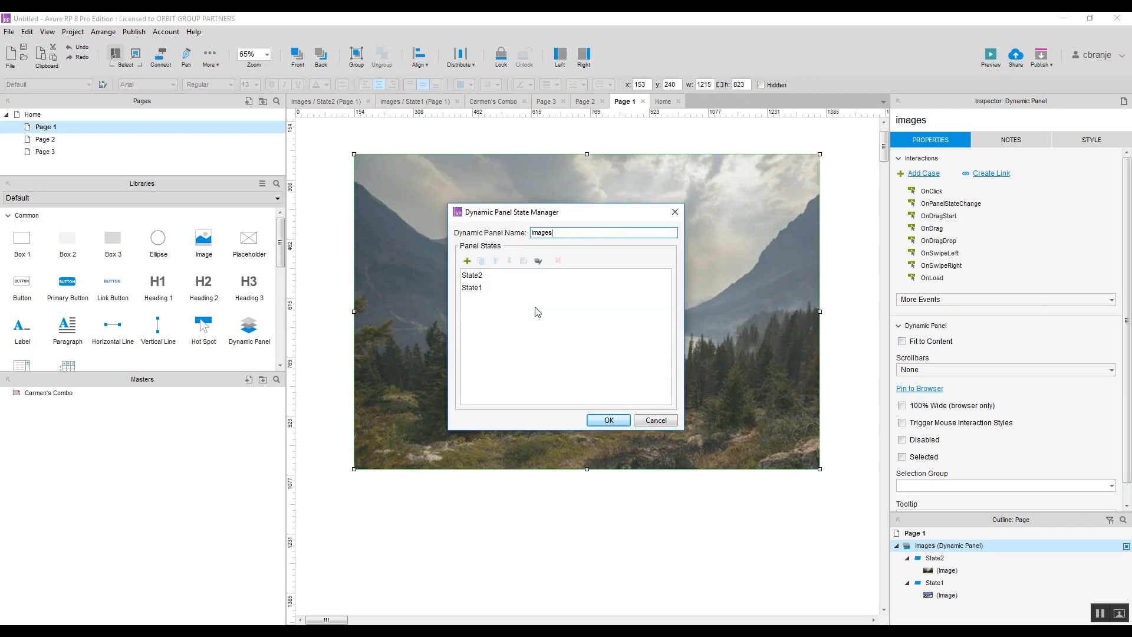
left_click(466, 261)
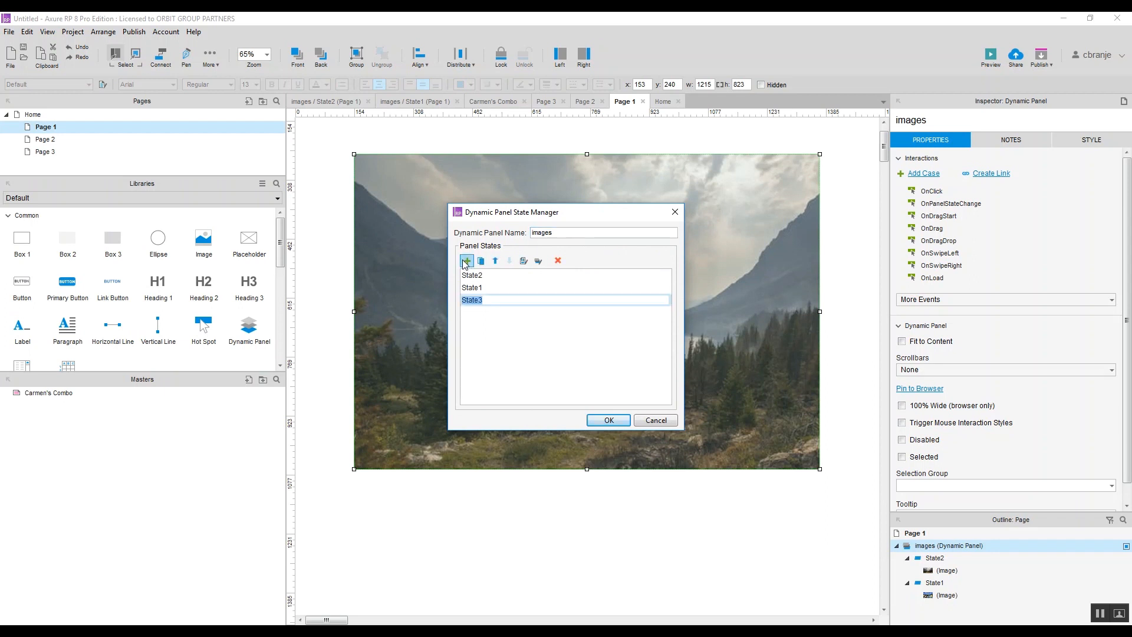
left_click(482, 318)
double_click(472, 302)
double_click(466, 302)
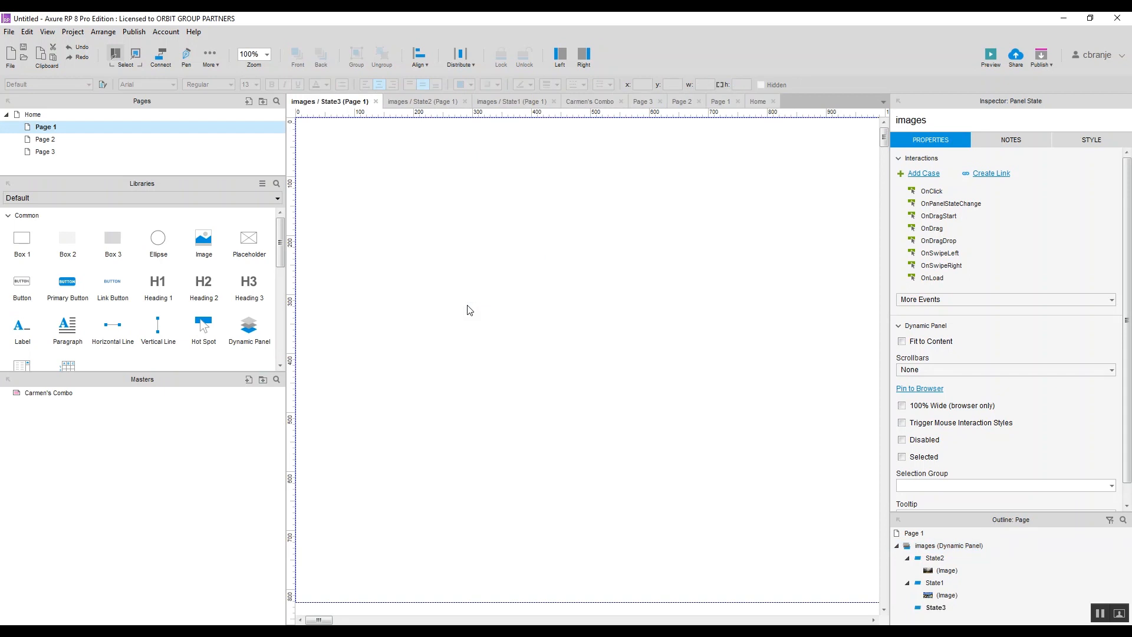
mouse_move(303, 631)
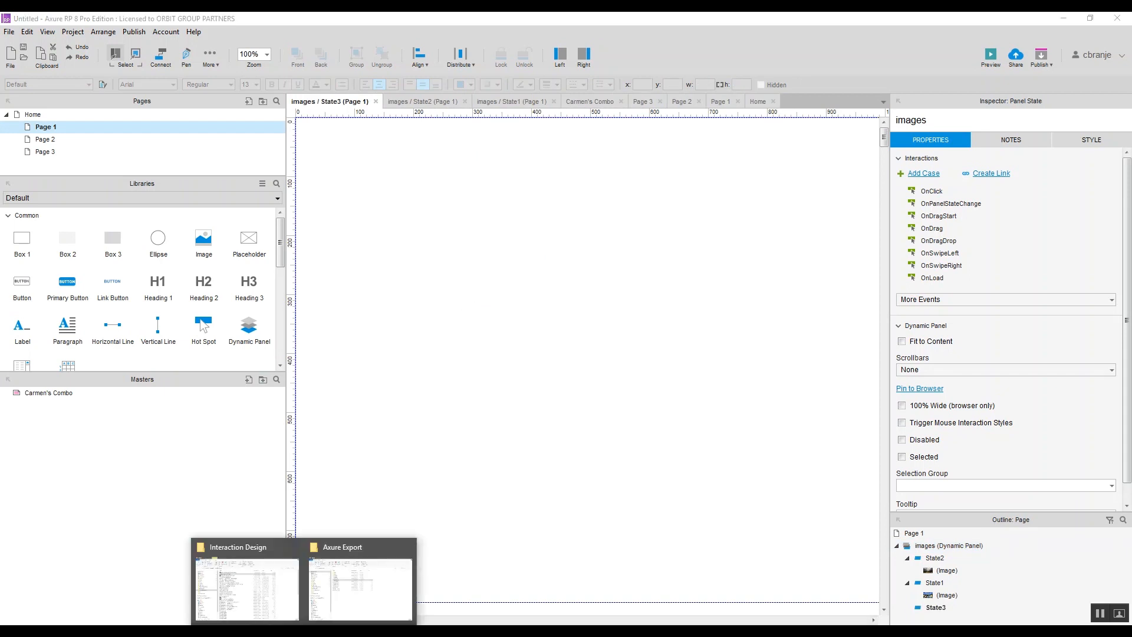
left_click(326, 601)
left_click_drag(885, 207, 389, 236)
left_click_drag(459, 370, 366, 256)
- Enlarge the State3 image to about 1308 by 826 so that it covers the panel area
scroll(746, 427, "down", 2)
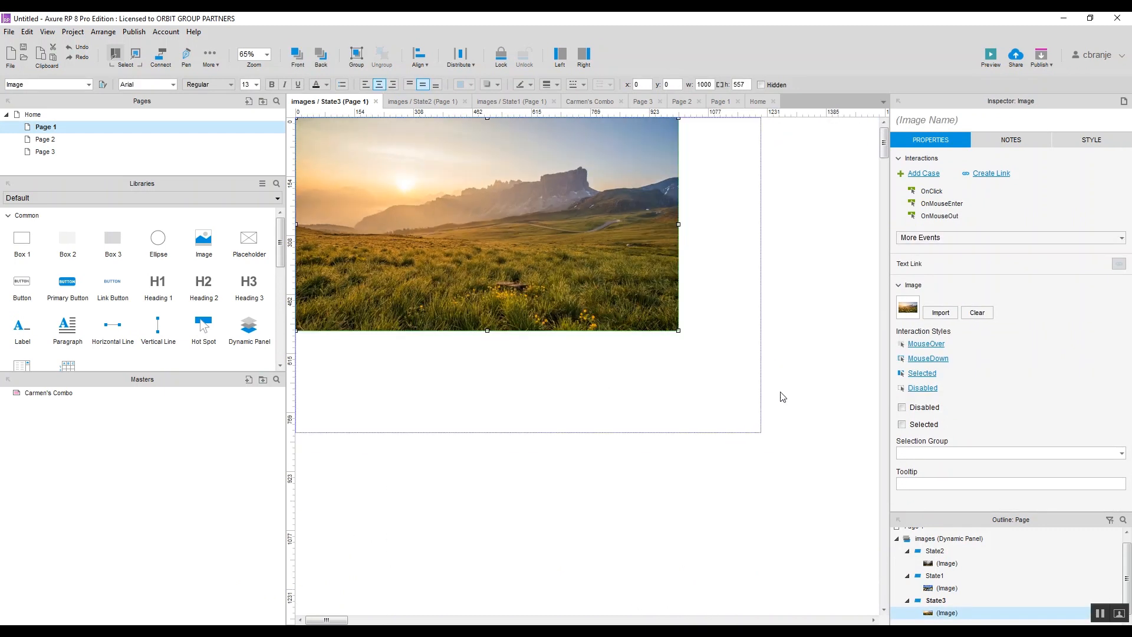
scroll(778, 396, "up", 1)
scroll(774, 402, "down", 2)
scroll(774, 403, "up", 1)
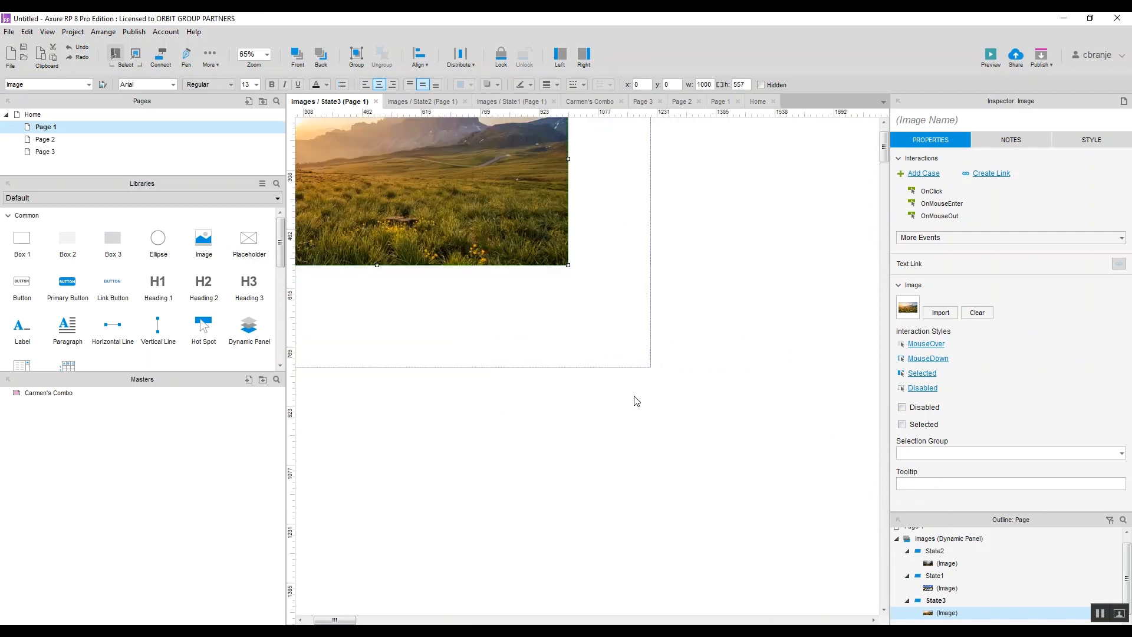
scroll(636, 401, "down", 2)
scroll(418, 245, "up", 3)
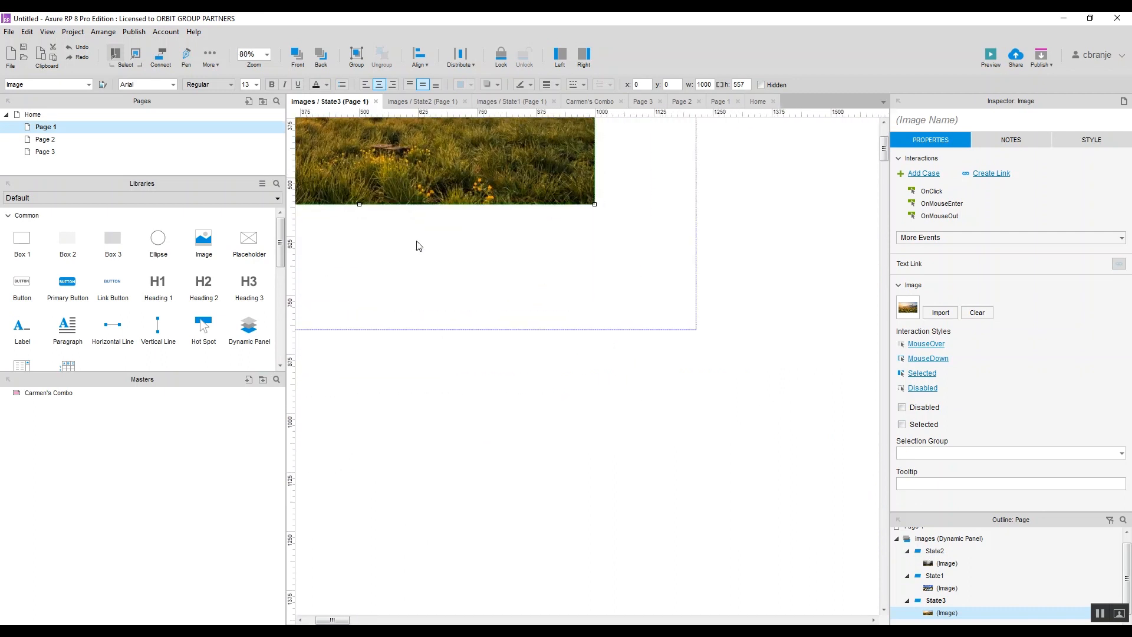
left_click(603, 215)
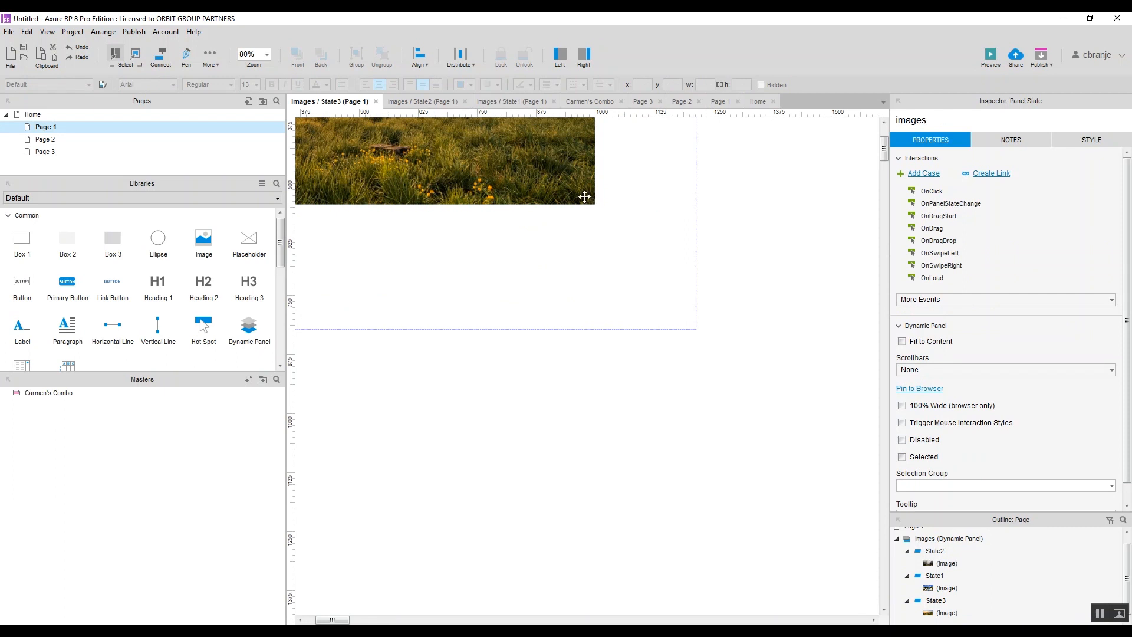
left_click(584, 196)
left_click_drag(595, 205, 740, 333)
scroll(713, 372, "up", 4)
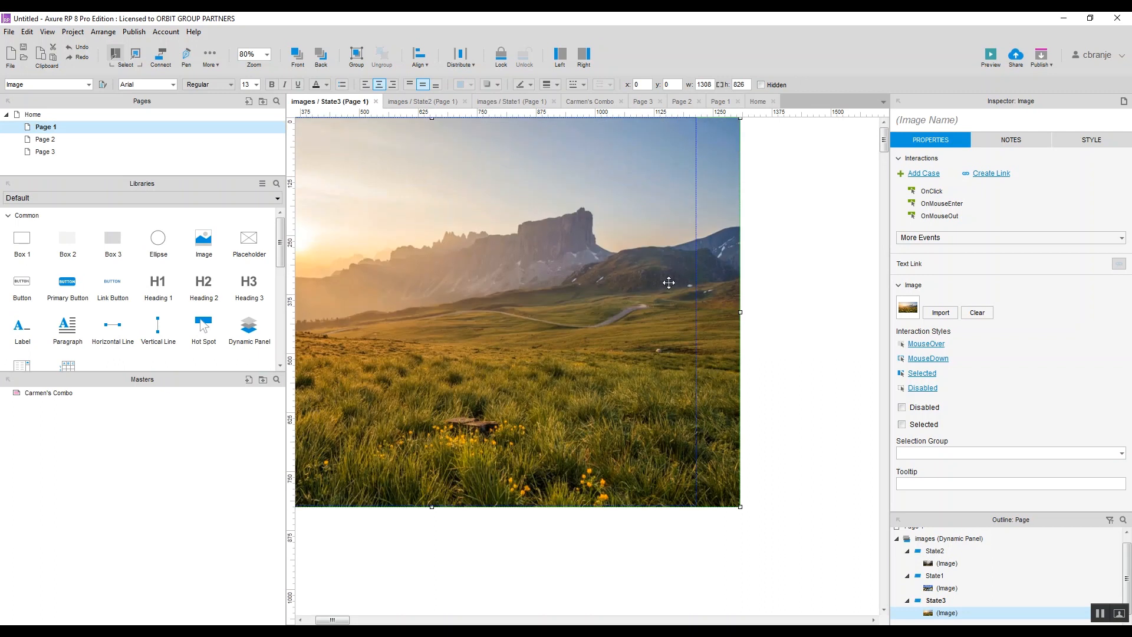
- Return to Page 1 and look through the common widgets of the Default library
left_click(720, 101)
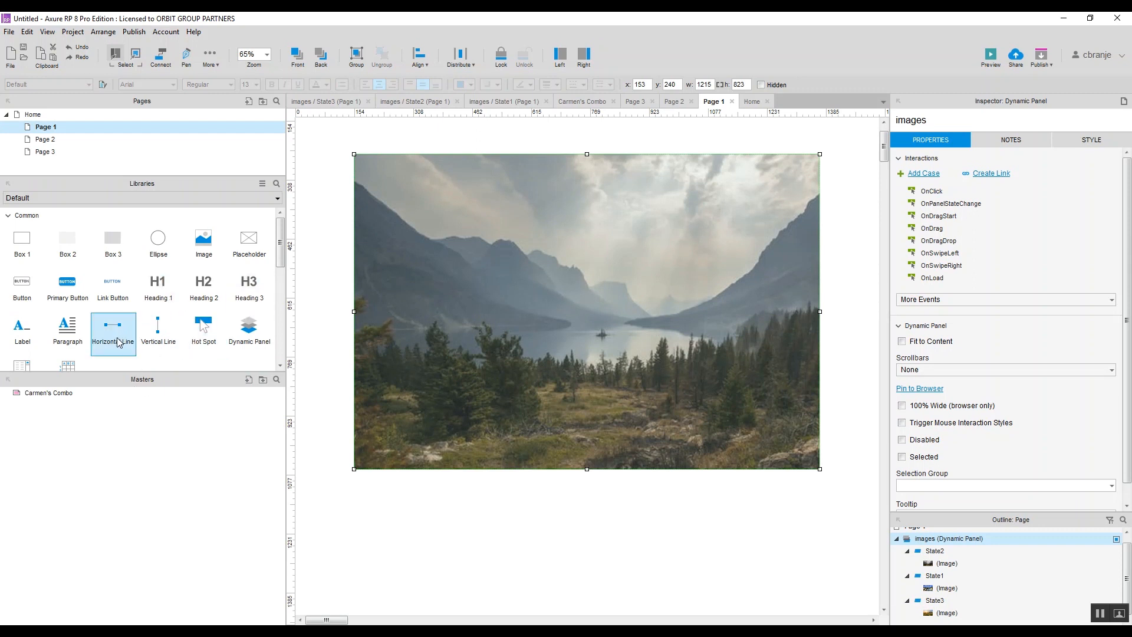
scroll(116, 344, "down", 1)
scroll(115, 339, "up", 1)
scroll(114, 325, "down", 1)
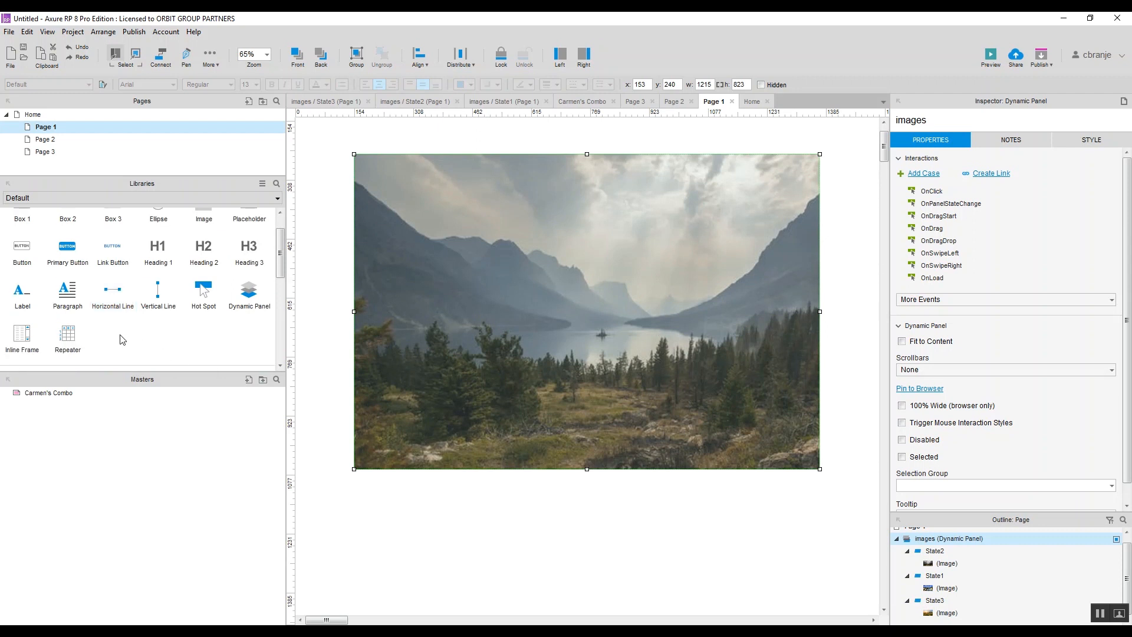
scroll(122, 339, "up", 1)
scroll(122, 339, "down", 1)
scroll(121, 339, "up", 1)
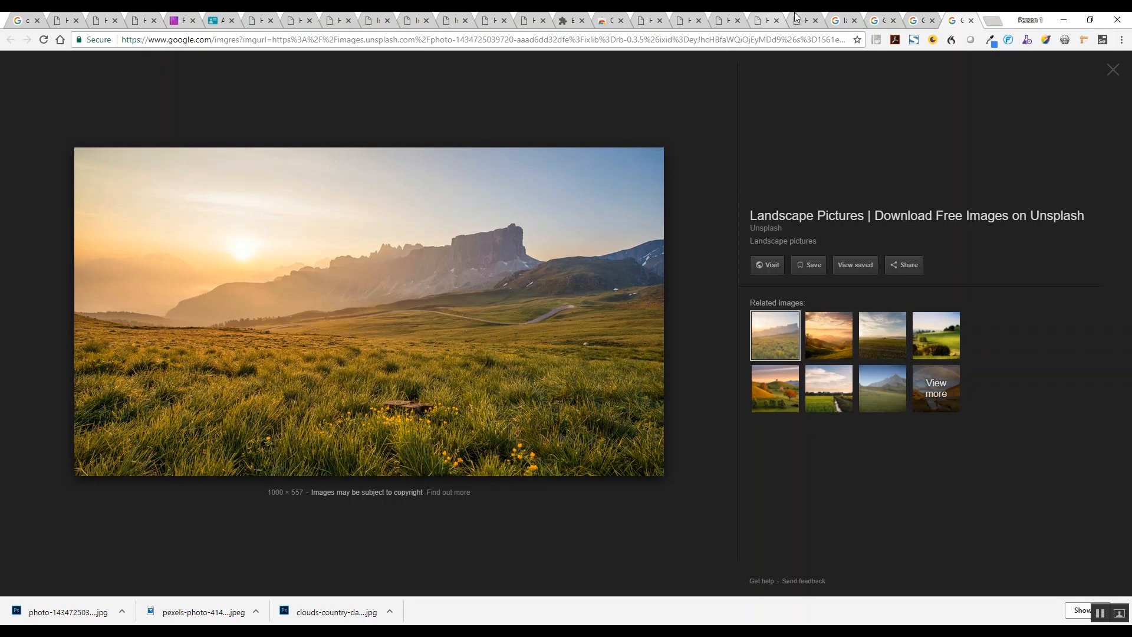
- In a new Chrome tab, search Google Images for "chevron"
key("ctrl+t")
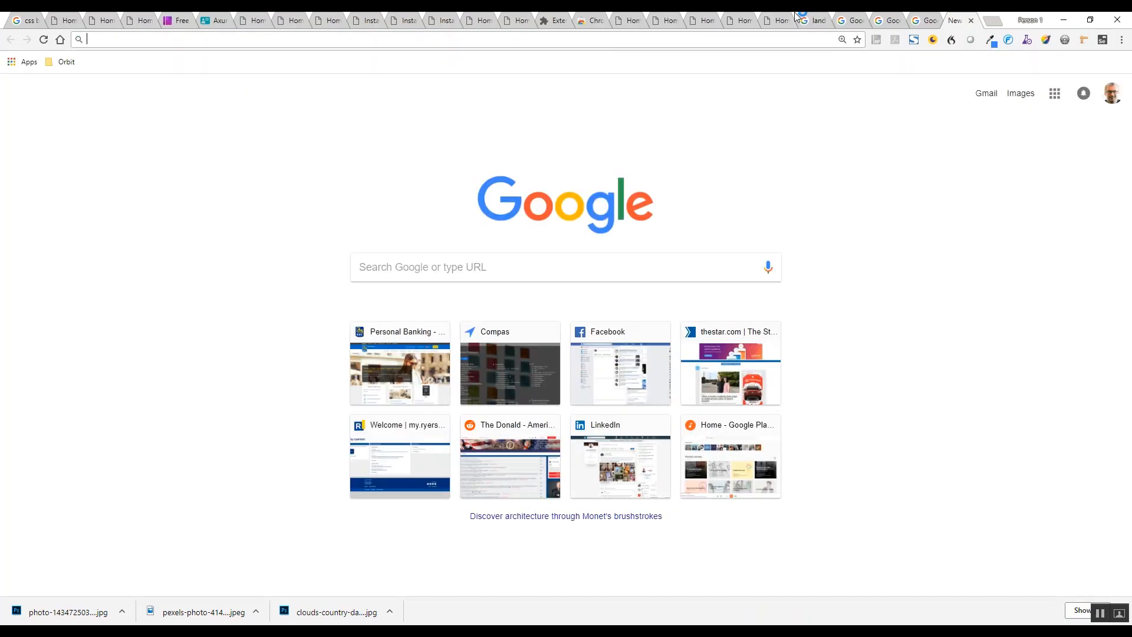
type("chevron")
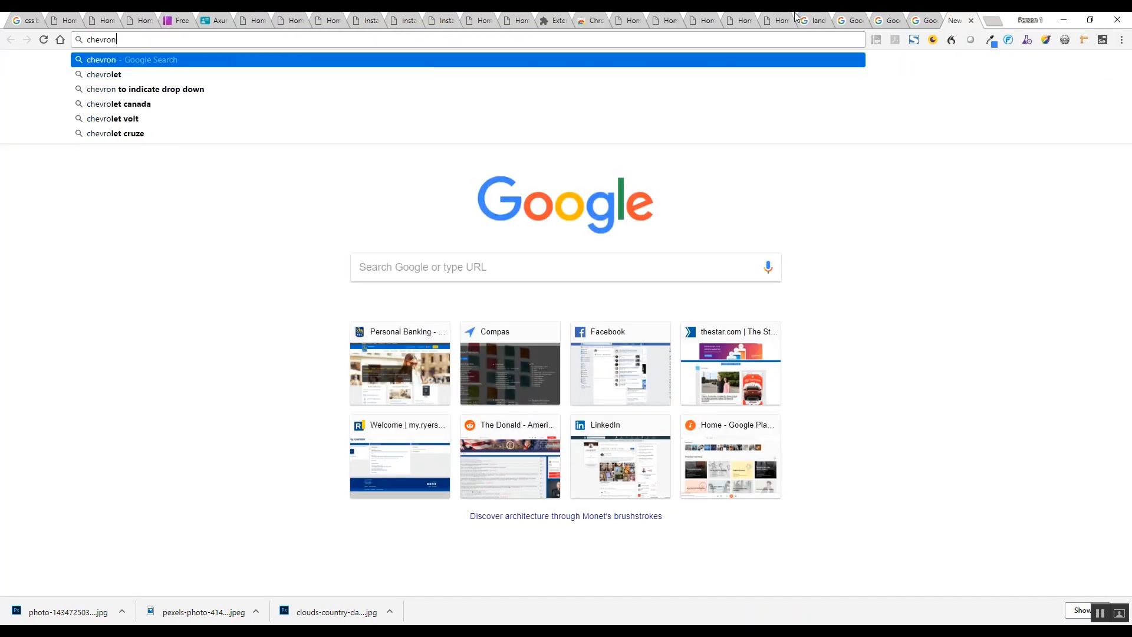
key("Return")
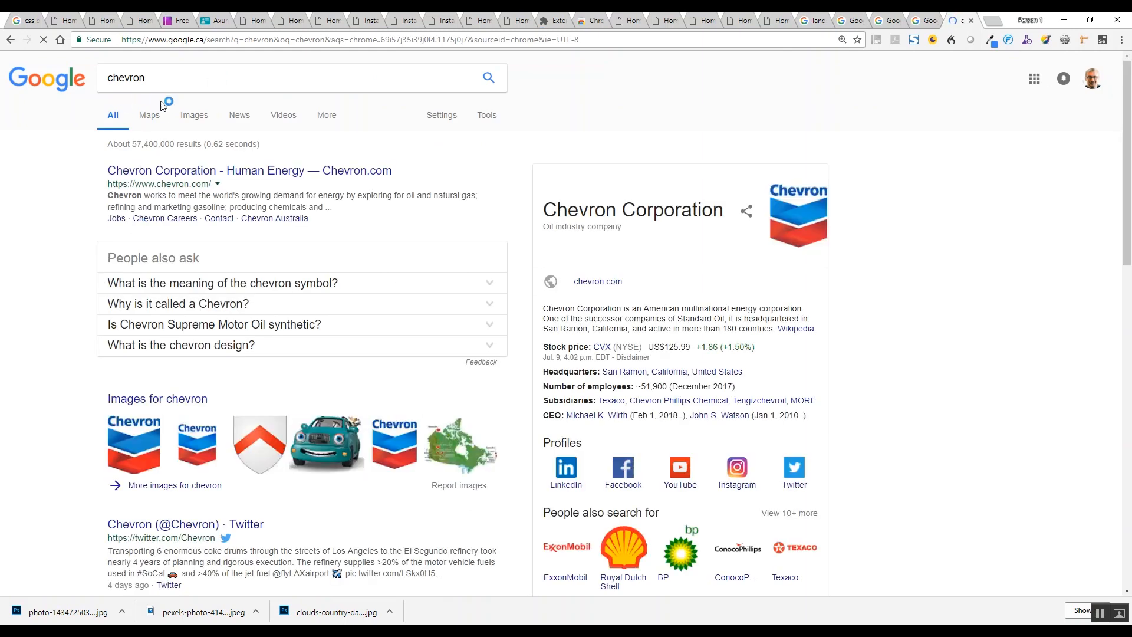
left_click(191, 117)
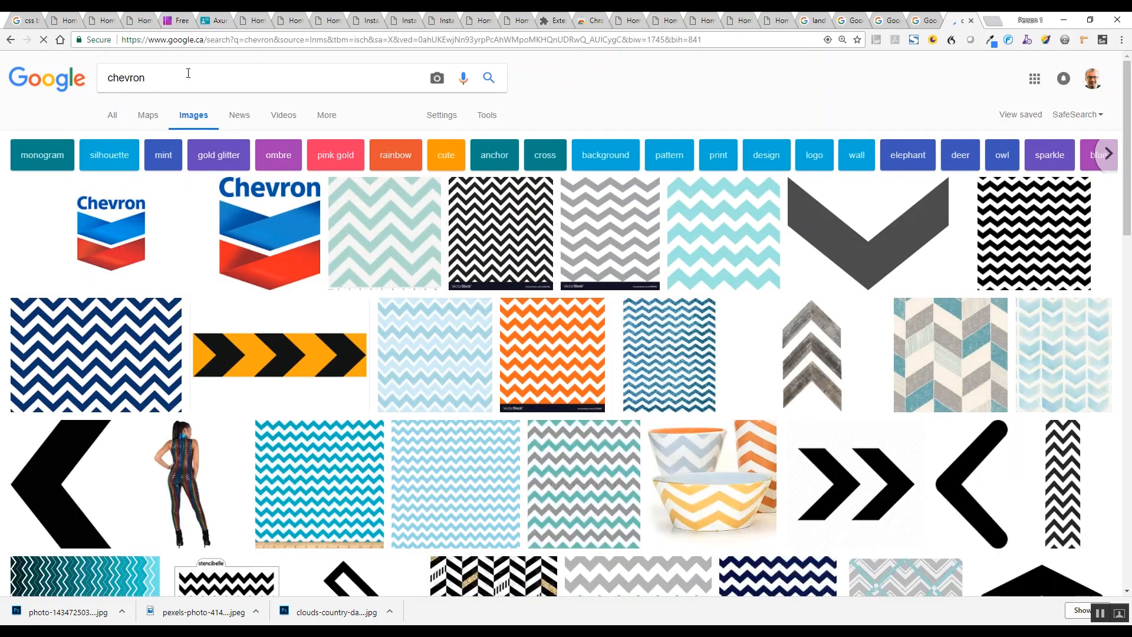
- Look over the chevron image results and refine the image search to "chevron transparent background"
scroll(256, 104, "down", 8)
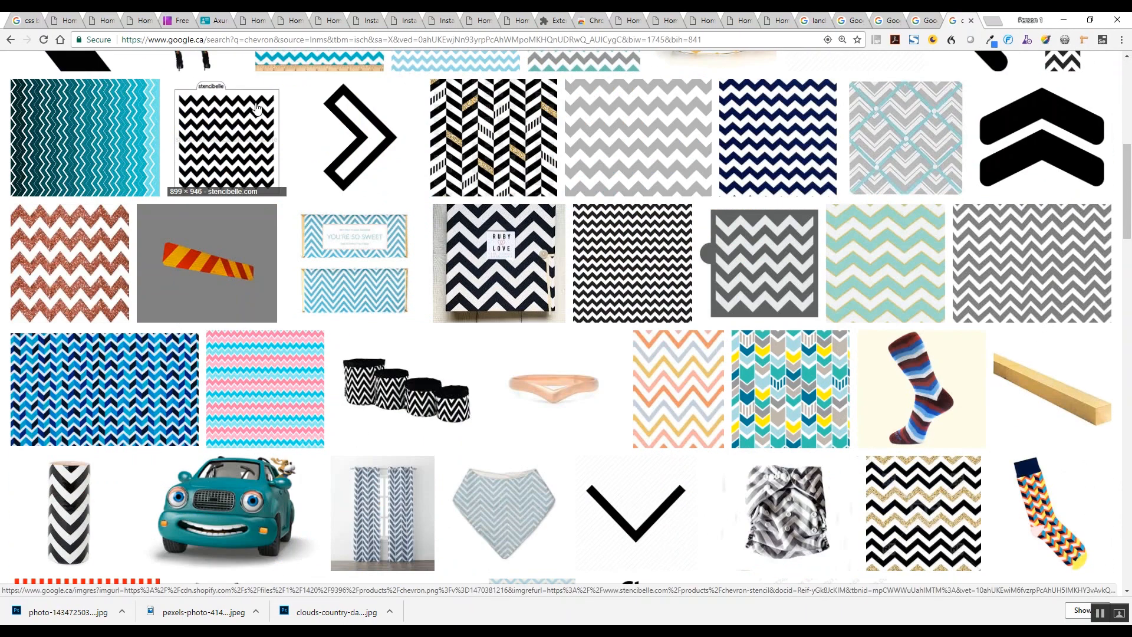
scroll(256, 106, "down", 8)
scroll(256, 109, "up", 16)
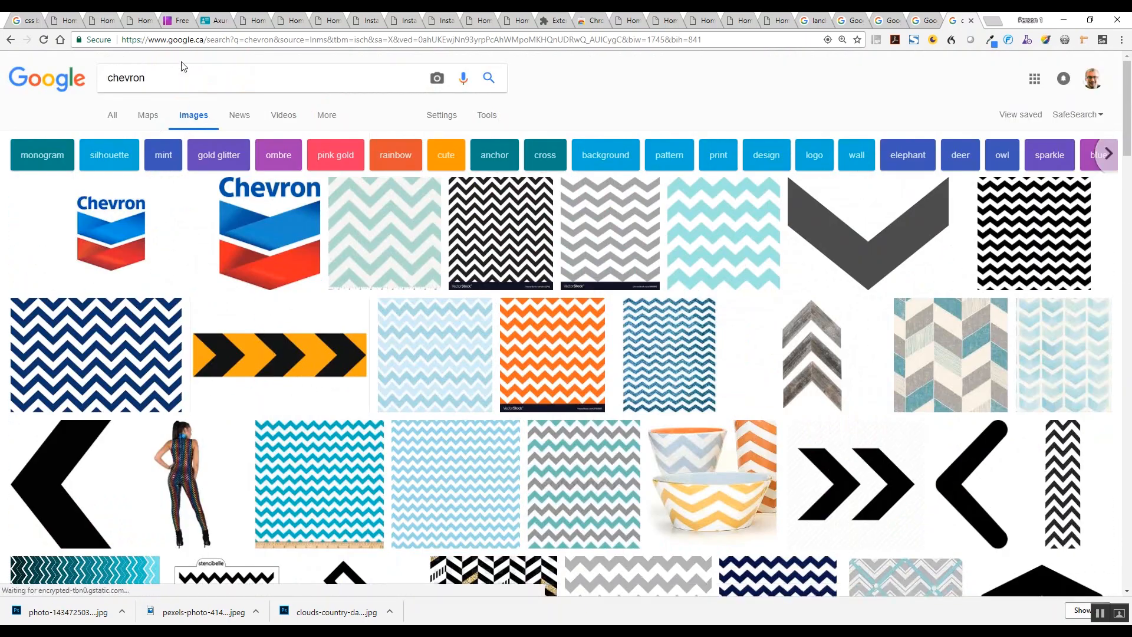
left_click(172, 79)
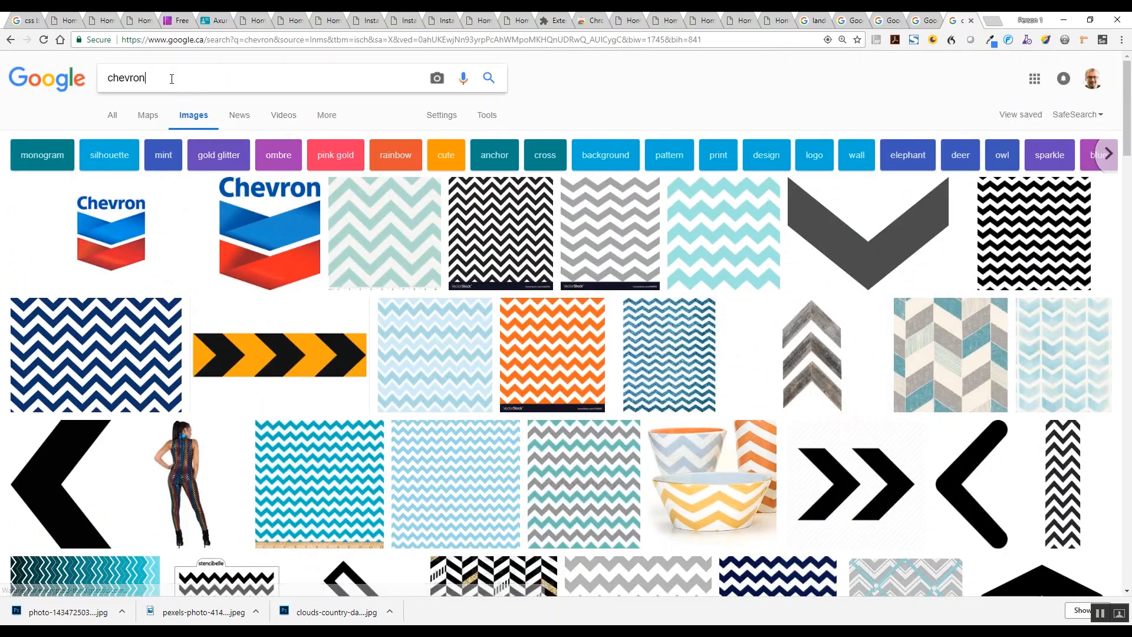
type("trans")
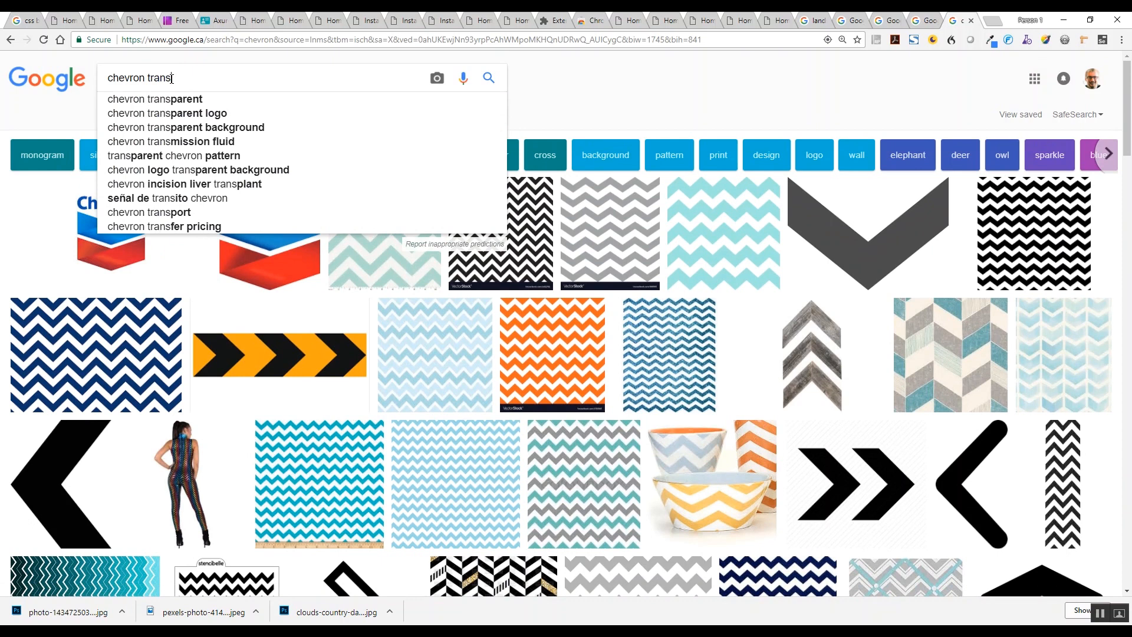
key("Down")
key("Down")
key("Down")
key("Return")
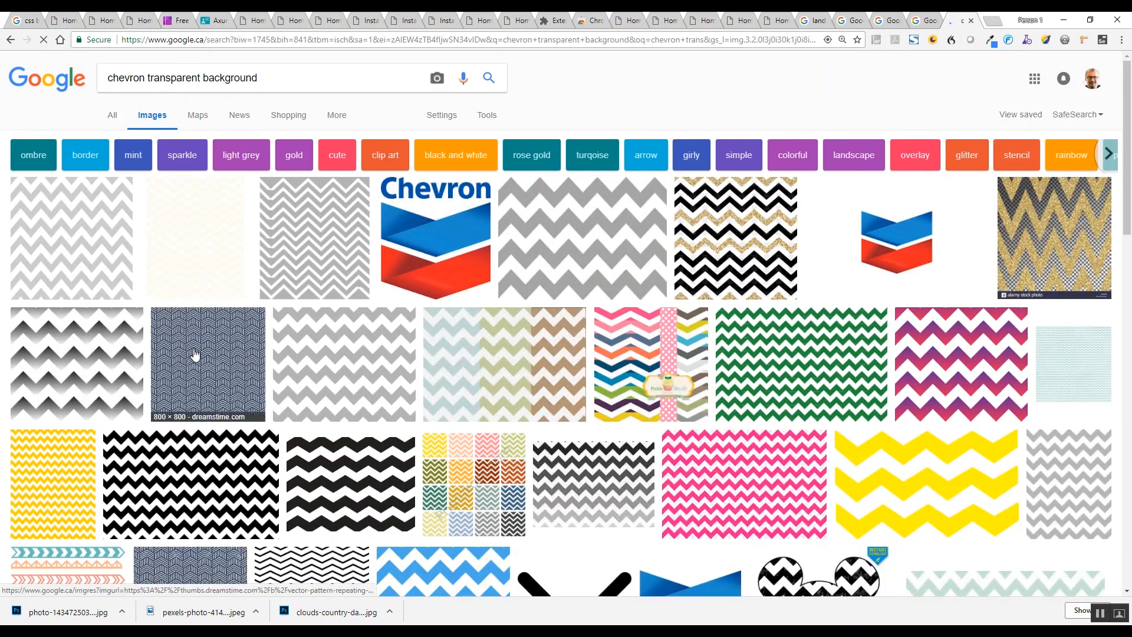
- Open the black right-pointing chevron from unitronicsplc.com in its own tab and save it as chevron-right.svg in the Interaction Design folder
scroll(743, 412, "down", 6)
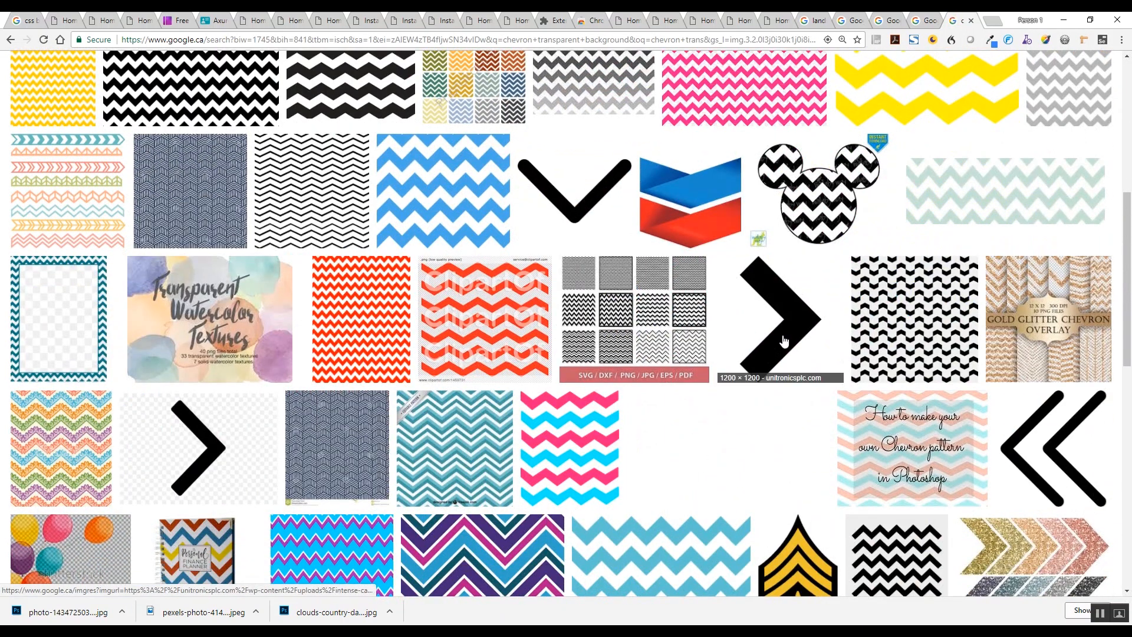
middle_click(783, 341)
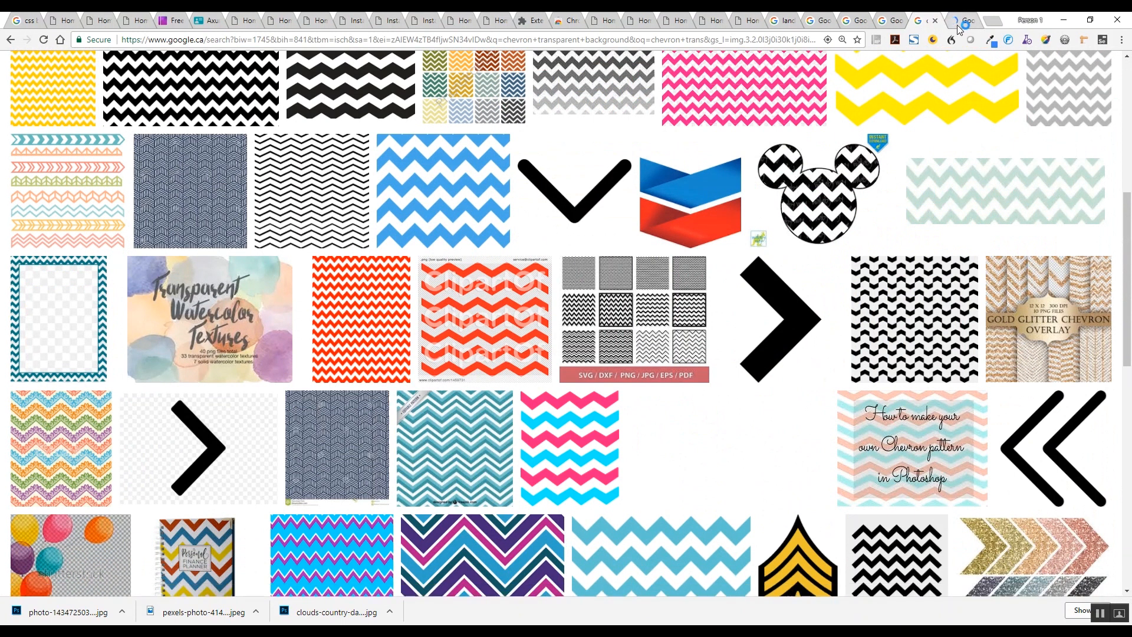
left_click(957, 25)
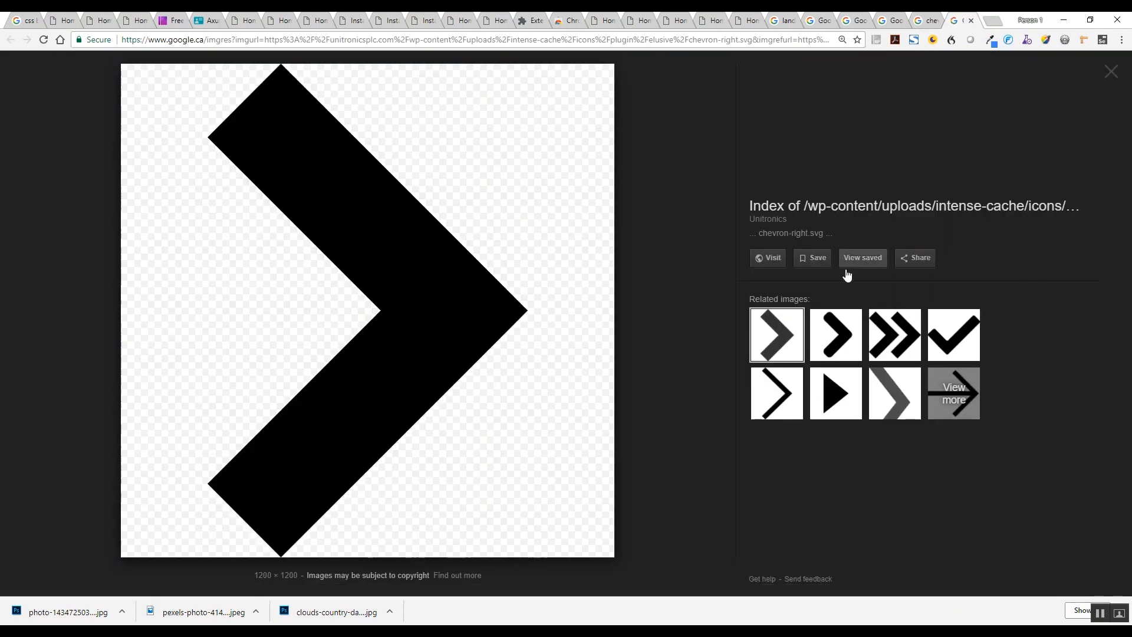
right_click(440, 289)
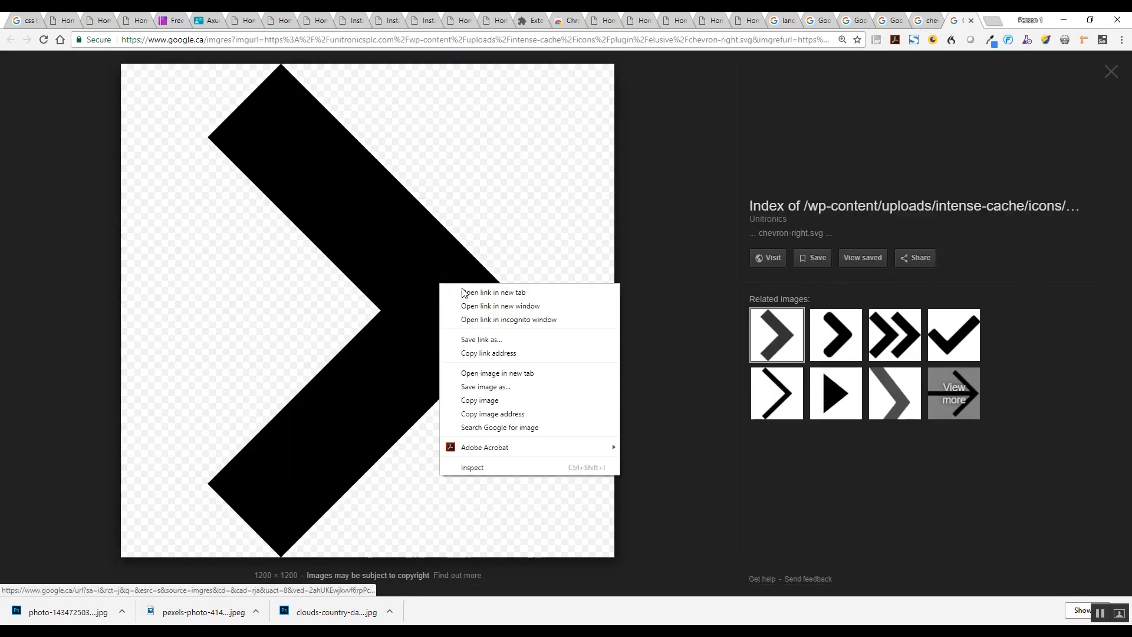
left_click(514, 391)
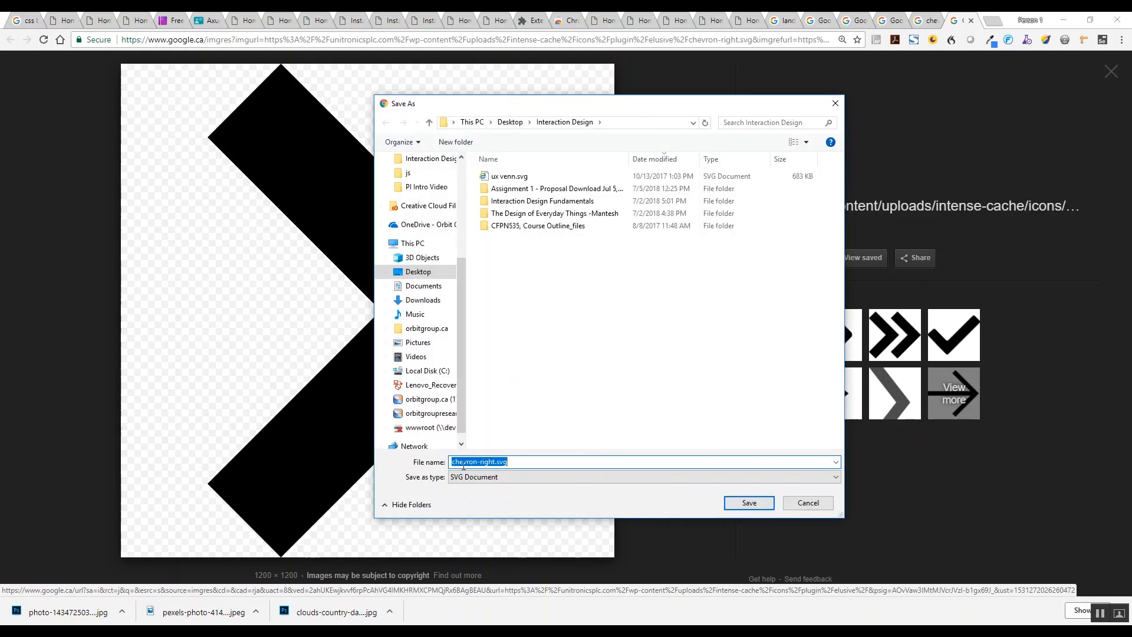
left_click(749, 502)
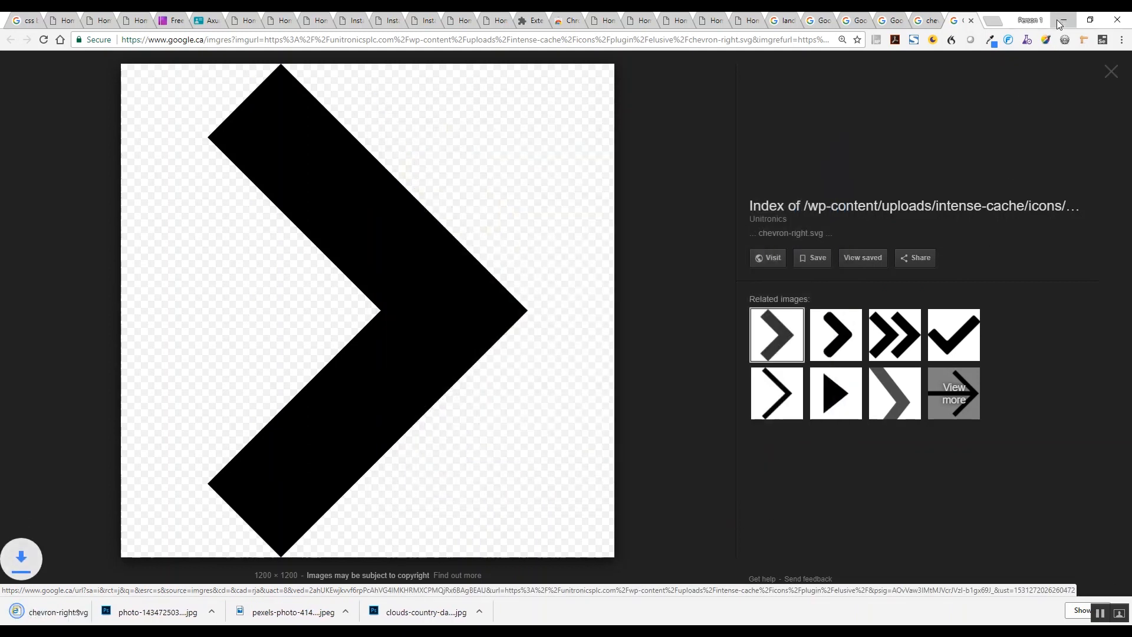
- Switch to Axure RP, insert chevron-right.svg from the Interaction Design folder onto Page 1, and shrink it to about 165 by 260
left_click(1062, 22)
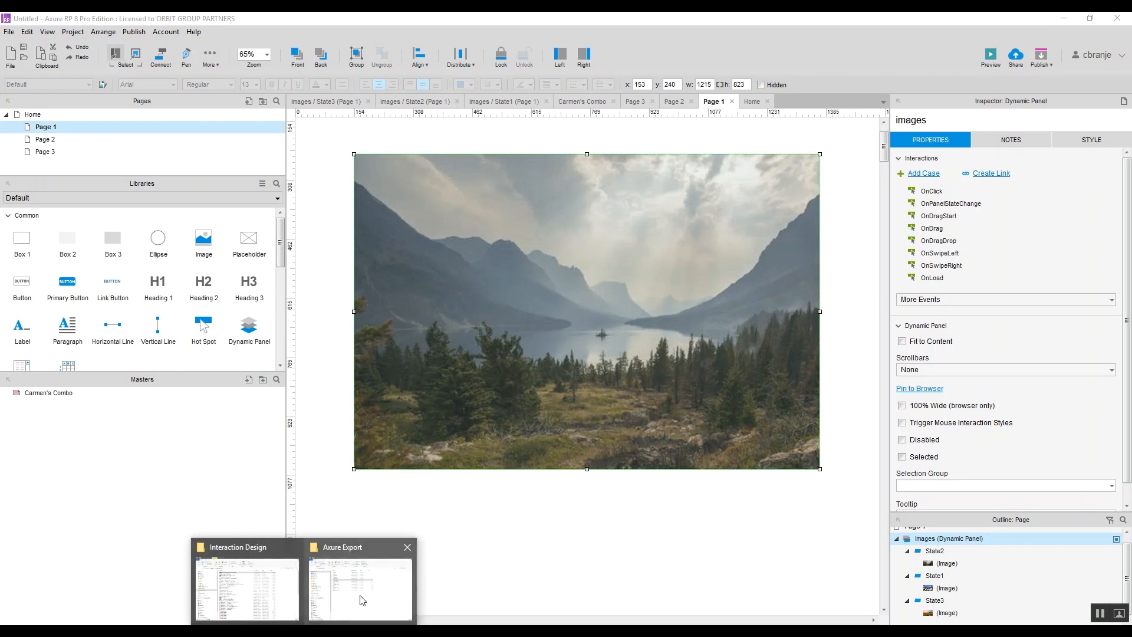
left_click(259, 598)
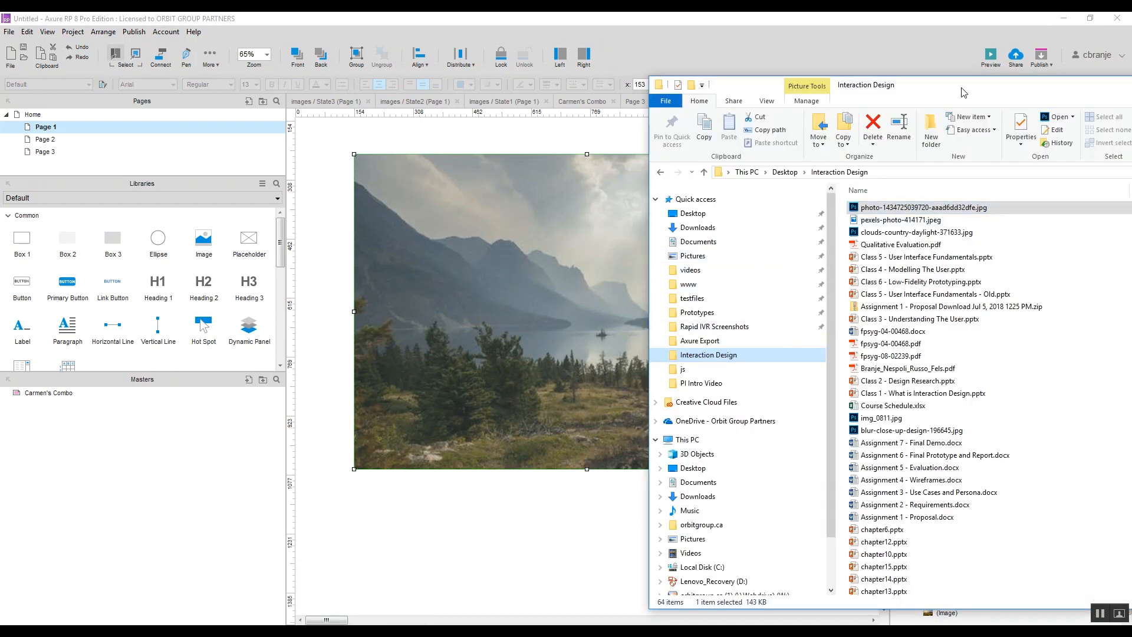
left_click_drag(961, 90, 656, 101)
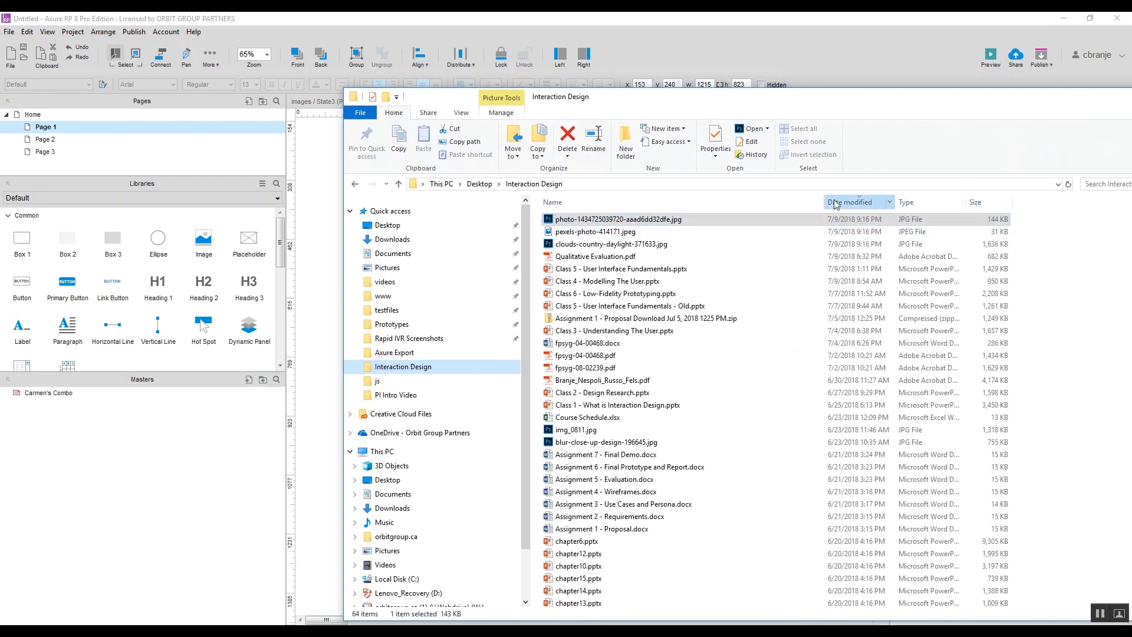
left_click(850, 202)
left_click(854, 203)
left_click_drag(711, 99, 1008, 120)
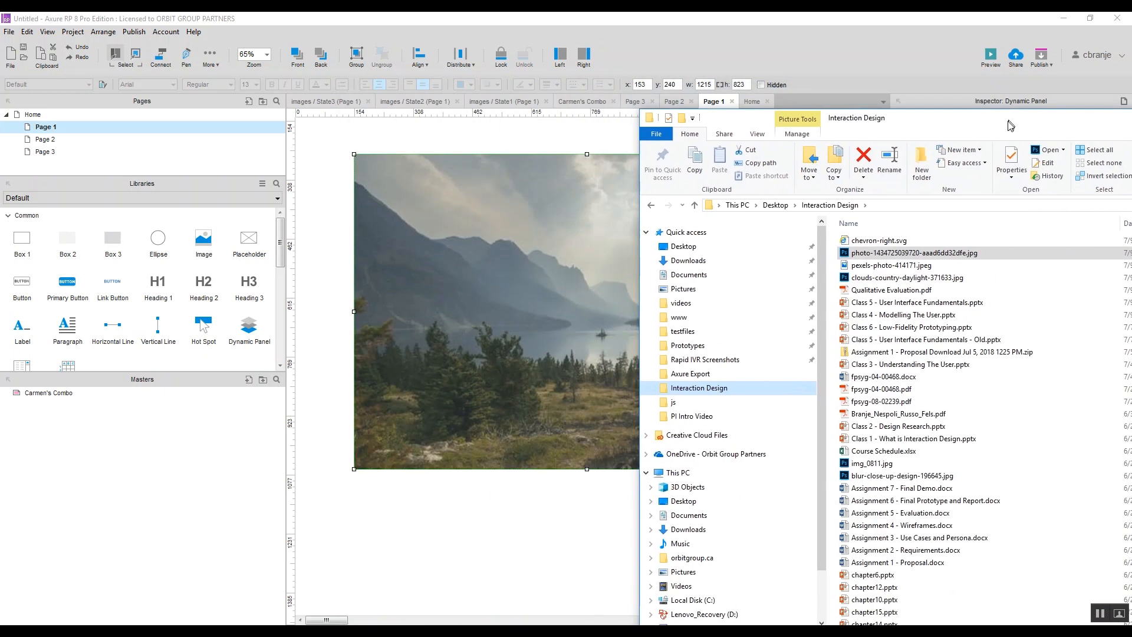
left_click_drag(912, 243, 463, 285)
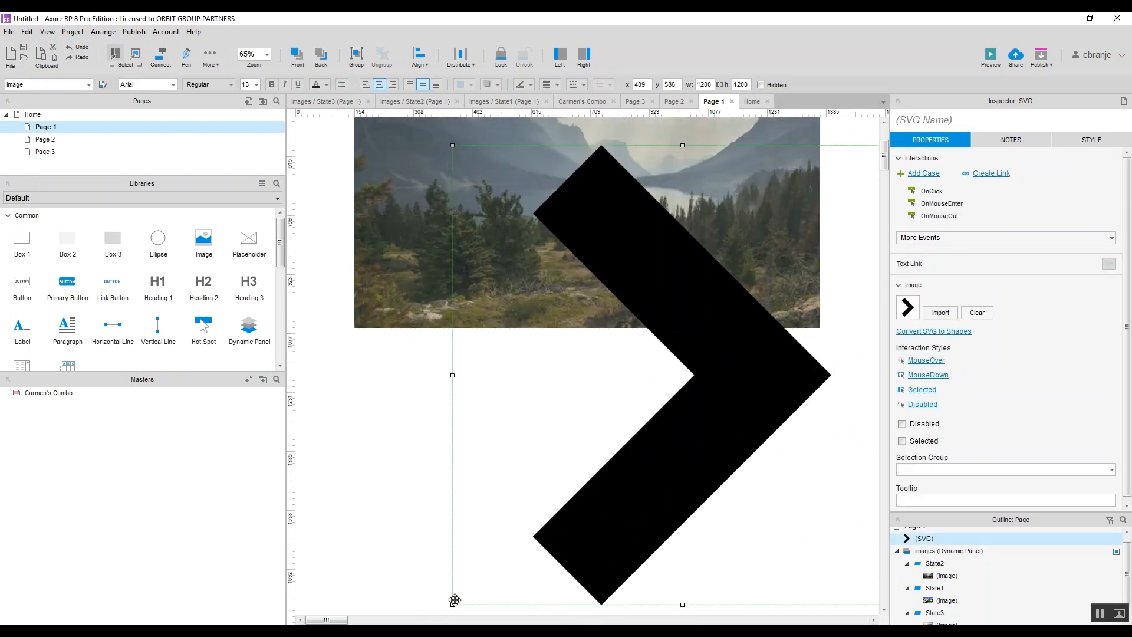
left_click_drag(452, 605, 398, 215)
- Place a copy of the chevron near the landscape image's left edge and rotate it 180 degrees
right_click(402, 215)
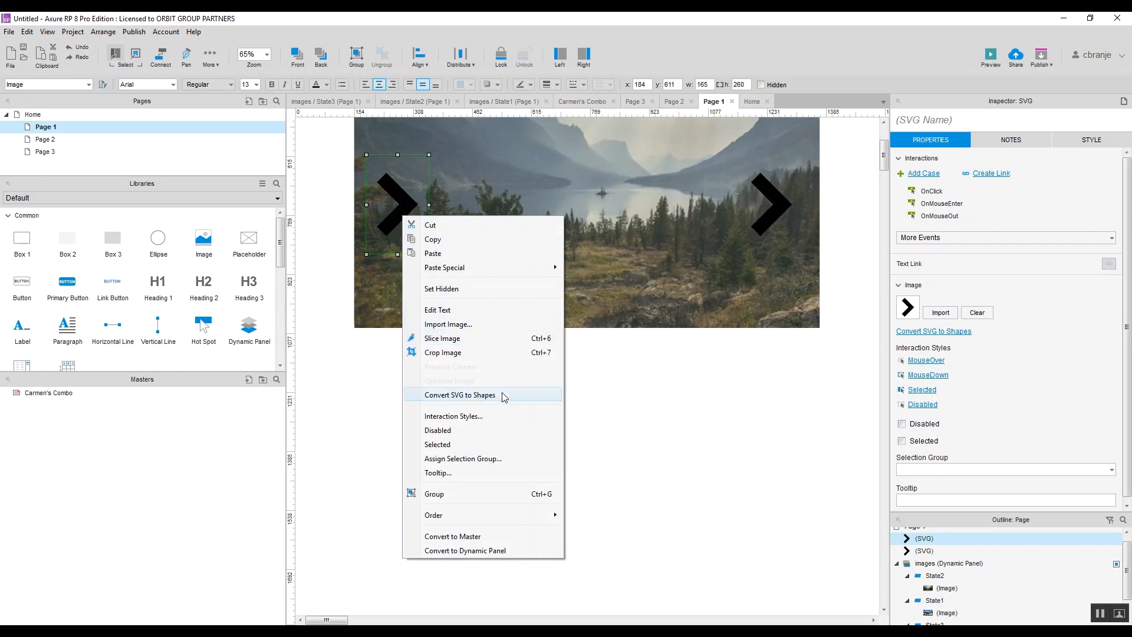
left_click(1077, 138)
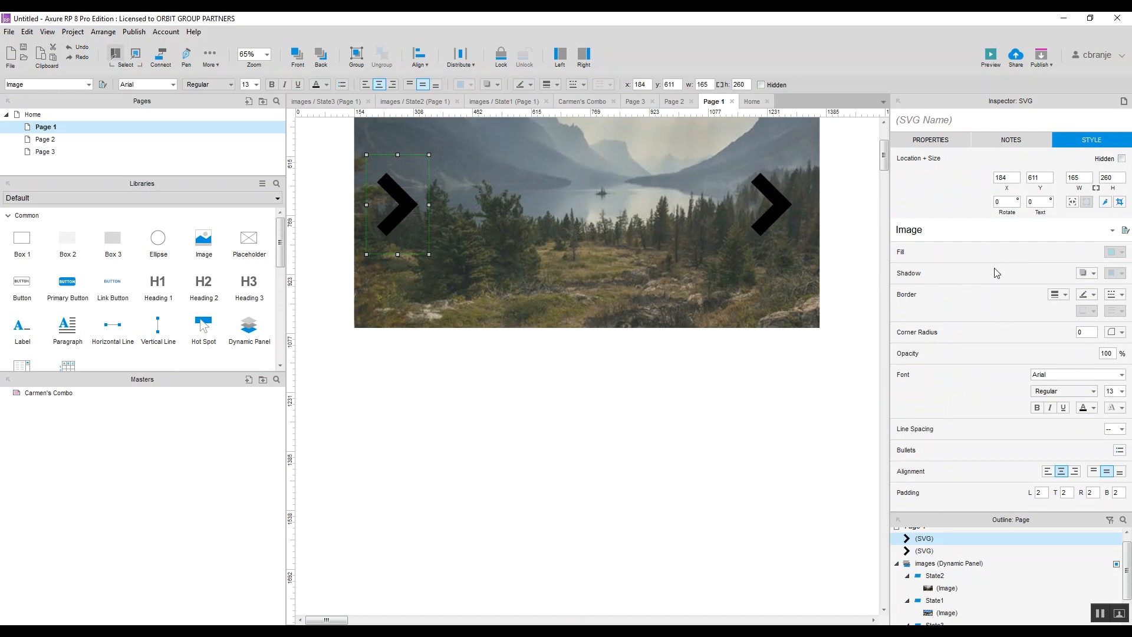
left_click(1001, 202)
key("Return")
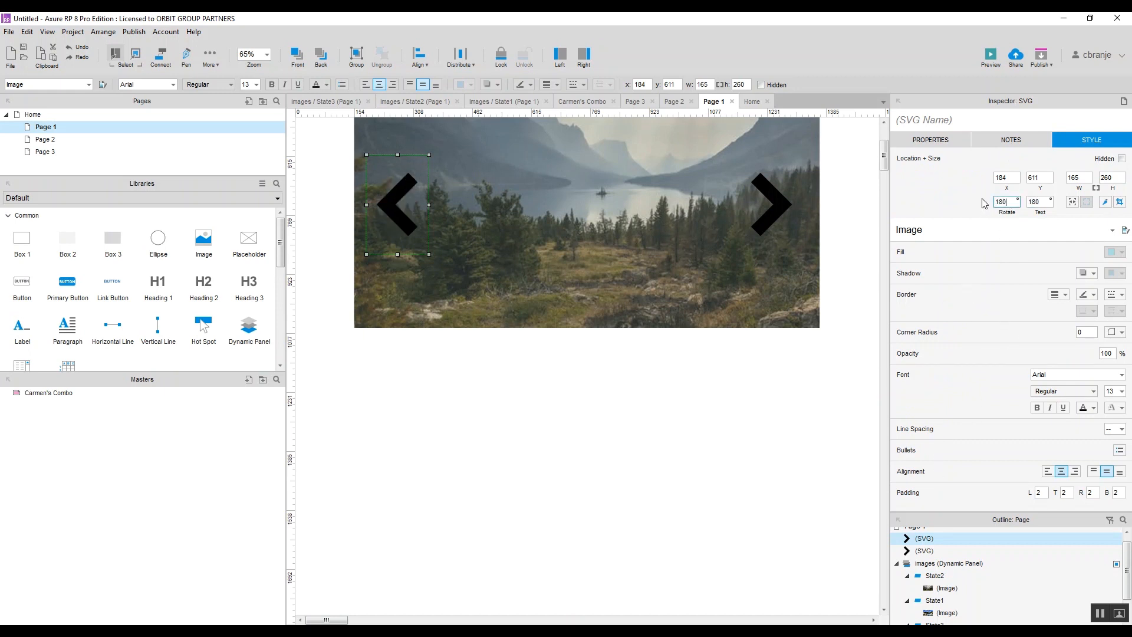
left_click(737, 397)
- Move the left chevron to about x 153, y 522 and the right chevron to about x 1180, y 529
scroll(719, 291, "up", 2)
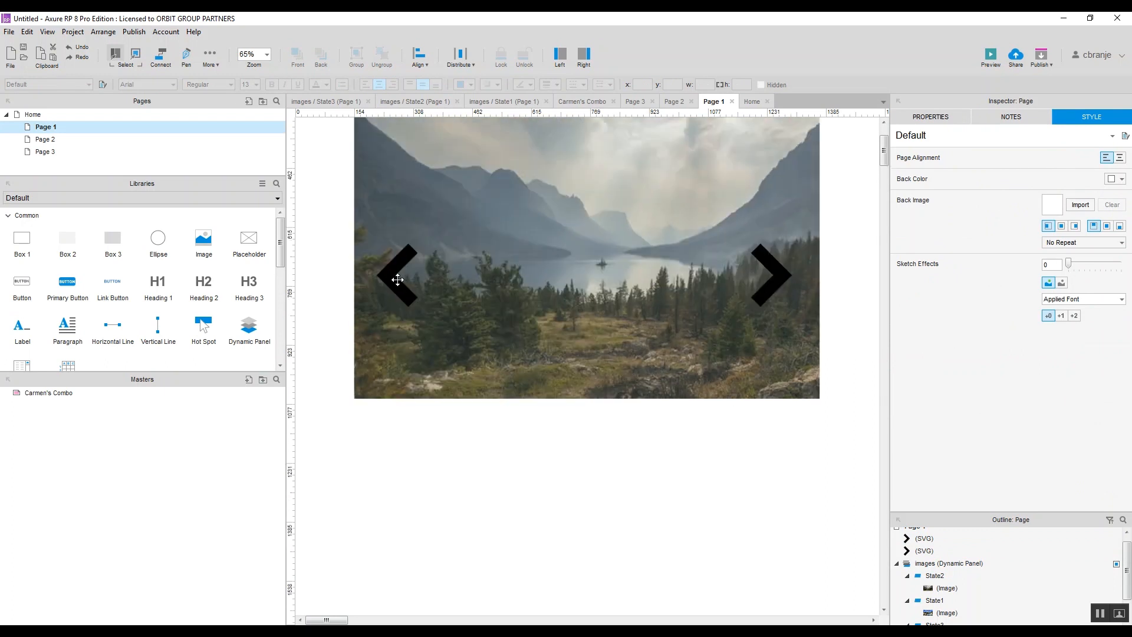
left_click_drag(398, 274, 387, 248)
scroll(662, 296, "up", 2)
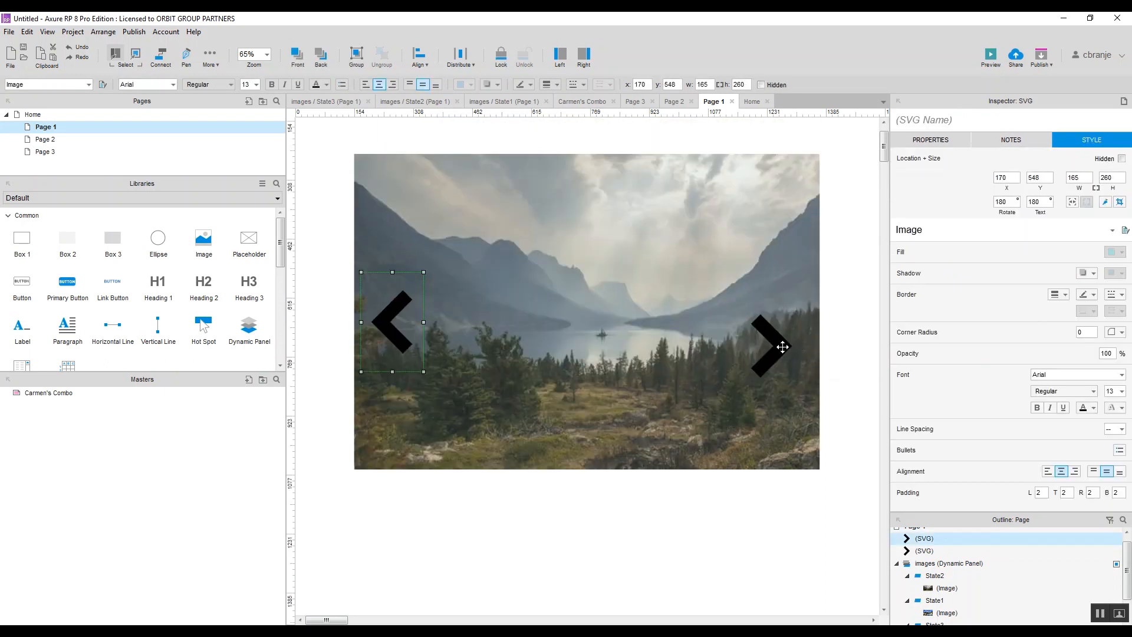
left_click_drag(779, 341, 785, 316)
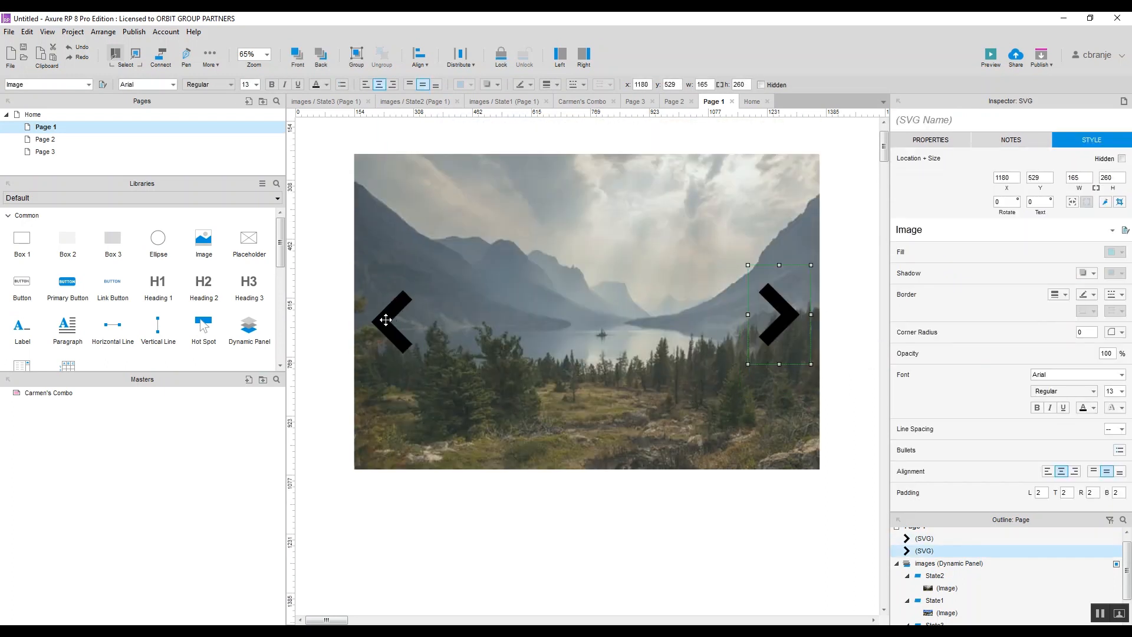
left_click_drag(387, 316, 382, 312)
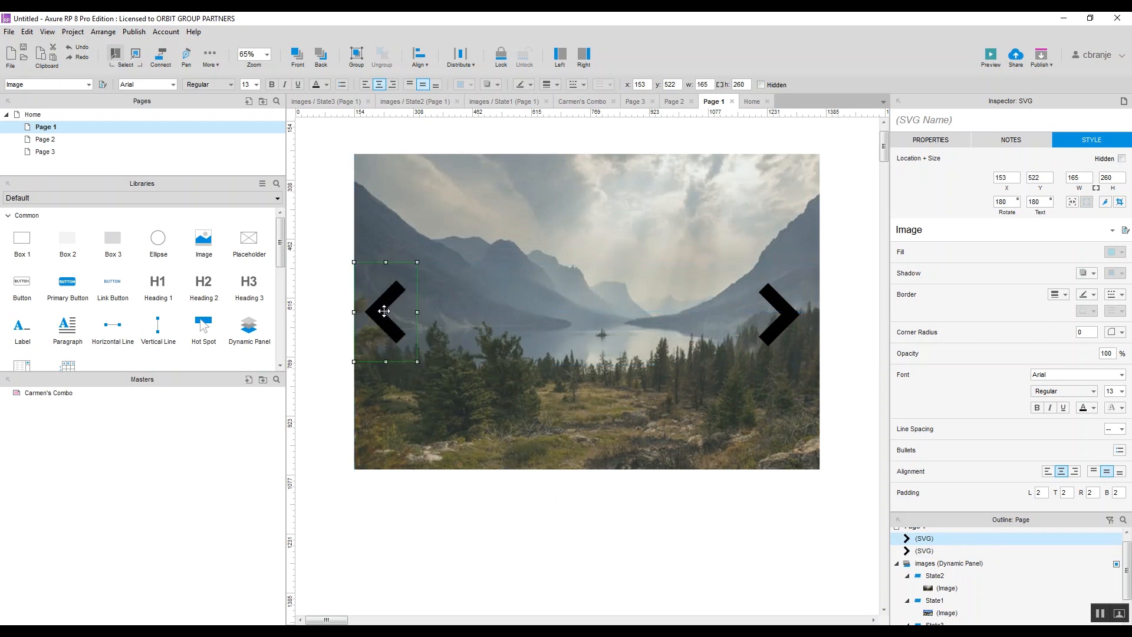
left_click(487, 529)
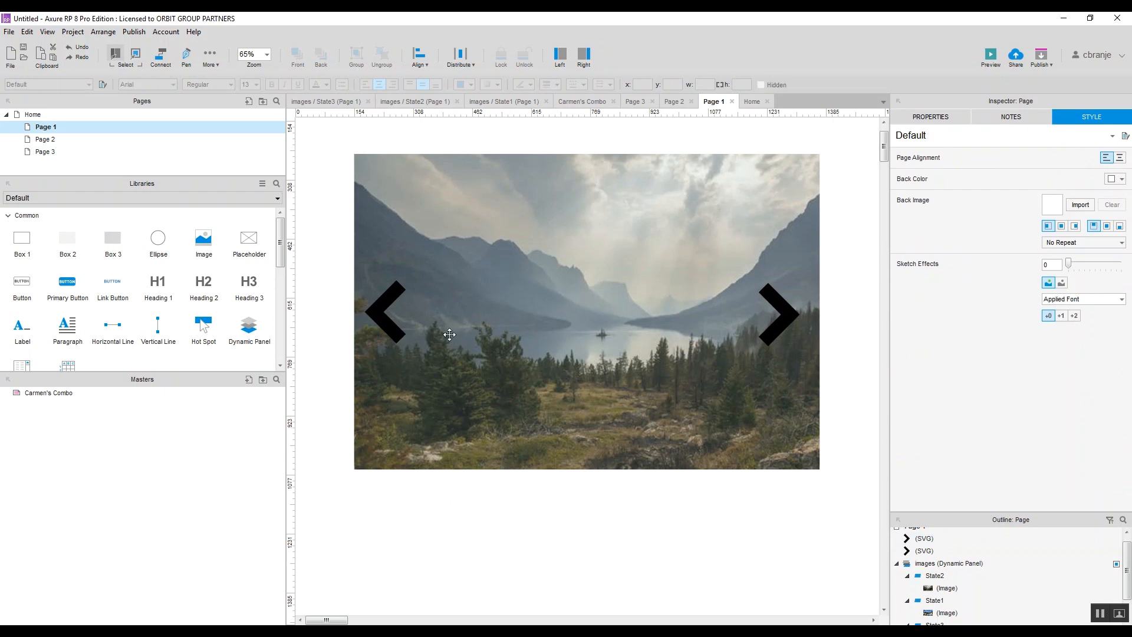
- Name the left chevron "chevon_left" and the right chevron "chevon_right"
left_click(395, 293)
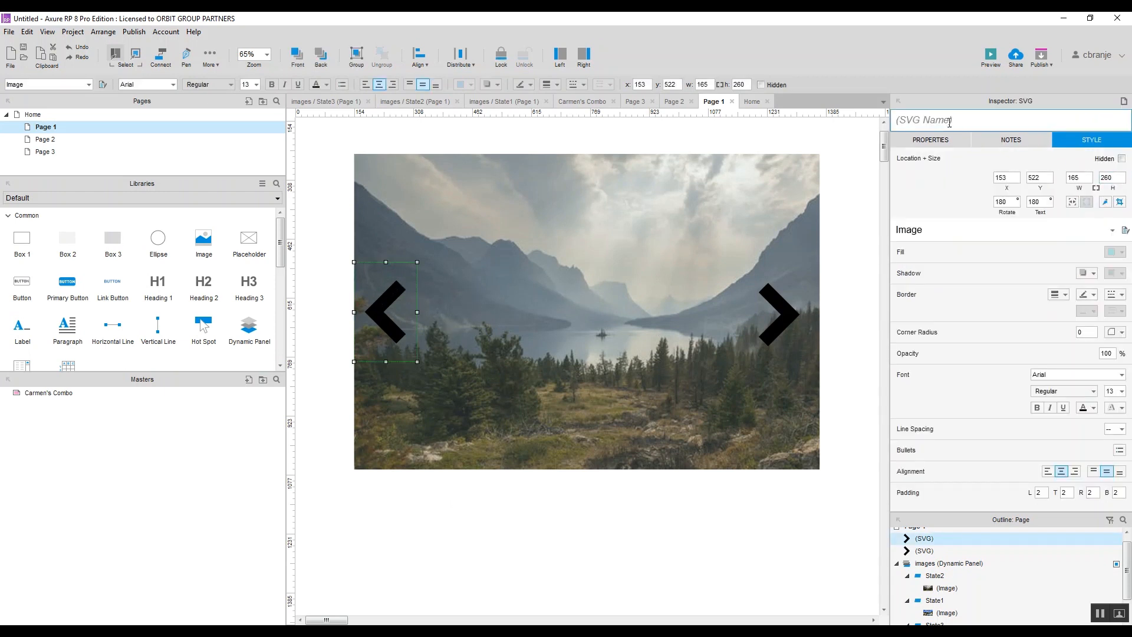
left_click(920, 140)
left_click(935, 125)
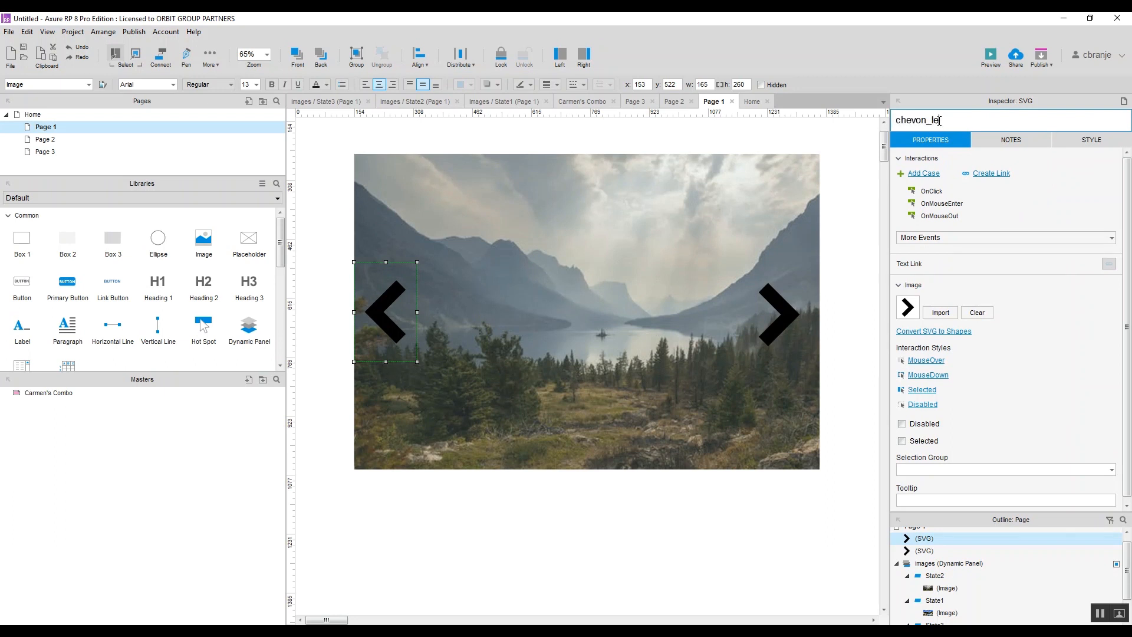
type("chevon_left")
left_click(788, 316)
left_click(963, 116)
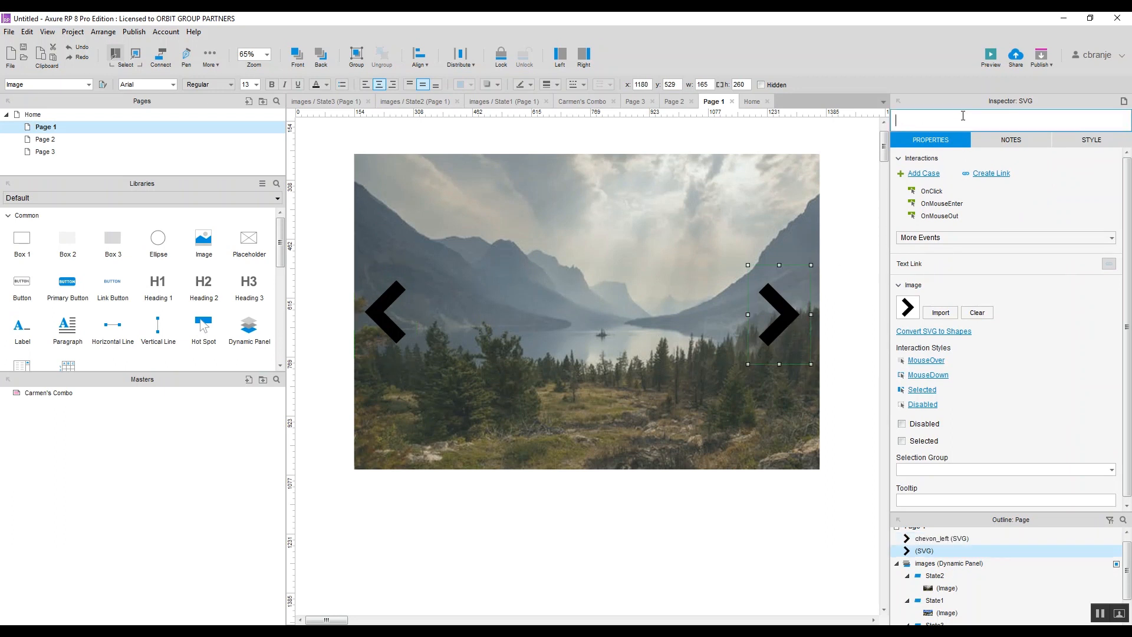
type("chevon_right")
left_click(709, 223)
- Add an OnClick case to the left chevron that sets the images dynamic panel to its Next state
left_click(368, 311)
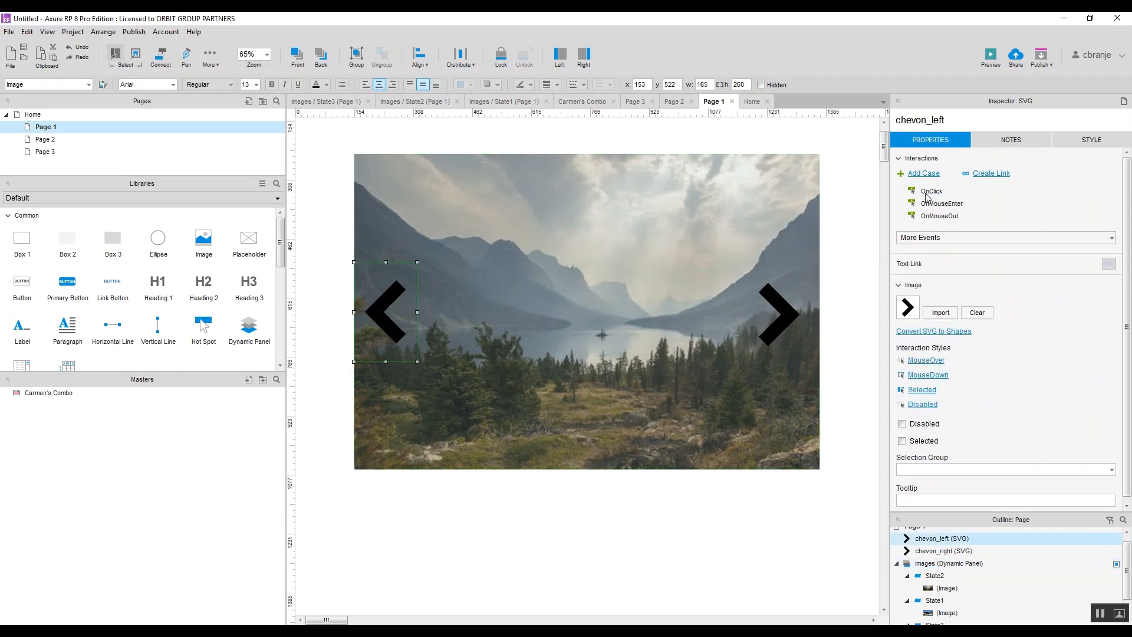
left_click(646, 218)
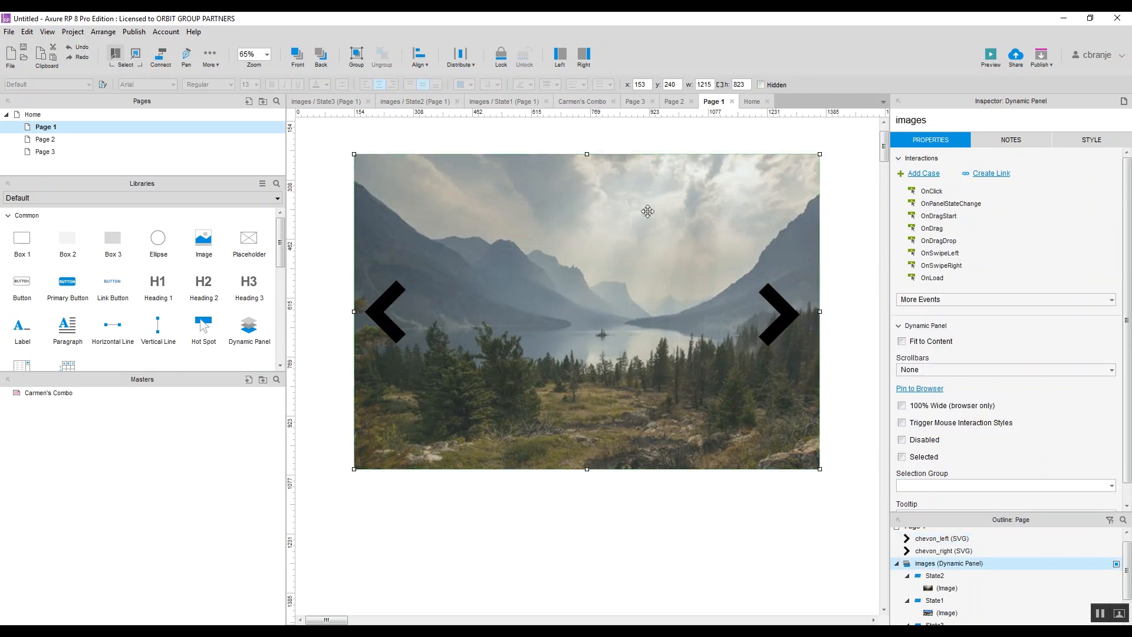
left_click(384, 308)
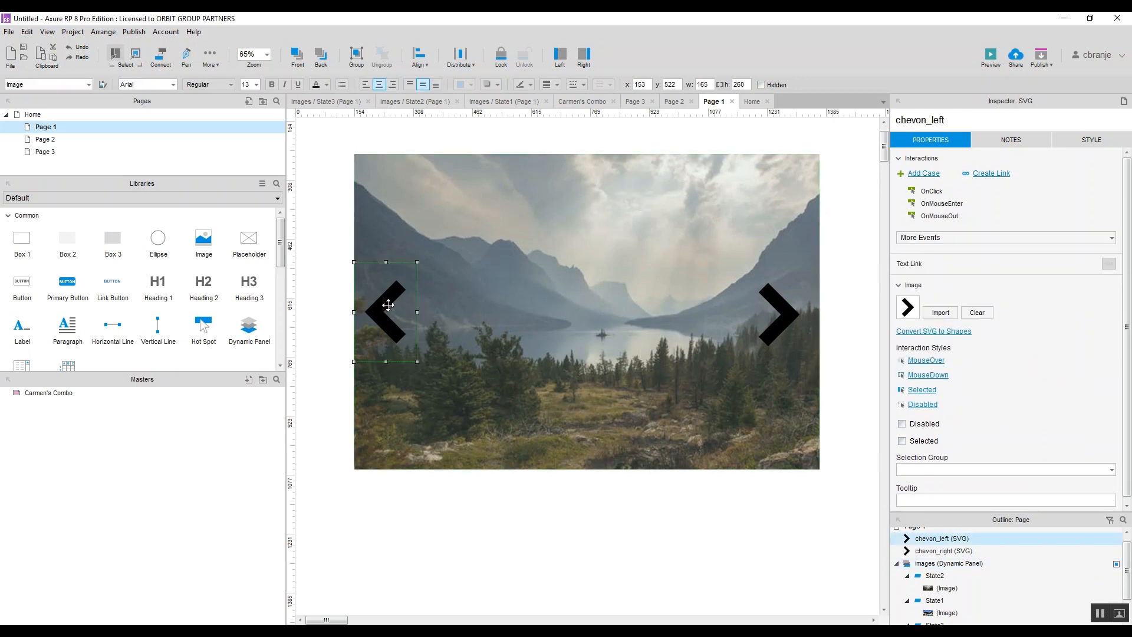
double_click(932, 192)
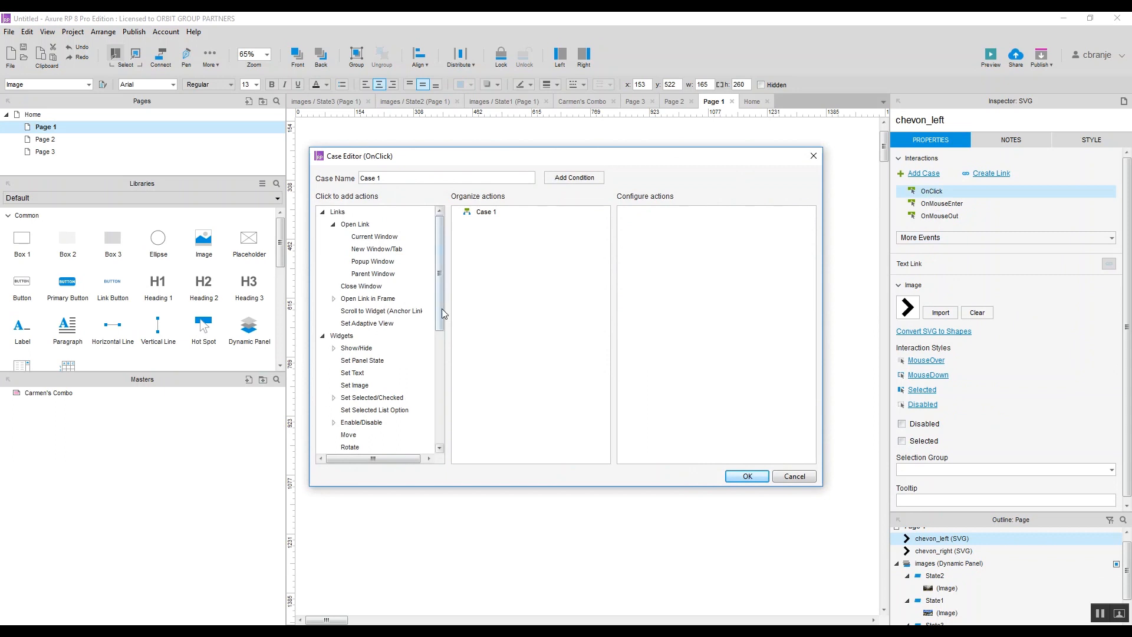
left_click_drag(440, 309, 369, 329)
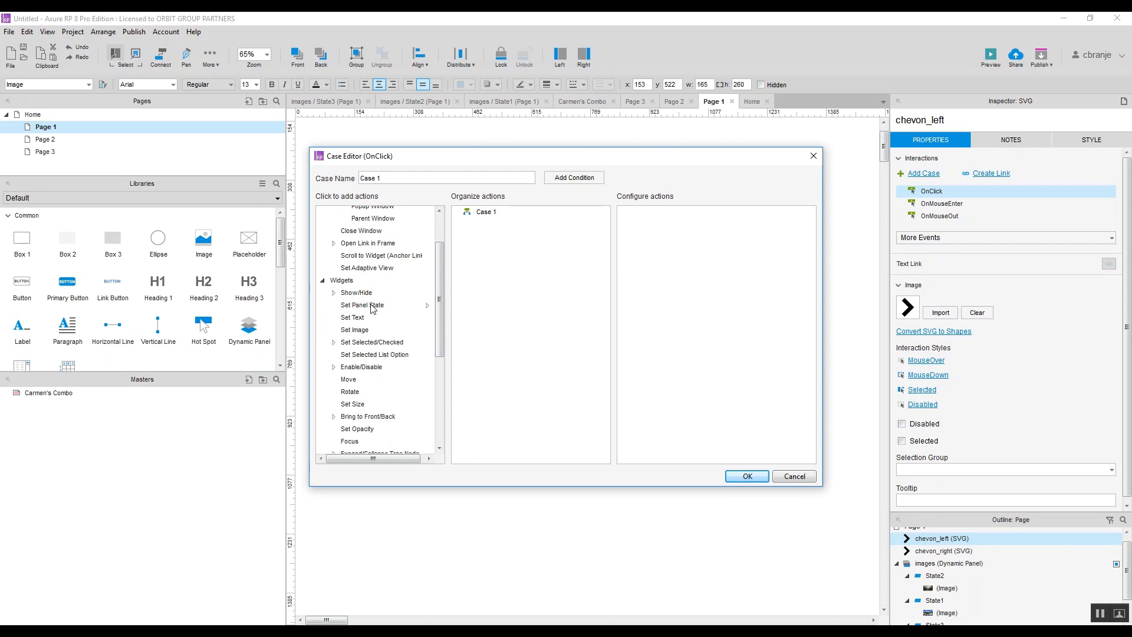
left_click(372, 306)
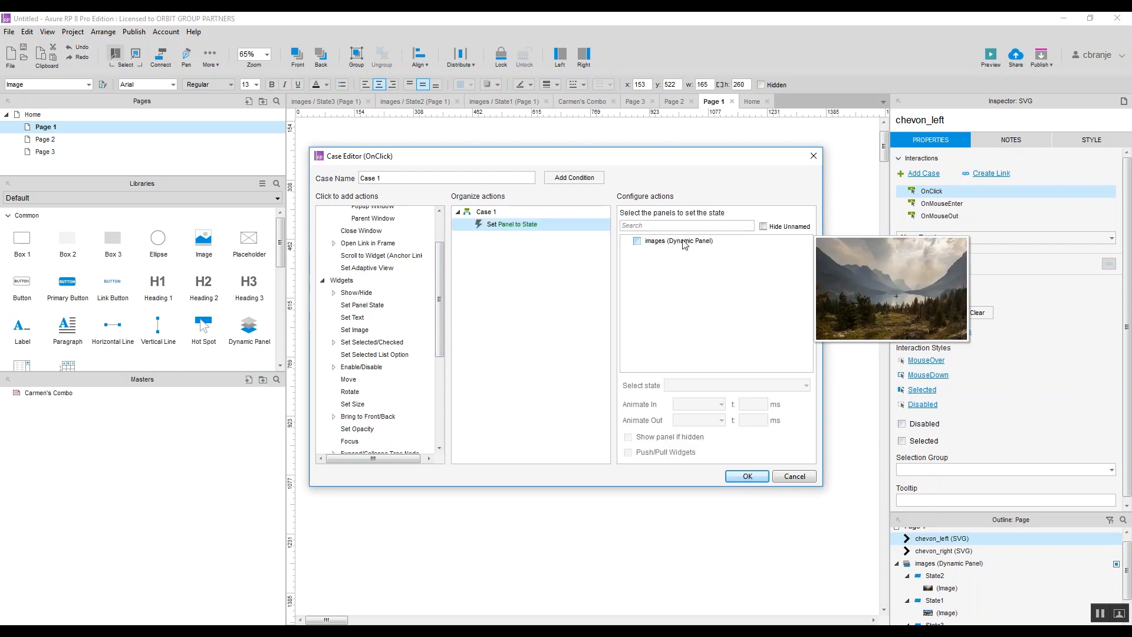
left_click(636, 242)
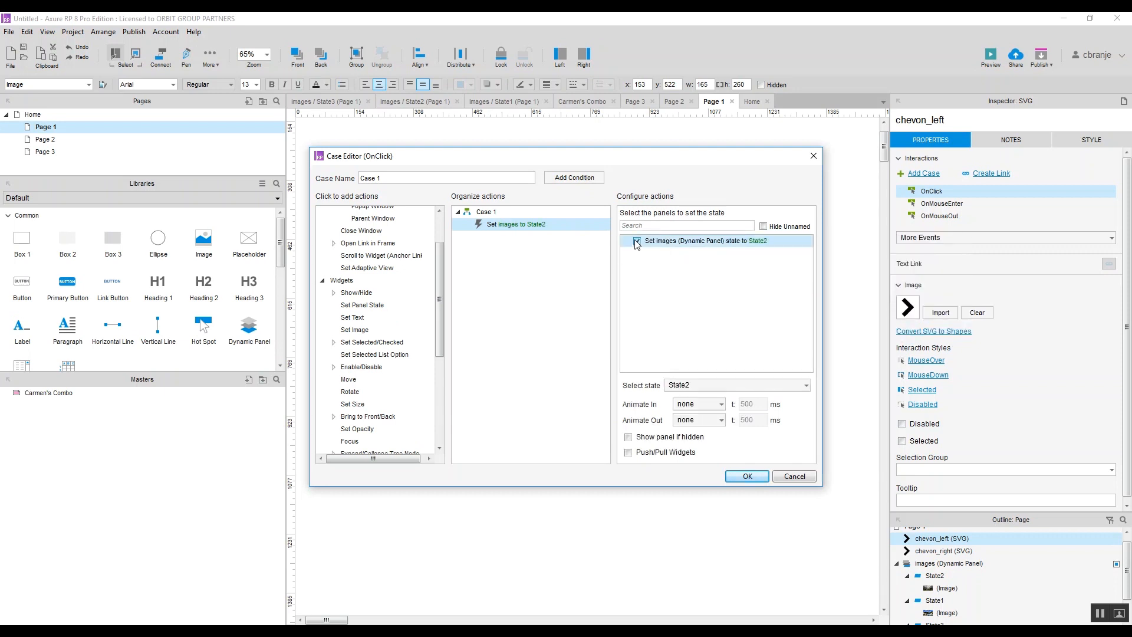
left_click(804, 387)
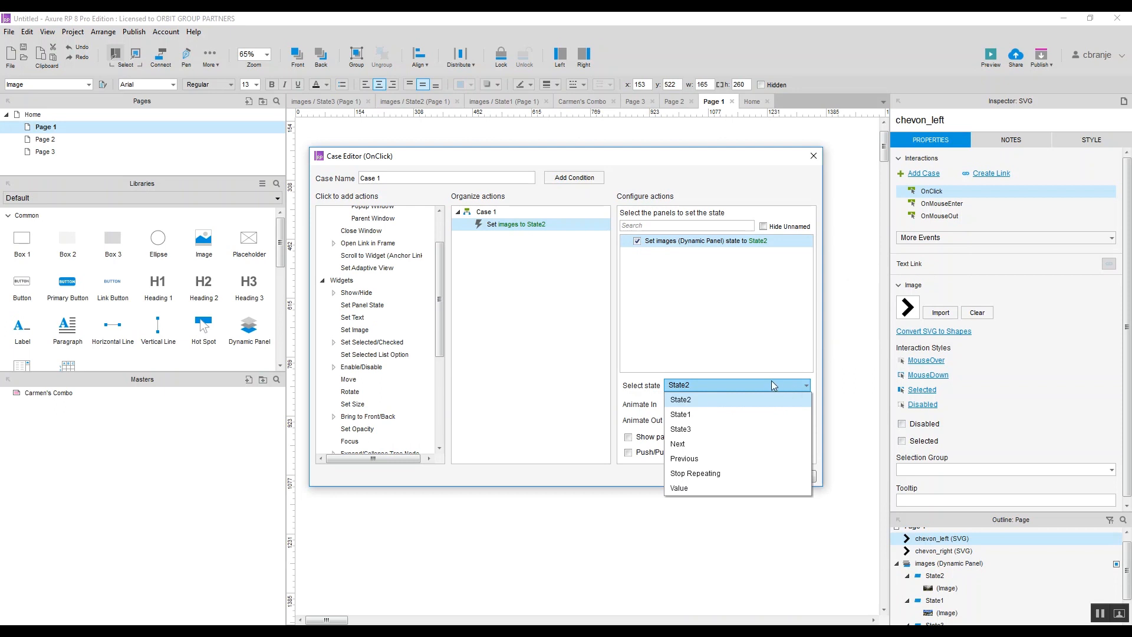
left_click(736, 445)
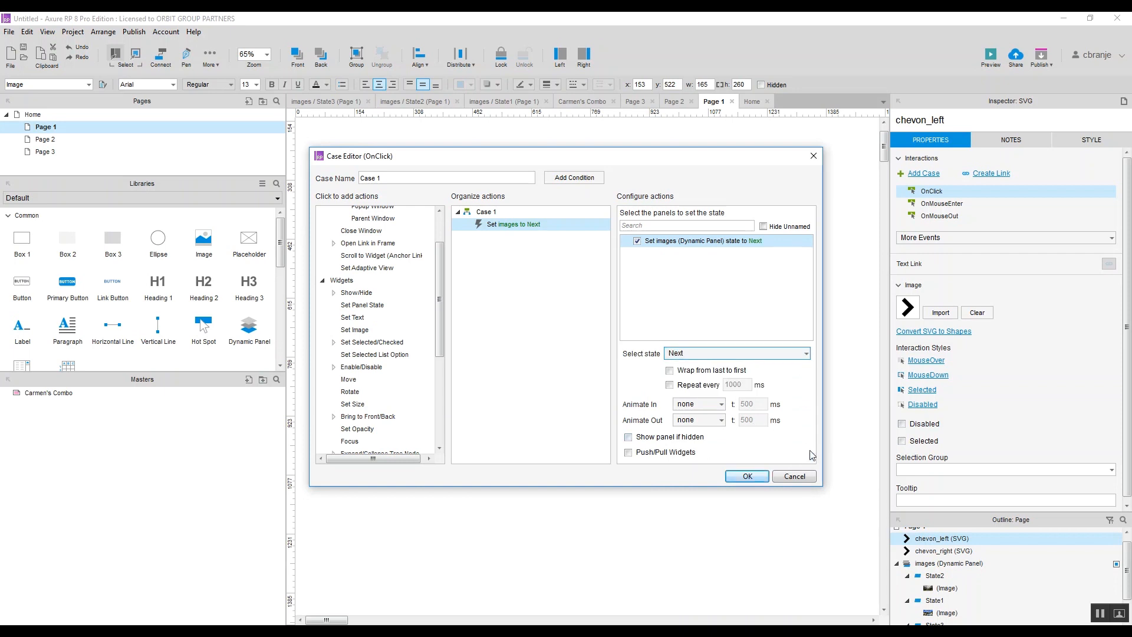
- Animate the left chevron's panel state change with slide right and save the case
left_click(722, 408)
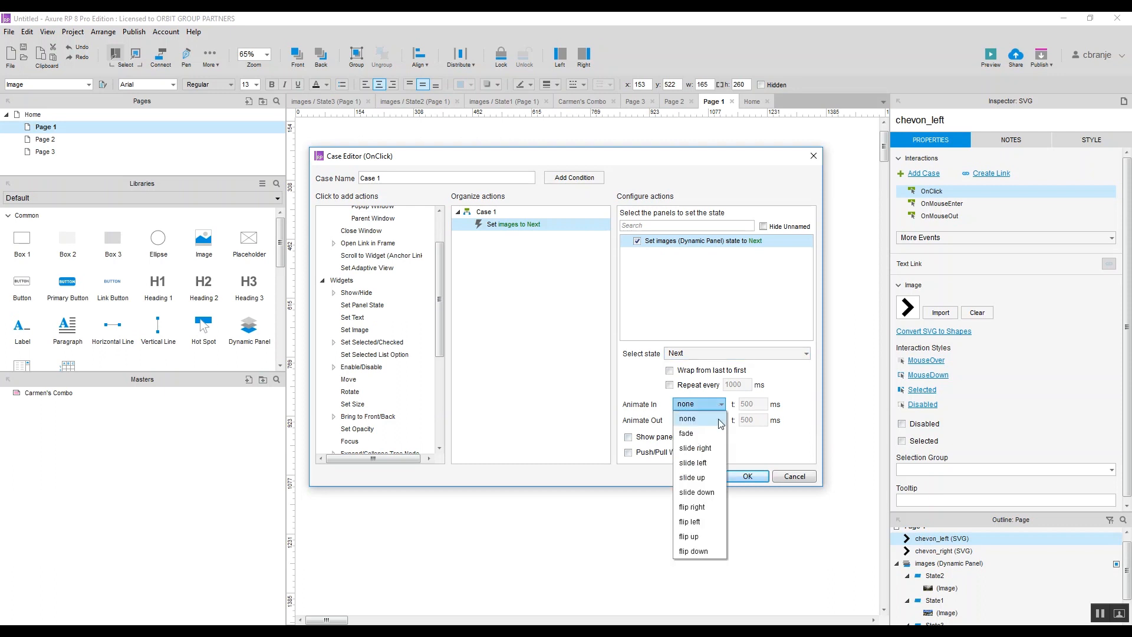
left_click(715, 450)
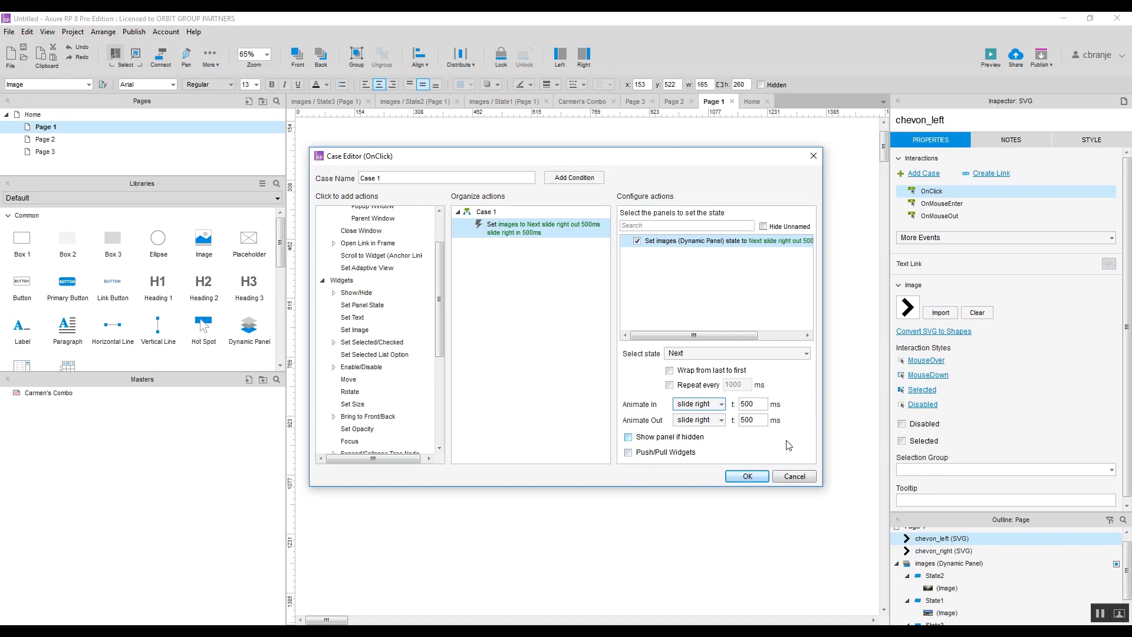
left_click(735, 476)
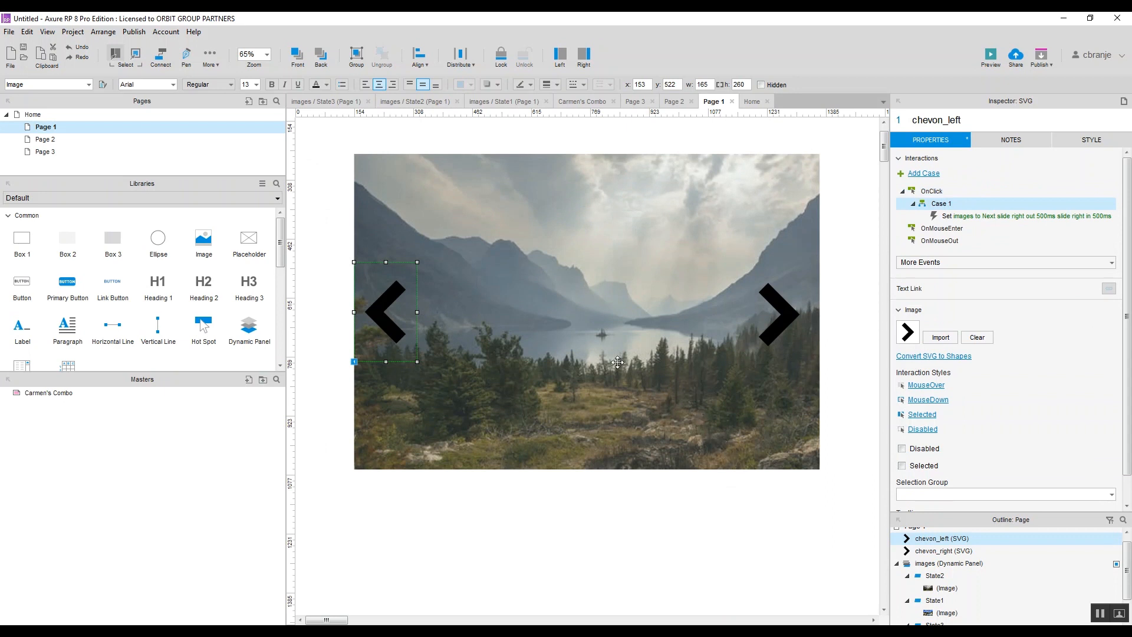
- Add an OnClick case to the right chevron that sets the images dynamic panel to its Previous state
left_click(784, 313)
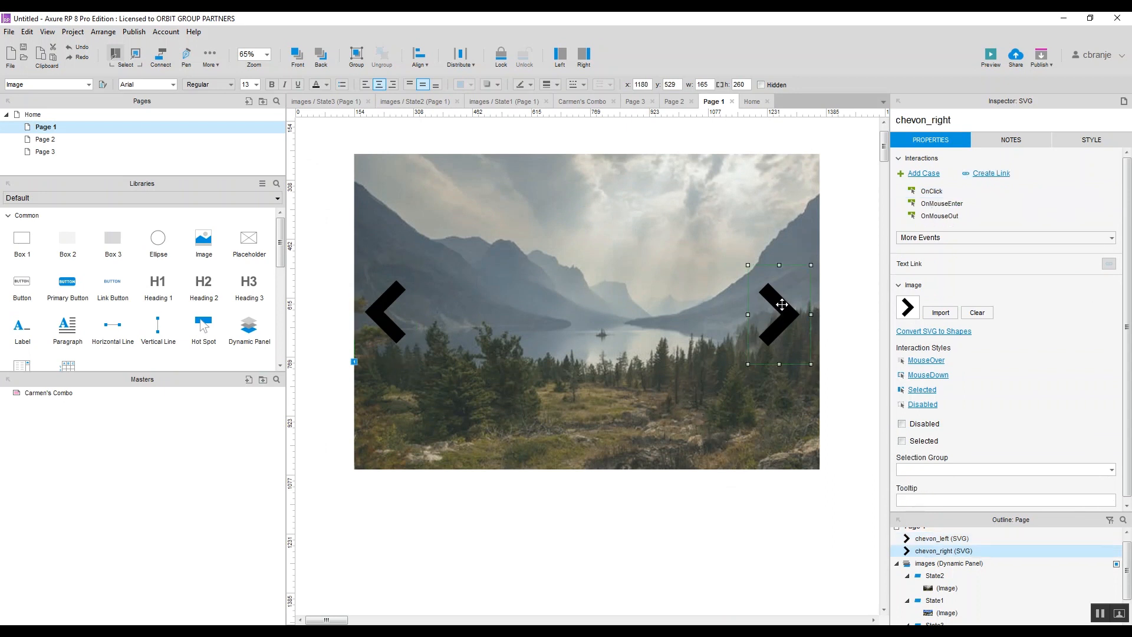
double_click(931, 192)
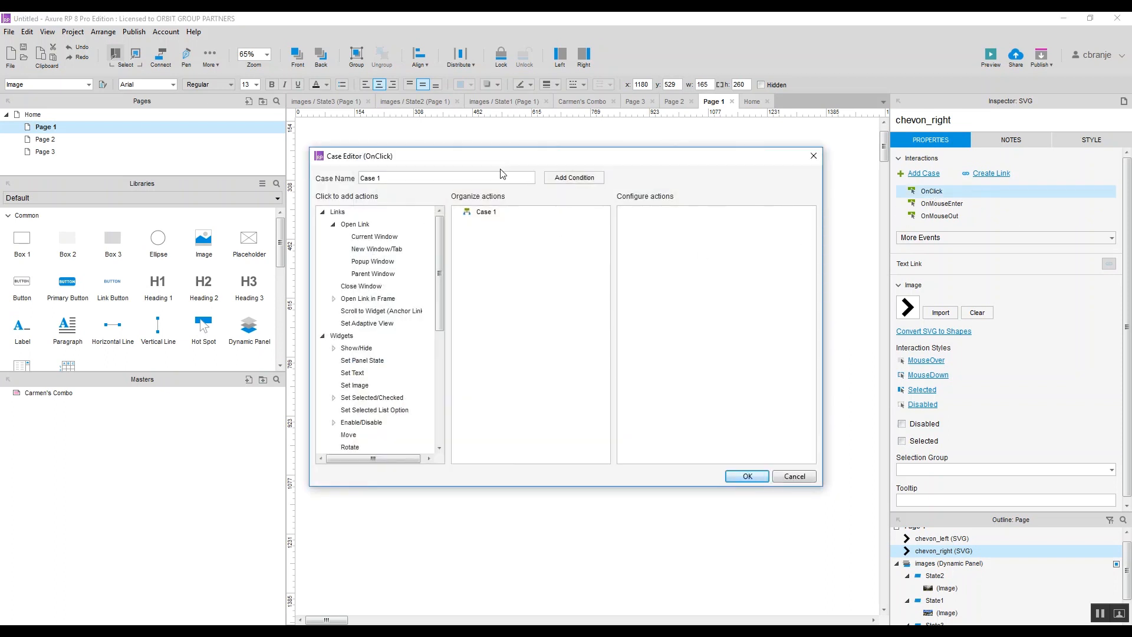
left_click(361, 361)
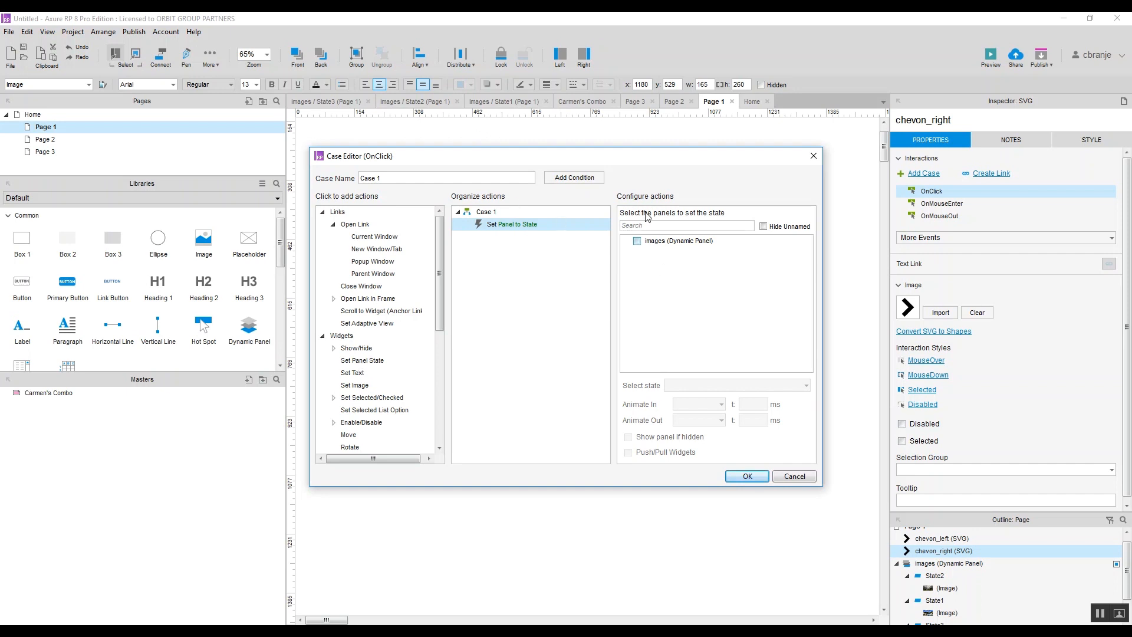
left_click(637, 241)
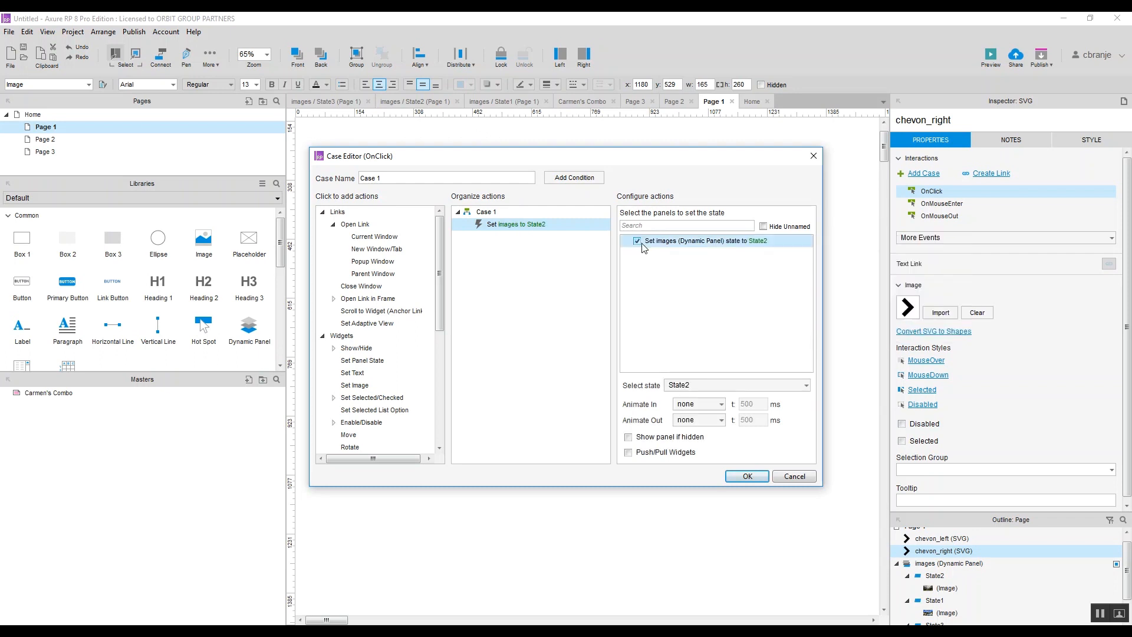
left_click(692, 383)
left_click(694, 459)
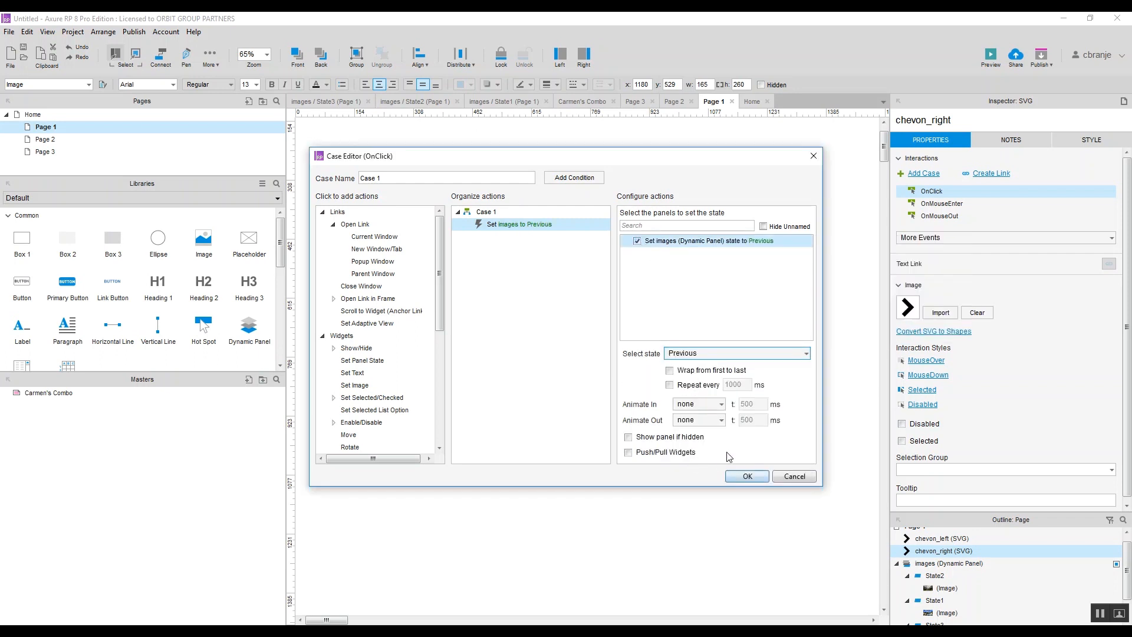
- Animate the right chevron's panel state change with slide left and save the case
left_click(711, 406)
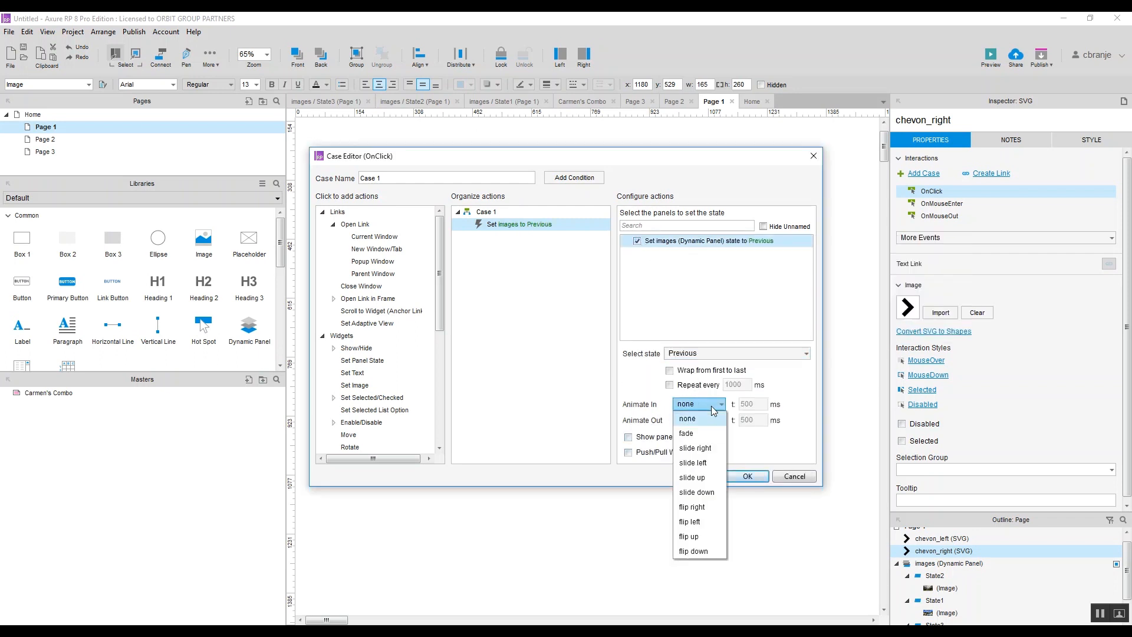
left_click(710, 463)
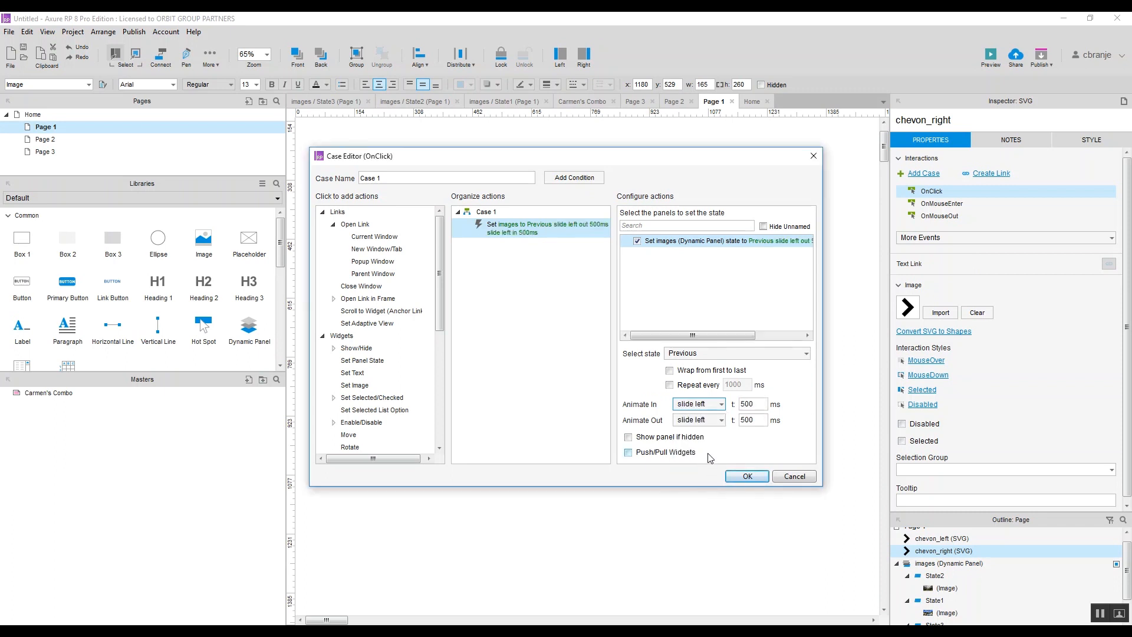
left_click(746, 478)
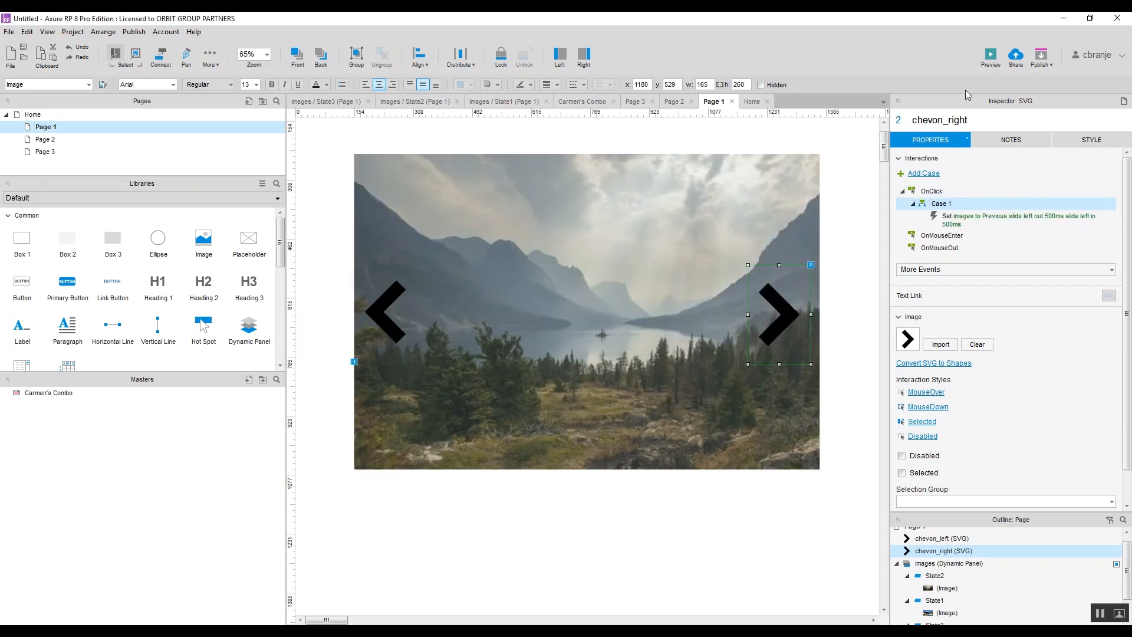
- Preview Page 1 in the browser and advance the carousel by two images with the left chevron
left_click(997, 59)
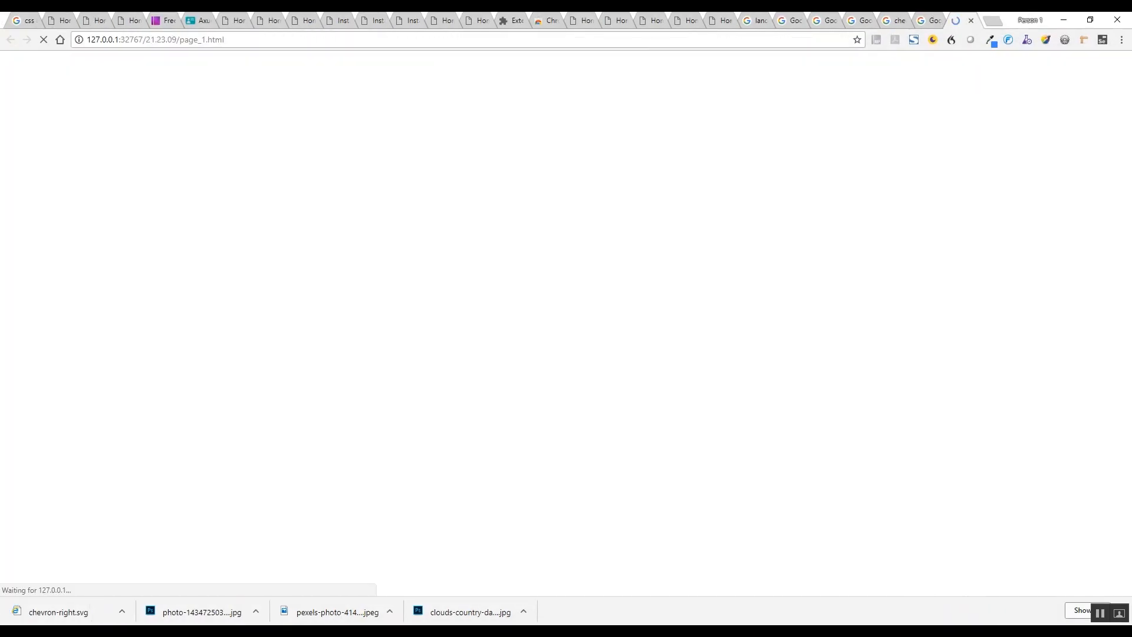
scroll(870, 531, "down", 2)
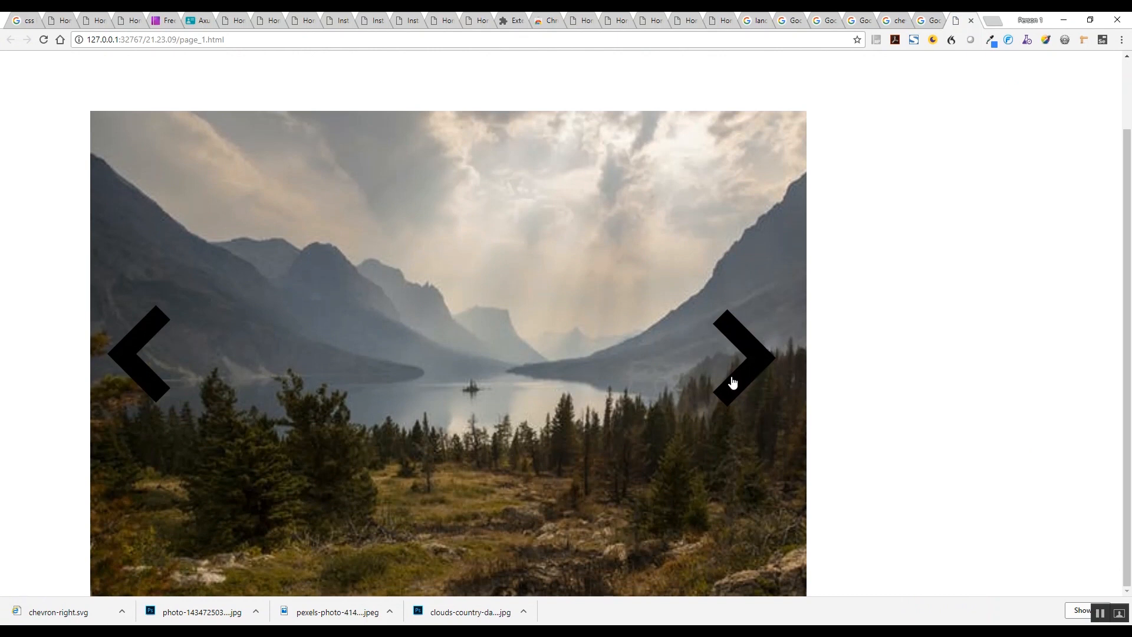
scroll(729, 389, "up", 2)
scroll(530, 439, "down", 2)
left_click(129, 361)
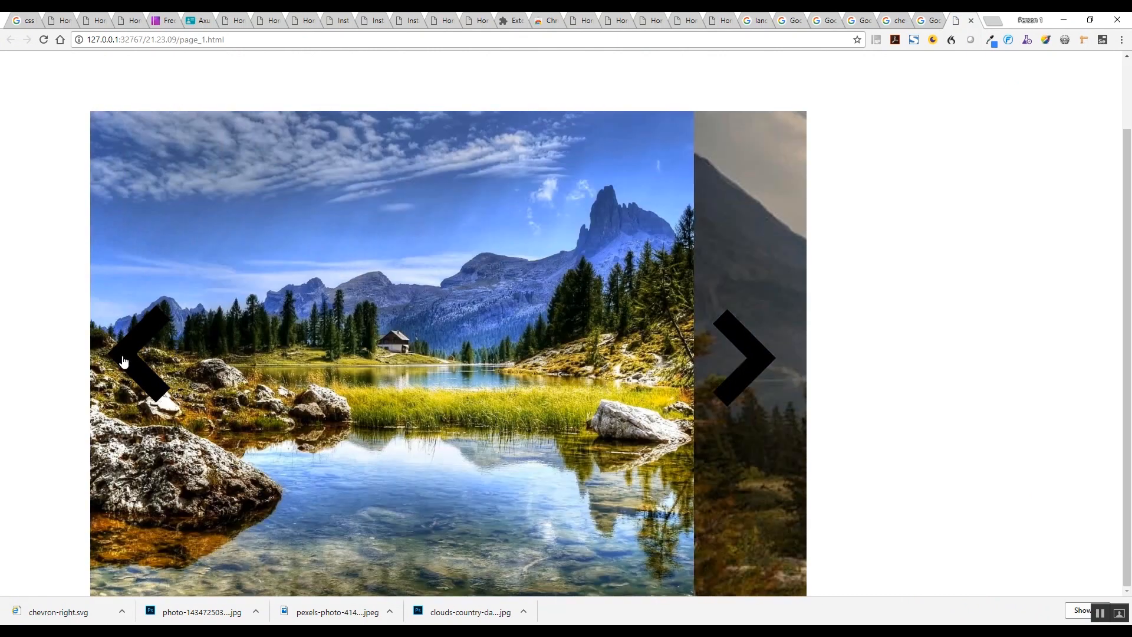
left_click(125, 364)
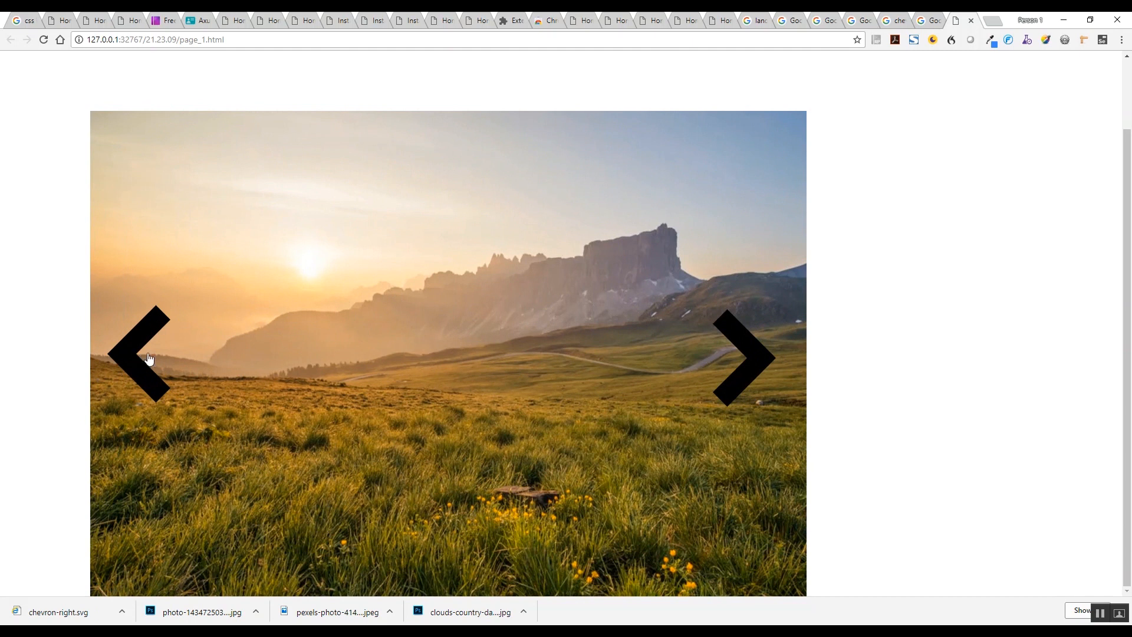
- Go back two images with the right chevron, and test two changes in each direction once more
scroll(289, 406, "up", 2)
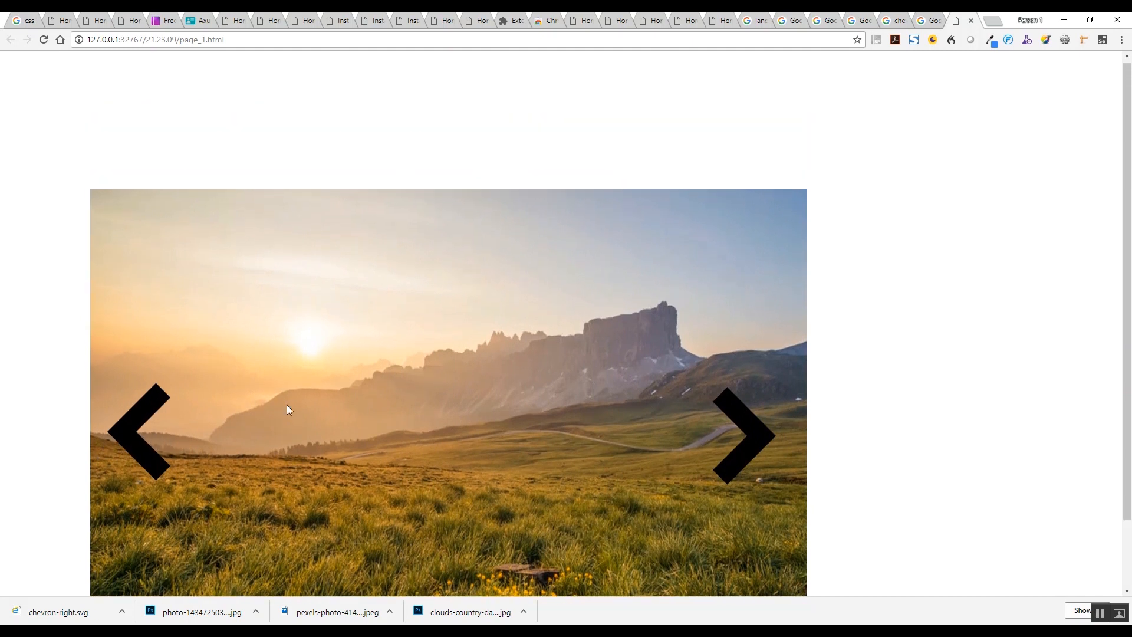
scroll(413, 383, "down", 2)
left_click(758, 364)
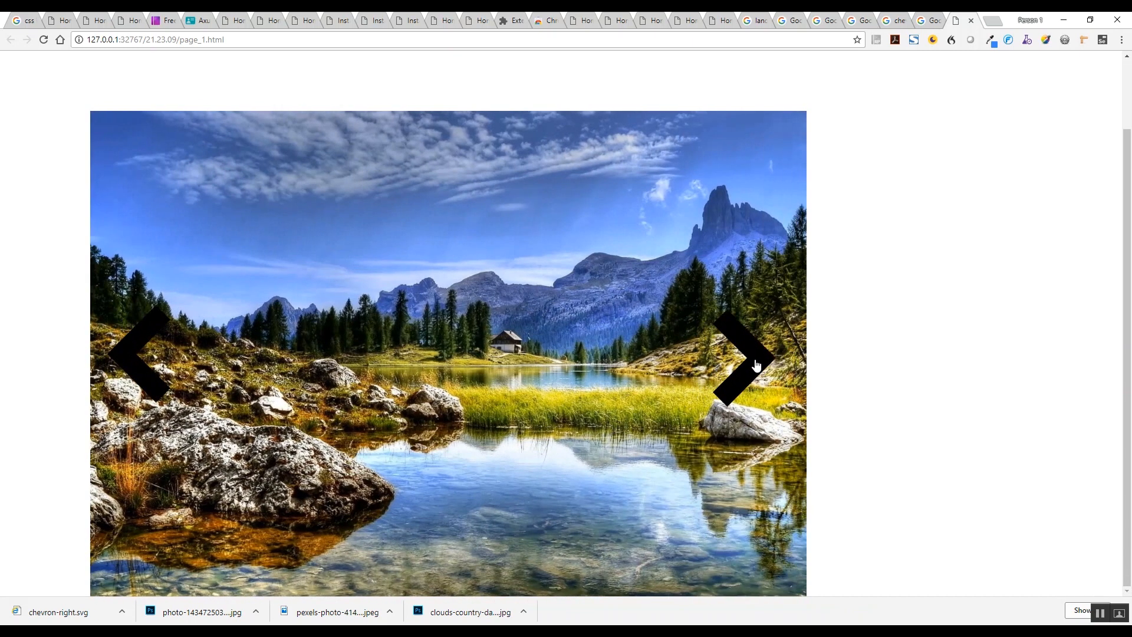
left_click(757, 364)
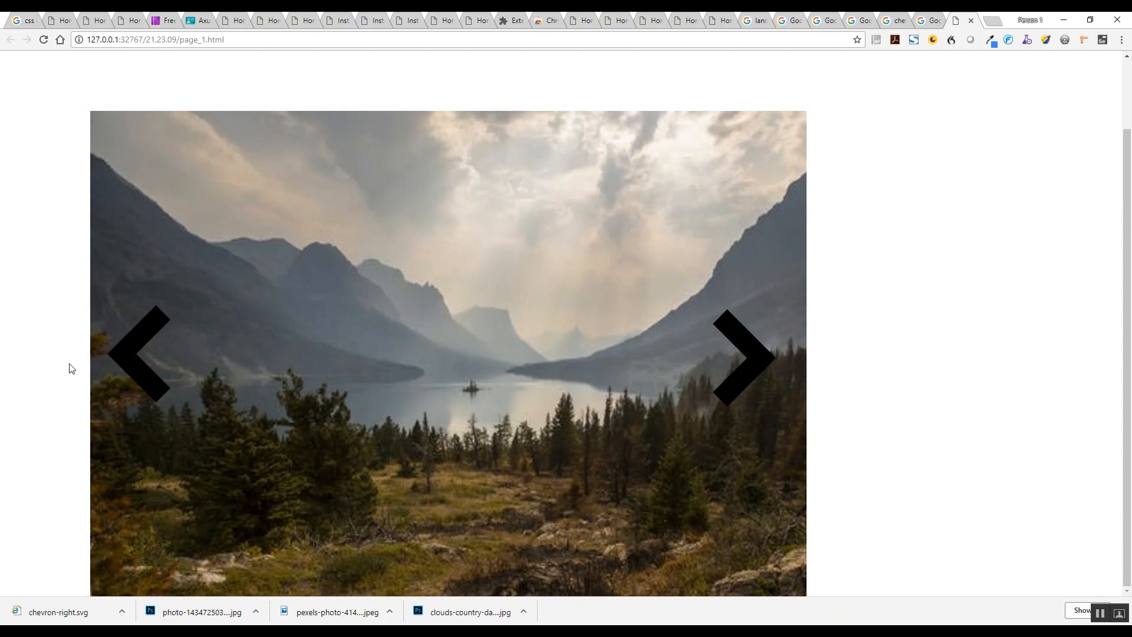
left_click(128, 363)
left_click(131, 365)
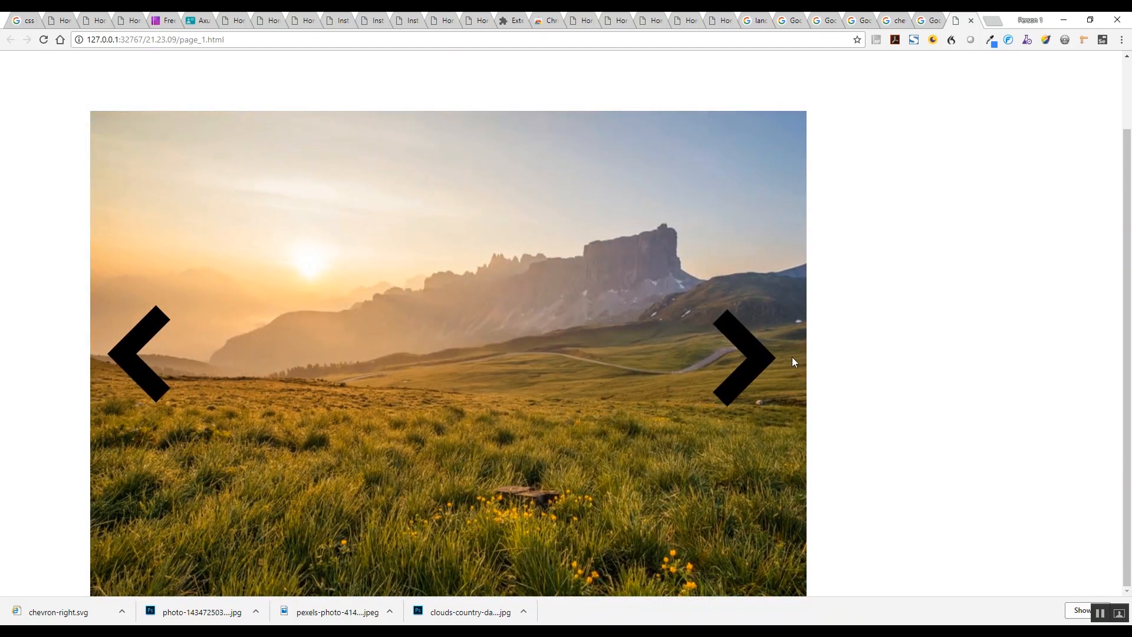
left_click(752, 362)
left_click(752, 362)
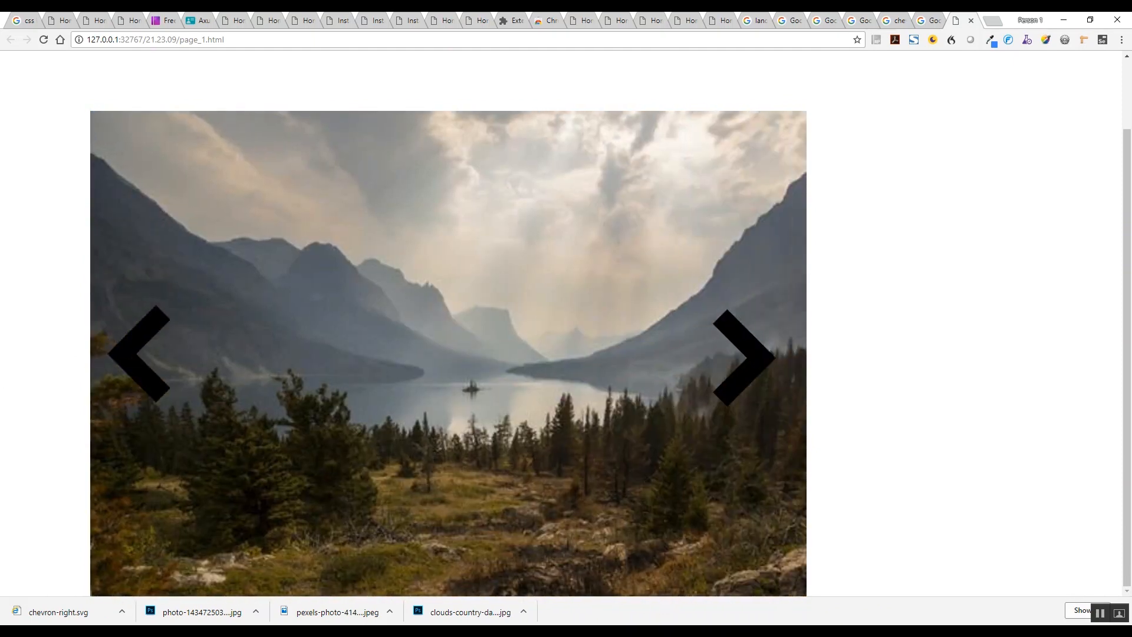
- Switch back to Axure RP and enable Wrap from last to first for the left chevron's Next state action
key("alt+Tab")
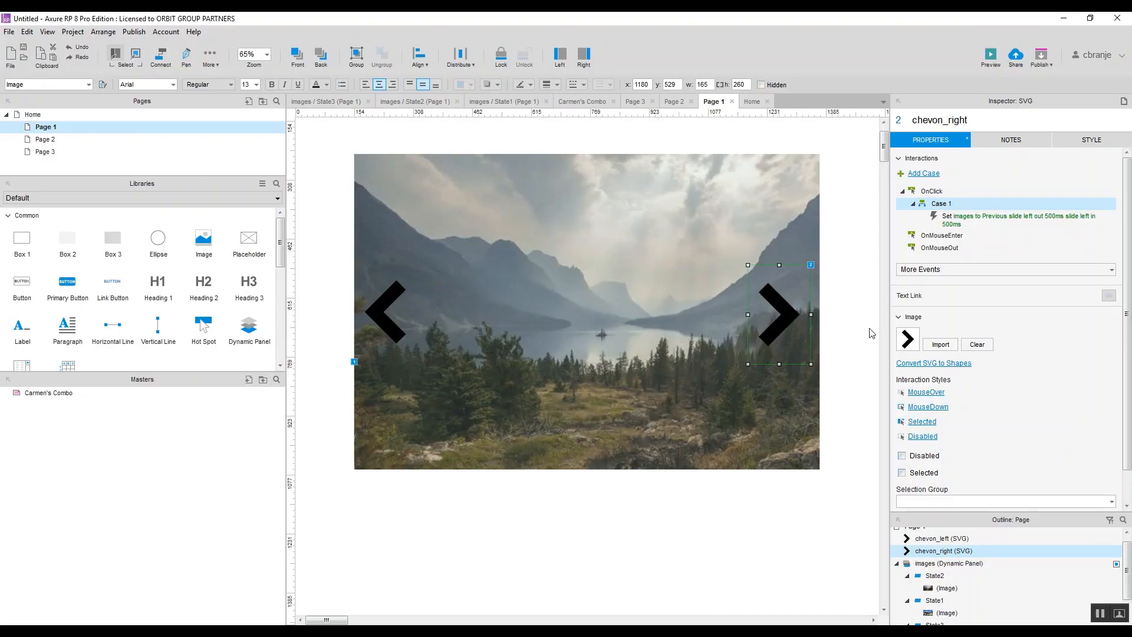
left_click(392, 305)
double_click(373, 314)
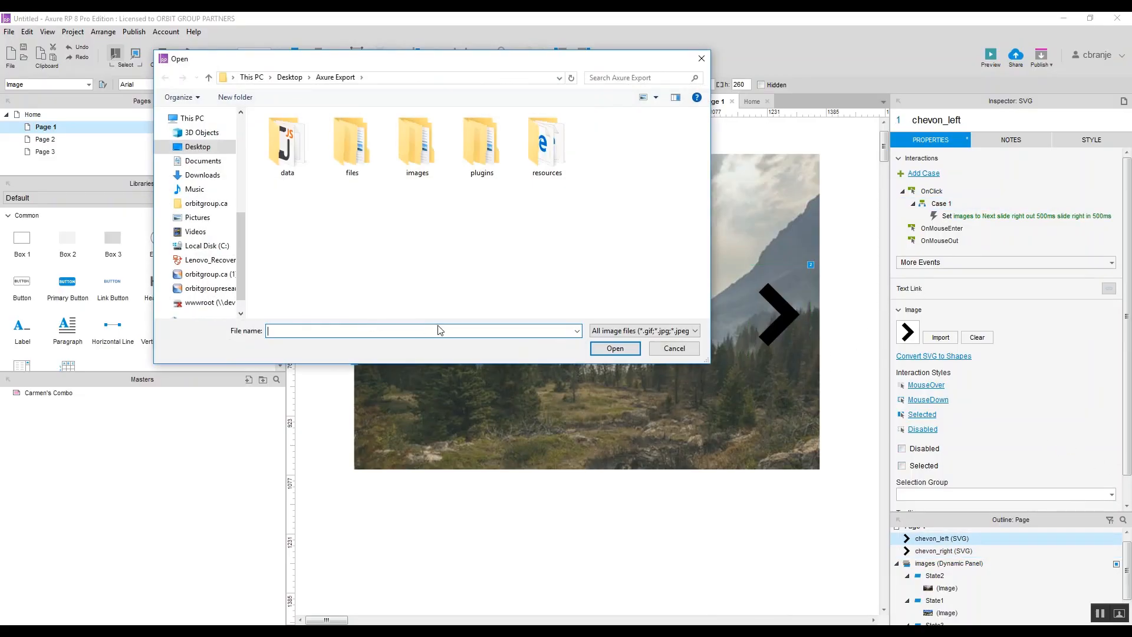
left_click(688, 353)
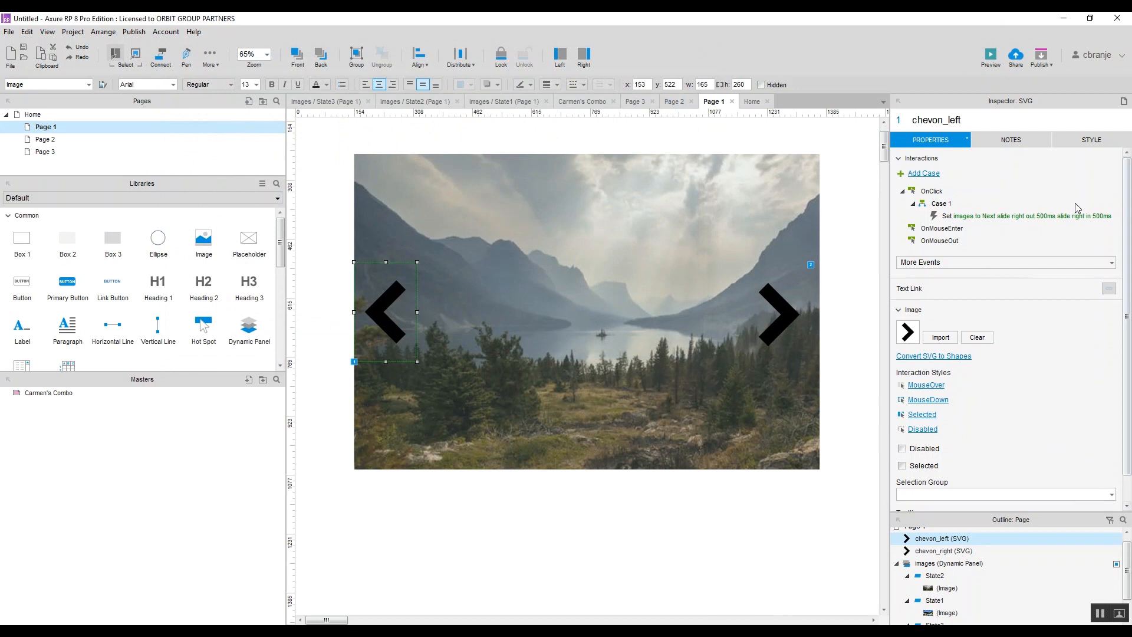
double_click(940, 219)
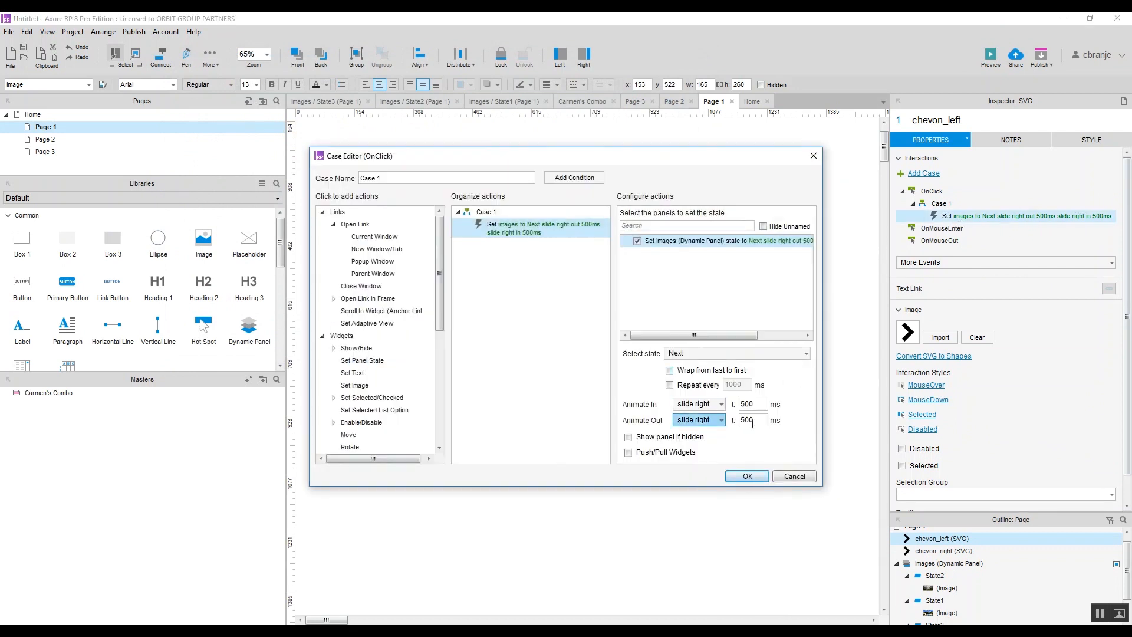
left_click(670, 370)
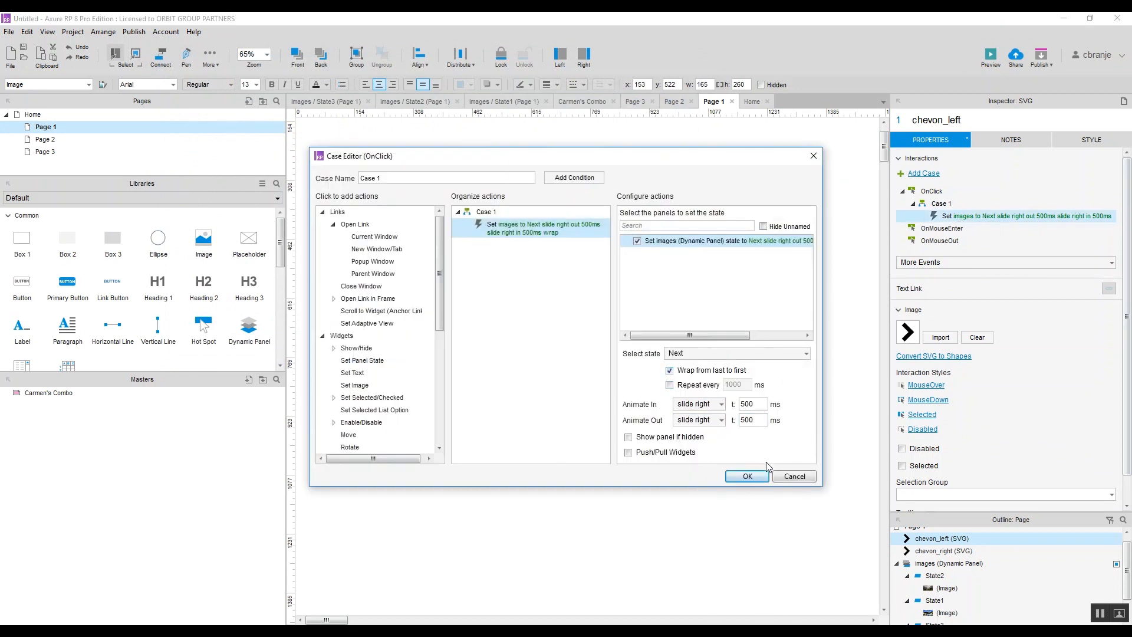
left_click(747, 477)
- Enable Wrap from first to last for the right chevron's Previous state action and save the case
left_click(775, 311)
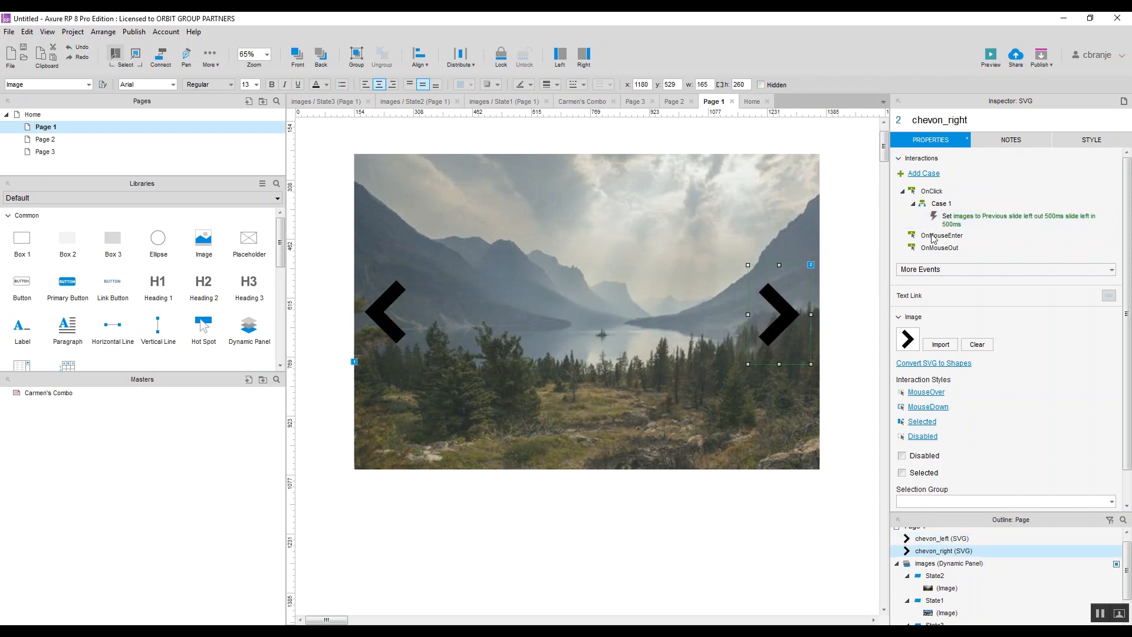
double_click(956, 215)
left_click(672, 371)
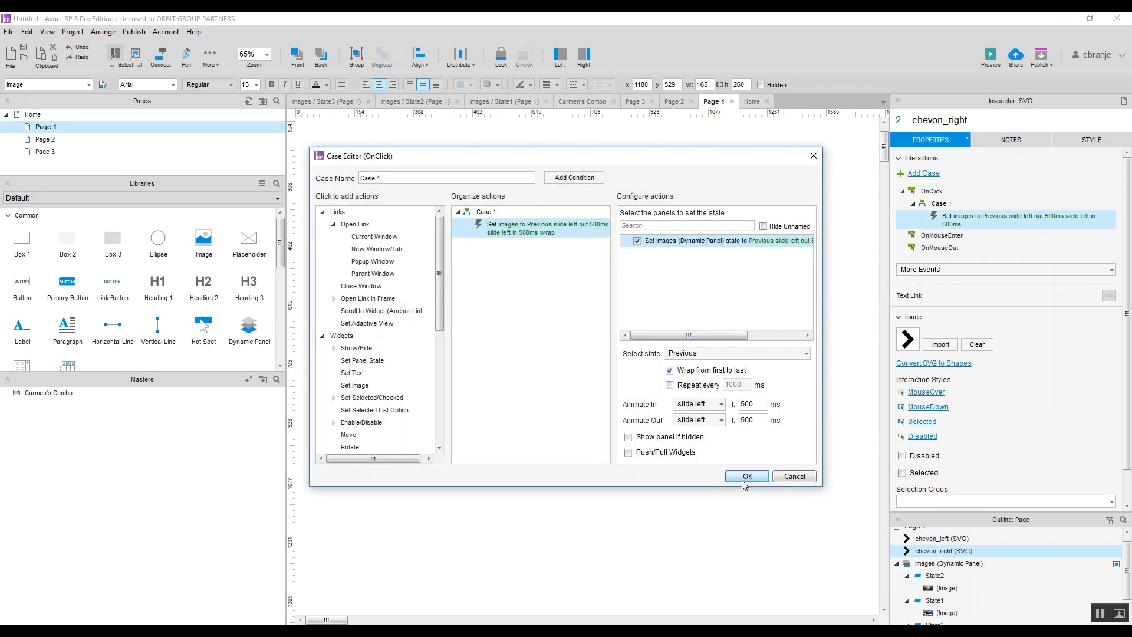
left_click(745, 479)
- Preview Page 1 in the browser and cycle through the carousel images repeatedly with the right chevron to test the wrap-around
left_click(991, 57)
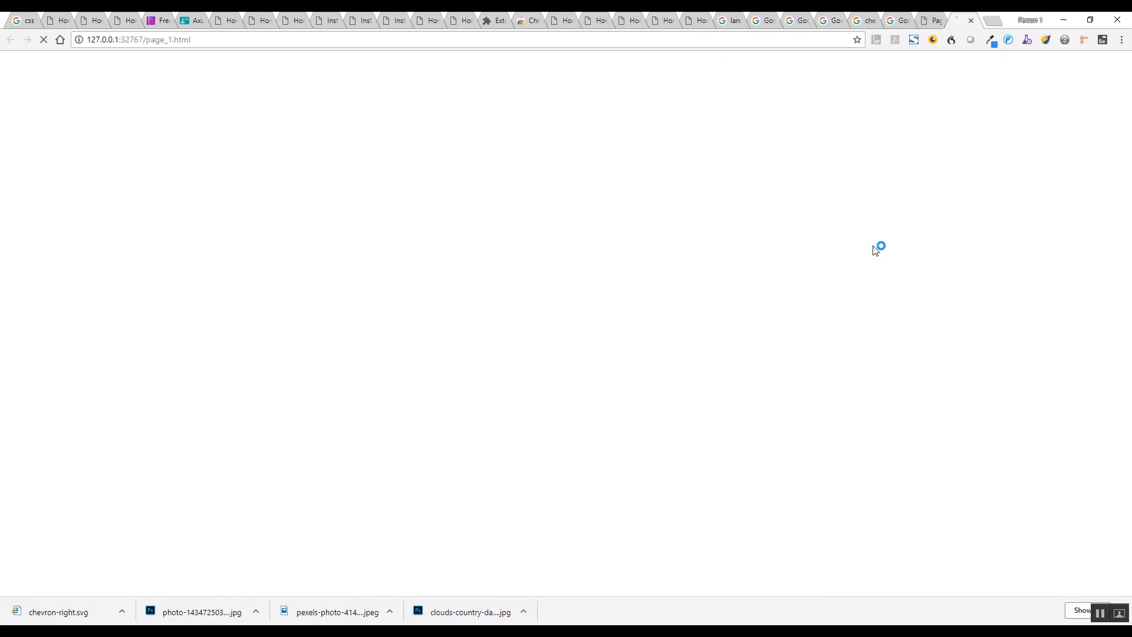
scroll(714, 426, "down", 2)
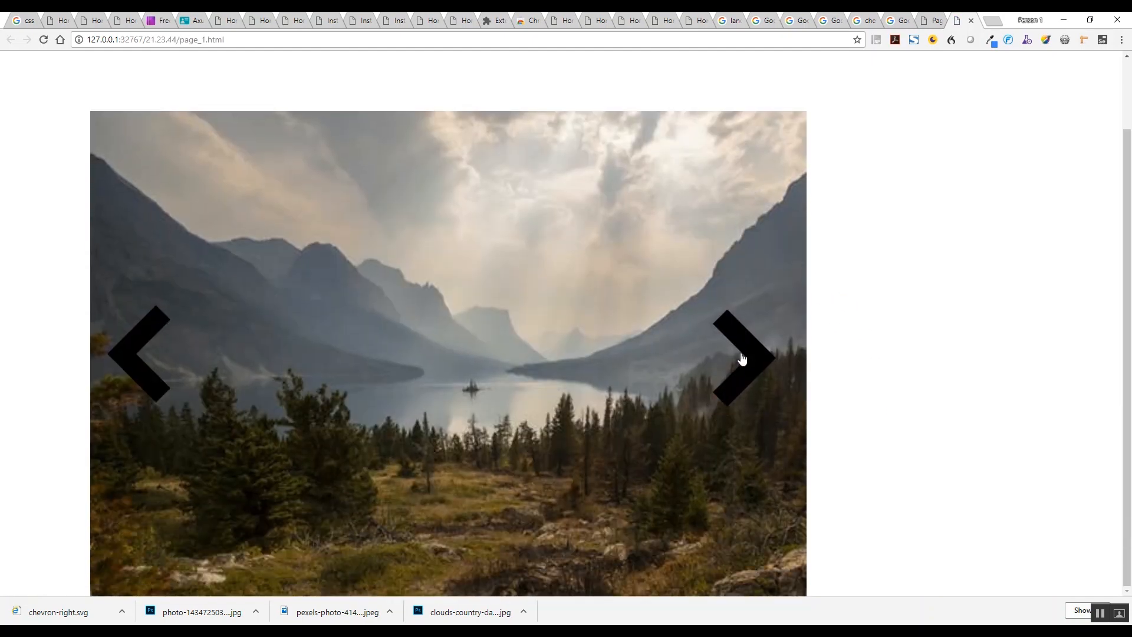
left_click(745, 360)
left_click(747, 363)
left_click(745, 368)
left_click(745, 368)
left_click(745, 369)
left_click(745, 368)
left_click(740, 349)
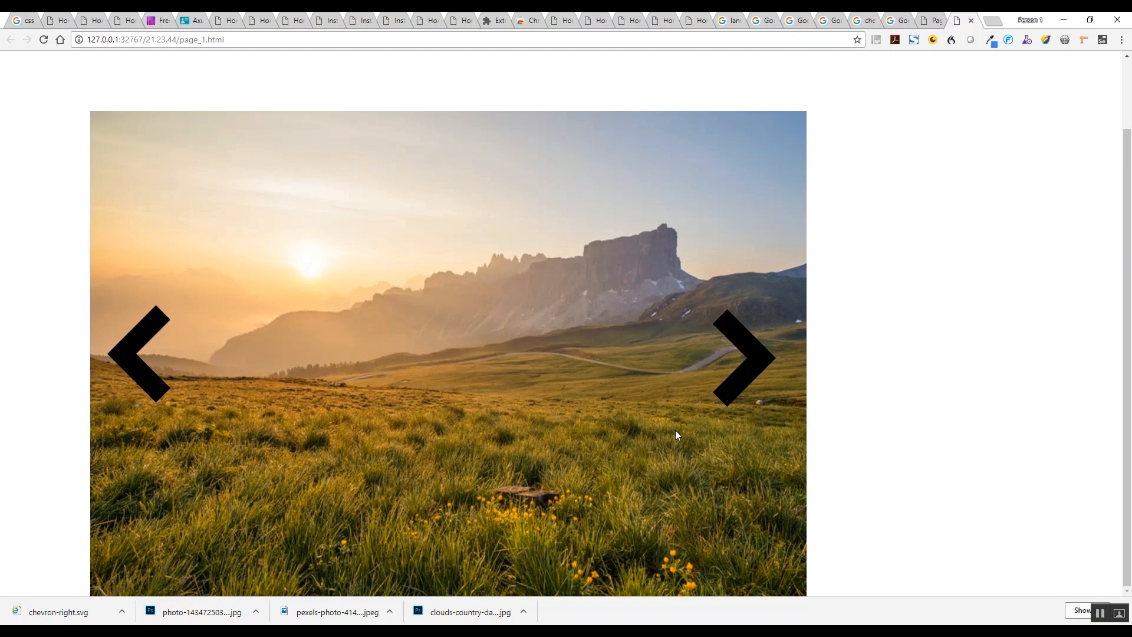
- Test single image changes in alternating directions with the right chevron, the left chevron, and the right chevron again
left_click(730, 398)
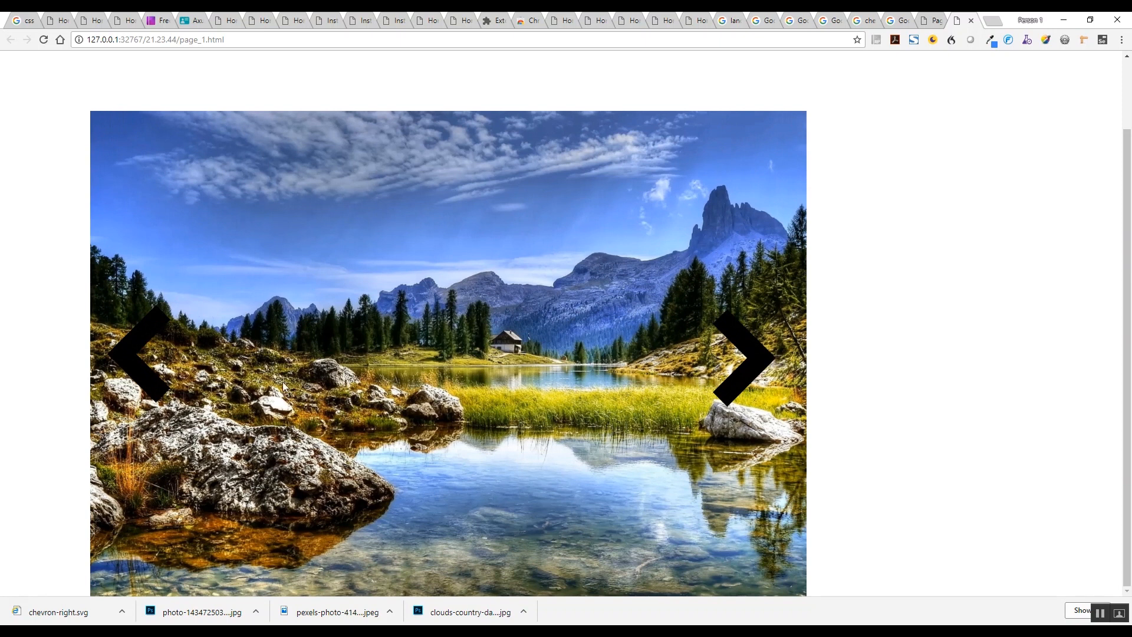
left_click(168, 388)
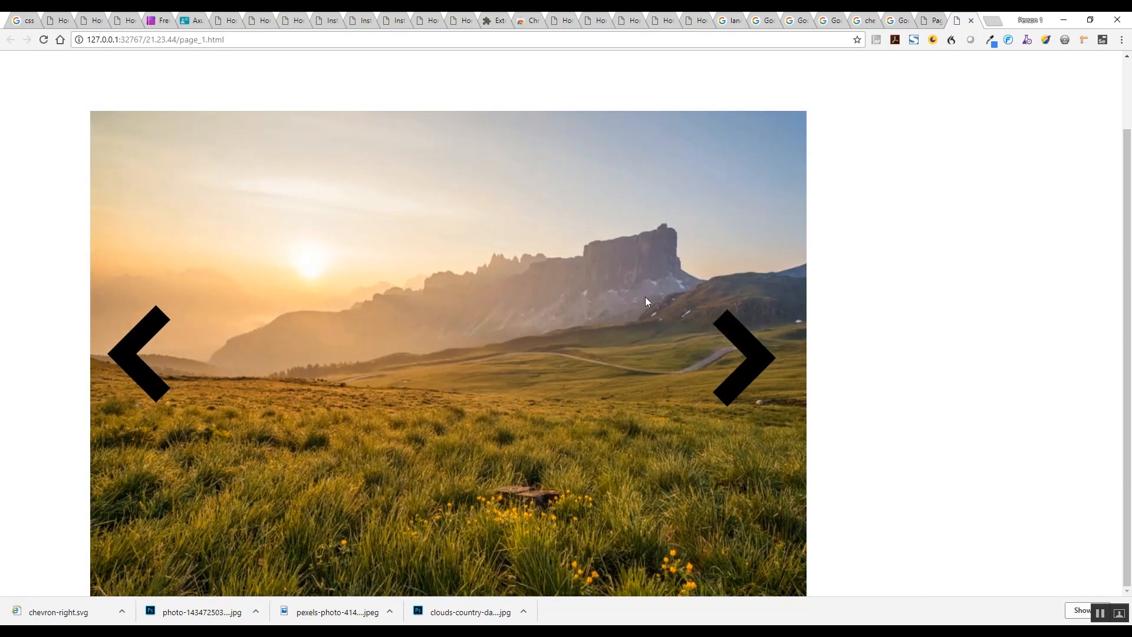
left_click(745, 352)
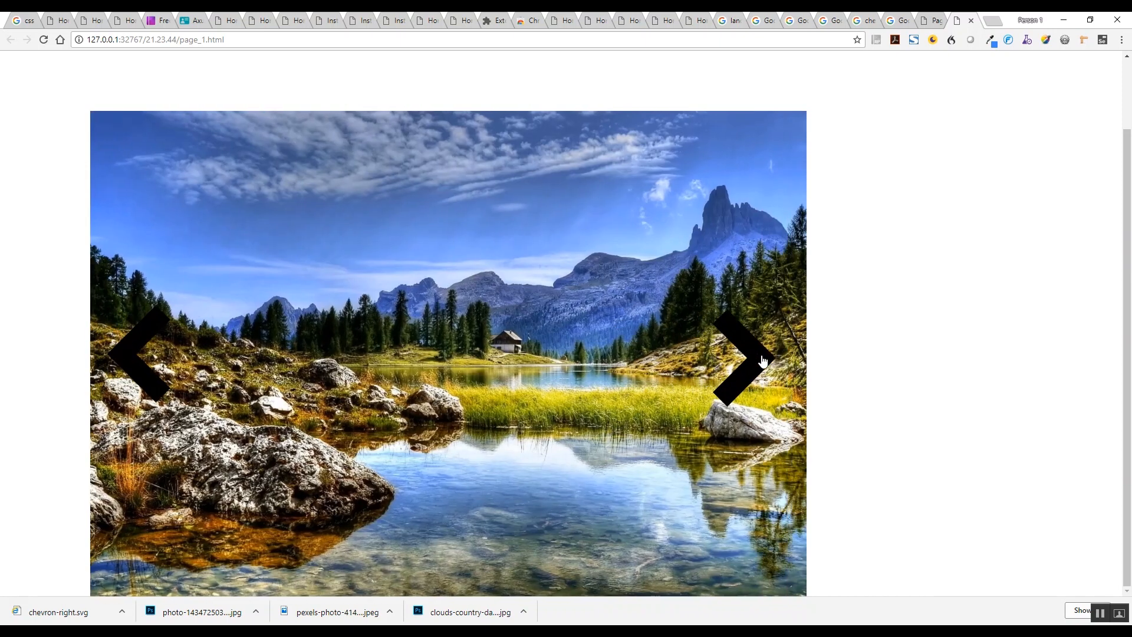